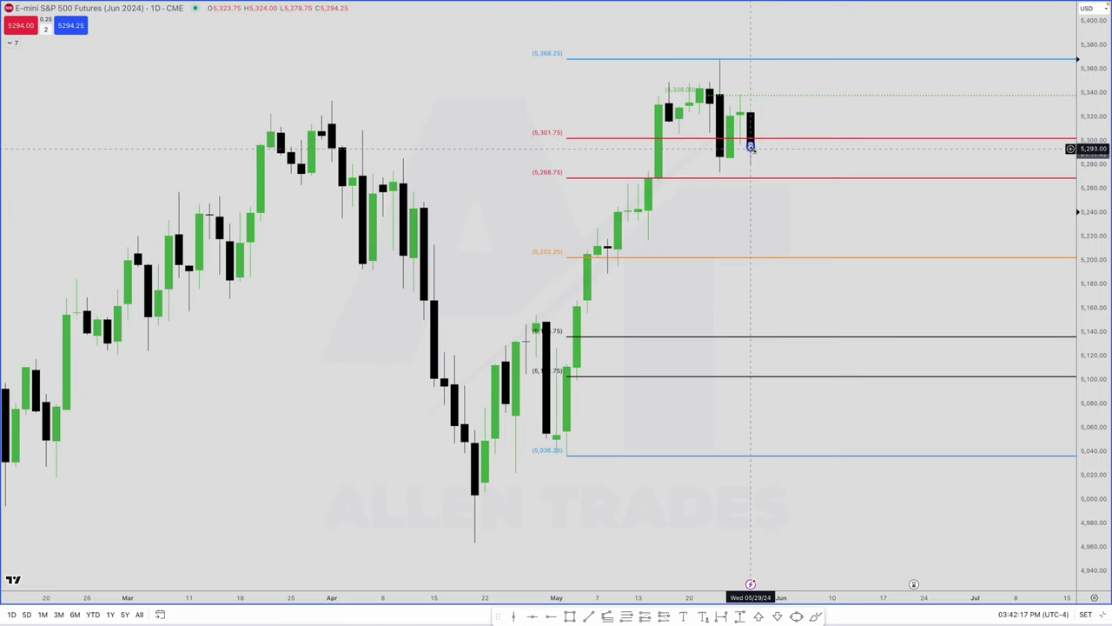
Step: Show the News* [toodegrees] indicator on the daily chart to view upcoming economic events, and hide it again
left_click(13, 43)
left_click(74, 115)
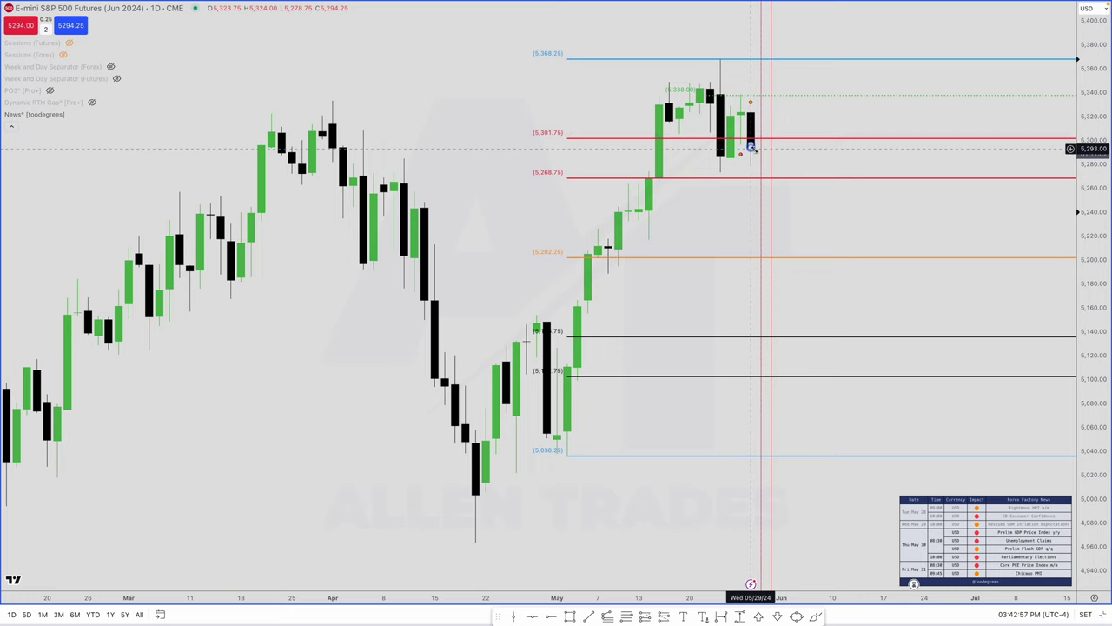
left_click(74, 113)
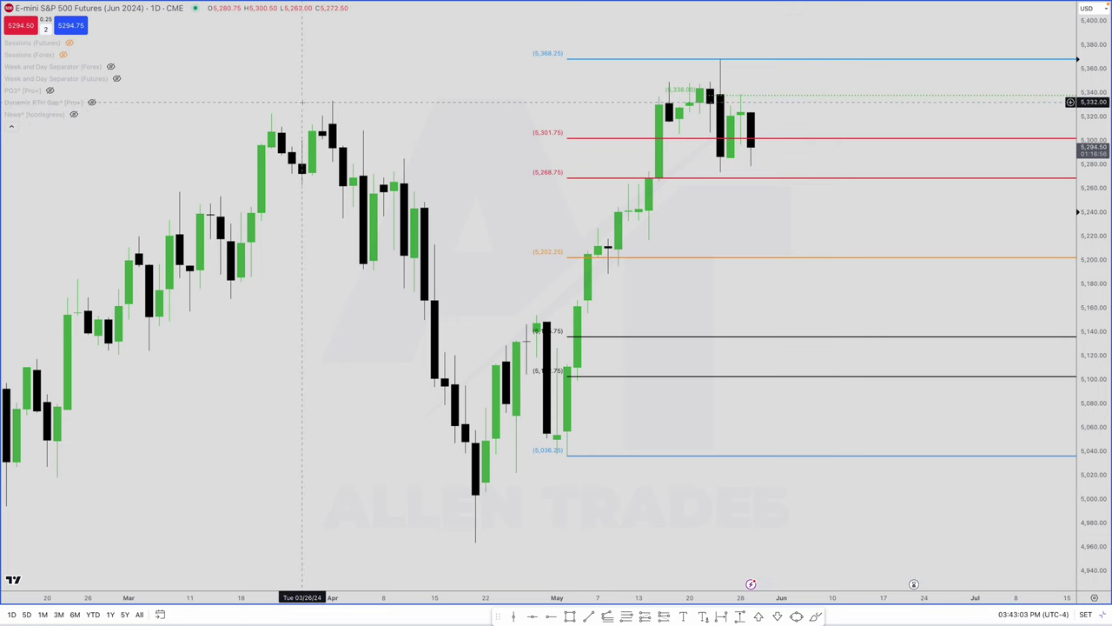
Step: Switch the E-mini S&P 500 chart to the 12-hour interval
type("12h")
key("Return")
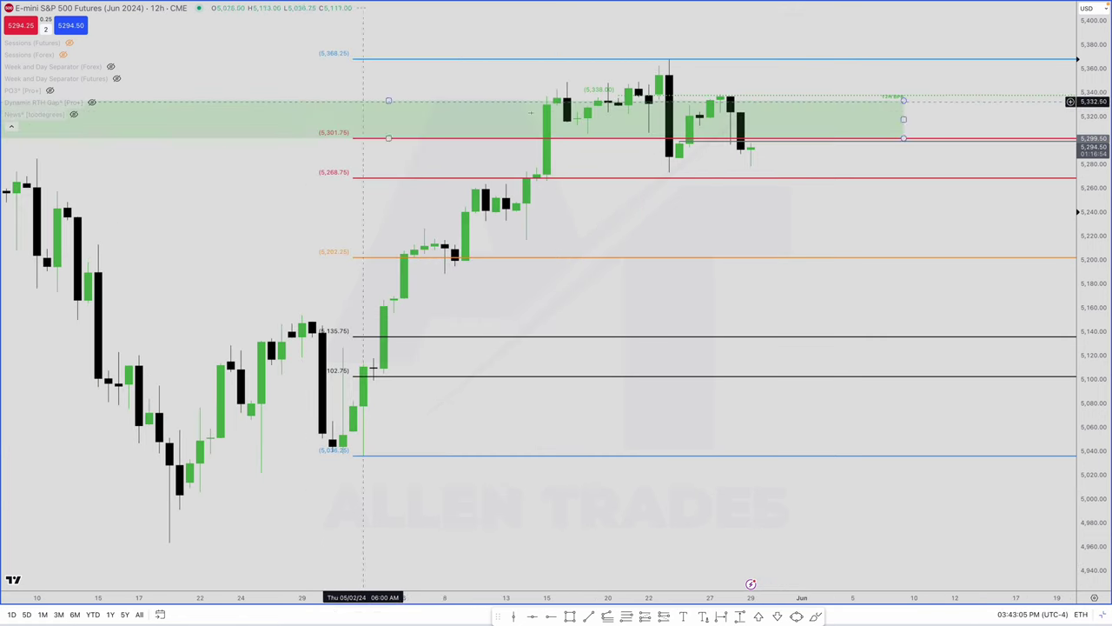
scroll(792, 144, "down", 4)
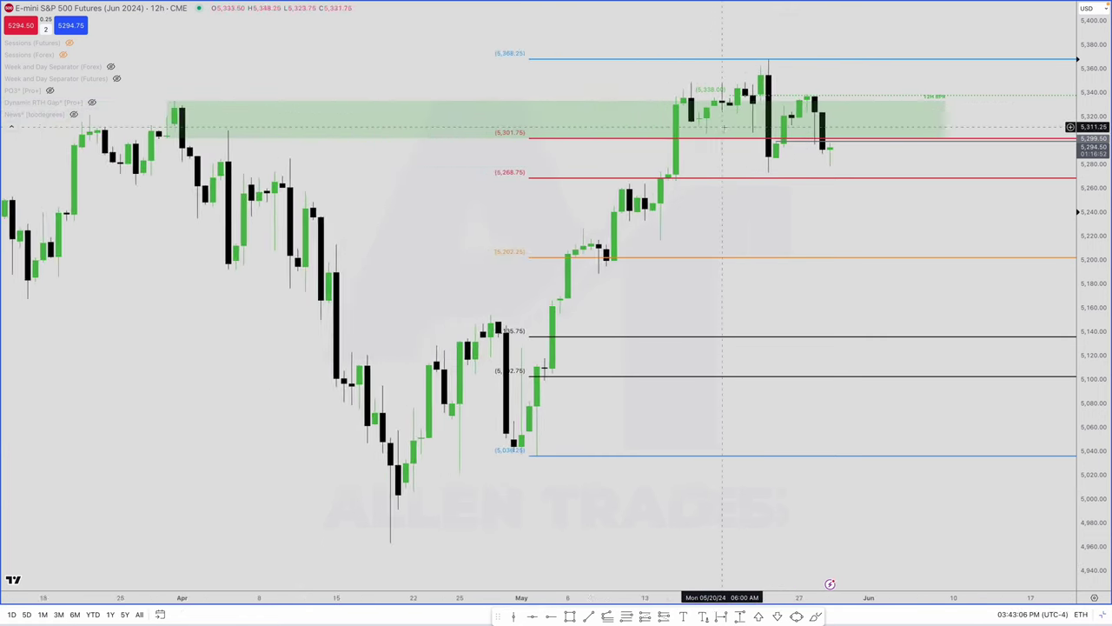
Step: Extend the green zone's right edge to about Tue 06/11/24 06:00 PM and set its label to "12H -ROB"
left_click(632, 126)
left_click_drag(956, 119, 985, 119)
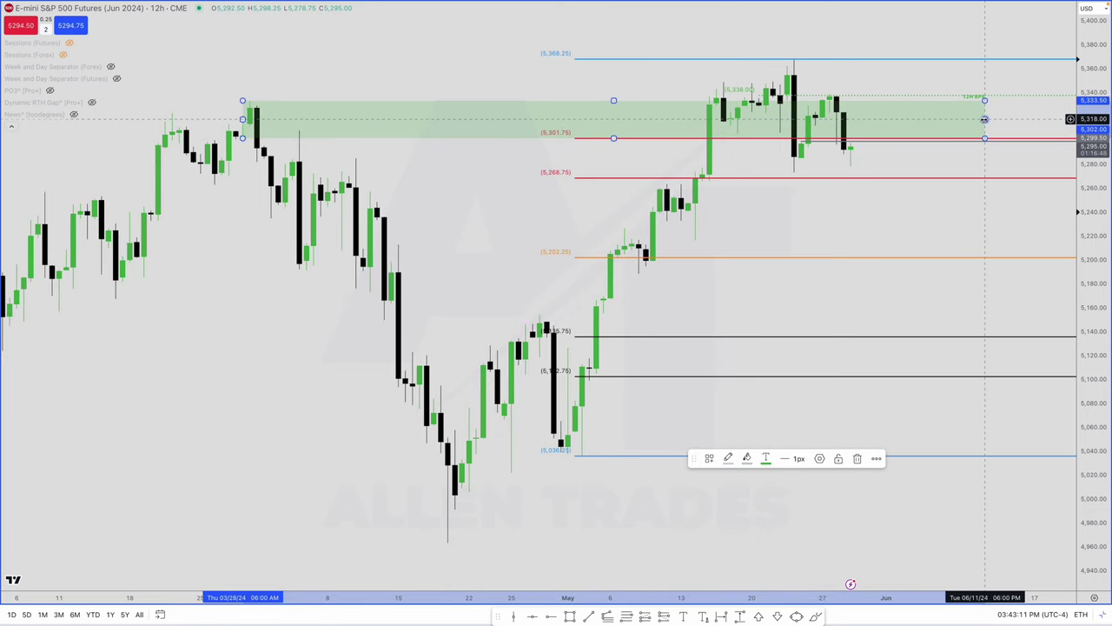
double_click(984, 119)
left_click(510, 241)
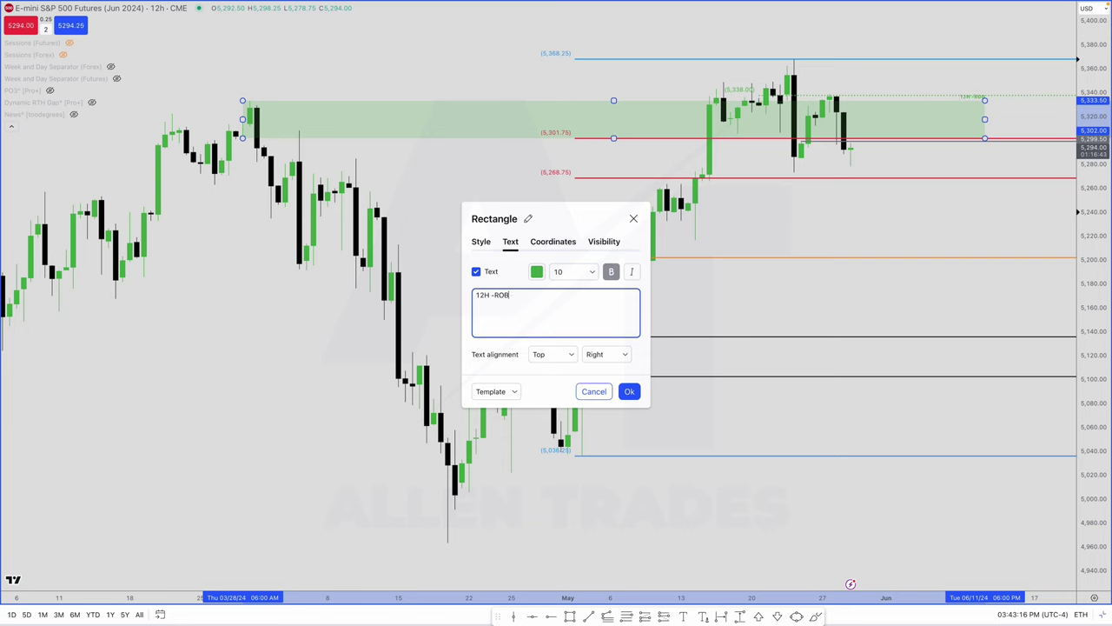
left_click(629, 390)
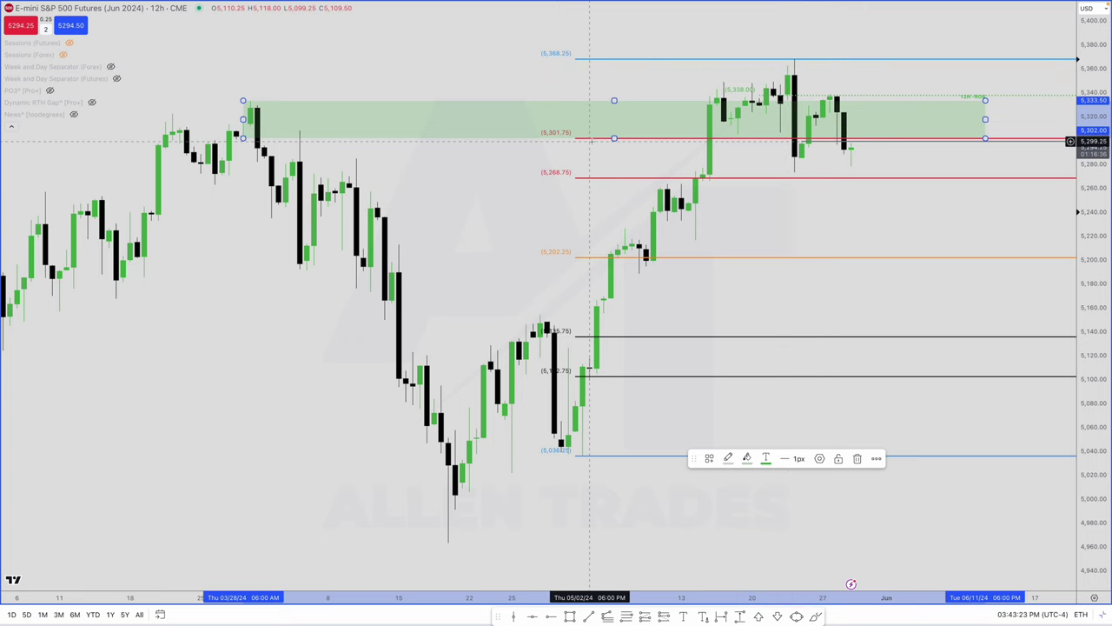
left_click(238, 162)
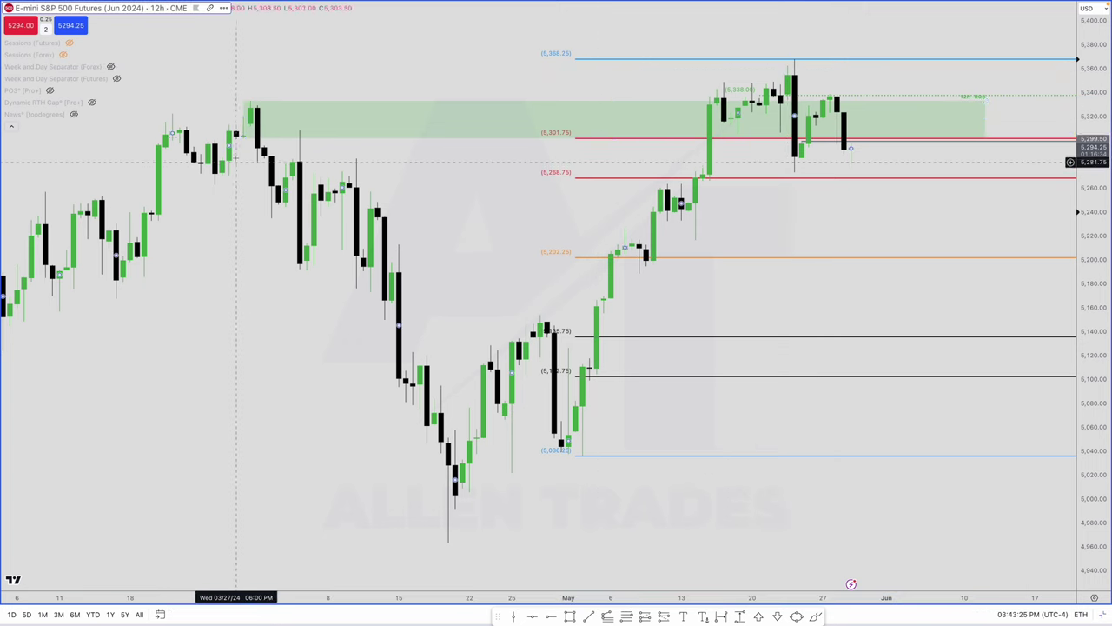
left_click(250, 118)
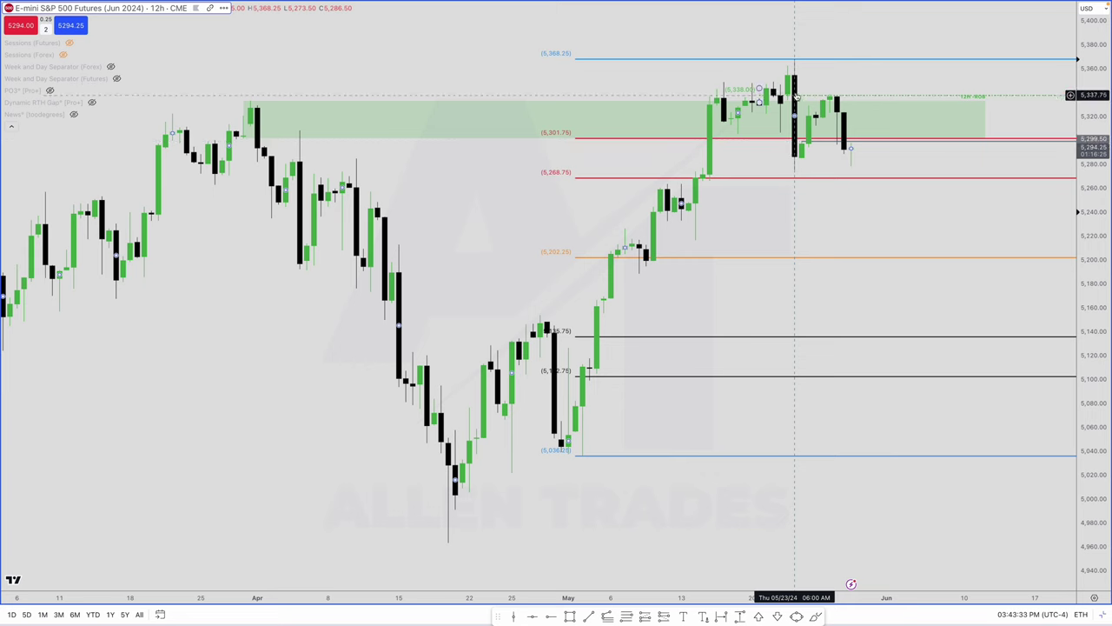
scroll(795, 152, "up", 1)
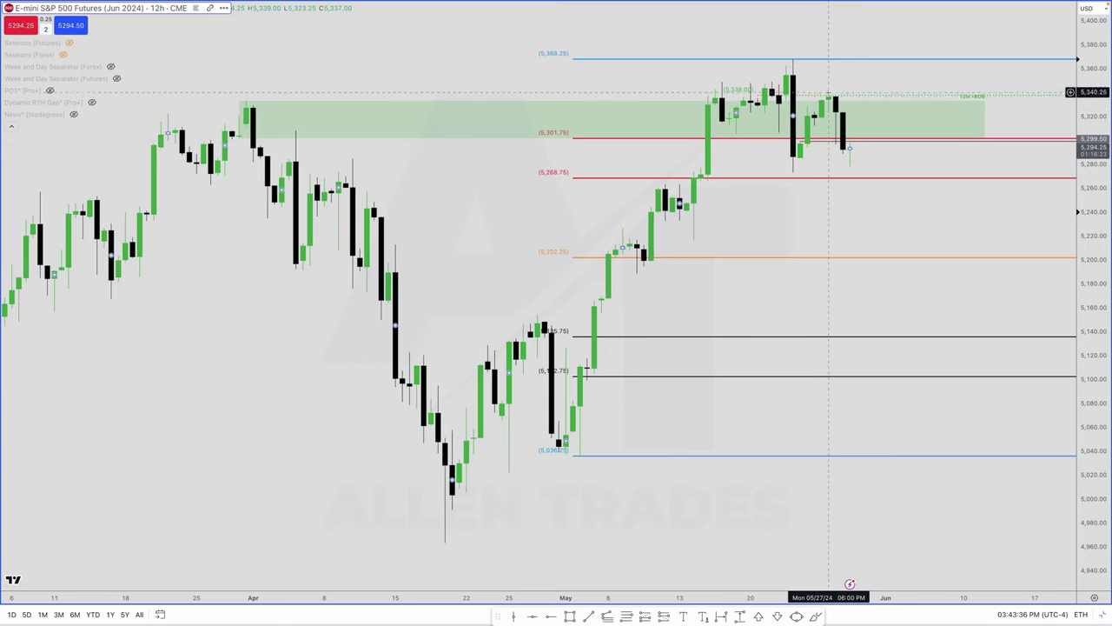
scroll(834, 100, "up", 1)
scroll(834, 100, "down", 1)
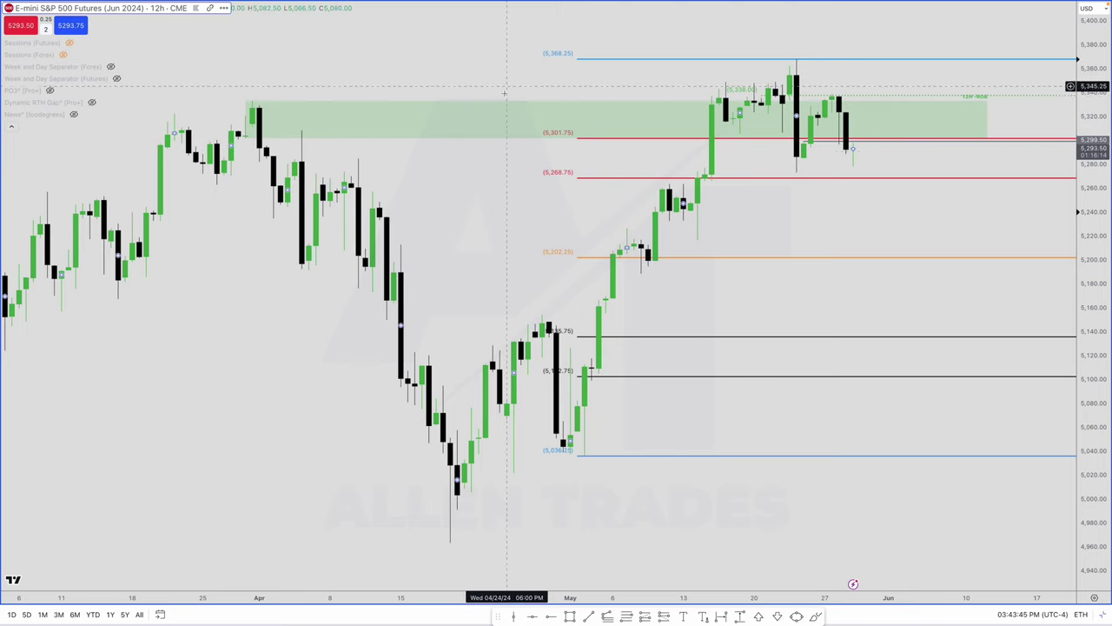
Step: Switch the chart to the 4-hour interval and delete the small rectangle over the most recent candles
type("240")
key("Return")
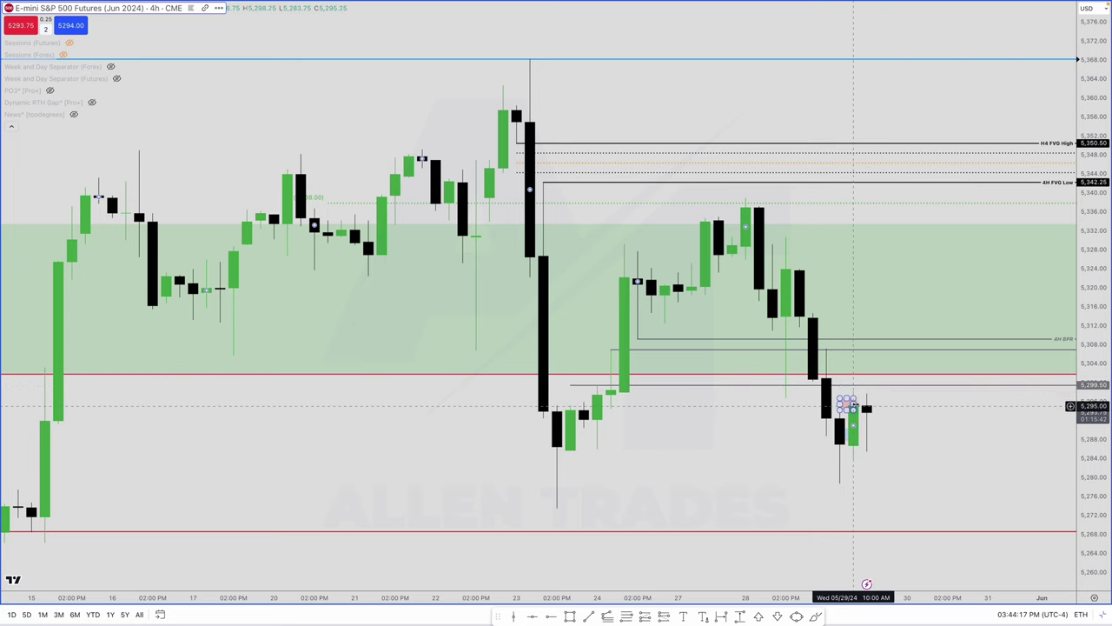
left_click(851, 398)
key("Delete")
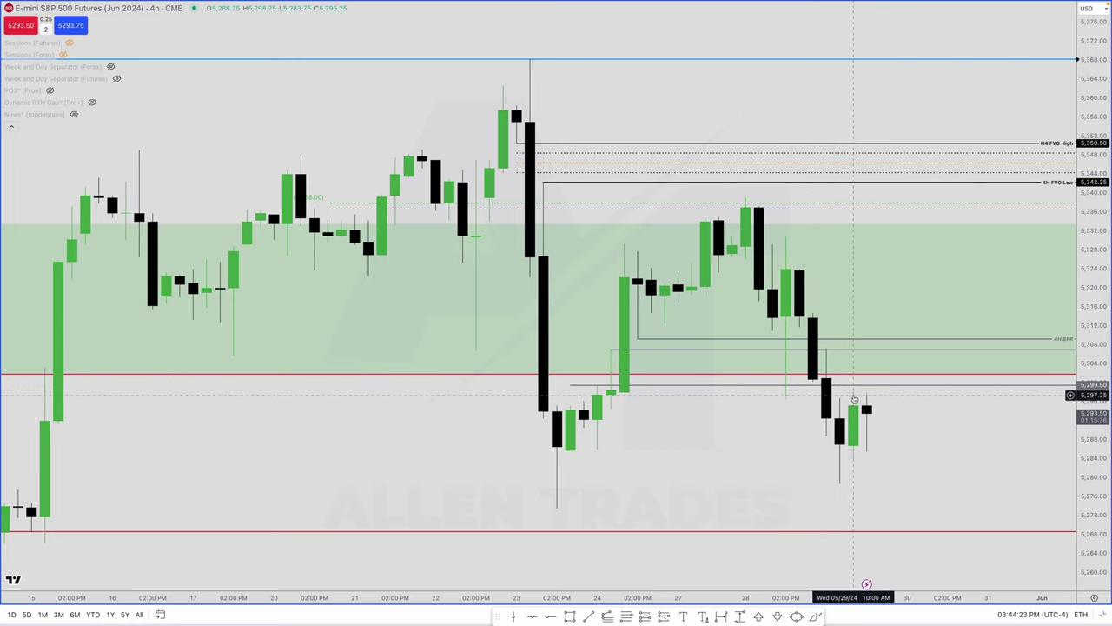
Step: Collapse the list of indicators on the 4-hour chart
scroll(874, 432, "down", 2)
scroll(874, 431, "down", 2)
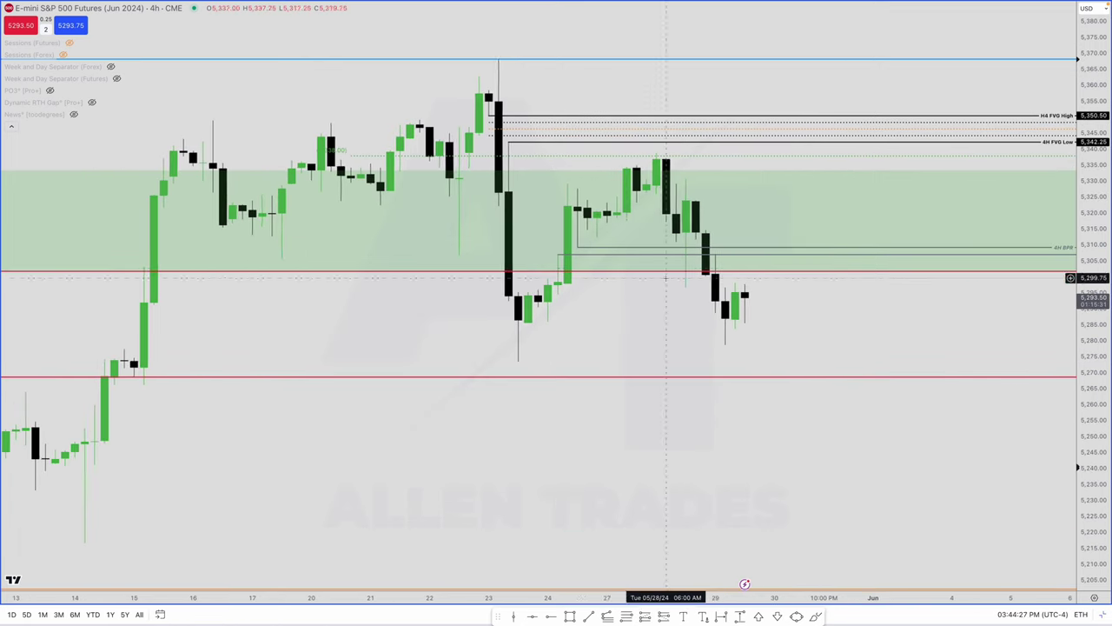
scroll(657, 330, "up", 2)
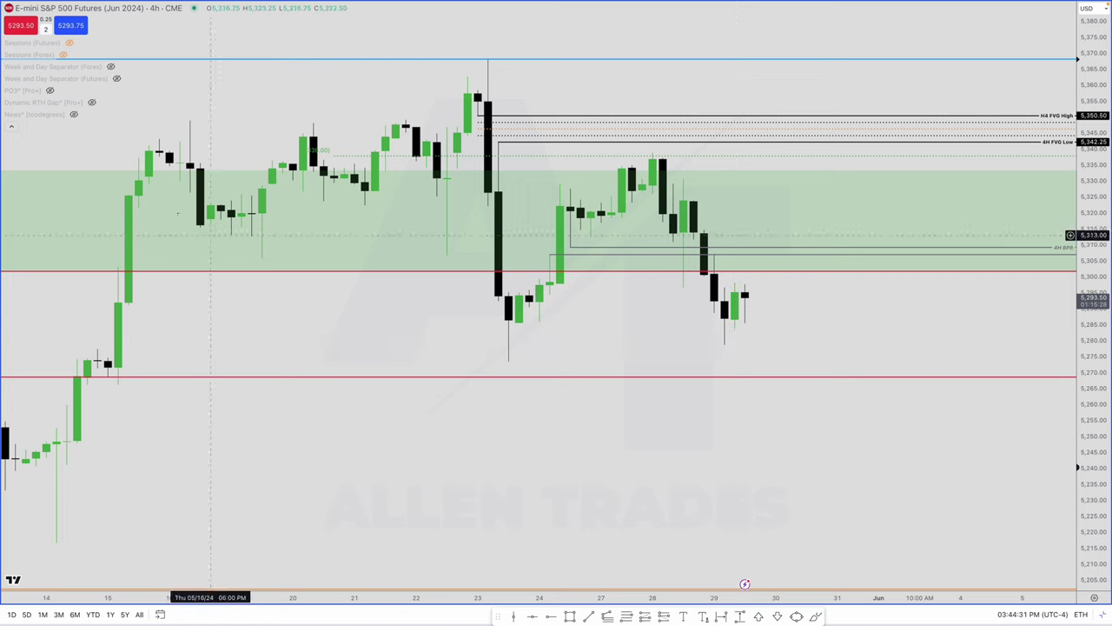
left_click(11, 127)
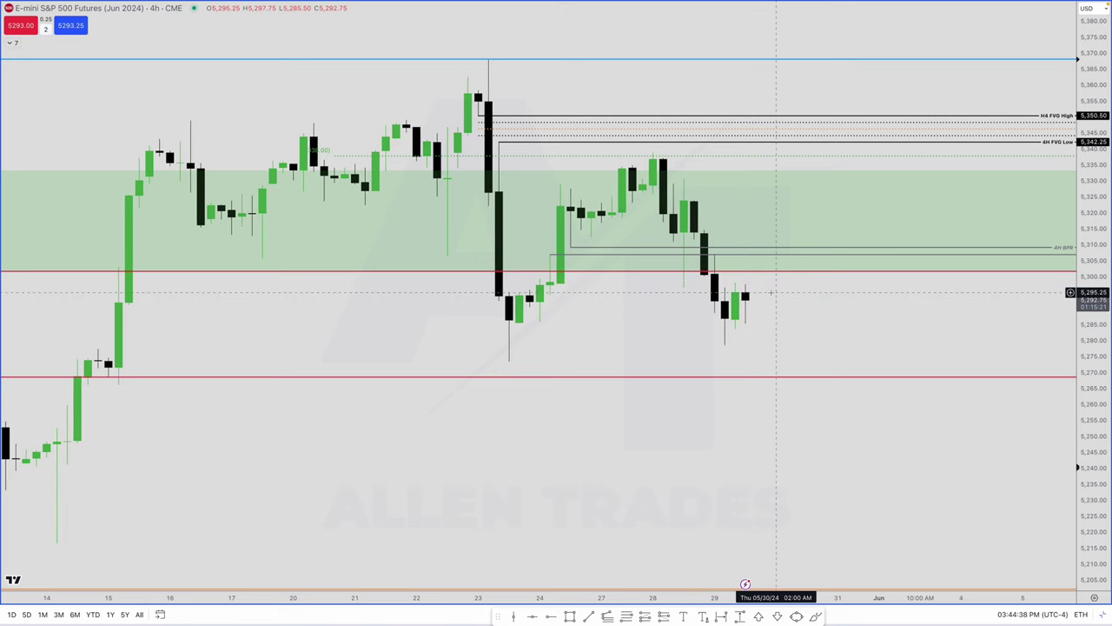
Step: Examine the latest 4-hour price action relative to the 4H BPR and the 4H FVG High and Low levels
scroll(768, 260, "down", 1)
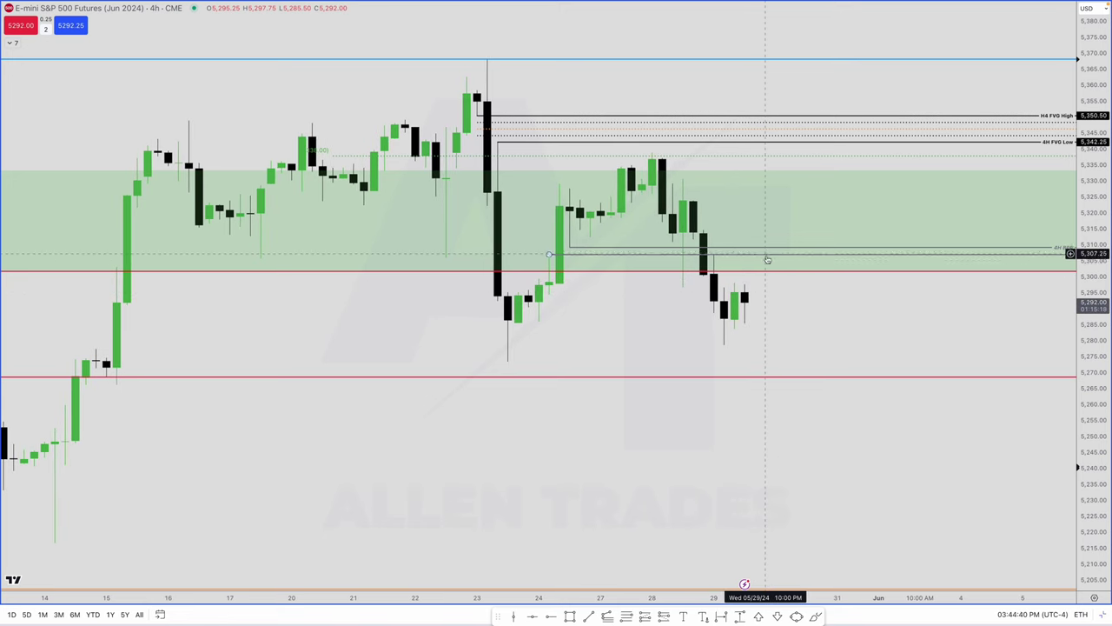
scroll(772, 250, "up", 1)
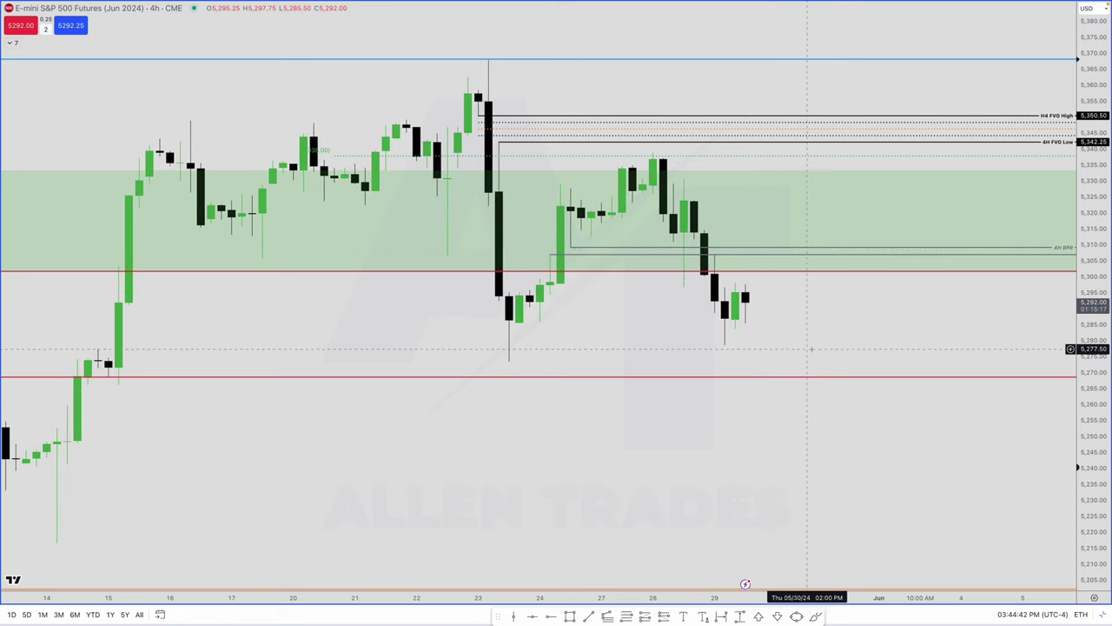
scroll(804, 317, "down", 1)
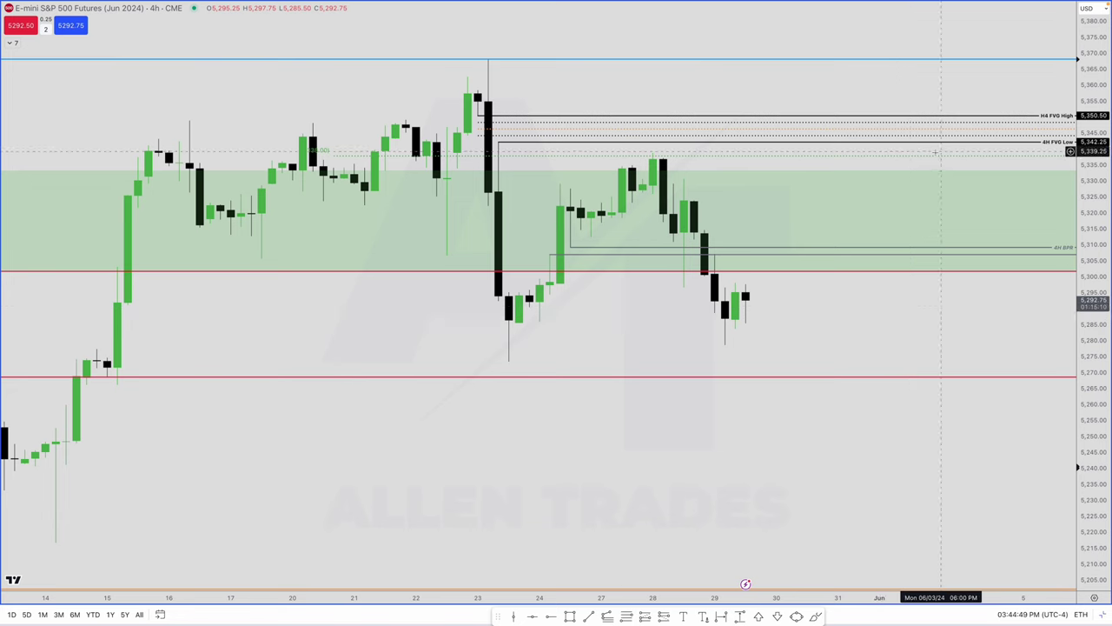
scroll(912, 203, "left", 1)
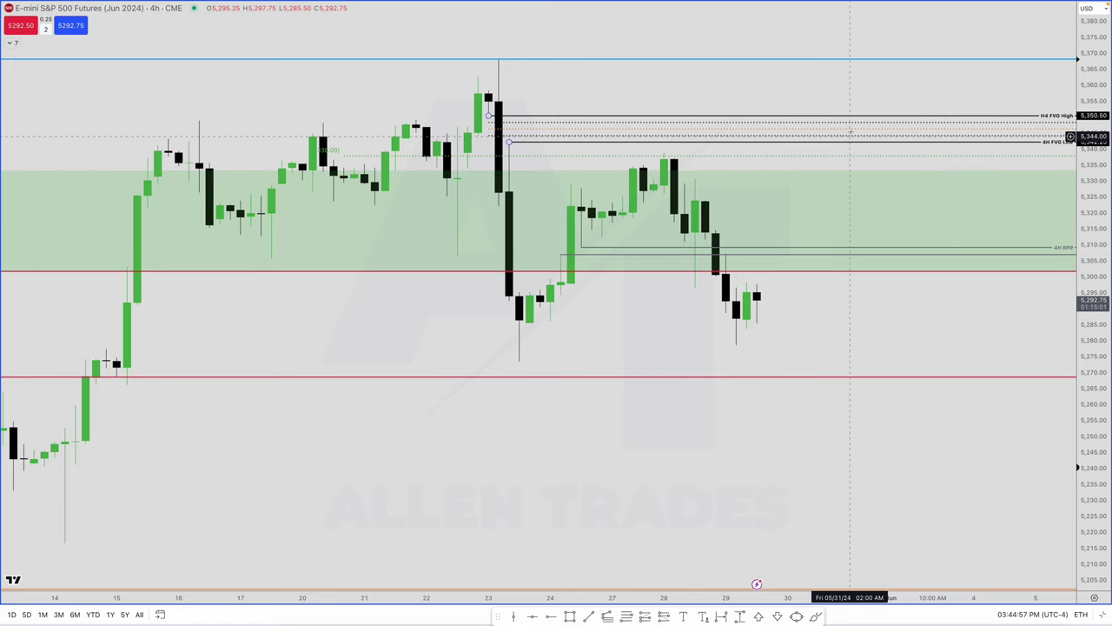
scroll(858, 119, "right", 2)
scroll(855, 121, "left", 1)
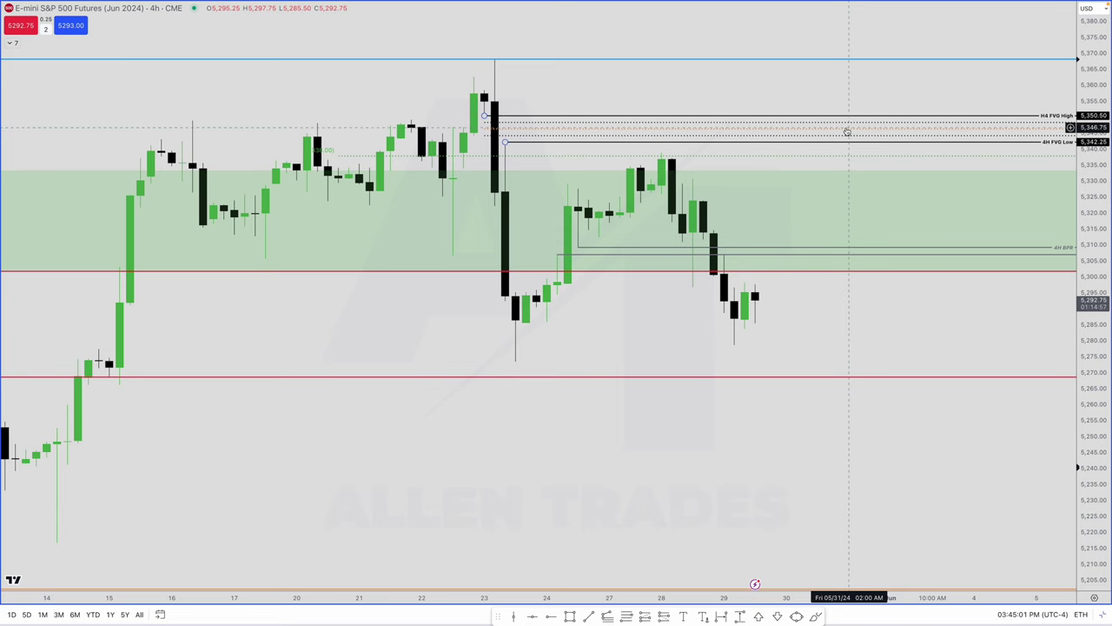
scroll(847, 130, "left", 1)
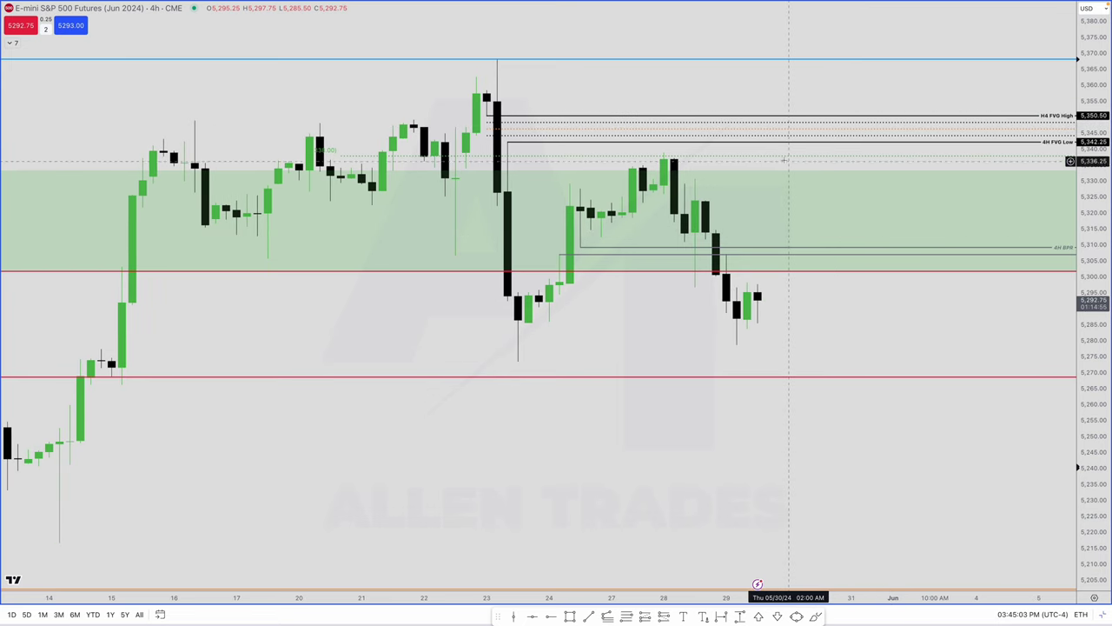
scroll(785, 160, "left", 1)
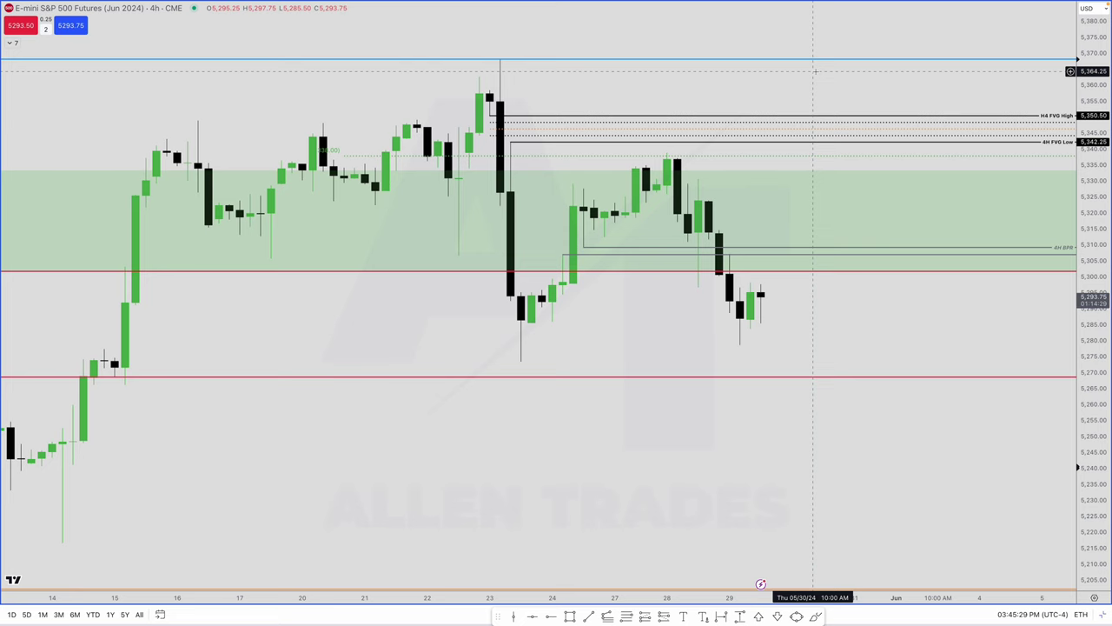
scroll(690, 83, "down", 1)
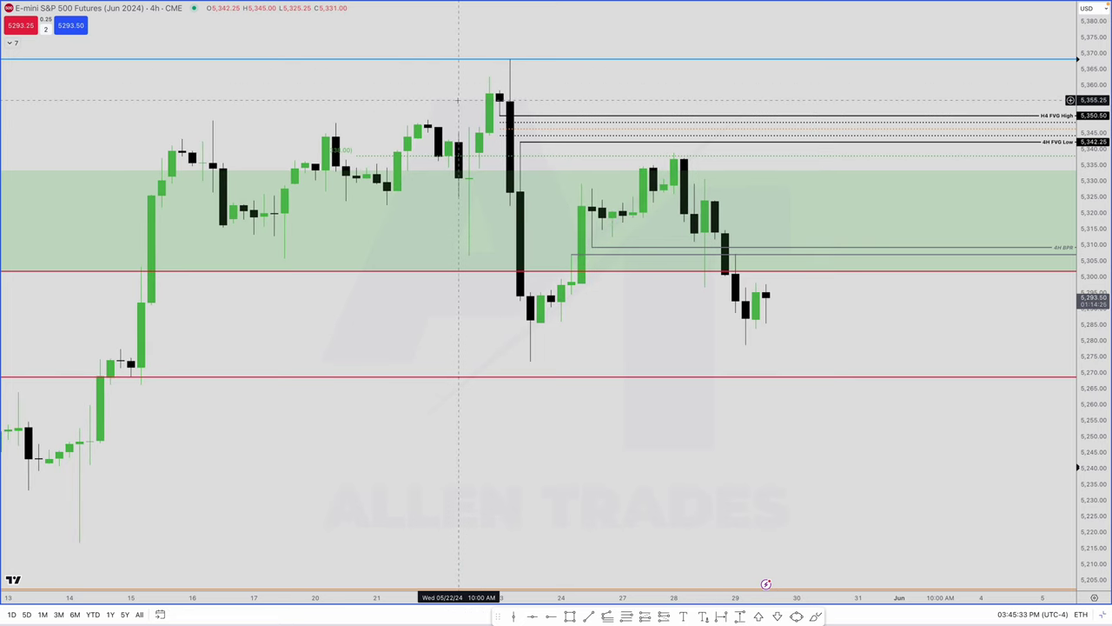
Step: Switch the chart to the 5-minute interval and review price action across the 29 May trading sessions
type("5")
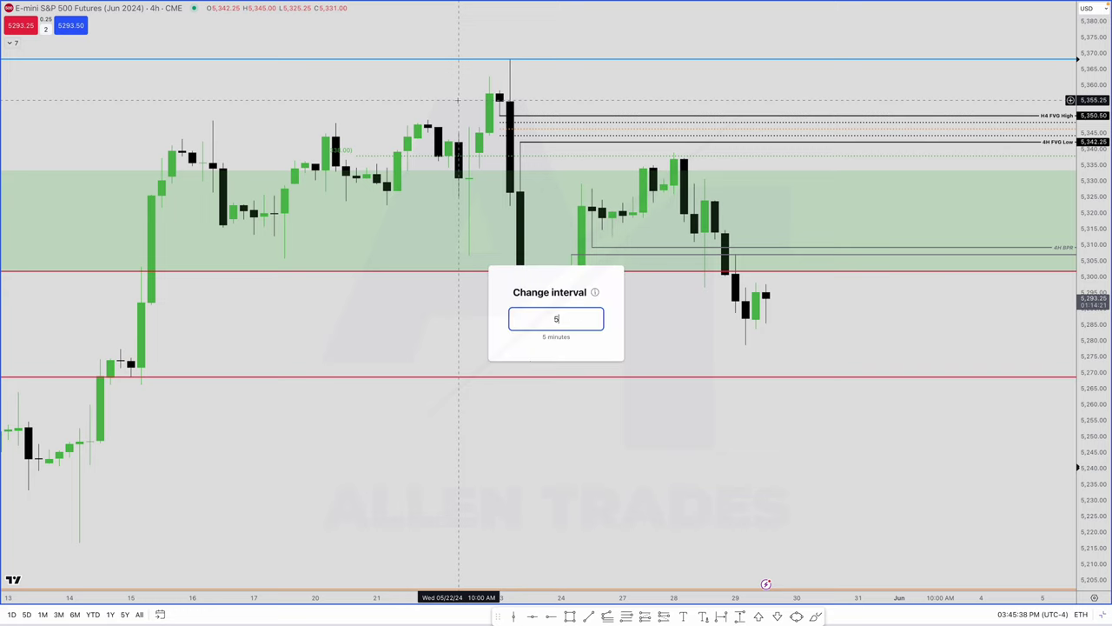
key("Return")
scroll(622, 159, "up", 3)
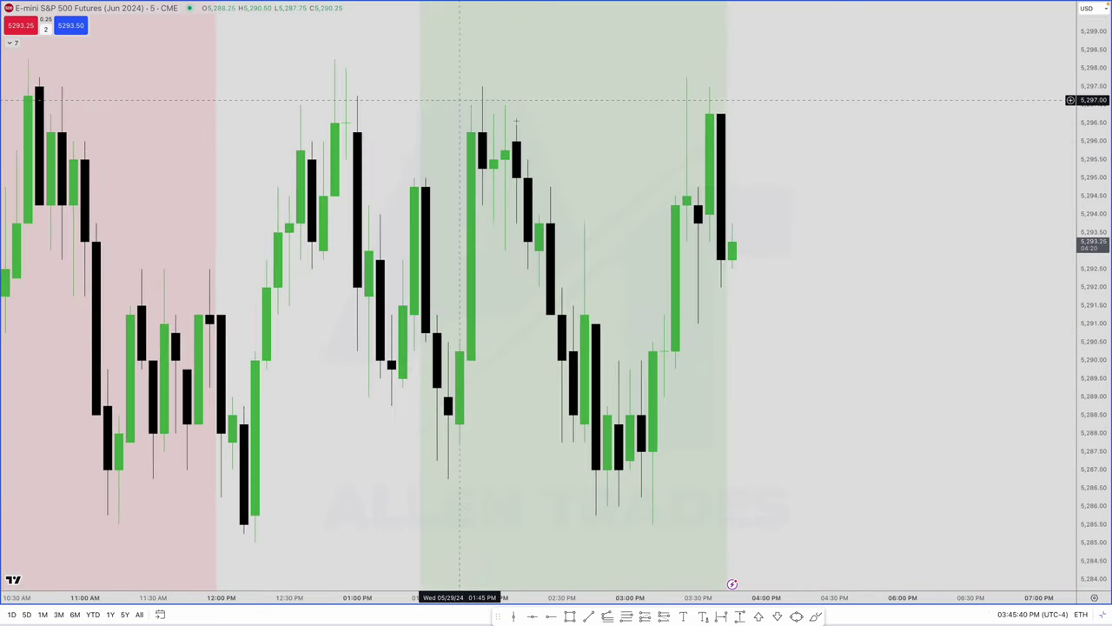
scroll(622, 159, "down", 6)
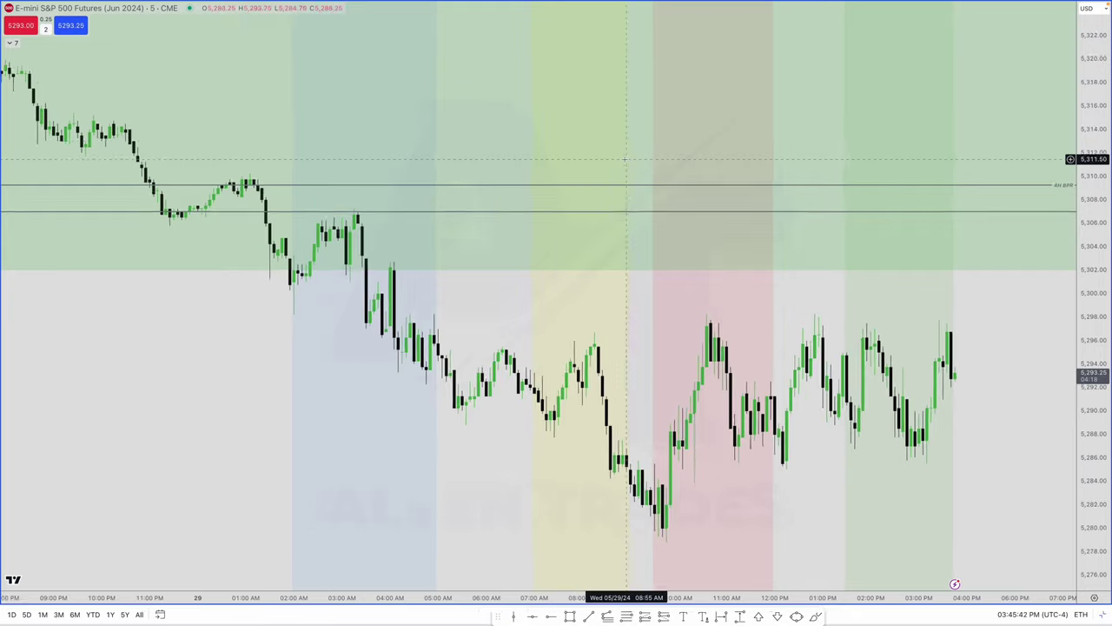
scroll(795, 351, "down", 1)
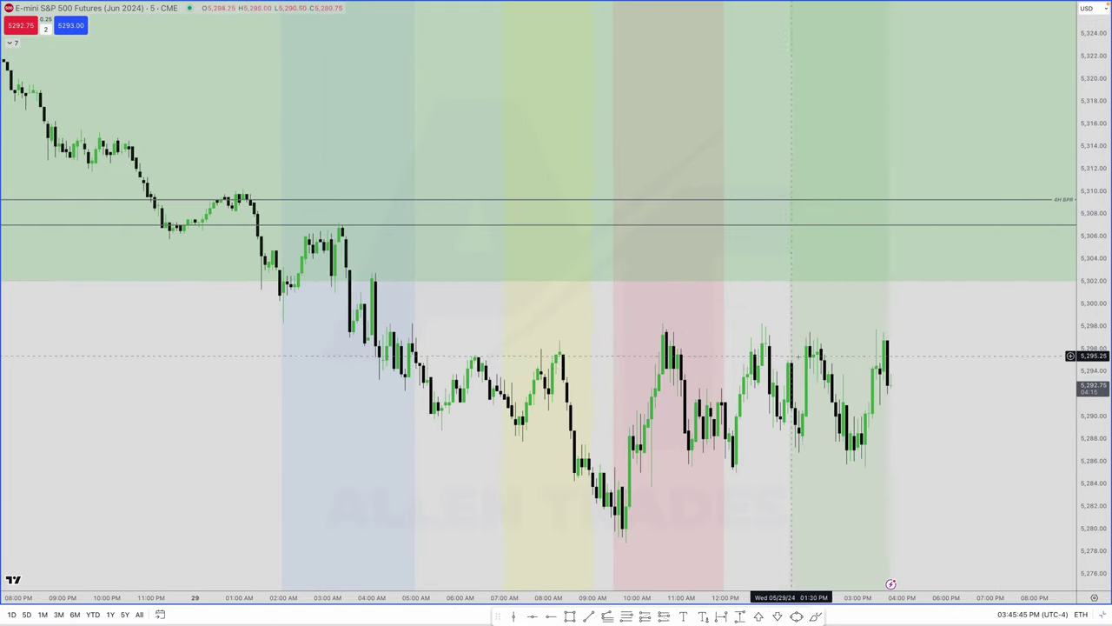
scroll(860, 373, "down", 1)
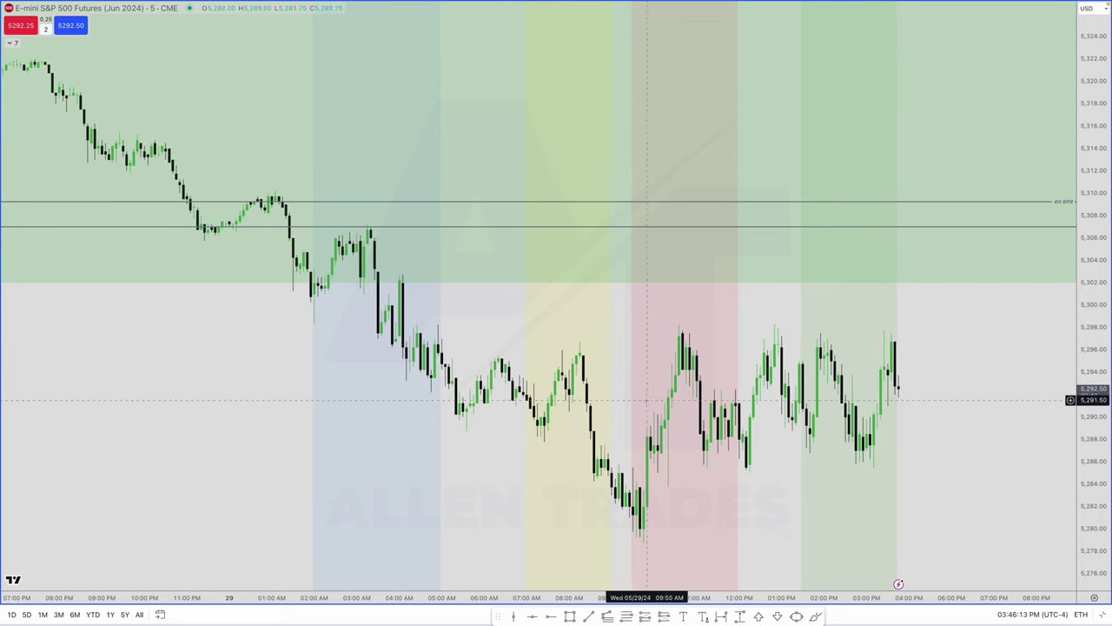
scroll(856, 402, "left", 1)
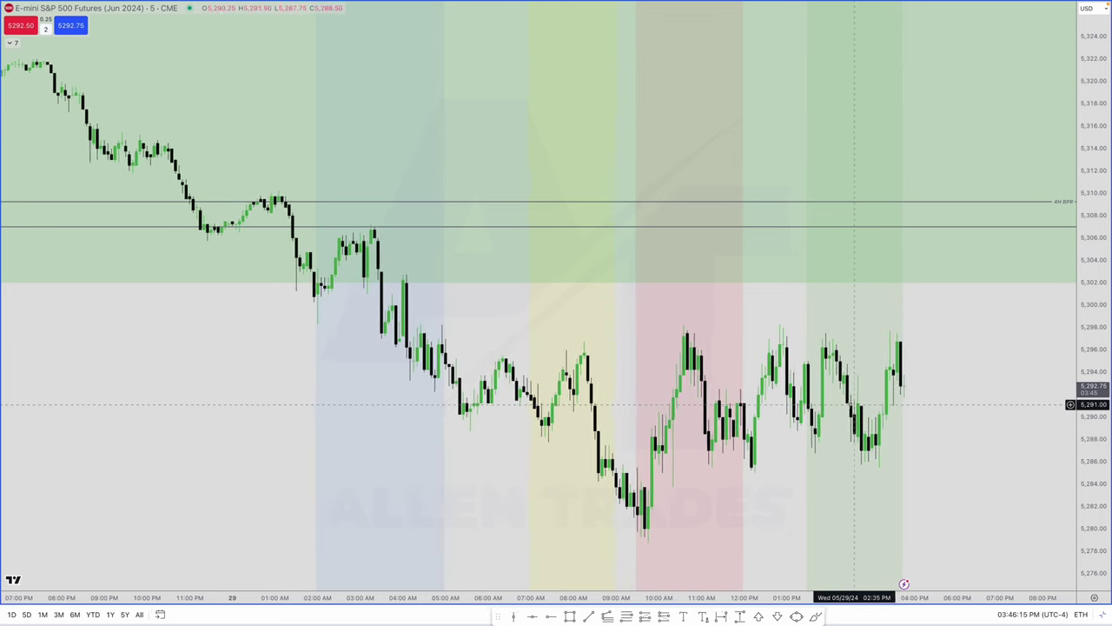
scroll(865, 397, "down", 3)
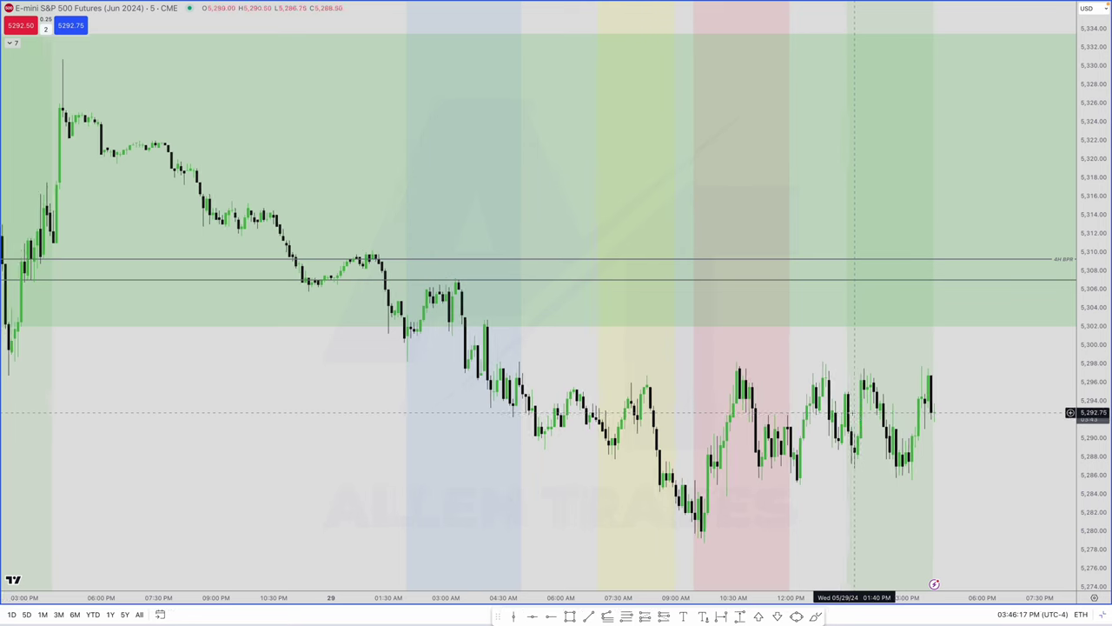
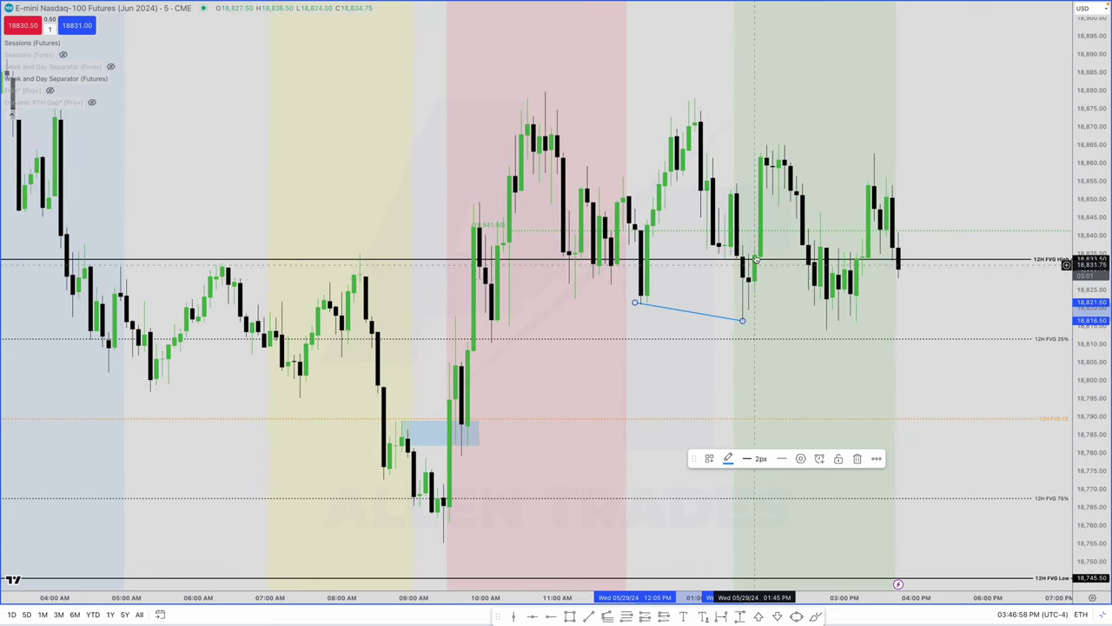
left_click(762, 205)
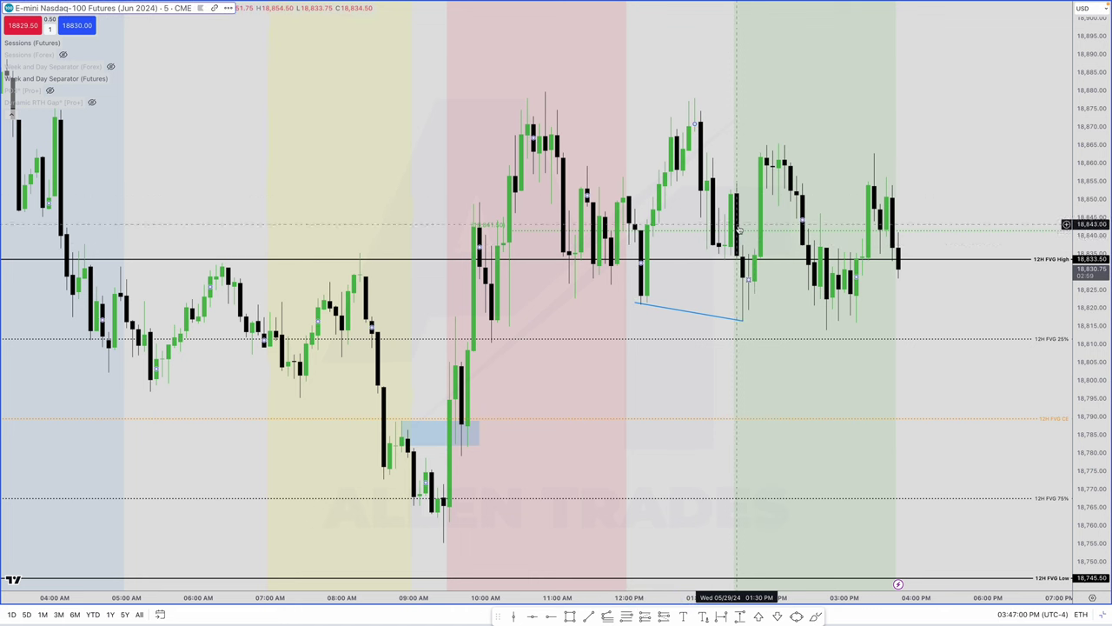
scroll(742, 247, "left", 3)
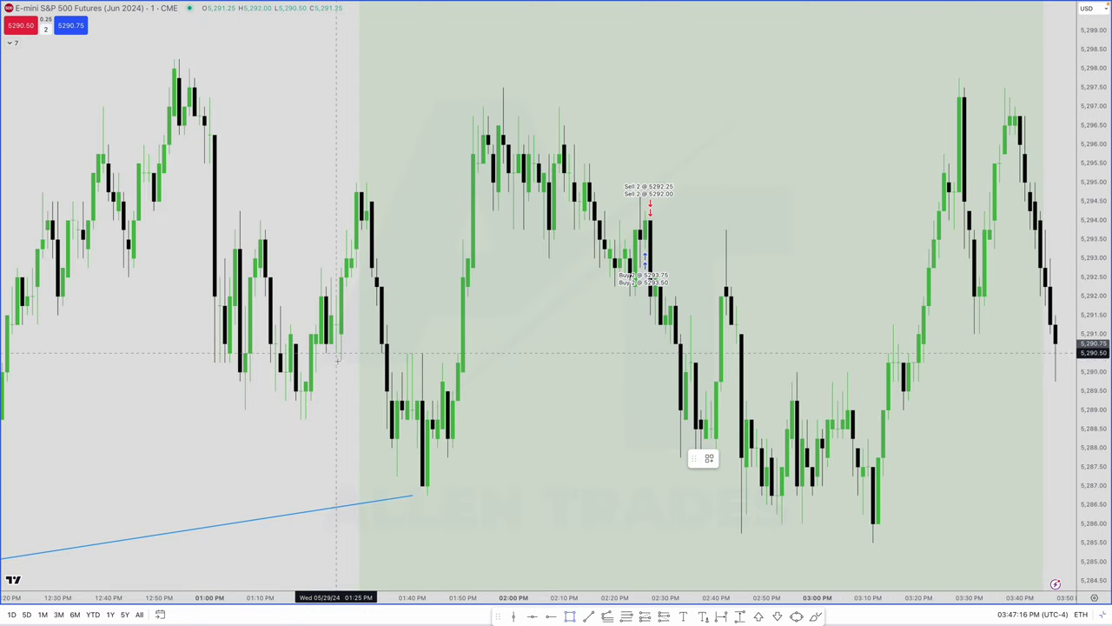
Step: Draw a rectangle on the S&P 1-minute chart from about 01:25 PM to 03:00 PM, spanning roughly 5,290.25 to 5,295.00
mouse_move(338, 357)
left_mouse_down()
mouse_move(348, 186)
mouse_move(817, 183)
left_mouse_up()
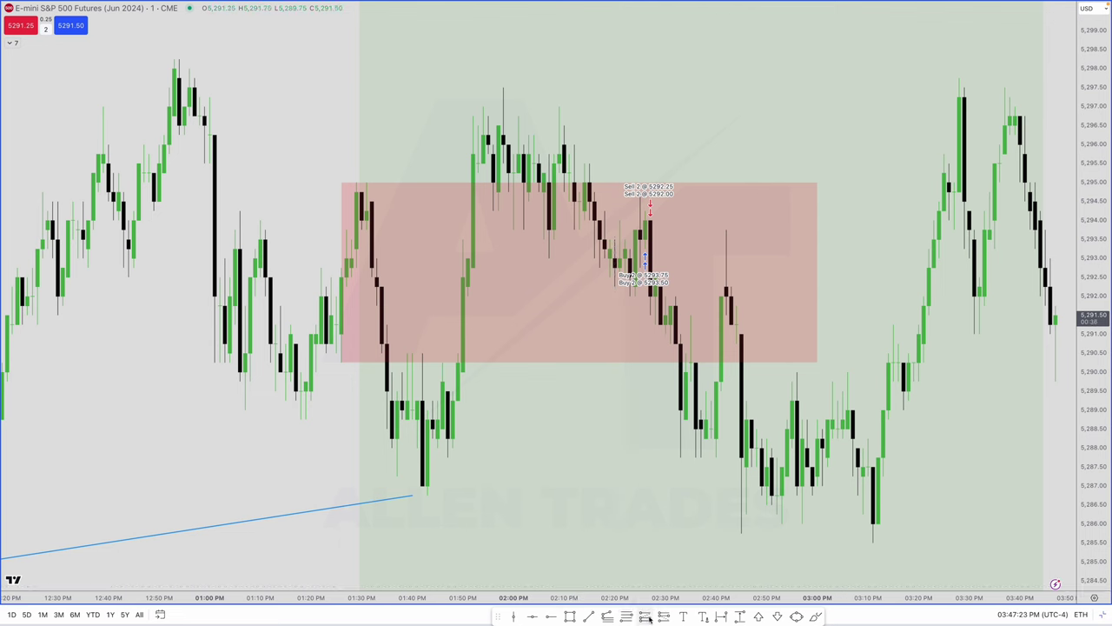
Step: Draw a Fibonacci retracement on the 1-minute chart from 5,288.00 at 01:45 PM up to the 5,297.50 high at 01:58 PM
left_click(439, 448)
scroll(443, 347, "up", 1)
left_click(452, 91)
scroll(471, 310, "up", 1)
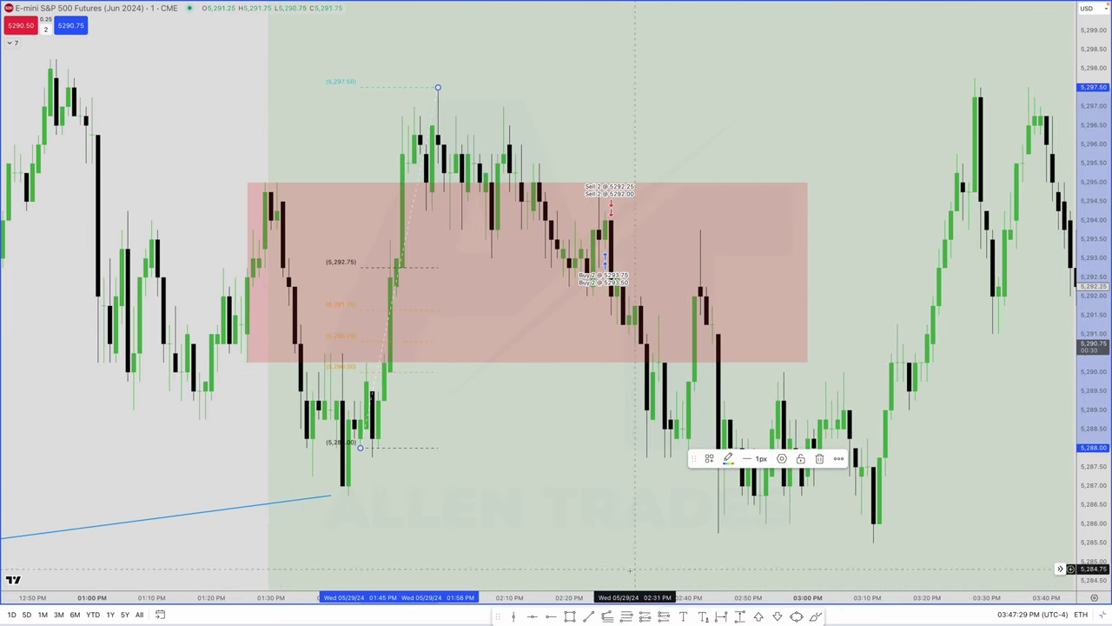
Step: Draw a rectangle between 5,290.50 and 5,292.00 from 01:49 PM, extending its end to 02:44 PM
left_click(569, 615)
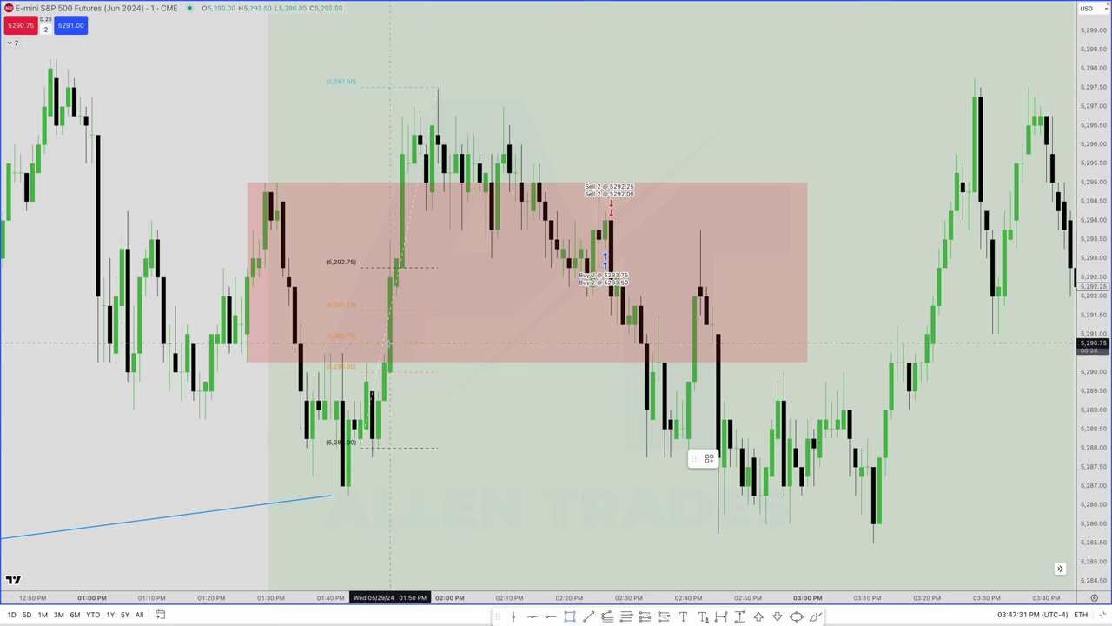
left_click_drag(385, 354, 398, 296)
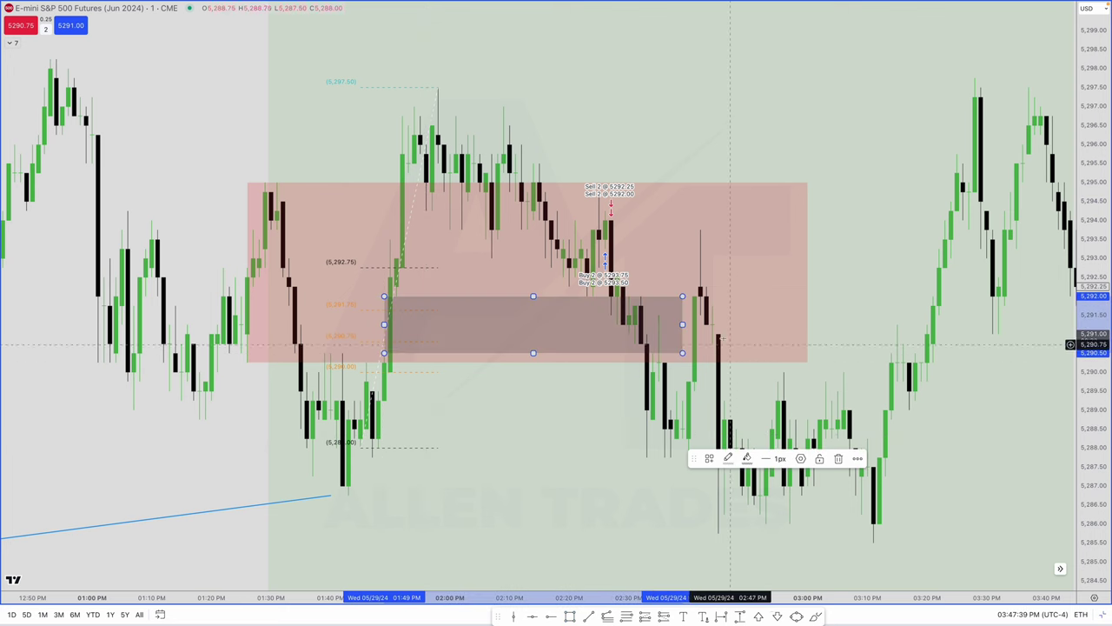
left_click_drag(683, 324, 712, 324)
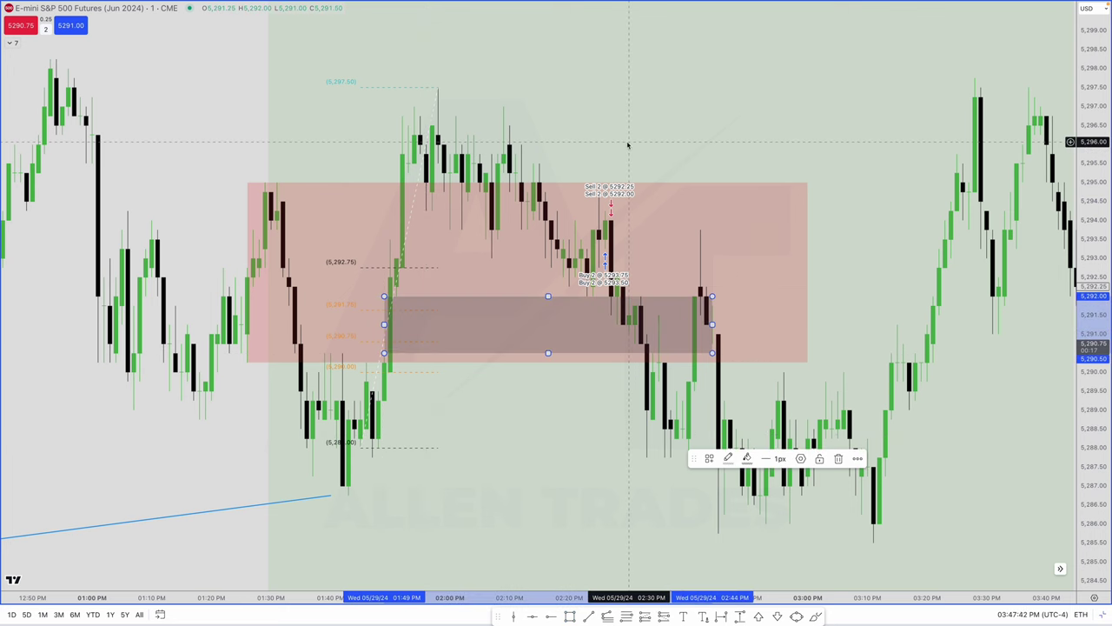
Step: Hide the trade executions on the chart through the trading settings
right_click(627, 145)
left_click(677, 435)
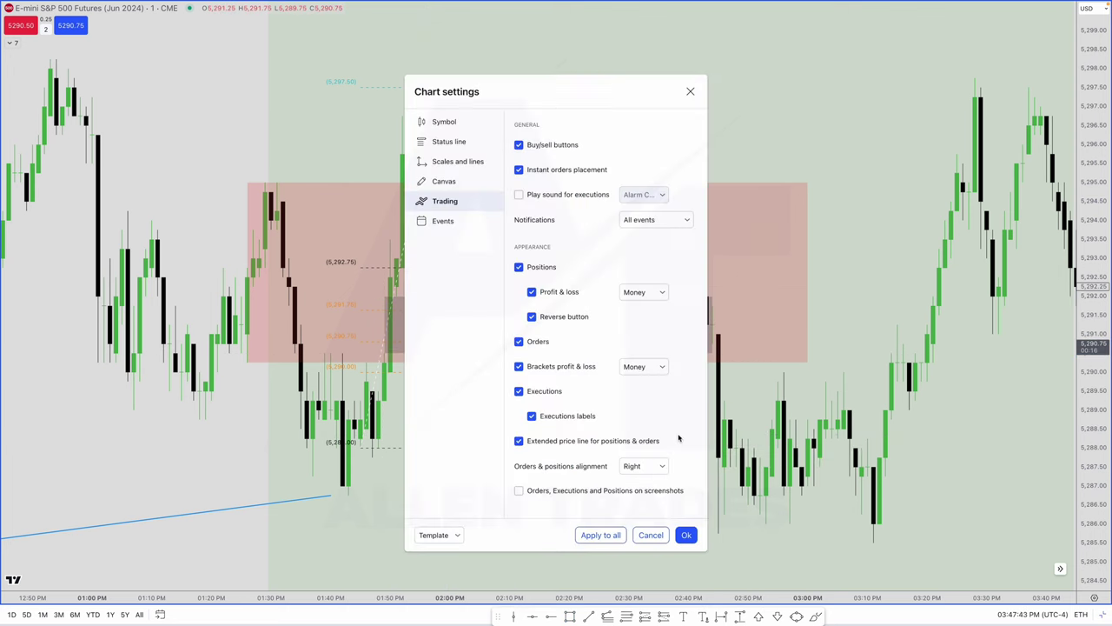
key("Escape")
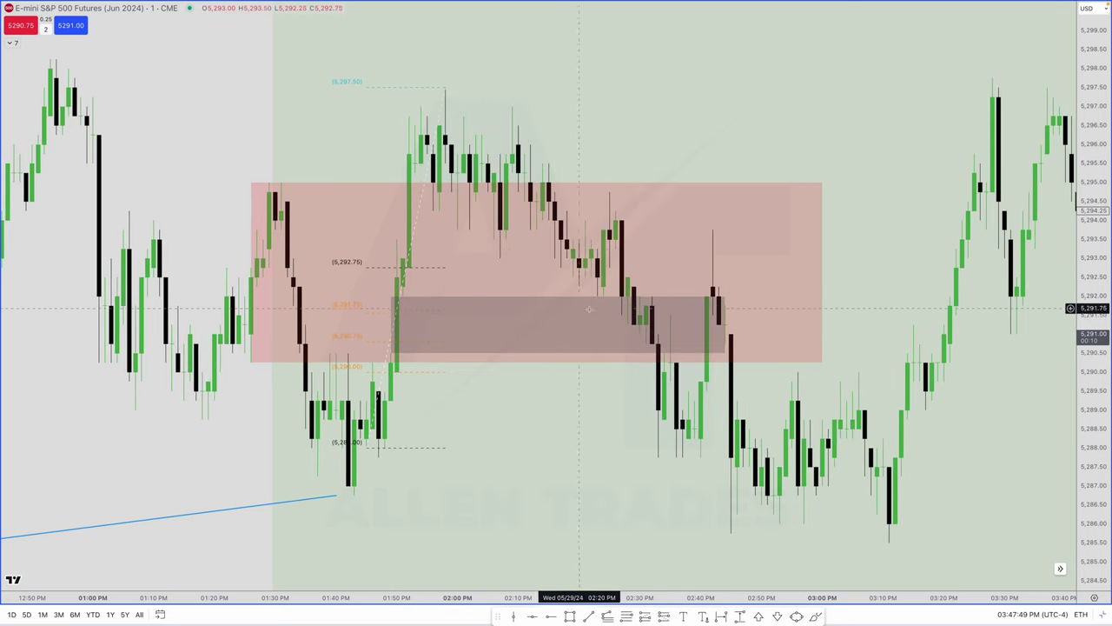
Step: Draw a small rectangle between 5,292.00 and 5,293.25, running from about 02:23 PM to 02:35 PM
scroll(603, 292, "left", 1)
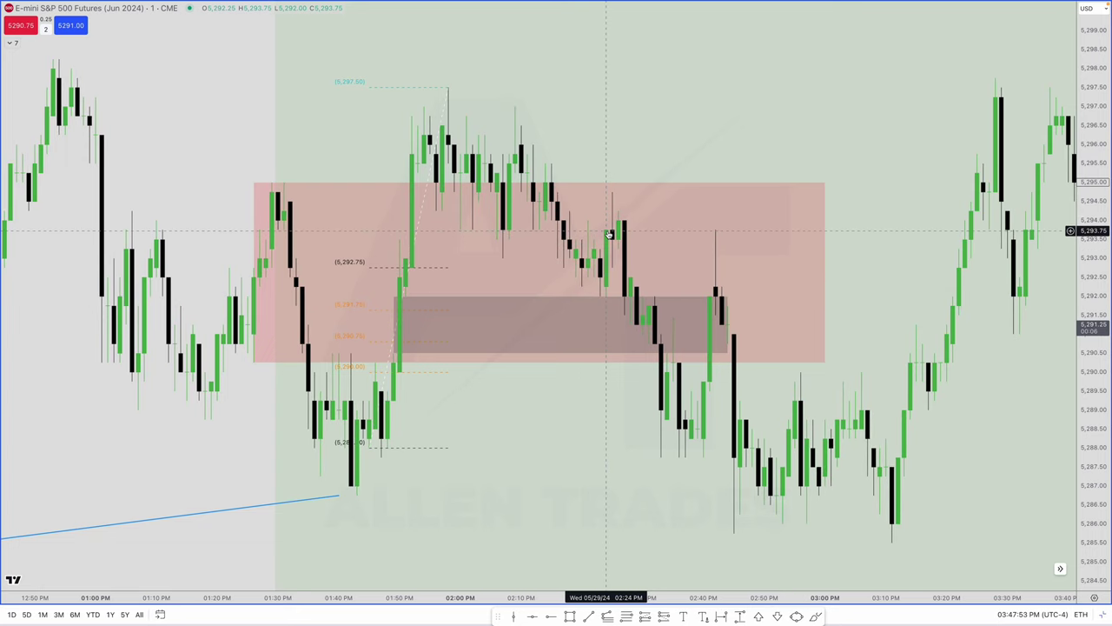
left_click(600, 297)
left_click(600, 248)
left_click_drag(600, 272, 676, 274)
Step: Show the trade executions again through the trading settings and check the entries against the small blue rectangle
right_click(650, 214)
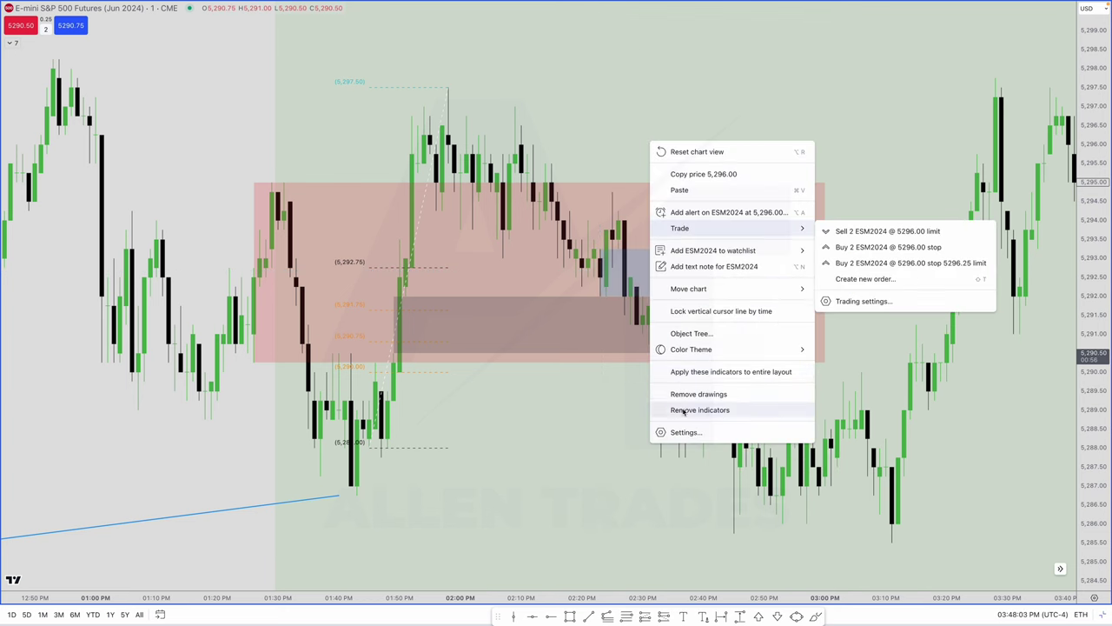
left_click(684, 429)
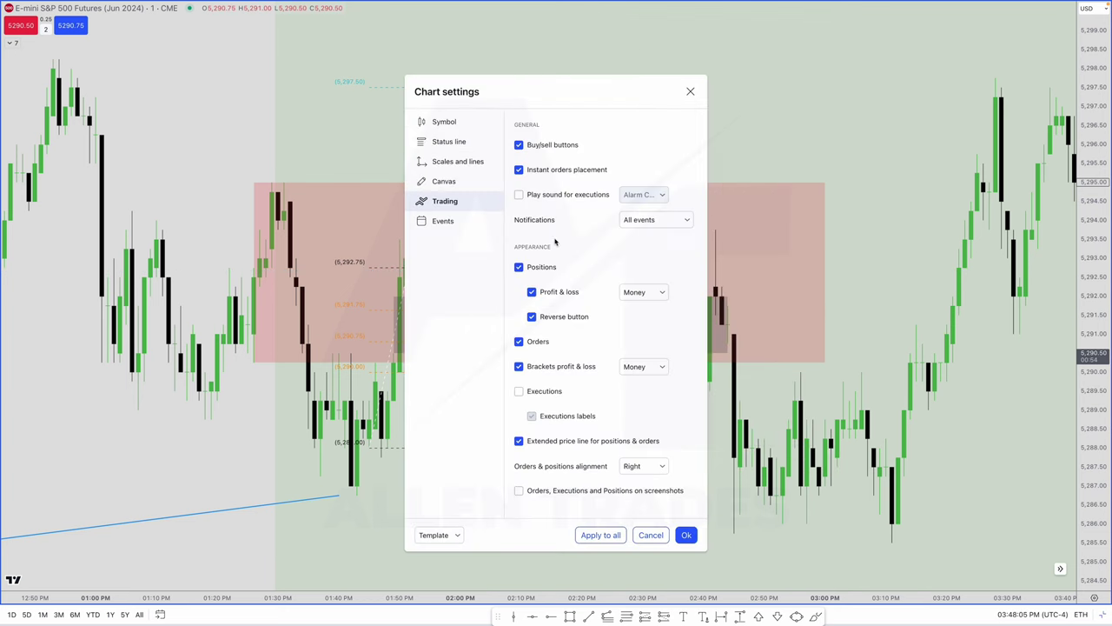
left_click(519, 391)
left_click_drag(521, 91, 371, 88)
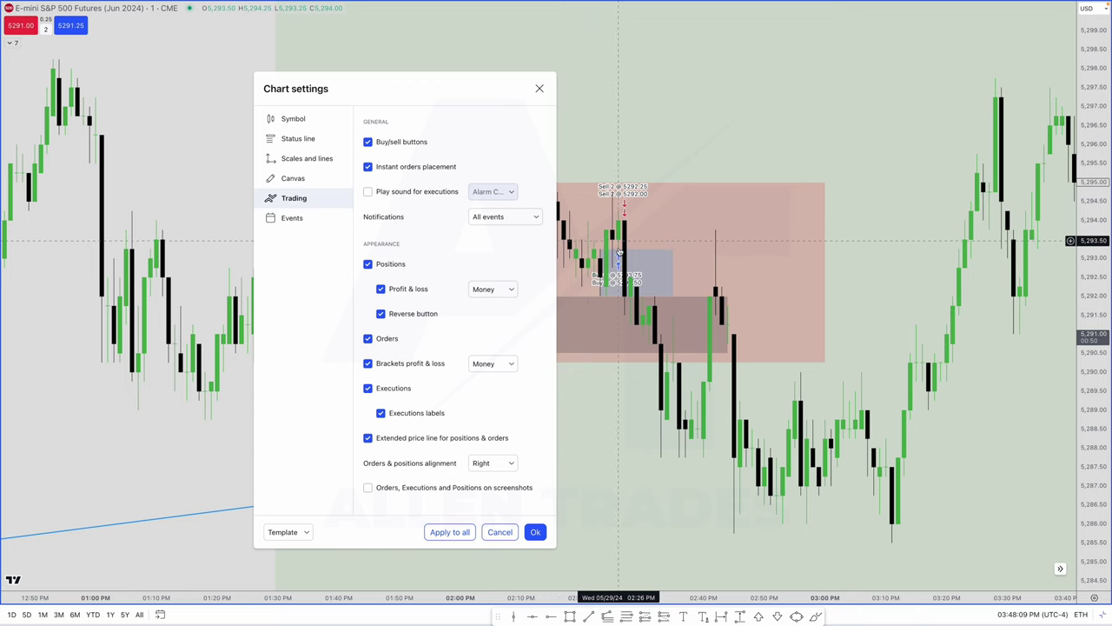
left_click(620, 253)
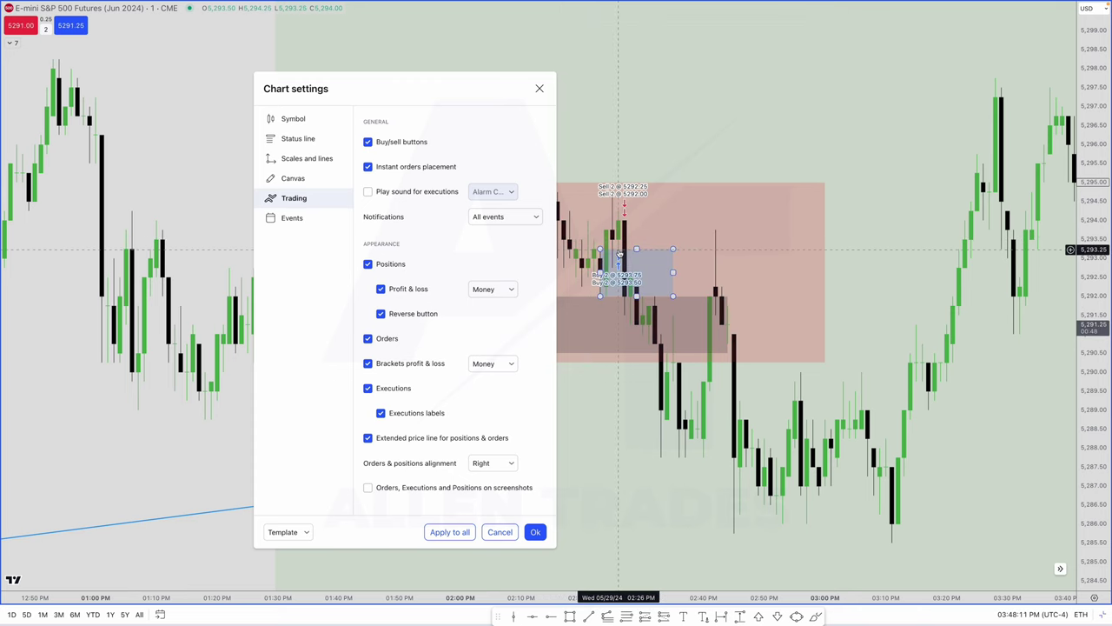
scroll(620, 252, "right", 1)
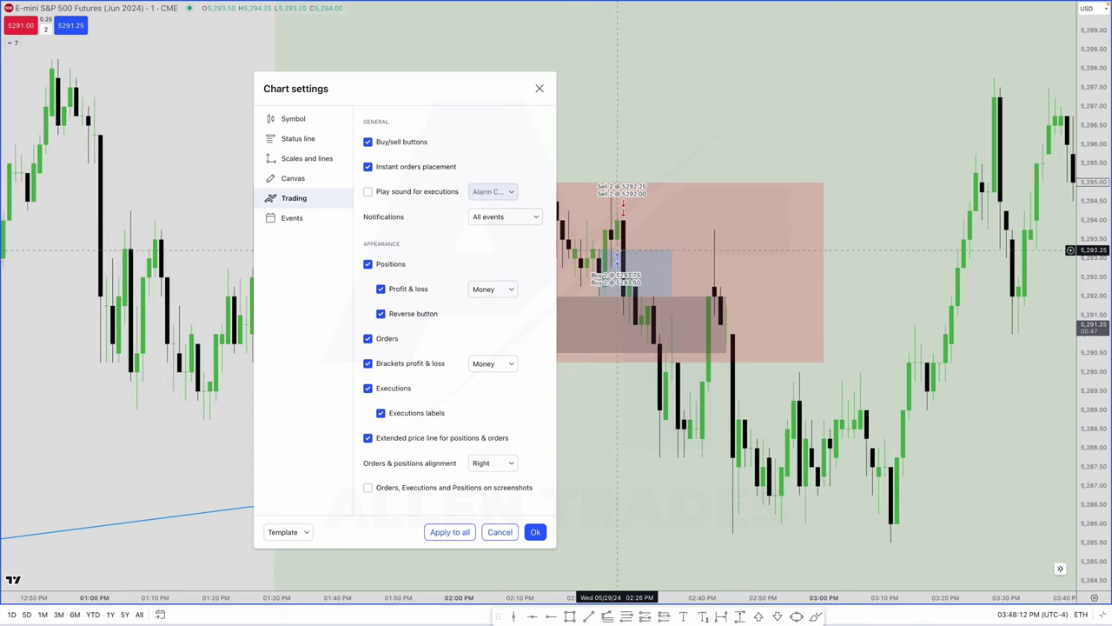
left_click(609, 297)
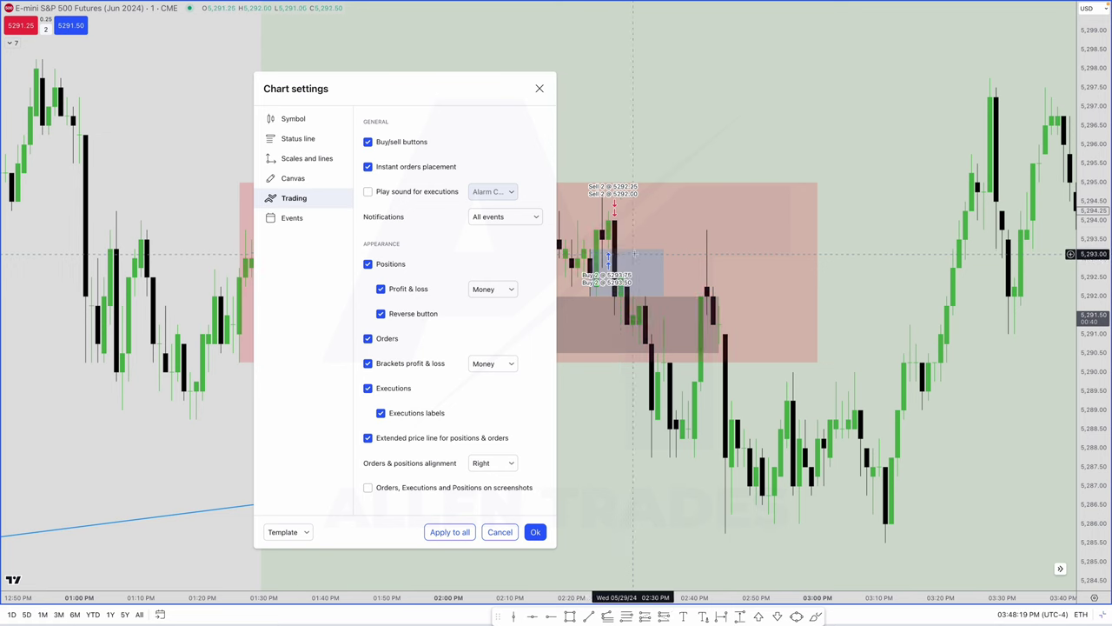
left_click(536, 532)
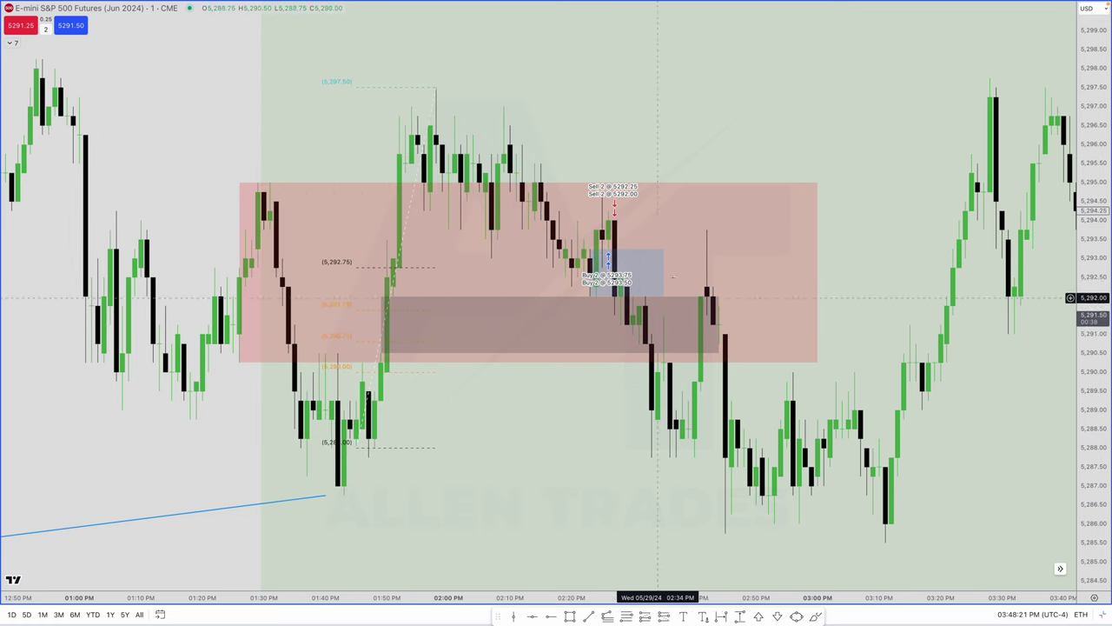
Step: Delete the small blue rectangle between 5,292.00 and 5,293.25
left_click(663, 250)
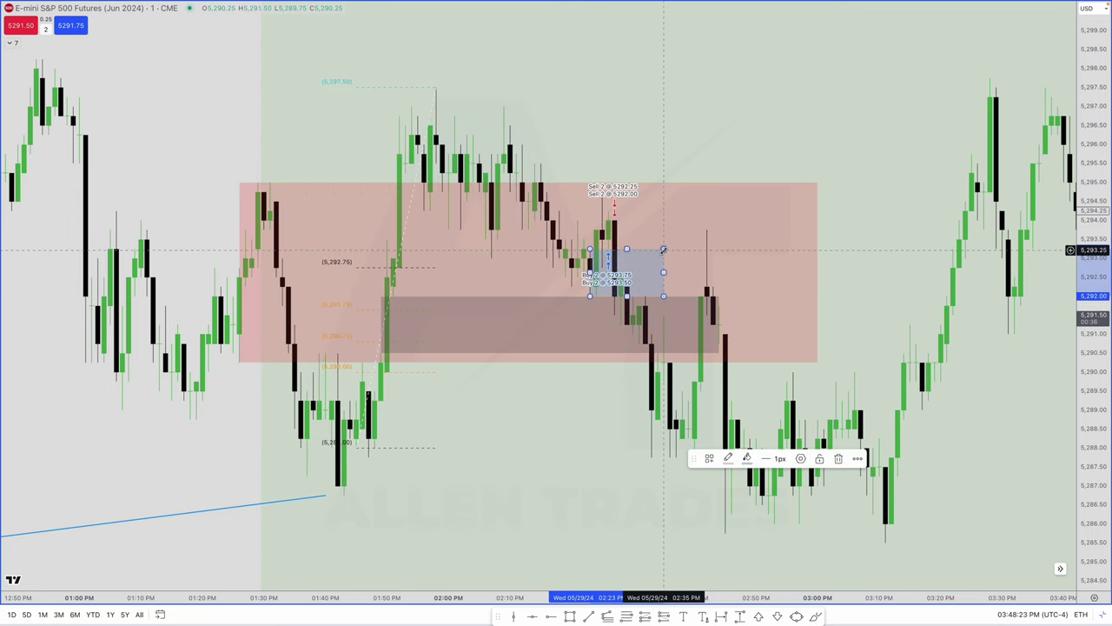
key("Delete")
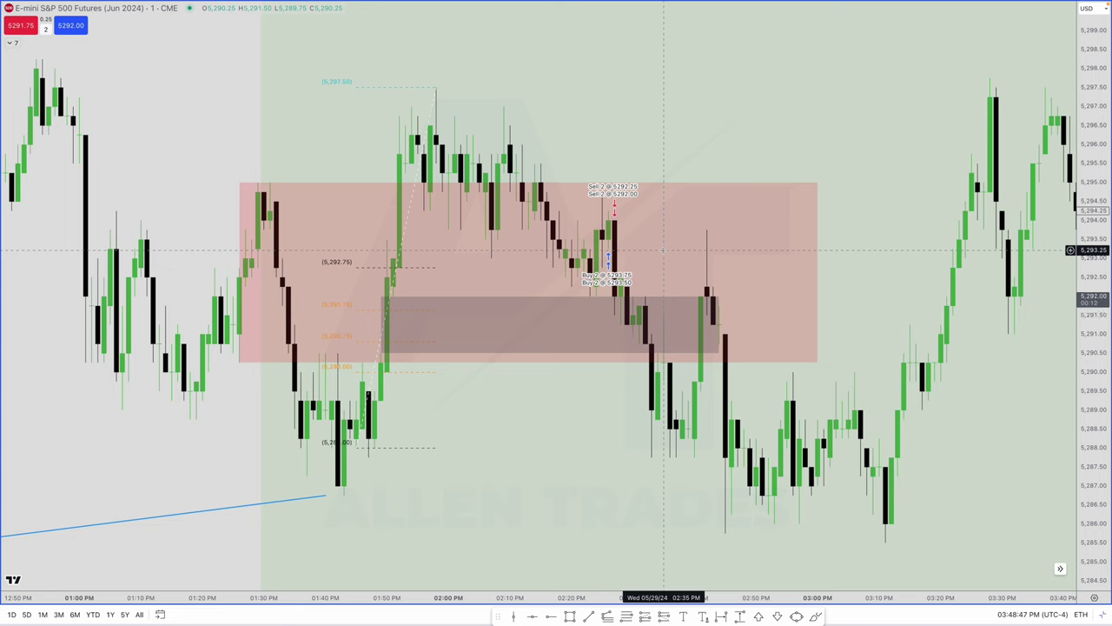
Step: Extend the blue trend line's end to the 5,286.75 low near 01:43 PM and switch the chart to the 5-minute interval
scroll(727, 261, "left", 3)
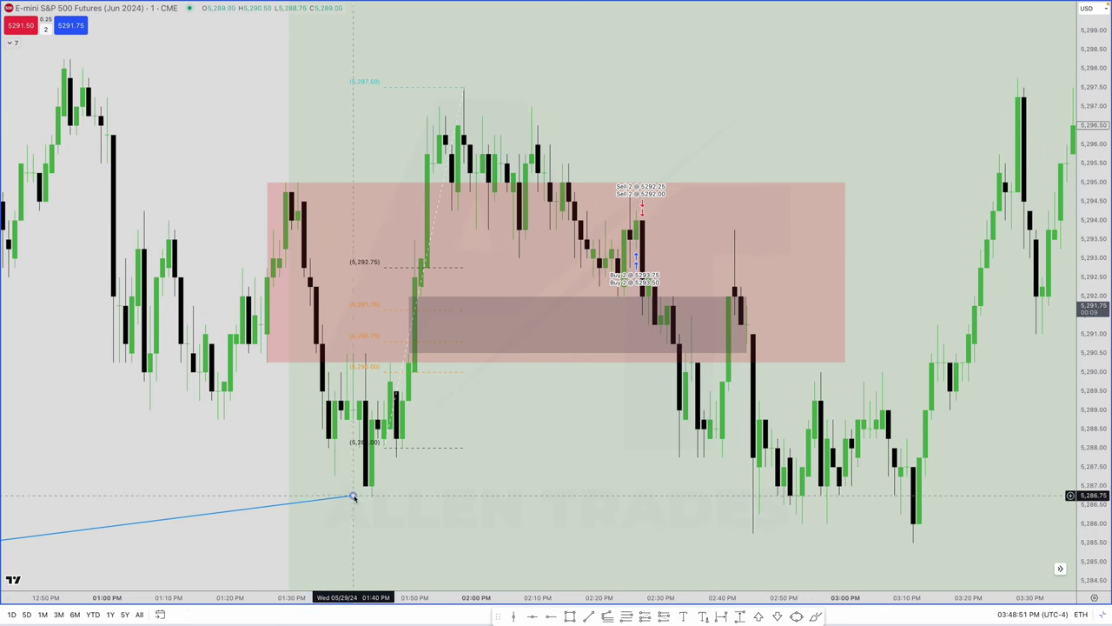
left_click_drag(354, 496, 377, 496)
type("5")
key("Return")
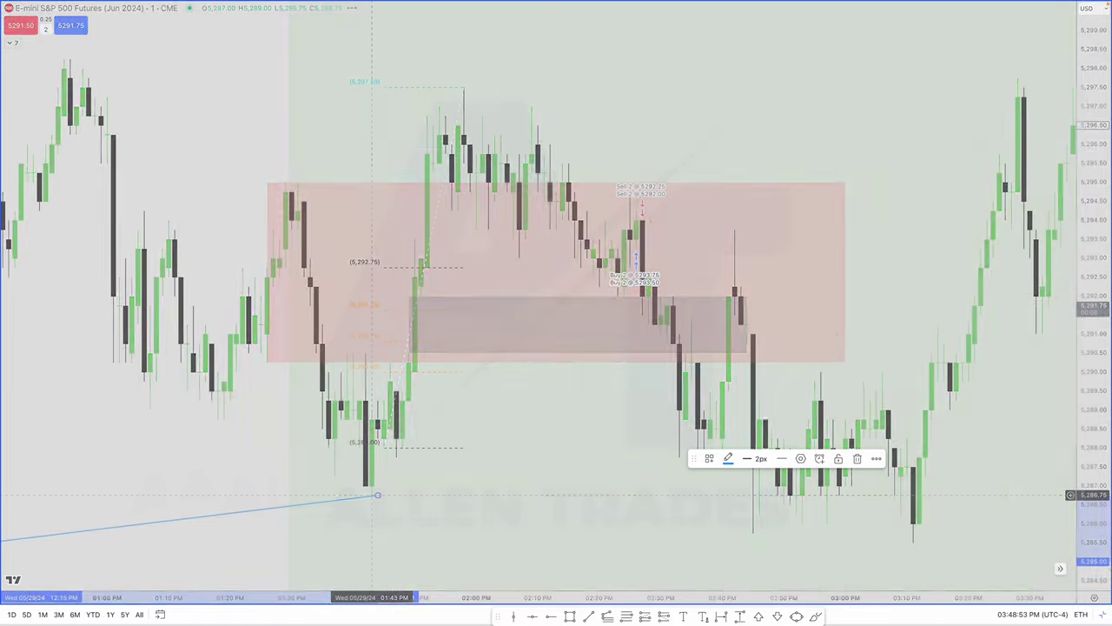
left_click_drag(701, 459, 710, 606)
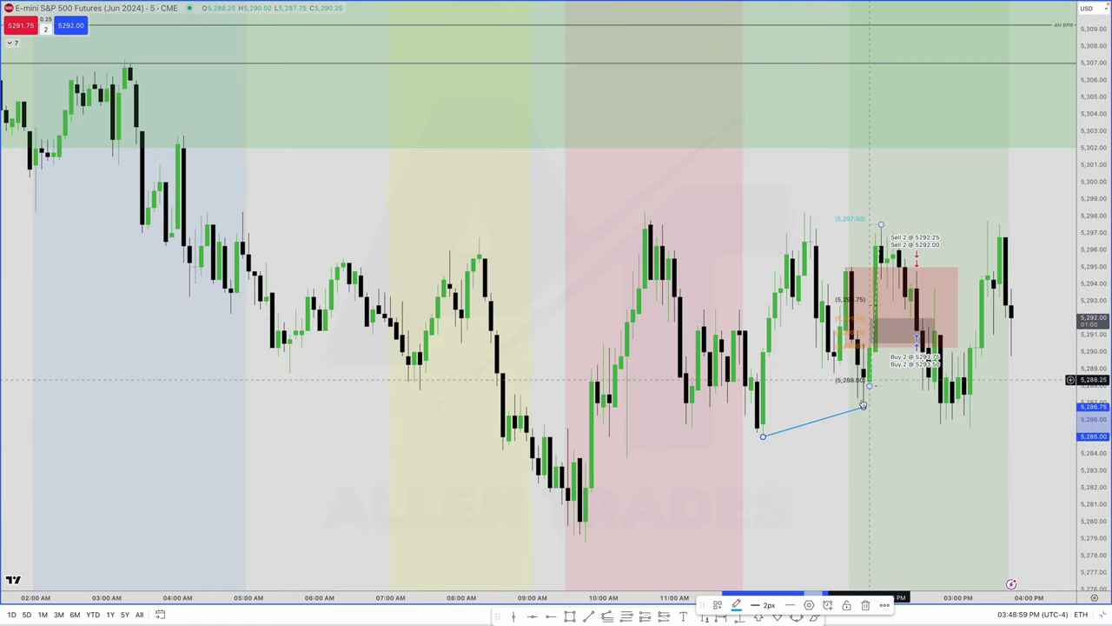
Step: Draw a horizontal trend line across the highs at 5,298.25, from 10:35 AM to about 12:50 PM
scroll(864, 405, "up", 2)
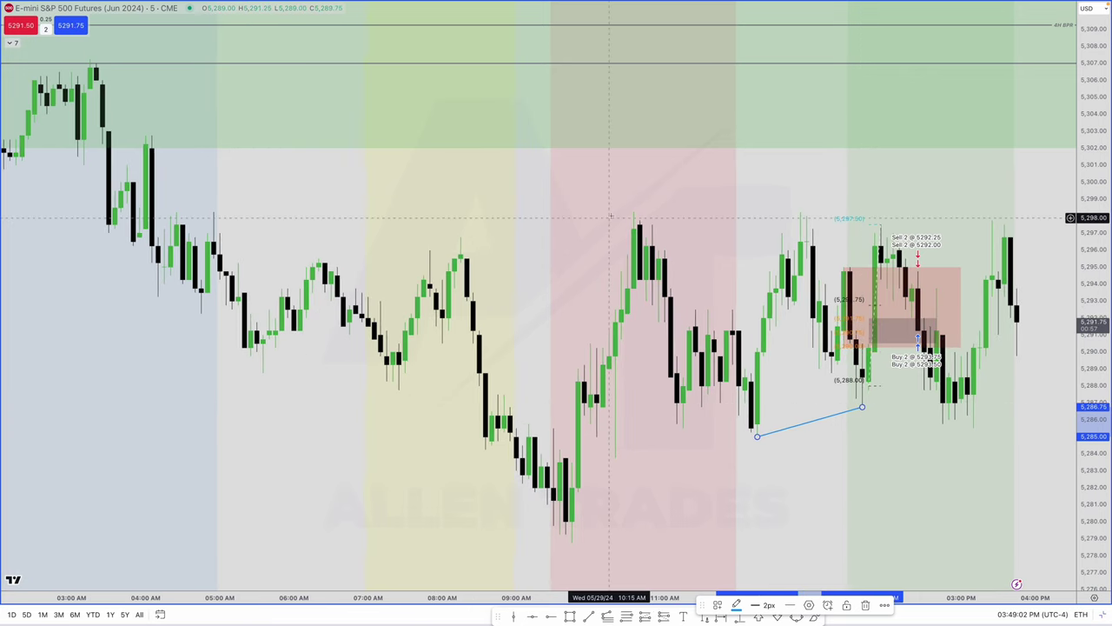
scroll(626, 594, "down", 1)
left_click(589, 616)
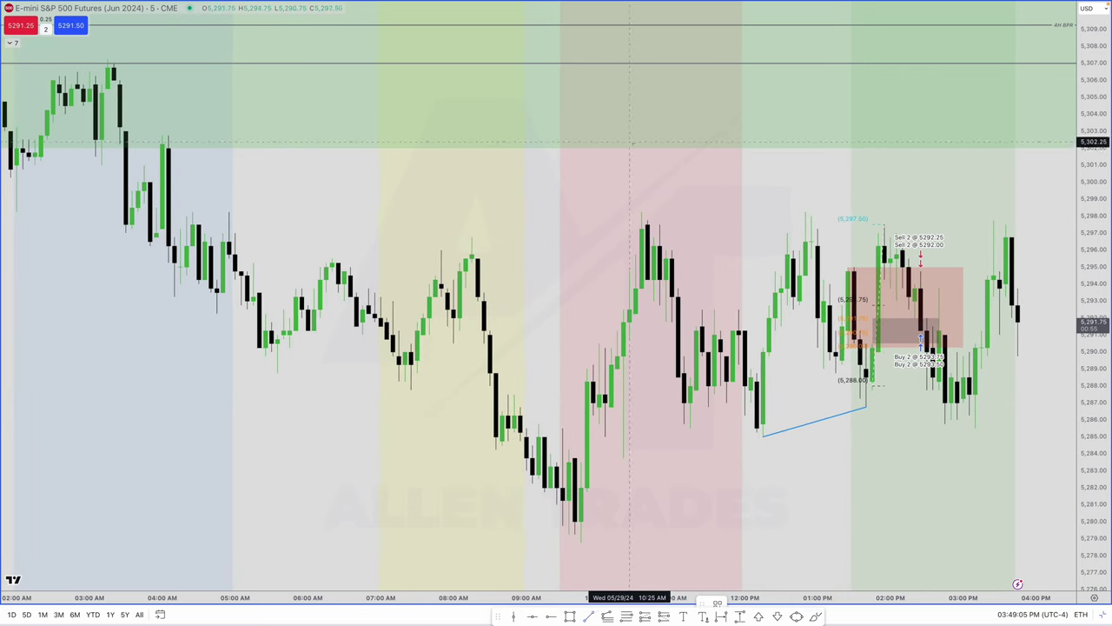
left_click(636, 204)
mouse_move(635, 205)
left_mouse_down()
mouse_move(817, 216)
mouse_move(805, 211)
left_mouse_up()
left_click_drag(635, 204, 641, 214)
left_click_drag(800, 283, 828, 244)
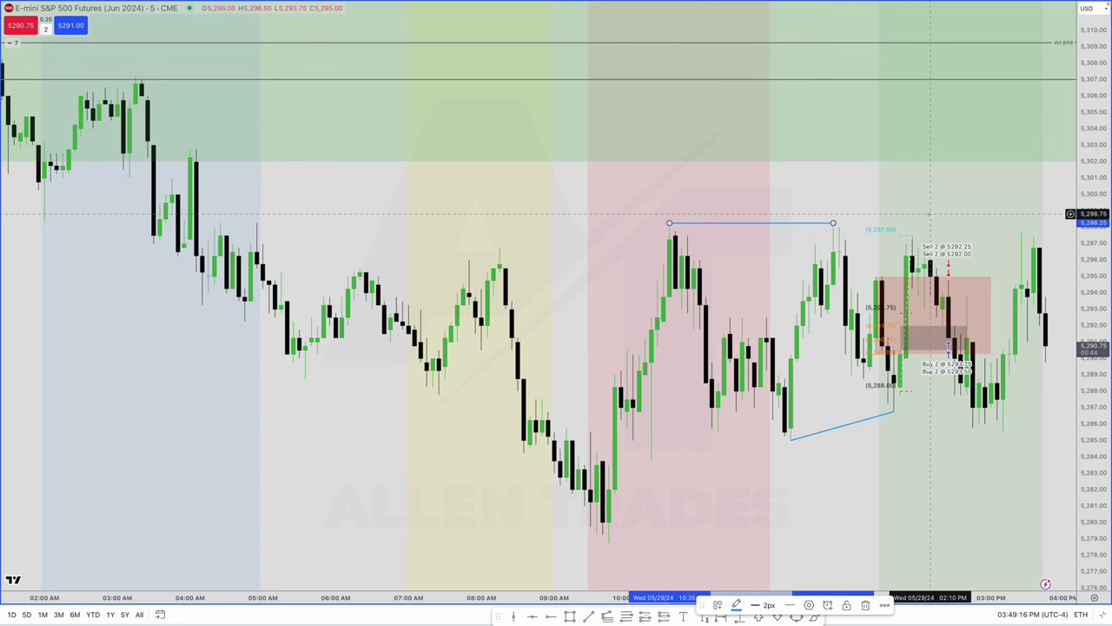
Step: Lower both ends of the line across the highs to 5,297.25 and extend it to about 01:20 PM
scroll(906, 211, "up", 2)
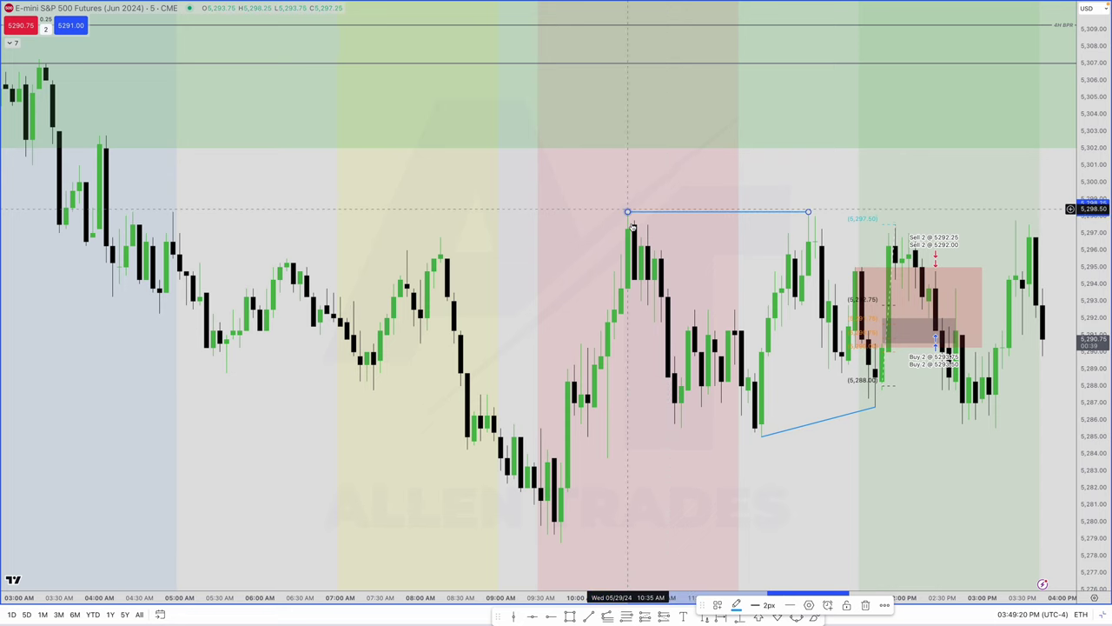
left_click_drag(627, 212, 632, 227)
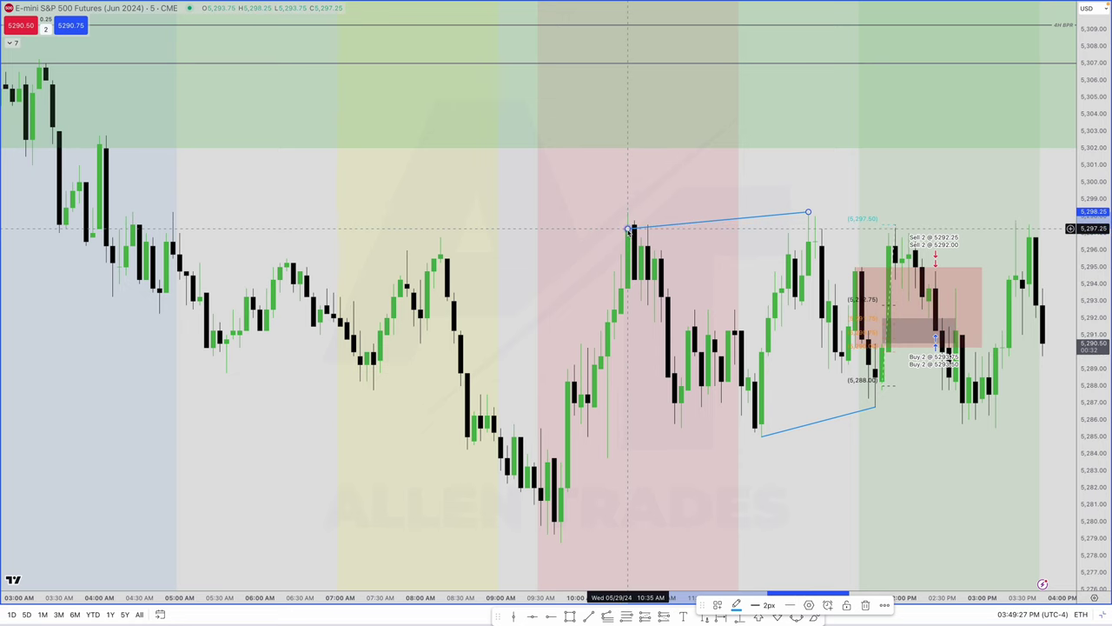
left_click_drag(808, 212, 848, 228)
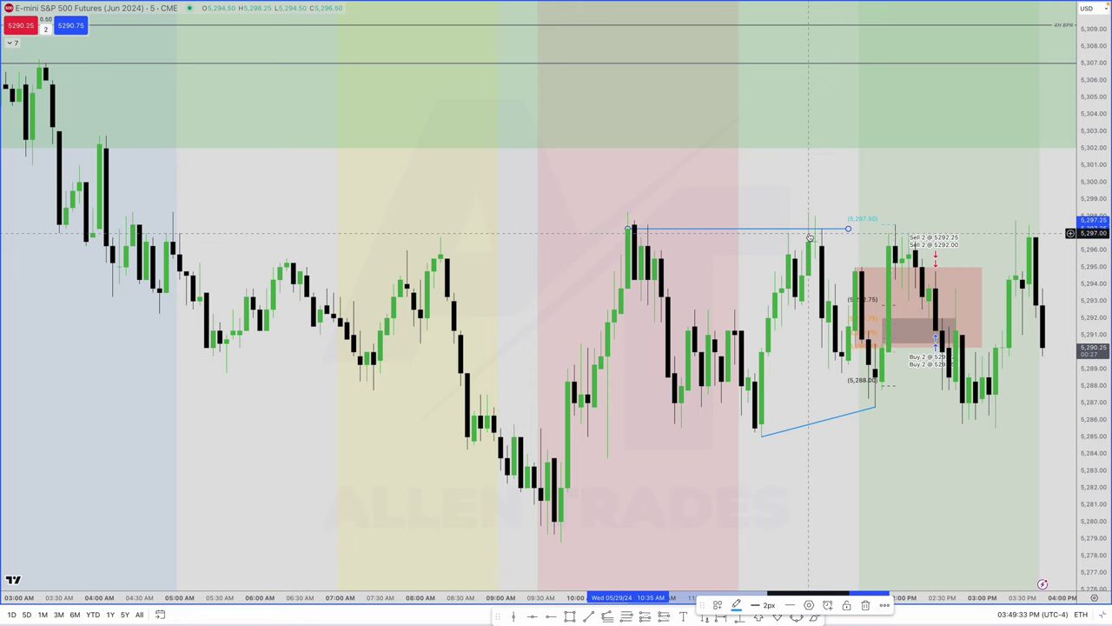
Step: Switch to the Nasdaq-100 chart and draw a horizontal trend line at 18,870.75 from 10:35 AM to about 01:20 PM
key("Tab")
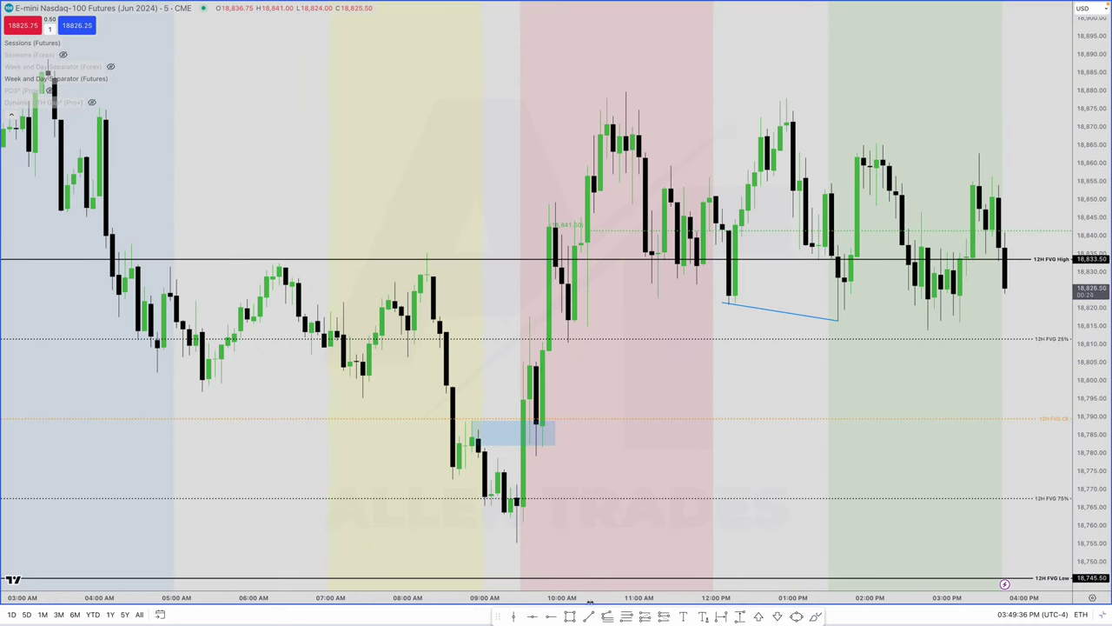
left_click(606, 125)
left_click(818, 124)
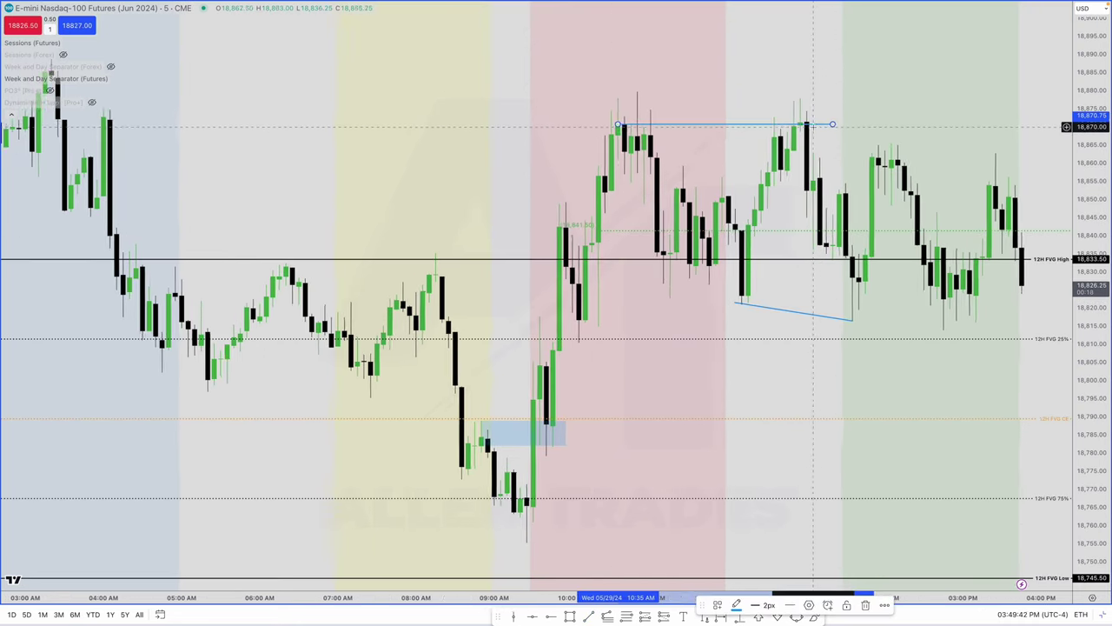
Step: Examine the Nasdaq-100 highs and lows around the drawn lines and compare them with the S&P 5-minute chart
scroll(608, 123, "up", 5)
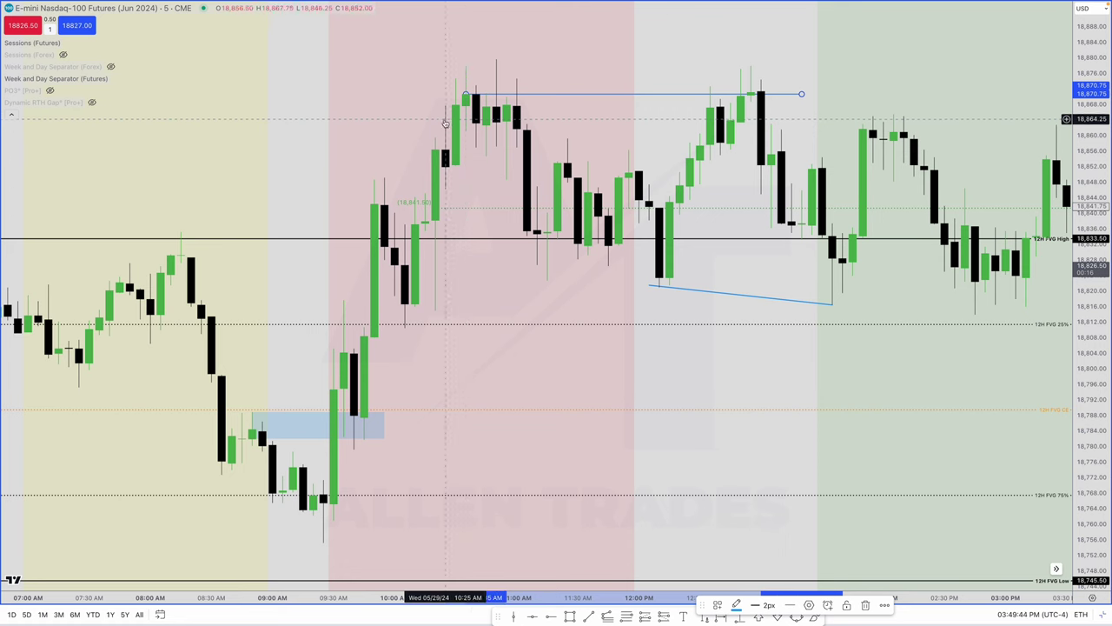
scroll(748, 97, "right", 1)
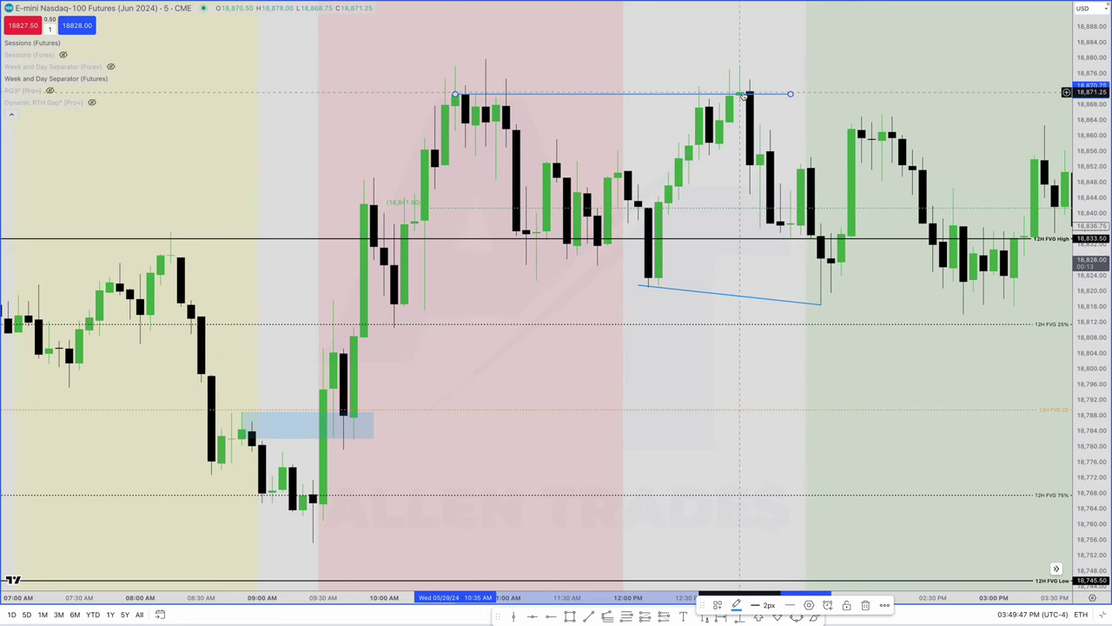
scroll(739, 98, "down", 1)
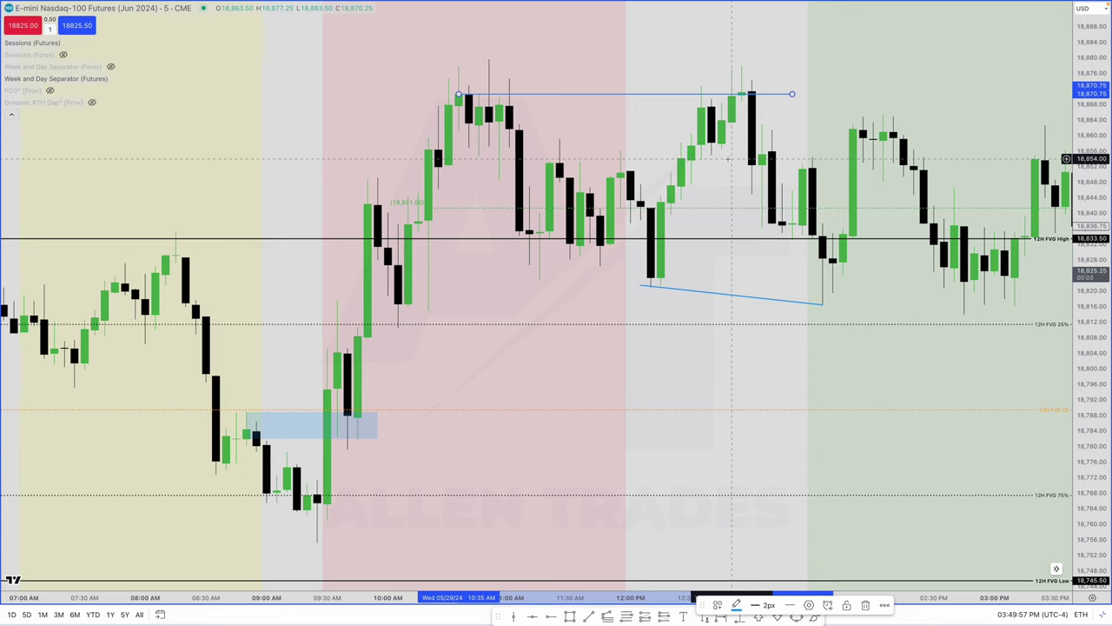
left_click_drag(600, 139, 606, 131)
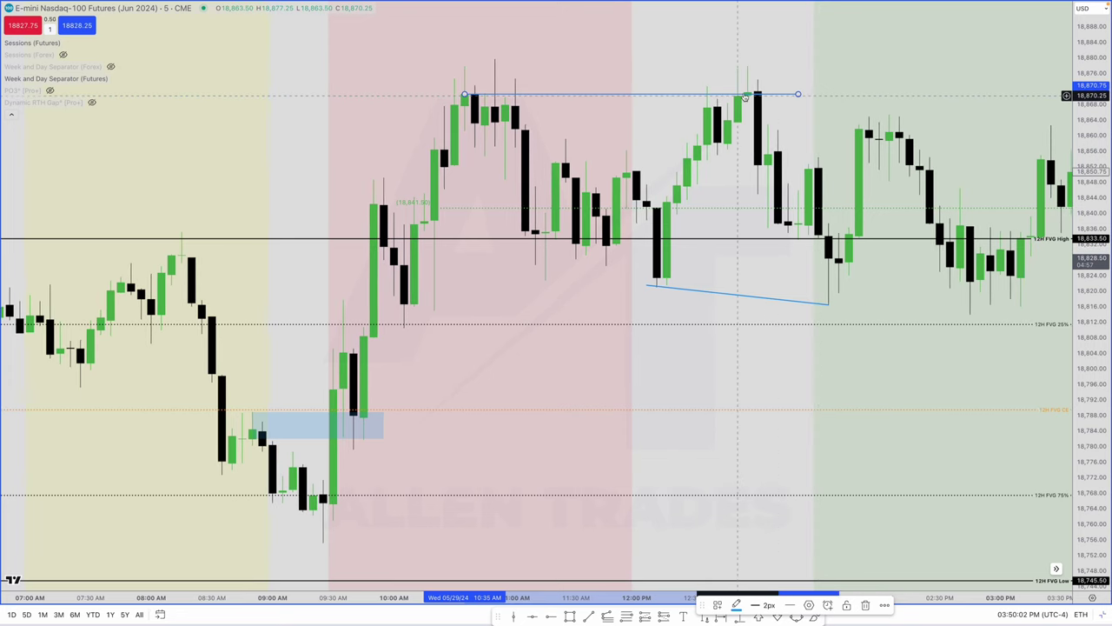
scroll(745, 98, "left", 1)
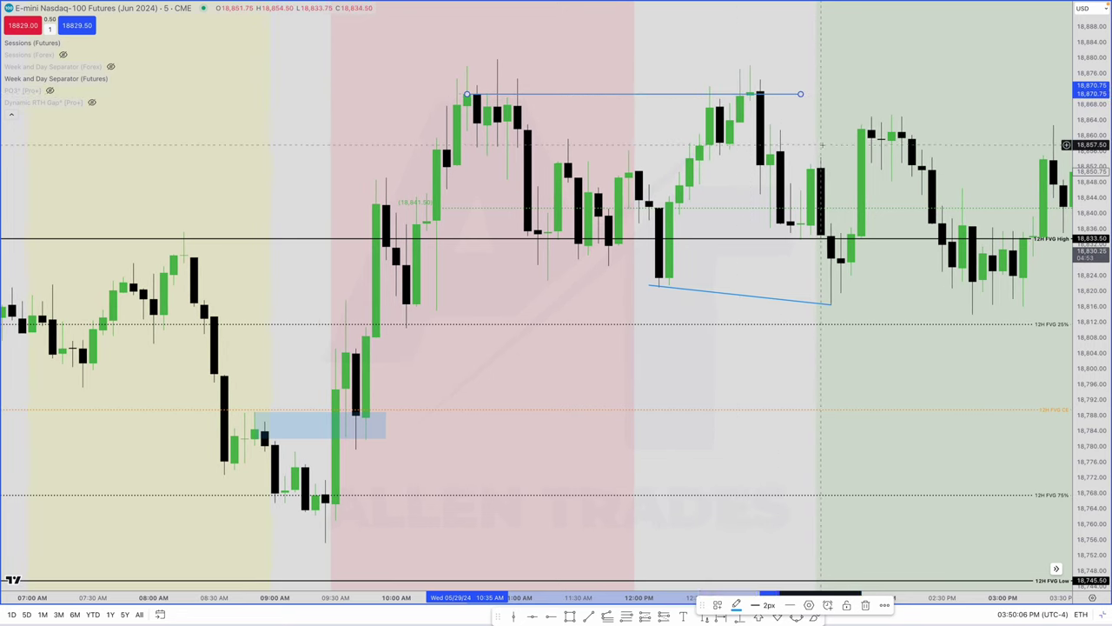
scroll(745, 98, "right", 5)
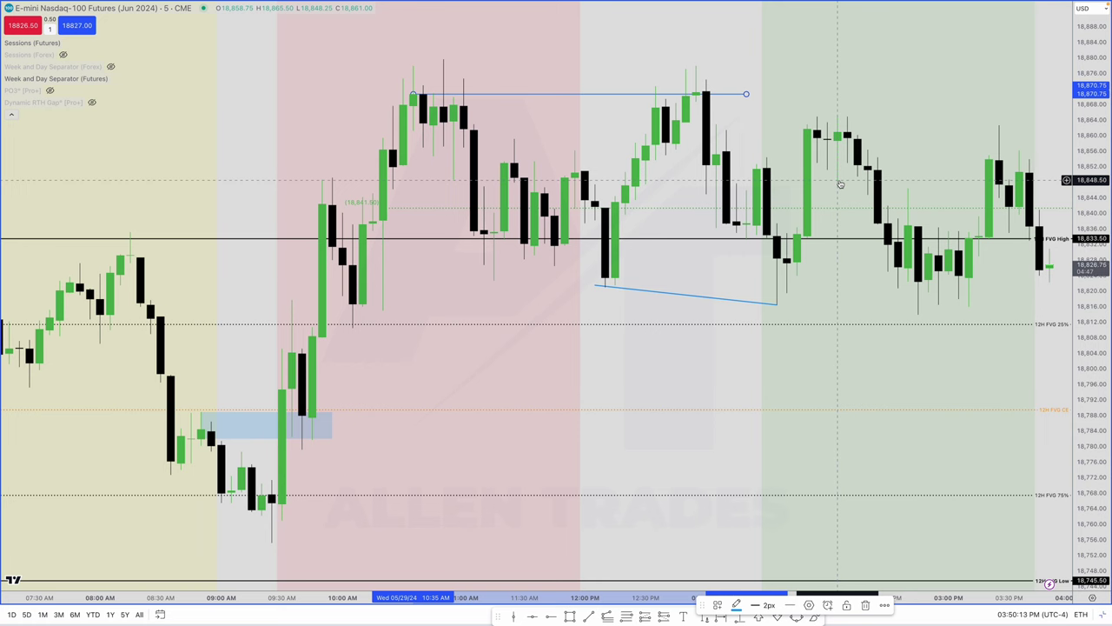
key("Tab")
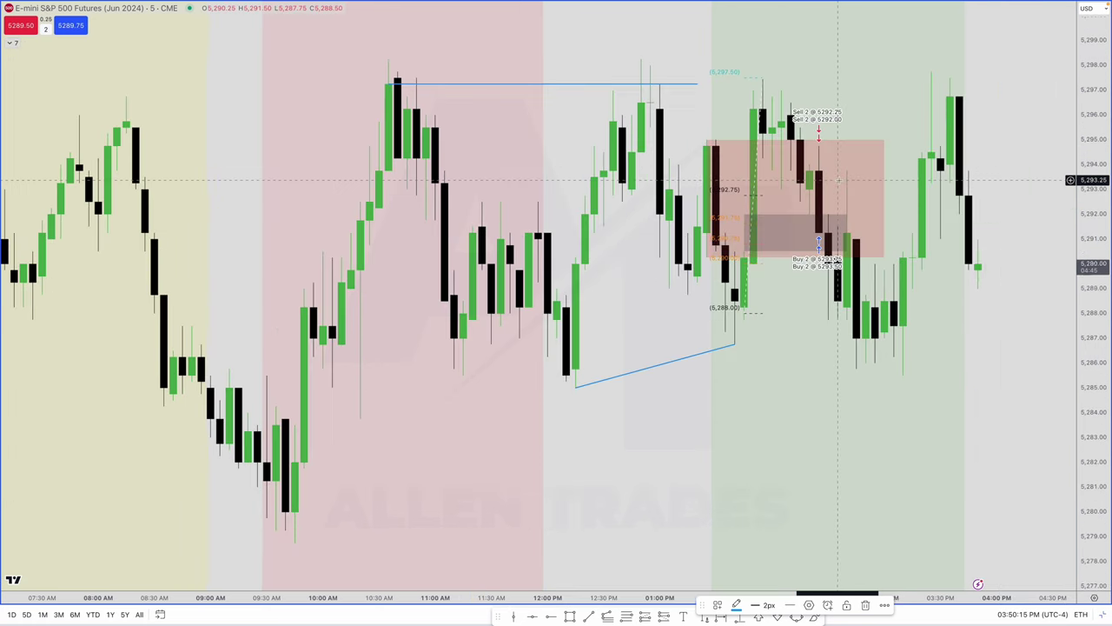
scroll(839, 183, "up", 1)
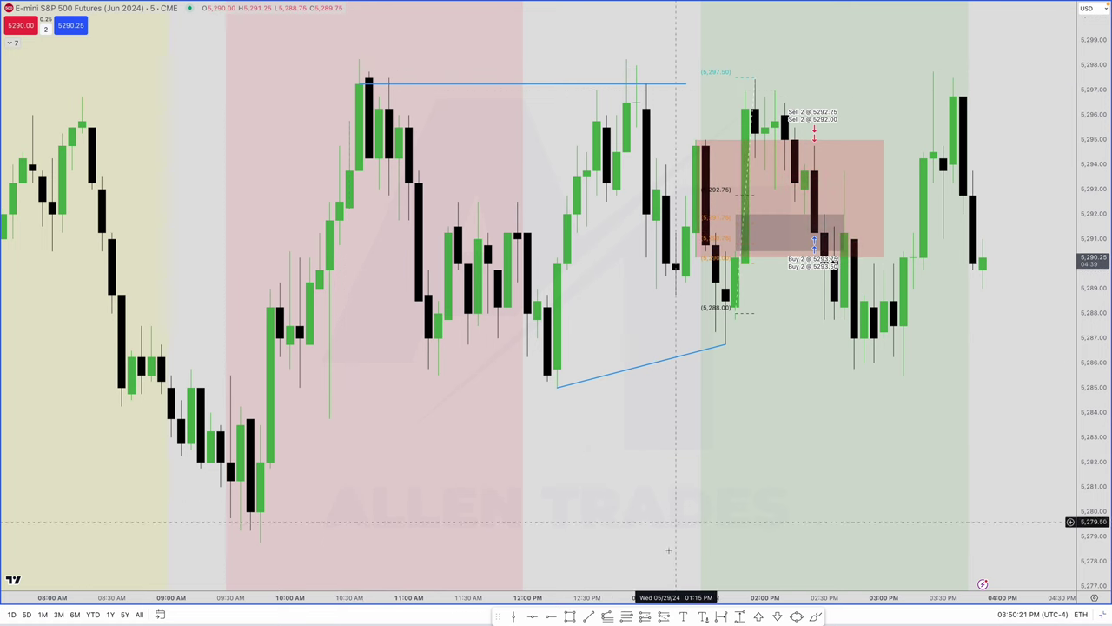
Step: Place the Fibonacci retracement on the S&P chart from the 5,298.25 high down to the 5,286.75 low
left_click(625, 58)
left_click(721, 345)
scroll(721, 344, "up", 1)
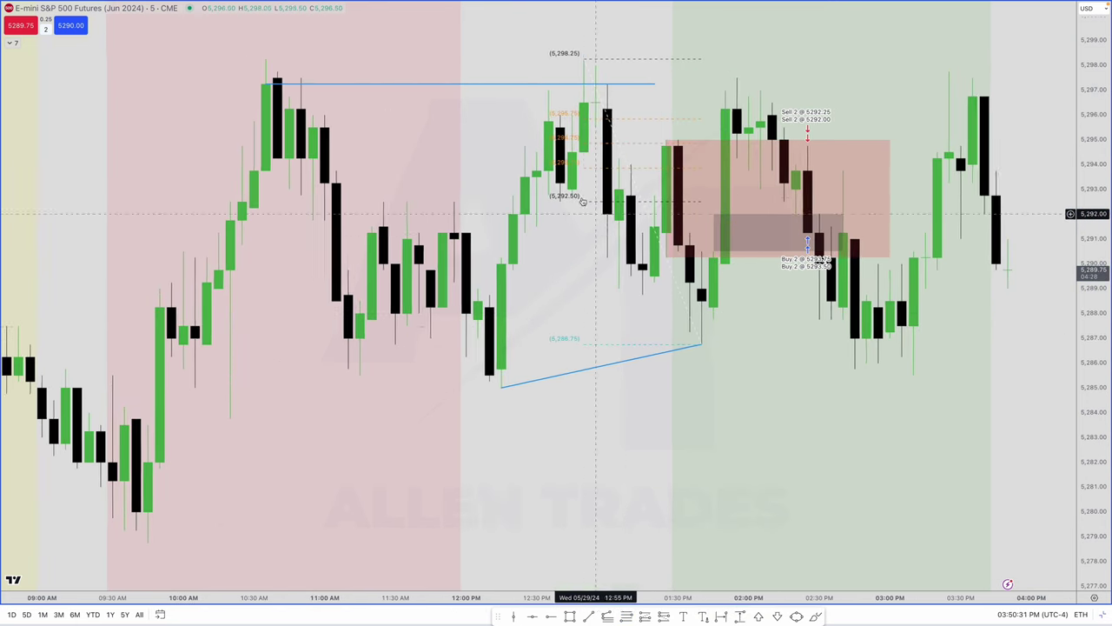
left_click(698, 257)
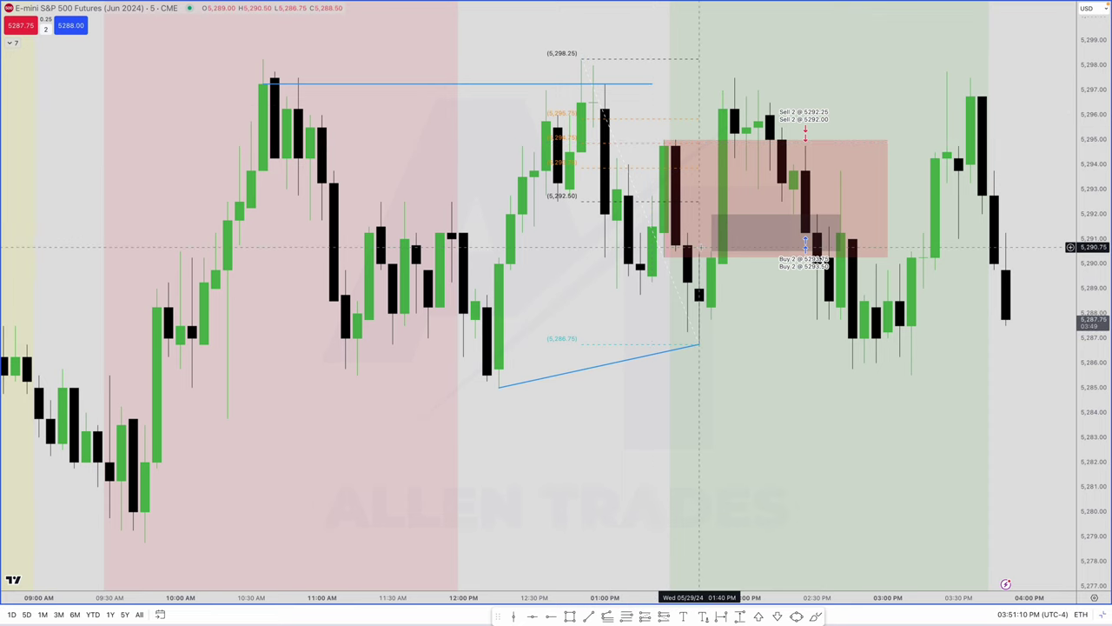
Step: Delete the Fibonacci retracement and the gray and red zone rectangles from the S&P 5-minute chart
scroll(708, 249, "down", 5)
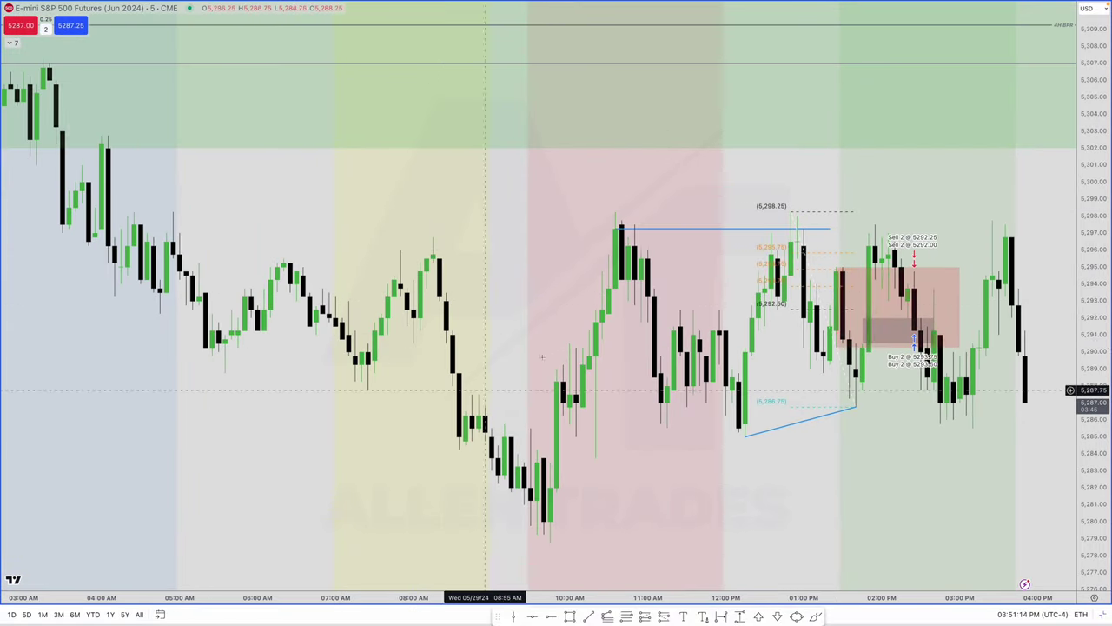
scroll(753, 348, "up", 1)
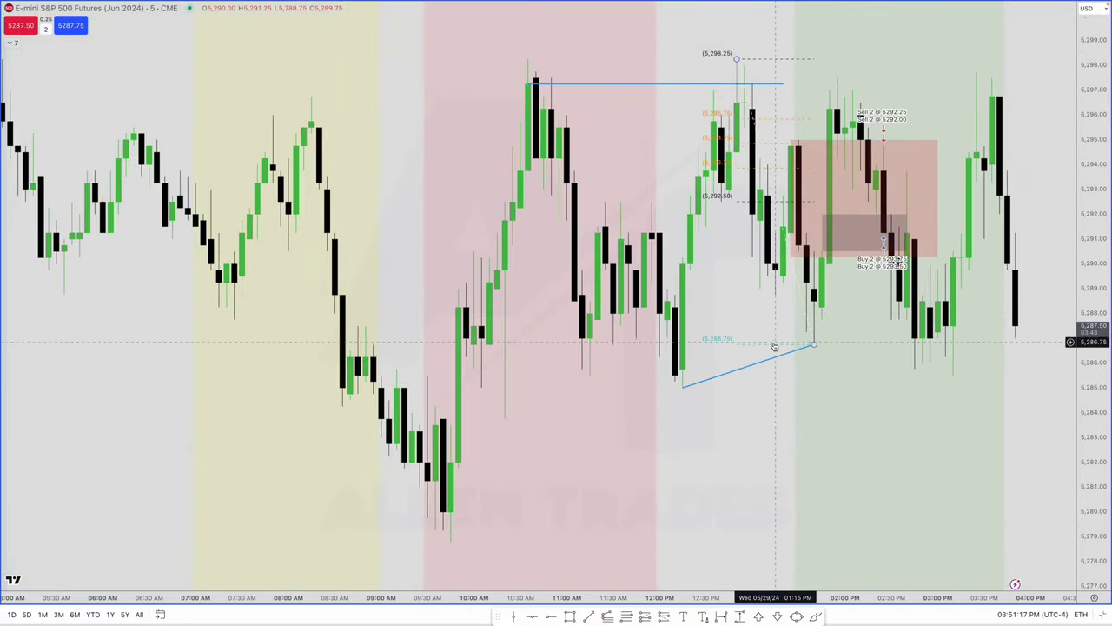
left_click(774, 346)
key("Delete")
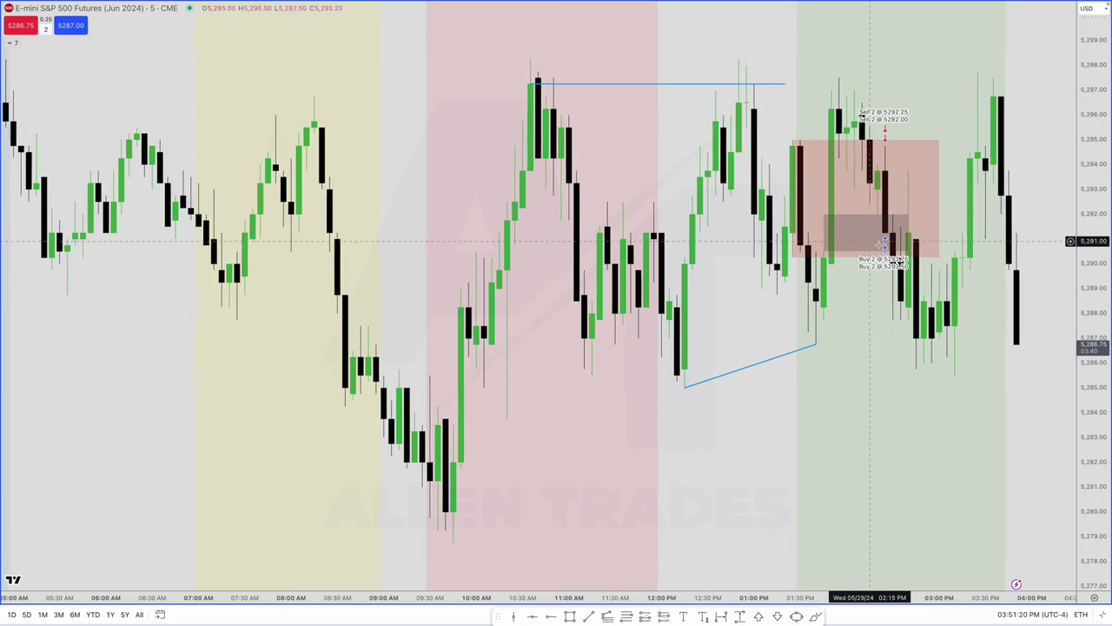
left_click(826, 213)
key("Delete")
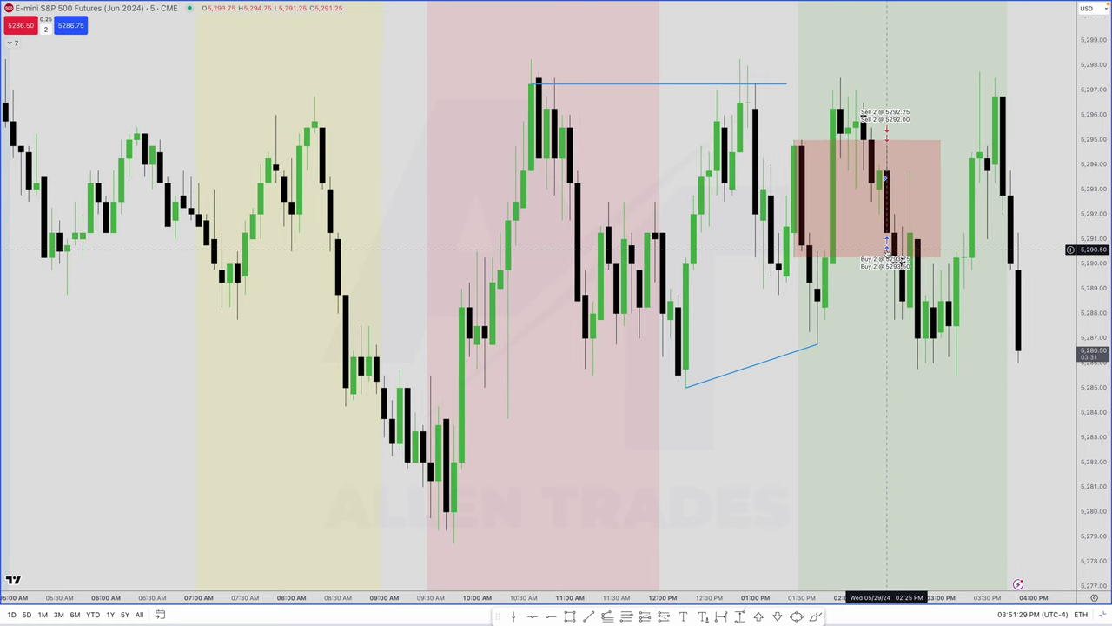
scroll(839, 143, "left", 2)
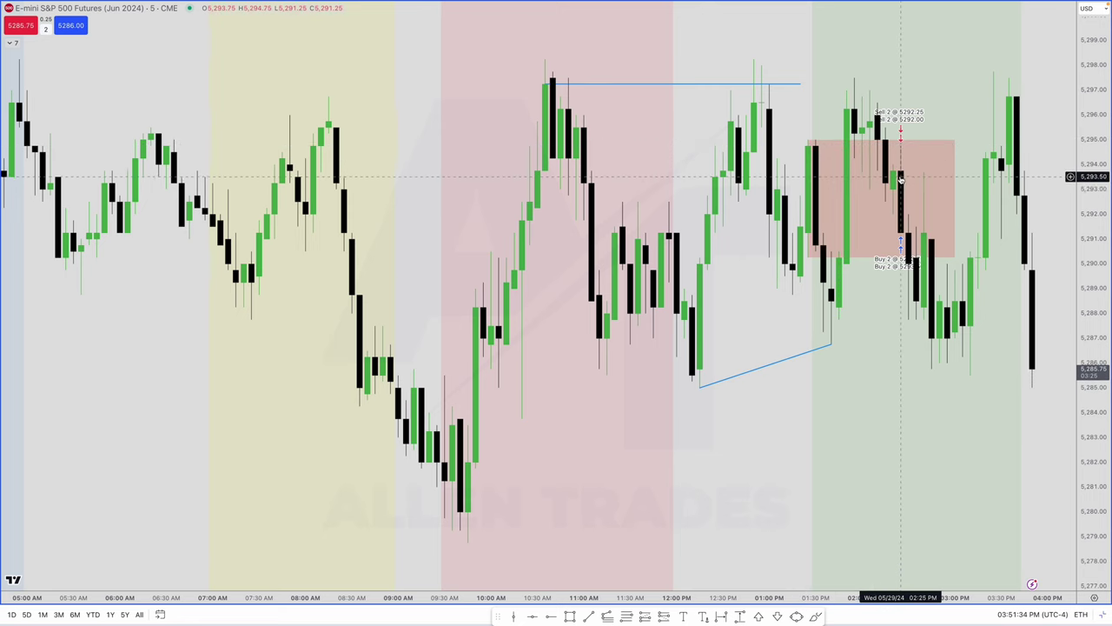
left_click(860, 256)
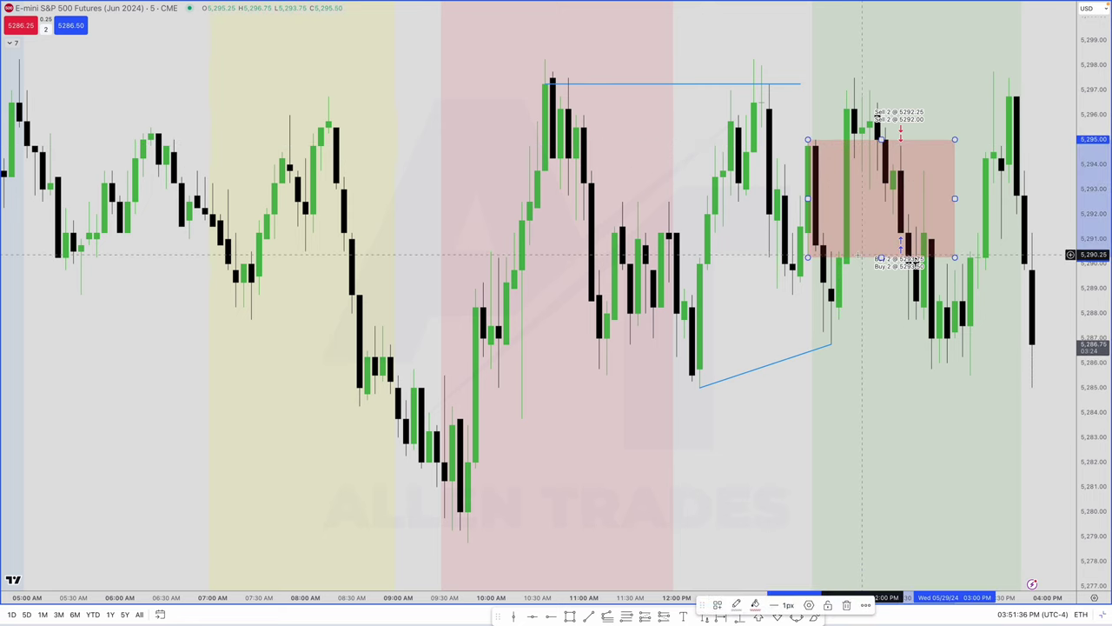
key("Delete")
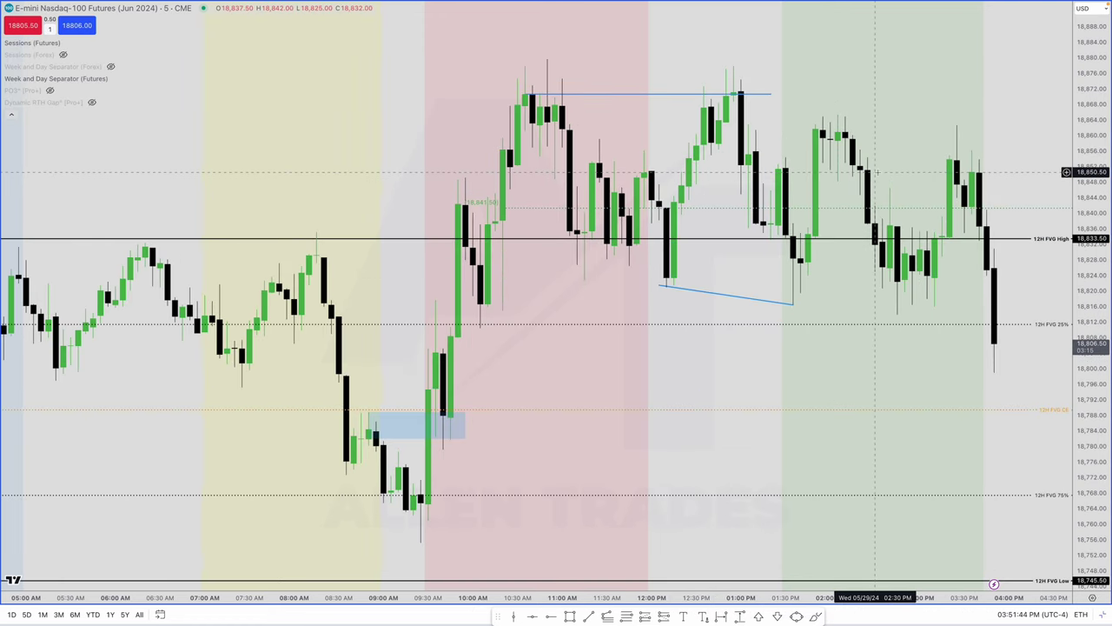
Step: Turn on trade executions in the trading settings of the Nasdaq-100 chart
scroll(864, 169, "right", 3)
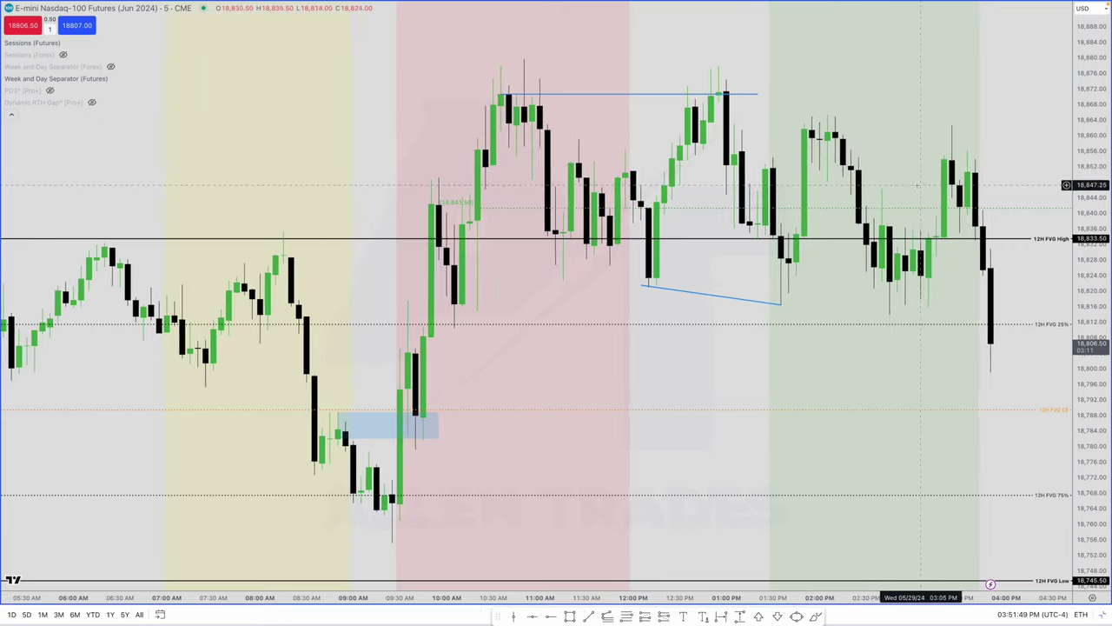
type("nq")
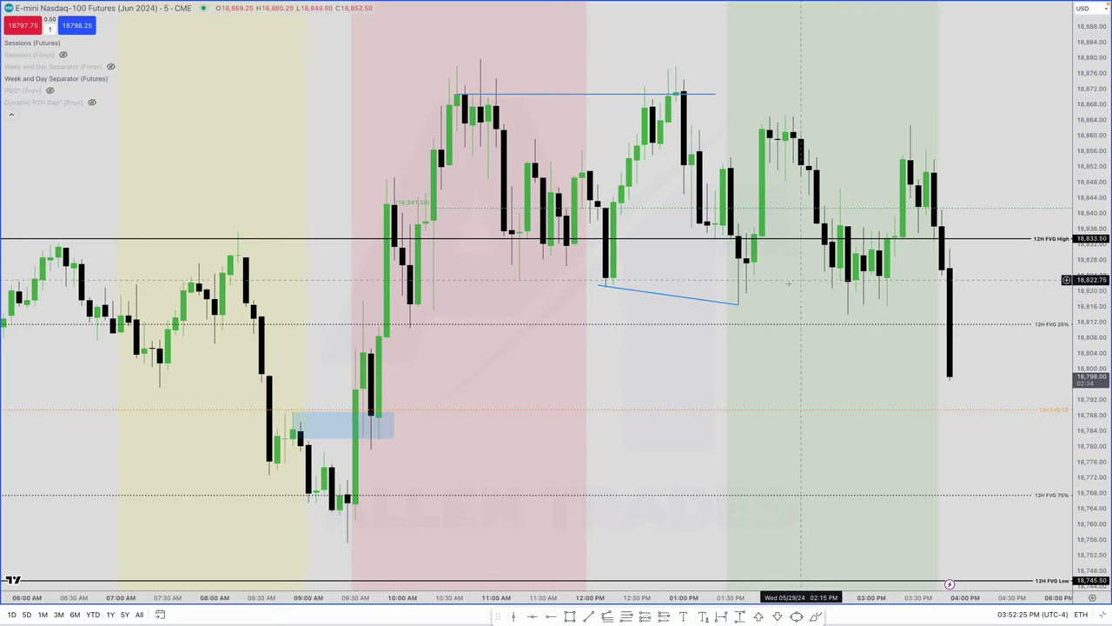
right_click(789, 282)
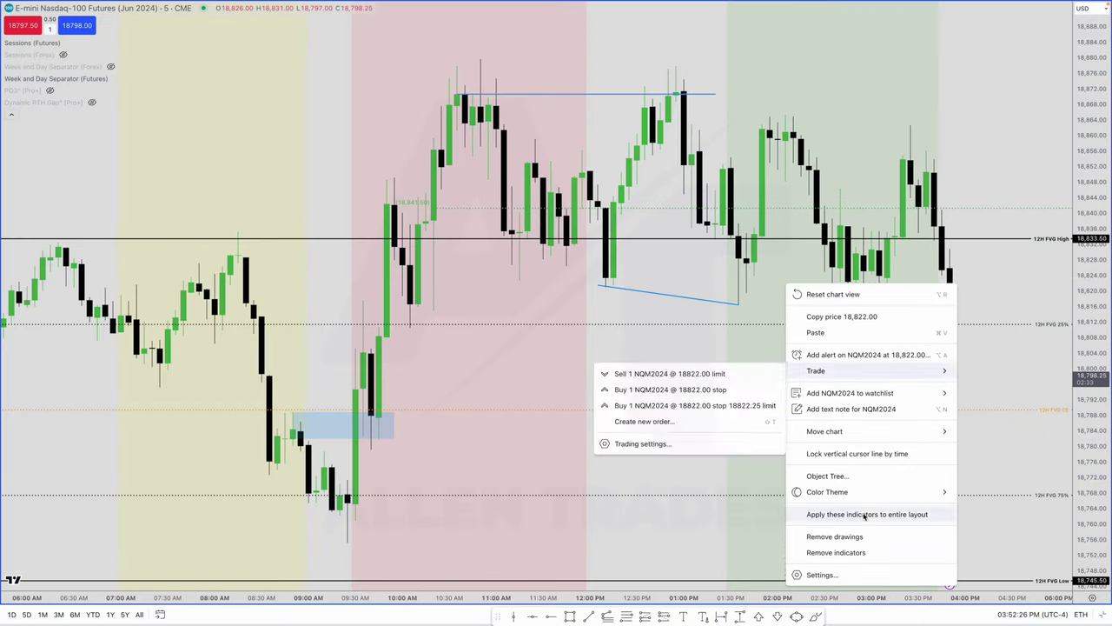
left_click(846, 573)
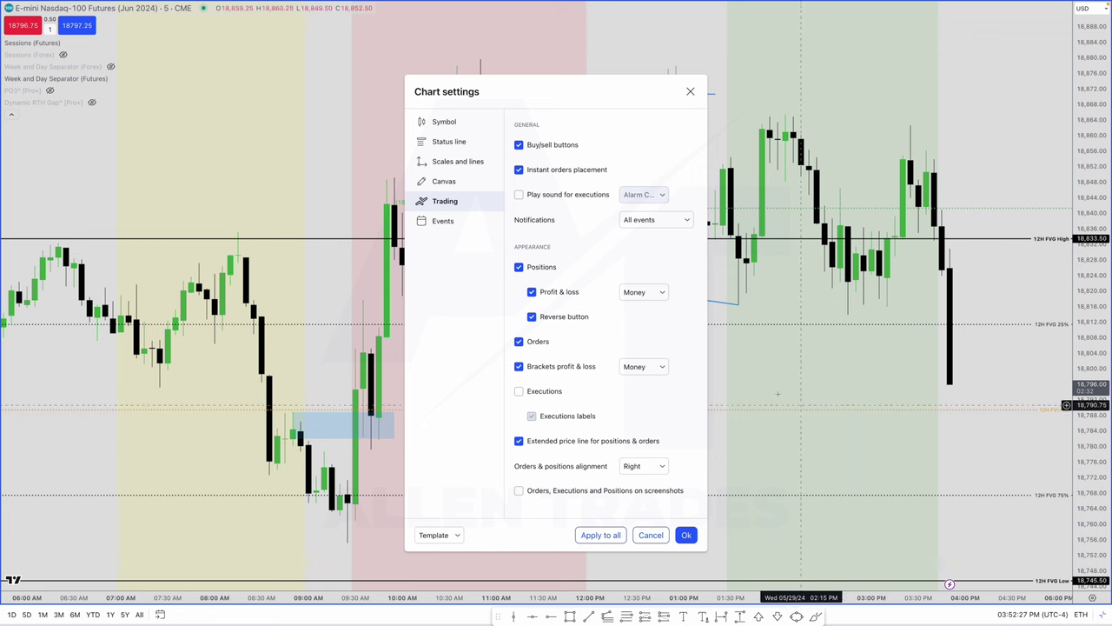
left_click(519, 392)
left_click_drag(621, 102, 421, 88)
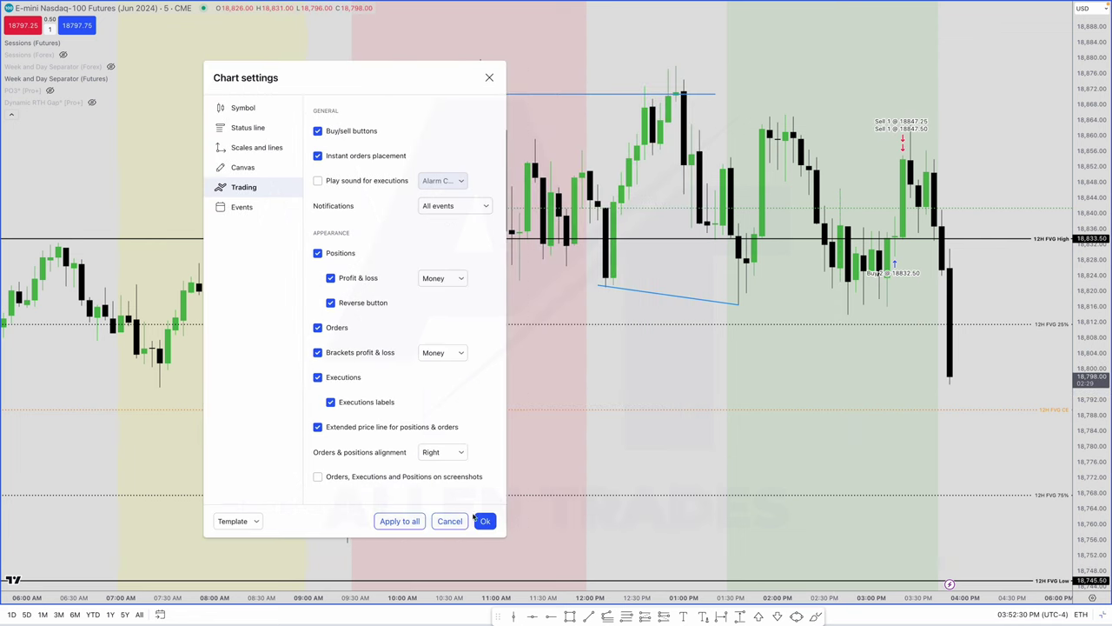
left_click(485, 520)
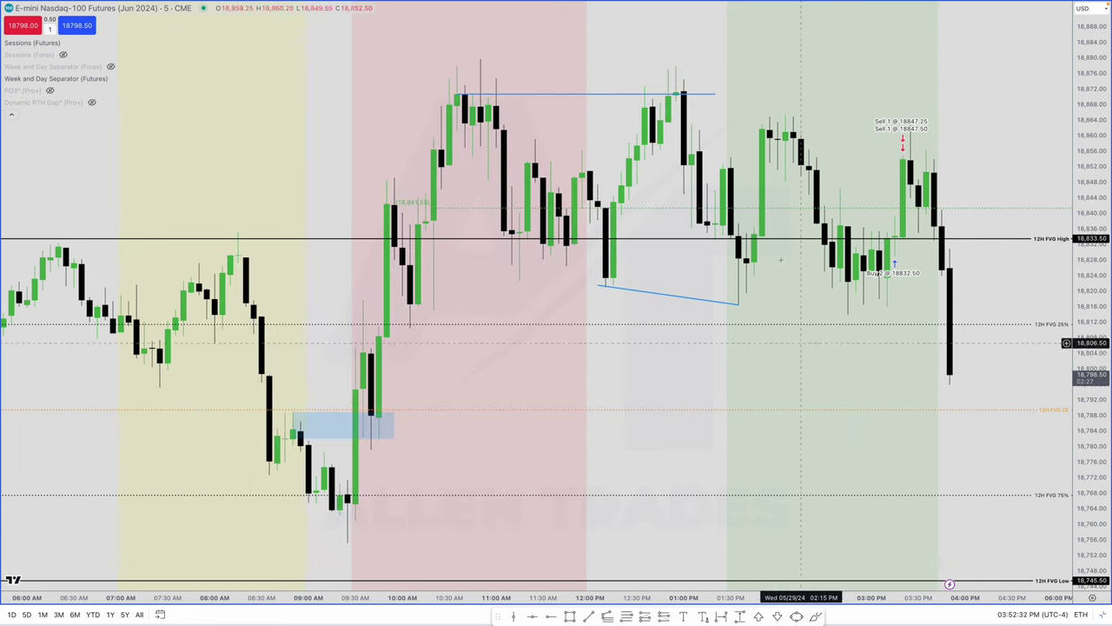
Step: Delete the blue trend lines along the lows and across the highs of the Nasdaq-100 chart
scroll(908, 212, "down", 1)
scroll(909, 213, "down", 1)
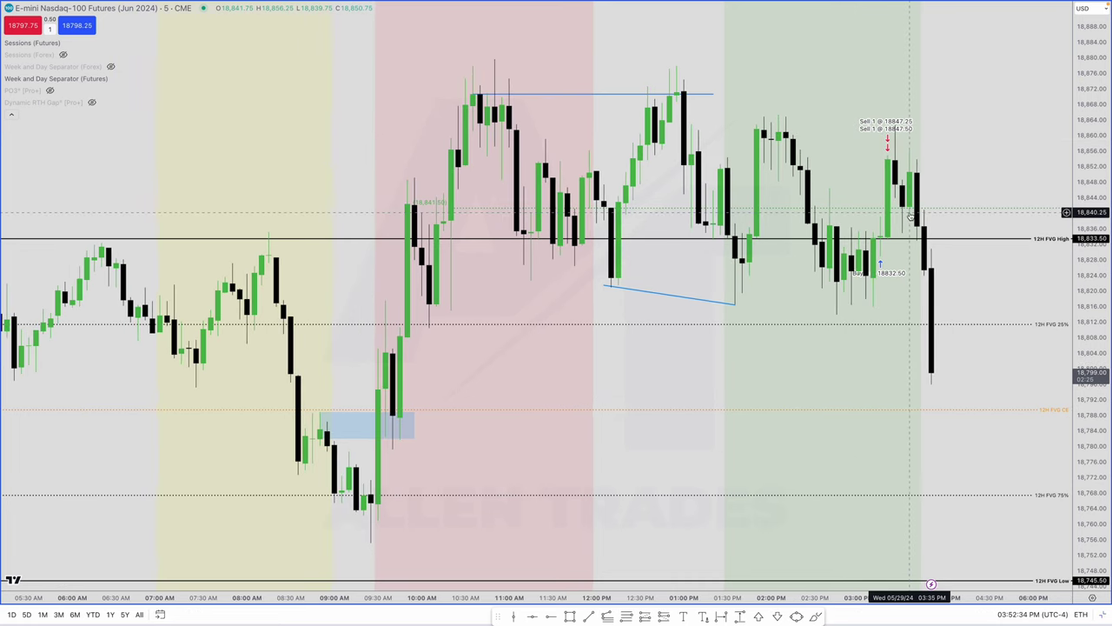
scroll(910, 212, "up", 2)
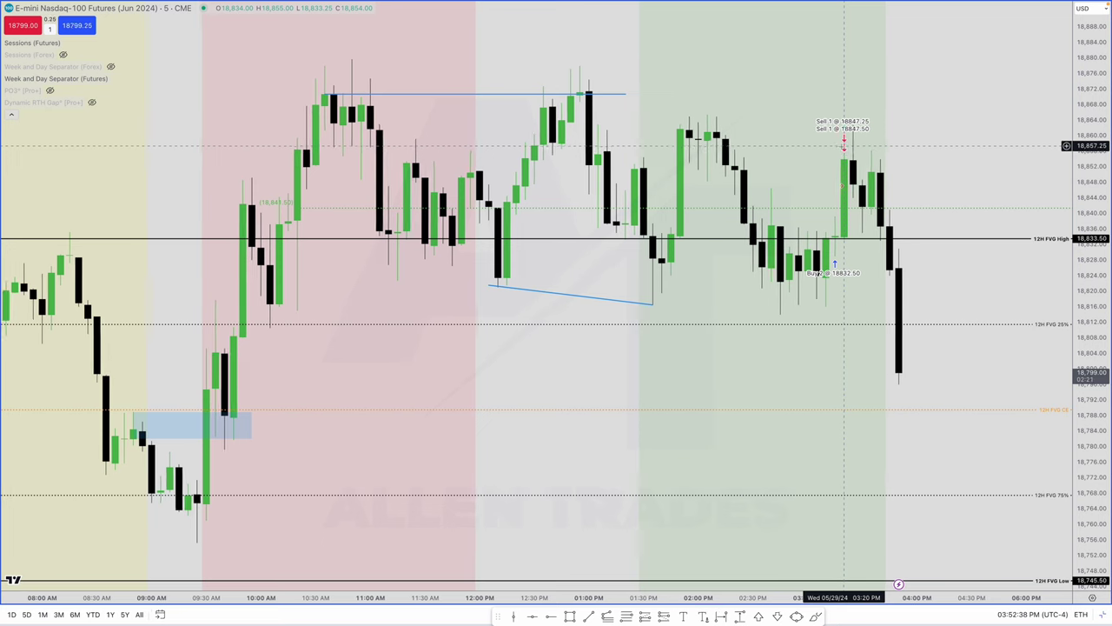
left_click_drag(836, 208, 844, 185)
scroll(846, 187, "left", 2)
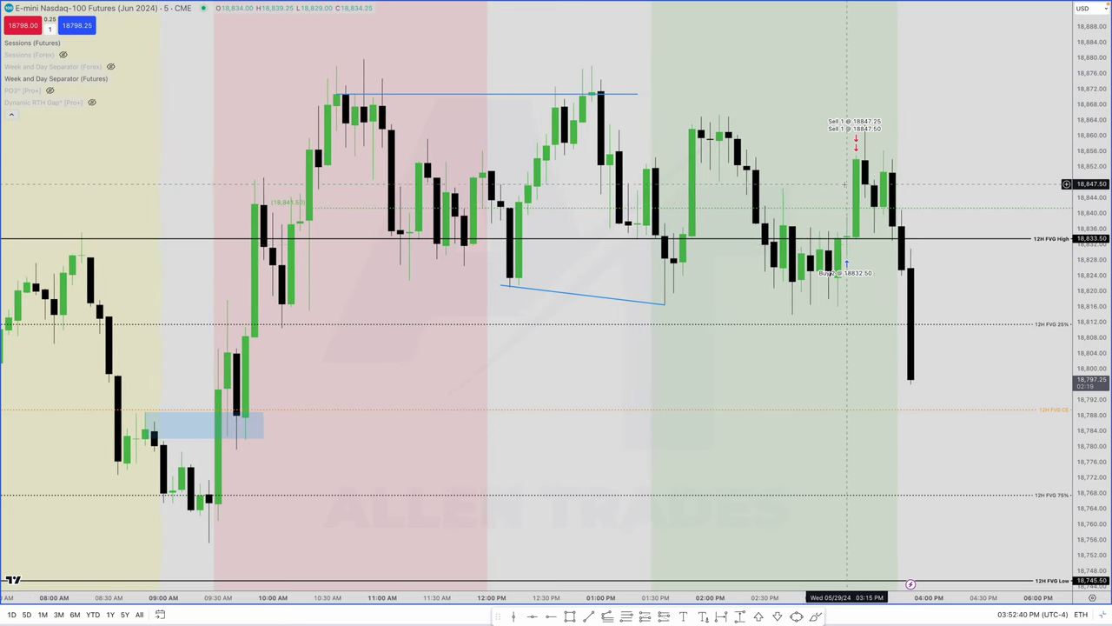
left_click(637, 303)
key("Delete")
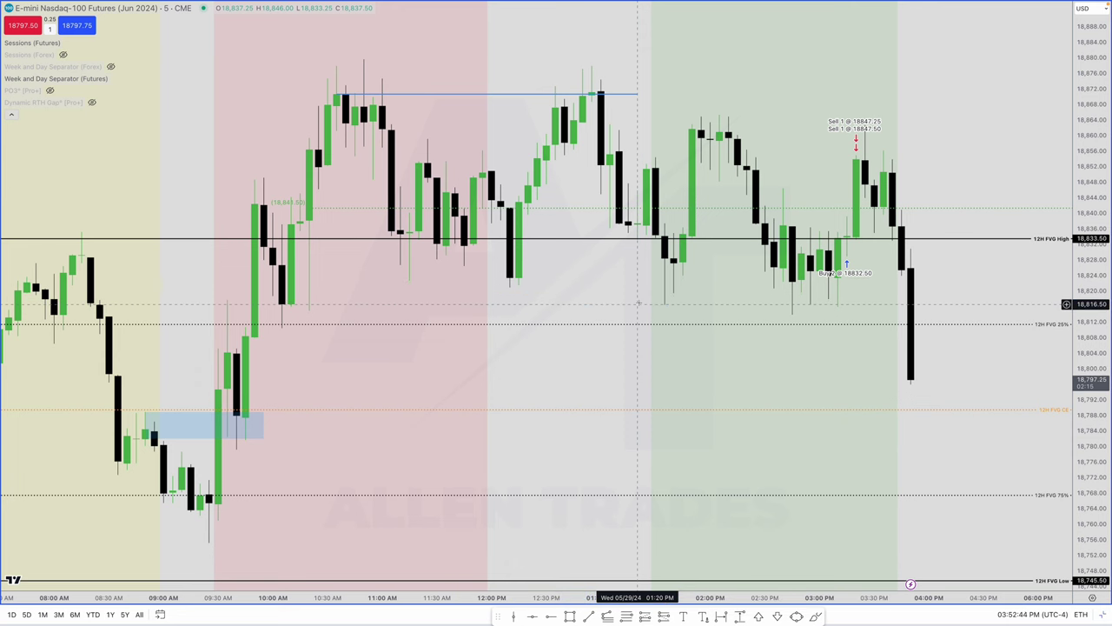
left_click(628, 94)
key("Delete")
Step: Hide the HTF Key Levels group on the Nasdaq-100 chart through the object tree
scroll(672, 250, "down", 1)
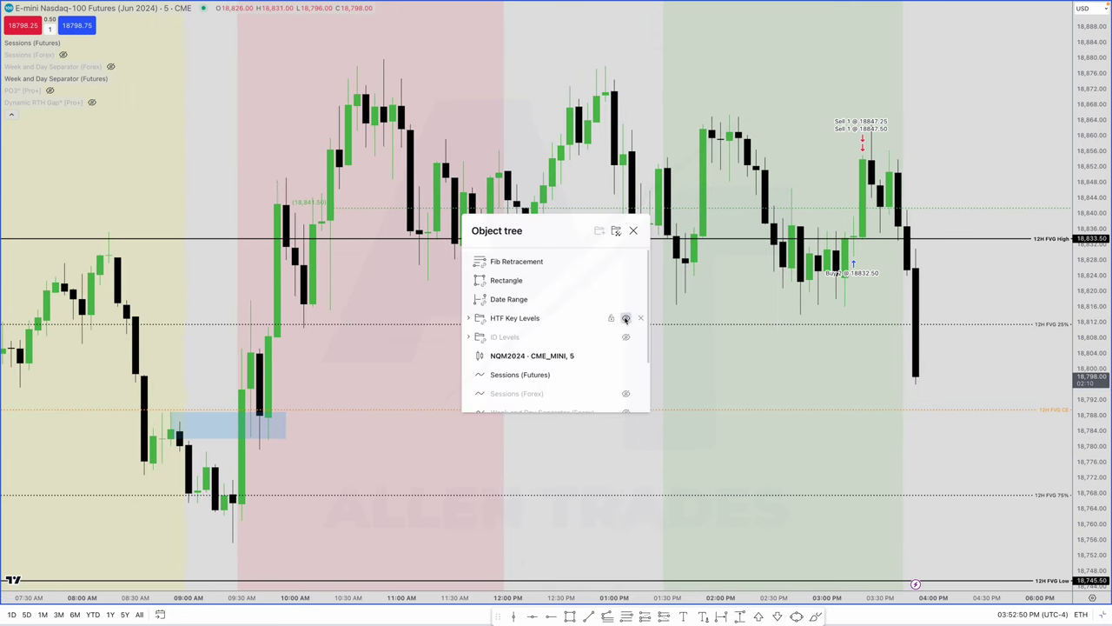
left_click(625, 318)
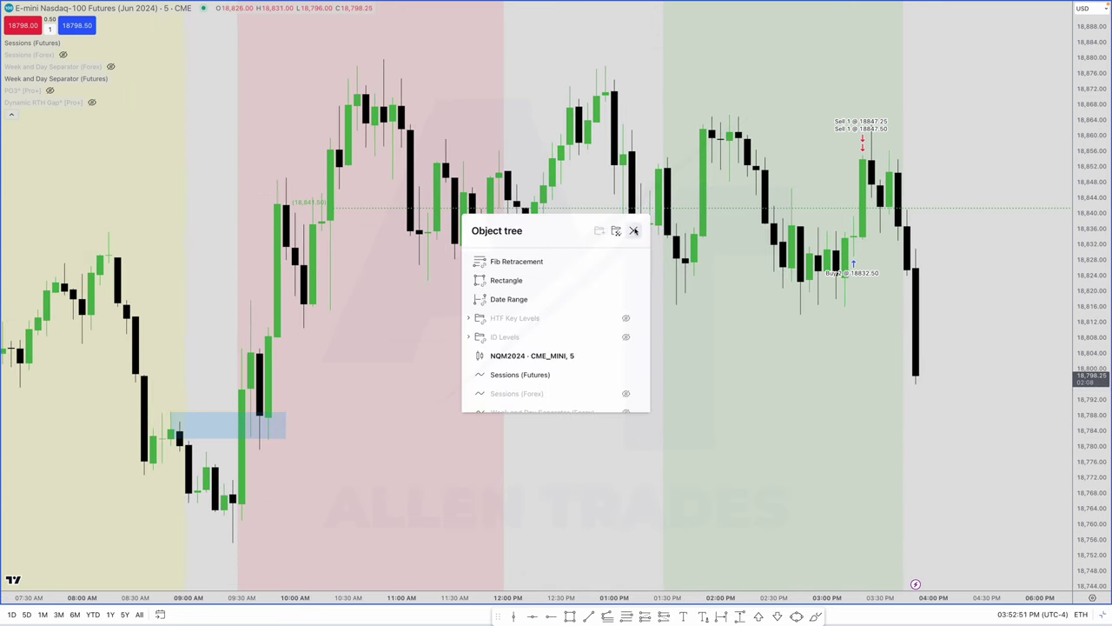
left_click(633, 230)
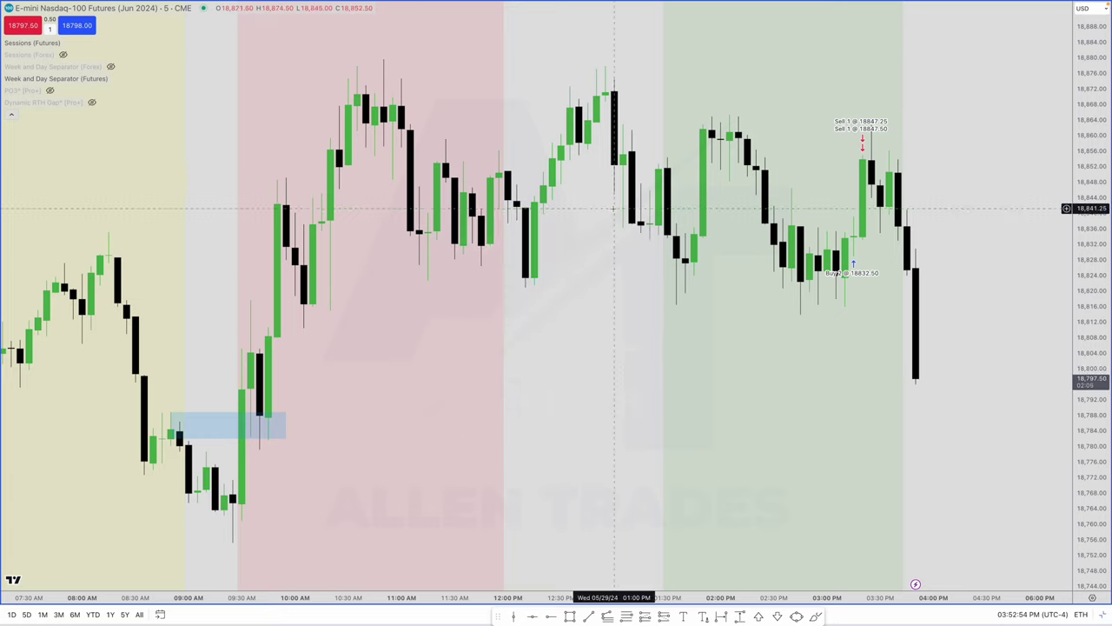
Step: Draw a trend line under the Nasdaq-100 afternoon lows from 18,814.00 to 18,816.00
scroll(614, 211, "up", 1)
scroll(614, 213, "up", 2)
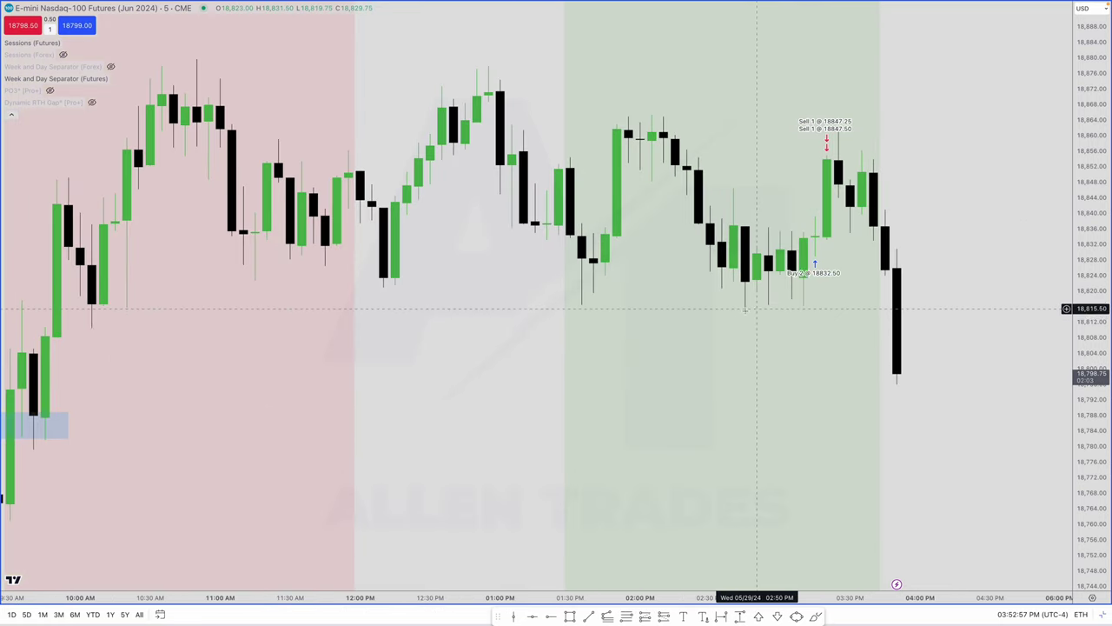
scroll(611, 586, "up", 1)
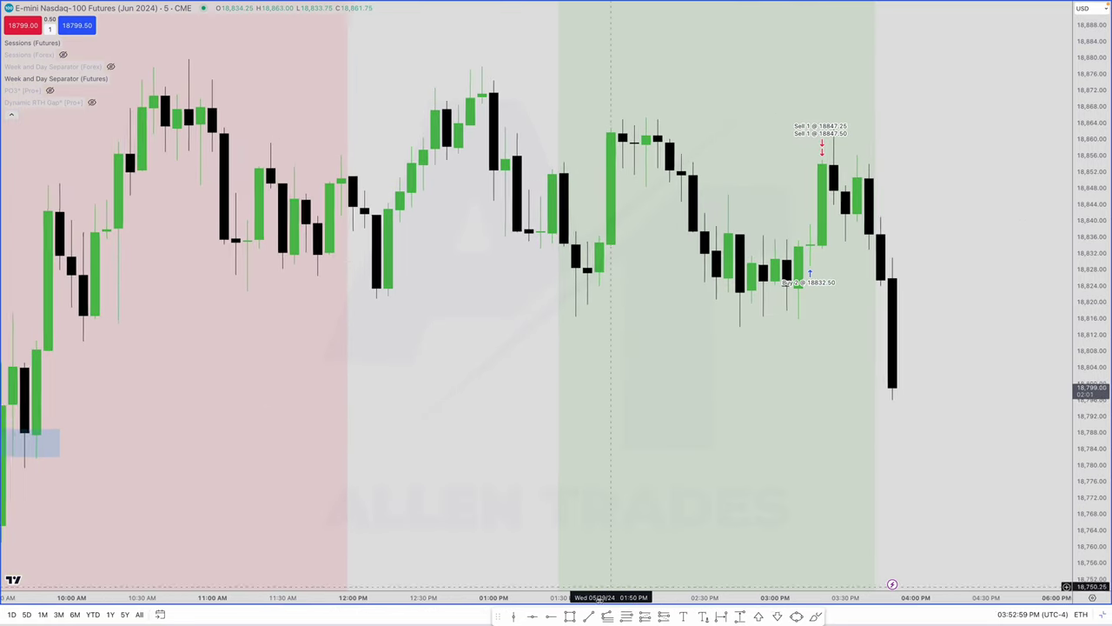
left_click(588, 616)
left_click_drag(738, 327, 798, 320)
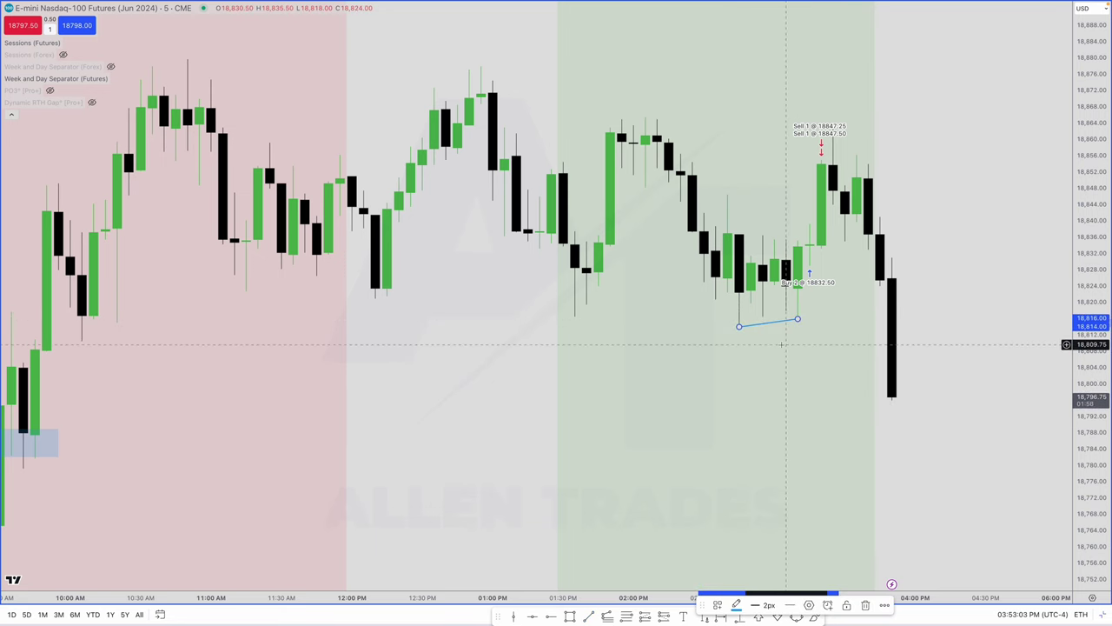
Step: Switch to the S&P chart and draw a trend line across the highs from 5,297.50 at 01:55 PM to 5,297.00 at about 02:05 PM
scroll(786, 339, "up", 3)
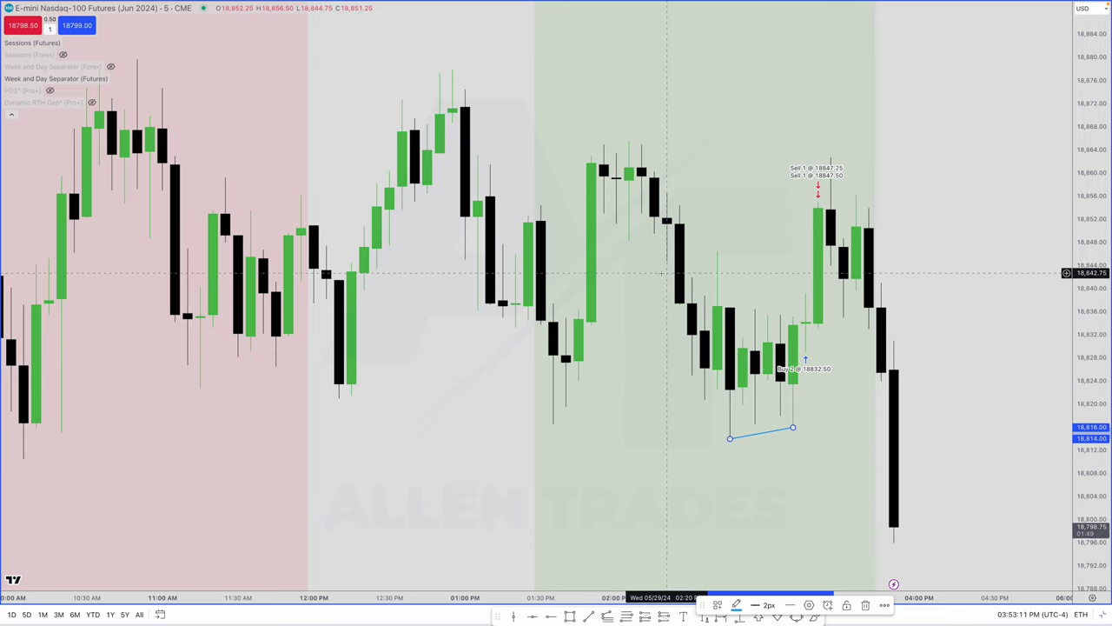
key("Tab")
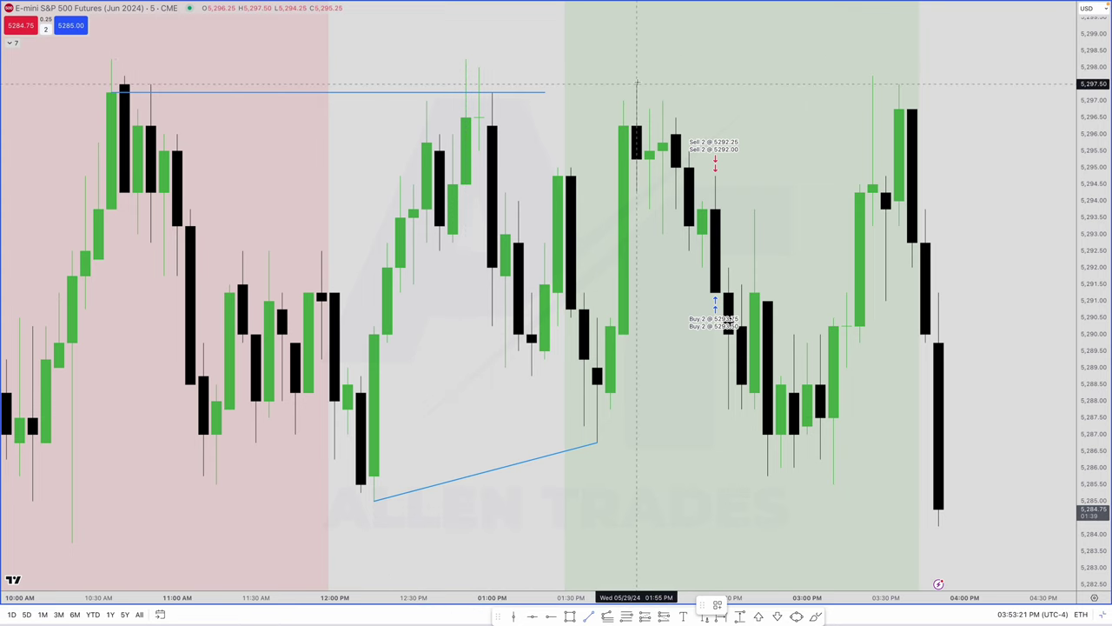
left_click(637, 84)
left_click(662, 101)
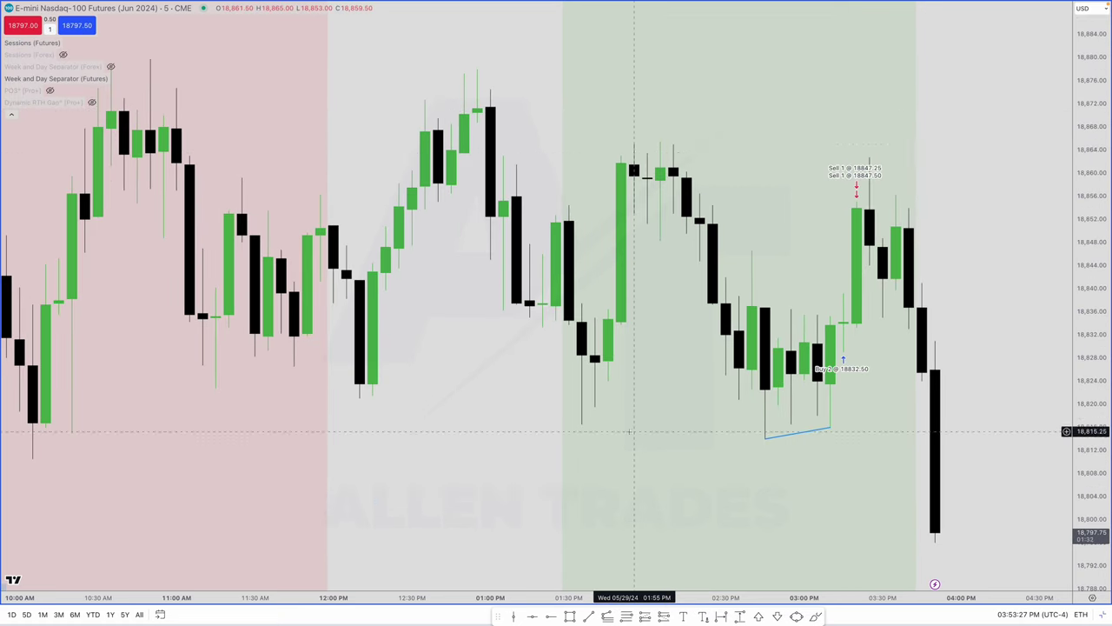
Step: Draw a trend line across the matching Nasdaq-100 highs from 18,865.00 to 18,865.50 and delete it again
left_click(660, 141)
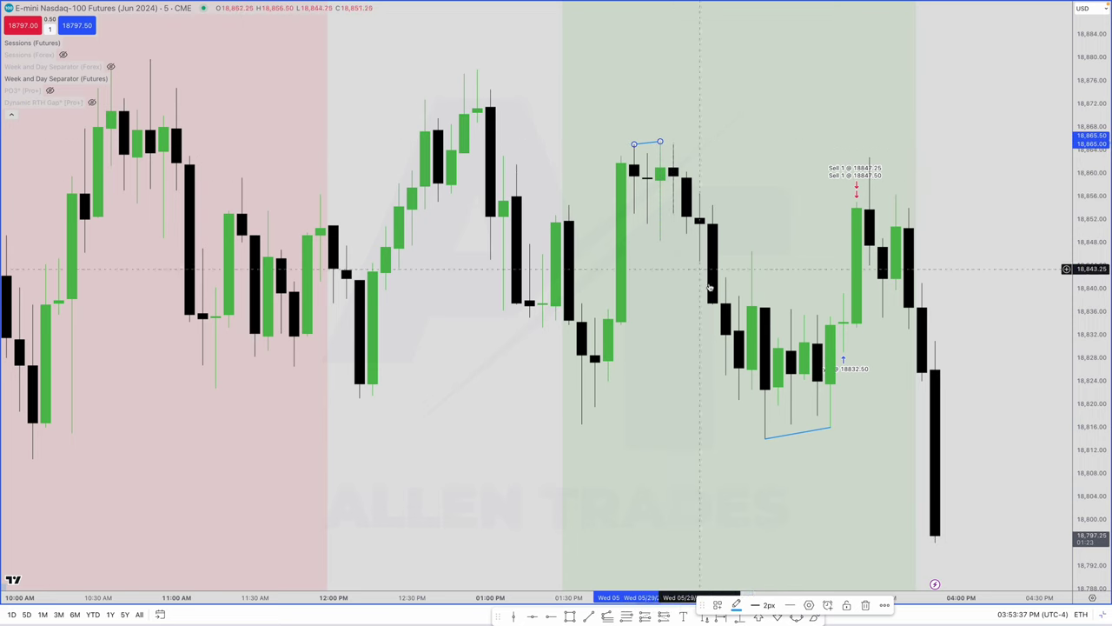
key("Delete")
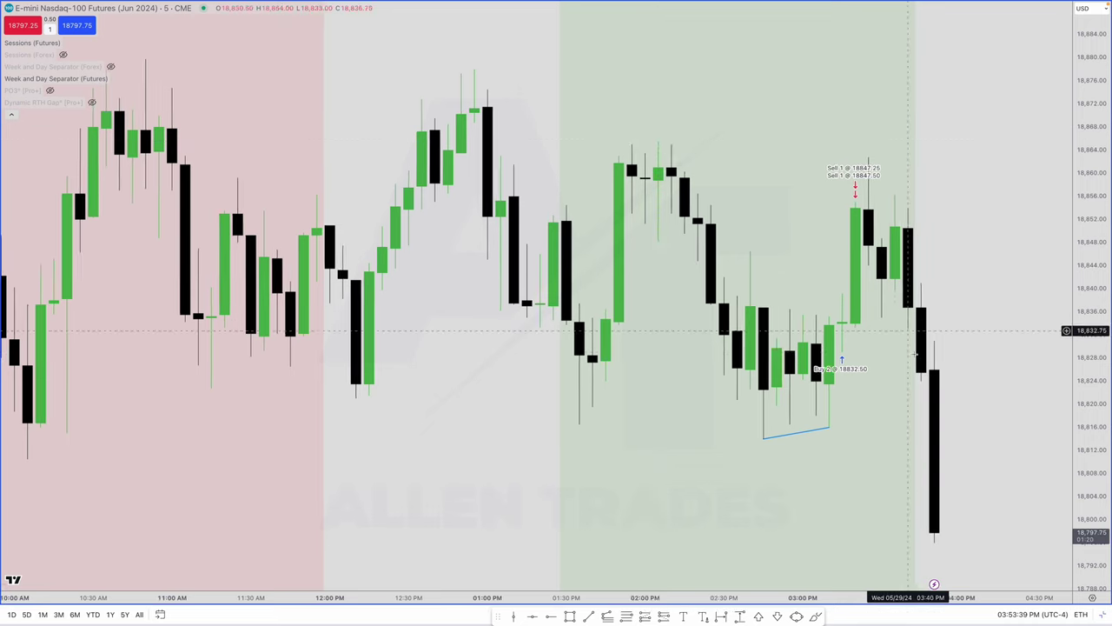
scroll(820, 295, "right", 3)
scroll(820, 295, "left", 1)
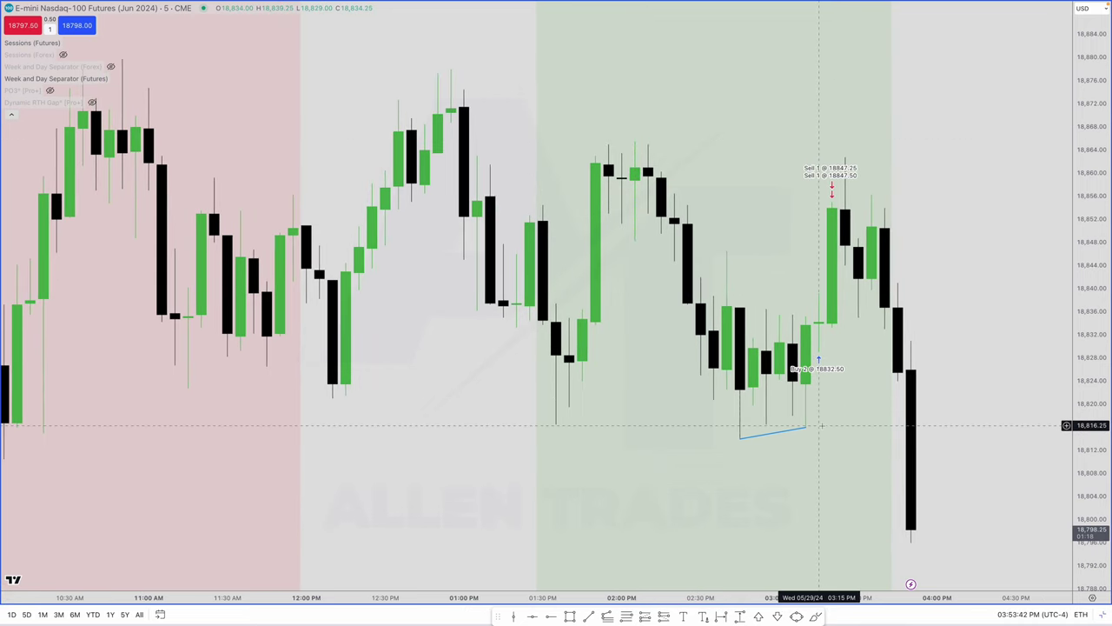
Step: Switch to the S&P chart and move the trend line under the lows to run from 5,285.75 to 5,285.50 at 03:10 PM
key("e")
key("Escape")
key("e")
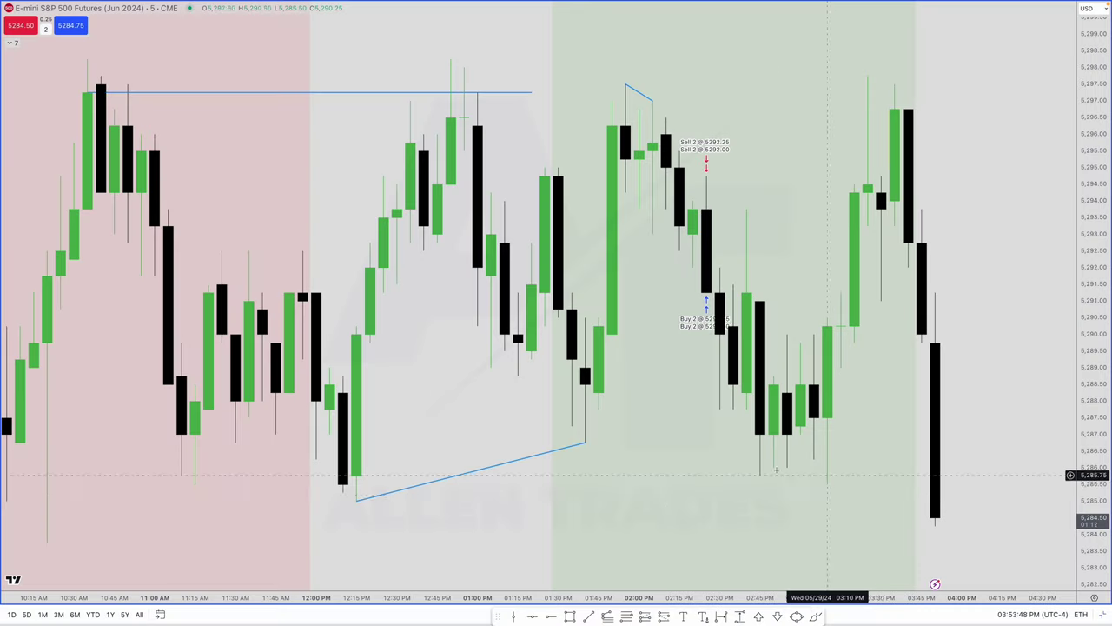
left_click_drag(585, 443, 827, 485)
left_click_drag(355, 500, 760, 475)
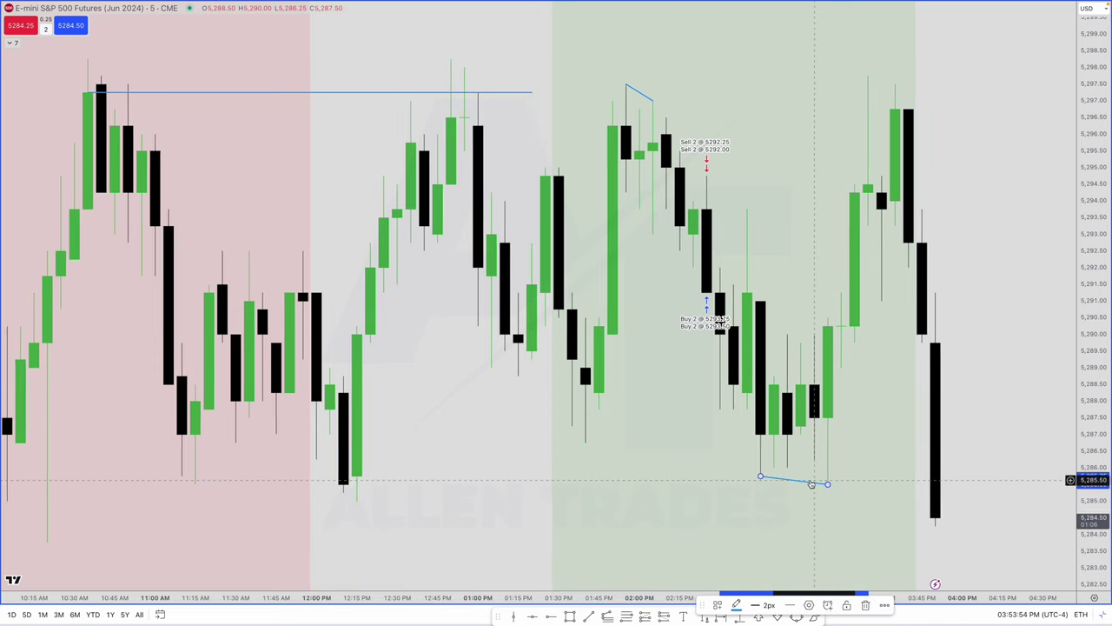
Step: Change the S&P chart to the 1-minute interval
type("1")
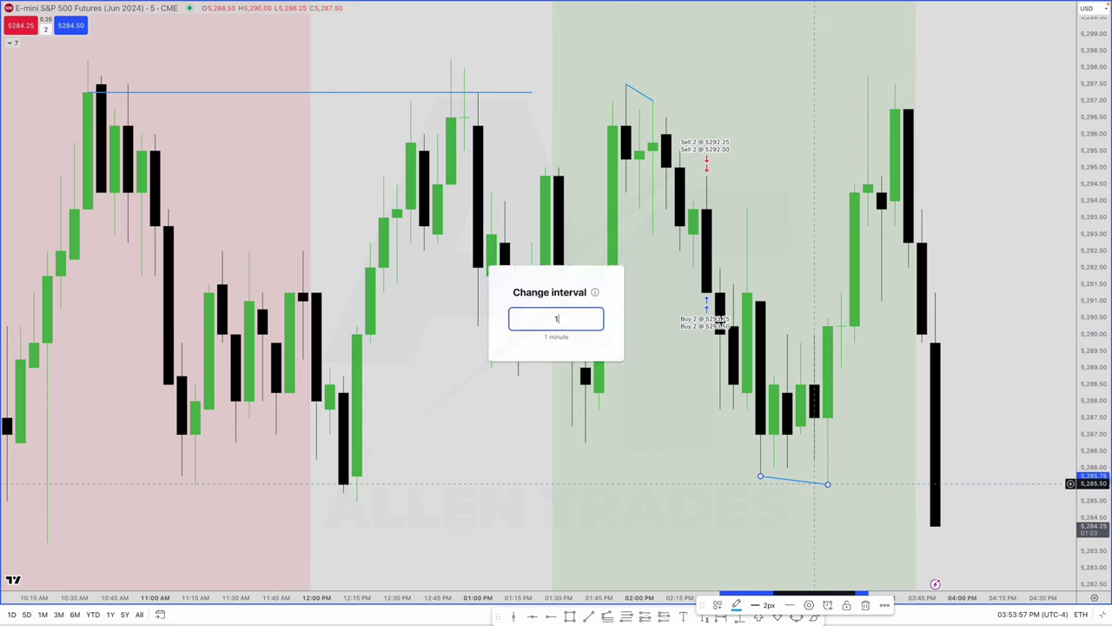
key("Return")
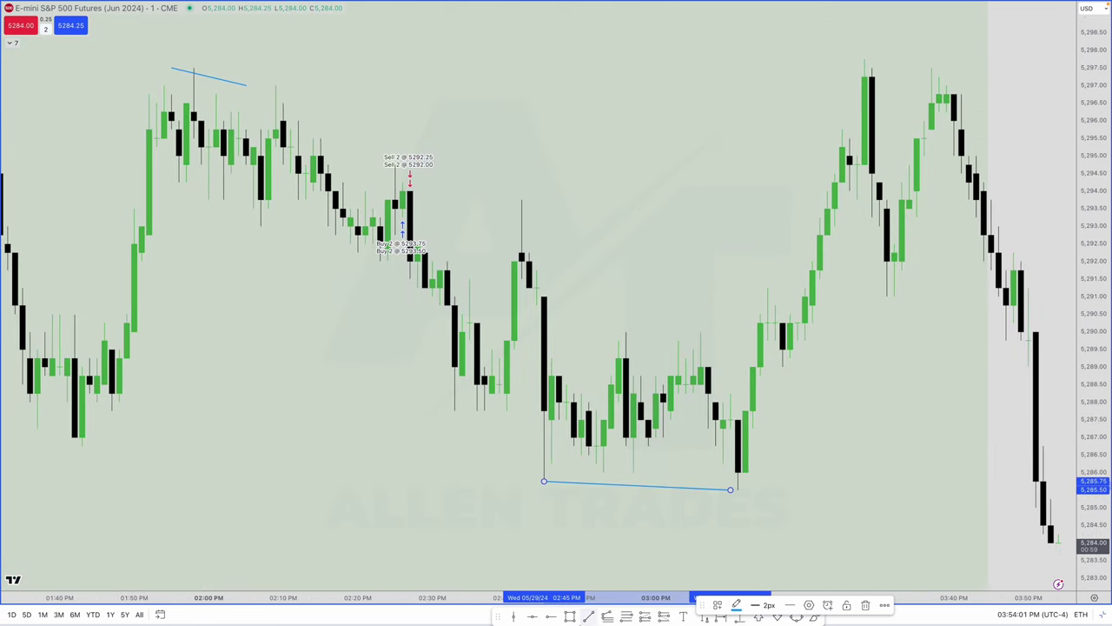
Step: Draw a horizontal trend line on the S&P chart at 5,290.00 from the 02:56 PM high to about 03:17 PM
left_click(626, 357)
left_click(625, 332)
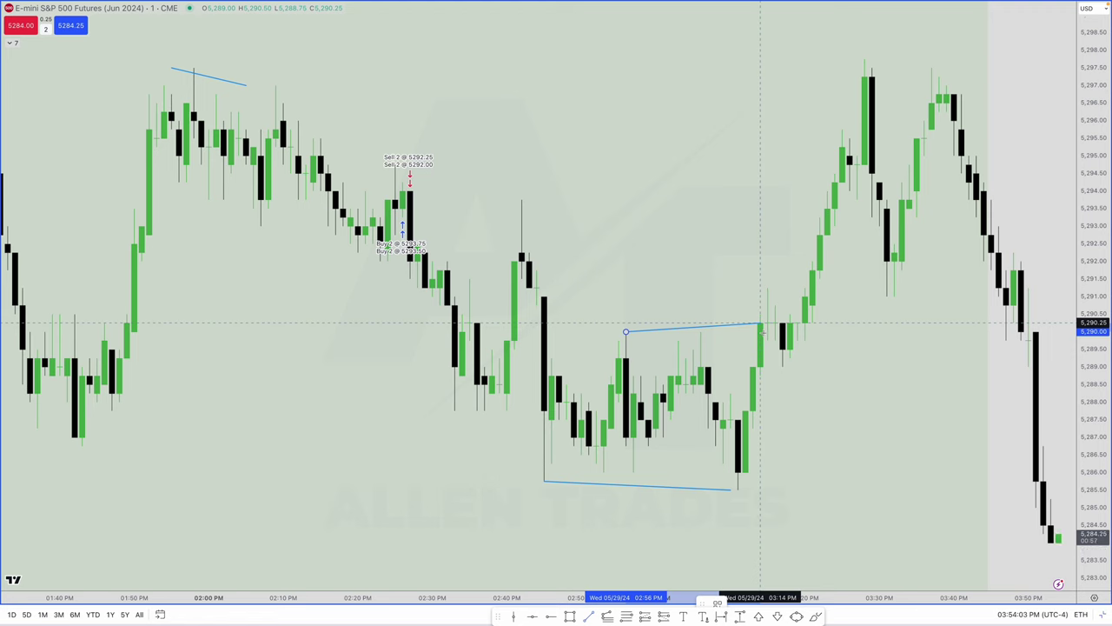
left_click(782, 332)
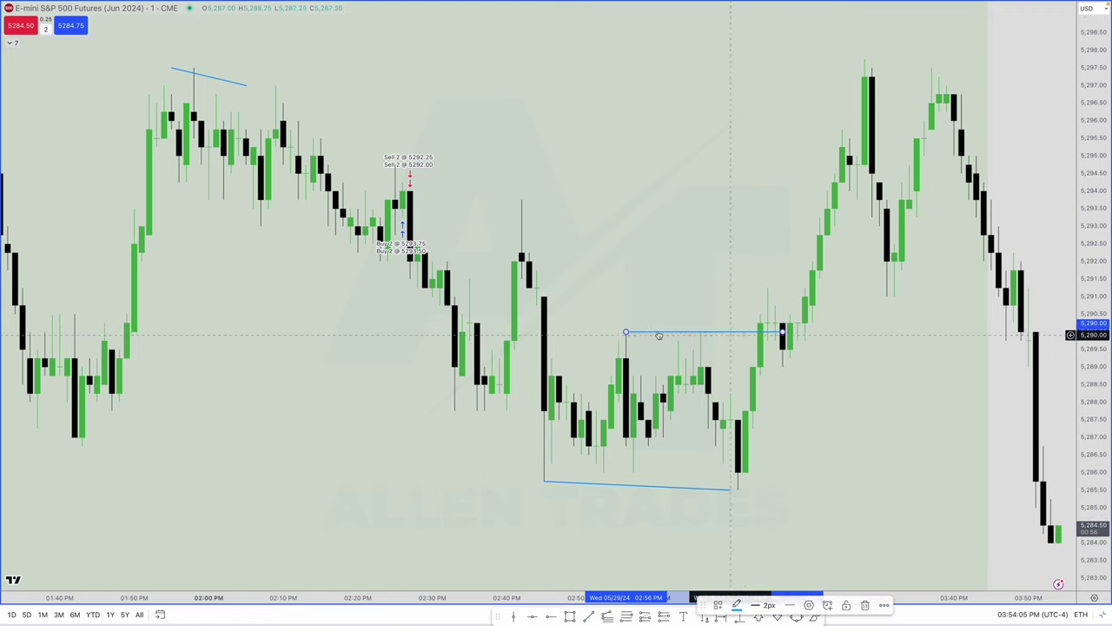
scroll(647, 322, "up", 3)
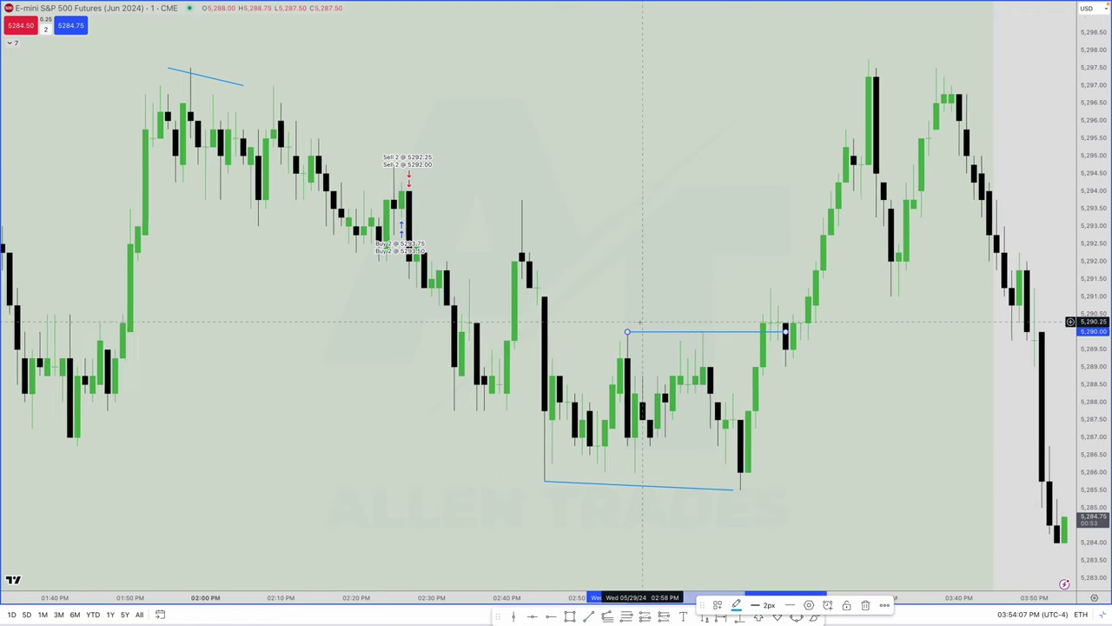
Step: Place a Fibonacci retracement from 5,290.75 to 5,289.25 around 02:46 PM on the S&P chart and move the floating drawing toolbar aside
left_click(626, 615)
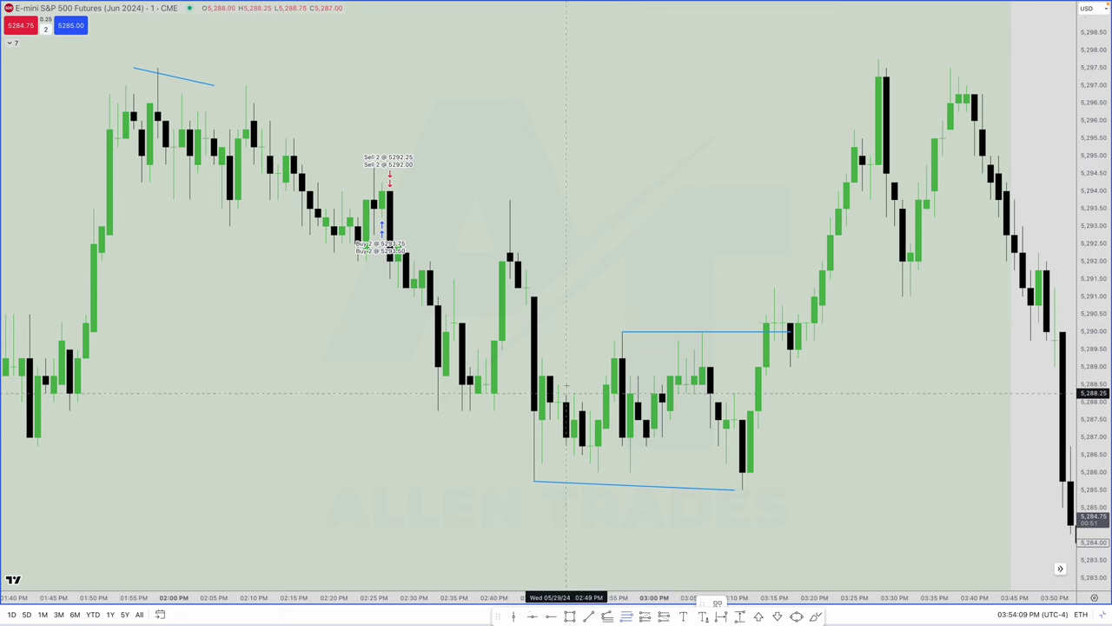
left_click(537, 331)
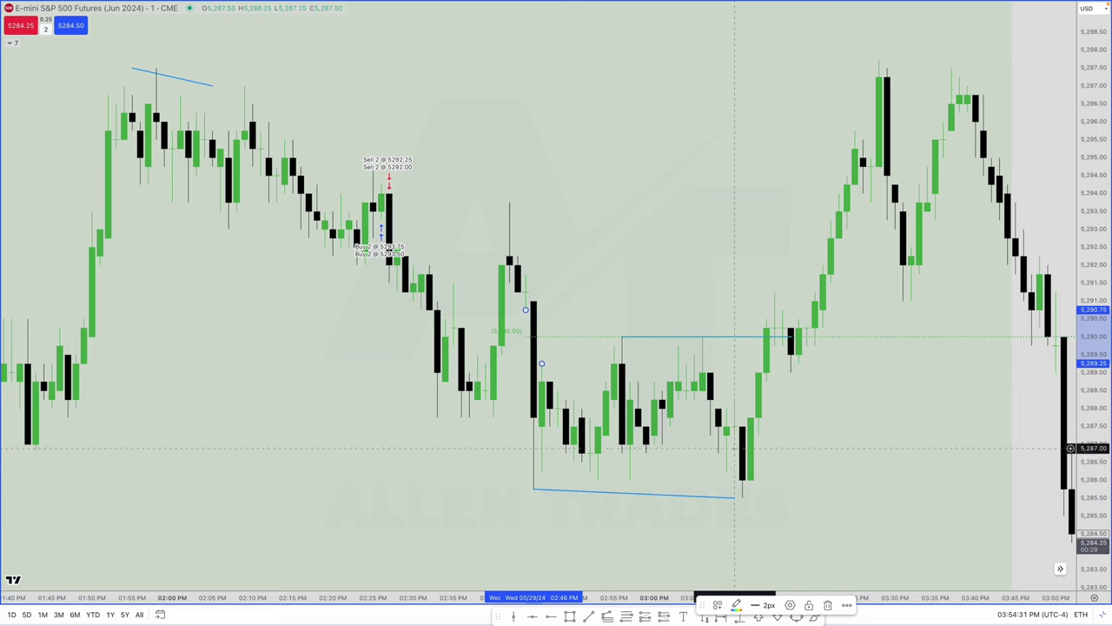
left_click_drag(706, 607, 867, 615)
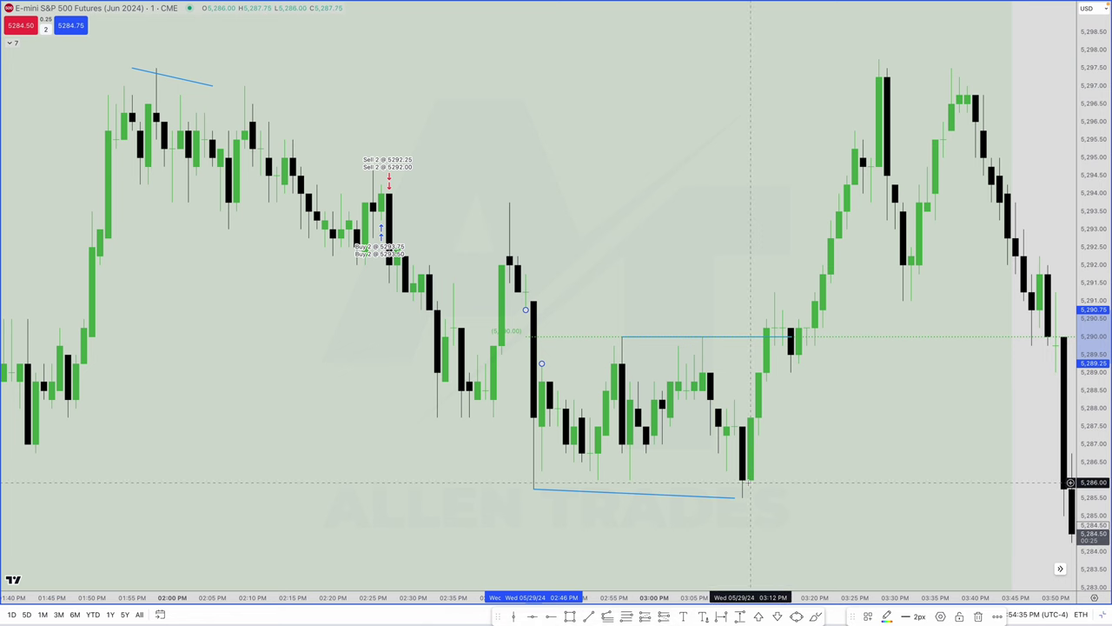
scroll(748, 483, "right", 2)
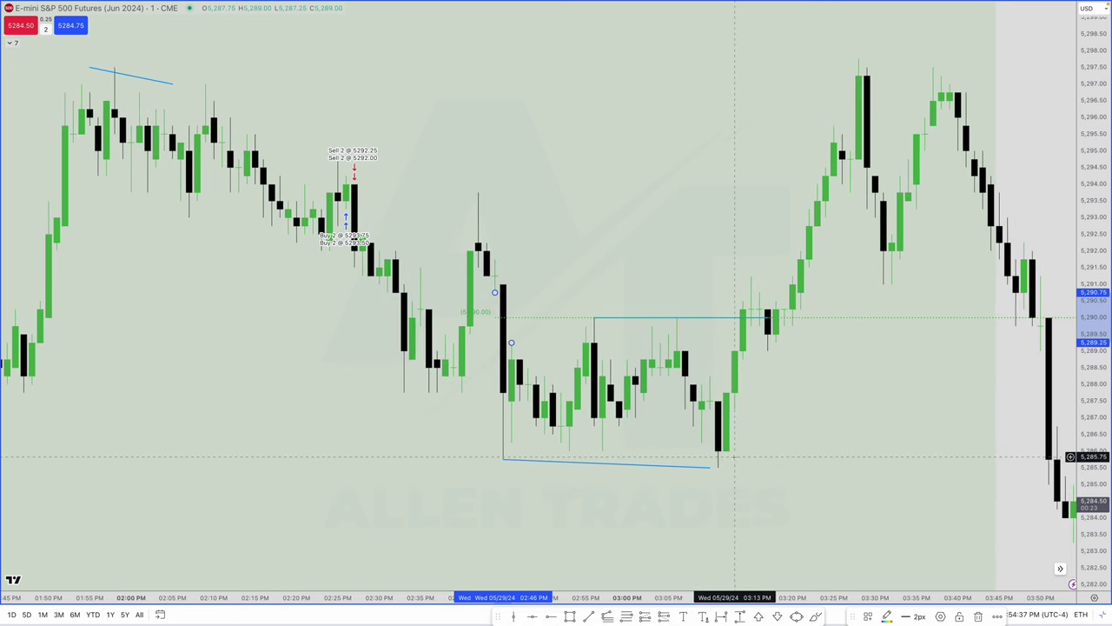
scroll(734, 456, "left", 1)
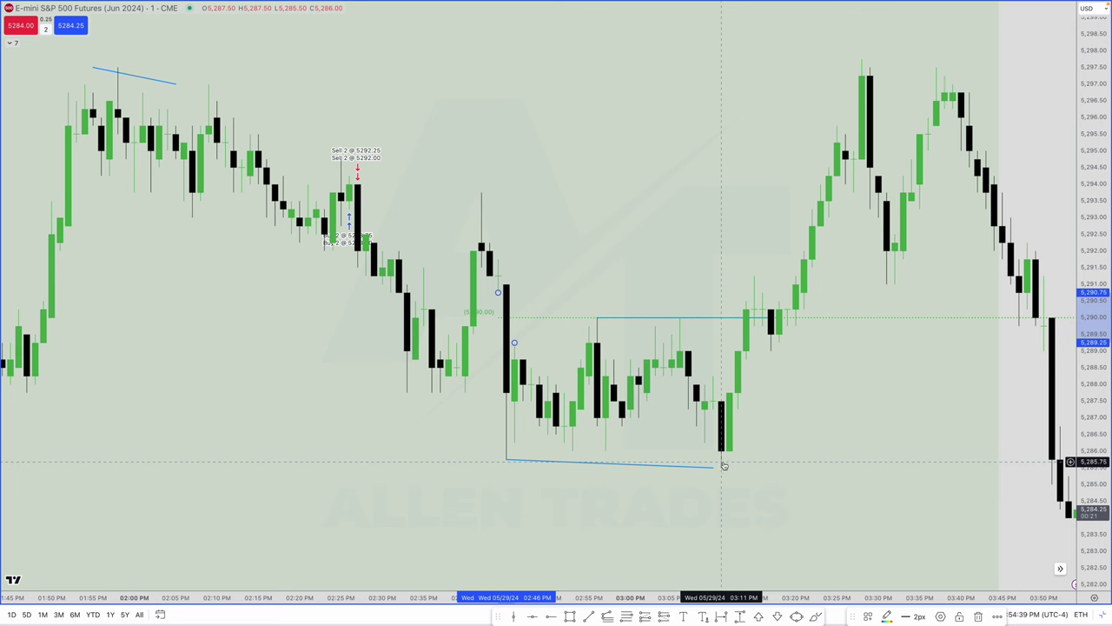
Step: Switch to the Nasdaq-100 chart and draw a horizontal trend line at 18,836.50 from 02:56 PM to 03:16 PM
key("Tab")
scroll(746, 339, "up", 2)
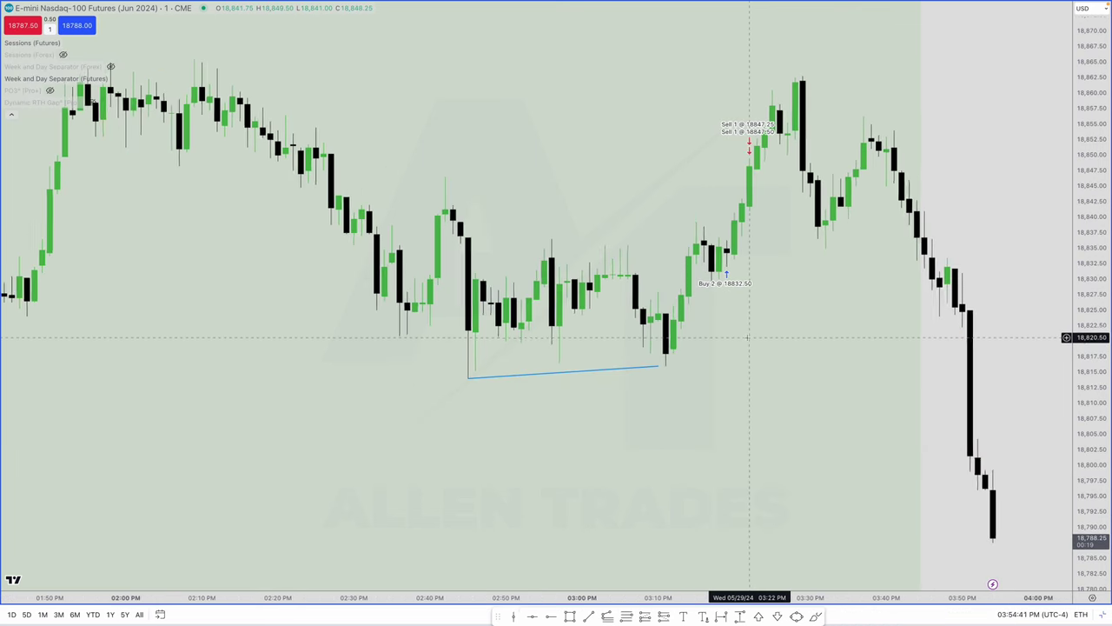
left_click(529, 235)
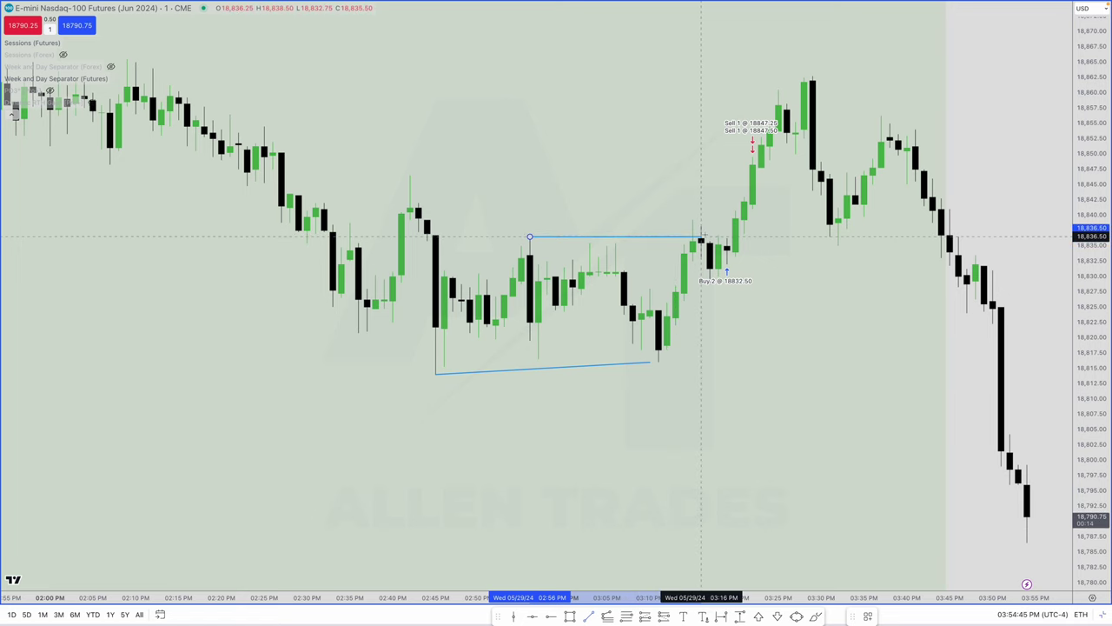
left_click(701, 235)
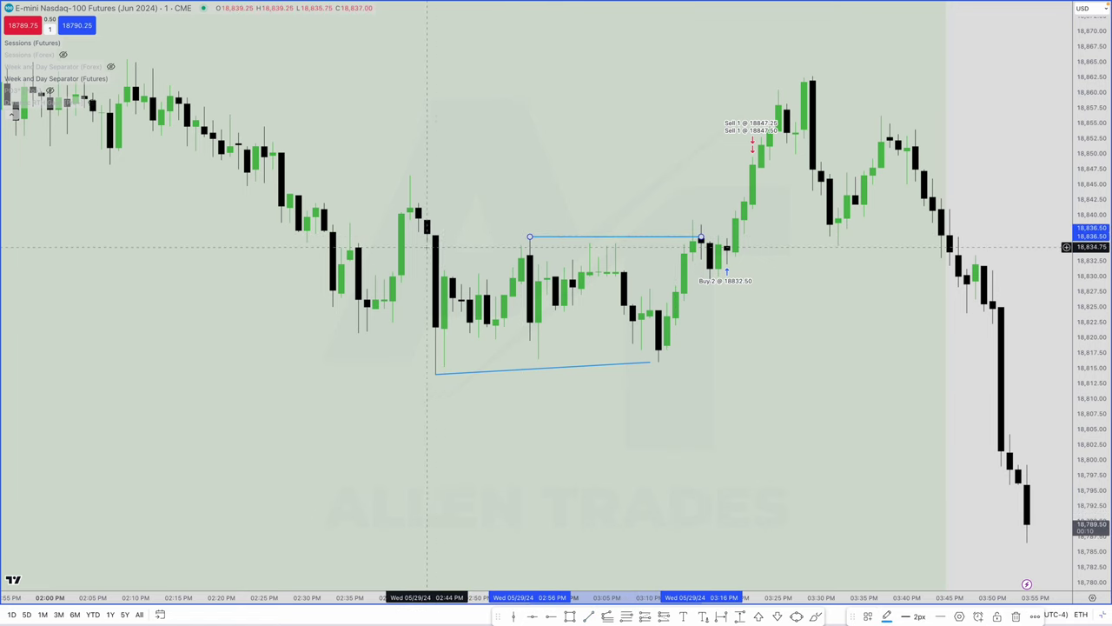
Step: Draw a trend line across the Nasdaq-100 highs from 18,865.00 to 18,865.50 at 02:09 PM
scroll(426, 247, "right", 2)
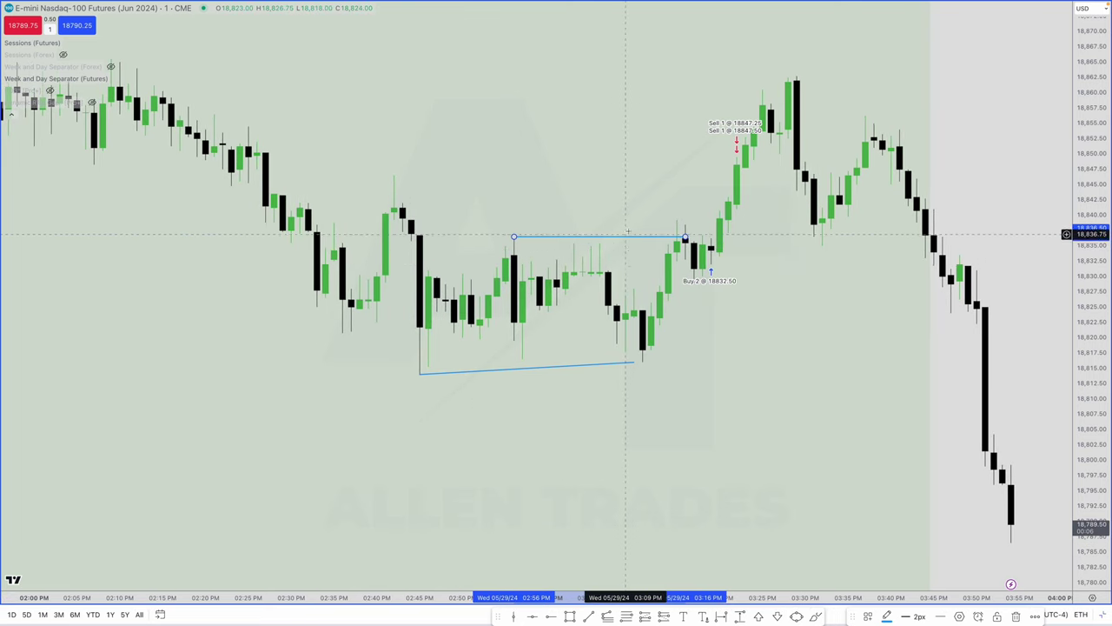
scroll(627, 458, "down", 2)
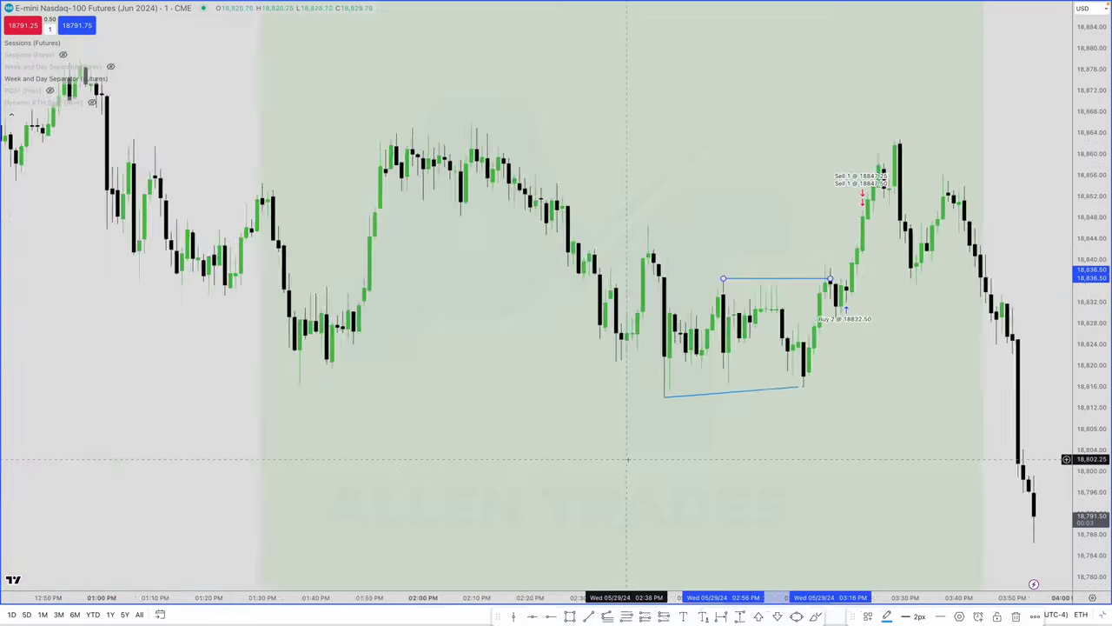
scroll(627, 459, "down", 4)
scroll(628, 459, "up", 3)
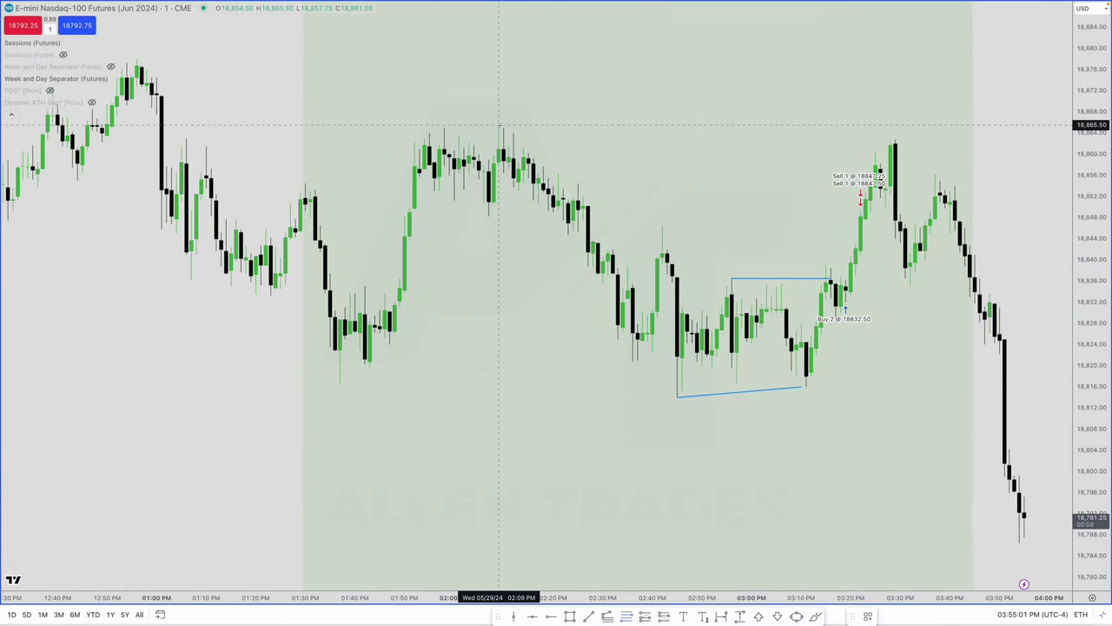
scroll(379, 125, "down", 3)
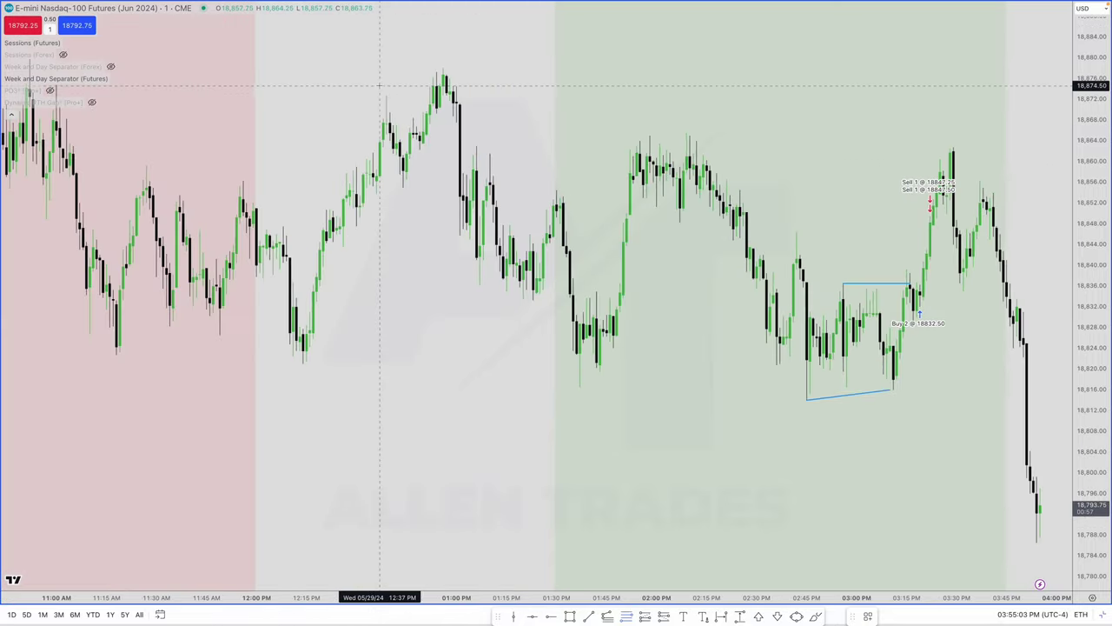
scroll(571, 146, "up", 3)
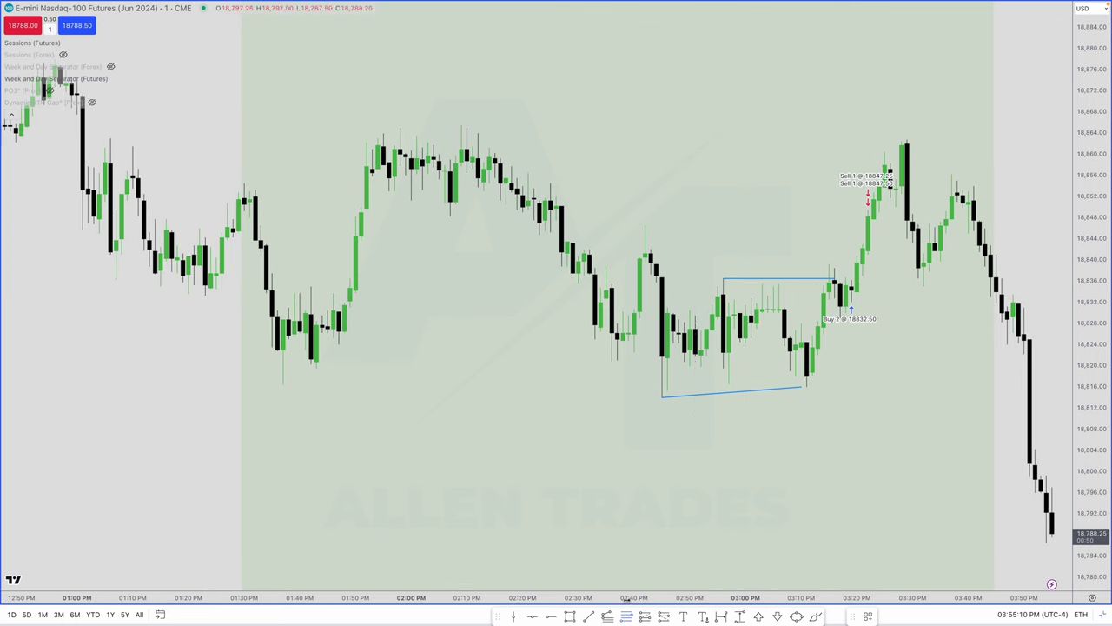
left_click_drag(400, 127, 461, 125)
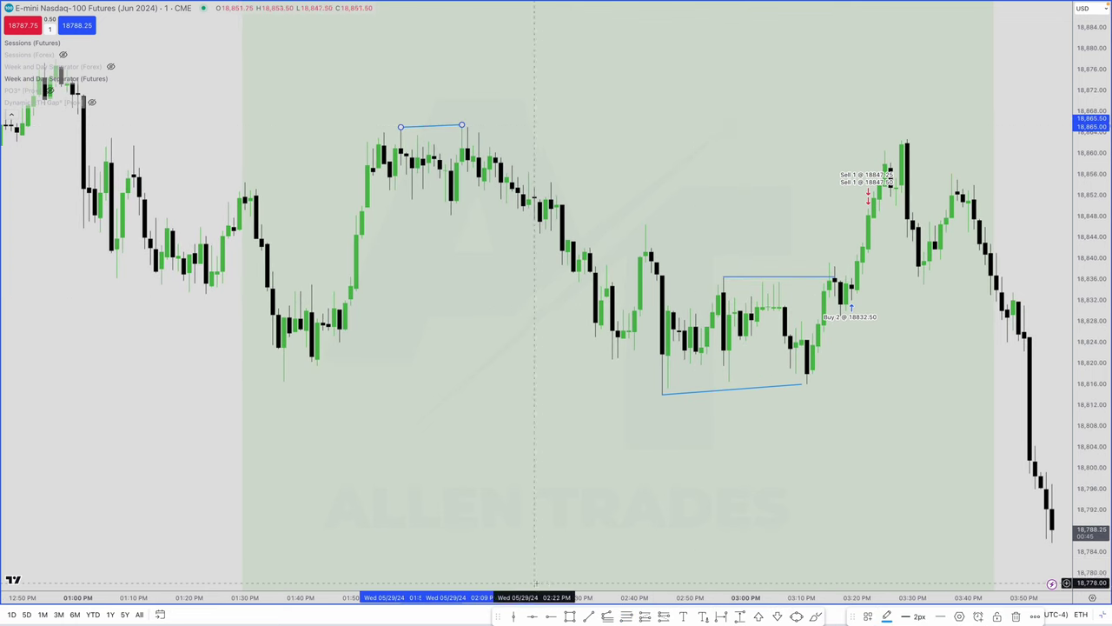
Step: Apply the OP drawing template to the trend line over the highs and set its thickness to 2px
left_click(868, 618)
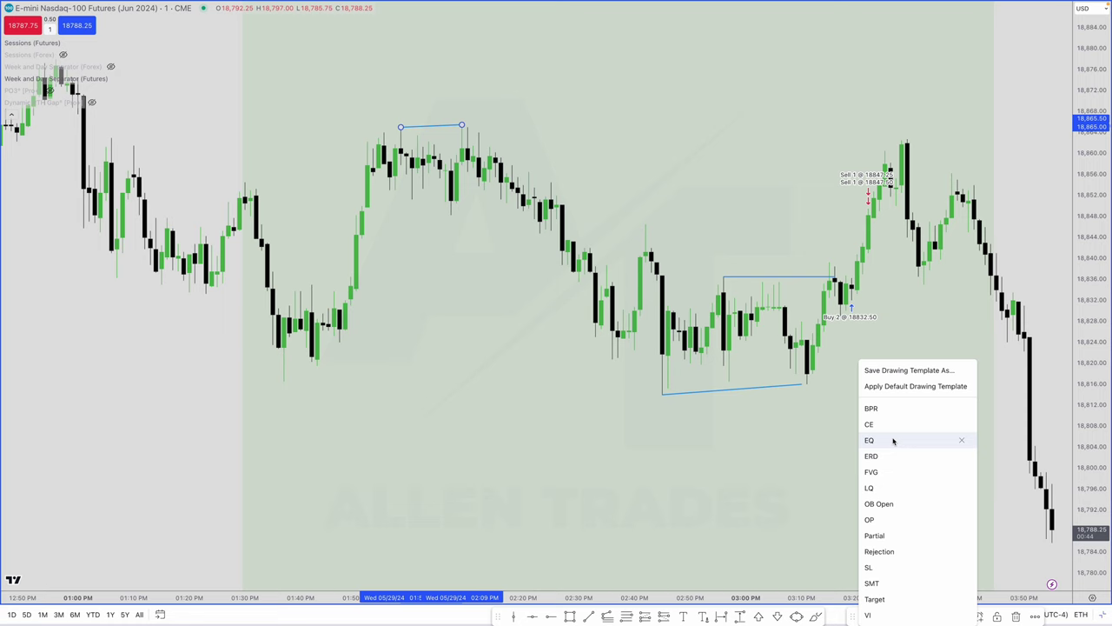
left_click(894, 519)
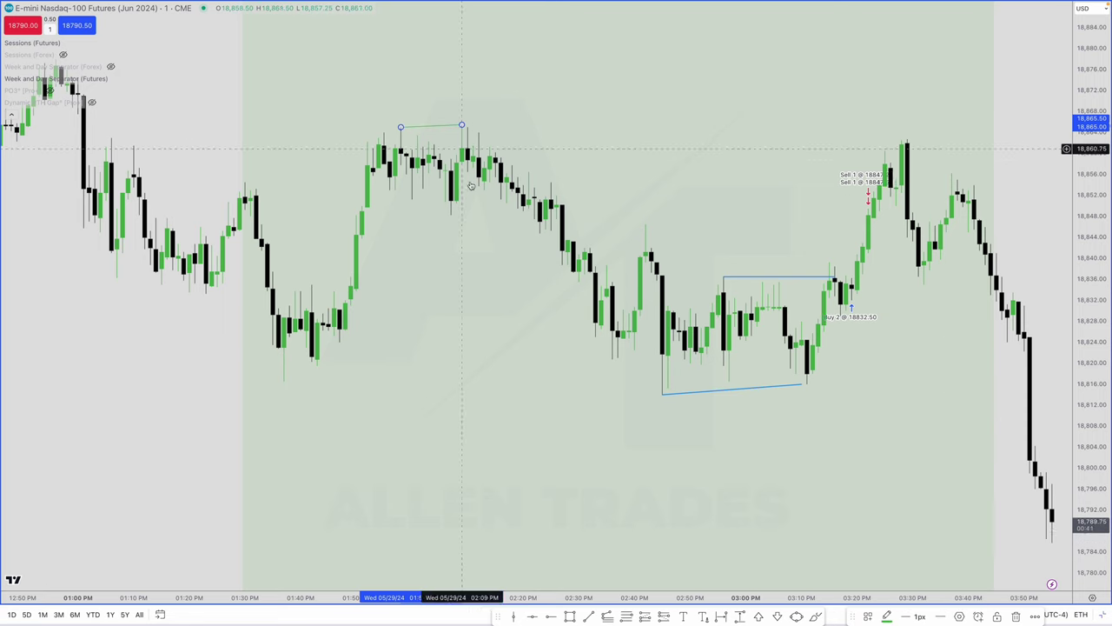
left_click(918, 616)
left_click(914, 577)
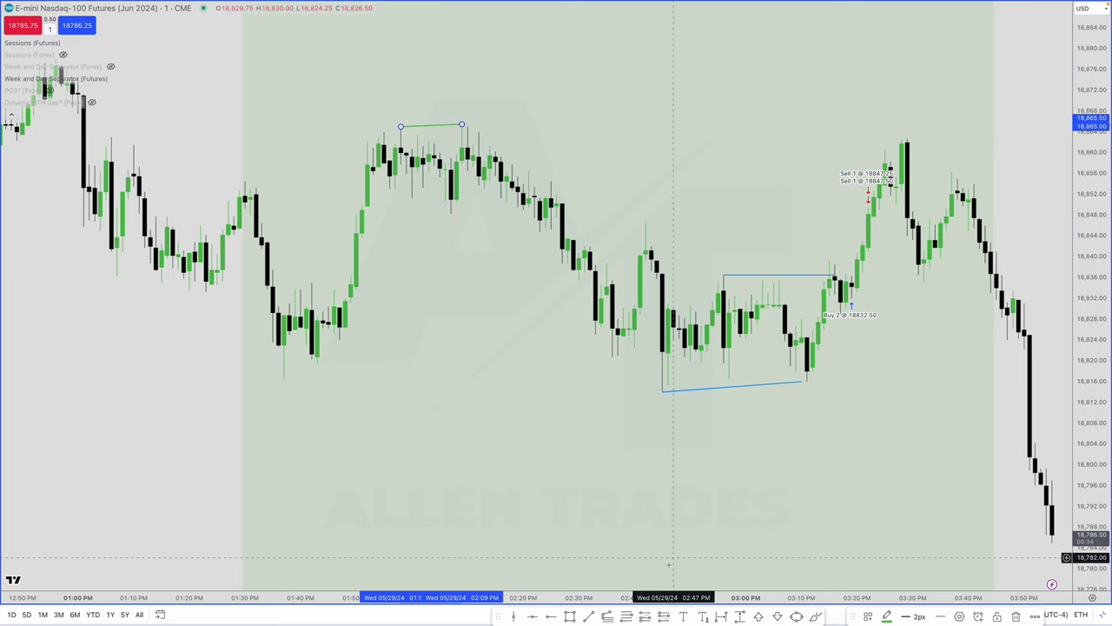
Step: Draw a Fibonacci retracement from the 18,865.50 high at 02:09 PM to the 18,816.00 low at 03:11 PM and apply the MMXM template
scroll(651, 563, "down", 1)
left_click(626, 616)
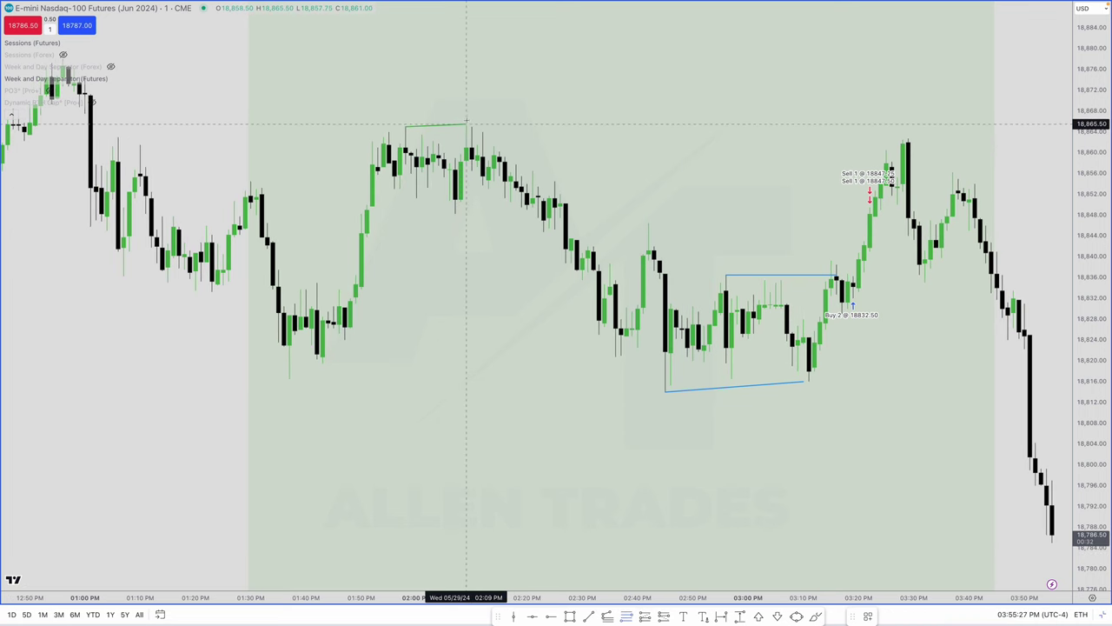
left_click(804, 381)
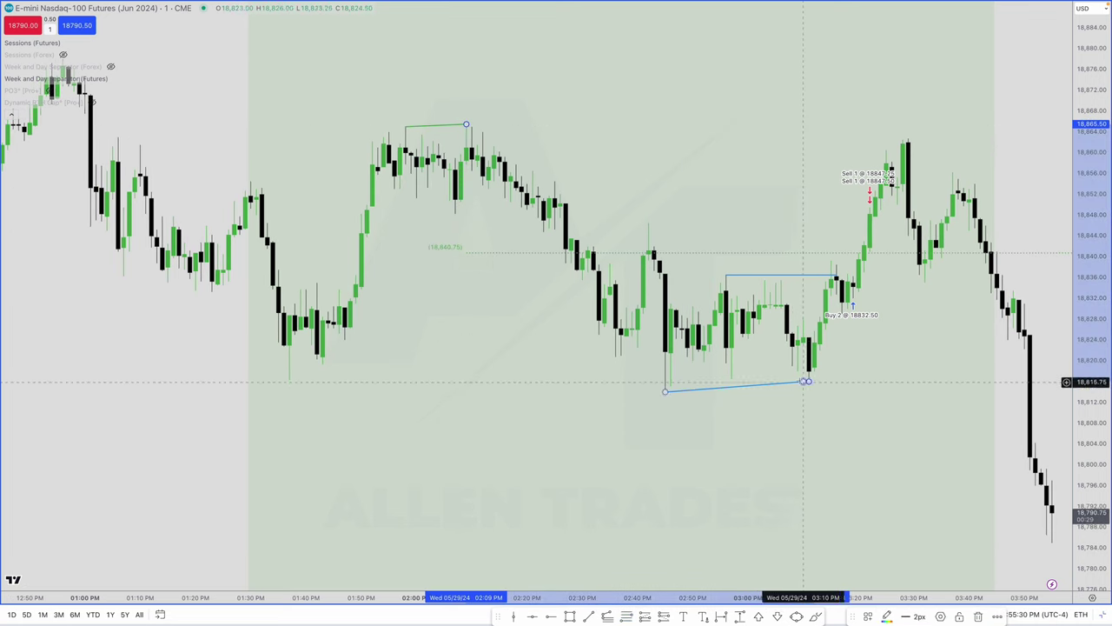
left_click(867, 615)
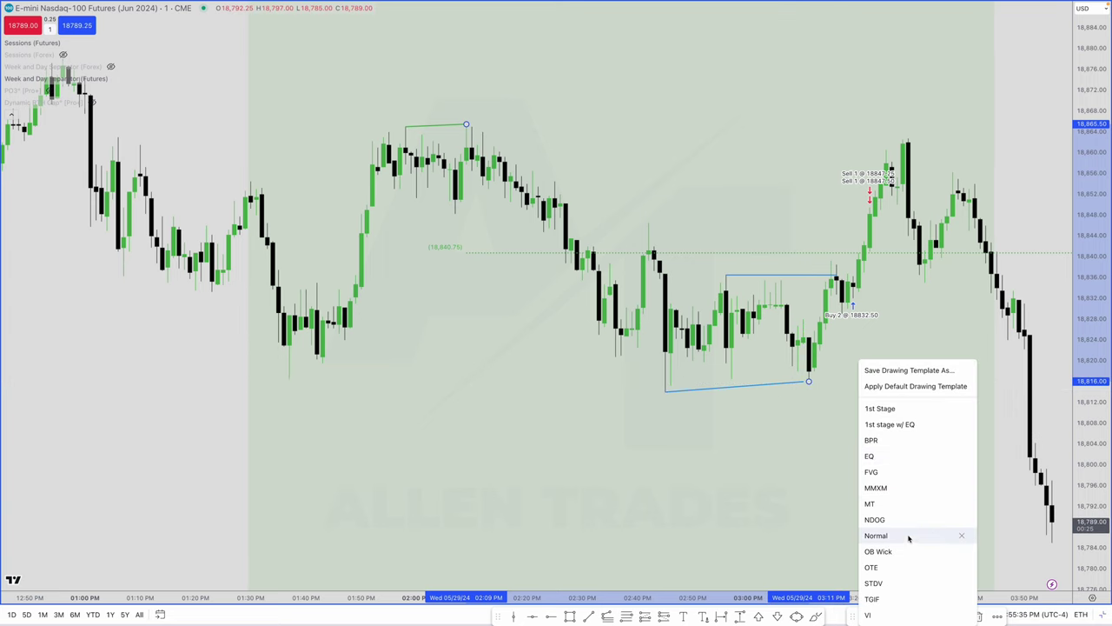
left_click(904, 487)
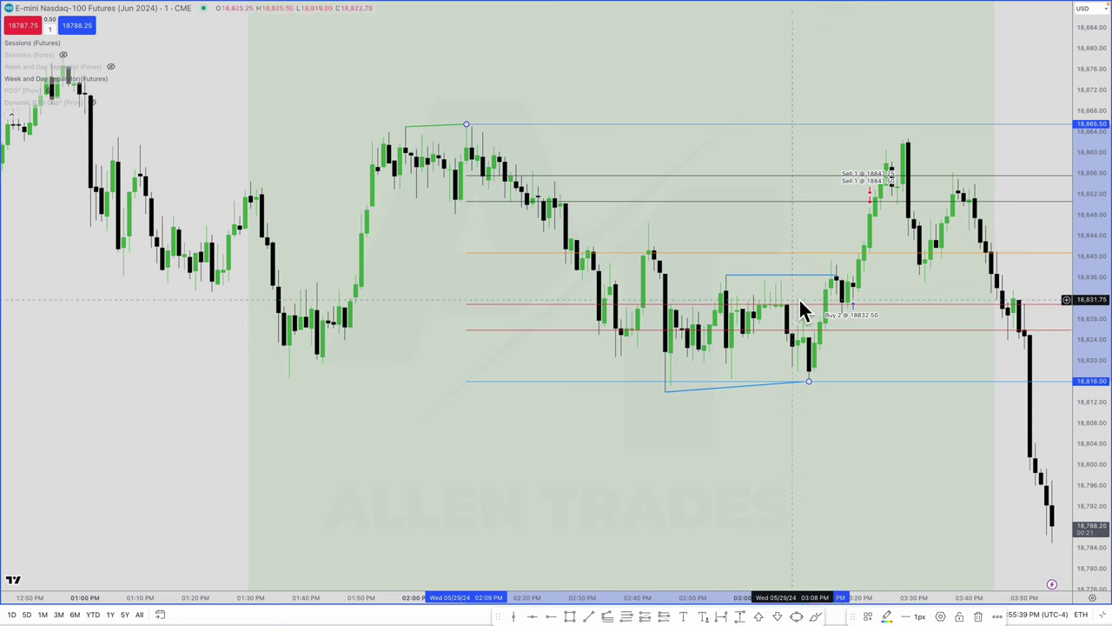
Step: Draw a rectangle between 18,835.50 and 18,827.00 from 03:02 PM to 03:34 PM and give it a red fill
scroll(816, 313, "up", 5)
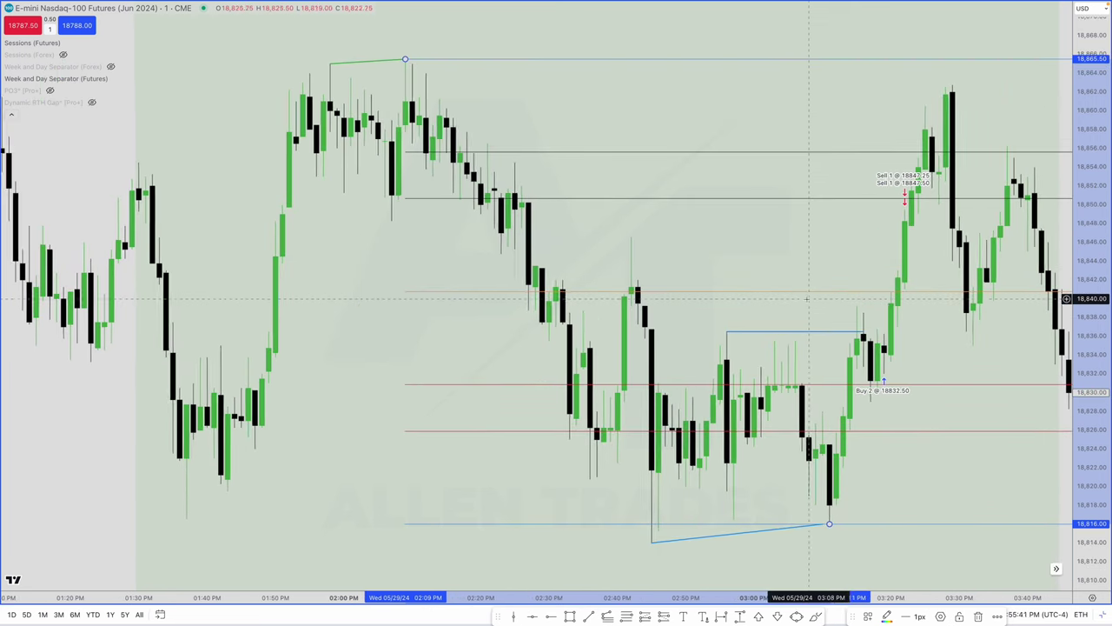
left_click(571, 616)
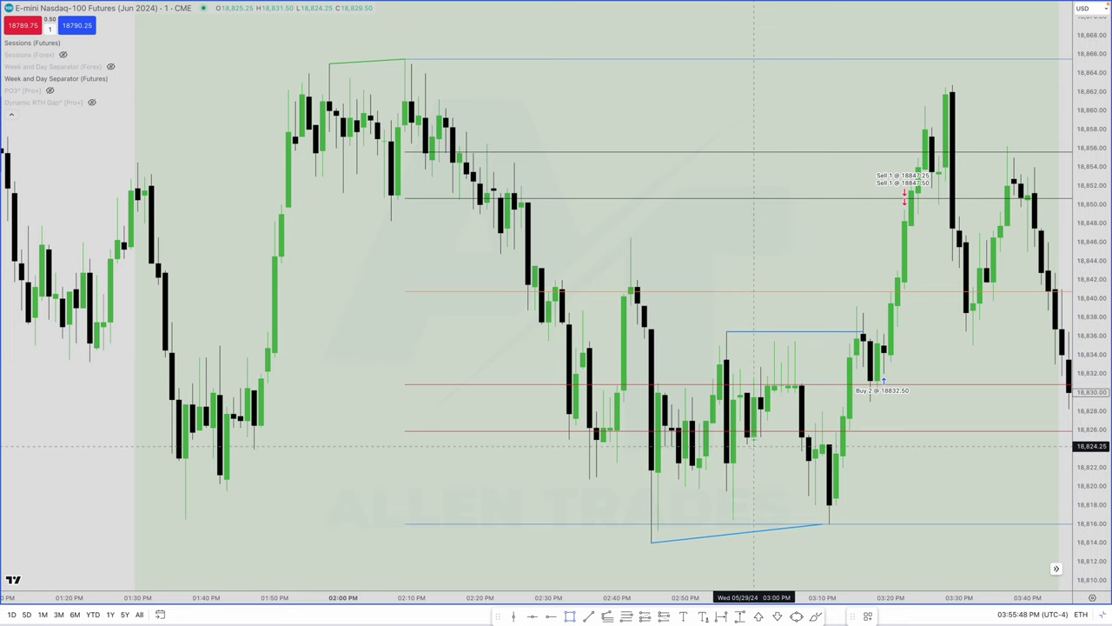
left_click_drag(767, 421, 770, 341)
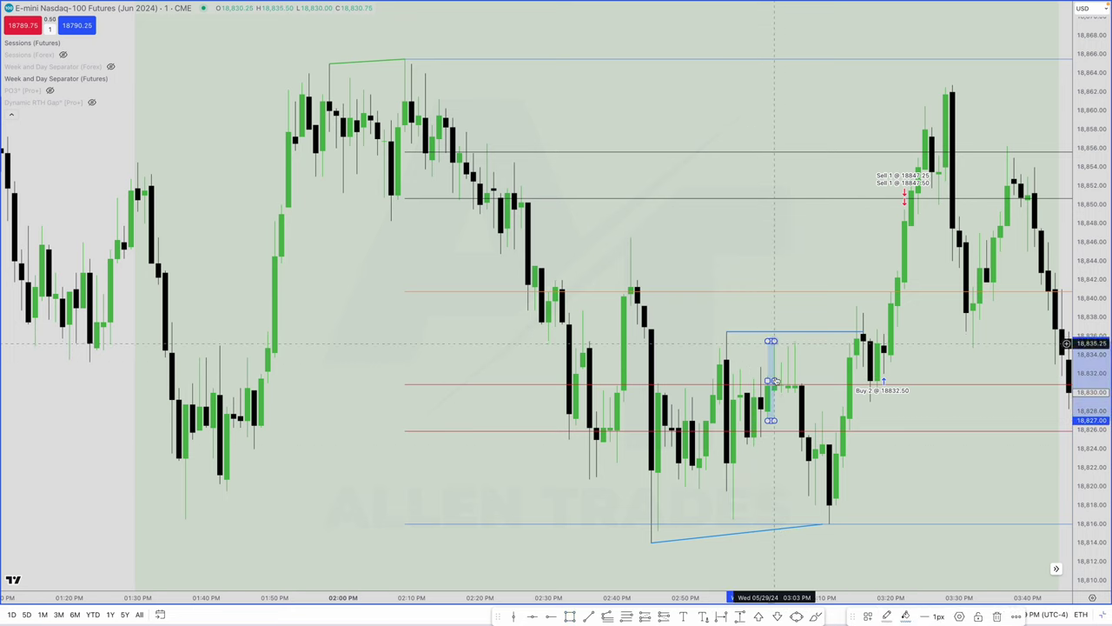
left_click_drag(771, 380, 940, 393)
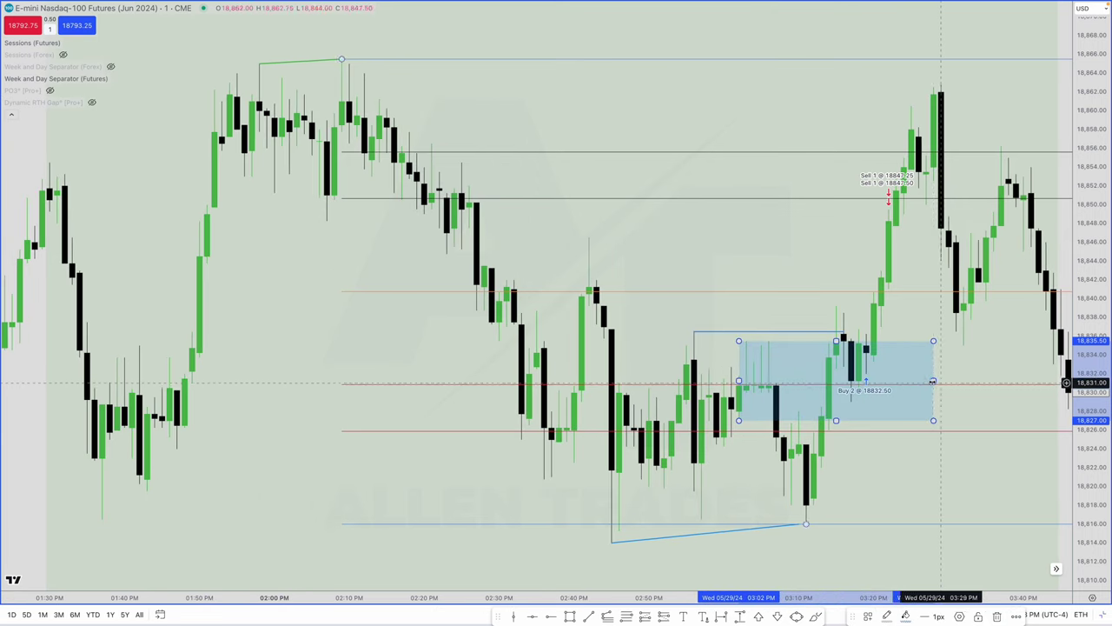
left_click(869, 616)
left_click_drag(934, 380, 978, 380)
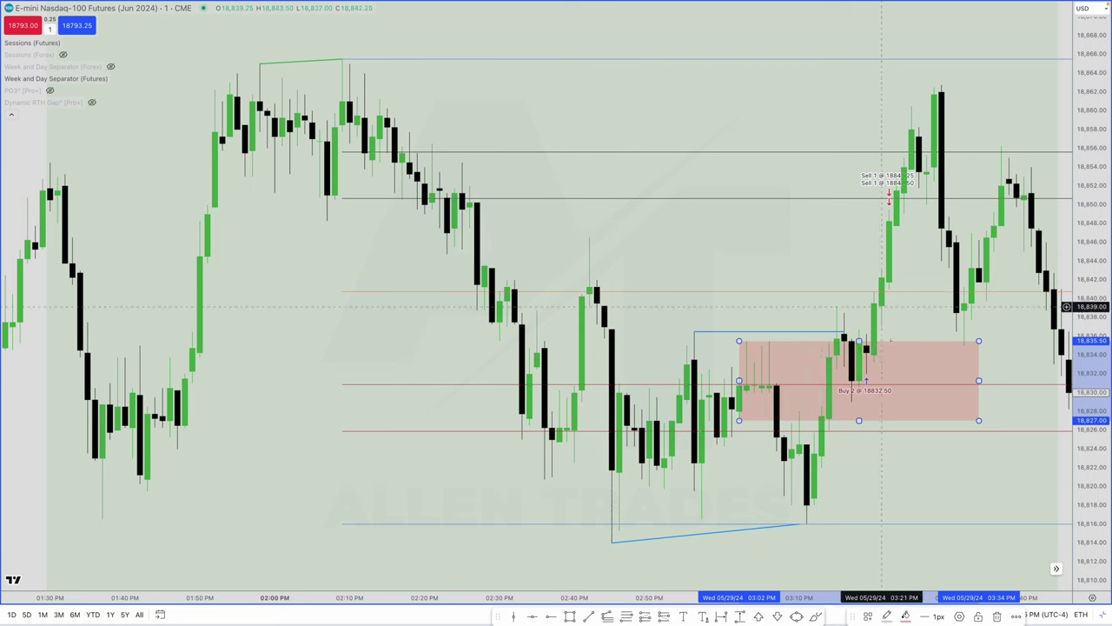
Step: Examine the Nasdaq-100 price action from the morning session through the retracement levels and the trade inside the red rectangle
scroll(896, 356, "left", 2)
scroll(895, 359, "left", 2)
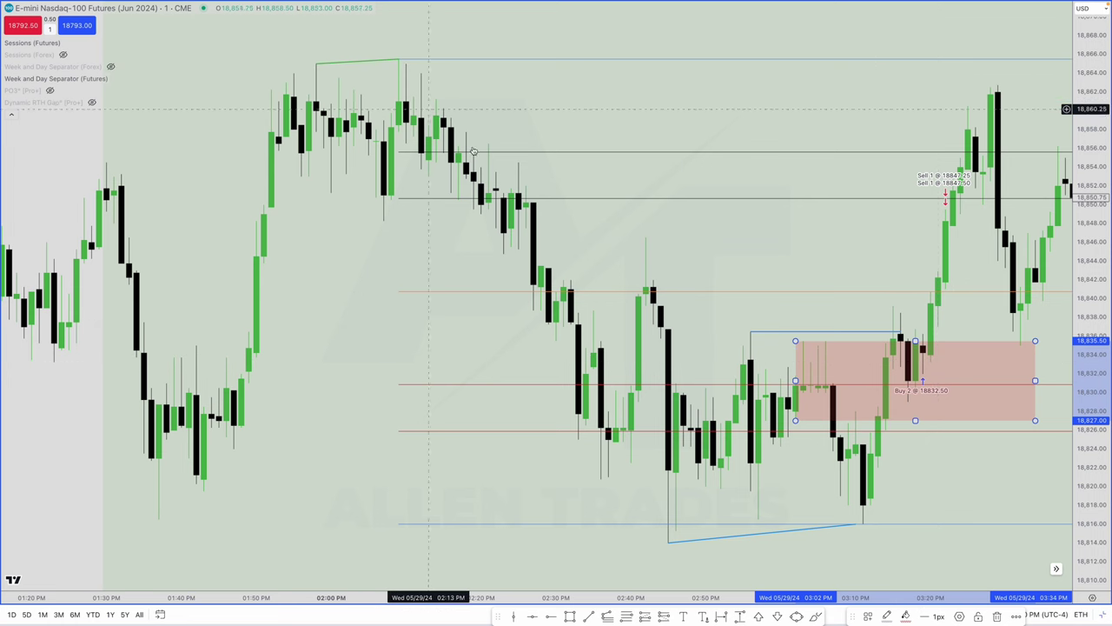
scroll(895, 211, "down", 5)
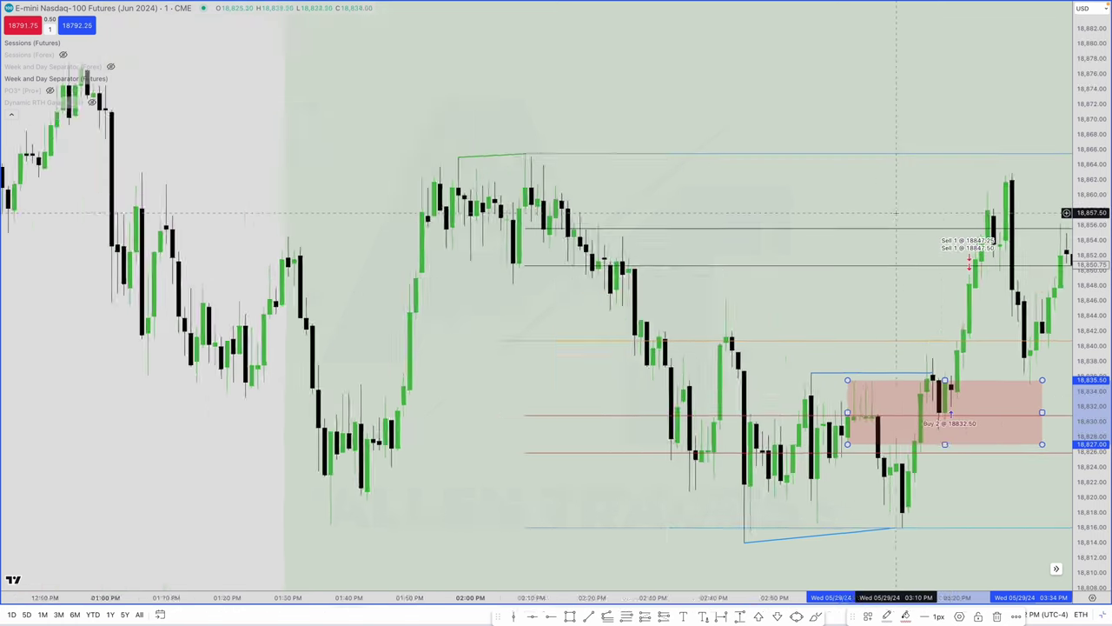
scroll(286, 120, "down", 4)
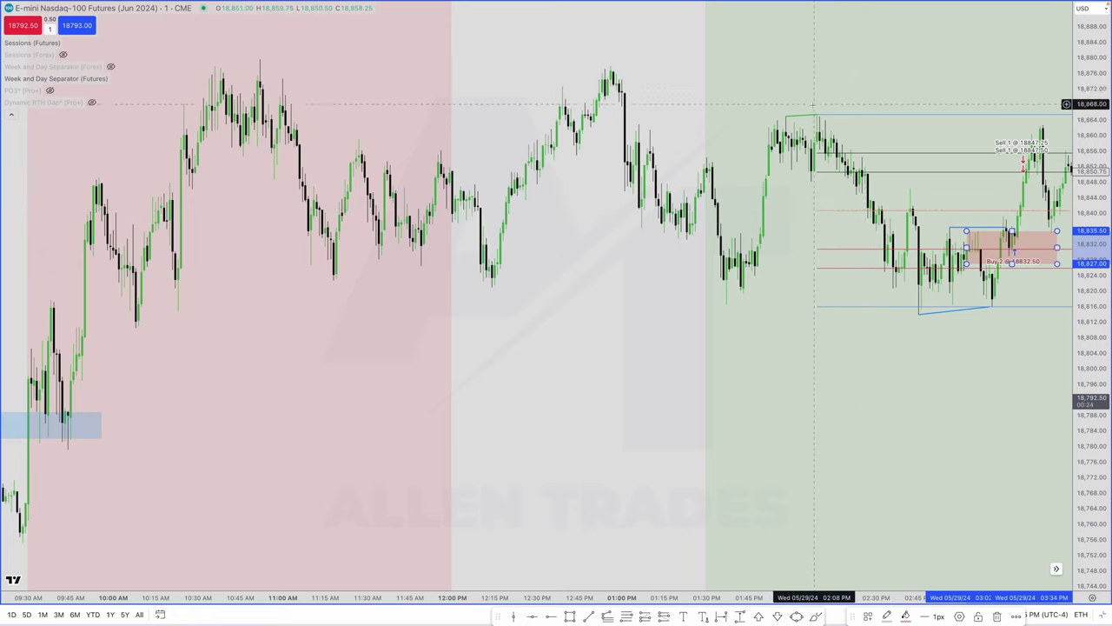
scroll(811, 126, "up", 5)
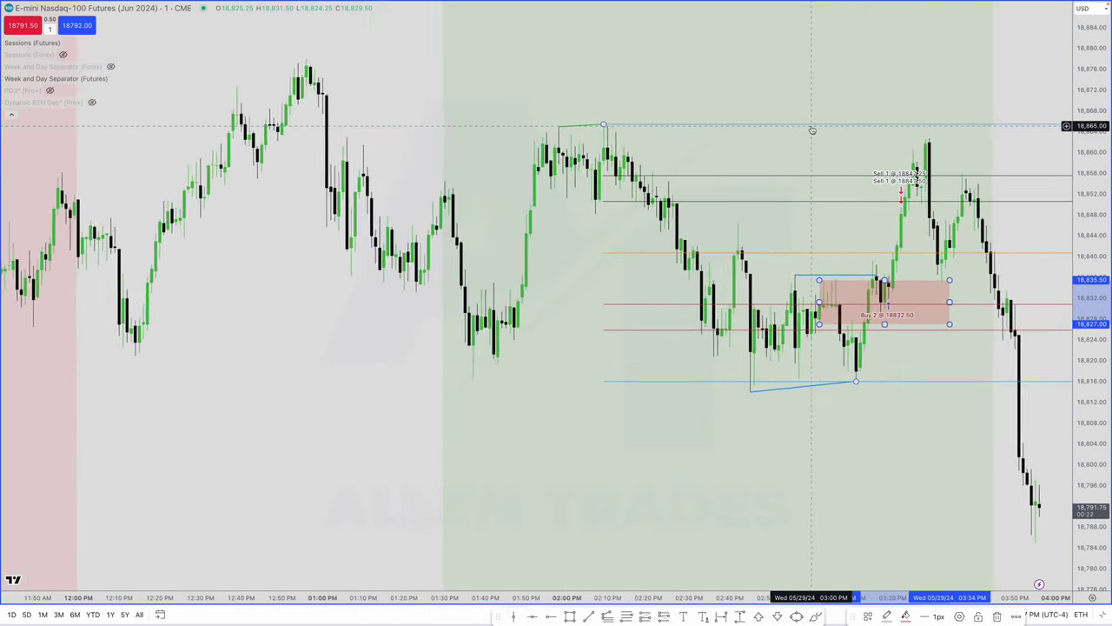
scroll(811, 126, "up", 3)
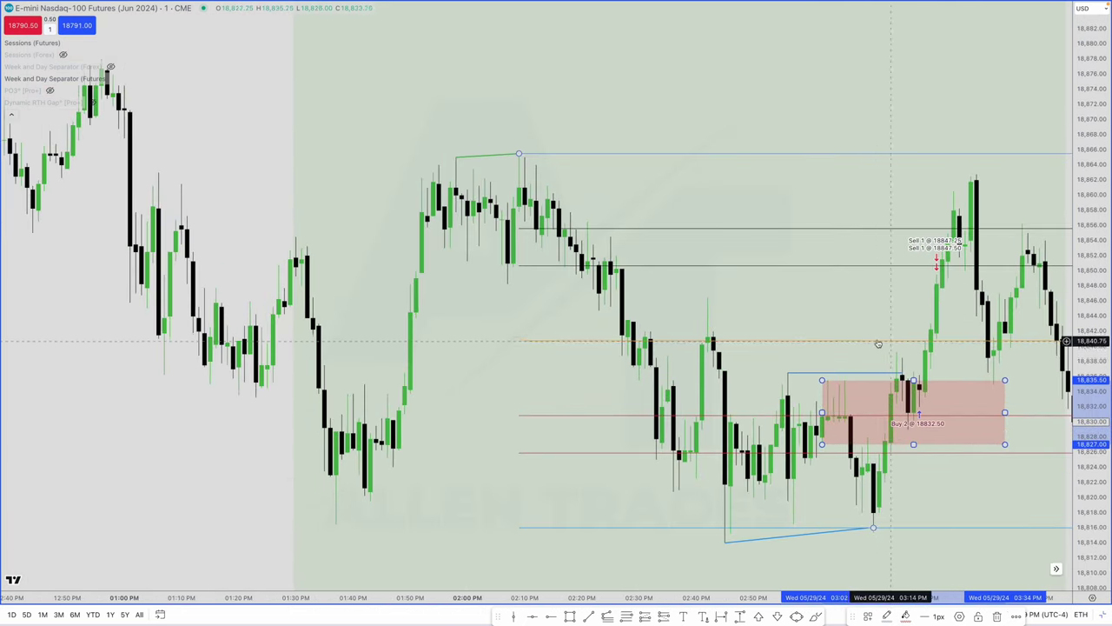
scroll(886, 347, "left", 1)
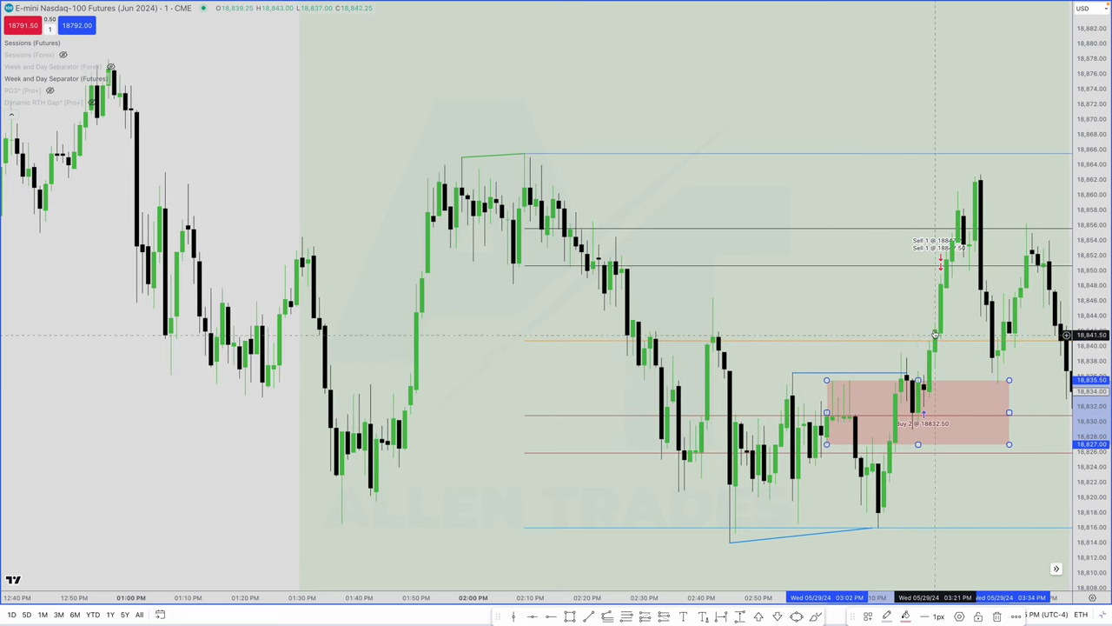
Step: Draw a Fibonacci retracement from the 18,816.50 low at 02:57 PM to the 18,839.25 high at 03:15 PM and apply the projection-level template
scroll(921, 299, "left", 5)
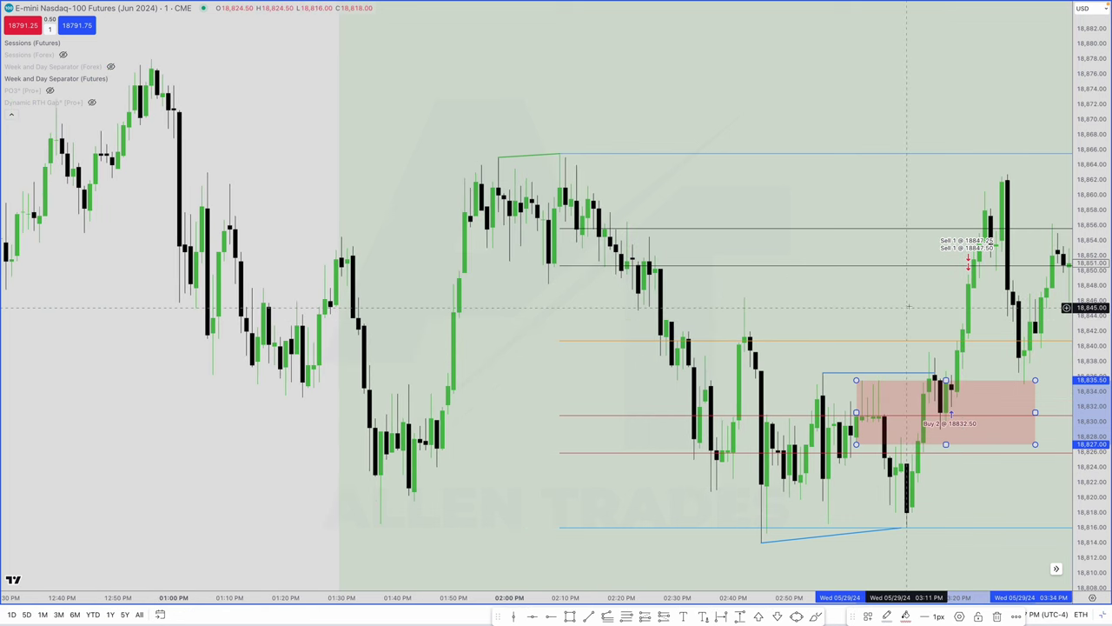
scroll(907, 303, "up", 4)
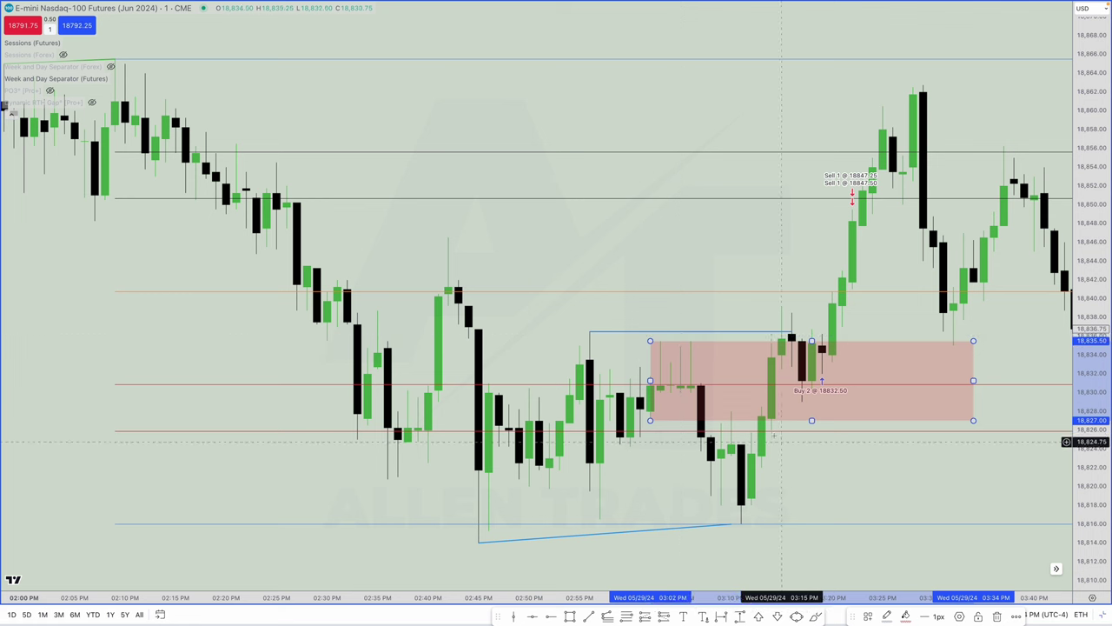
scroll(782, 433, "up", 3)
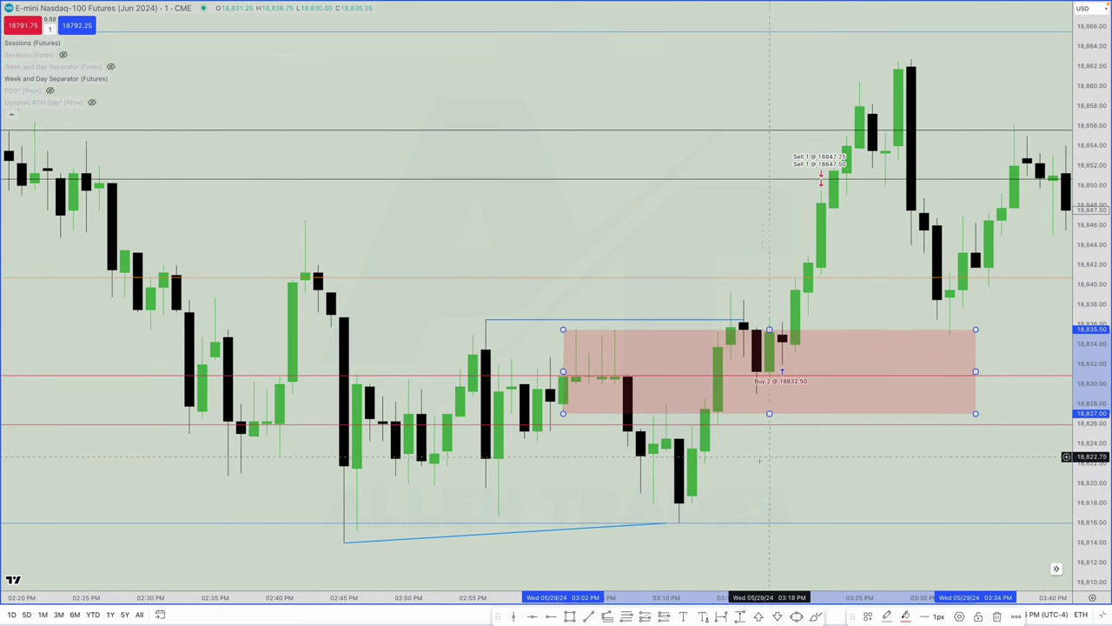
scroll(759, 459, "left", 1)
left_click(708, 470)
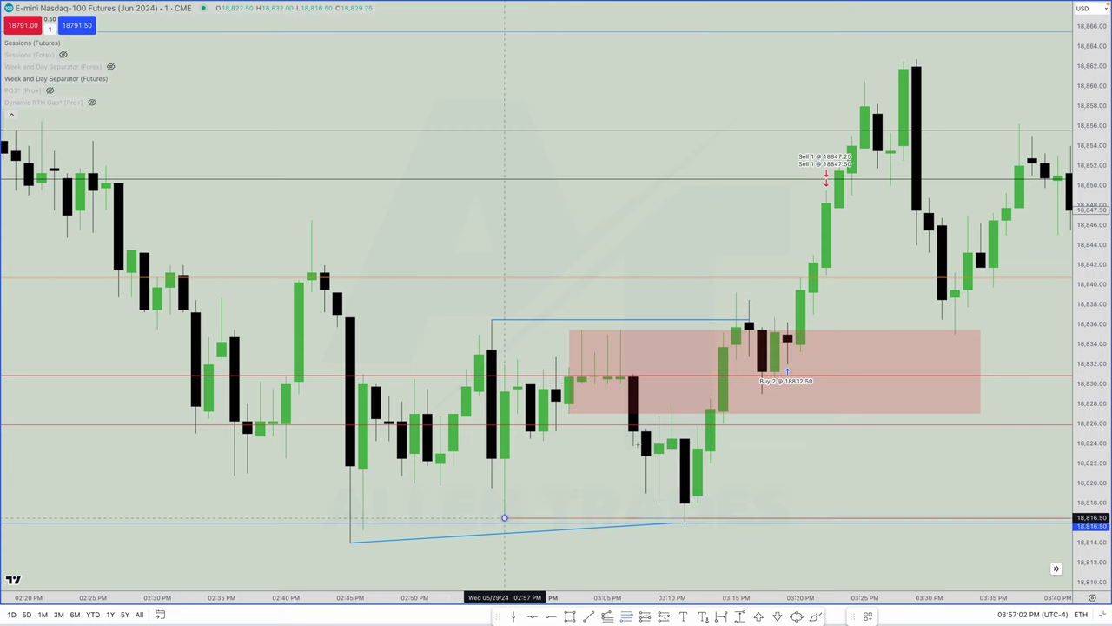
left_click(736, 292)
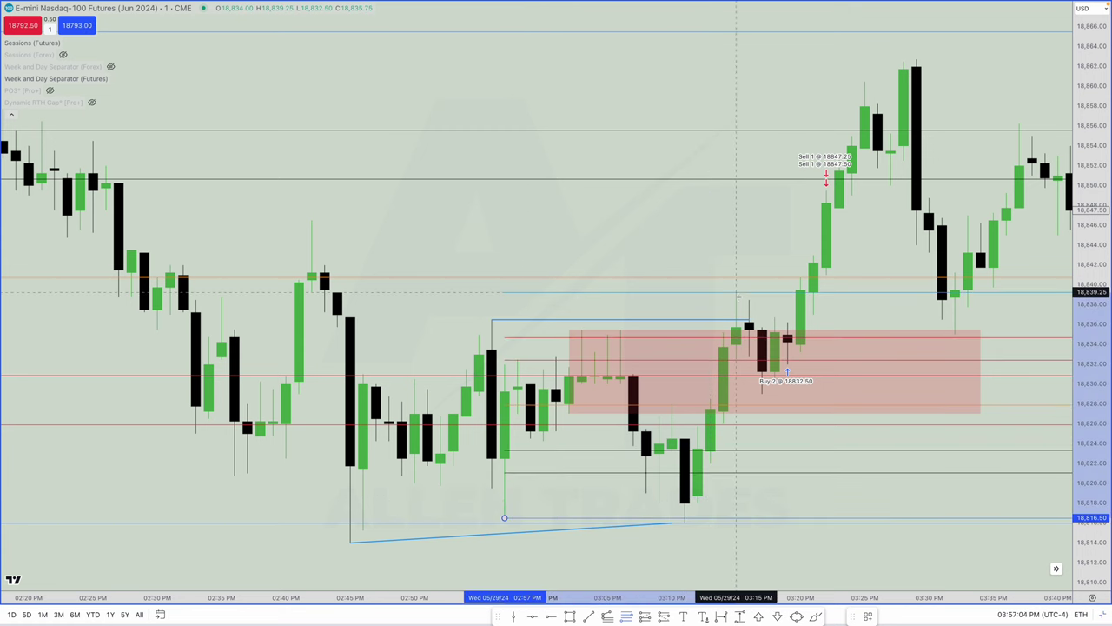
left_click(866, 617)
left_click(892, 533)
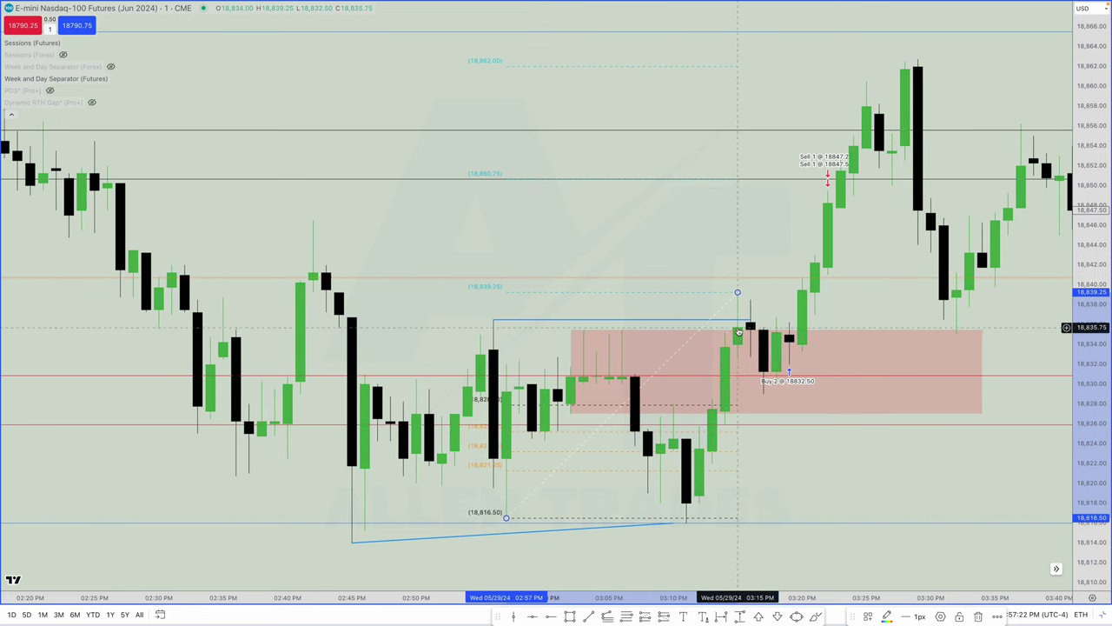
Step: Switch the Nasdaq-100 futures chart to the 15-second interval
scroll(741, 334, "left", 1)
scroll(741, 333, "up", 2)
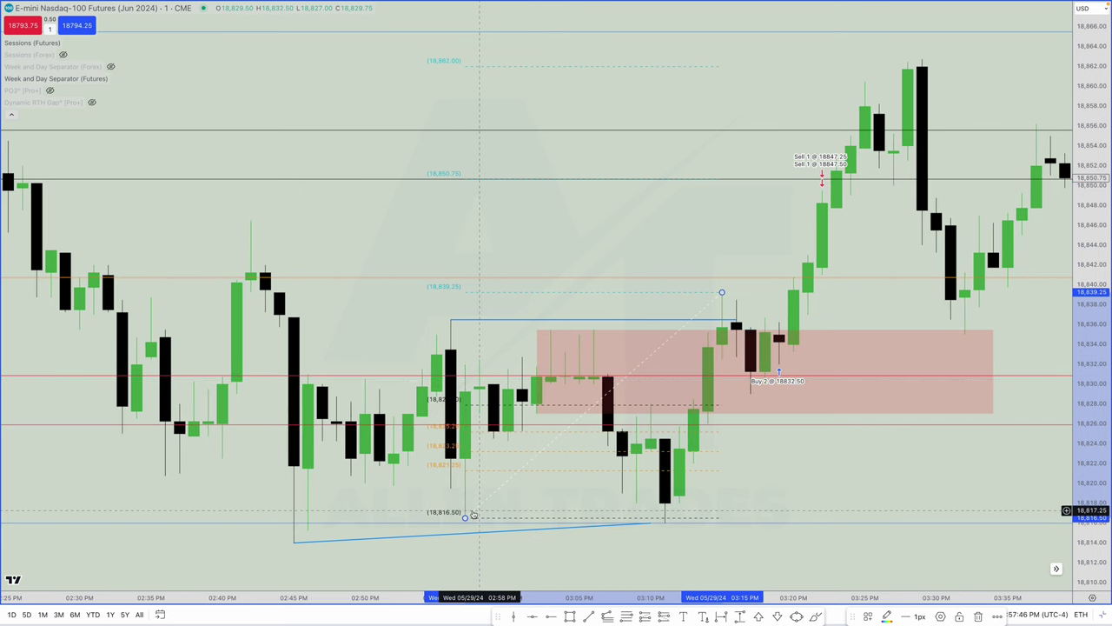
type("15S")
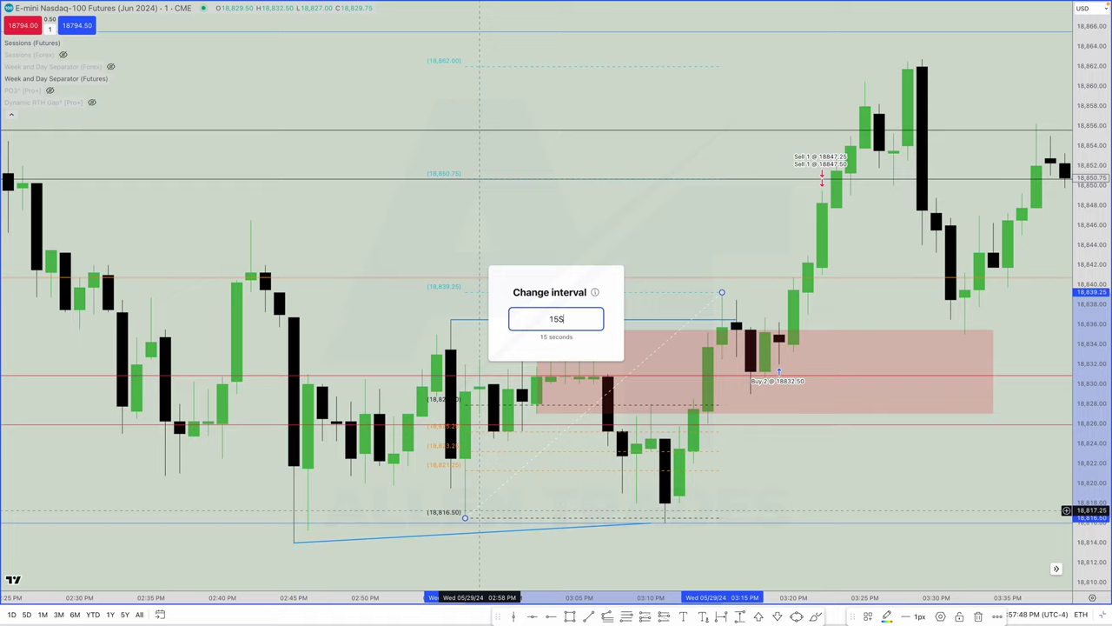
key("Return")
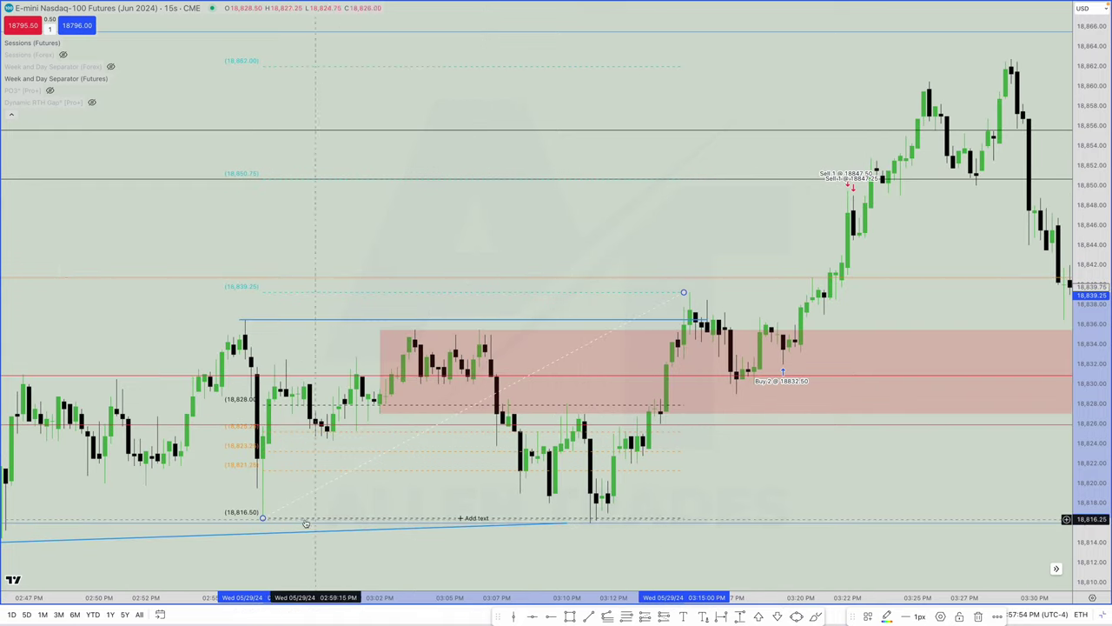
Step: Draw a Fibonacci retracement over the 03:15 PM rally, from the 18,826.00 low to the 18,839.25 high
left_click(659, 424)
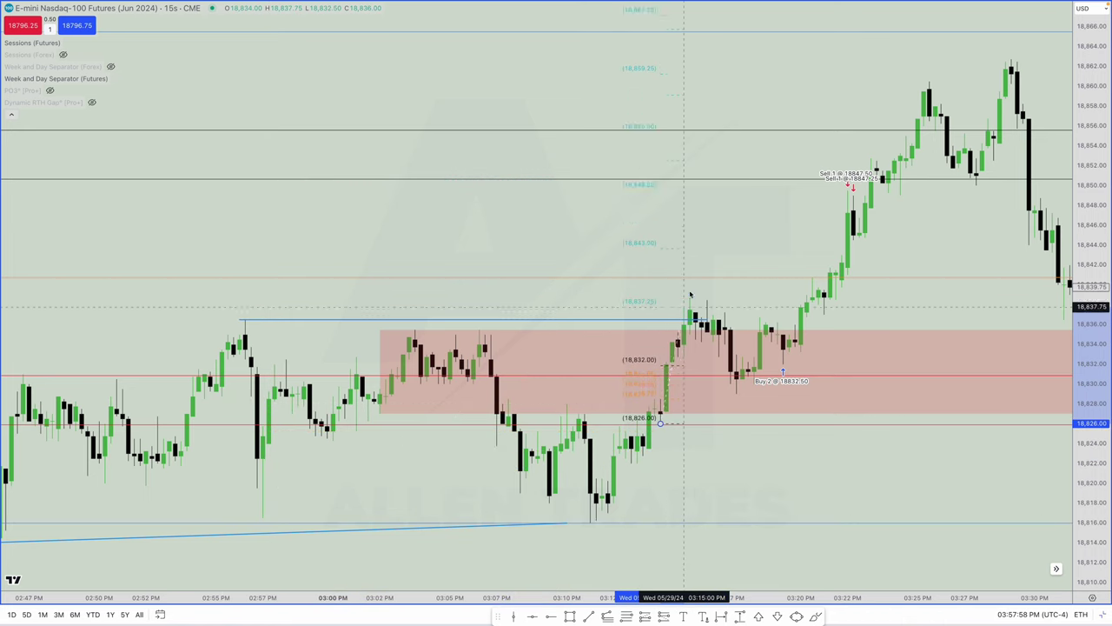
scroll(689, 293, "up", 2)
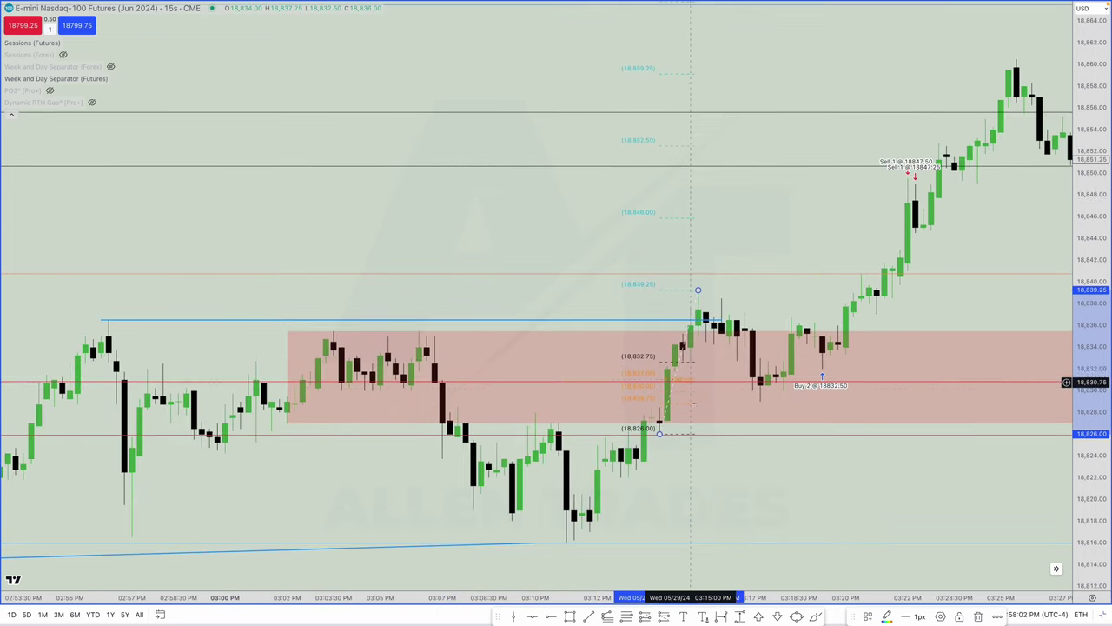
scroll(694, 427, "up", 3)
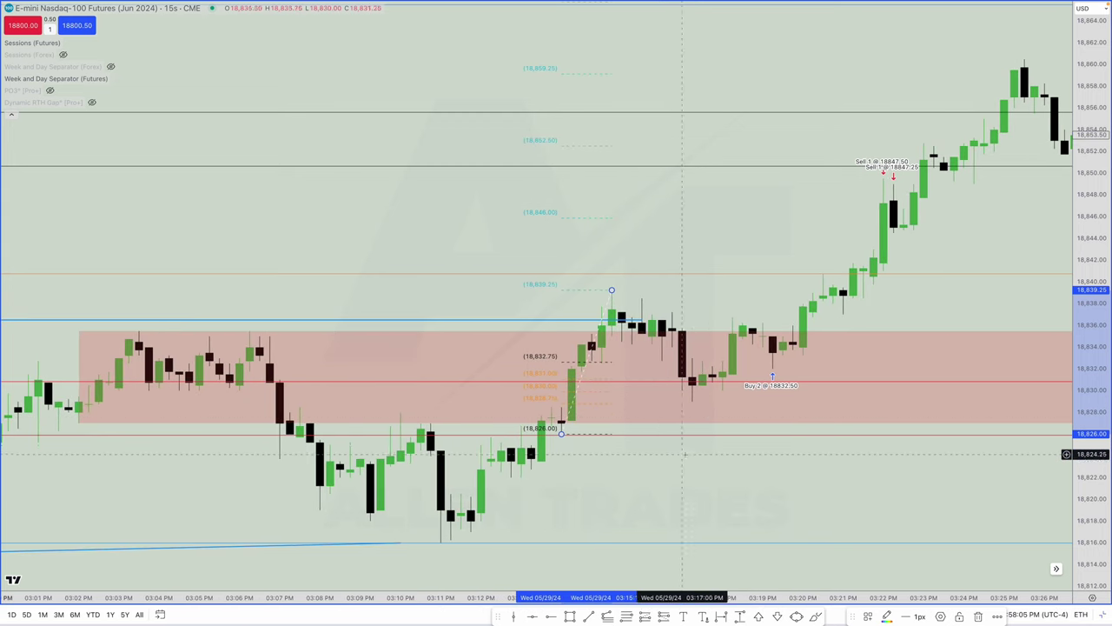
Step: Add a long position at 03:20:30 PM with entry 18,832.50, target 18,841.25 and stop 18,826.00
left_click(644, 616)
left_click(823, 366)
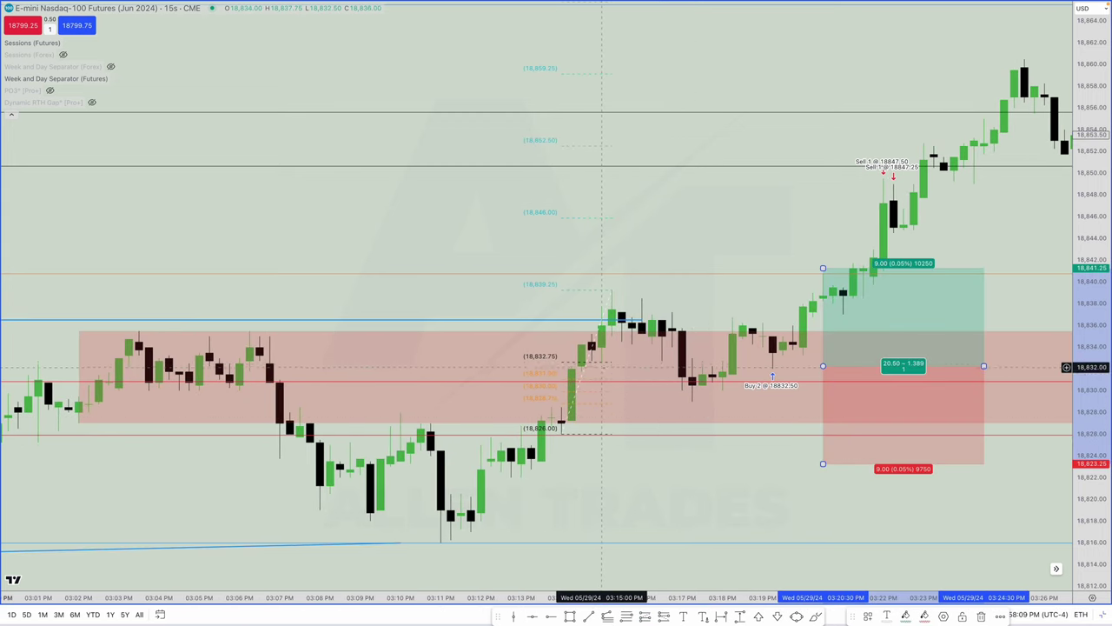
left_click_drag(823, 366, 822, 363)
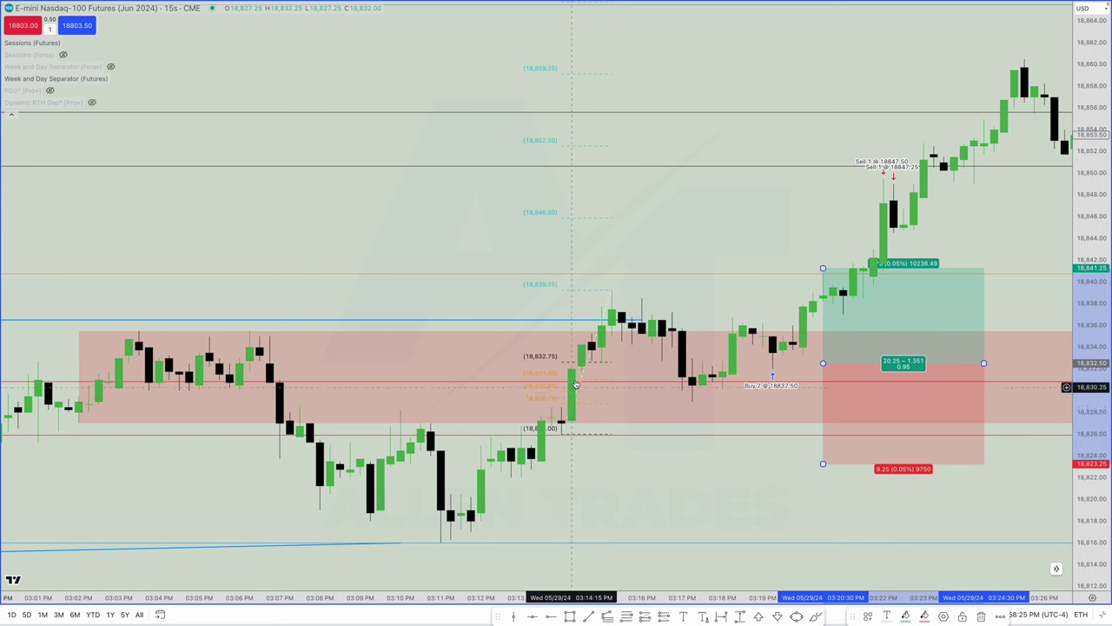
scroll(614, 369, "left", 1)
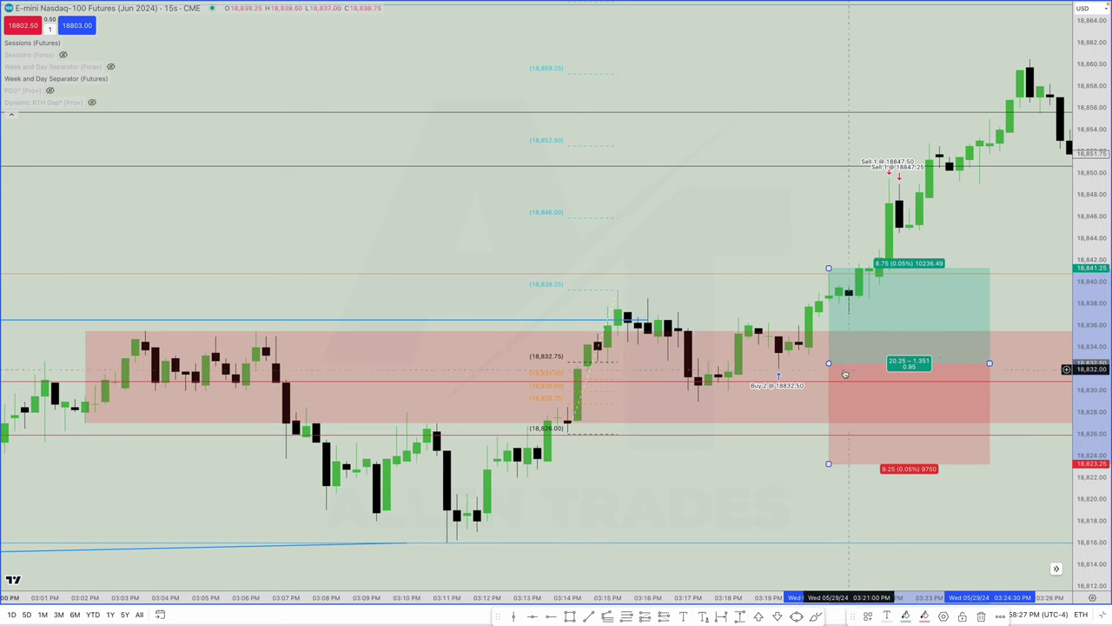
left_click_drag(829, 462, 829, 437)
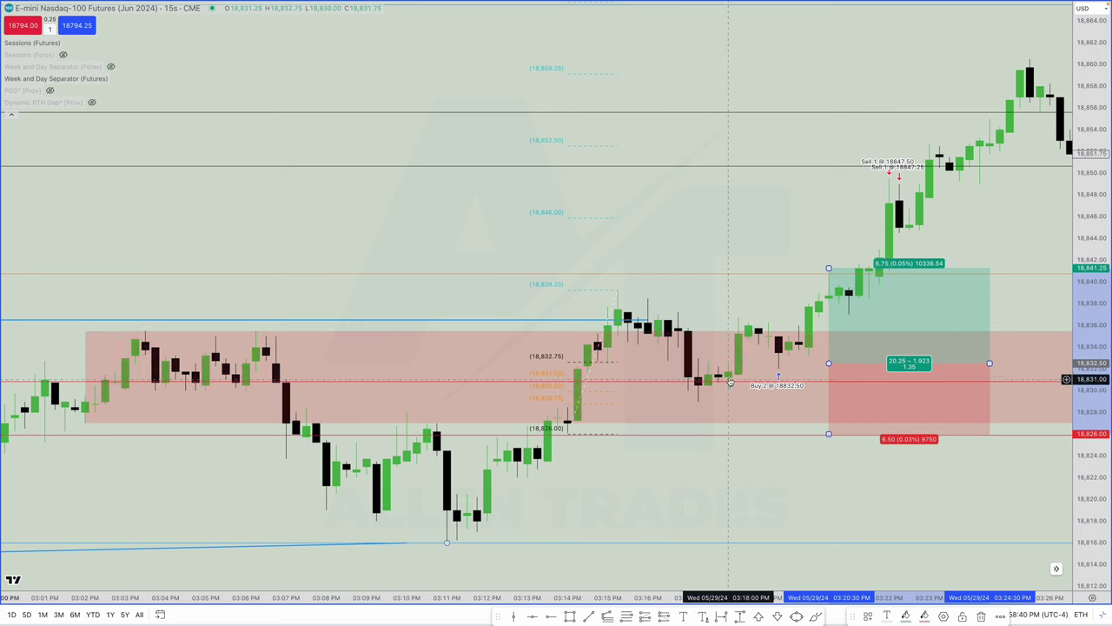
Step: Draw a Fibonacci retracement from the 18,830.00 low to the 18,836.75 high at 03:18:15 PM
scroll(739, 367, "up", 2)
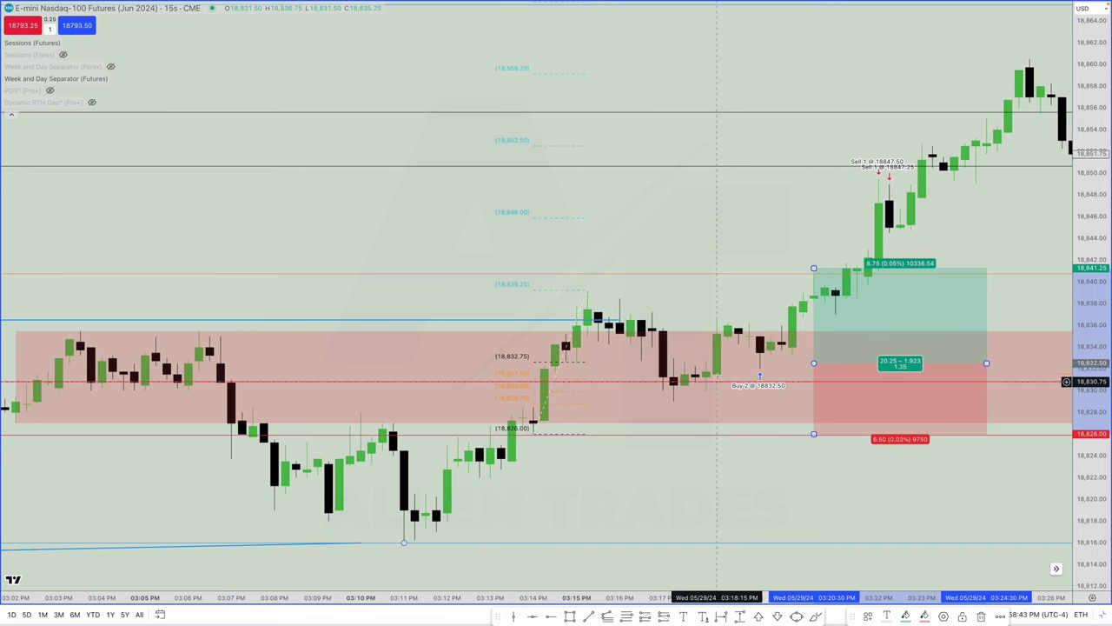
left_click(625, 616)
left_click(706, 390)
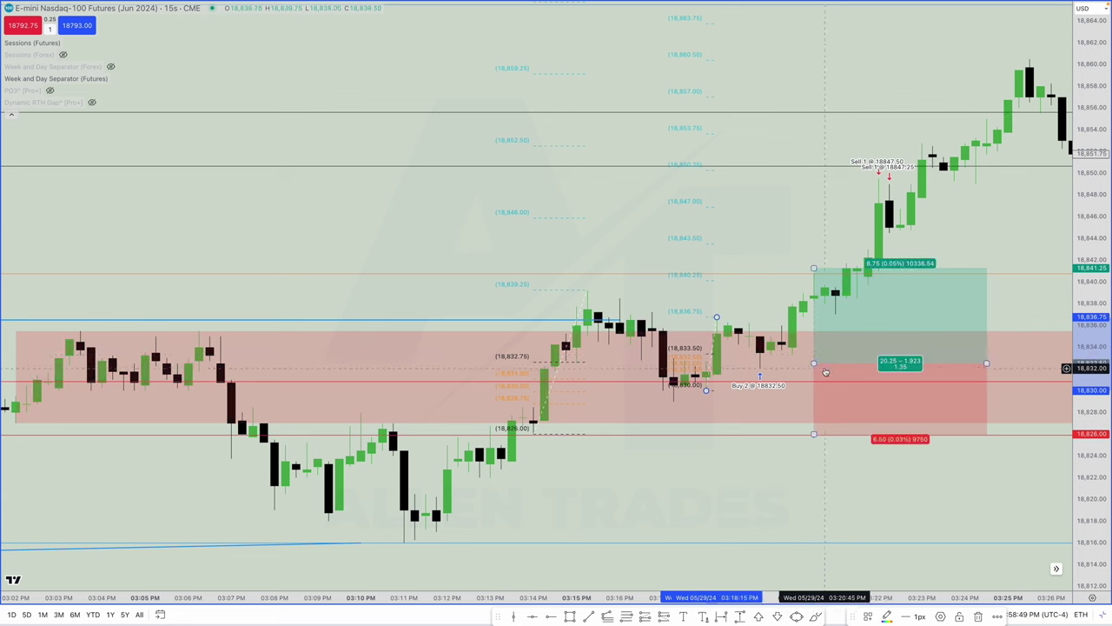
Step: Add a second long position after the first with entry 18,833.50, target 18,842.50 and stop 18,829.00
left_click(644, 616)
scroll(856, 452, "right", 2)
left_click(963, 352)
left_click_drag(961, 449, 950, 402)
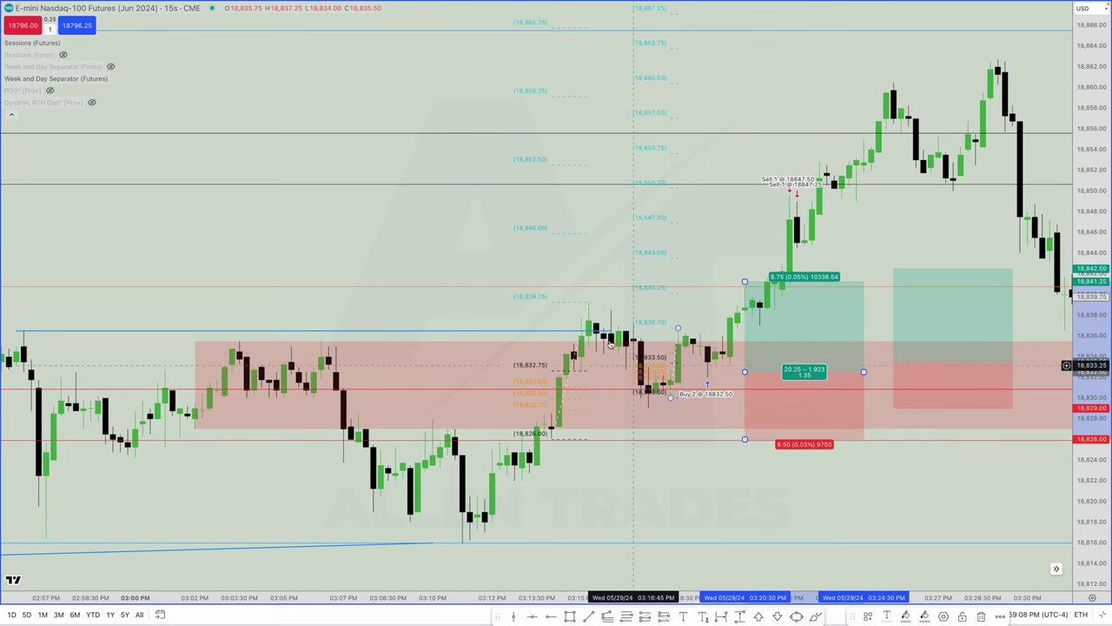
Step: Replace the 18,826.00 Fibonacci with one between 18,839.25 and 18,829.00, and add another between 18,837.50 and 18,830.50 on the same pullback
left_click(553, 439)
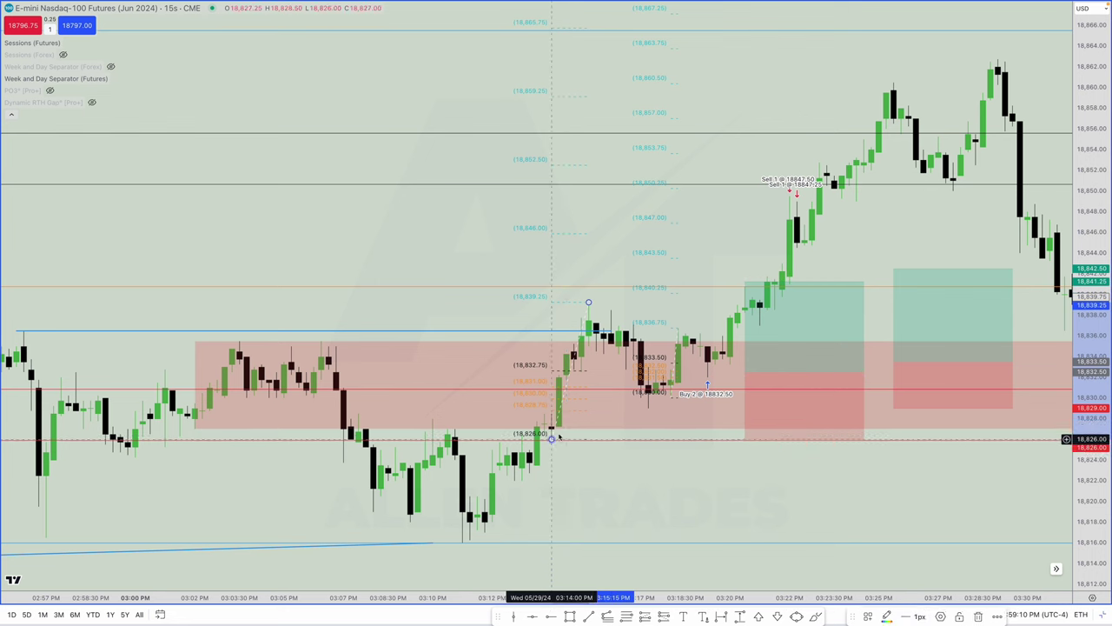
left_click(646, 408)
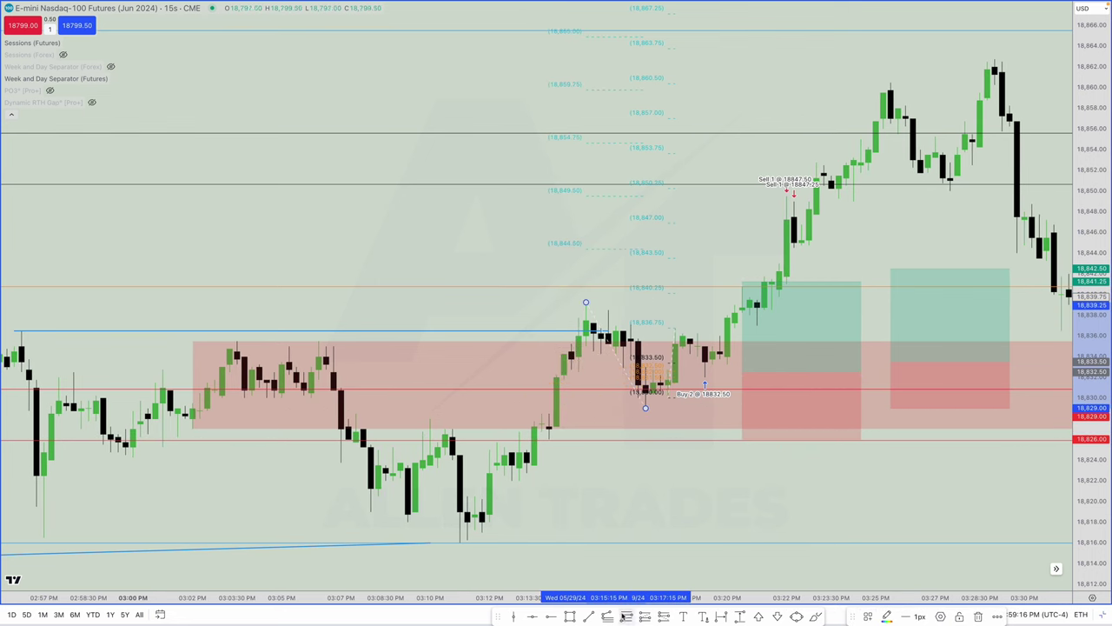
left_click(644, 616)
left_click(586, 320)
left_click(645, 392)
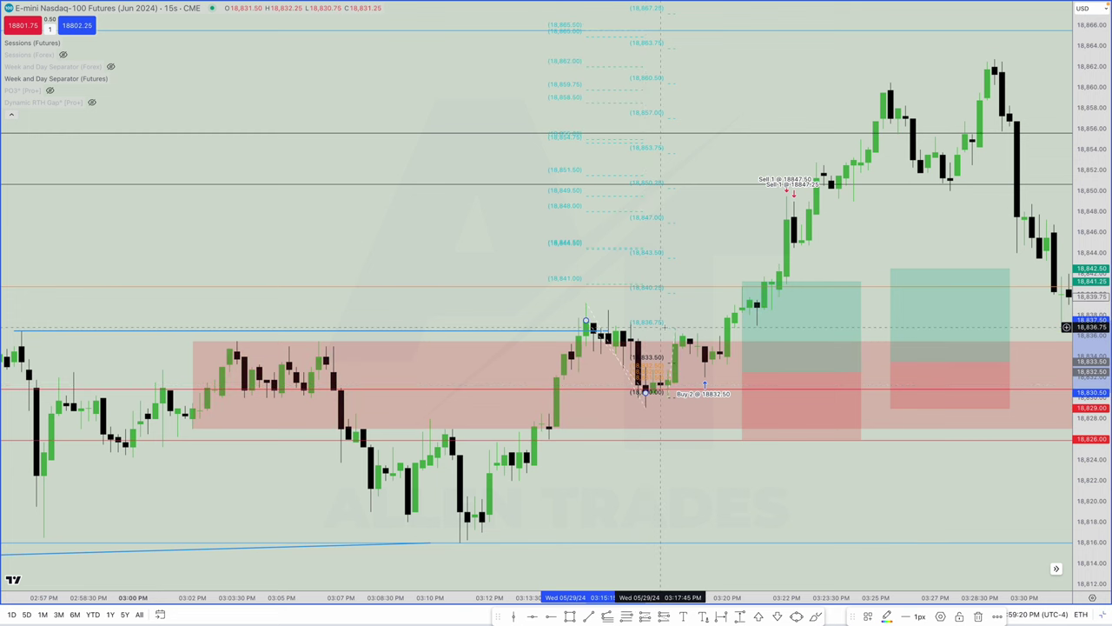
Step: Delete the small Fibonacci between 18,830.00 and 18,836.75 and raise the first long position's target to 18,848.00
left_click(669, 328)
key("Delete")
left_click_drag(742, 282, 734, 237)
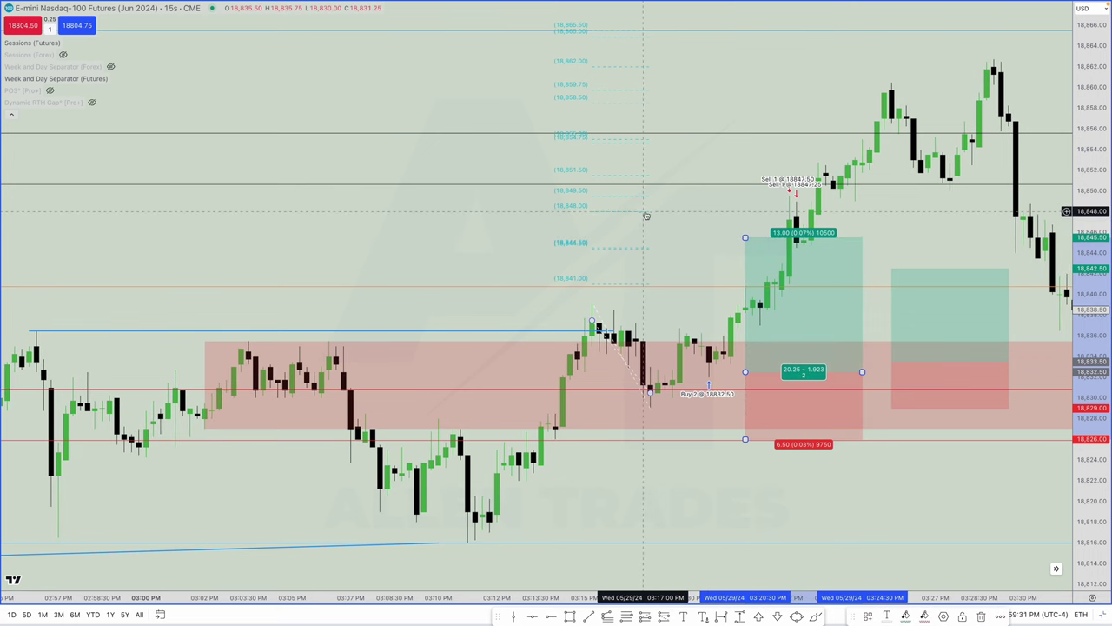
left_click_drag(745, 237, 741, 214)
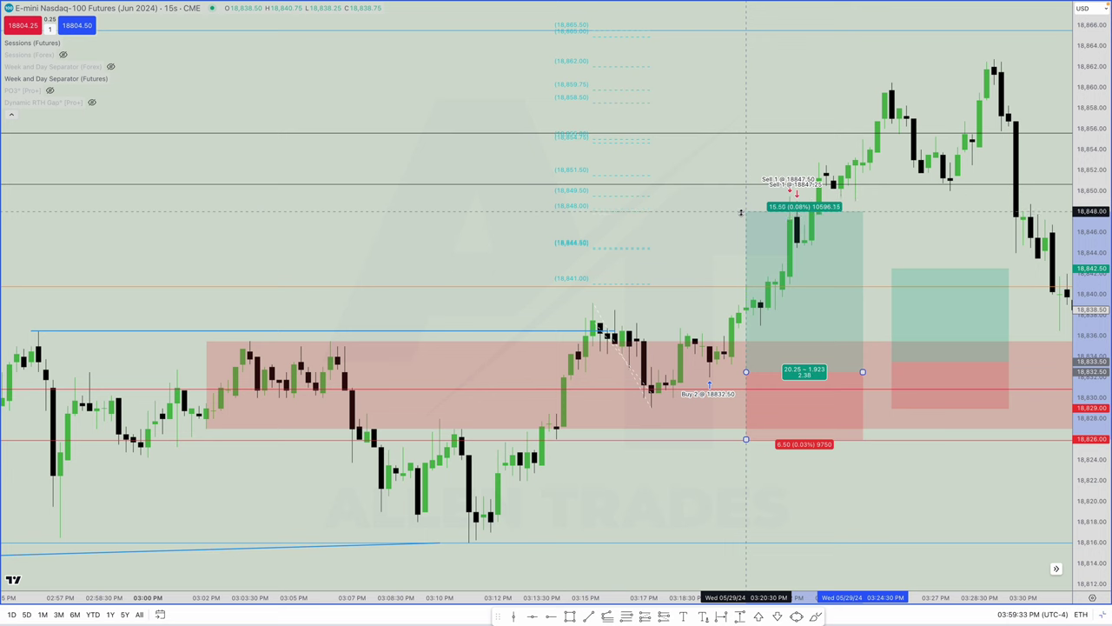
left_click(717, 212)
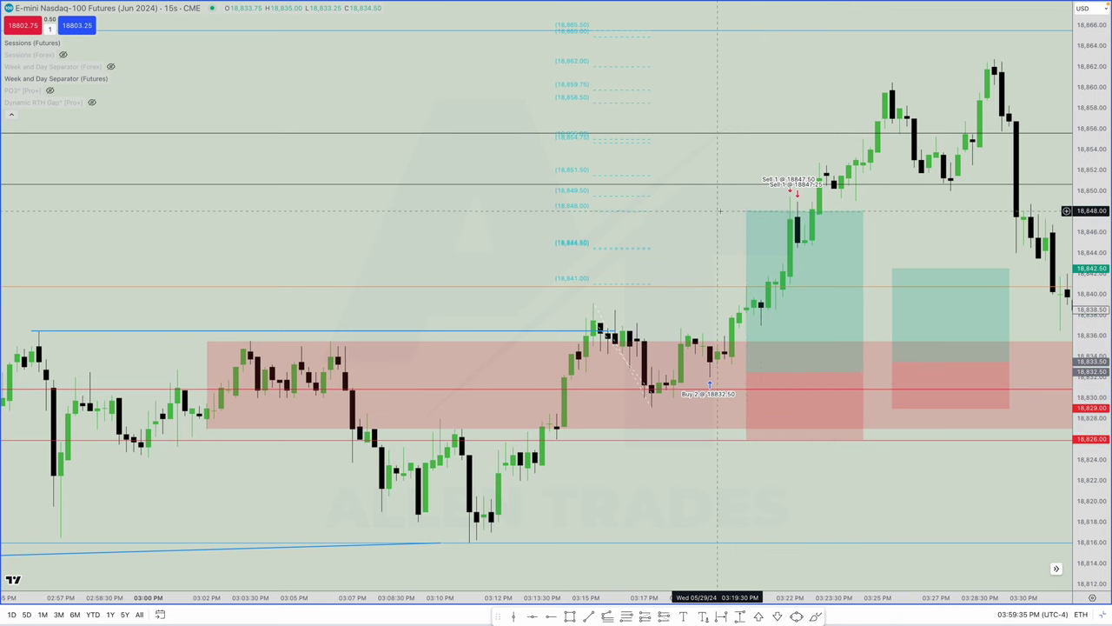
Step: Lower the first long position's target to 18,845.50 and return it to 18,848.00
left_click(755, 217)
scroll(768, 218, "left", 2)
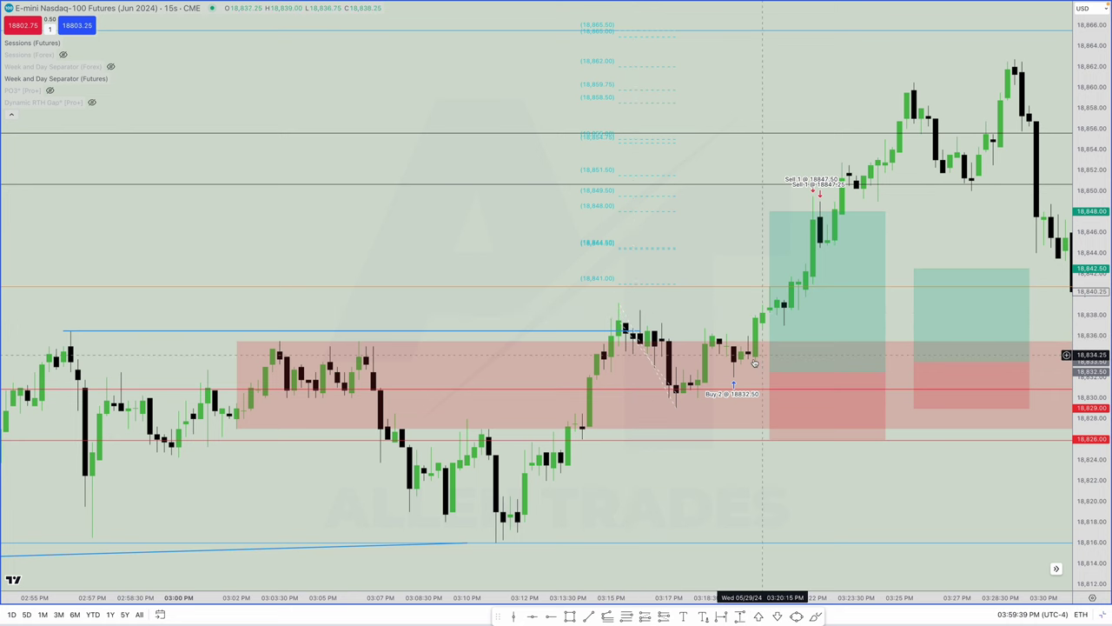
left_click(806, 265)
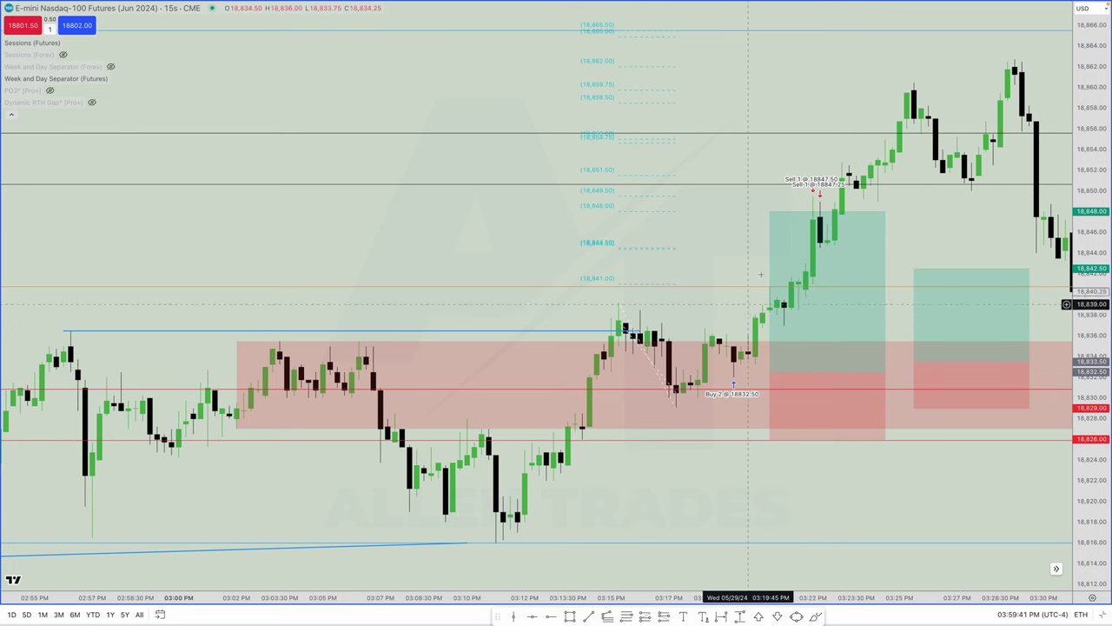
left_click(787, 223)
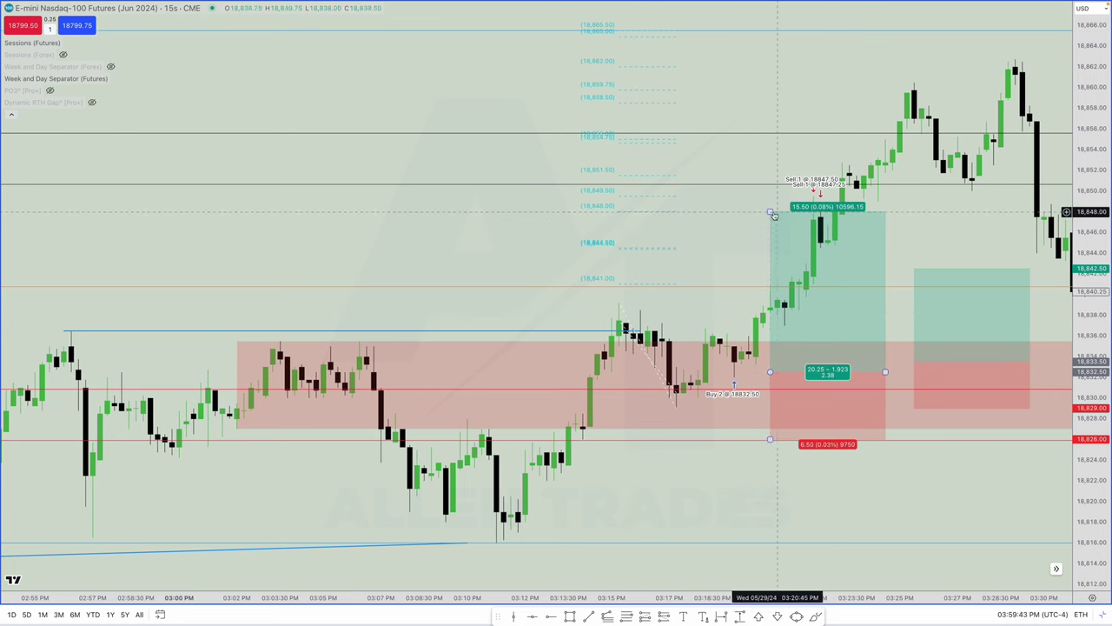
left_click_drag(770, 211, 770, 237)
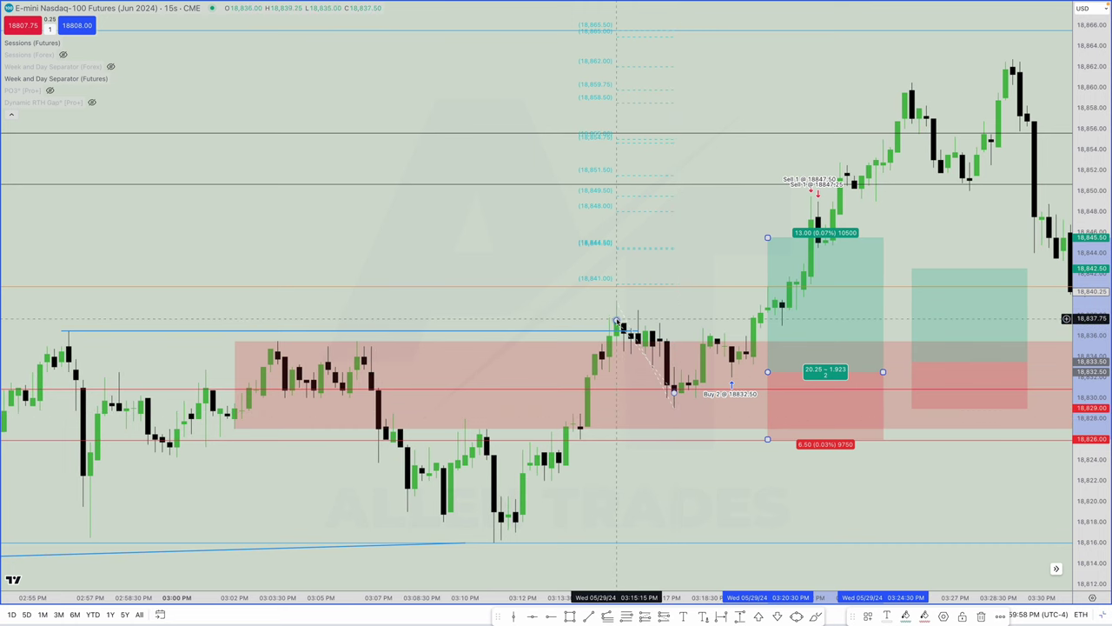
scroll(617, 321, "down", 1)
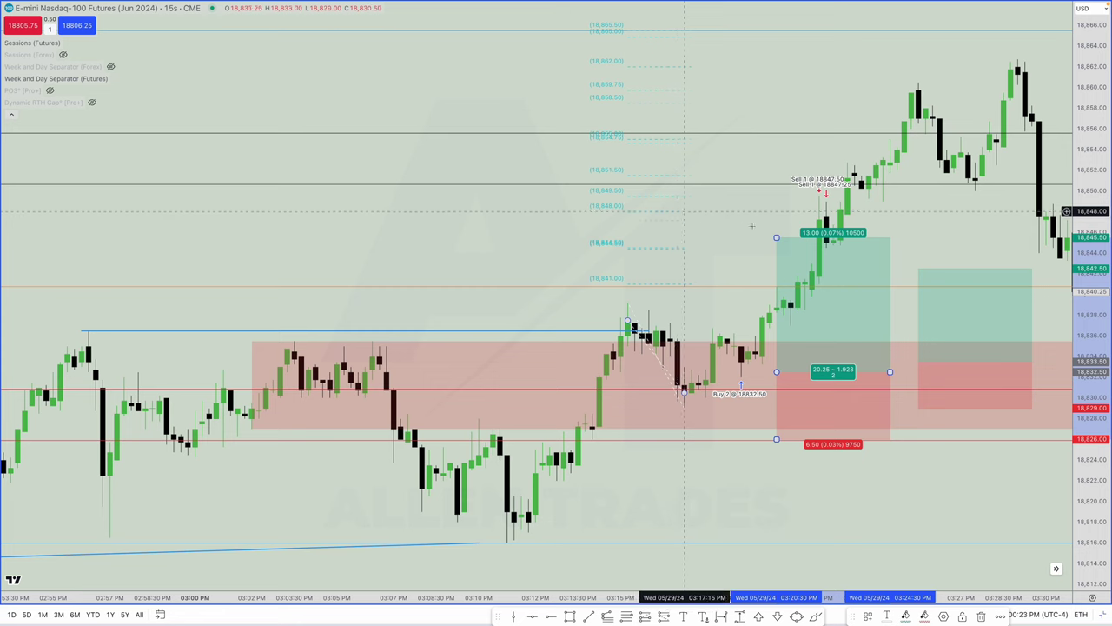
left_click_drag(776, 237, 775, 212)
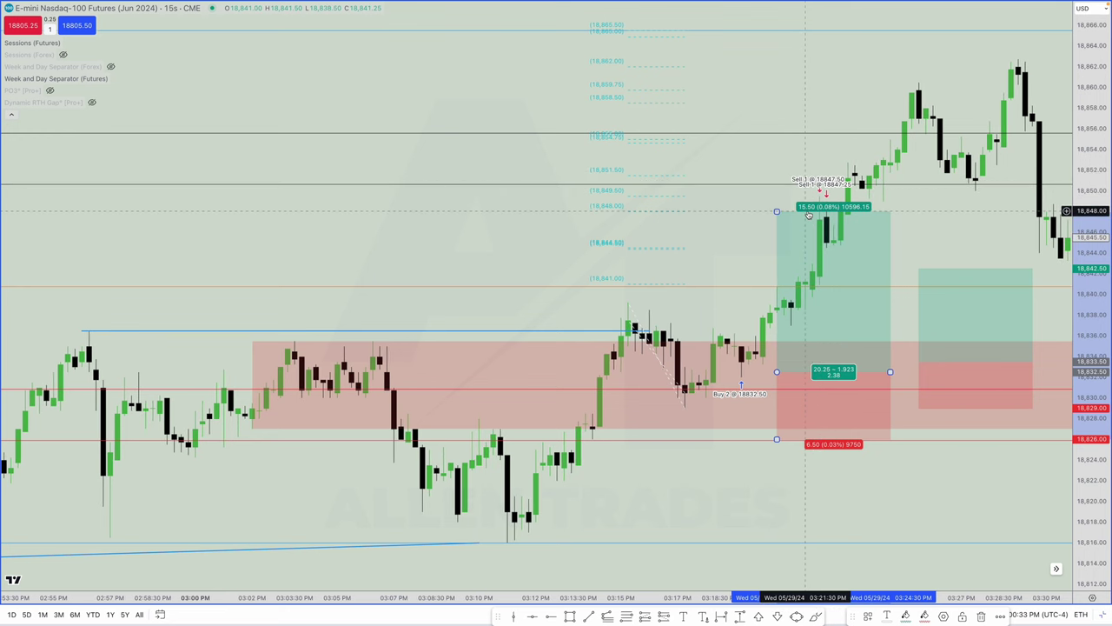
Step: Switch the chart symbol to DXY, the U.S. Dollar Currency Index from TVC
scroll(810, 221, "left", 1)
scroll(810, 221, "right", 2)
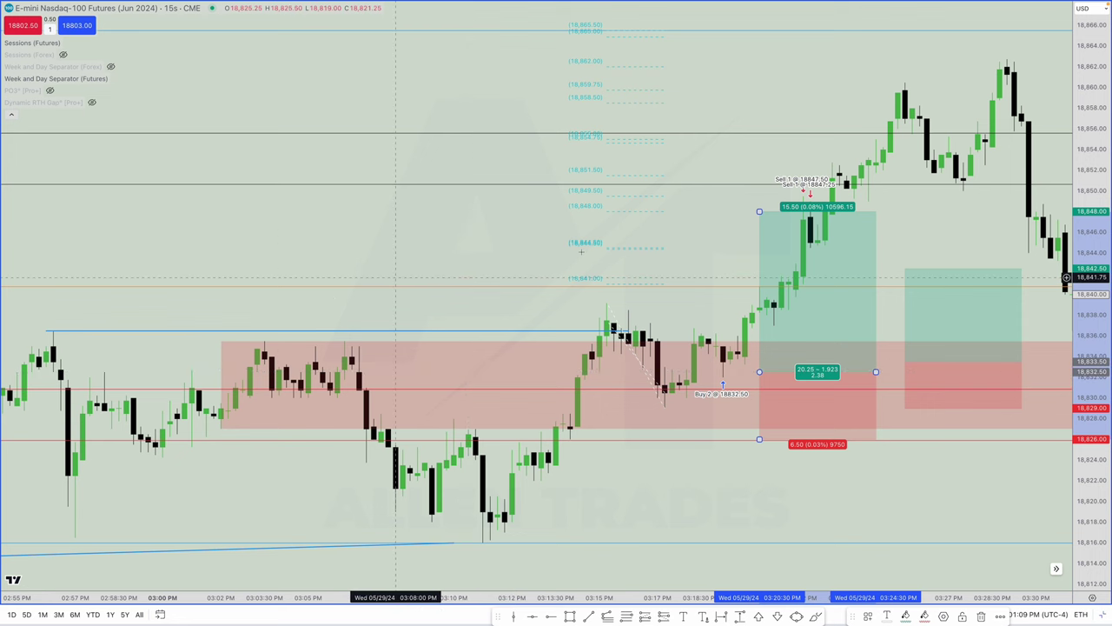
scroll(811, 224, "down", 1)
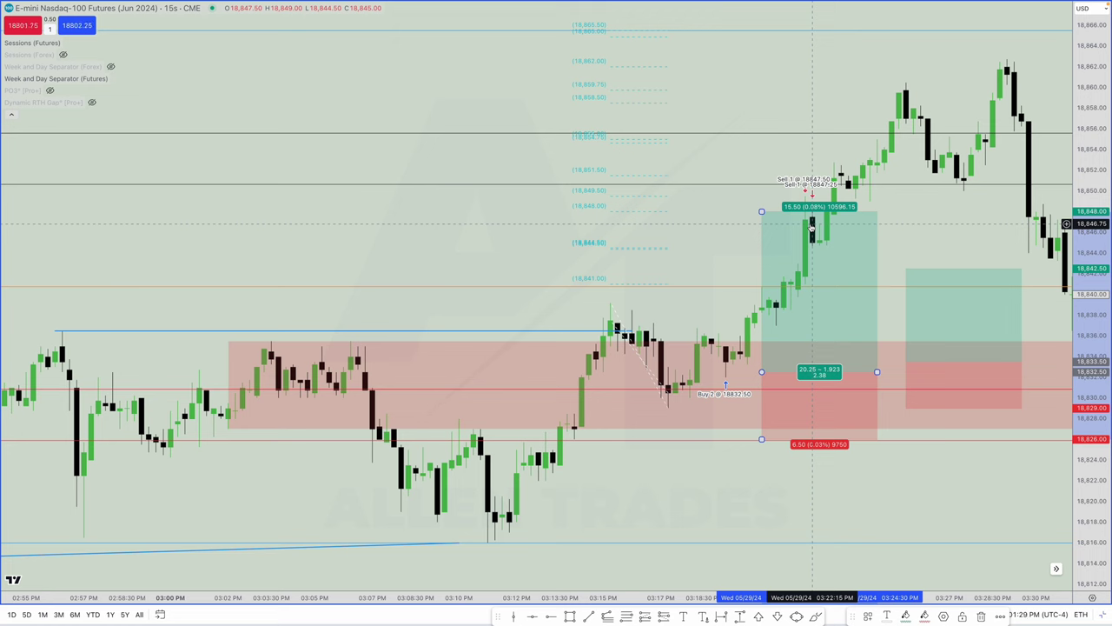
type("DXY")
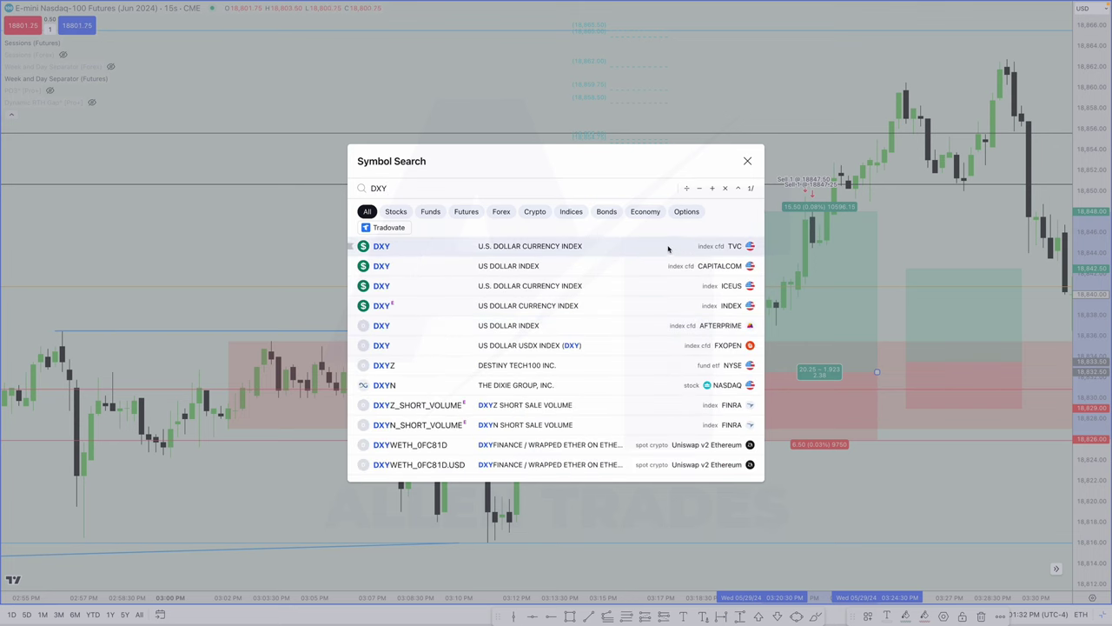
left_click(666, 249)
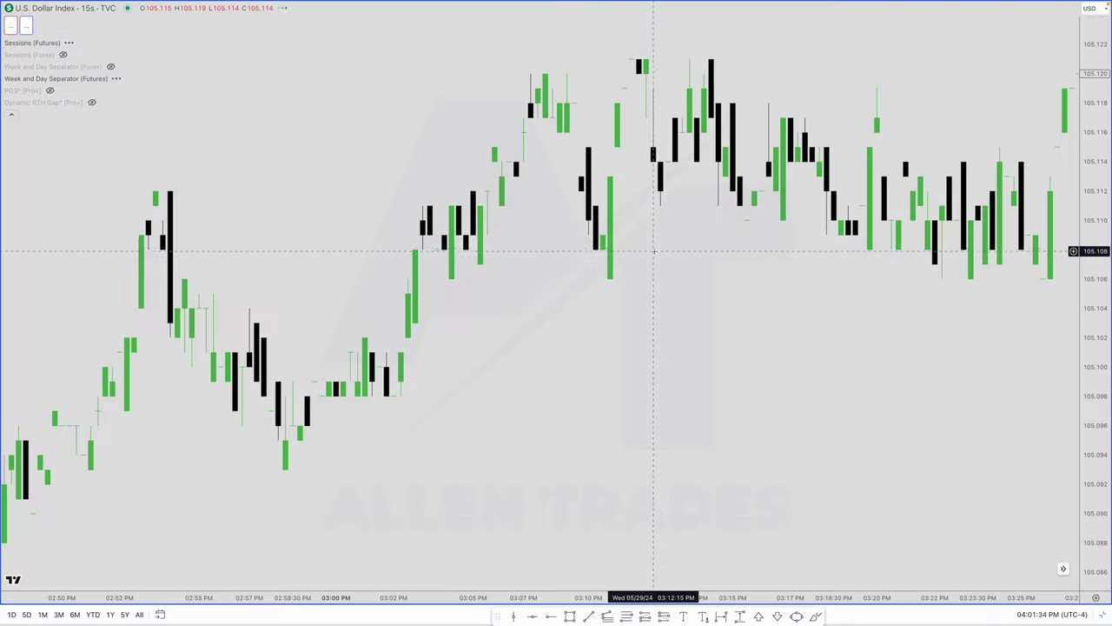
Step: Set the dollar index chart's interval to 1 day
scroll(652, 247, "down", 5)
type("1")
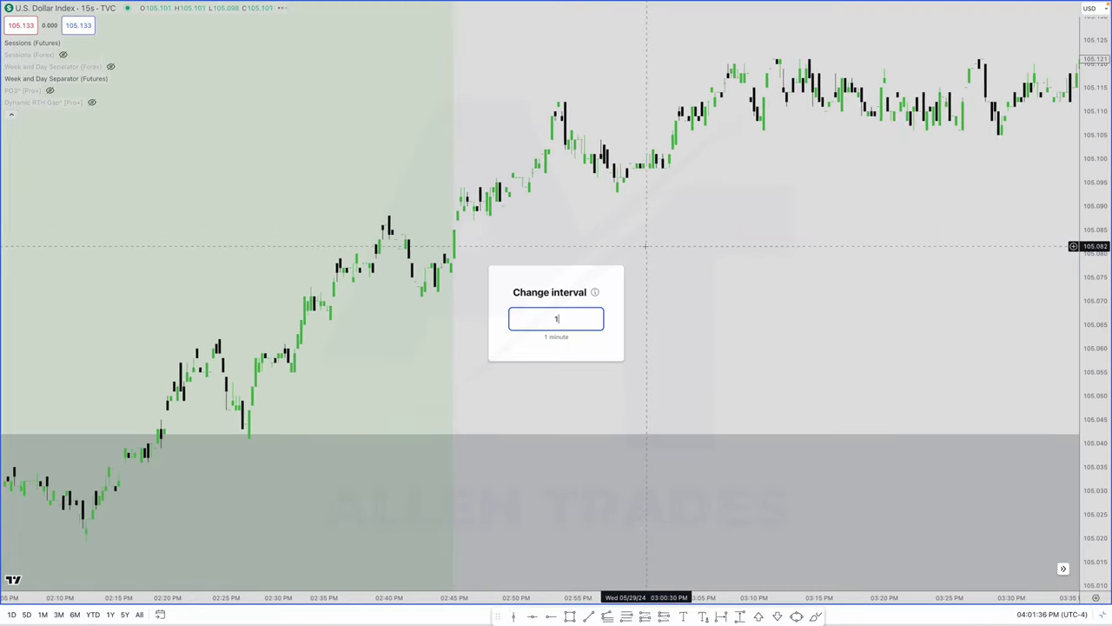
type("D")
key("Return")
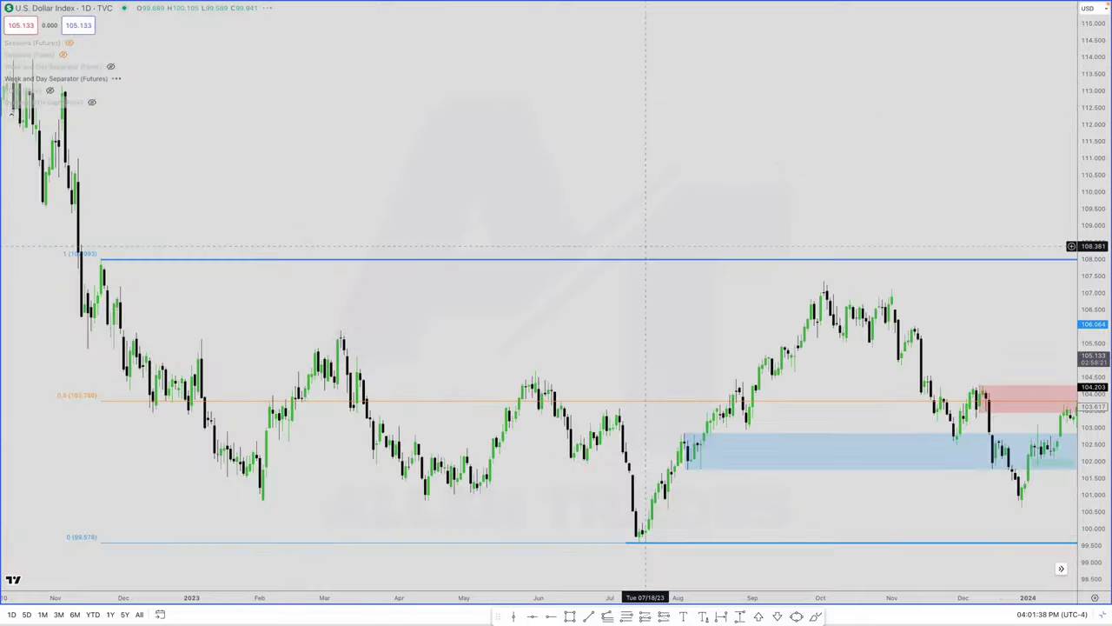
Step: Delete the Fibonacci retracement with its lower level at 104.335 beside the latest daily candles
scroll(644, 247, "up", 3)
scroll(686, 247, "up", 5)
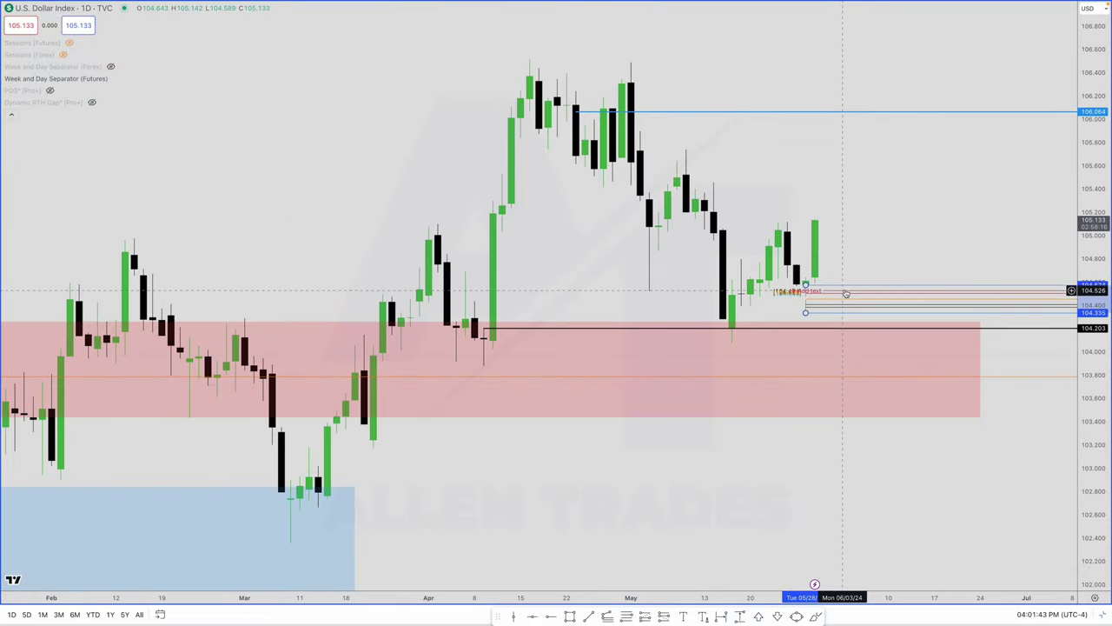
key("Delete")
Step: Collapse the indicator list on the daily chart
scroll(841, 295, "down", 5)
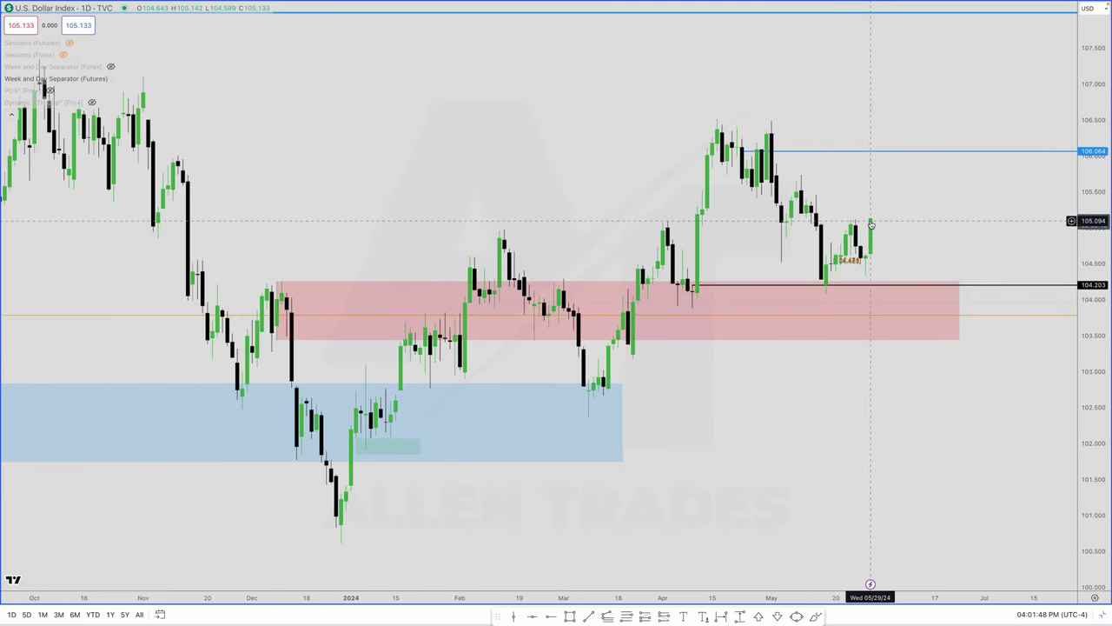
scroll(870, 224, "down", 5)
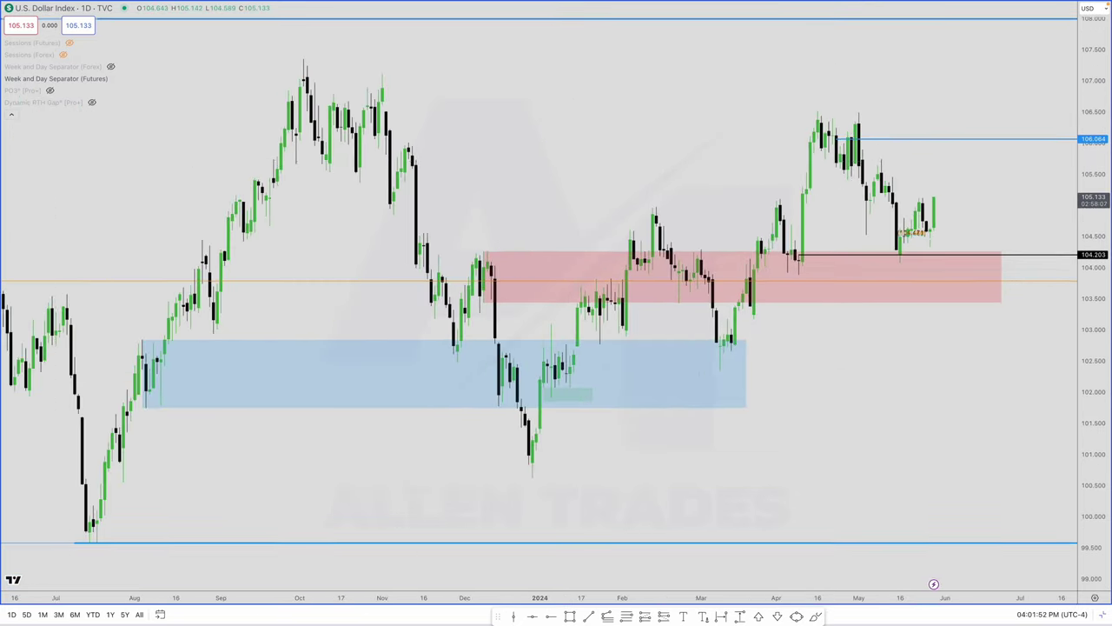
left_click(12, 114)
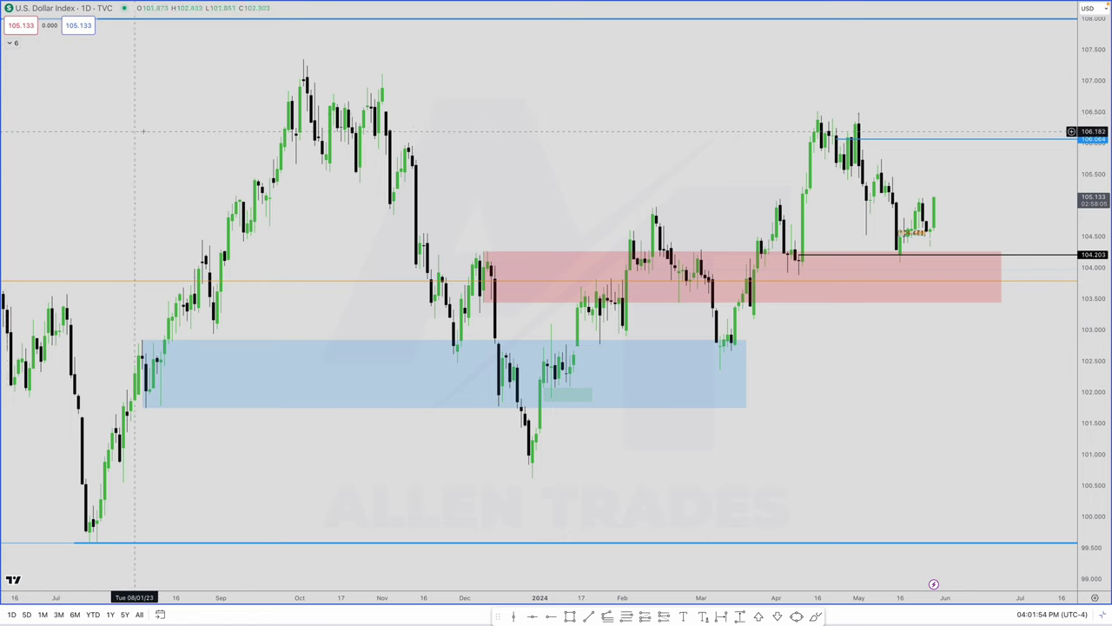
Step: Extend the right edge of the blue rectangle between 102.843 and 101.742 to Tue 03/26/24
scroll(148, 137, "down", 5)
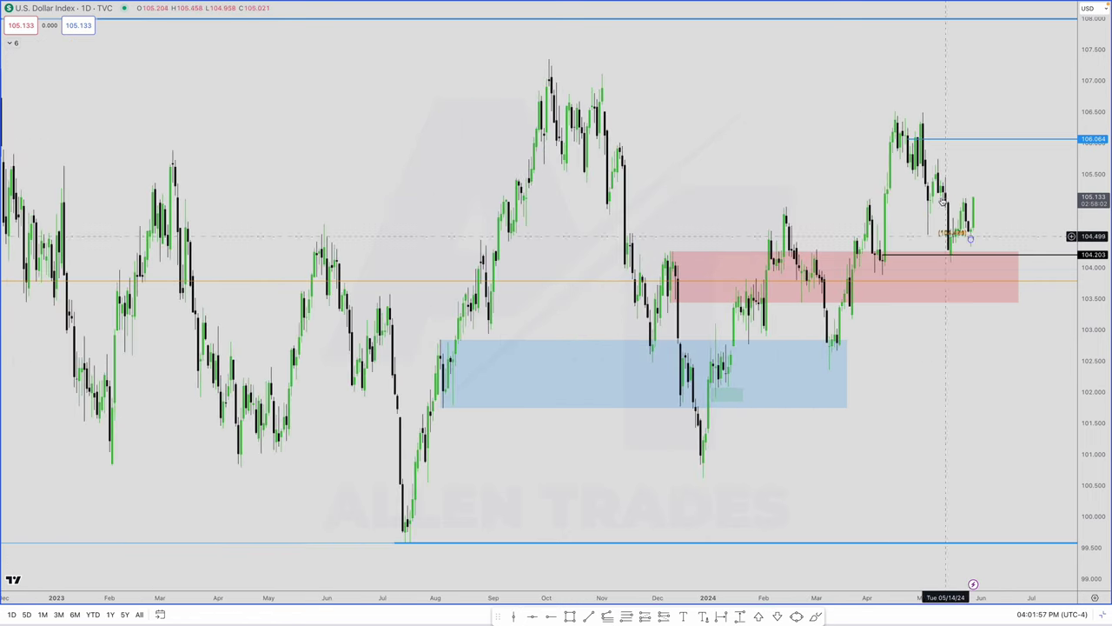
scroll(907, 165, "up", 2)
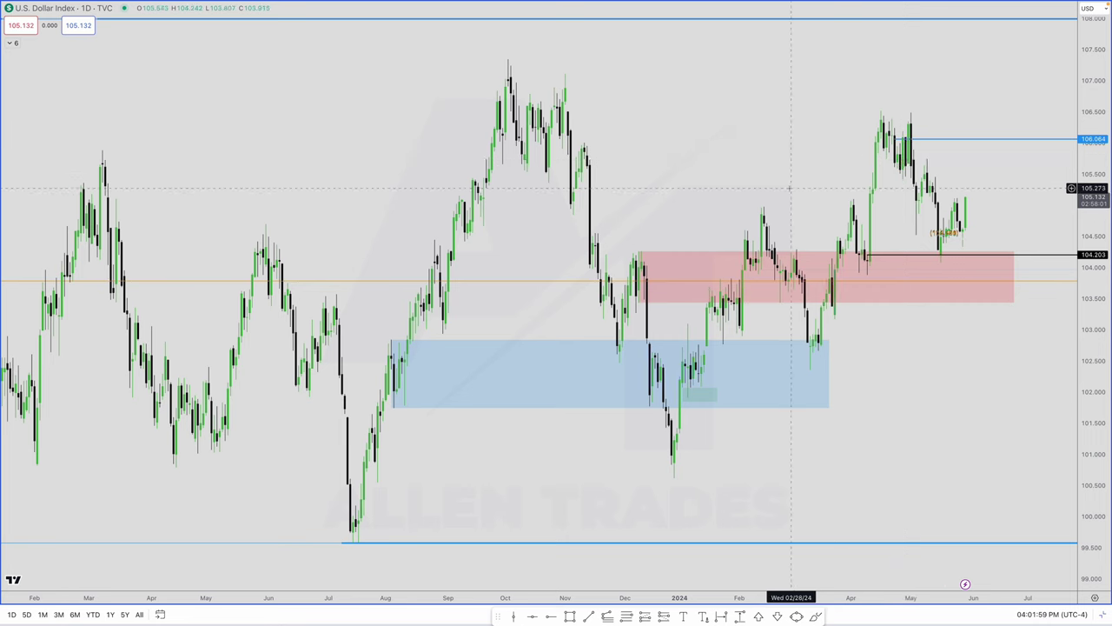
scroll(789, 188, "up", 3)
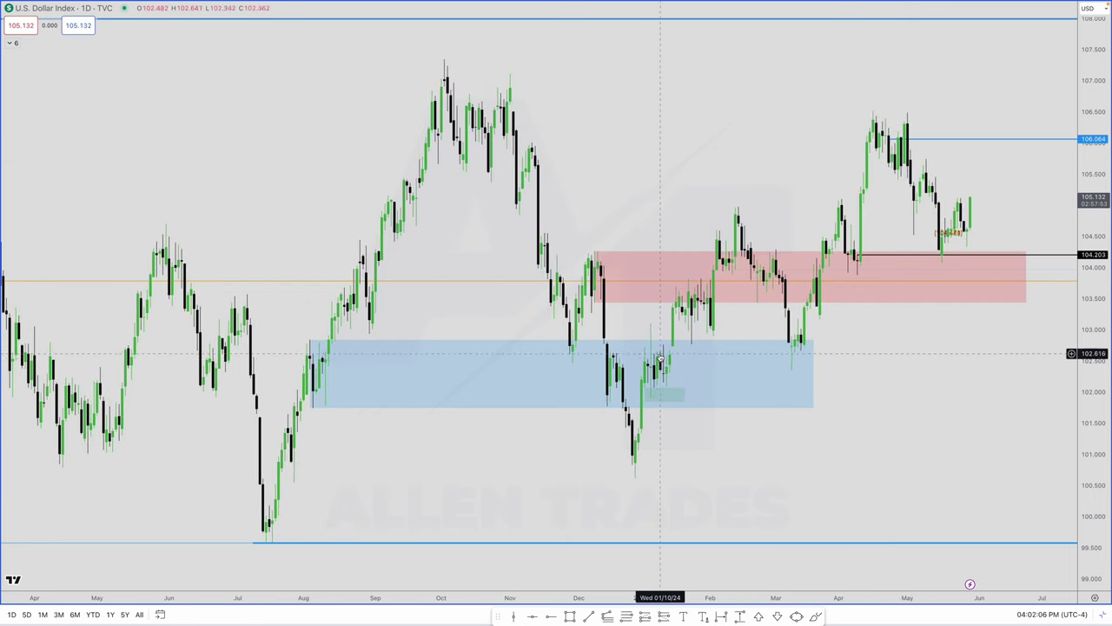
left_click(645, 388)
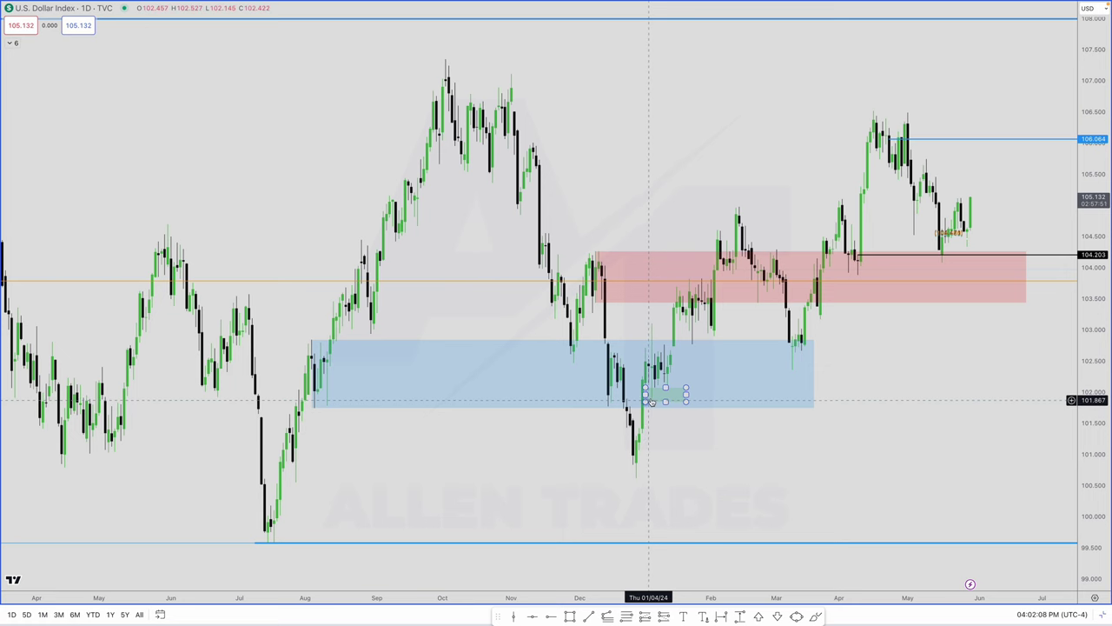
scroll(663, 379, "left", 1)
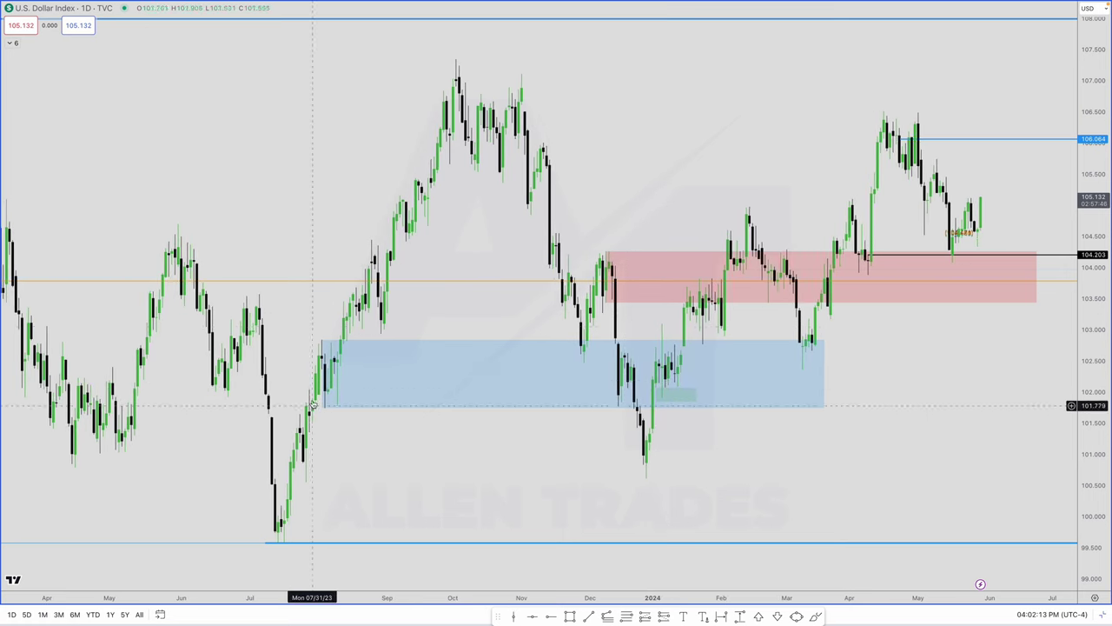
scroll(318, 348, "up", 1)
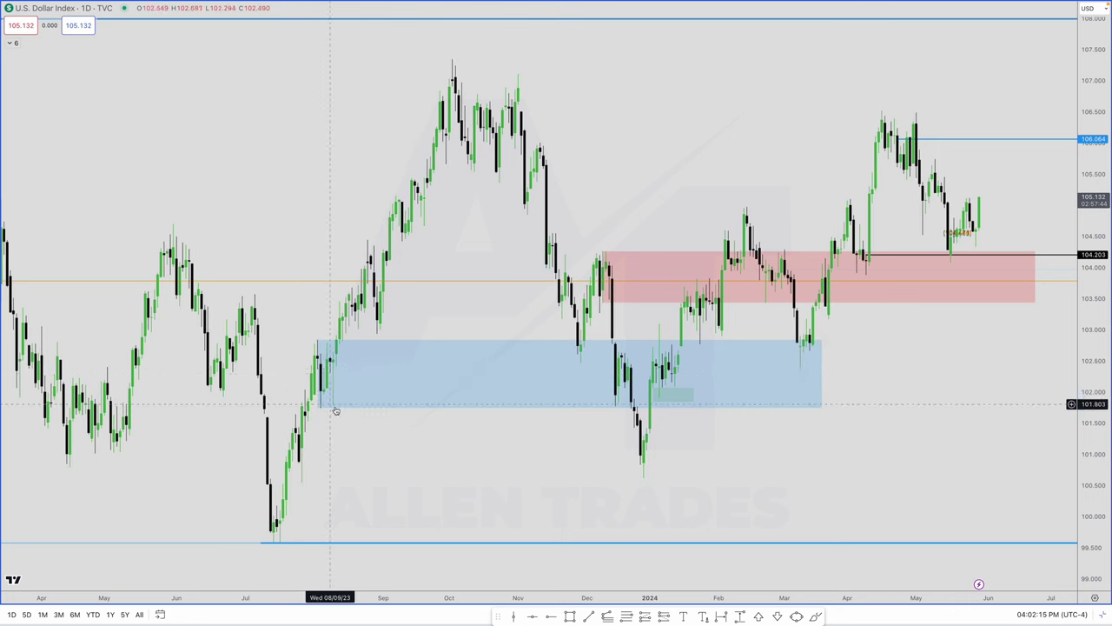
left_click(820, 374)
left_click_drag(820, 373, 836, 374)
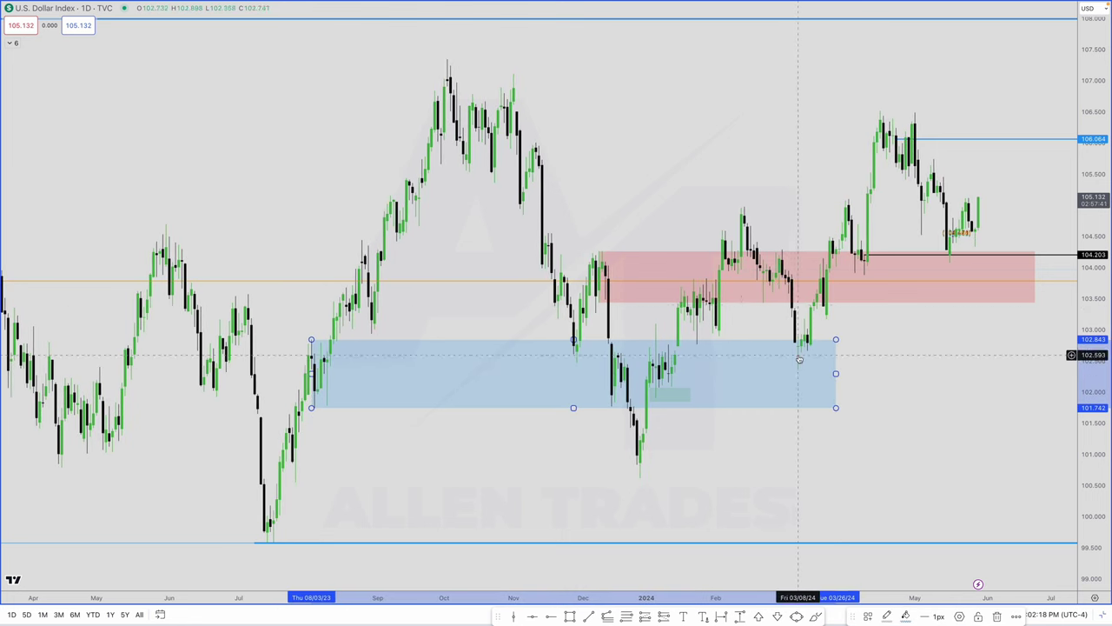
Step: Draw a rectangle between 105.458 and 104.283 from 05/14/24 to 06/27/24 and apply the blue style to it
scroll(693, 335, "down", 3)
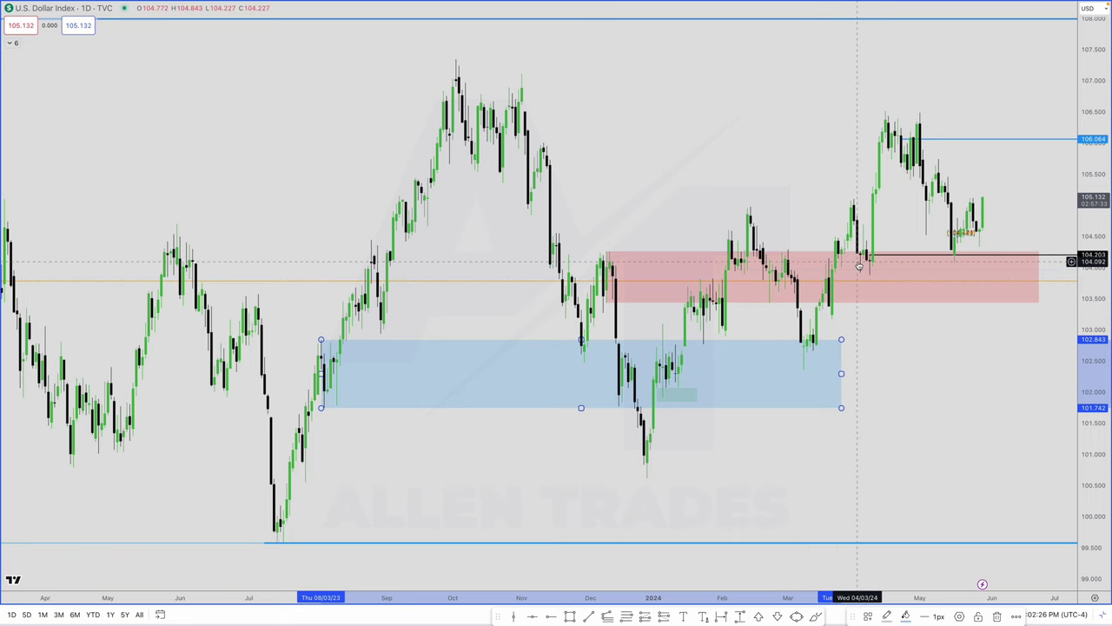
left_click(957, 253)
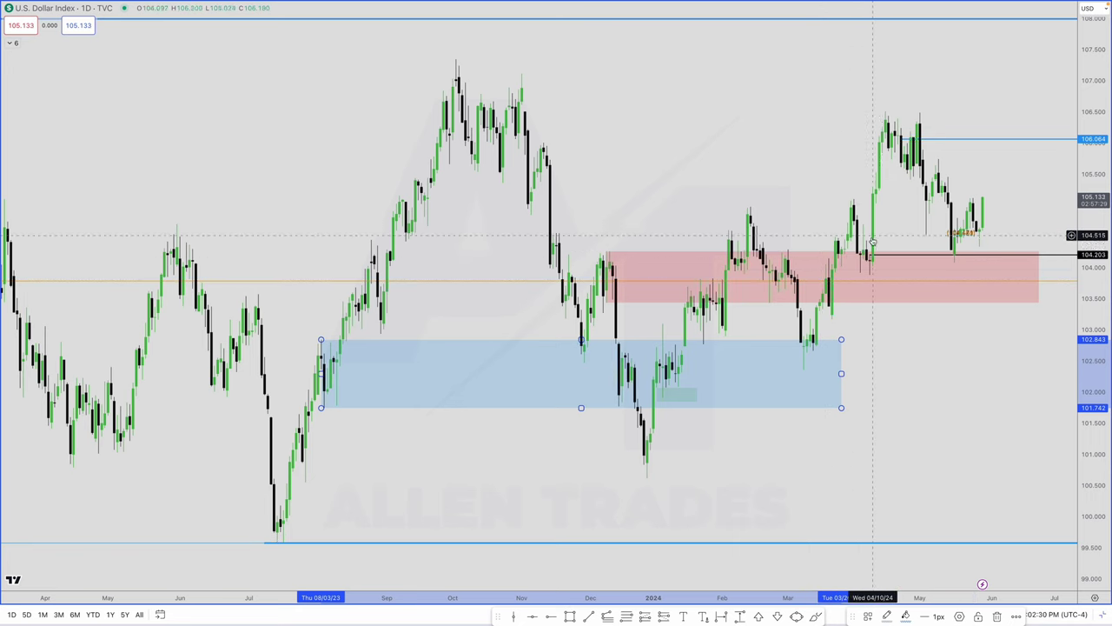
scroll(928, 233, "up", 3)
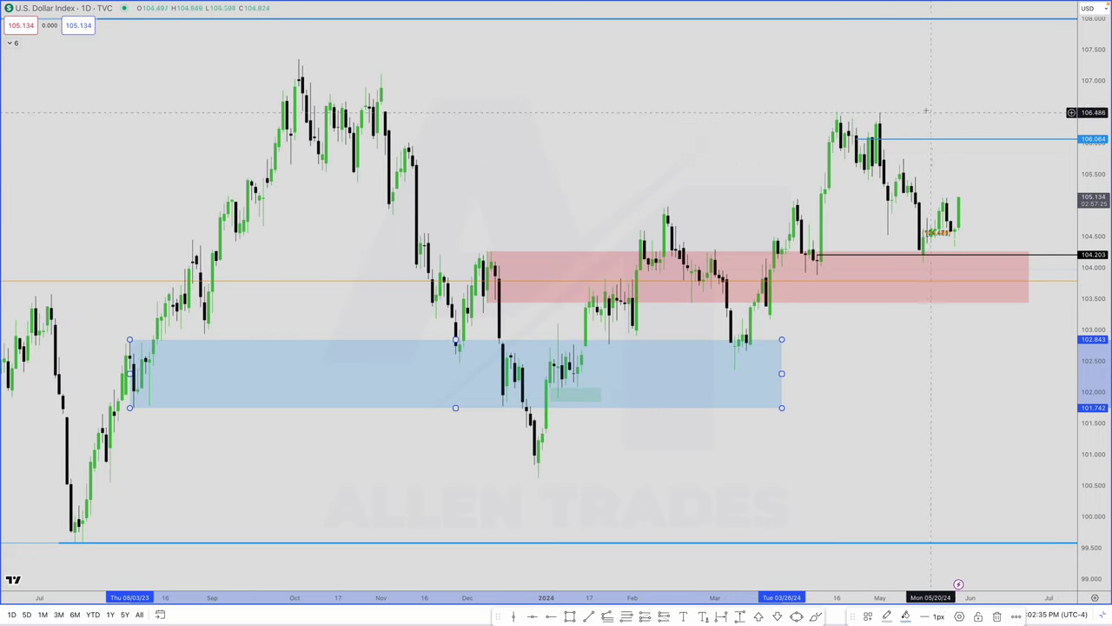
scroll(873, 146, "up", 2)
key("alt+shift+r")
left_click(896, 279)
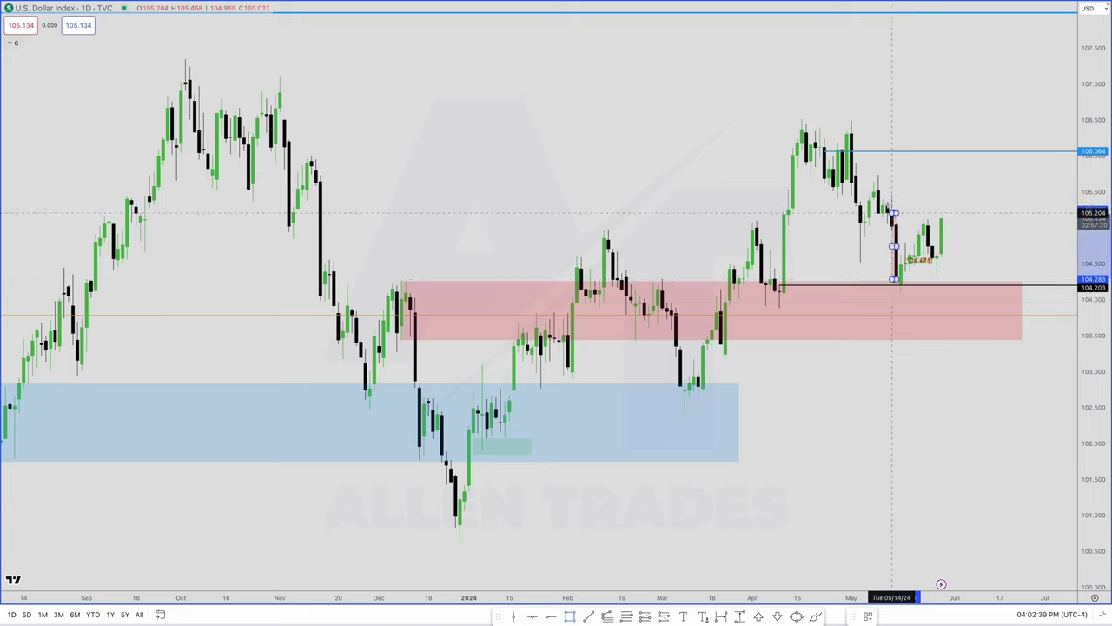
left_click_drag(893, 237, 1036, 237)
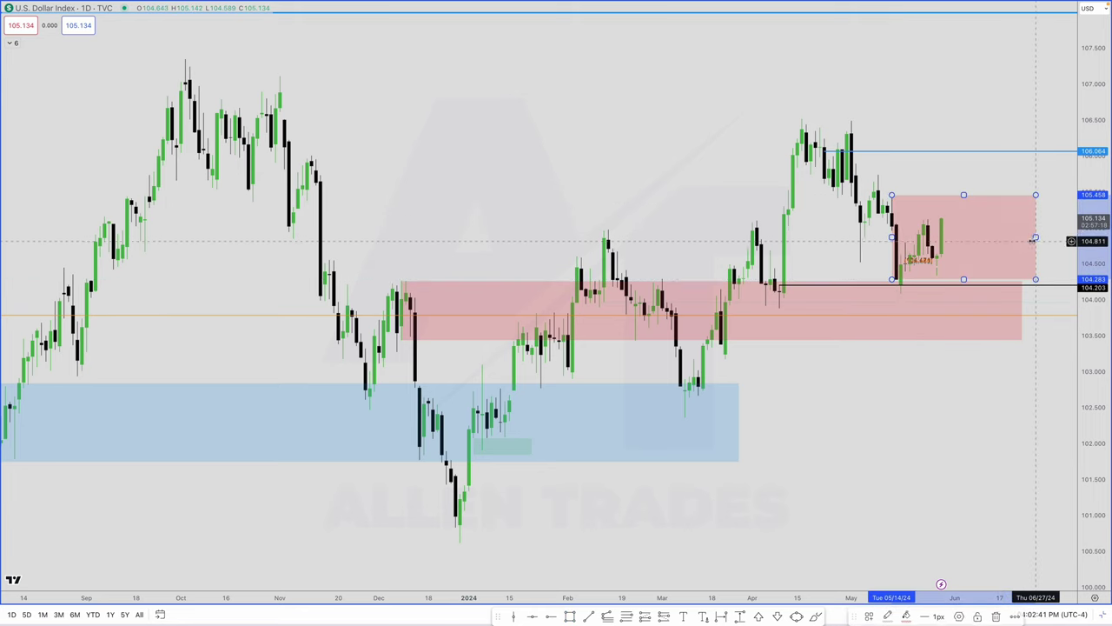
left_click(867, 615)
left_click(899, 565)
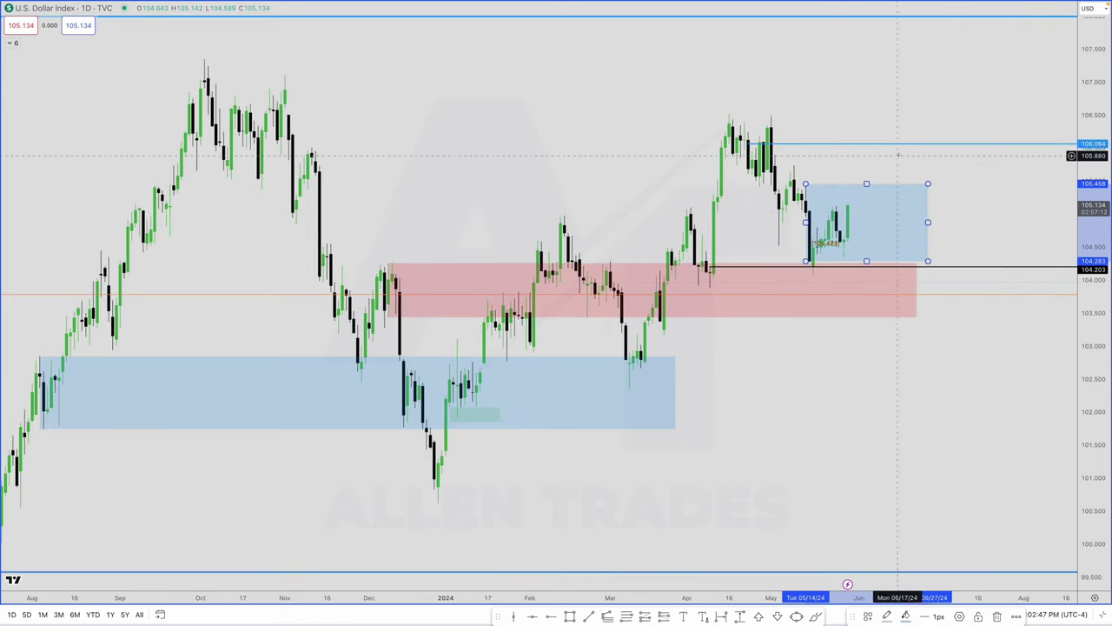
Step: Set the dollar index chart's interval to 5 minutes
scroll(817, 130, "down", 3)
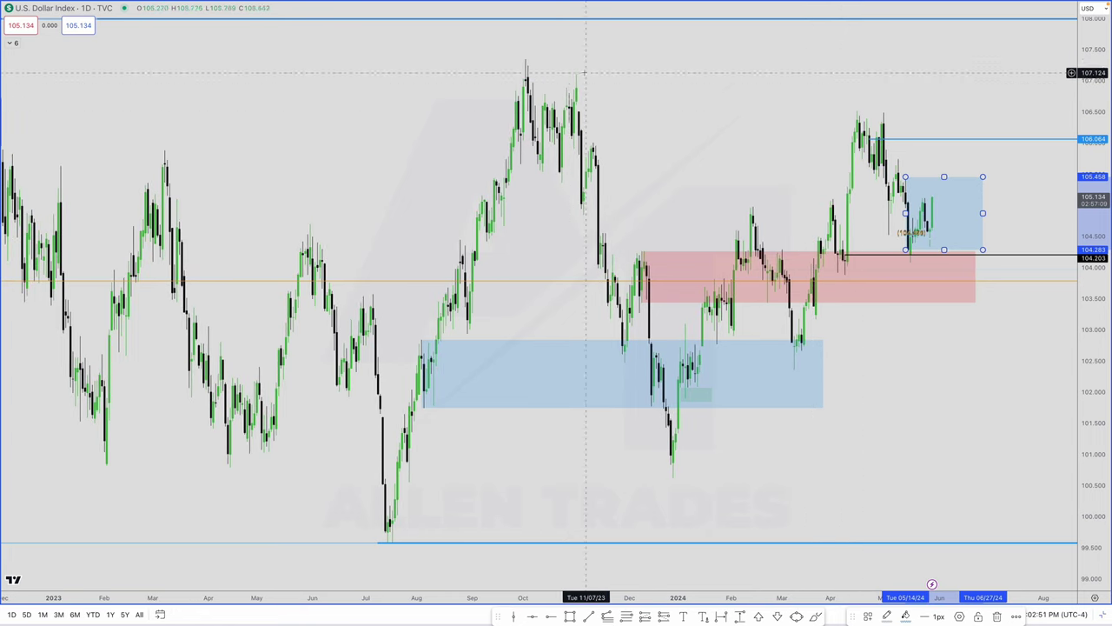
scroll(629, 83, "up", 1)
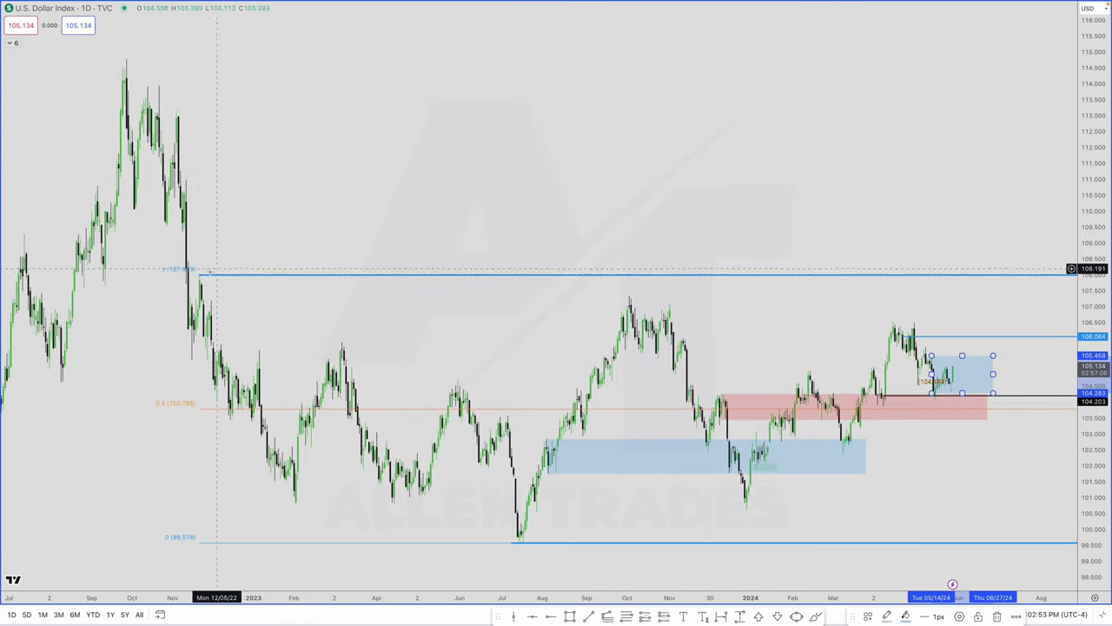
scroll(180, 239, "up", 1)
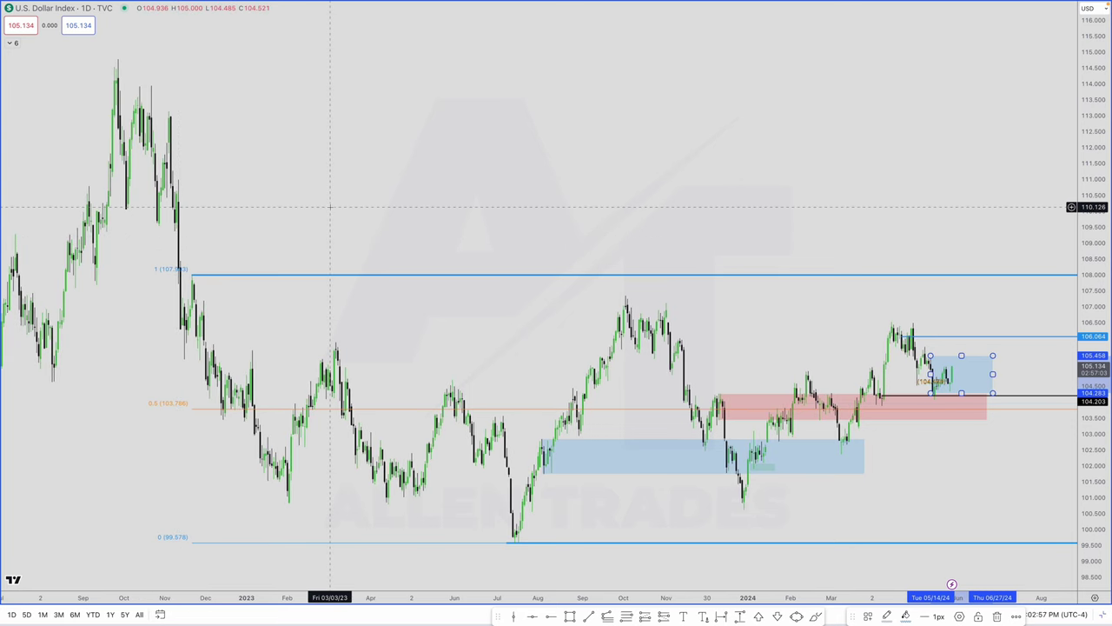
scroll(652, 202, "up", 6)
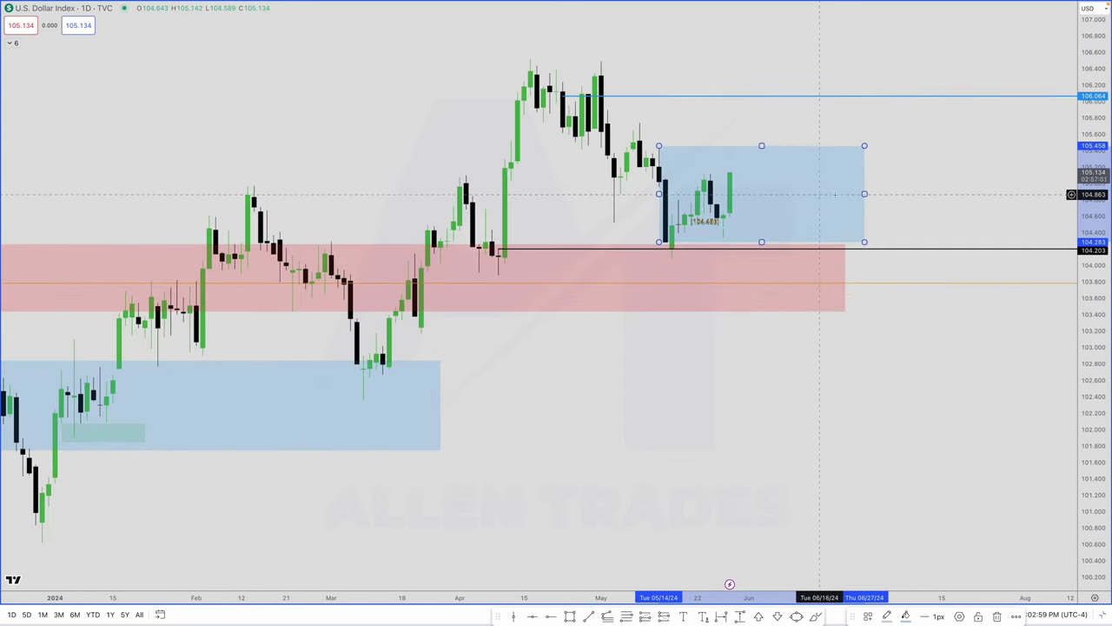
type("1")
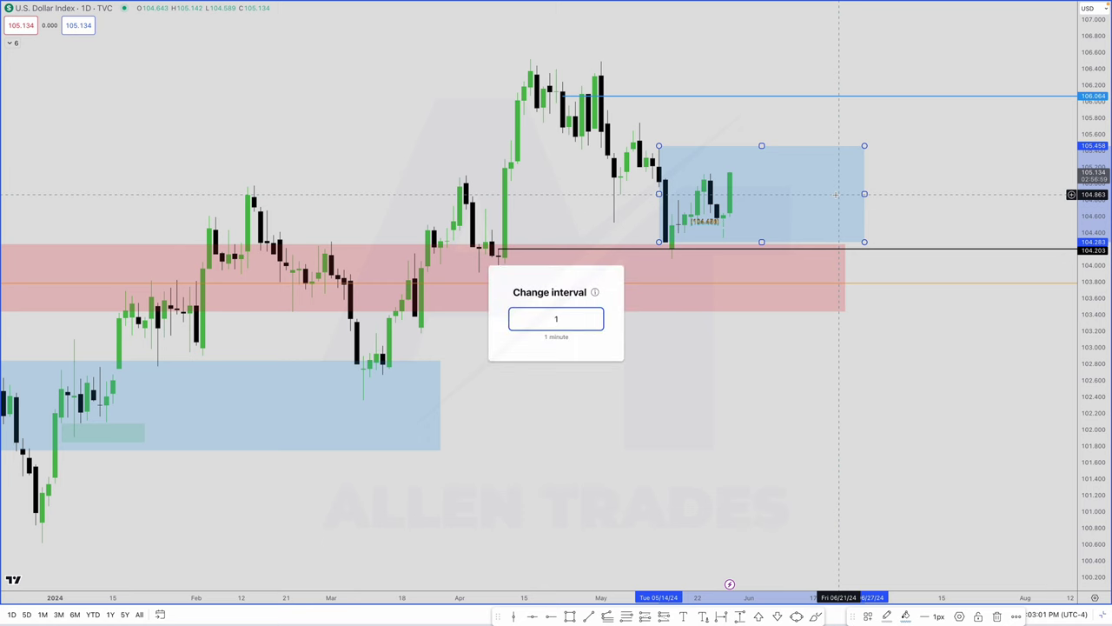
key("Return")
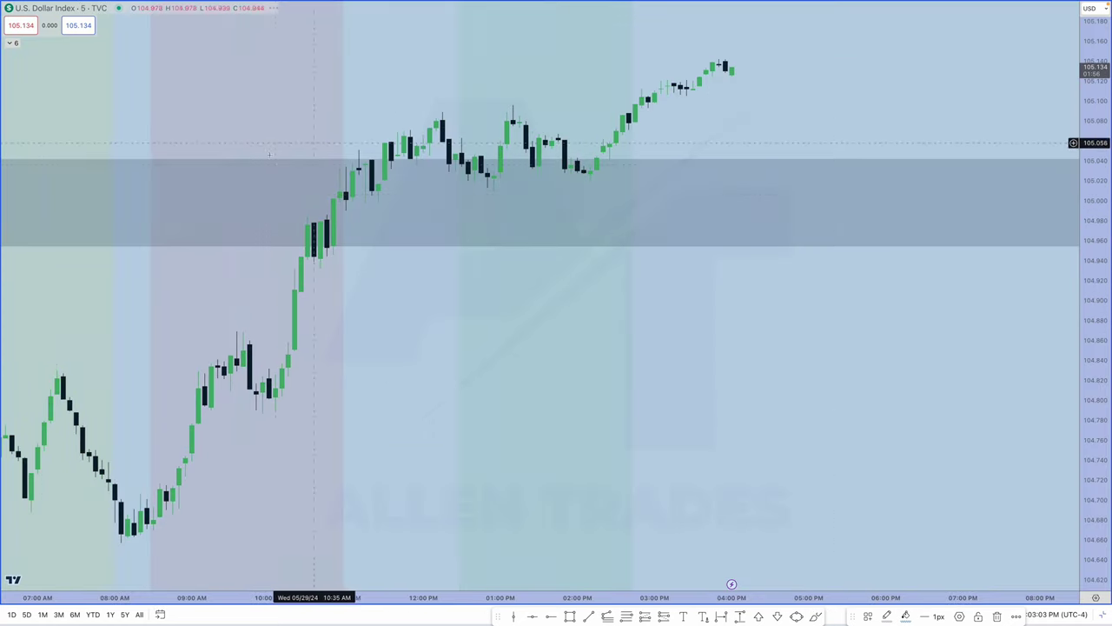
Step: Return the chart to the 1-day interval and delete the blue rectangle between 105.458 and 104.283
type("1")
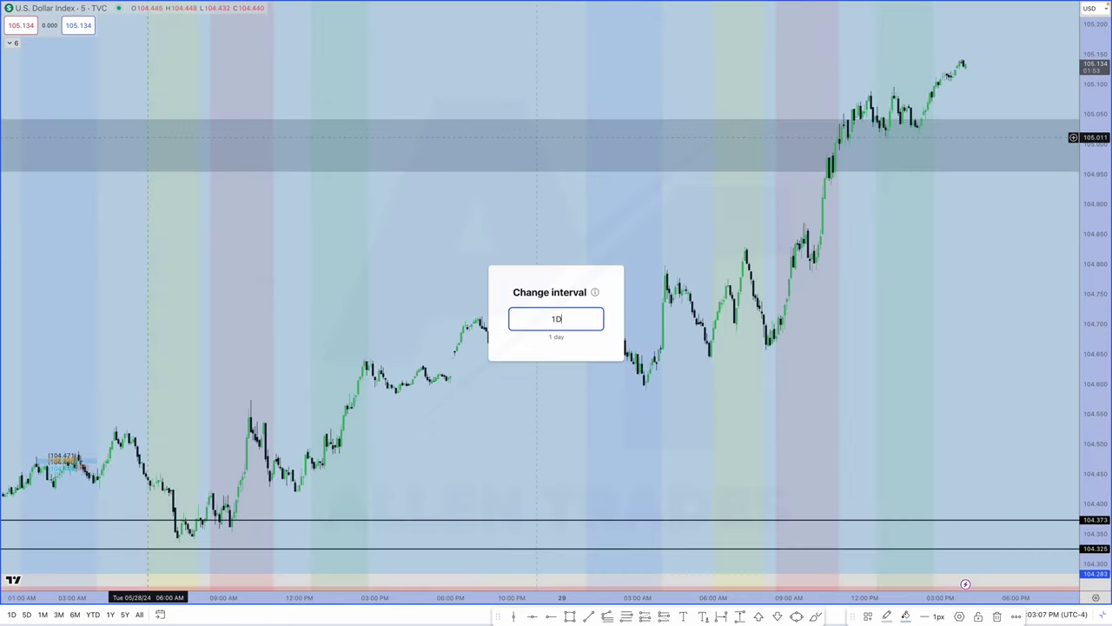
type("D")
key("Return")
scroll(508, 187, "up", 5)
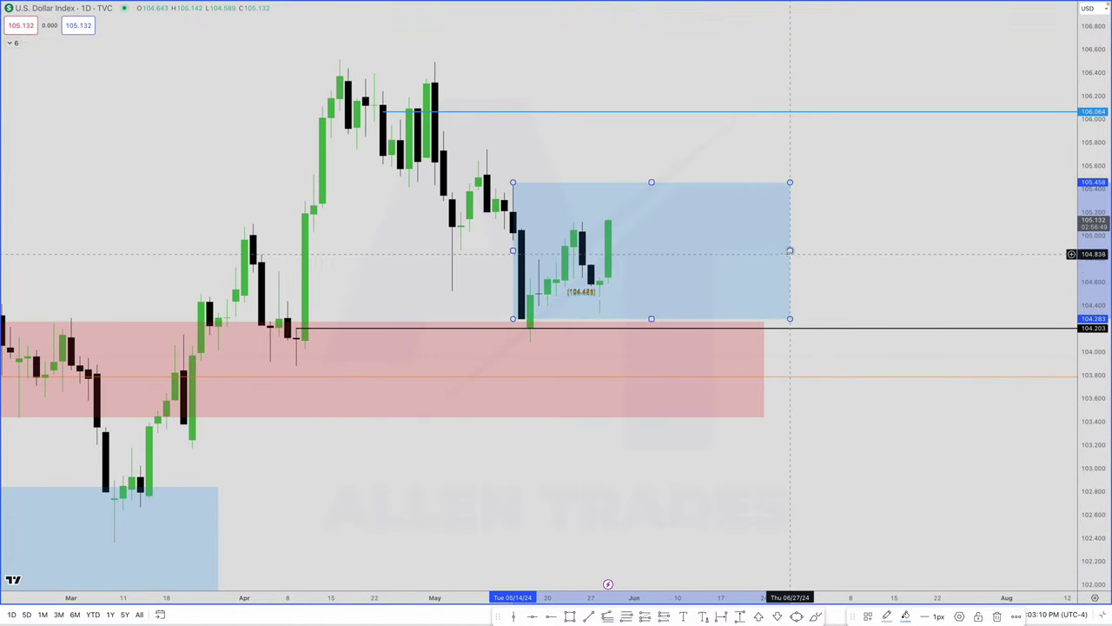
scroll(790, 252, "up", 1)
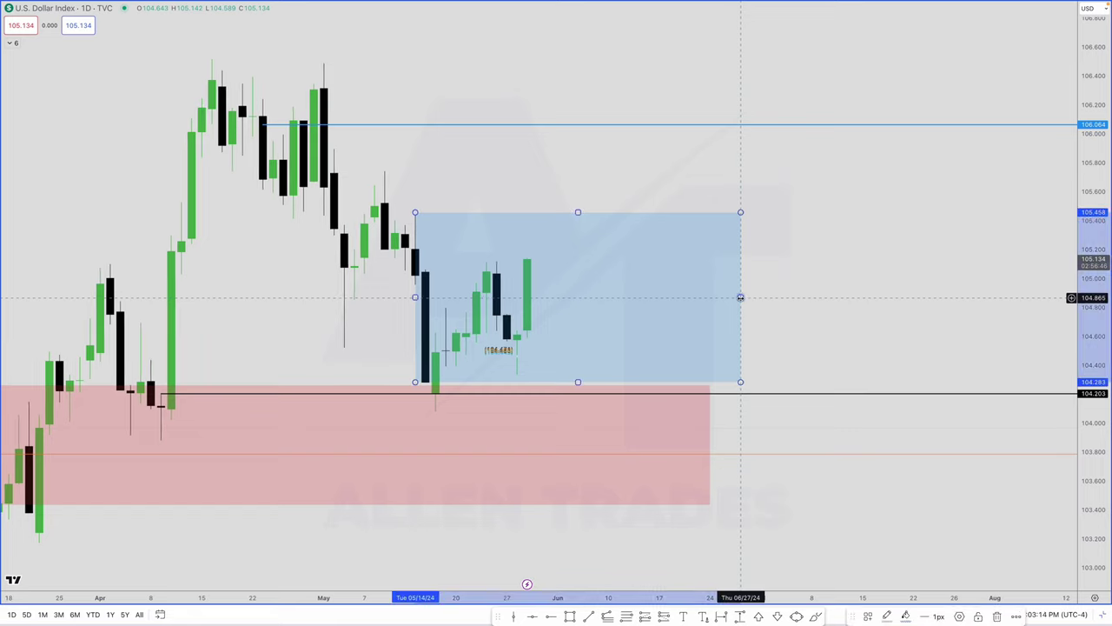
key("Delete")
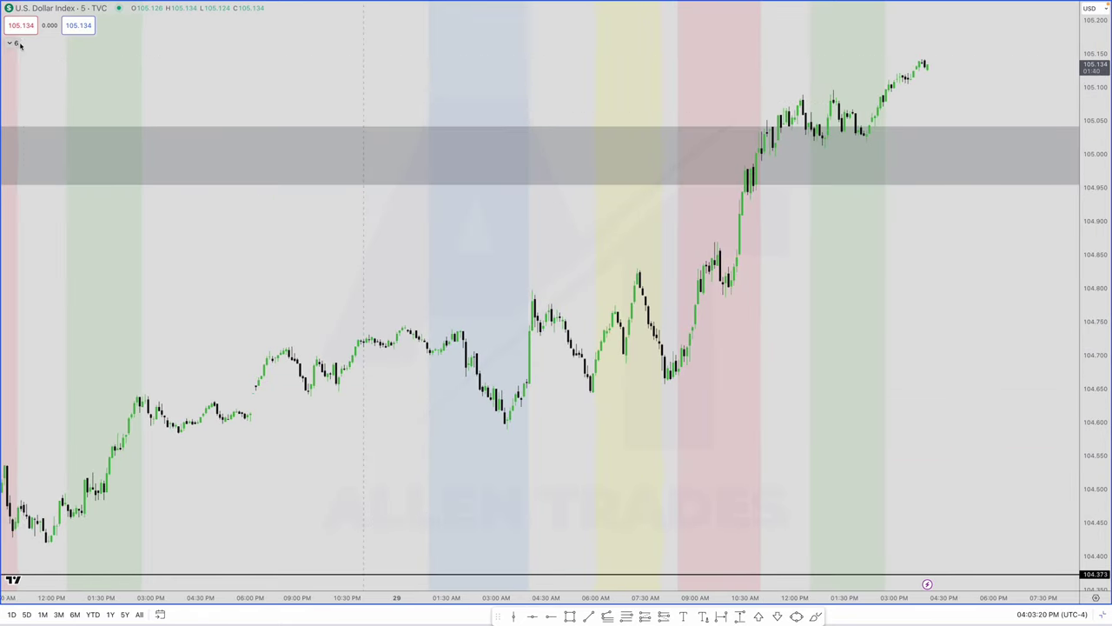
Step: Show the Forex Sessions and Week and Day Separator indicators and hide their Futures versions
left_click(19, 44)
left_click(64, 55)
left_click(69, 42)
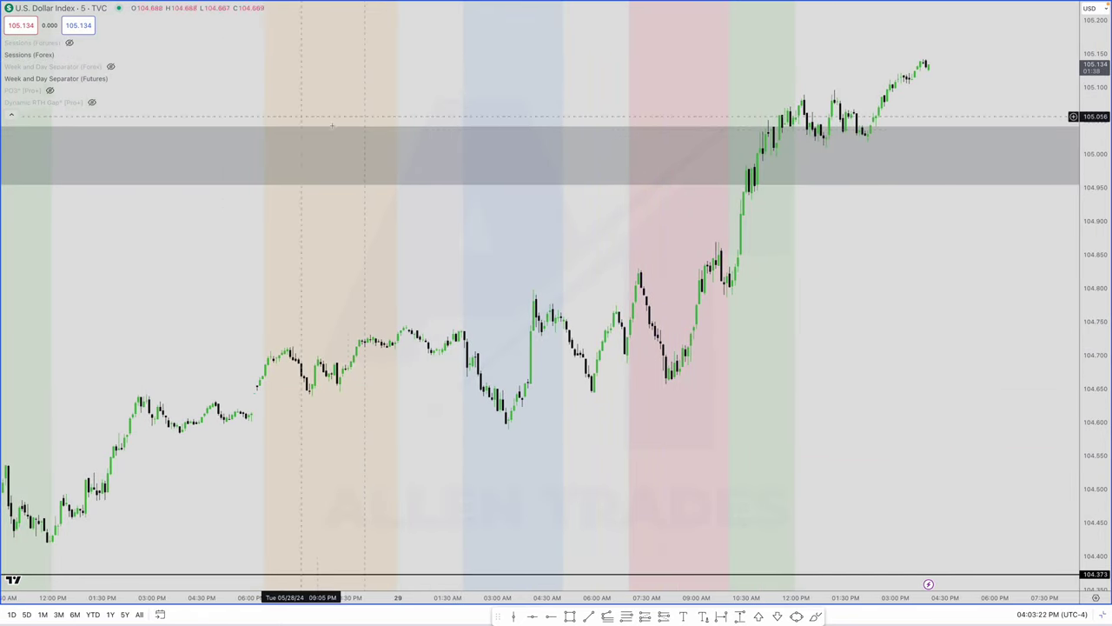
left_click(115, 79)
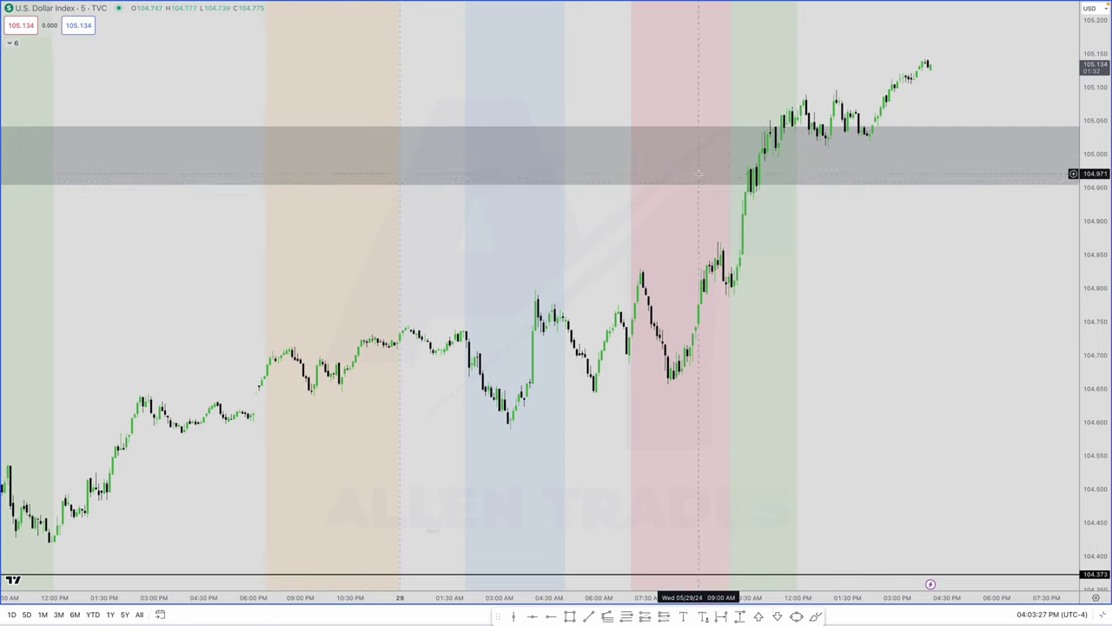
Step: Mark the 05/28/24 06:00 PM gap with a blue rectangle between 104.653 and 104.613, extended to 05/29/24 12:05 PM
scroll(698, 174, "left", 5)
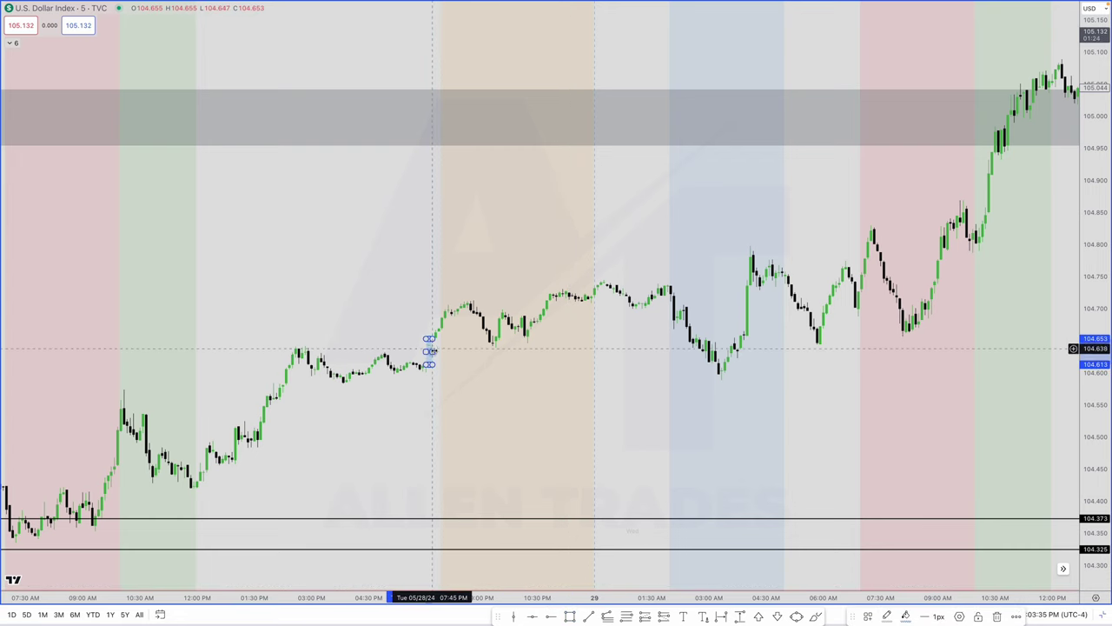
left_click_drag(429, 352, 1054, 428)
scroll(744, 418, "up", 3)
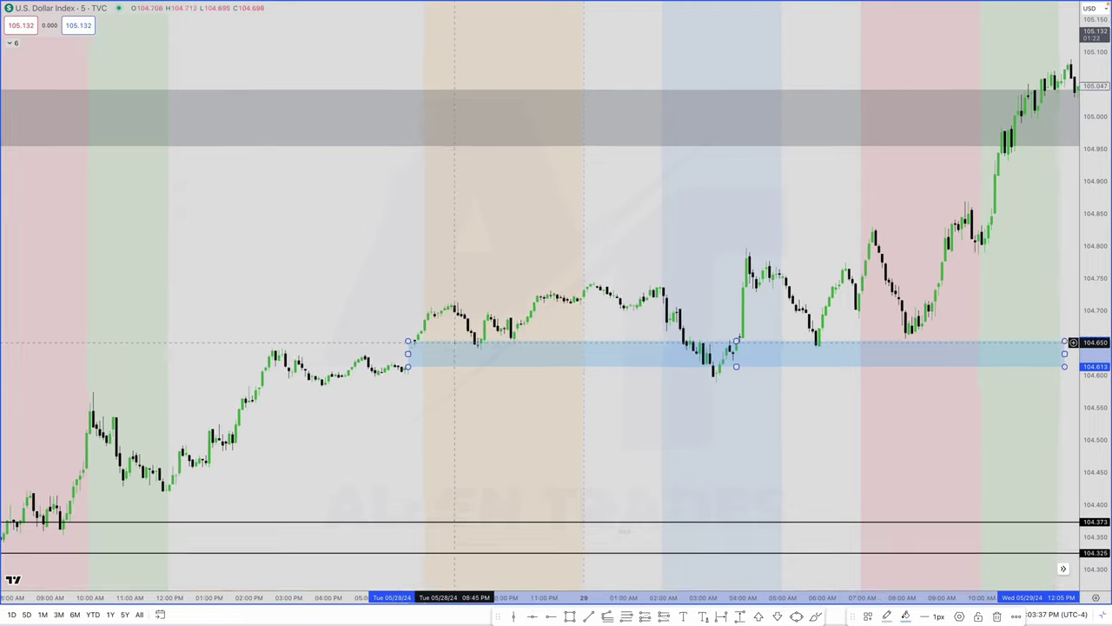
scroll(744, 418, "up", 1)
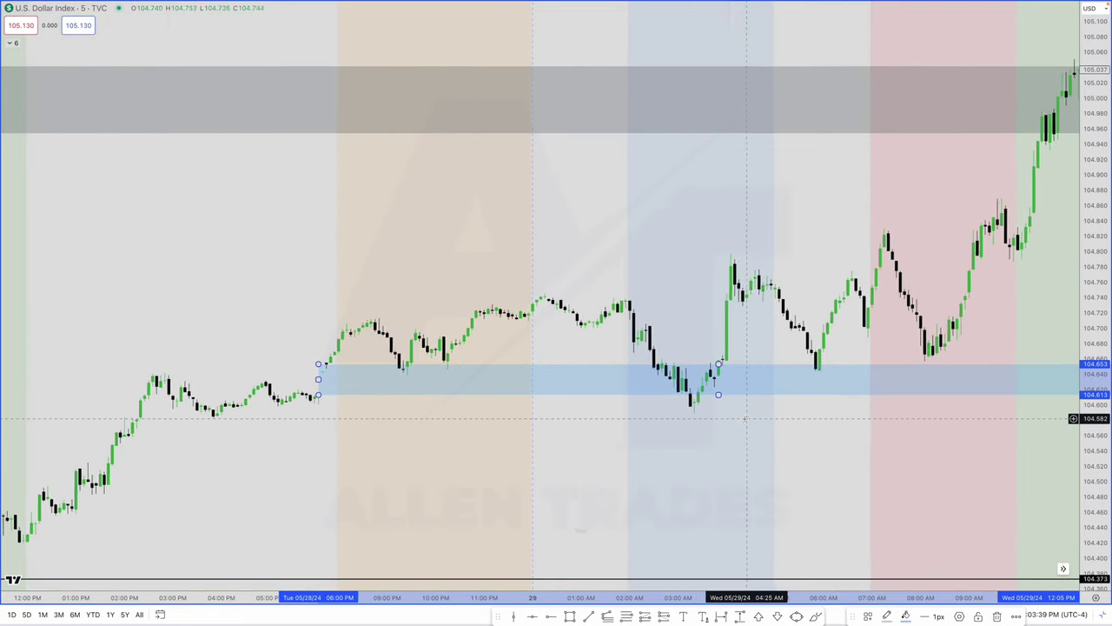
scroll(745, 418, "down", 3)
scroll(744, 418, "up", 2)
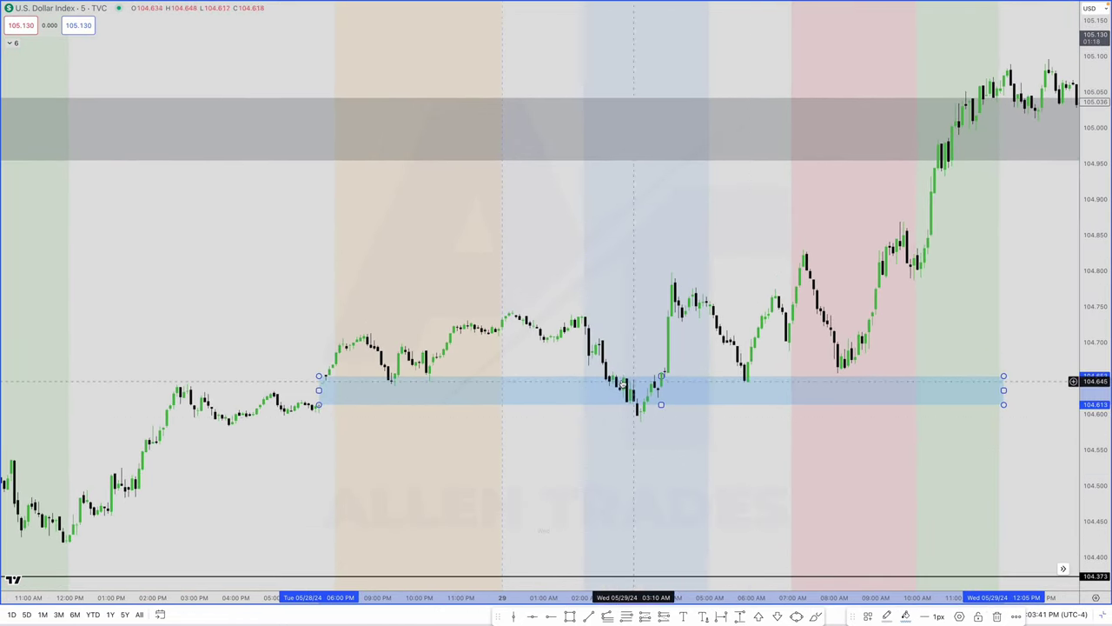
Step: Draw a horizontal ray at 104.639 from the 05/28/24 09:25 PM low and apply the LQ drawing template
scroll(634, 472, "right", 1)
scroll(641, 469, "left", 2)
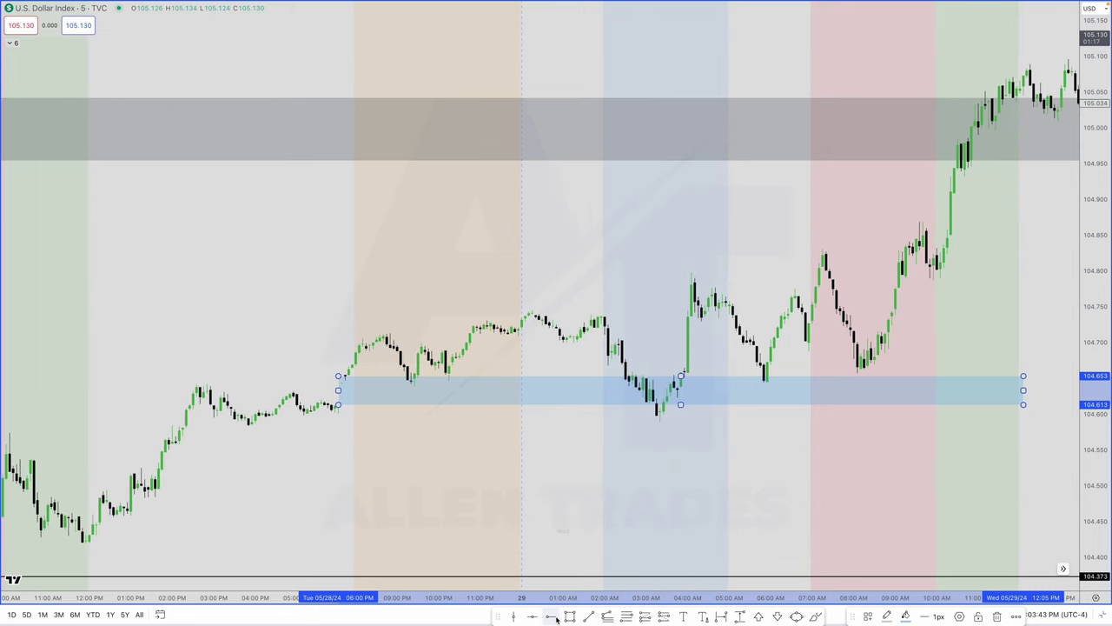
left_click(867, 616)
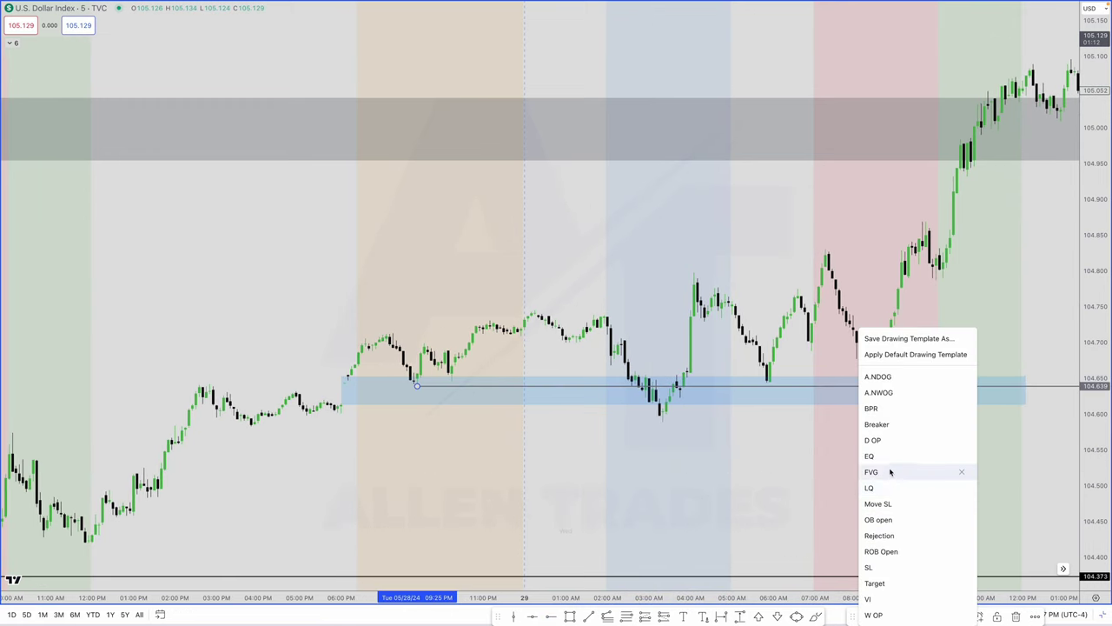
left_click(879, 494)
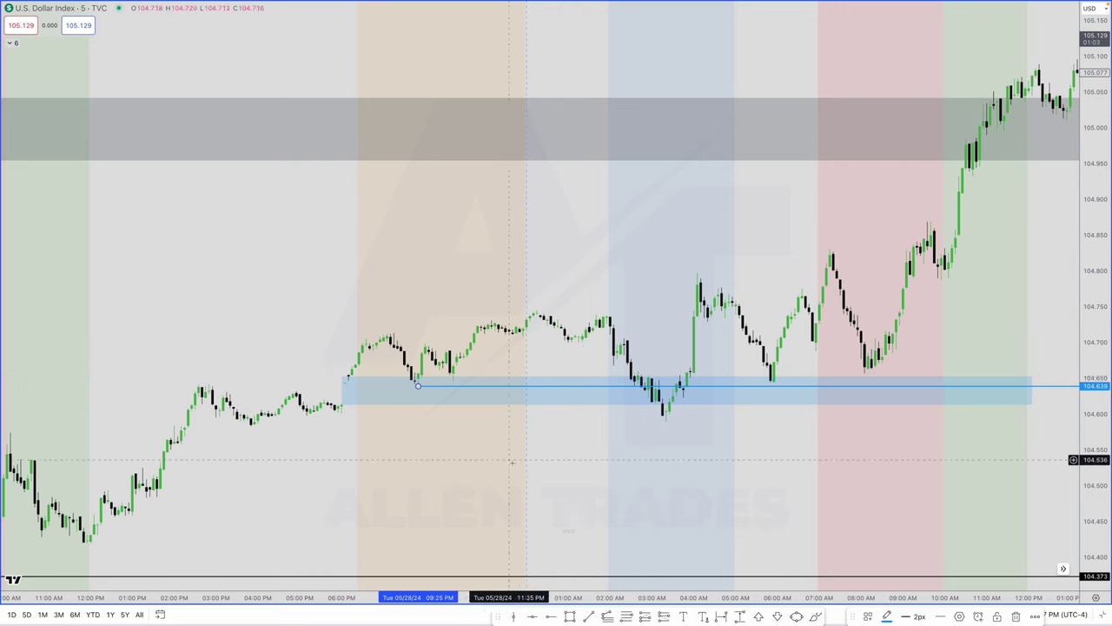
Step: Restyle the gap rectangle between 104.653 and 104.613 in gray with a saved drawing template
left_click(495, 407)
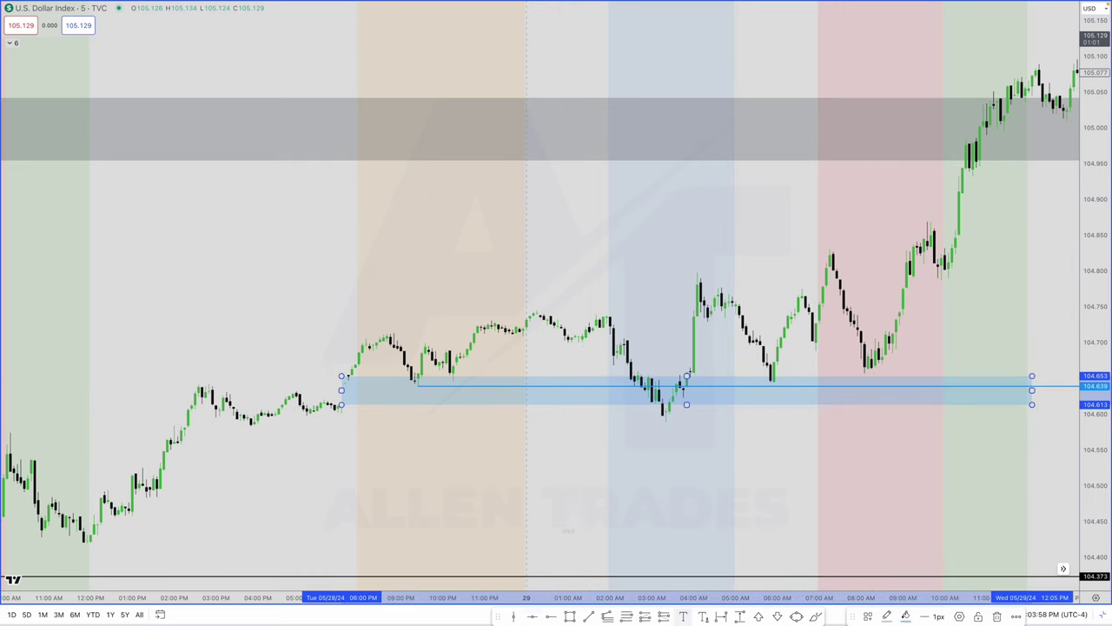
left_click(758, 616)
left_click(894, 519)
left_click(666, 407)
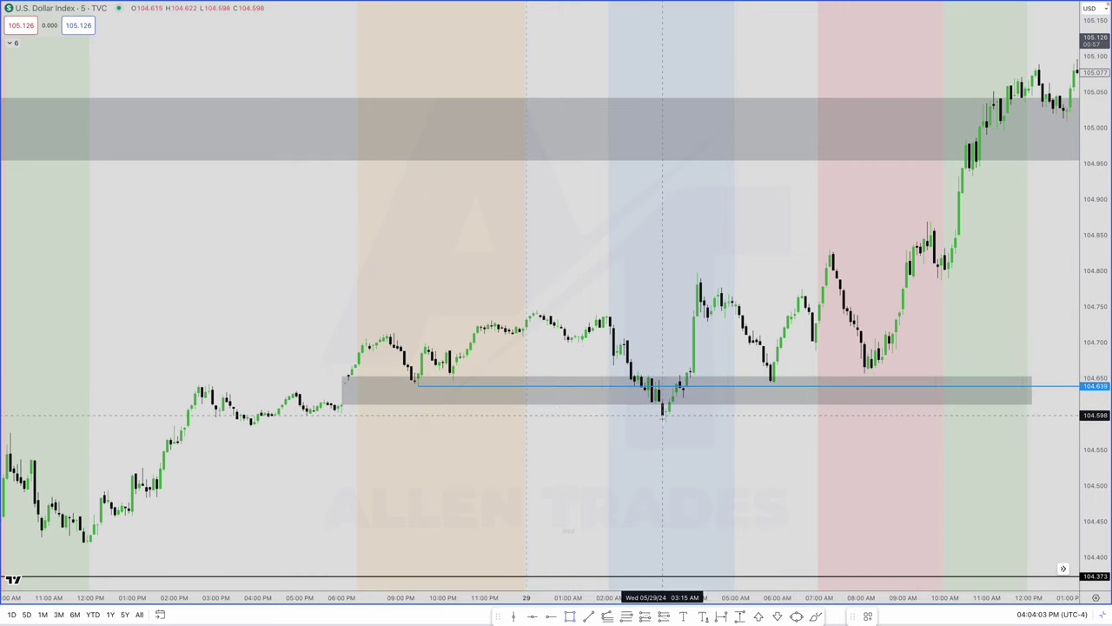
Step: Draw a rectangle between 104.648 and 104.598 from 05/29/24 03:10 AM and extend it to 08:45 AM
mouse_move(663, 414)
left_mouse_down()
mouse_move(660, 380)
mouse_move(857, 401)
left_mouse_up()
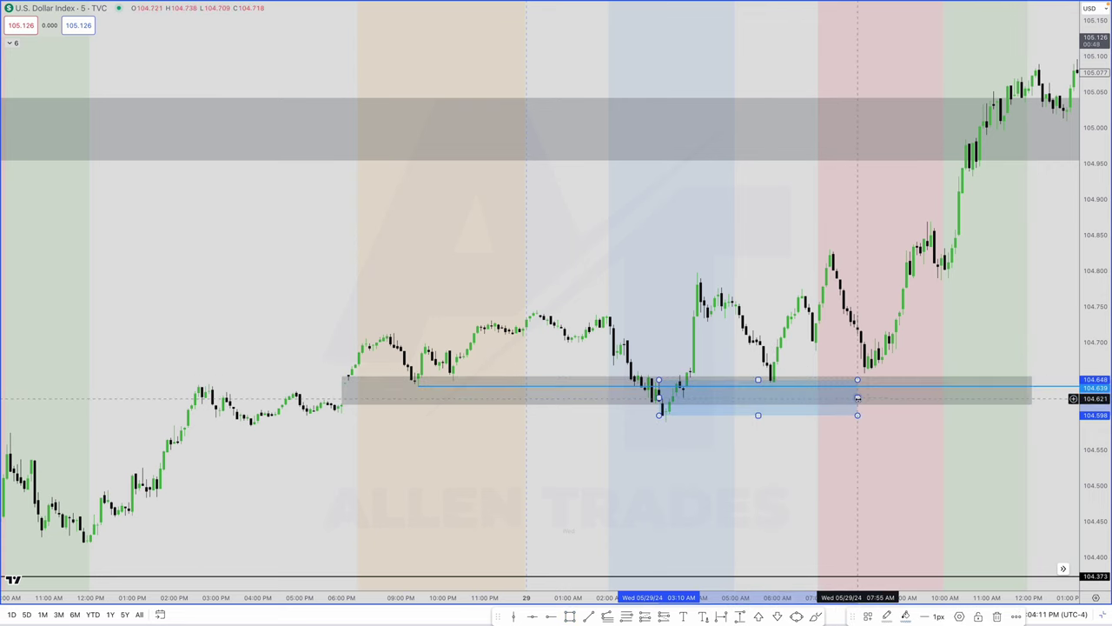
left_click_drag(858, 398, 893, 398)
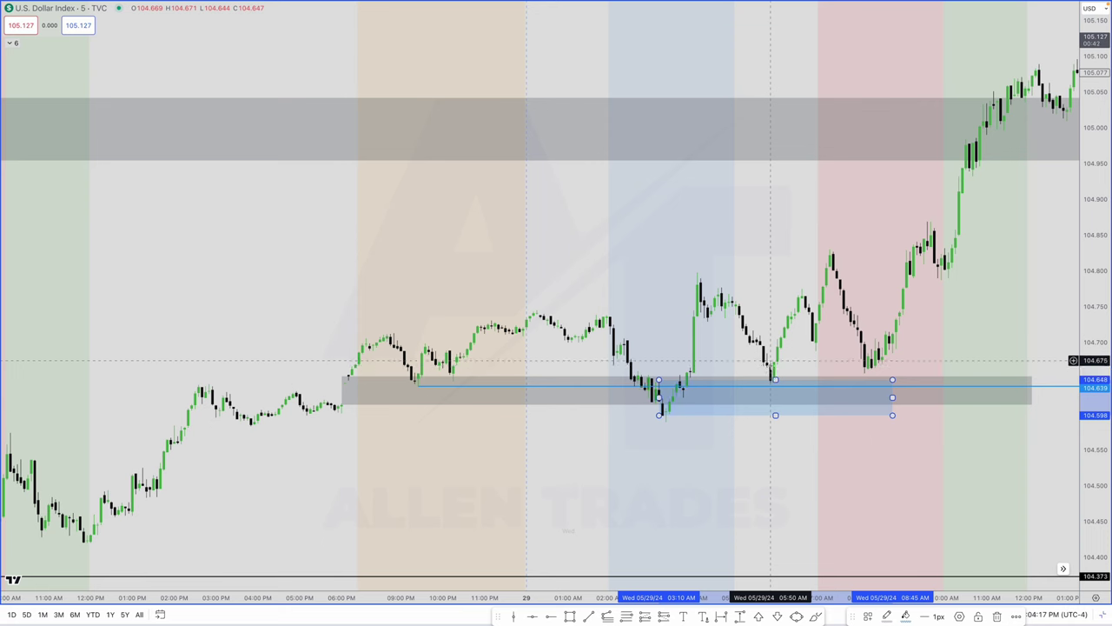
scroll(766, 368, "up", 1)
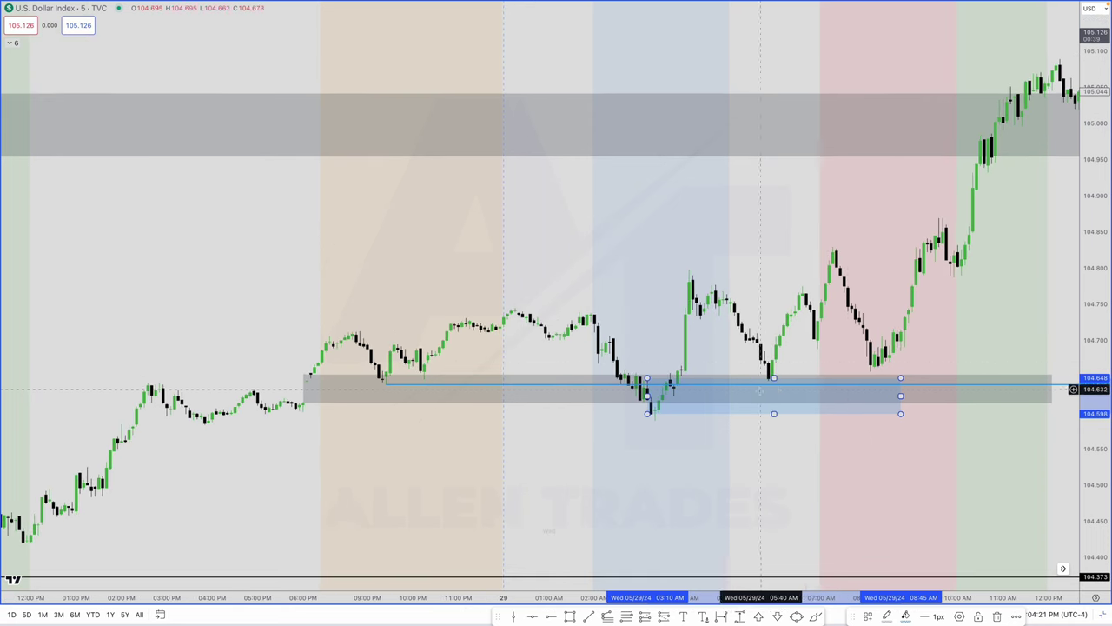
scroll(307, 374, "up", 1)
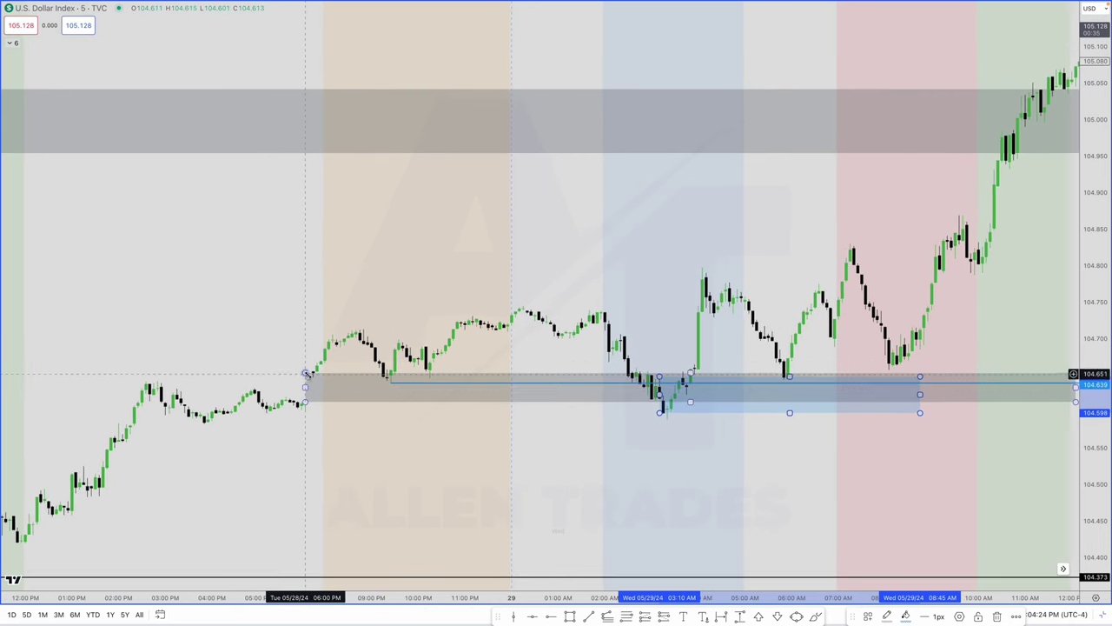
left_click(305, 373)
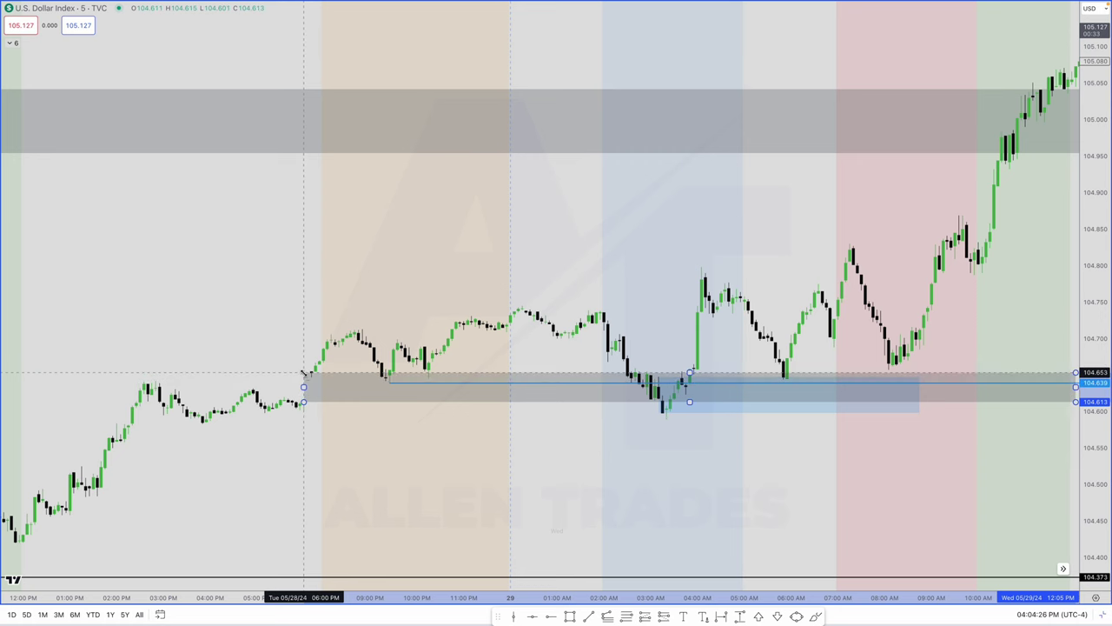
scroll(818, 375, "down", 2)
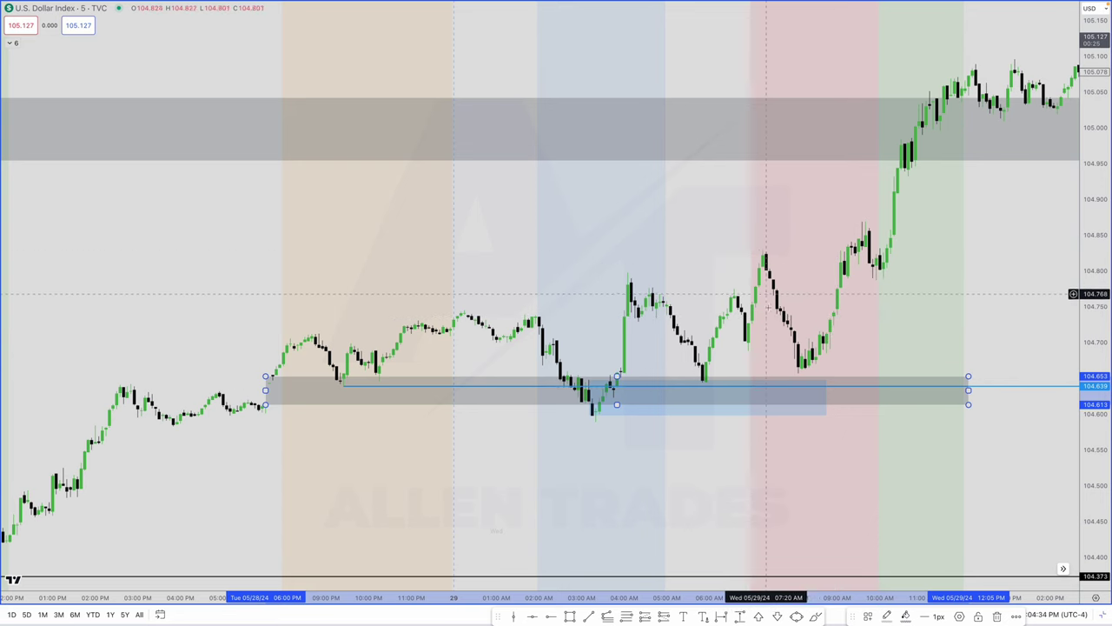
Step: Delete the blue rectangle that starts at 05/29/24 03:10 AM
key("Escape")
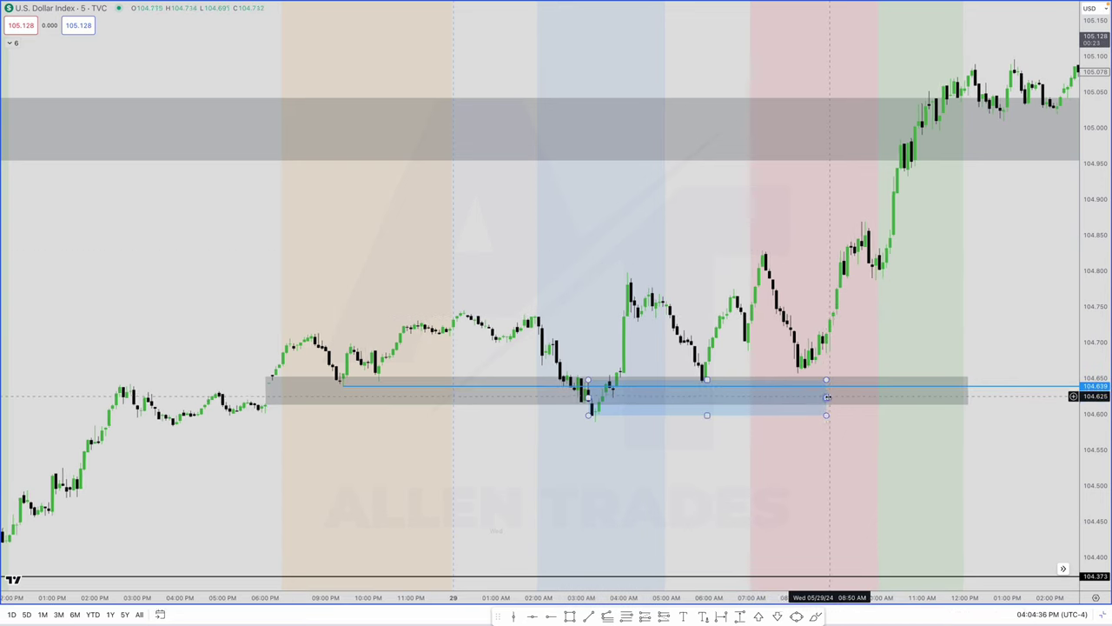
left_click(826, 396)
key("Delete")
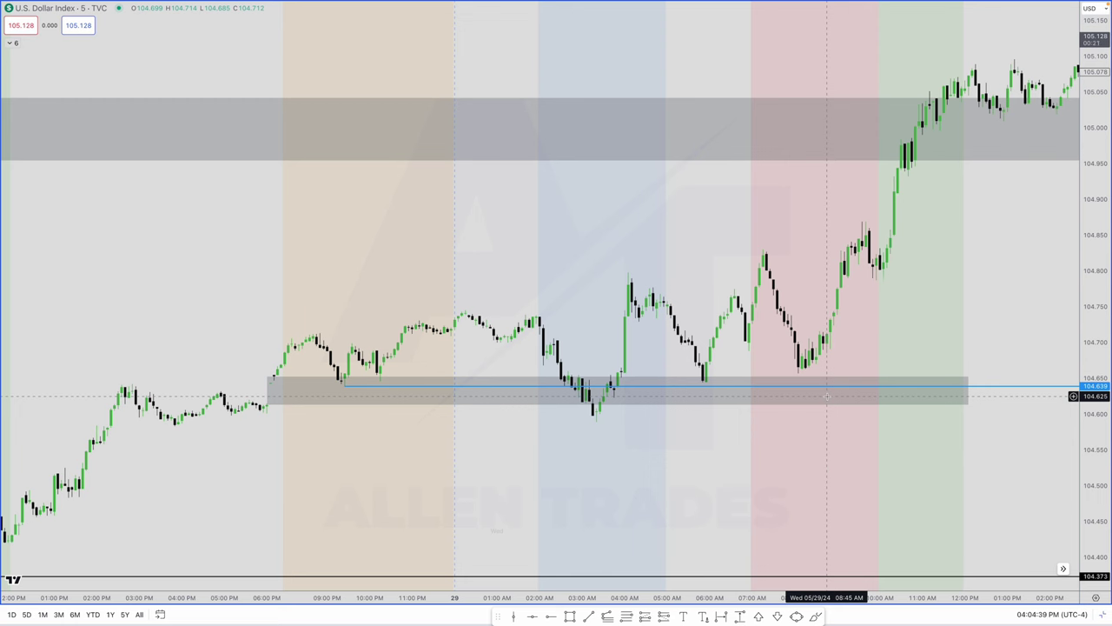
Step: Restore the two-chart layout and switch the E-mini S&P 500 chart to EURUSD from OANDA
scroll(828, 396, "up", 1)
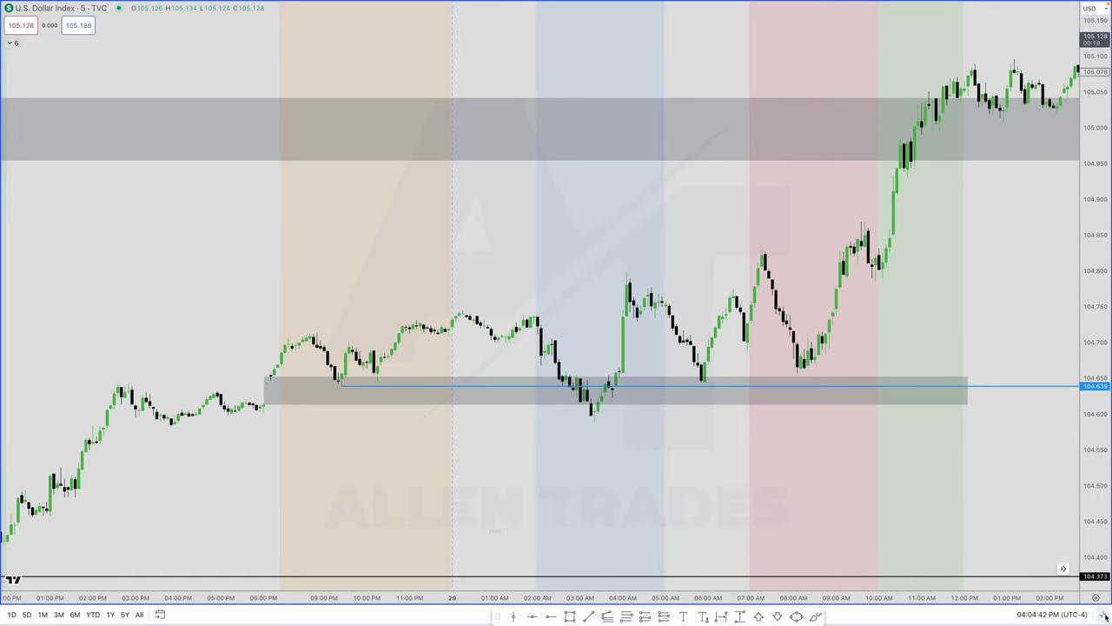
left_click(1104, 616)
left_click(322, 199)
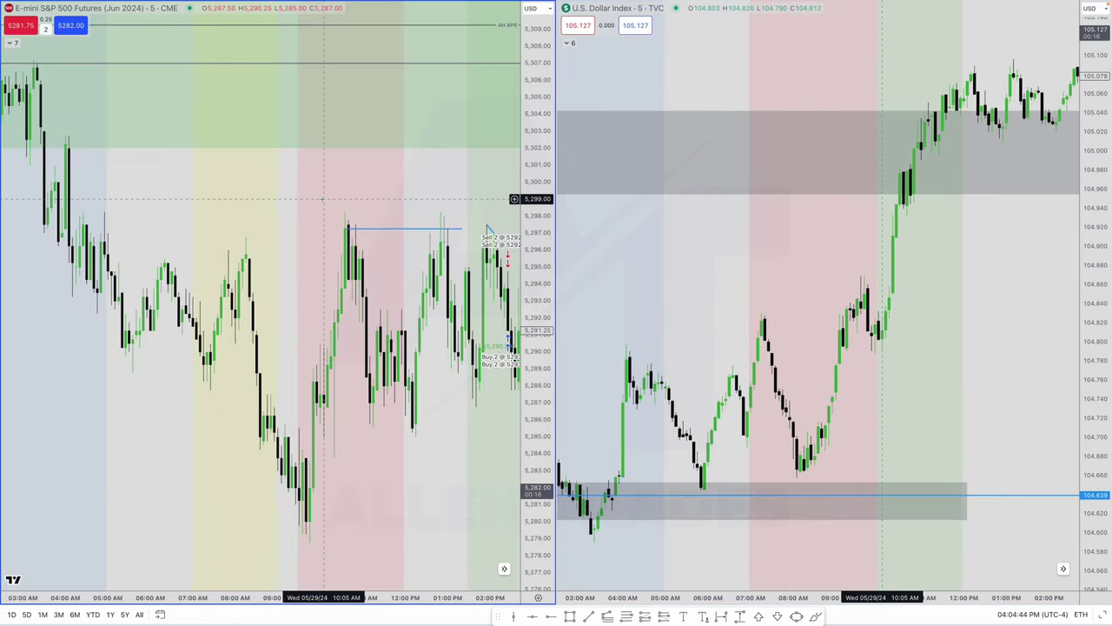
type("EURUSD")
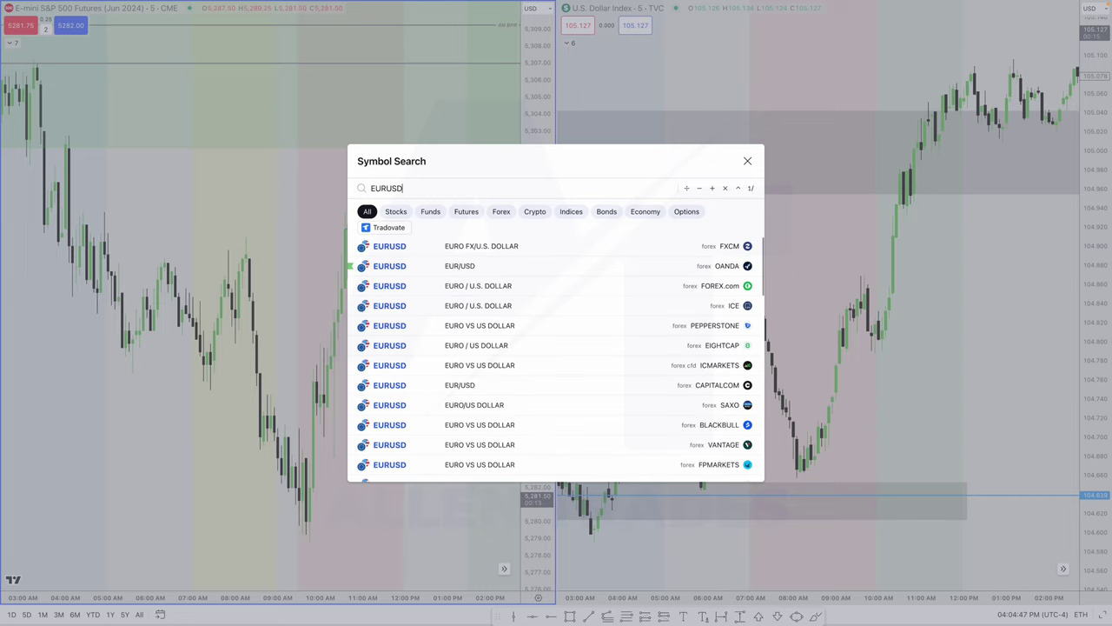
left_click(501, 268)
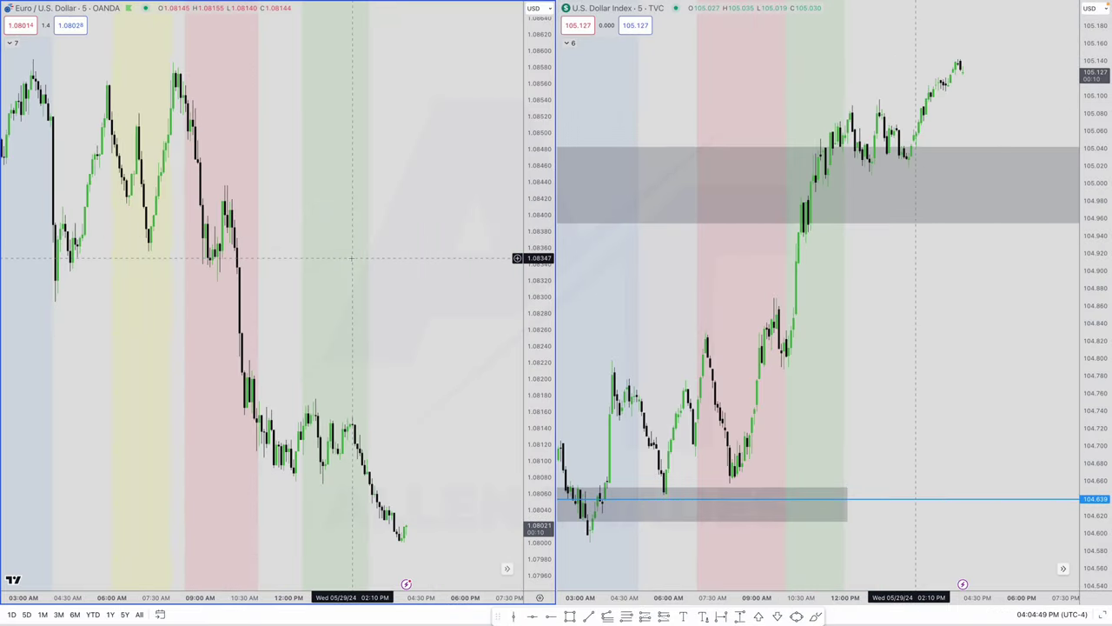
Step: Draw a horizontal ray on the Euro / U.S. Dollar chart at about 1.08570 from the 05/29/24 03:15 AM high
scroll(348, 234, "left", 8)
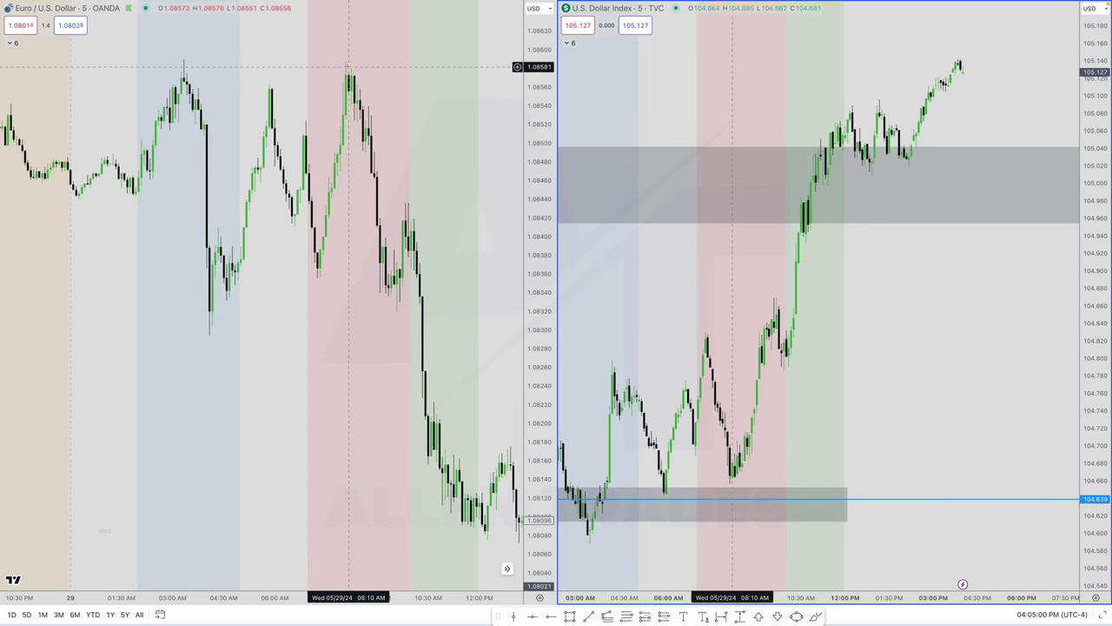
scroll(811, 357, "left", 5)
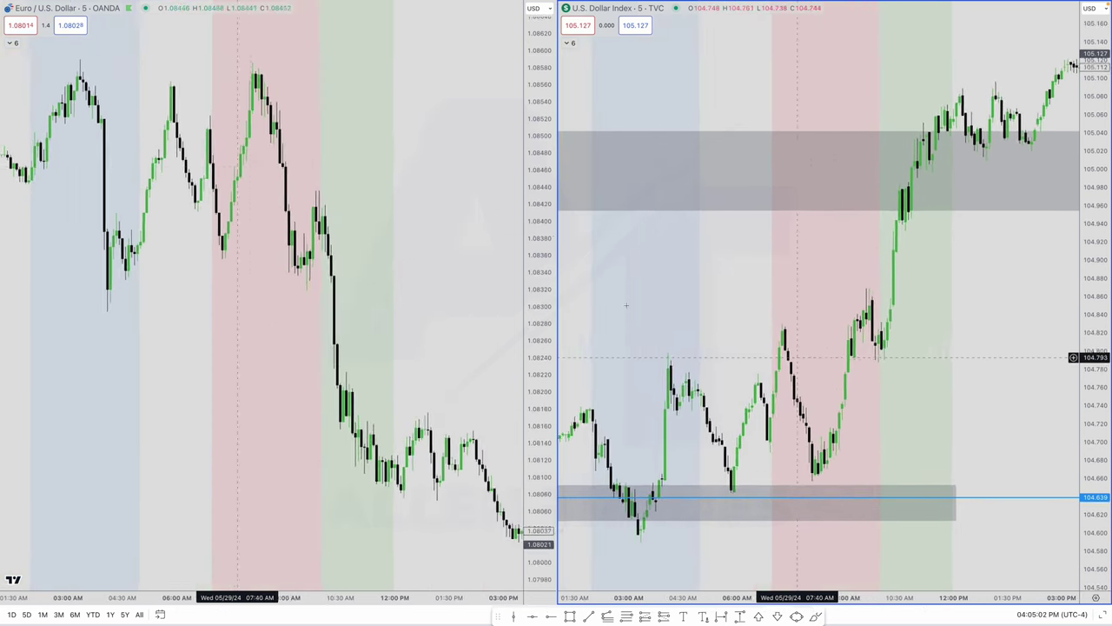
scroll(189, 77, "right", 3)
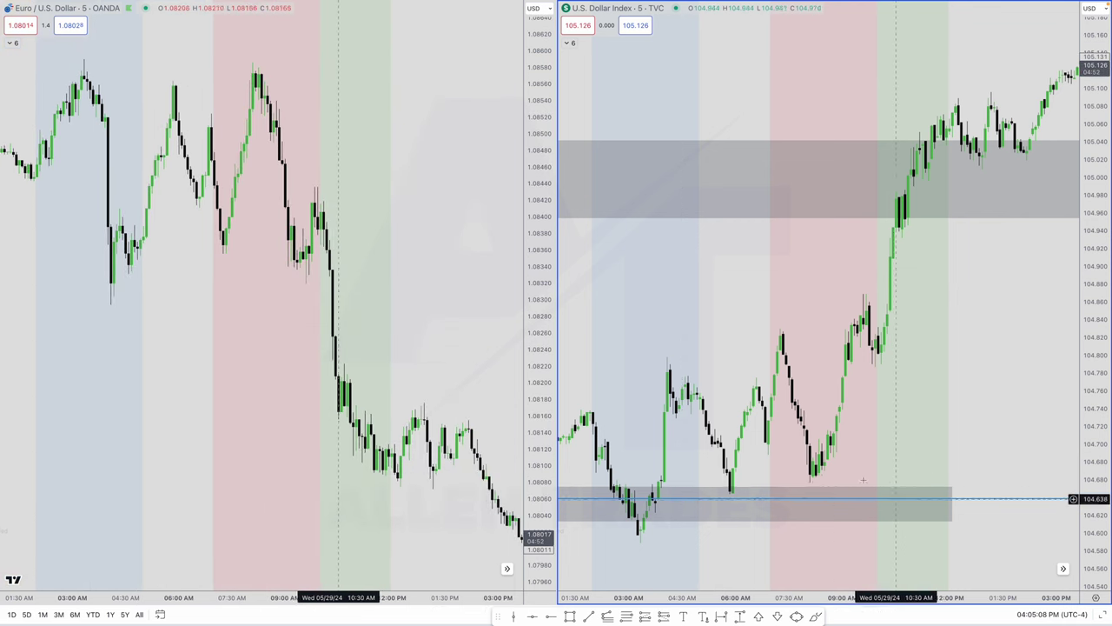
scroll(808, 474, "left", 2)
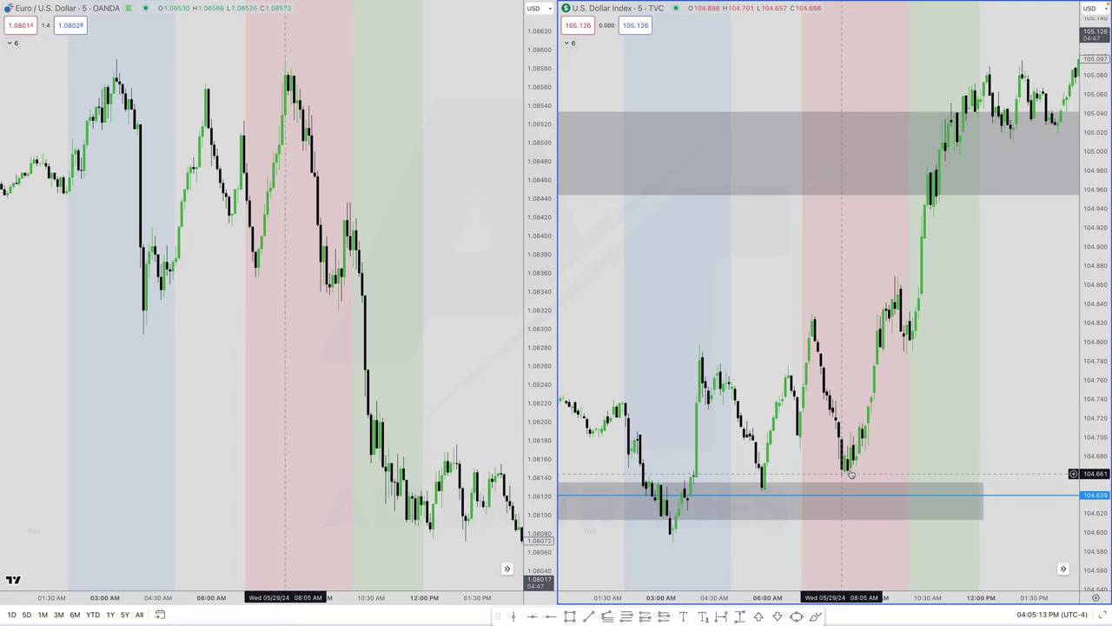
left_click(116, 78)
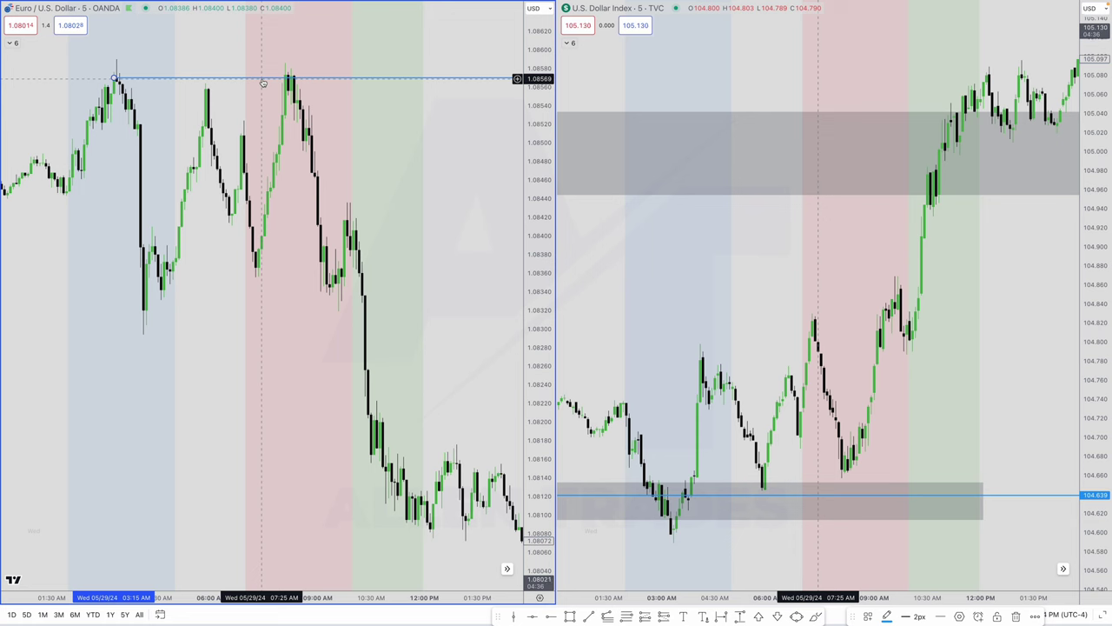
Step: Set the charts' interval to 30 seconds and bring the 05/29/24 08:00 to 08:20 AM candles into view
type("30s")
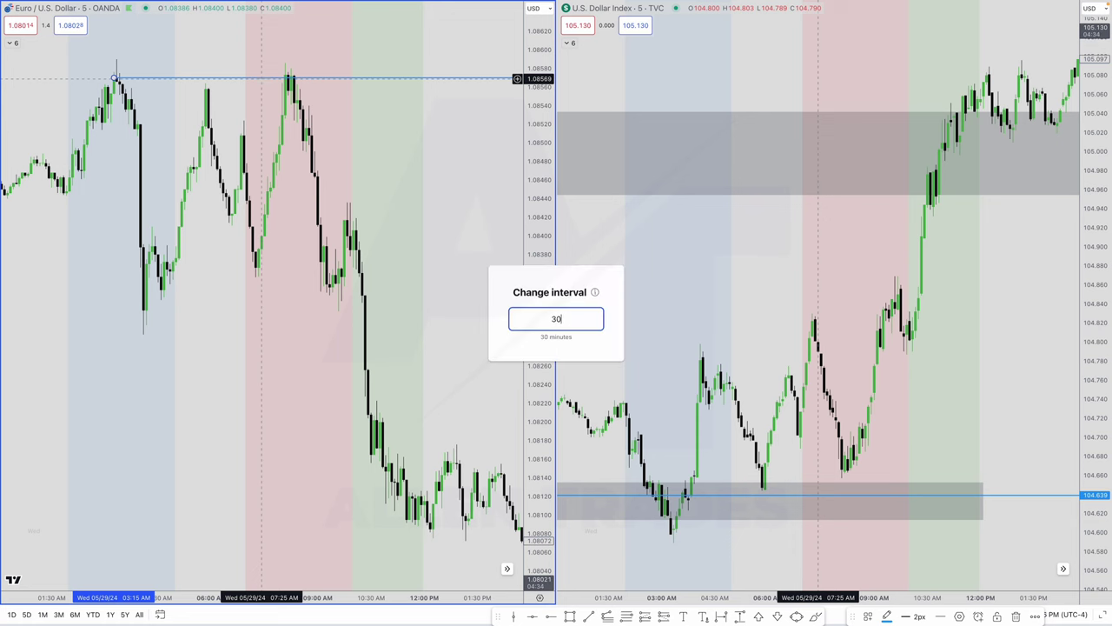
key("Return")
scroll(199, 153, "left", 15)
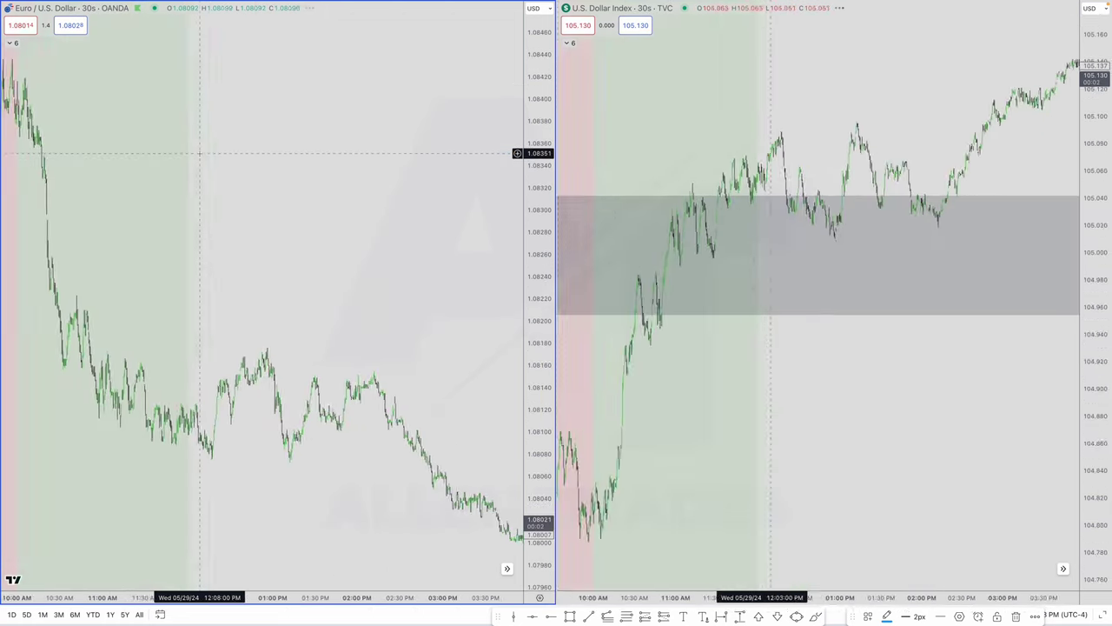
scroll(199, 153, "up", 5)
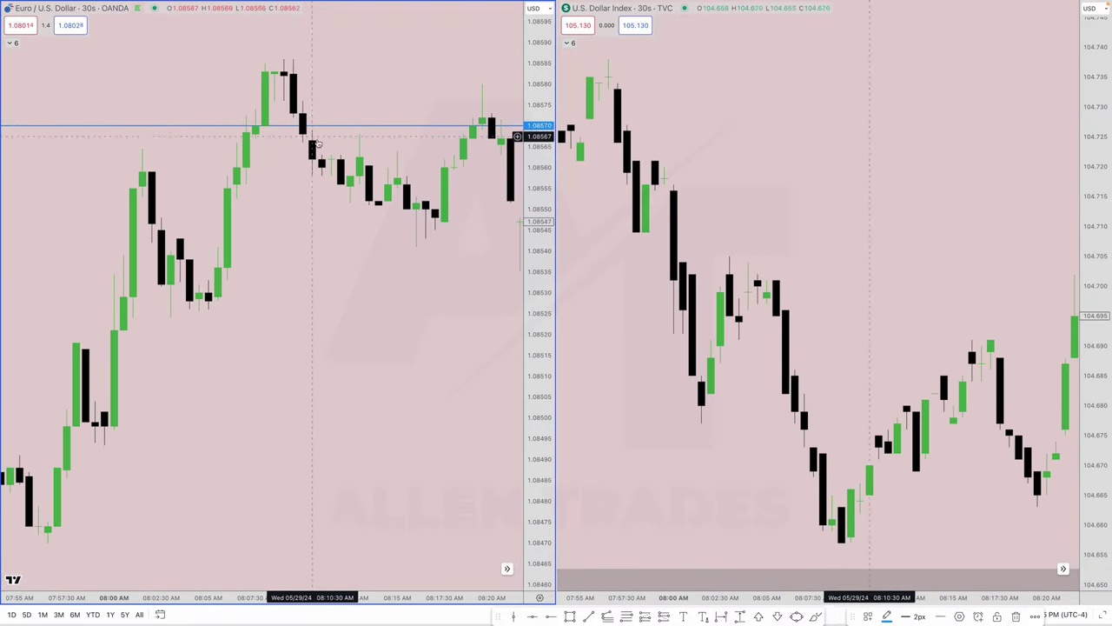
Step: Mark the Euro / U.S. Dollar low at 1.08541 with a line from 08:16:00 to 08:23:30 AM, restyled thin blue with a template
left_click_drag(352, 193, 359, 199)
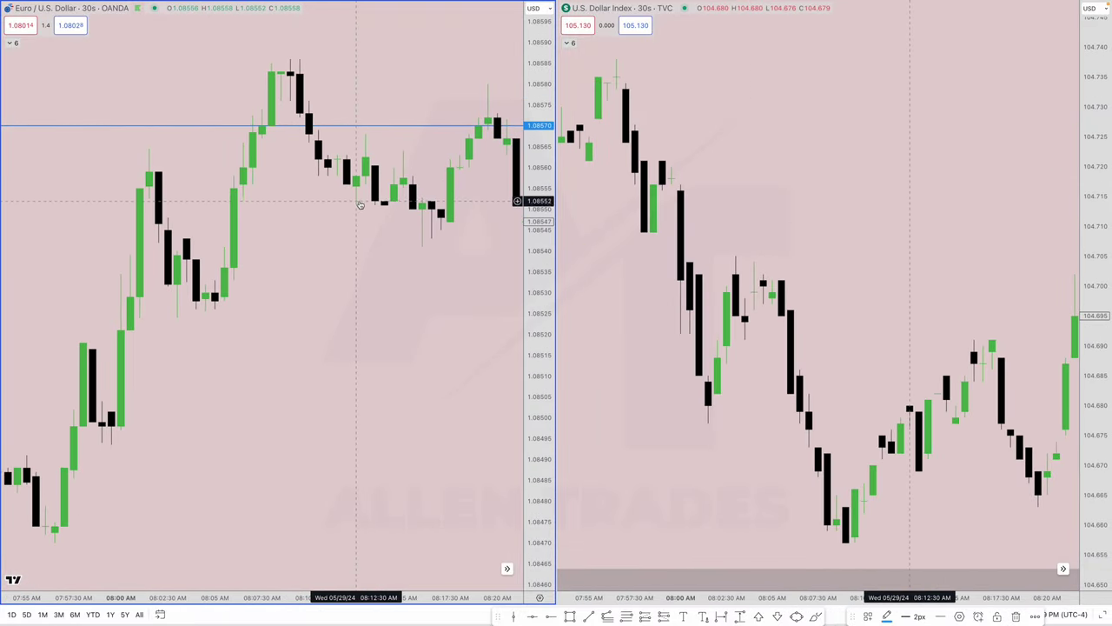
left_click_drag(235, 259, 243, 203)
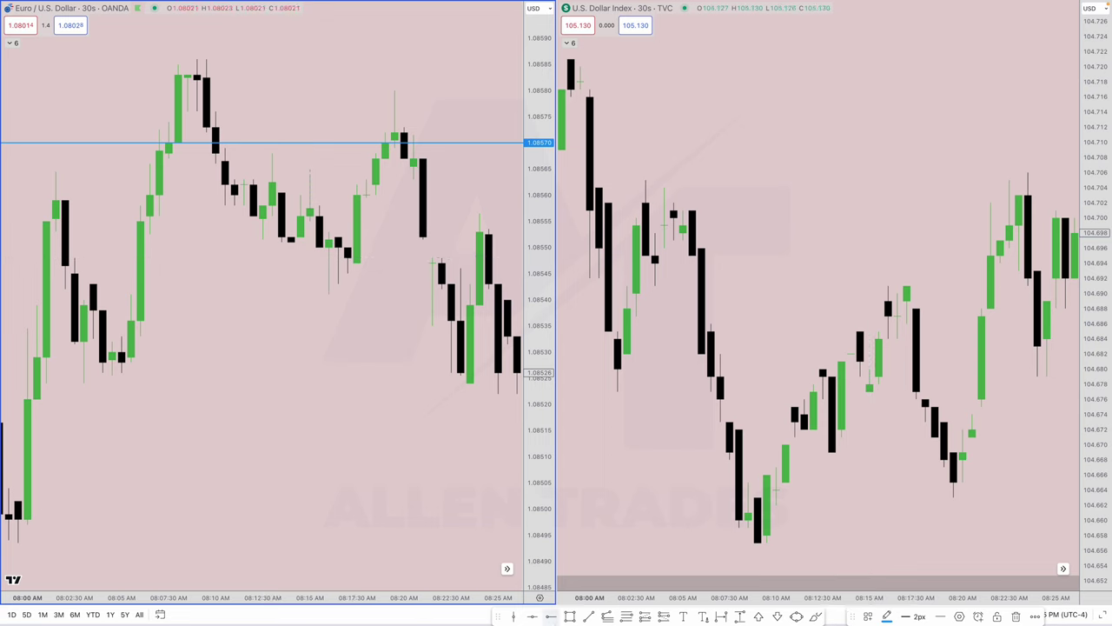
left_click(552, 617)
left_click(328, 295)
left_click(470, 294)
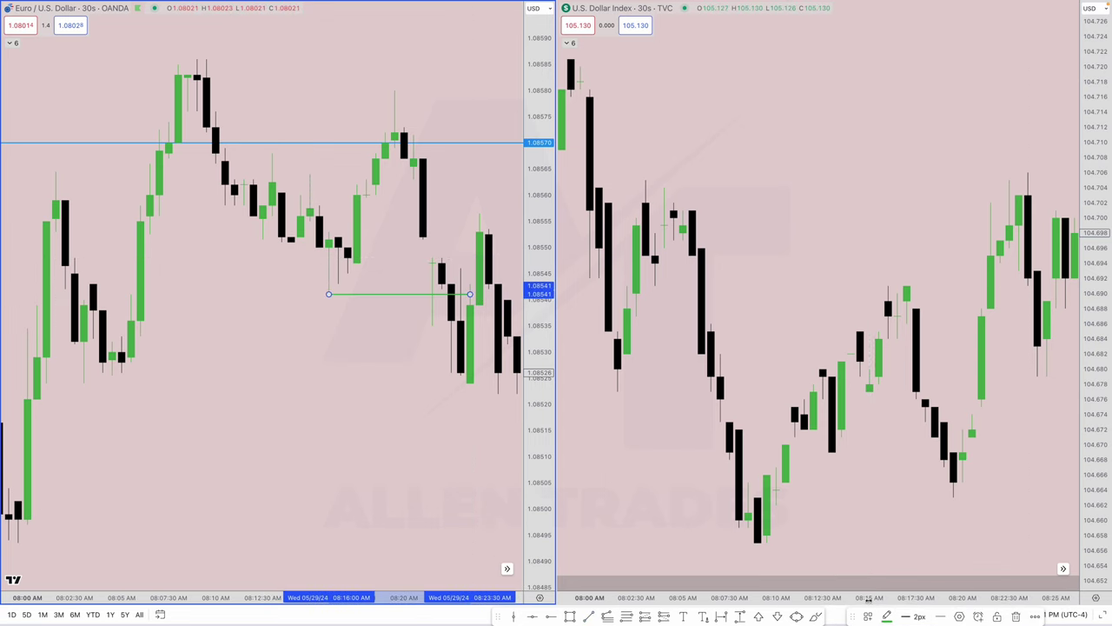
left_click(868, 616)
left_click(870, 487)
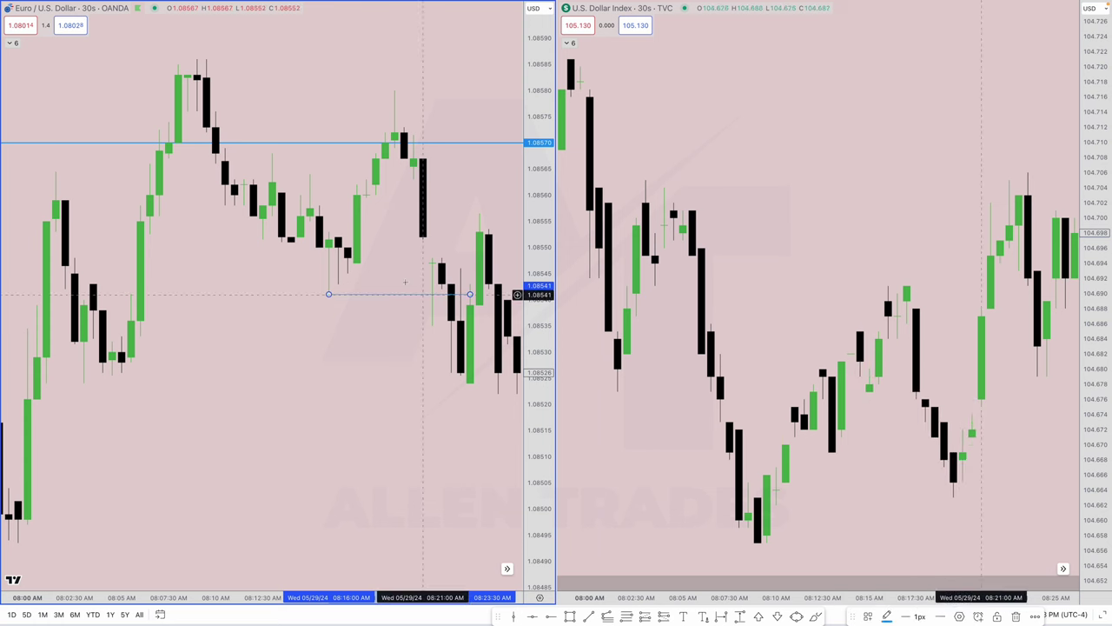
Step: Mark the dollar index high at 104.691 with a horizontal trend line from 05/29/24 08:16:00 AM to 08:24:00 AM
scroll(517, 286, "down", 2)
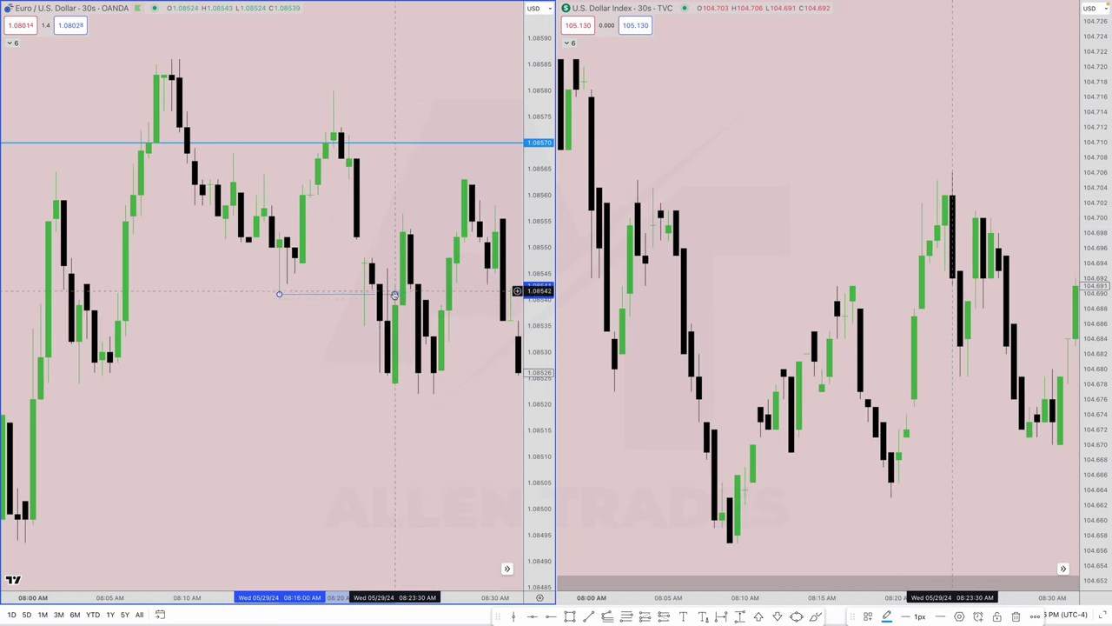
scroll(728, 314, "down", 2)
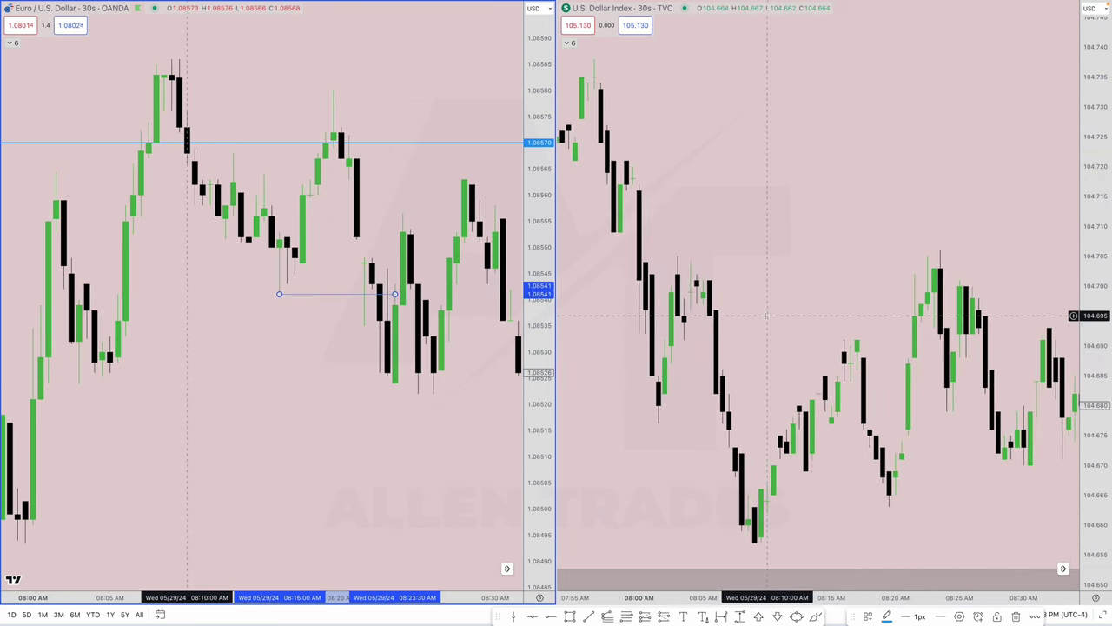
left_click(843, 339)
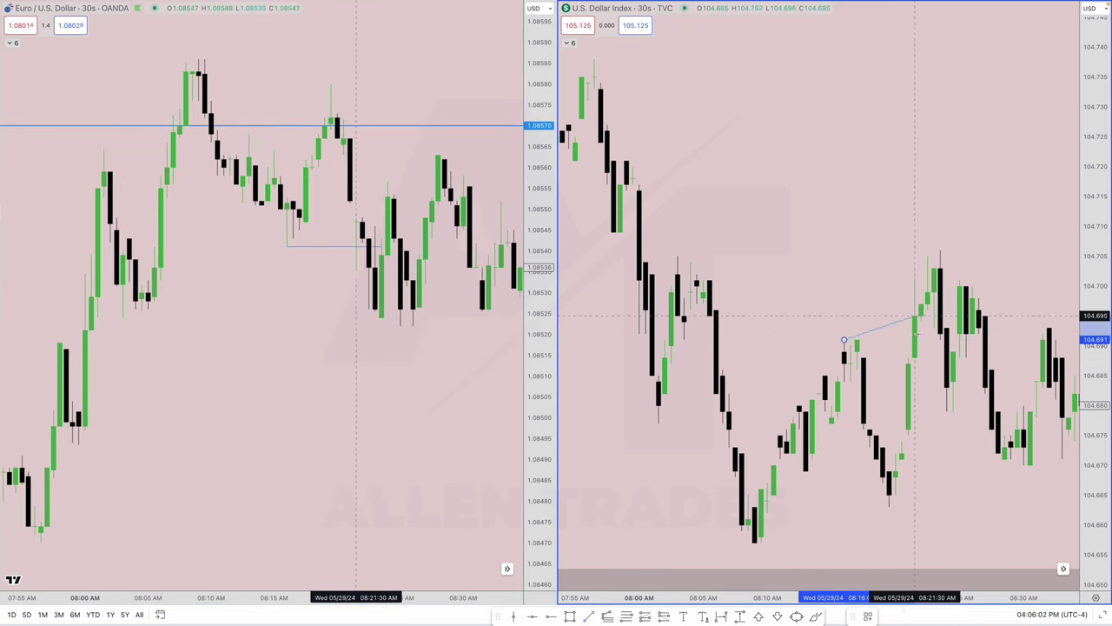
left_click(945, 339)
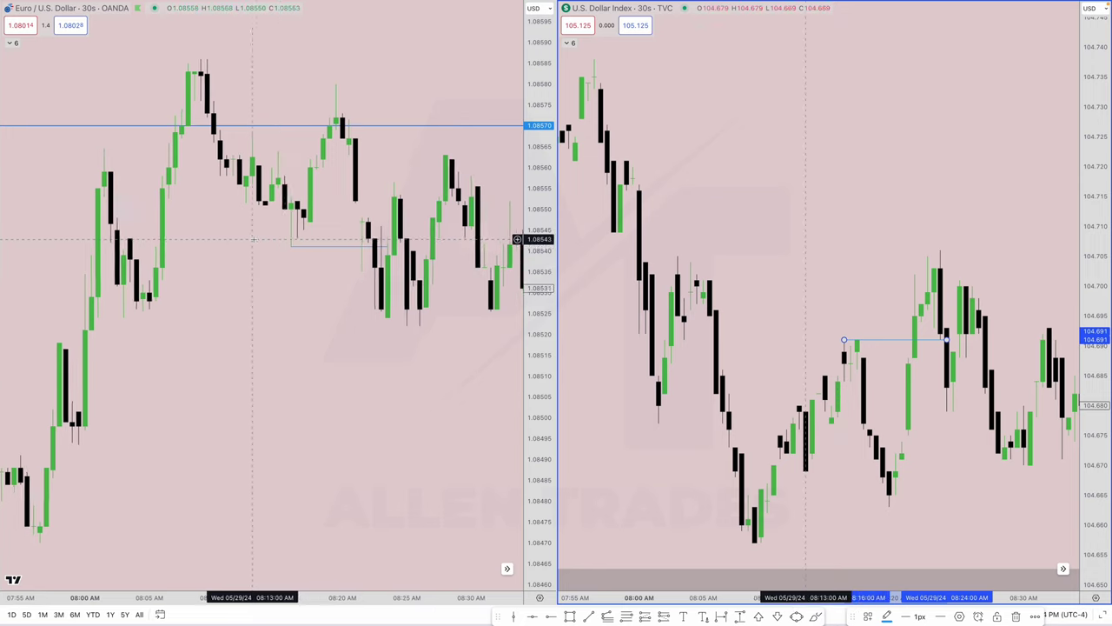
scroll(253, 239, "up", 1)
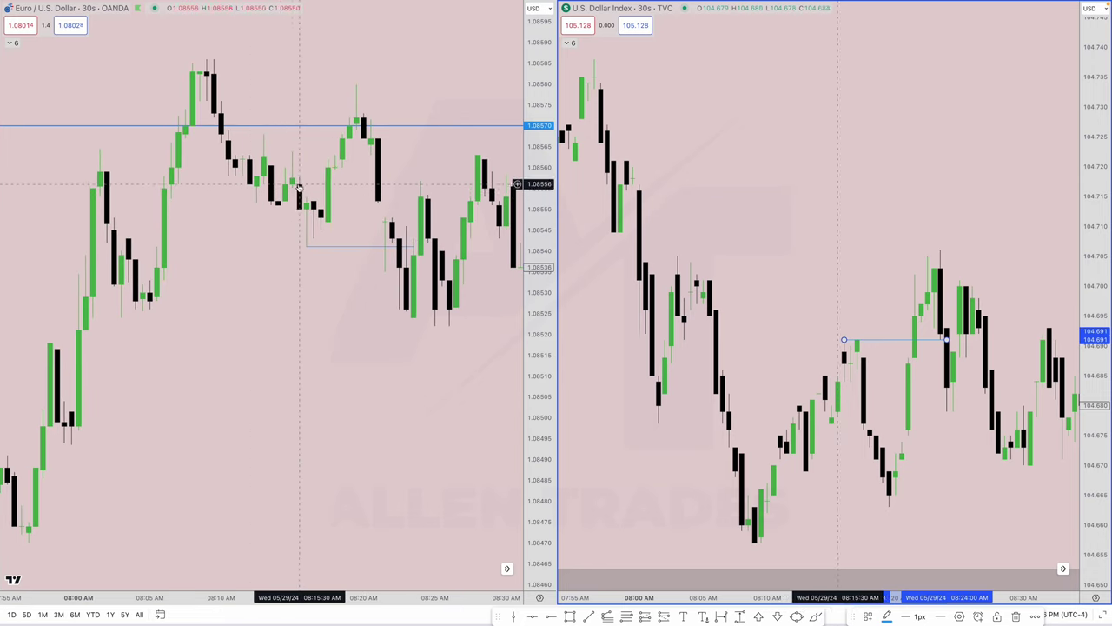
scroll(298, 187, "up", 1)
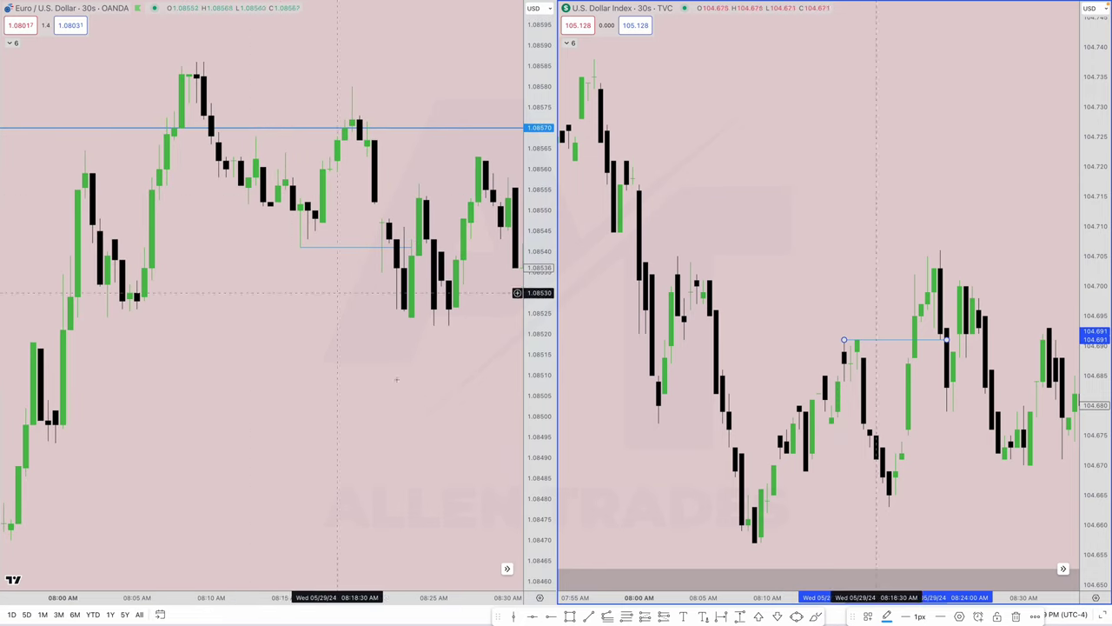
Step: Draw a rectangle zone on the Euro / U.S. Dollar chart from 1.08558 to 1.08550, spanning 08:15:30 to about 08:41 AM
left_click(569, 616)
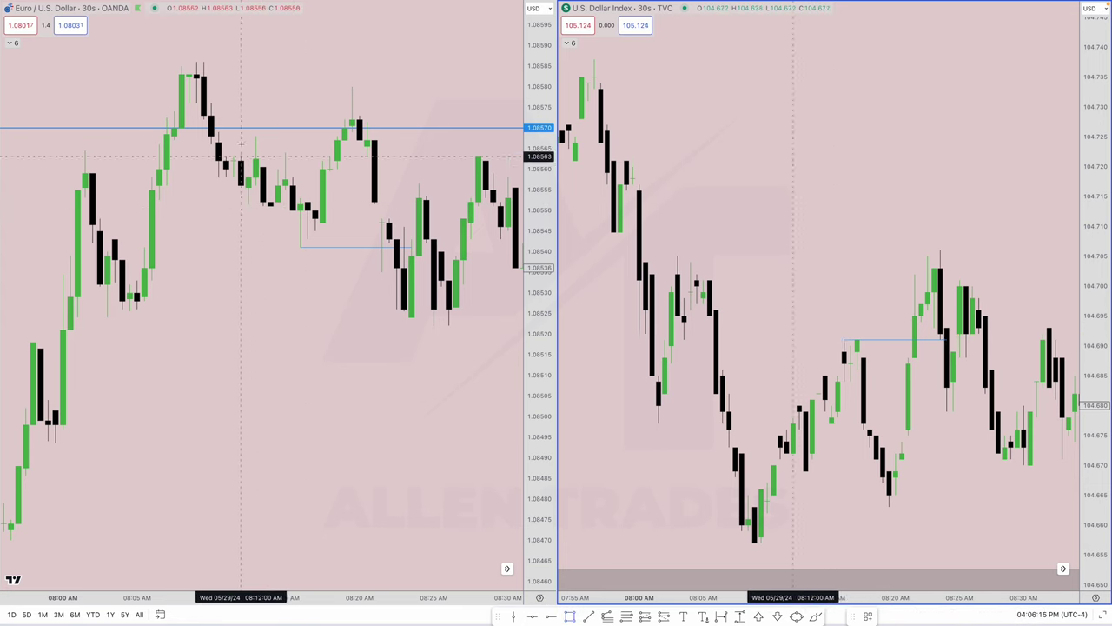
left_click(293, 211)
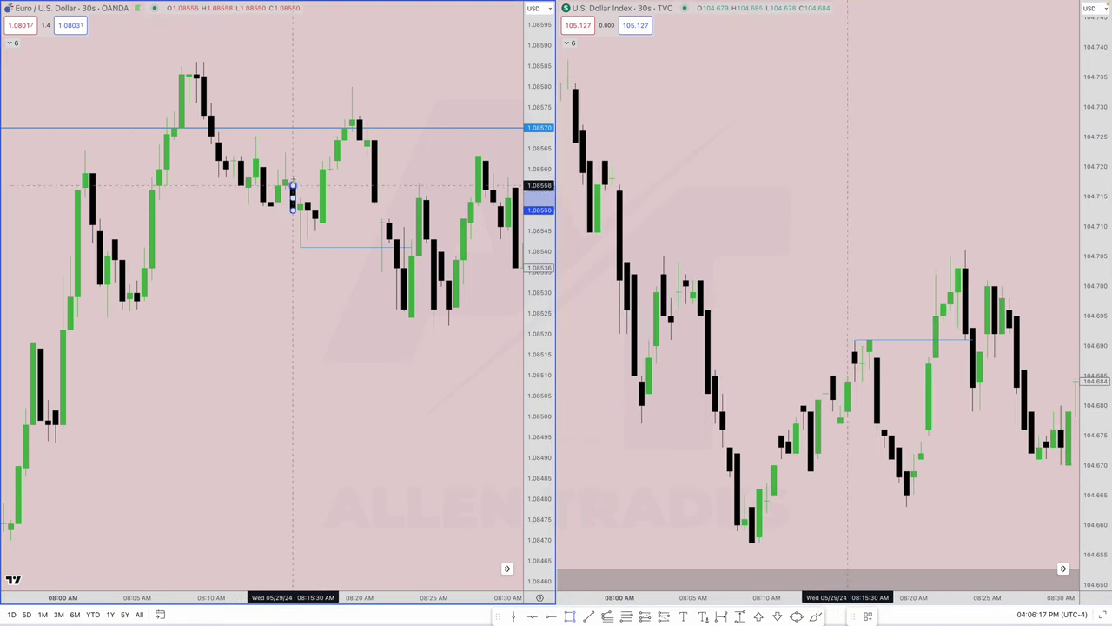
left_click(292, 177)
scroll(339, 190, "down", 3)
left_click_drag(208, 193, 474, 196)
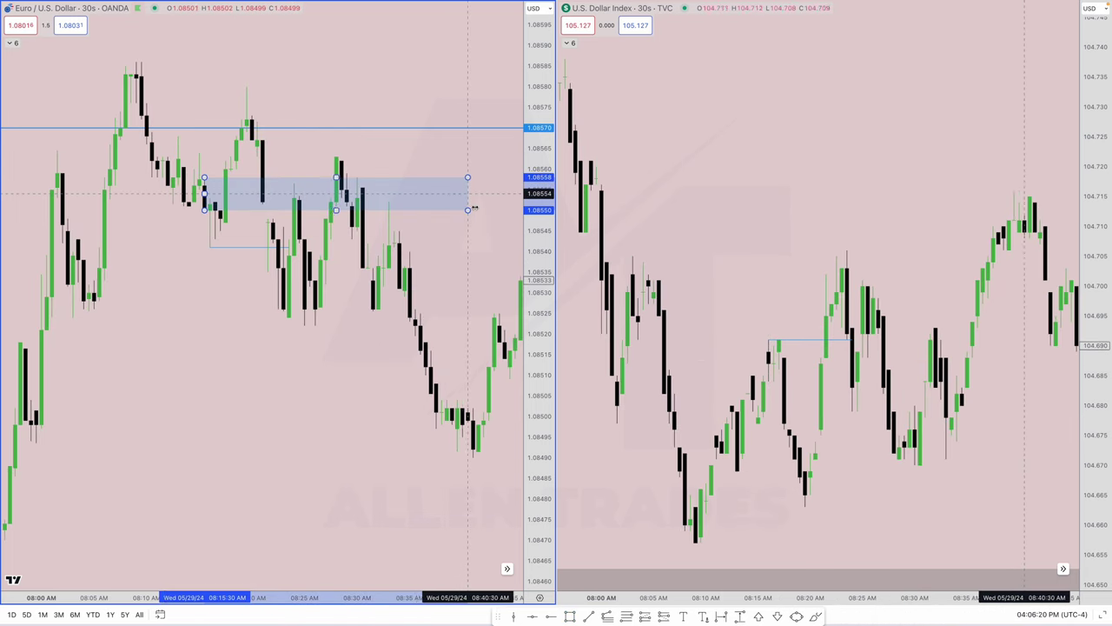
left_click(441, 330)
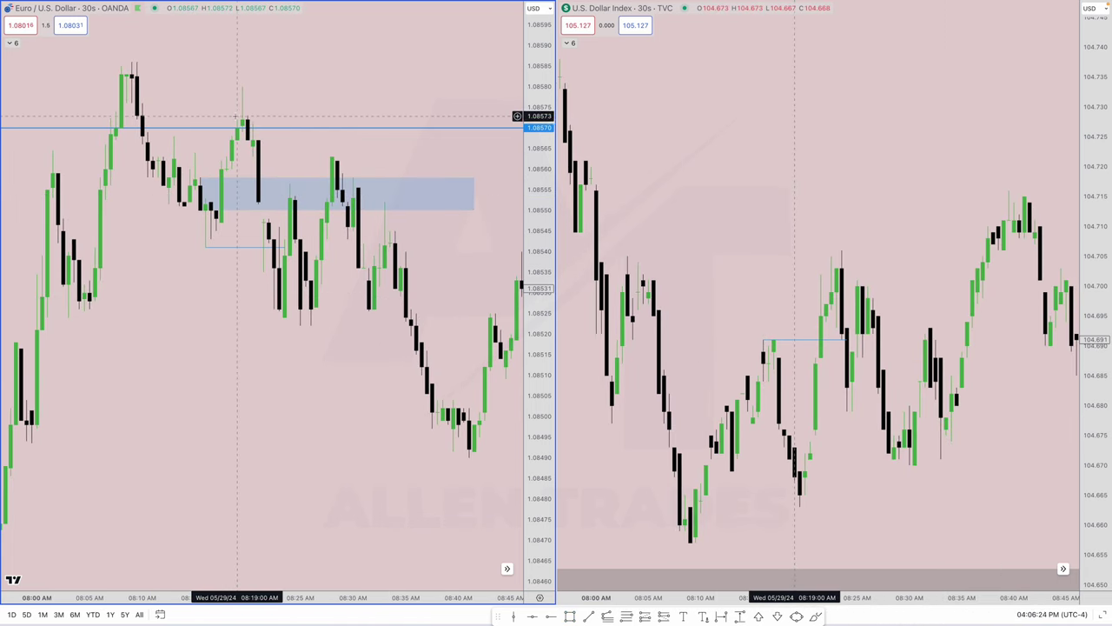
Step: Set the charts' interval to 15 seconds and draw a Fibonacci retracement on Euro / U.S. Dollar from 1.08572 down to the 1.08524 low
type("15S")
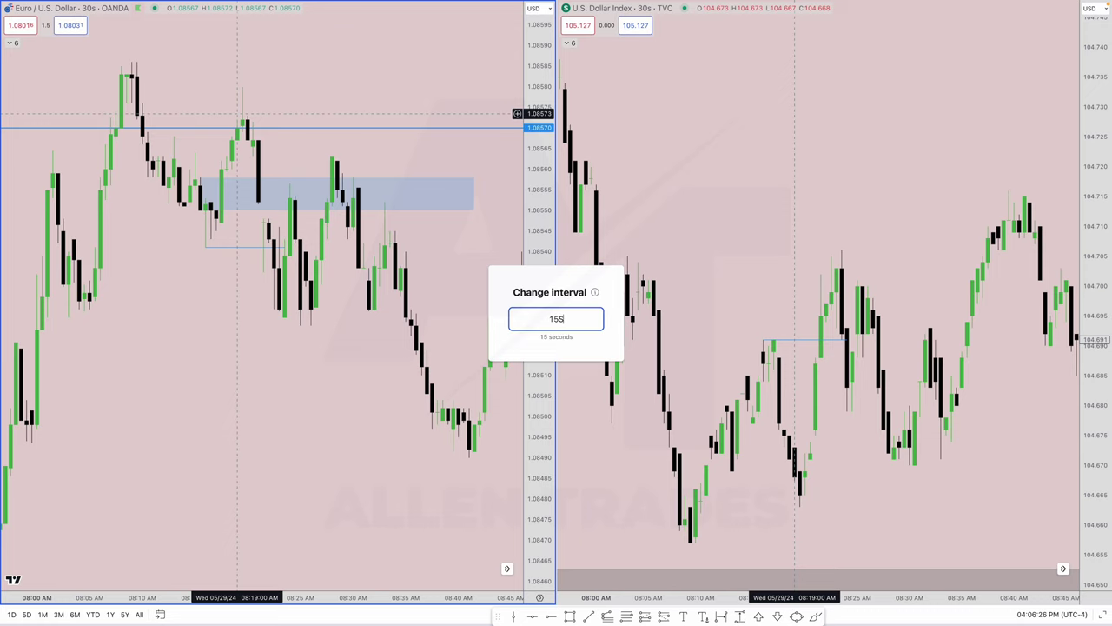
key("Return")
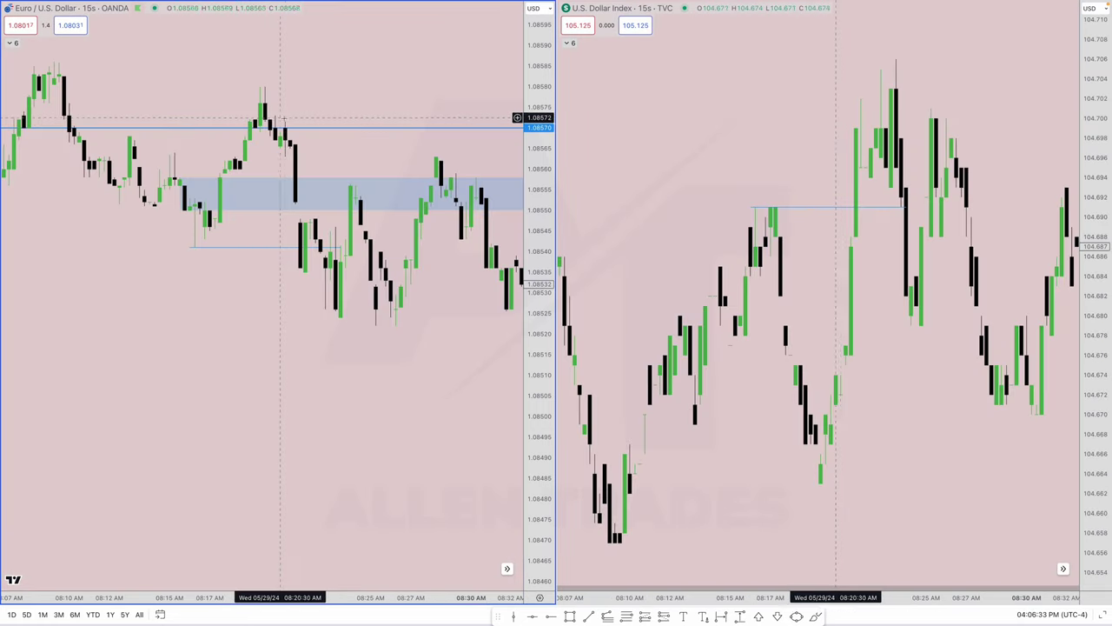
left_click(626, 614)
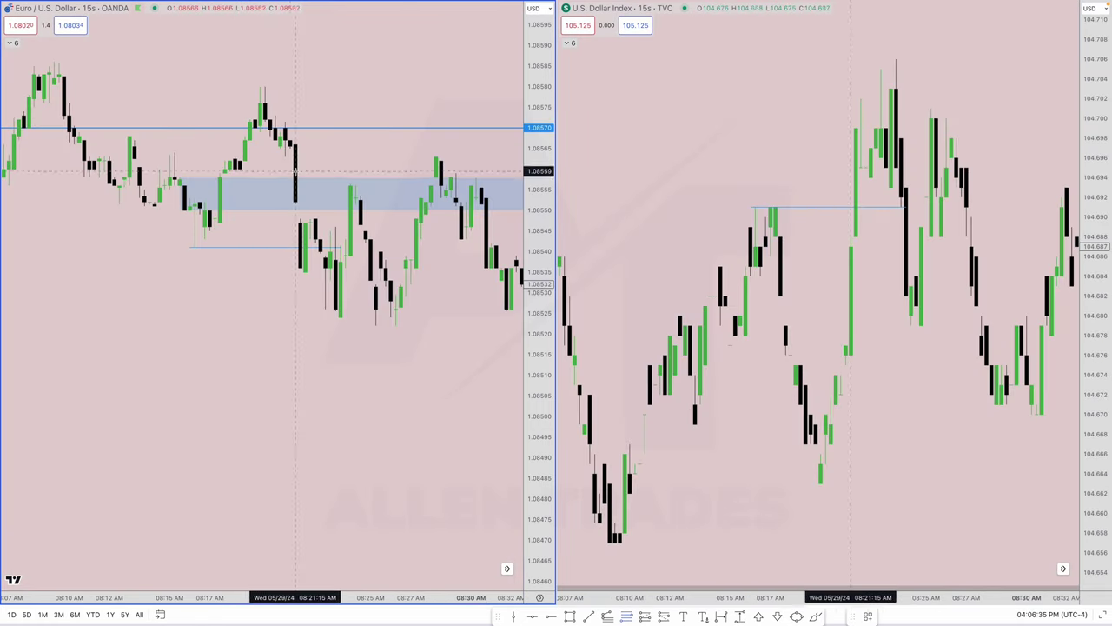
left_click(284, 121)
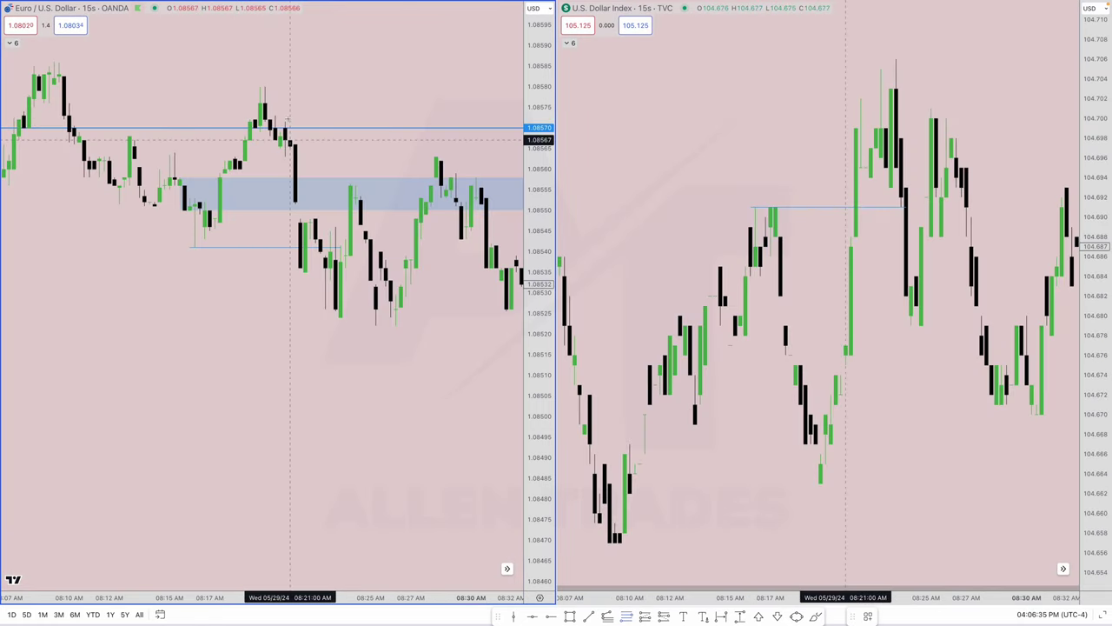
left_click(339, 315)
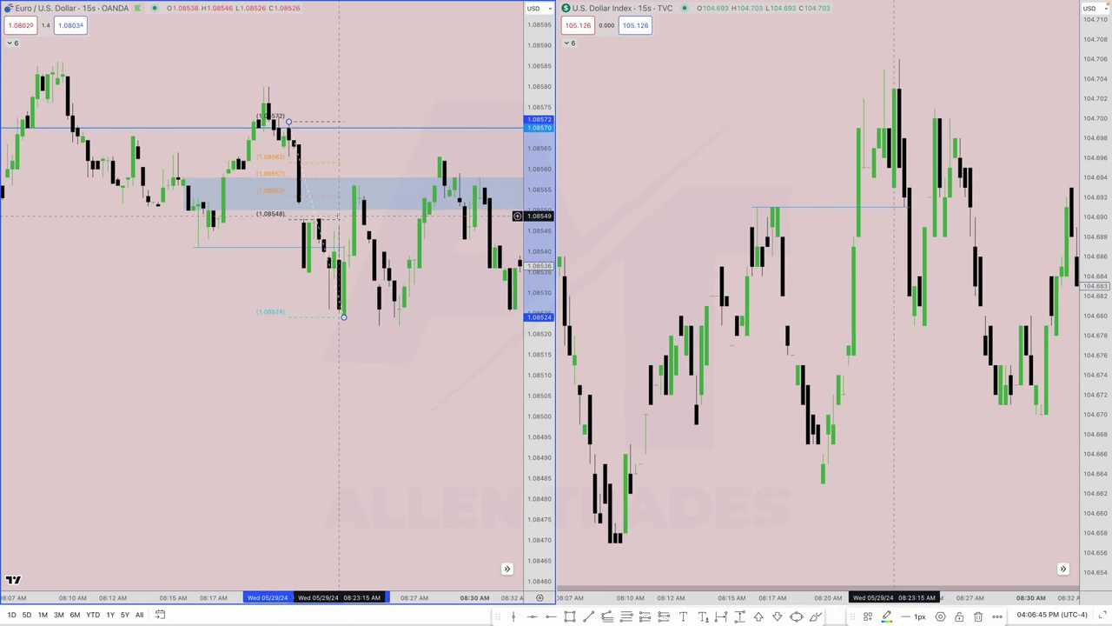
scroll(345, 221, "up", 2)
left_click(375, 220)
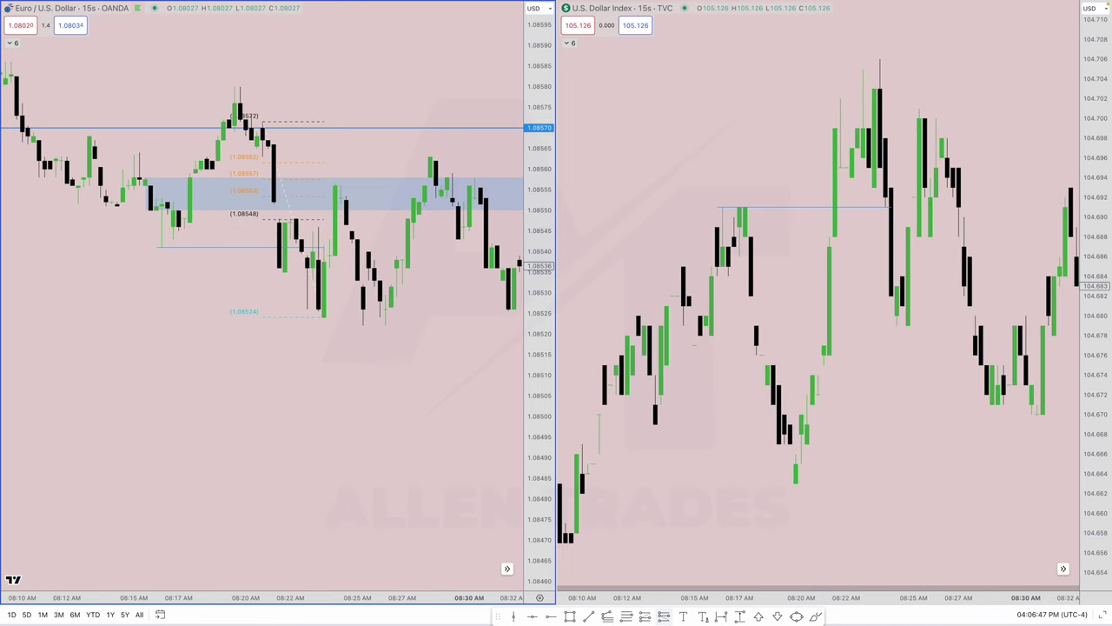
Step: Place a short position on the Euro / U.S. Dollar chart with entry 1.08548, stop 1.08572 and target 1.08500
left_click(670, 619)
scroll(412, 342, "down", 3)
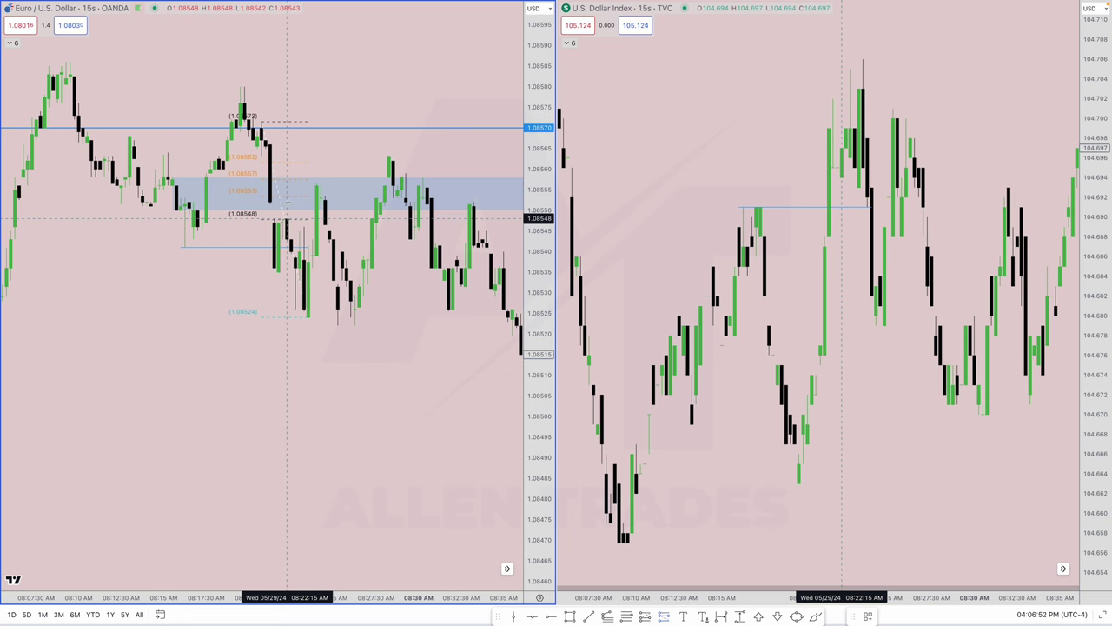
scroll(296, 200, "right", 5)
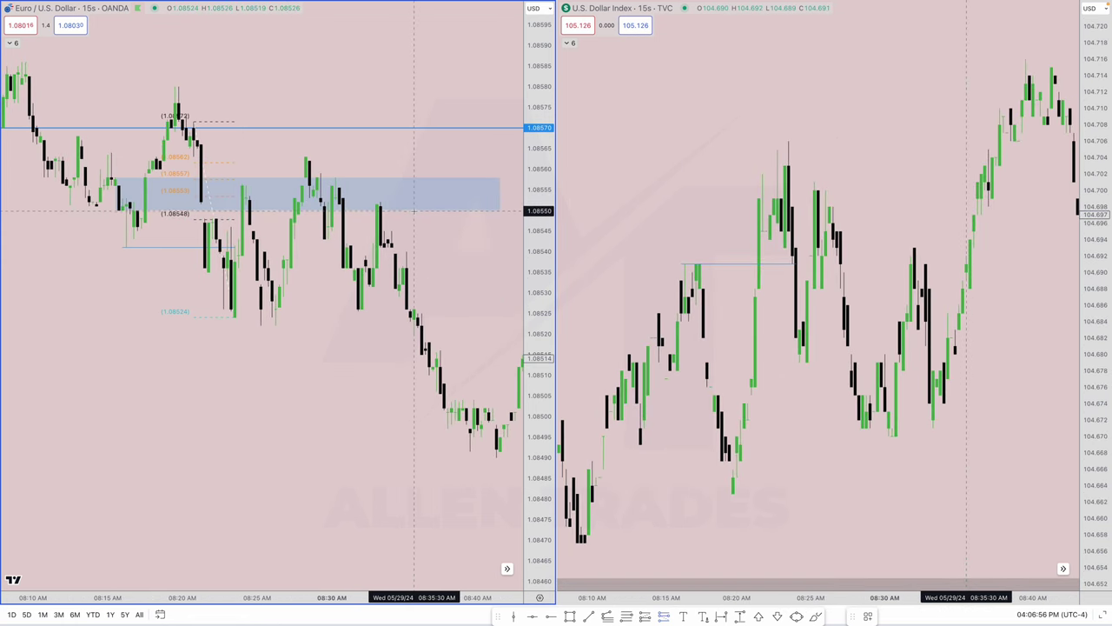
left_click(414, 217)
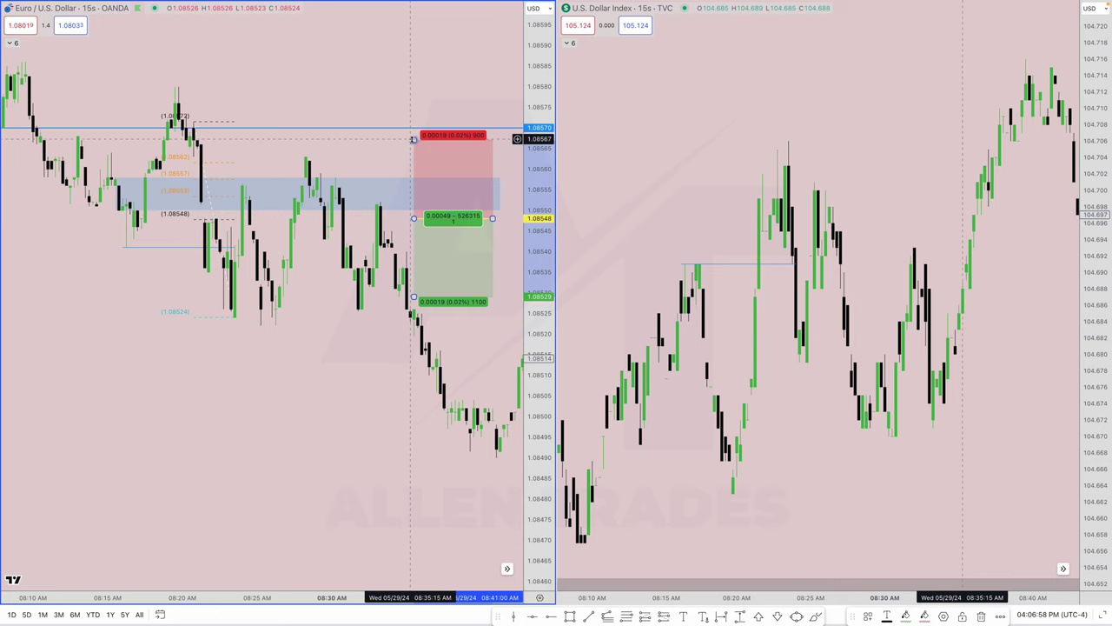
left_click_drag(414, 129, 414, 121)
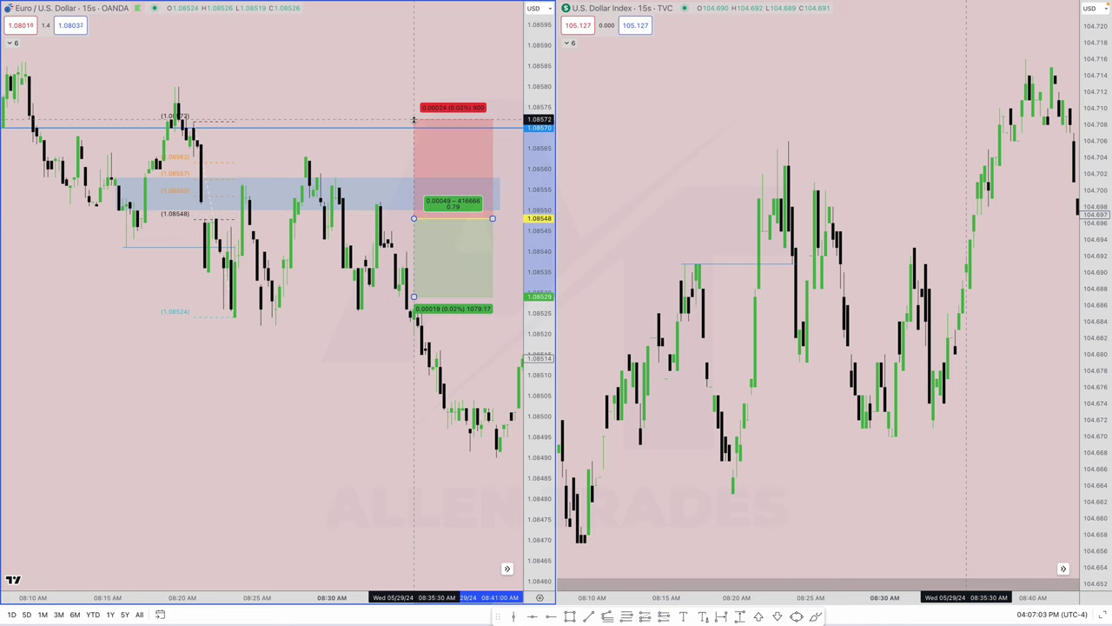
left_click_drag(414, 297, 364, 419)
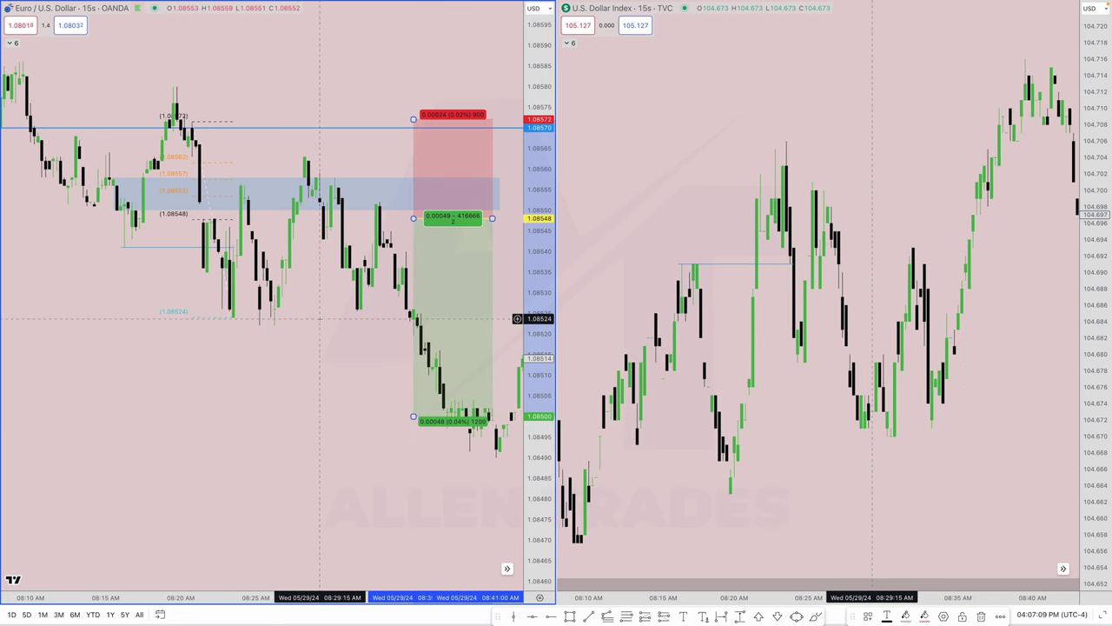
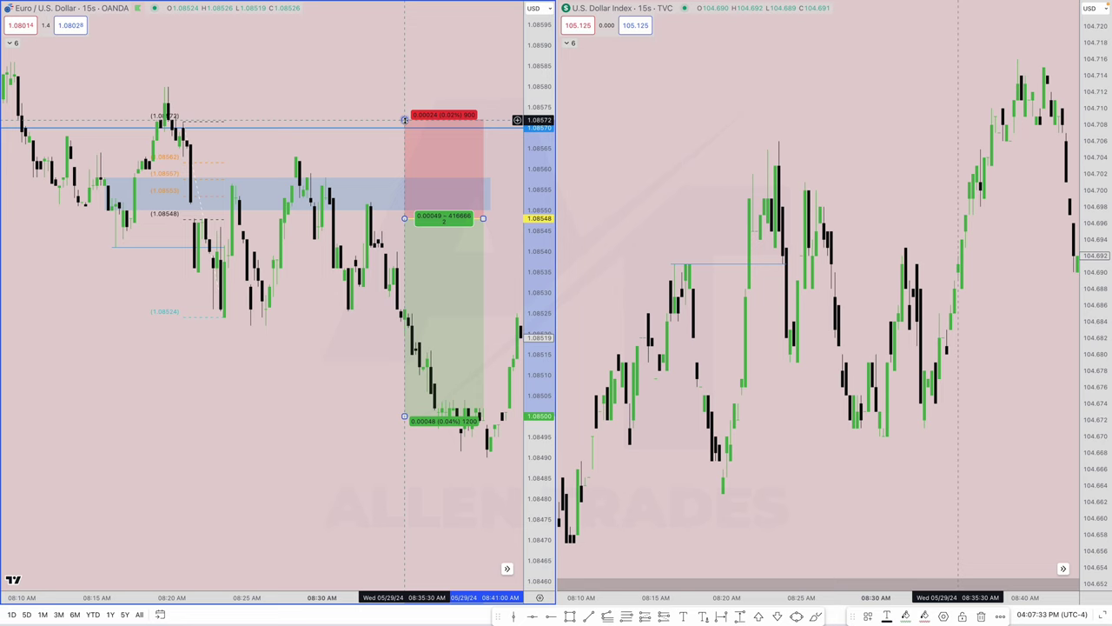
Step: Raise the short position's stop to 1.08587 and move its entry to 1.08533, starting at 08:37:00 AM
left_click_drag(404, 119, 404, 57)
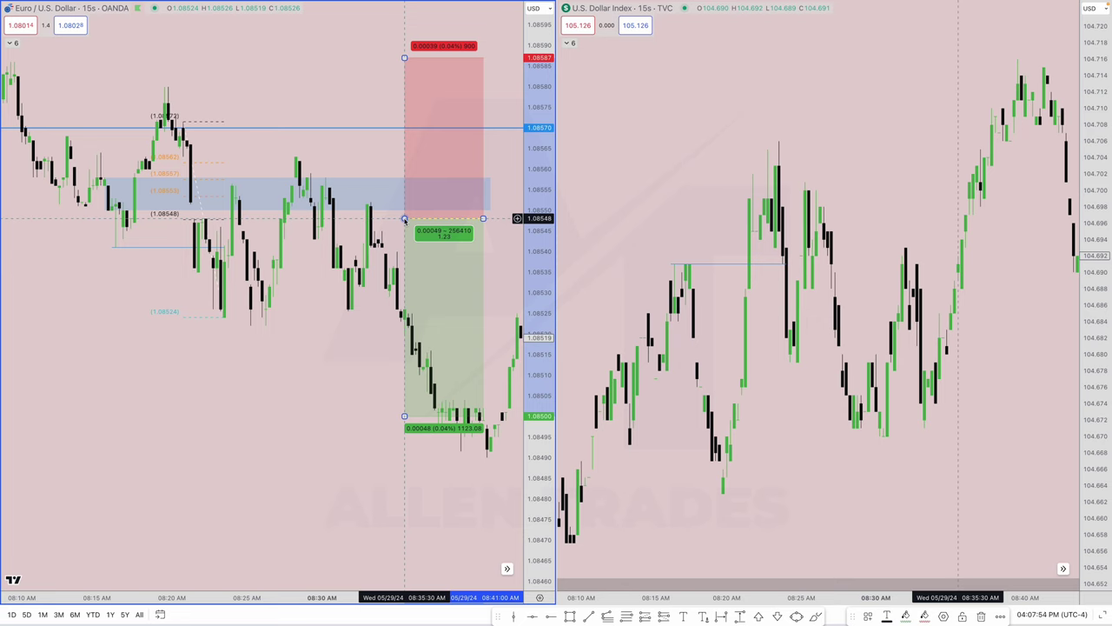
left_click_drag(405, 219, 429, 282)
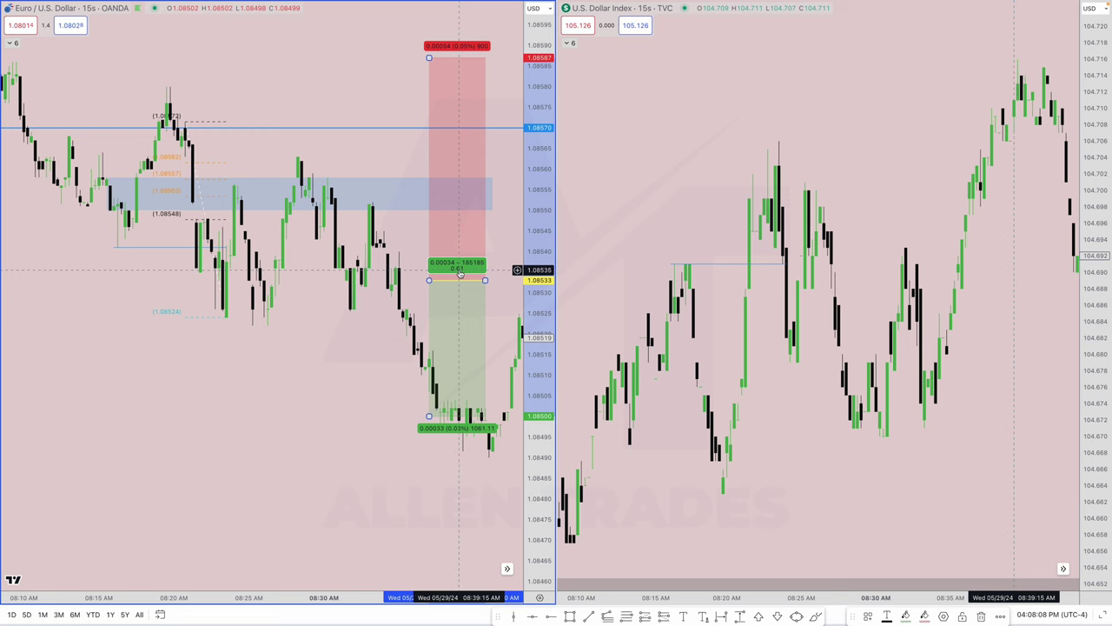
scroll(460, 274, "left", 1)
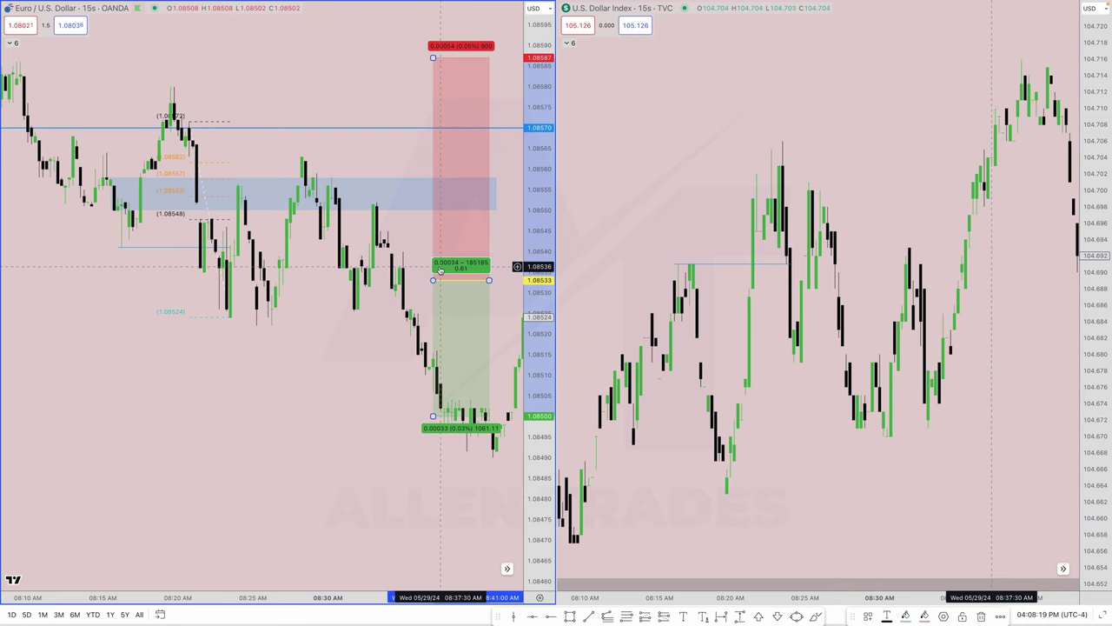
scroll(440, 94, "left", 1)
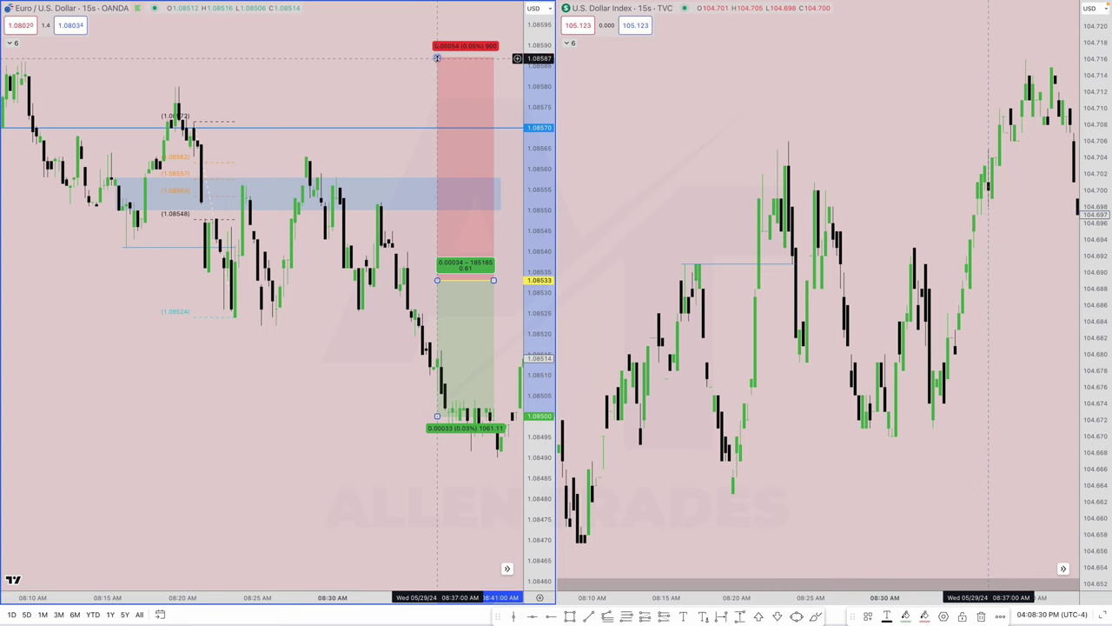
Step: Try the short position's stop at 1.08572, 1.08590 and 1.08571, and return it to 1.08587
left_click_drag(437, 58, 437, 119)
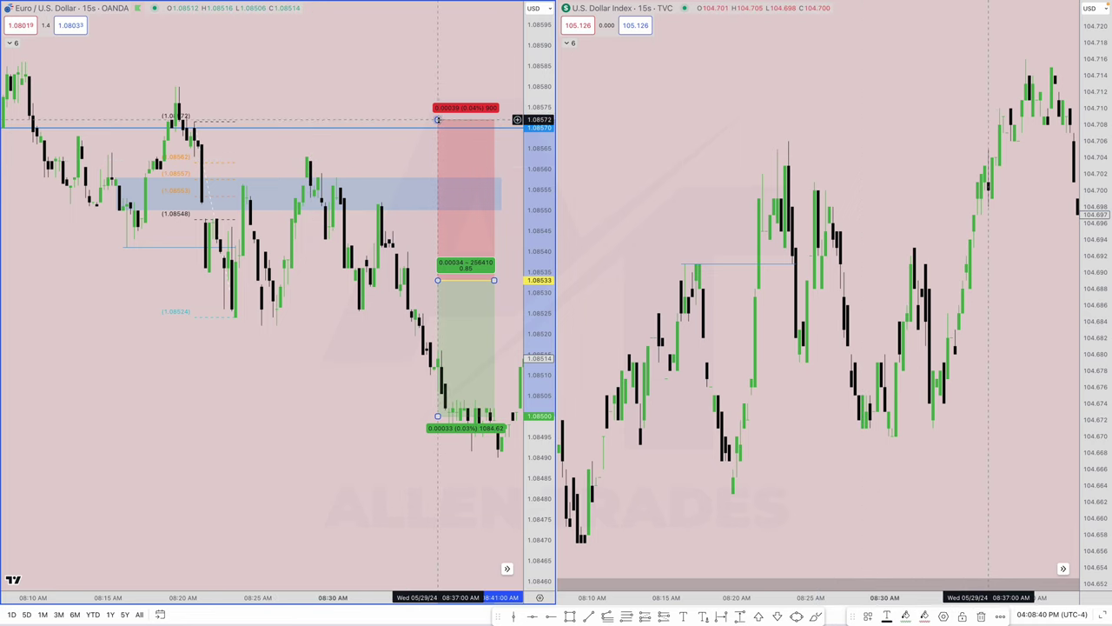
left_click_drag(437, 119, 437, 45)
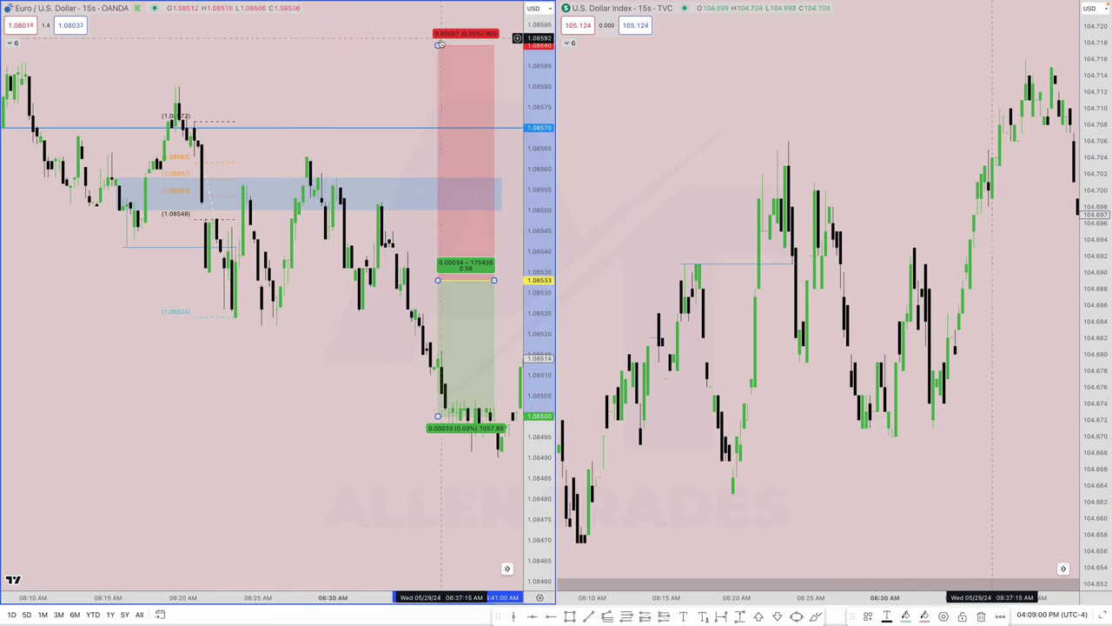
left_click_drag(437, 45, 448, 124)
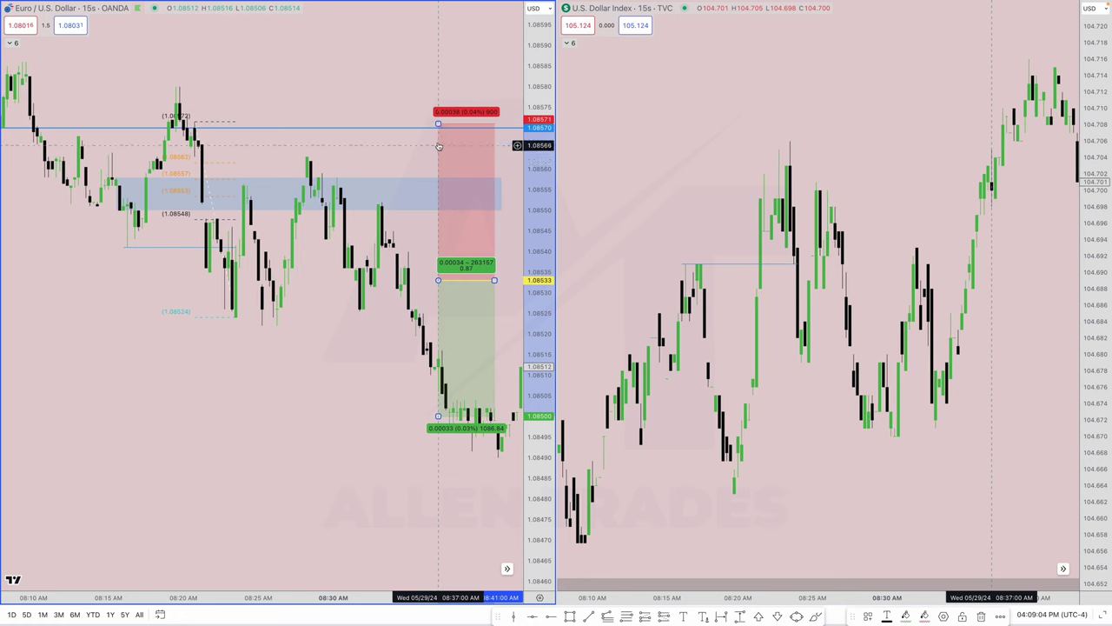
scroll(439, 130, "left", 1)
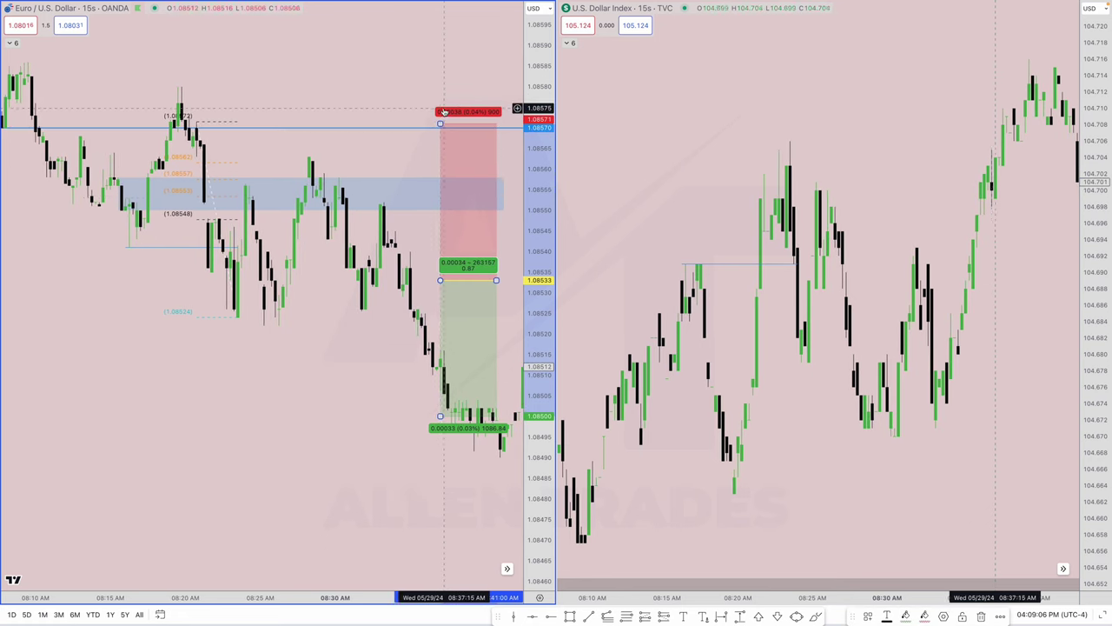
scroll(443, 123, "left", 1)
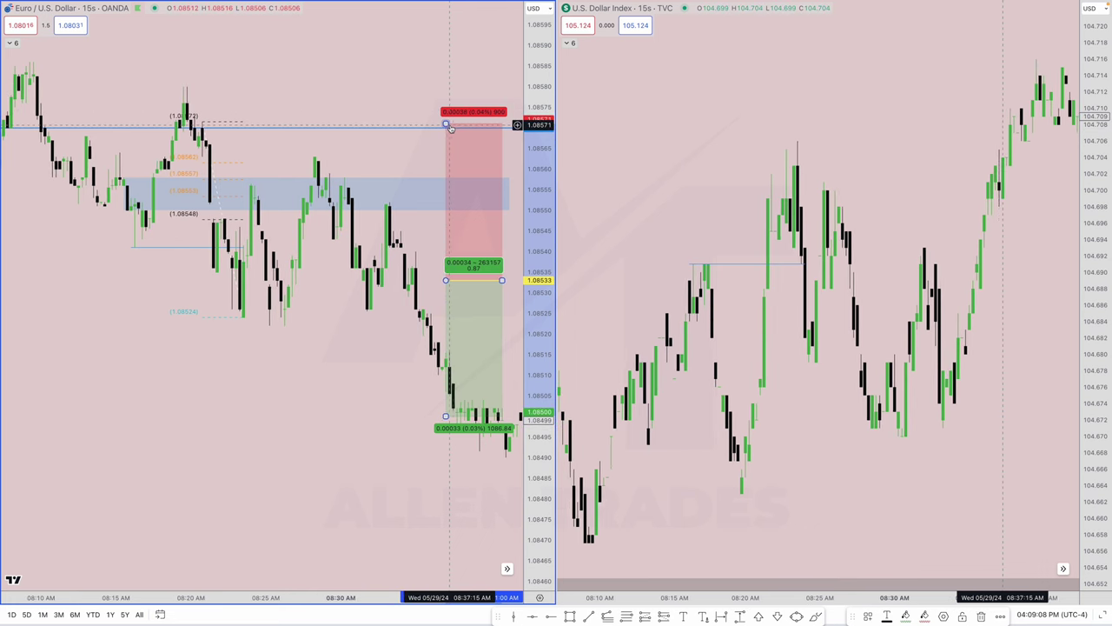
scroll(447, 125, "right", 1)
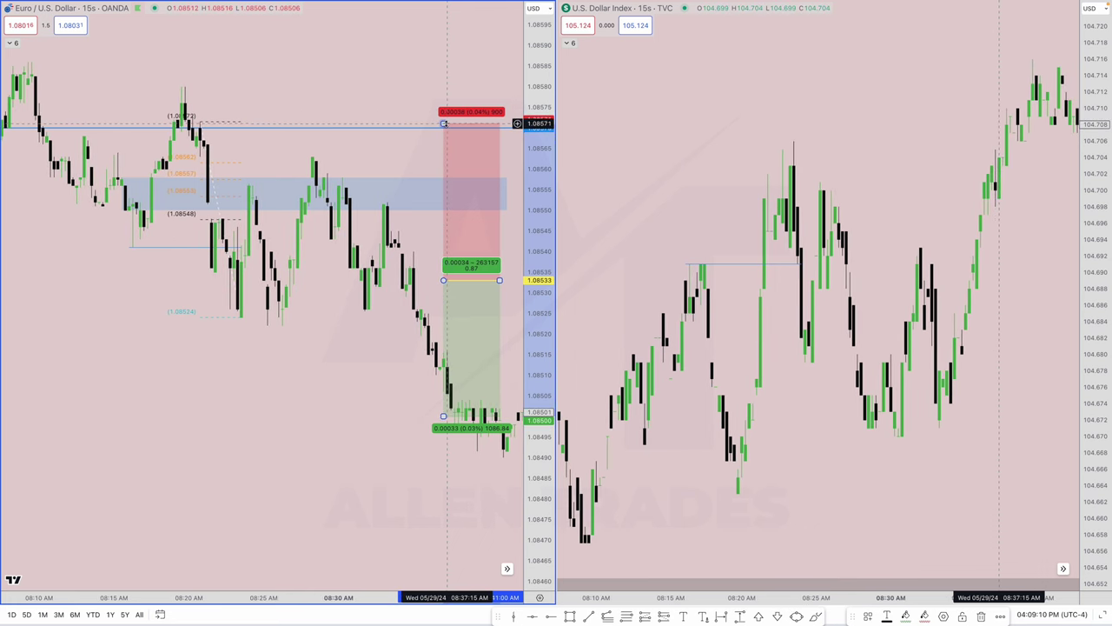
left_click_drag(445, 123, 447, 57)
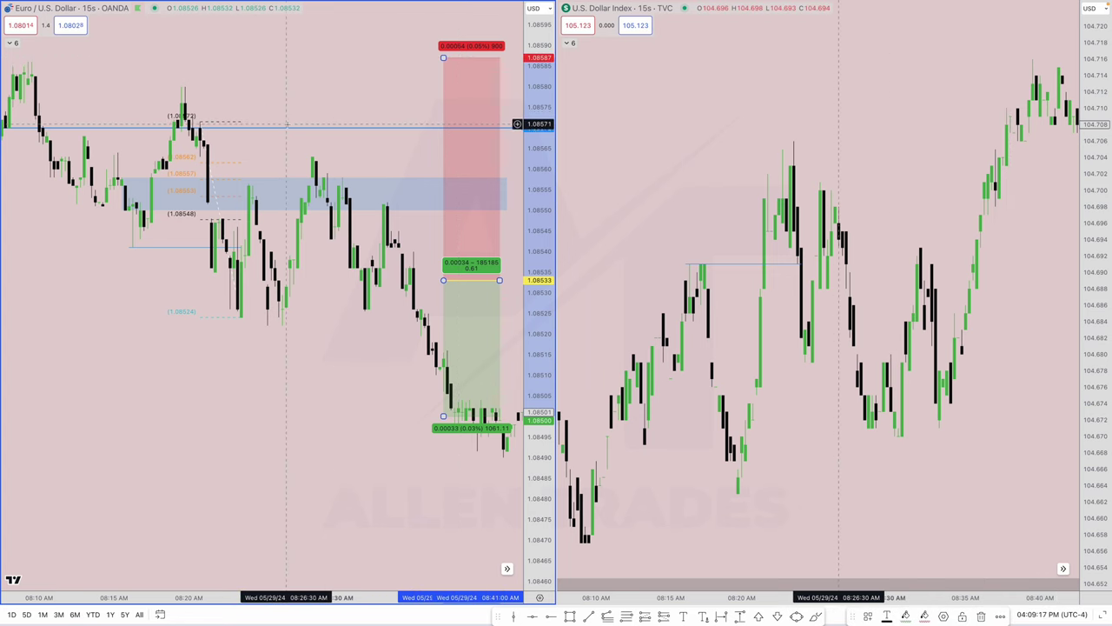
Step: Move the short position's entry up to 1.08553, inside the blue rectangle zone
left_click_drag(292, 121, 321, 139)
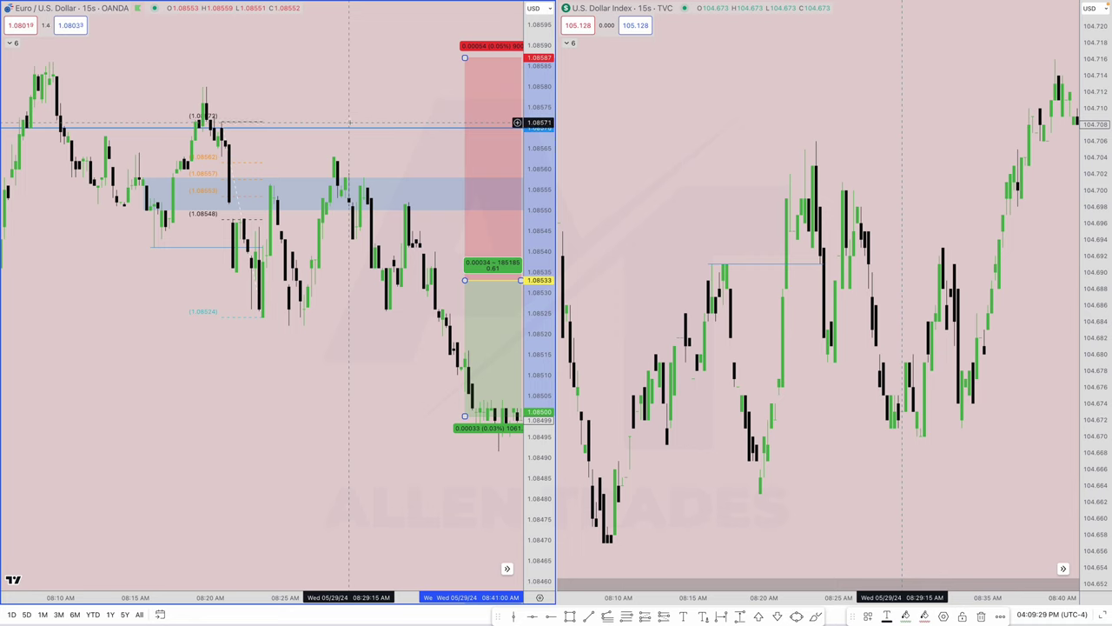
scroll(349, 123, "left", 2)
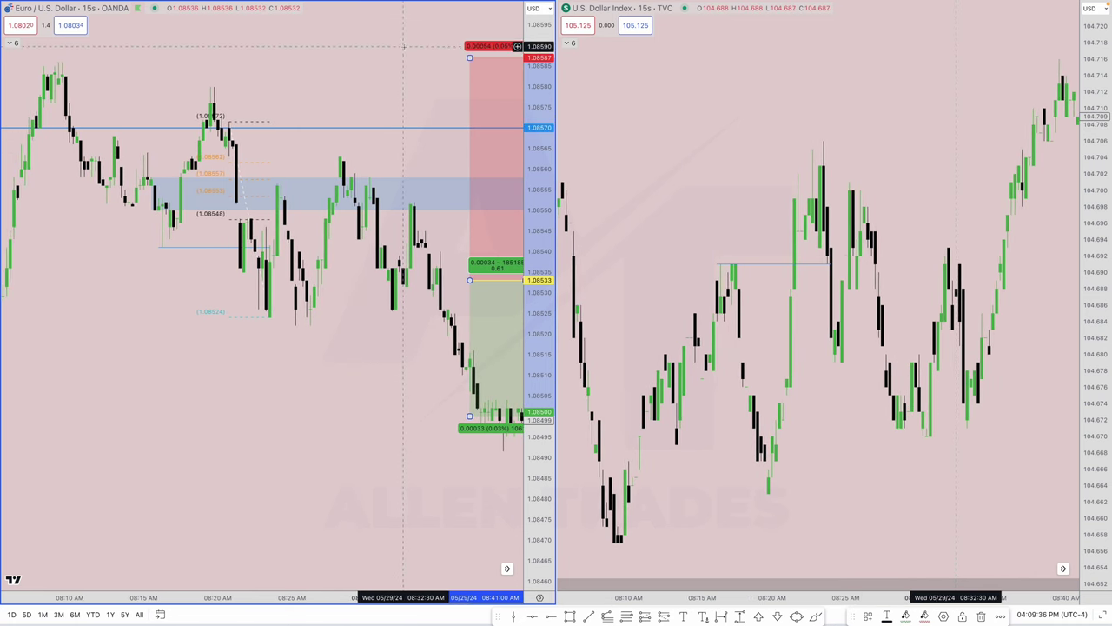
scroll(404, 47, "left", 1)
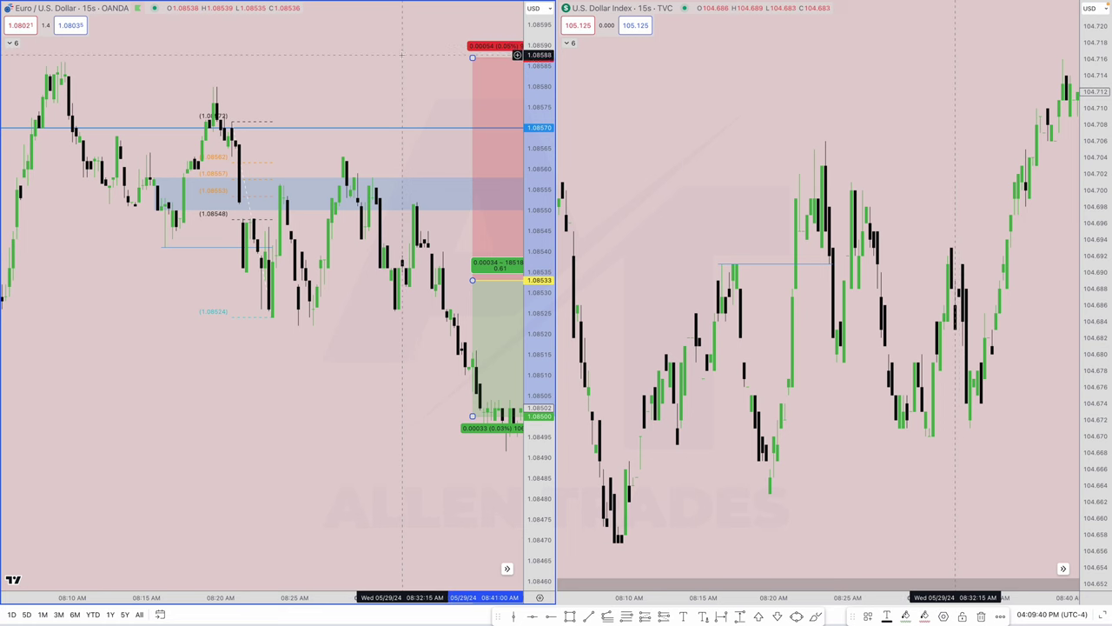
scroll(388, 78, "right", 3)
scroll(387, 77, "down", 4)
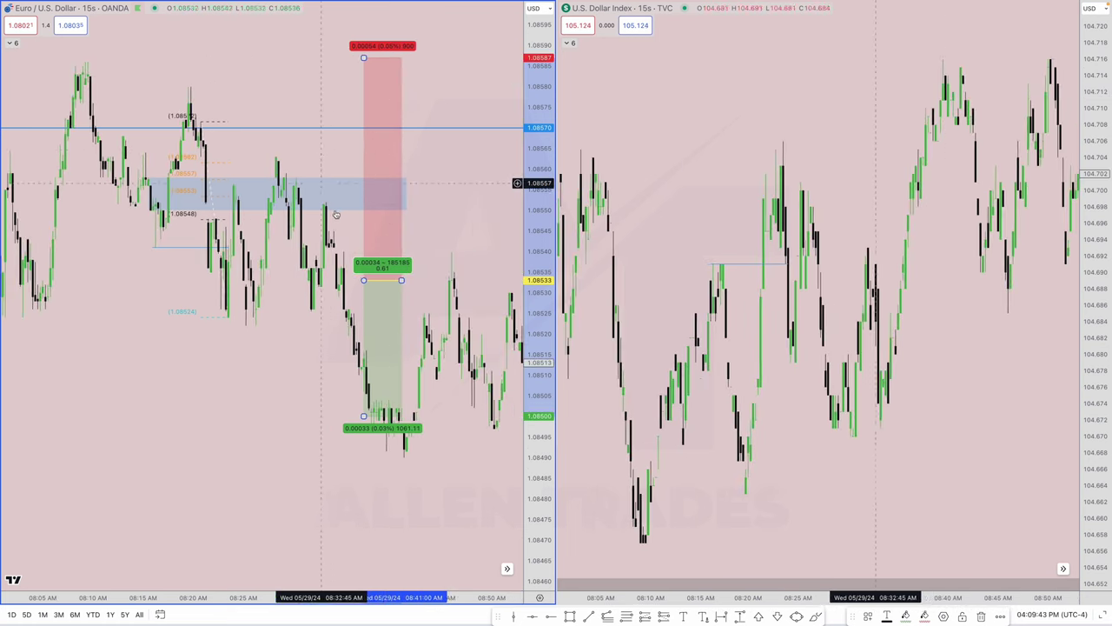
scroll(357, 199, "left", 2)
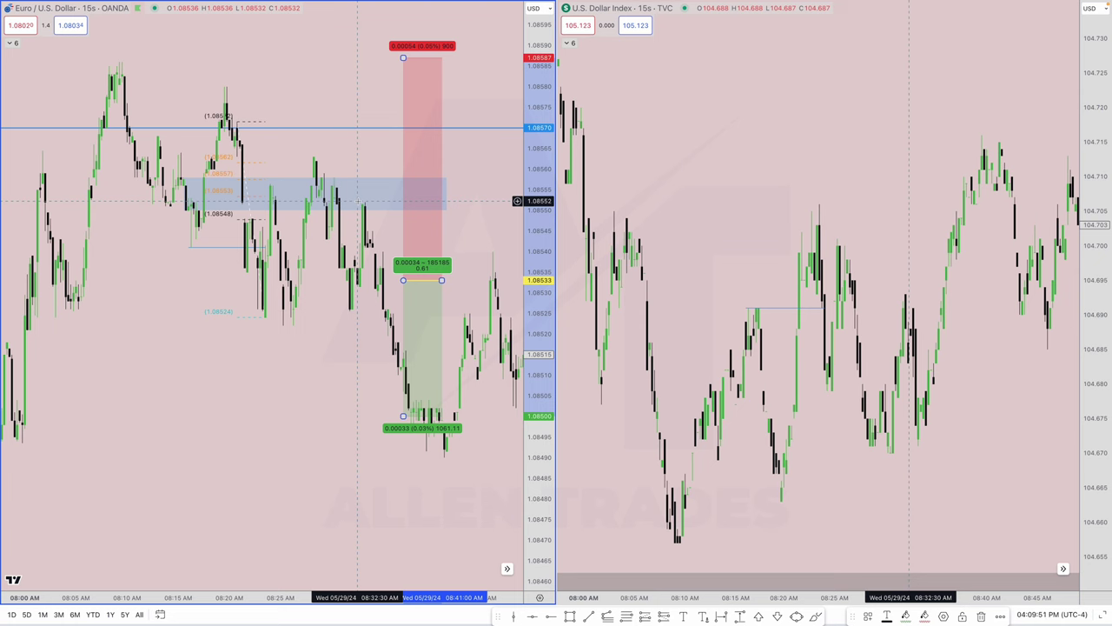
scroll(402, 282, "right", 1)
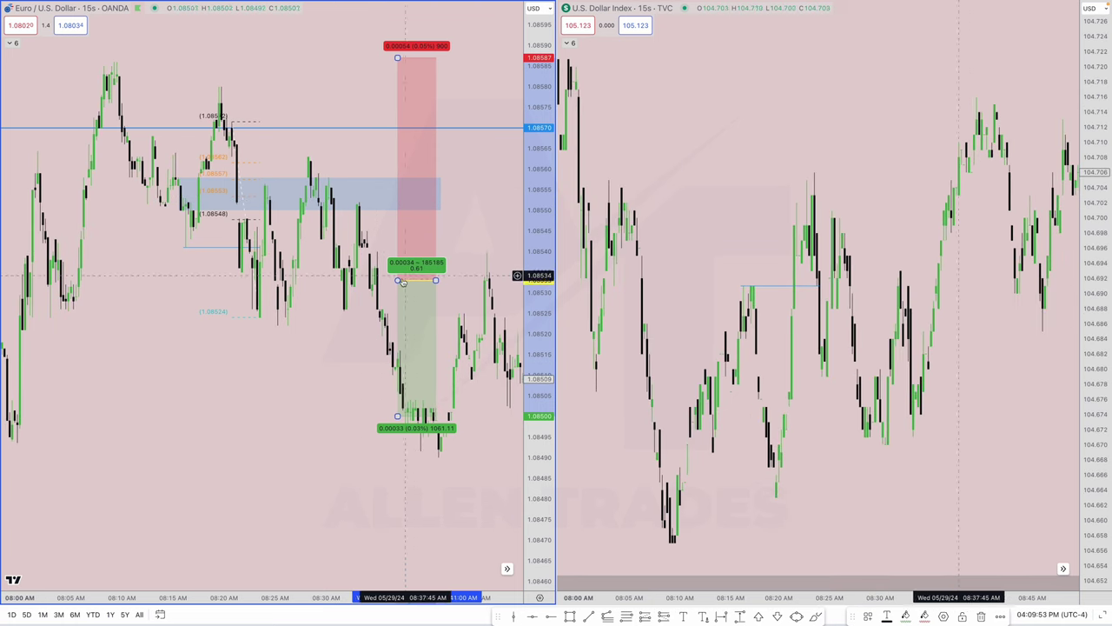
left_click_drag(398, 280, 399, 198)
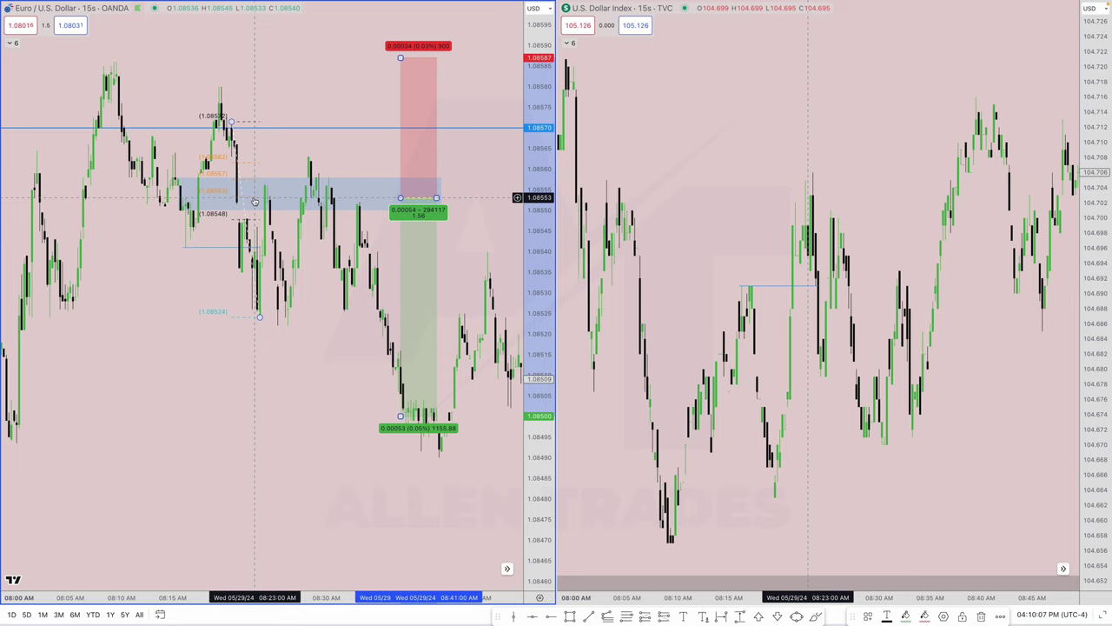
scroll(255, 201, "down", 5)
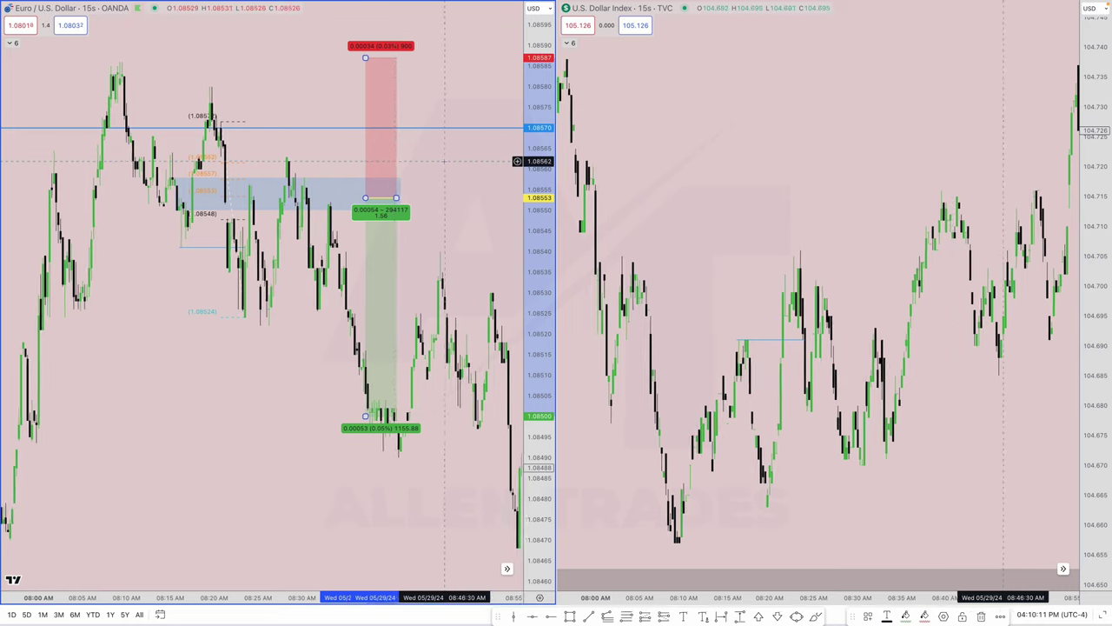
Step: Switch both charts to the 5-minute interval and review the modelled short against the May 29 price action on EURUSD and the dollar index
type("5")
key("Return")
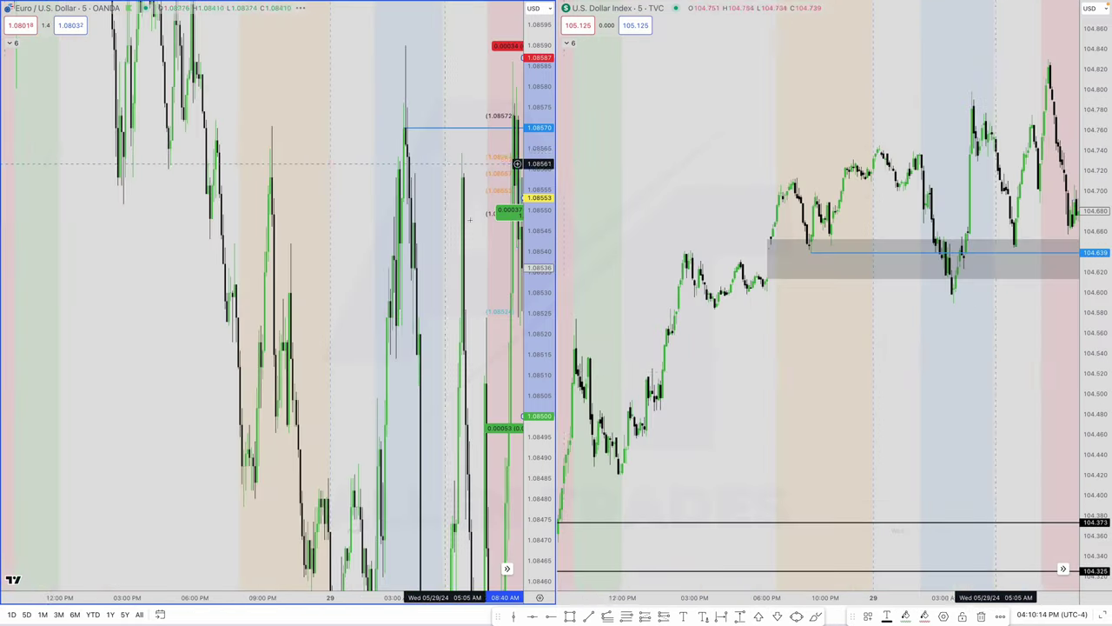
left_click(534, 584)
scroll(392, 385, "right", 5)
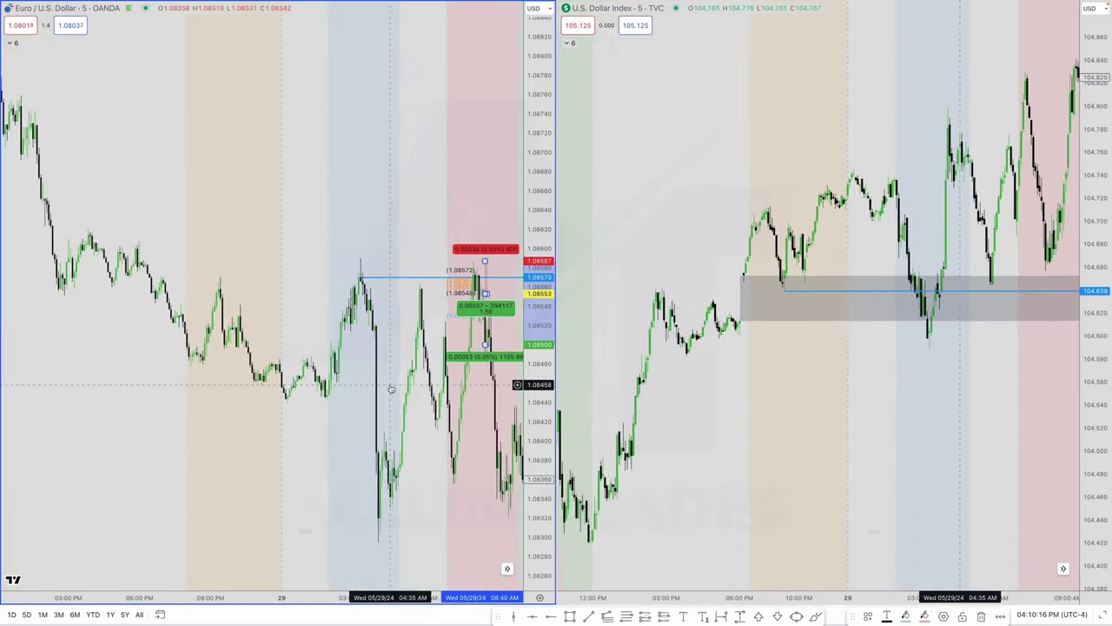
scroll(443, 385, "up", 2)
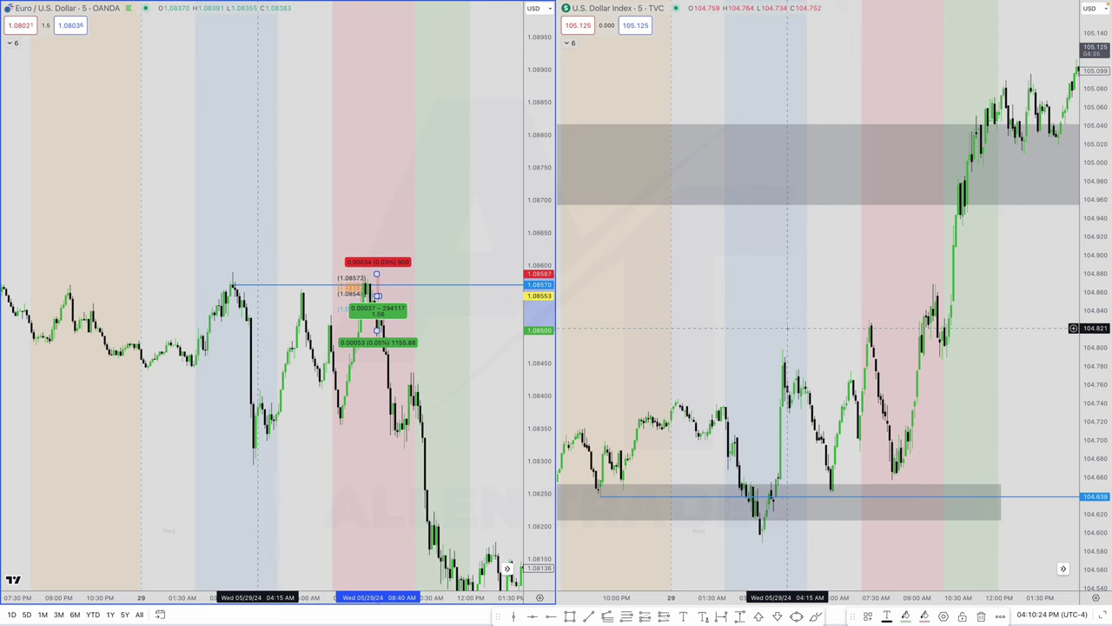
Step: Replace EURUSD with T-Bond futures (ZB) and the dollar index with CBOT 10-year T-Note futures (ZN), both on the 1D interval
left_click(300, 117)
type("ZB")
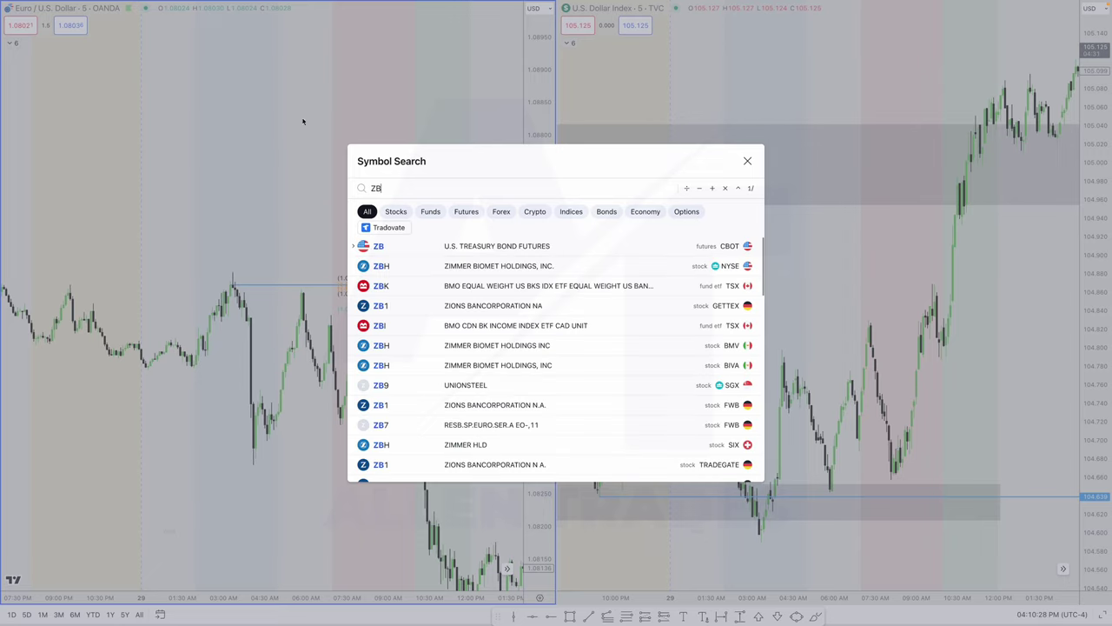
key("Return")
type("ZN")
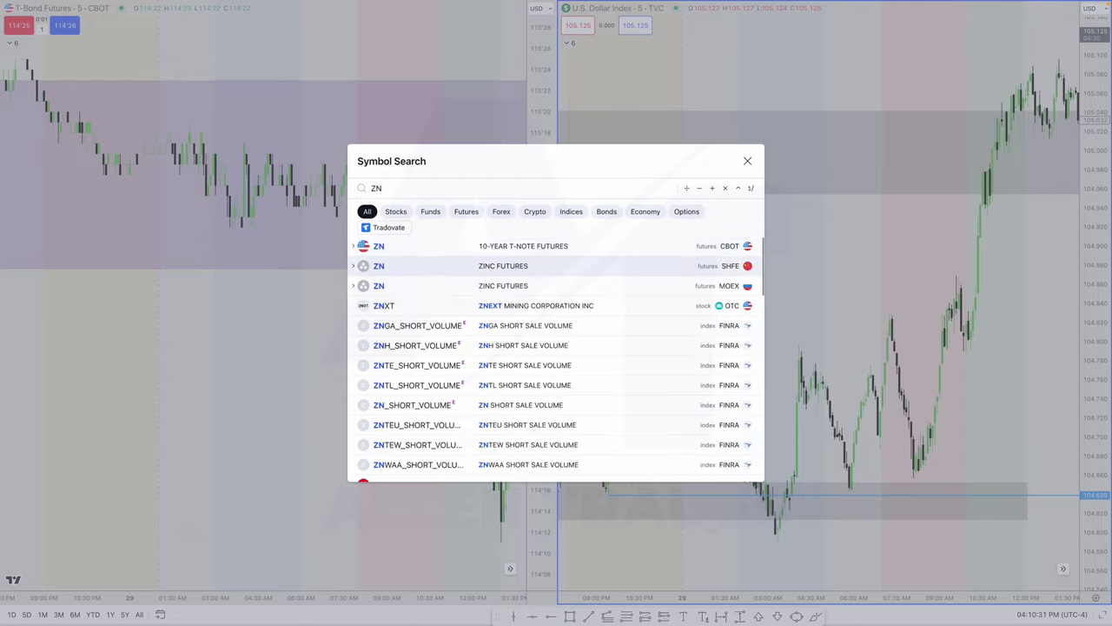
key("Return")
type("1D")
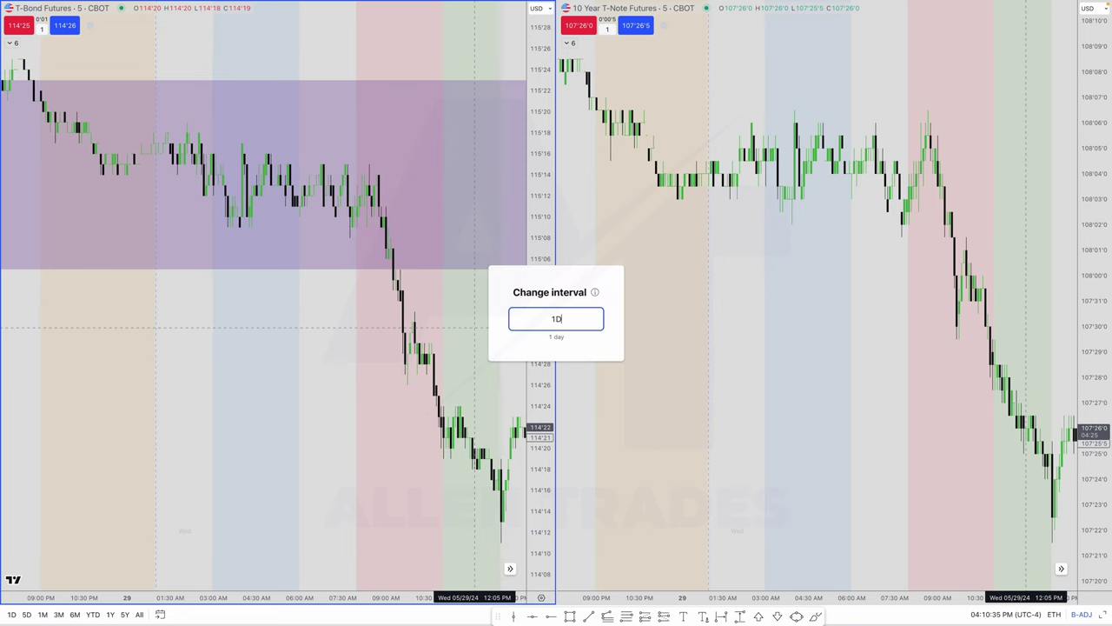
key("Return")
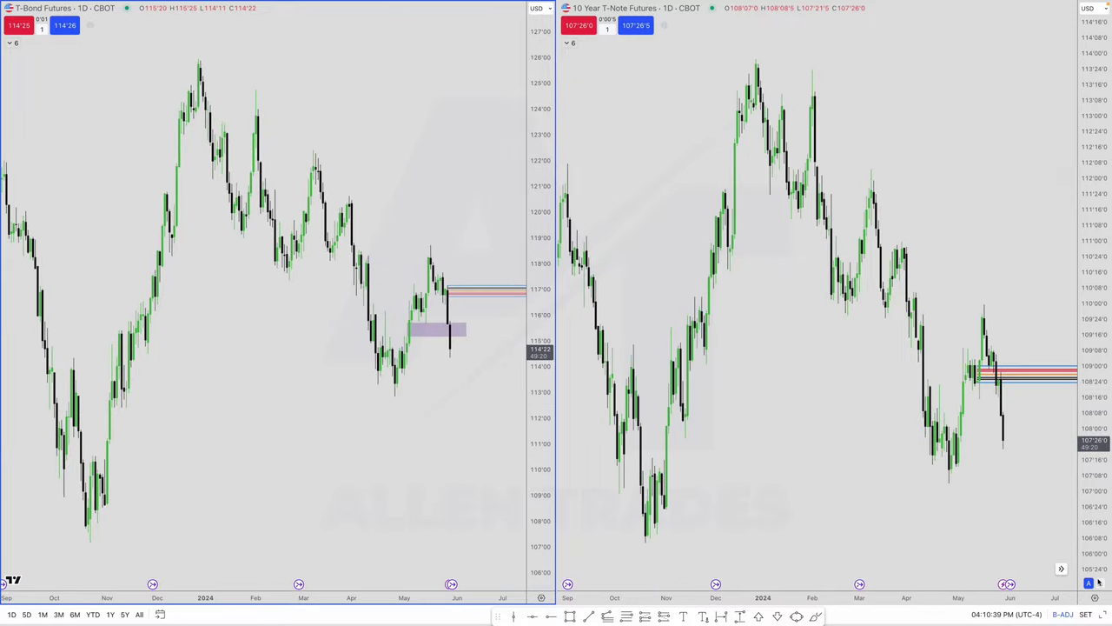
Step: Maximize the daily T-Bond Futures chart and examine the late-May candles around the purple zone and the level lines near 117'00
left_click(1102, 614)
scroll(776, 300, "up", 5)
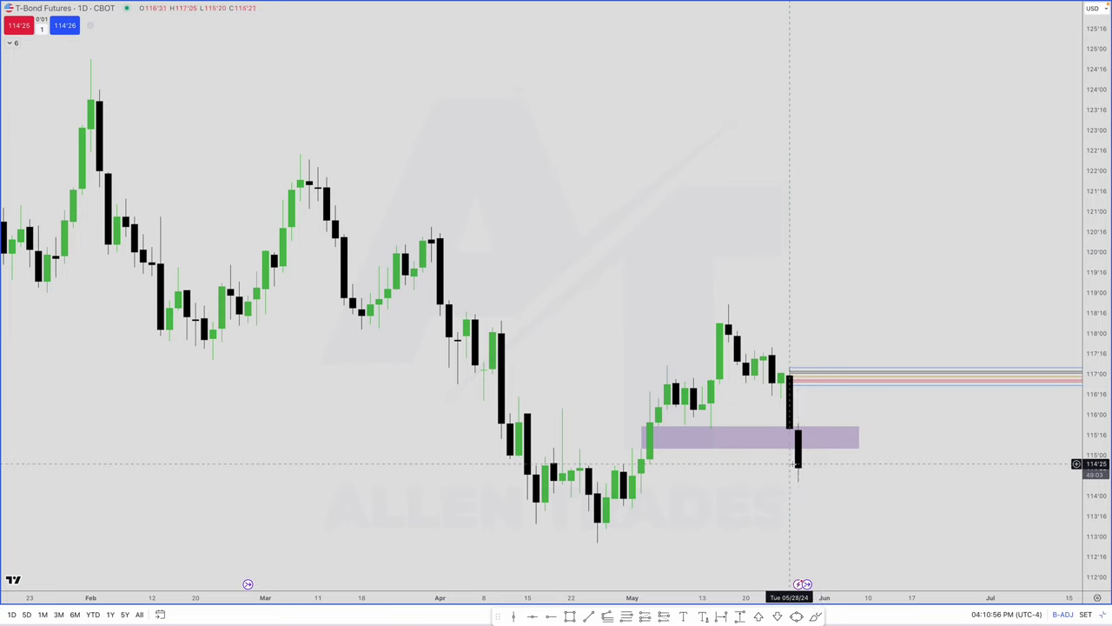
scroll(797, 463, "down", 5)
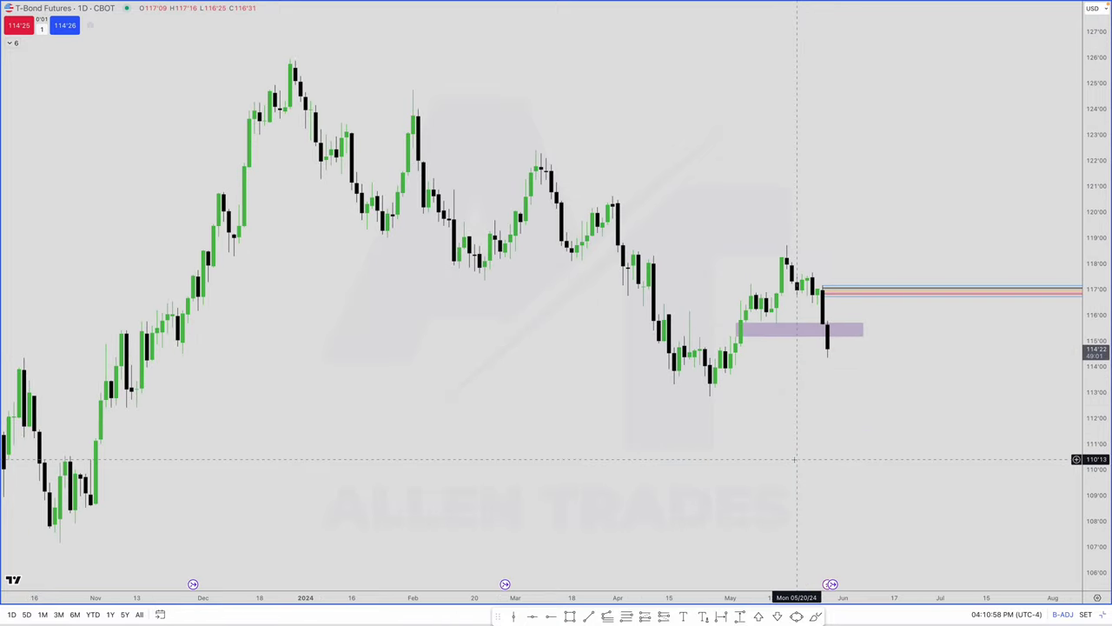
scroll(794, 459, "up", 3)
scroll(804, 382, "up", 3)
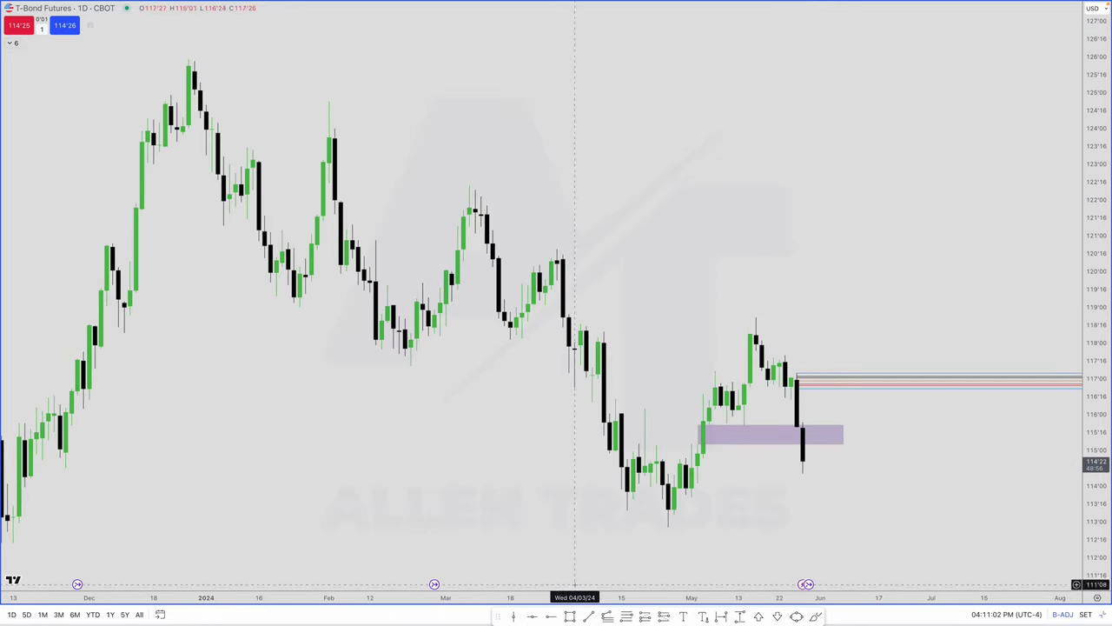
Step: Draw a rectangle zone between about 119'24 and 118'26, spanning 28 March to 21 June 2024
left_click(557, 279)
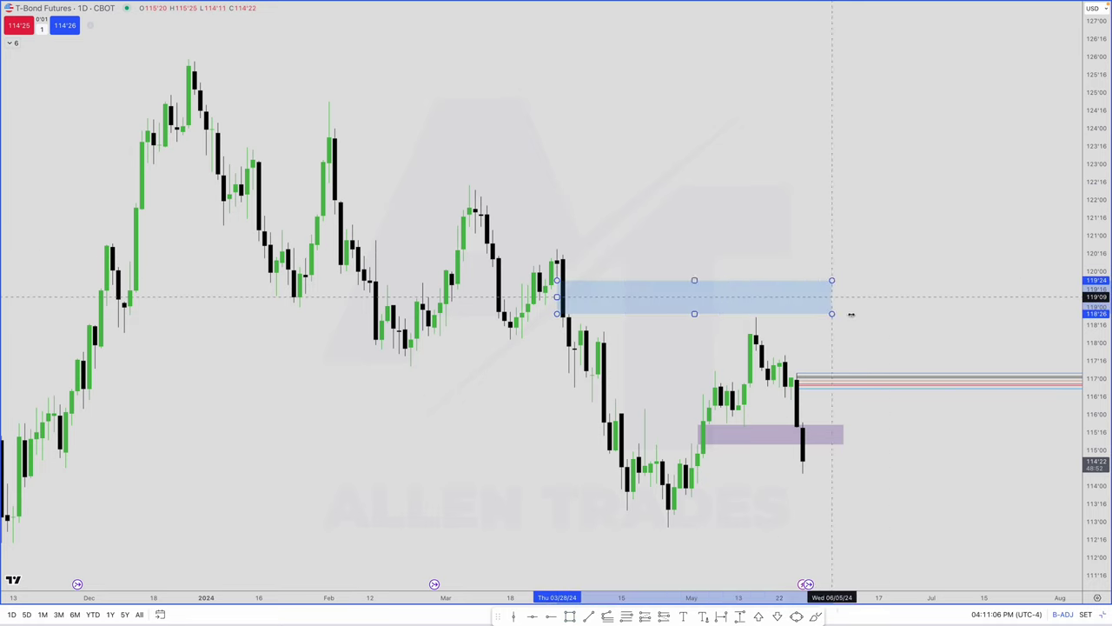
left_click(896, 312)
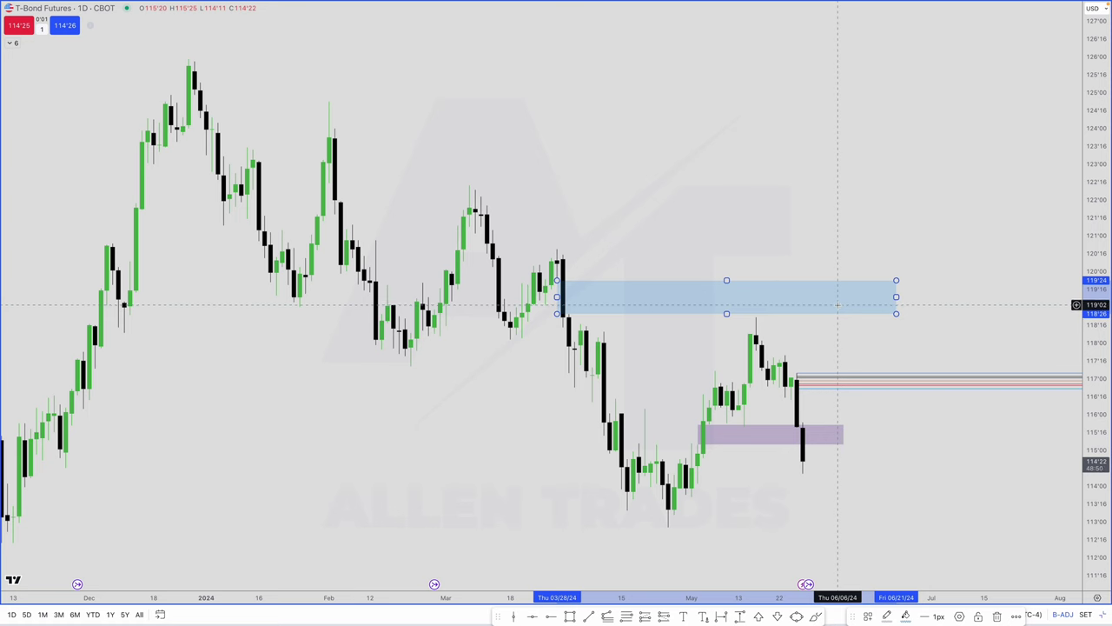
Step: Check the drawn zone against price on the weekly timeframe, and return to the daily chart
type("1W")
key("Return")
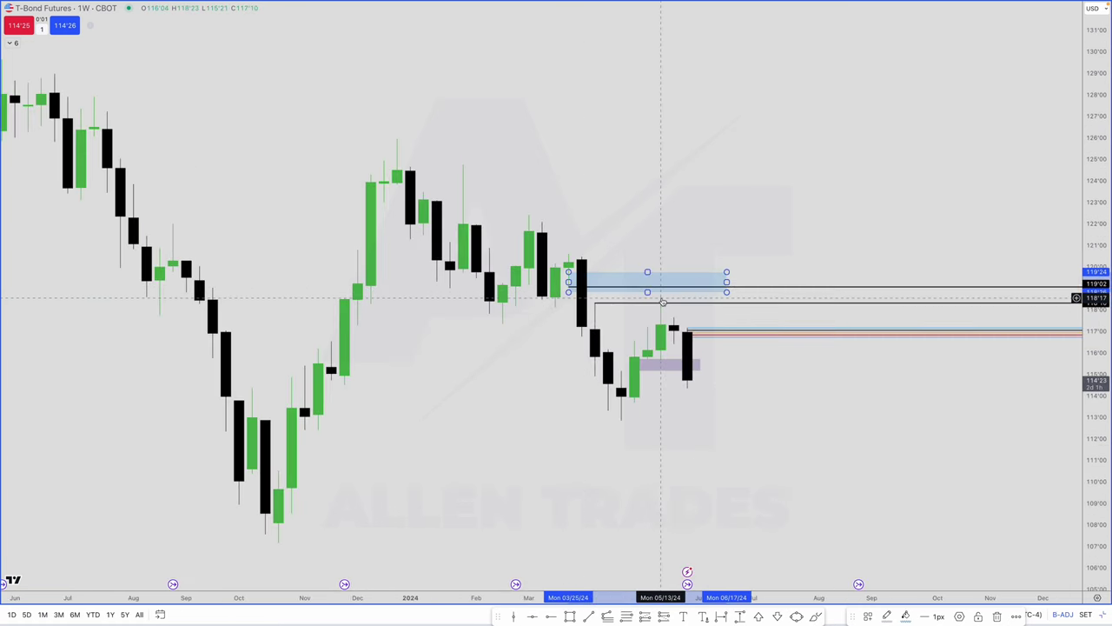
key("Escape")
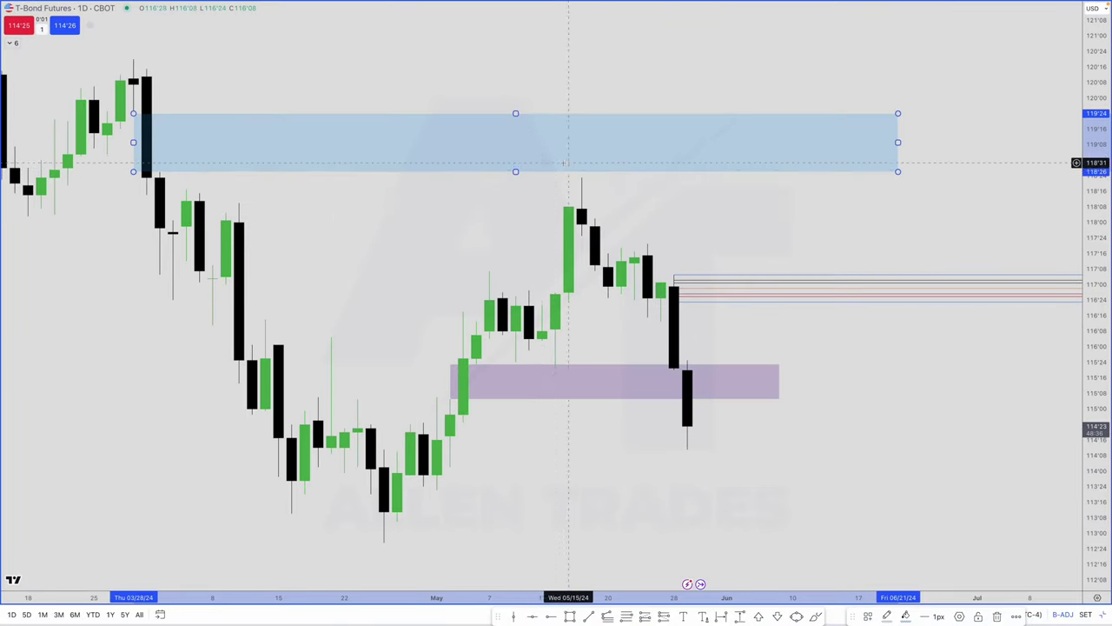
Step: Reshape the blue rectangle into a zone between about 112'13 and 110'13, starting 31 October 2023 and extending to 14 August 2024
scroll(567, 163, "down", 3)
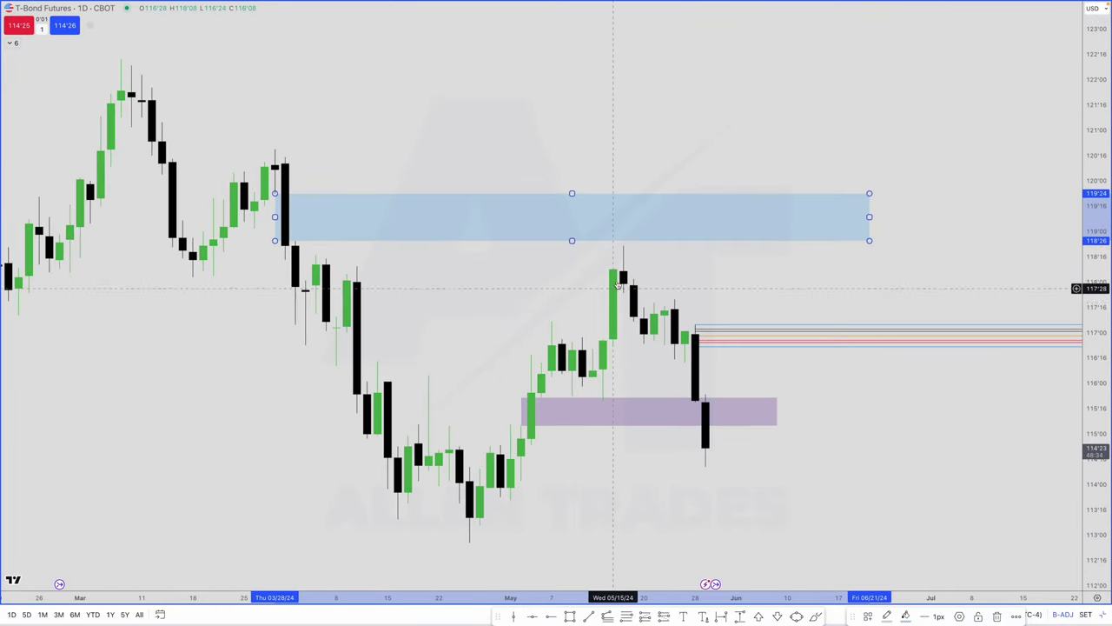
scroll(622, 256, "down", 3)
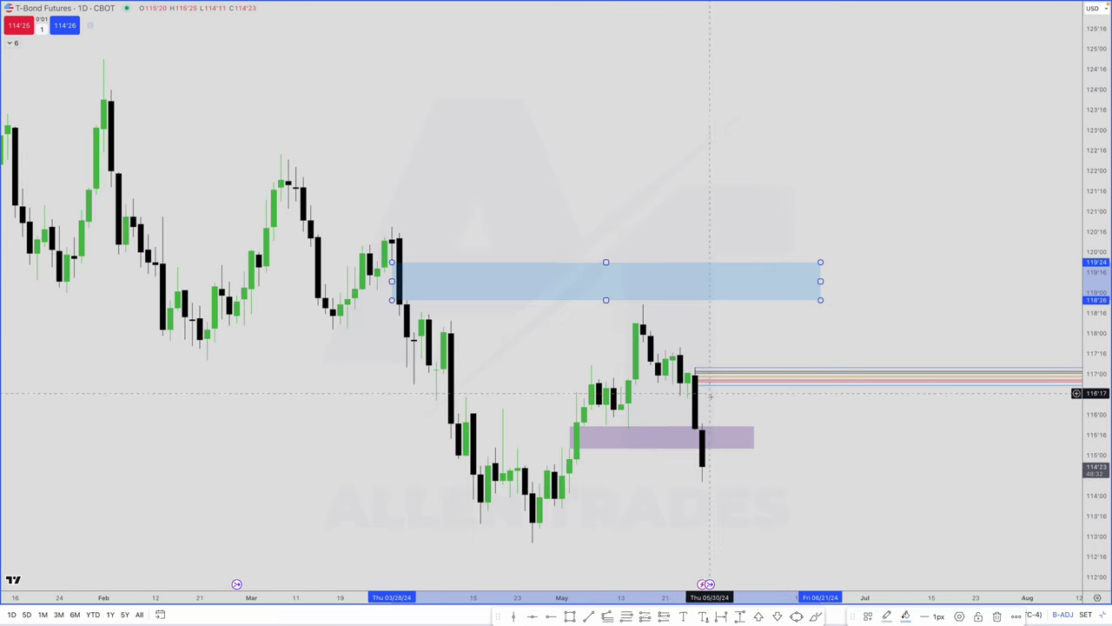
scroll(860, 428, "down", 3)
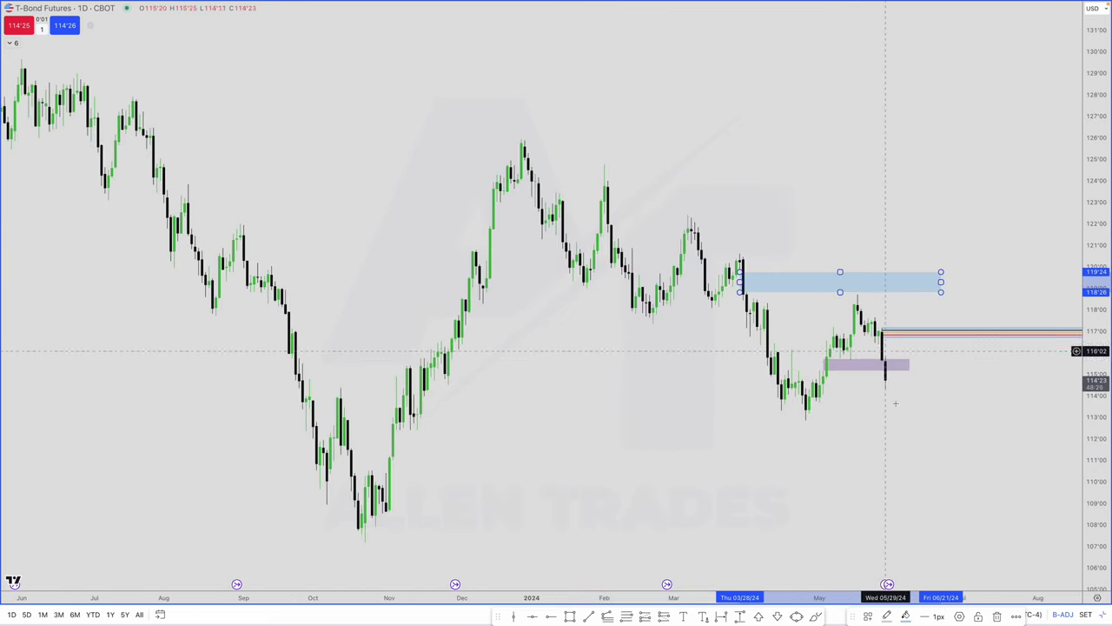
left_click_drag(738, 292, 386, 472)
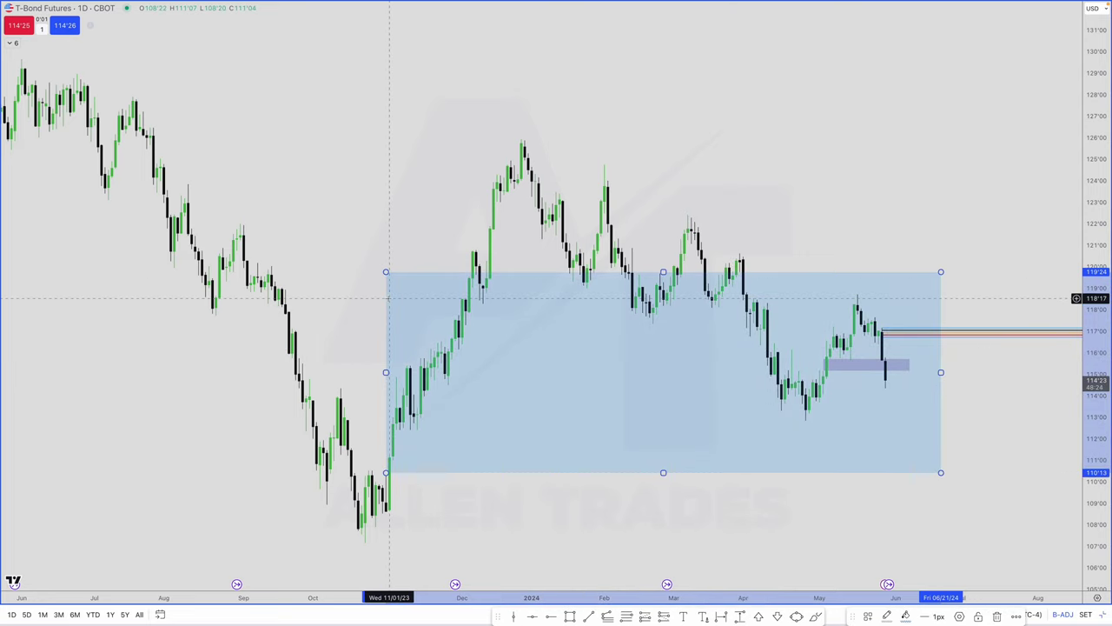
left_click_drag(387, 280, 385, 424)
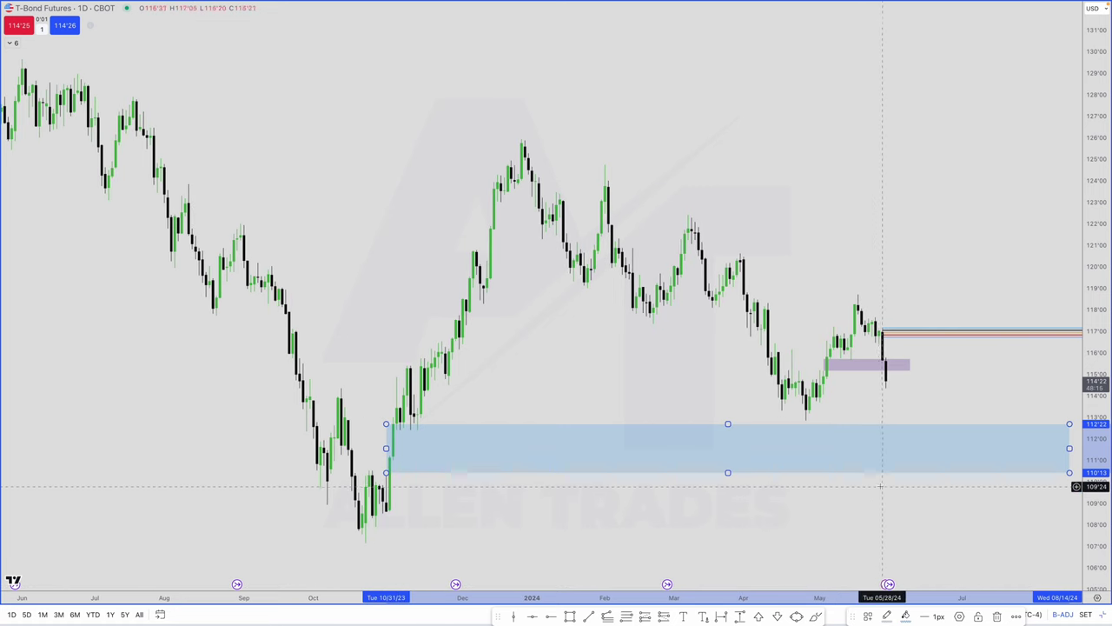
scroll(880, 487, "up", 2)
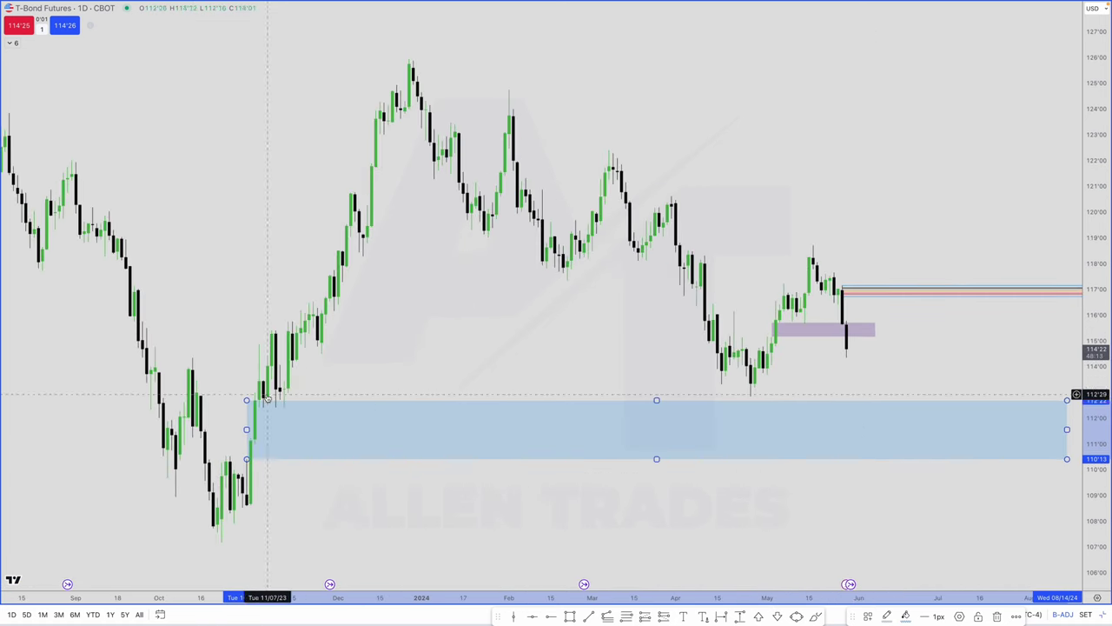
mouse_move(247, 400)
left_mouse_down()
mouse_move(258, 408)
mouse_move(246, 407)
left_mouse_up()
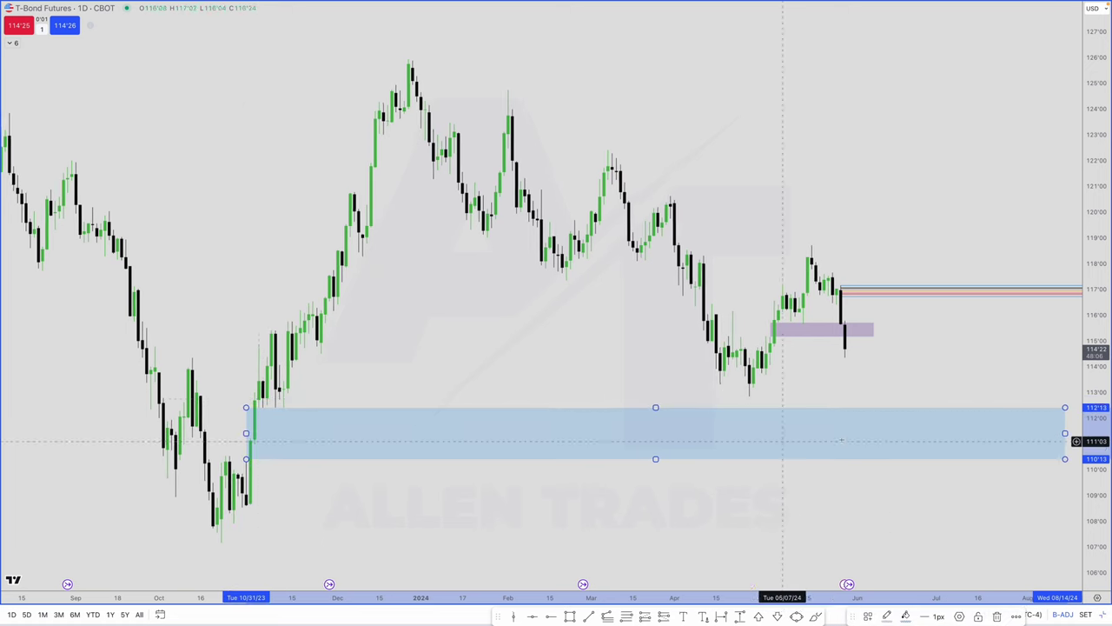
Step: Draw a rectangle between about 119'02 and 117'20 from 16 February to 20 June 2024, and apply the Breaker template to it
scroll(901, 394, "left", 1)
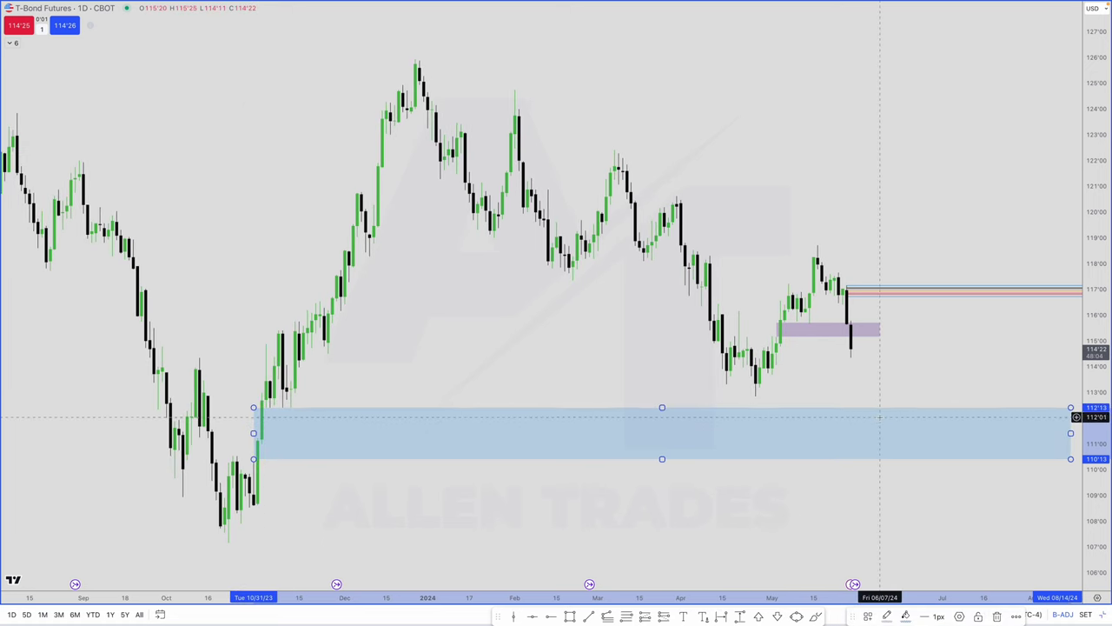
scroll(807, 365, "up", 2)
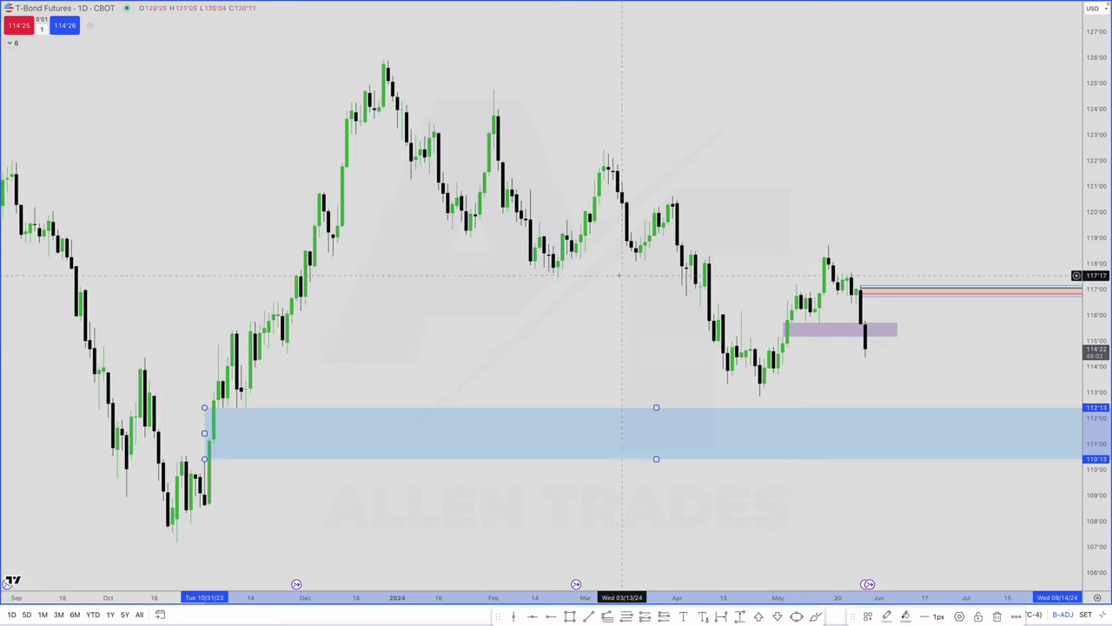
left_click(569, 616)
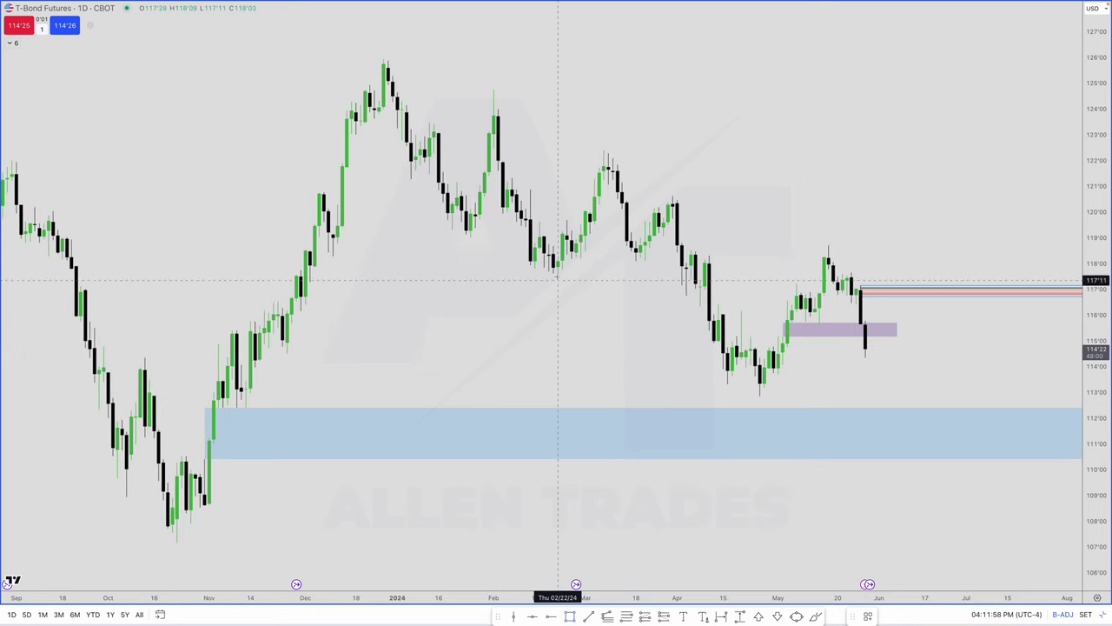
mouse_move(553, 272)
left_mouse_down()
mouse_move(552, 239)
mouse_move(934, 235)
left_mouse_up()
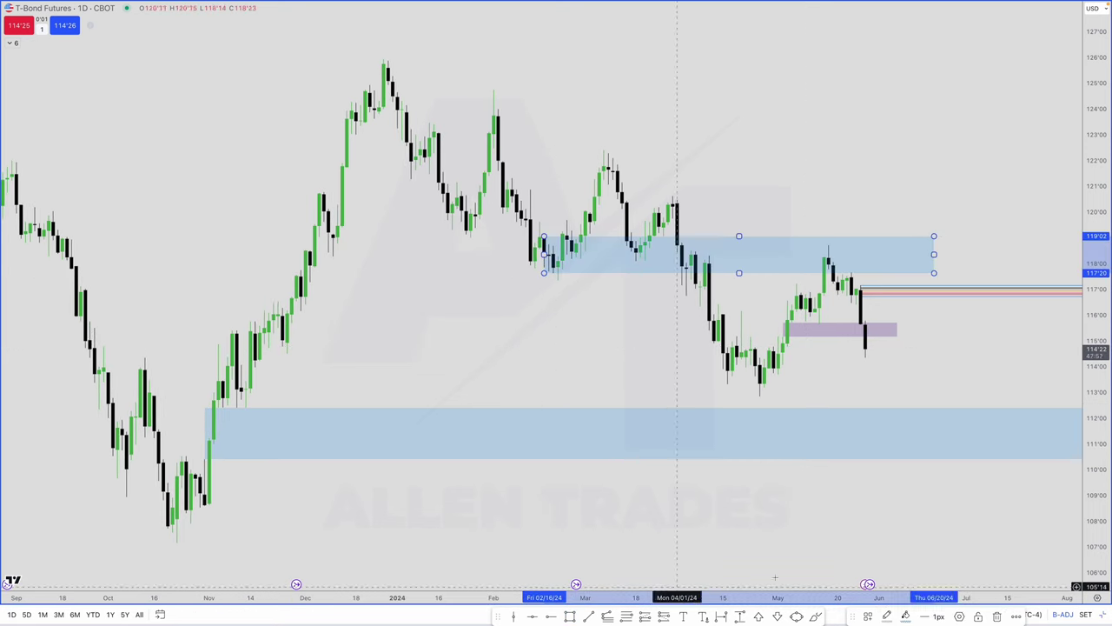
left_click(886, 614)
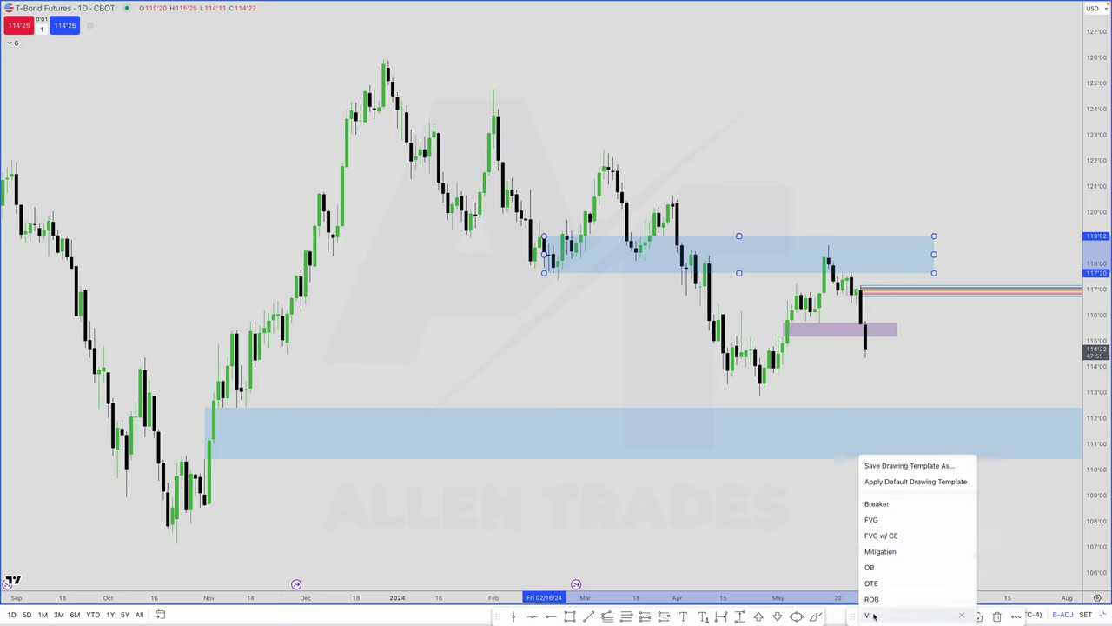
left_click(880, 509)
Step: Draw two Fibonacci projections over the February low to March high swing, one anchored on the wicks and one on the candle bodies
left_click(626, 616)
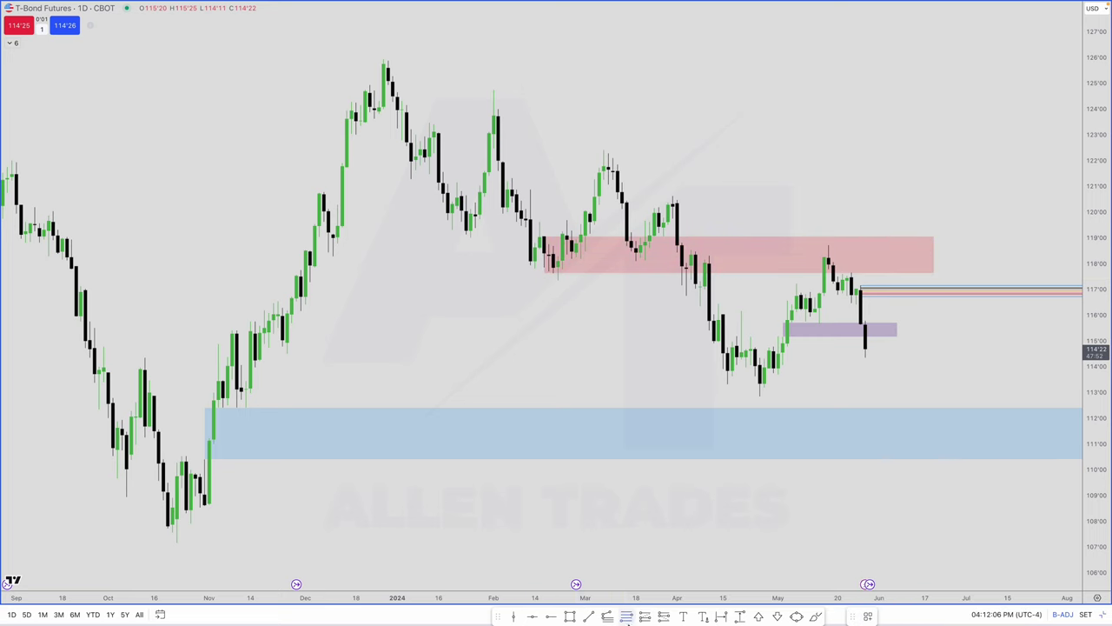
left_click(603, 149)
left_click(559, 279)
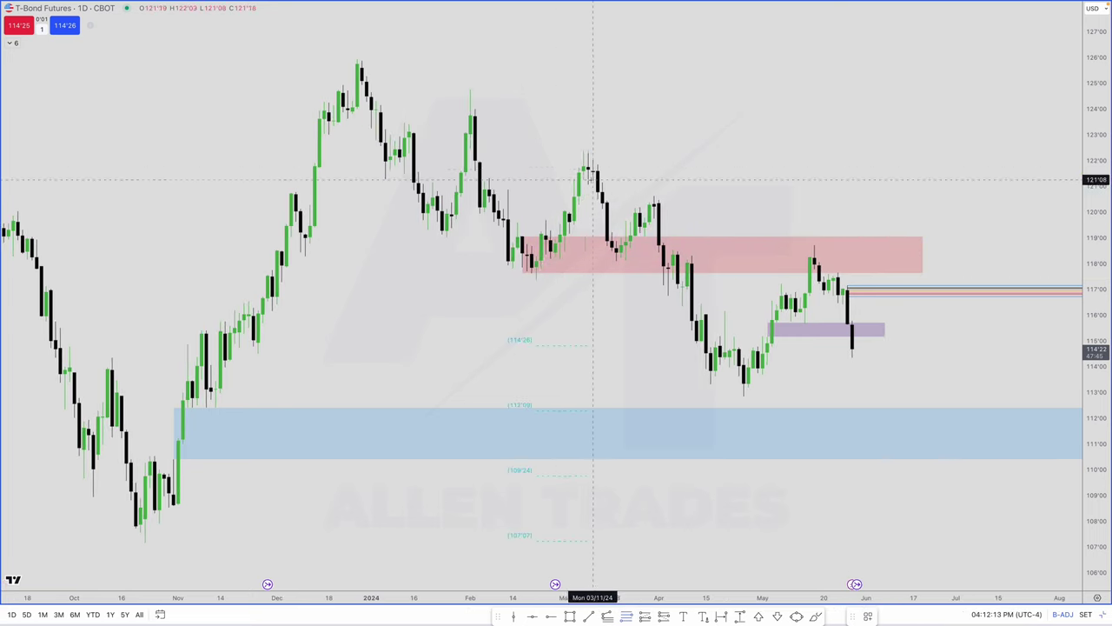
left_click(537, 266)
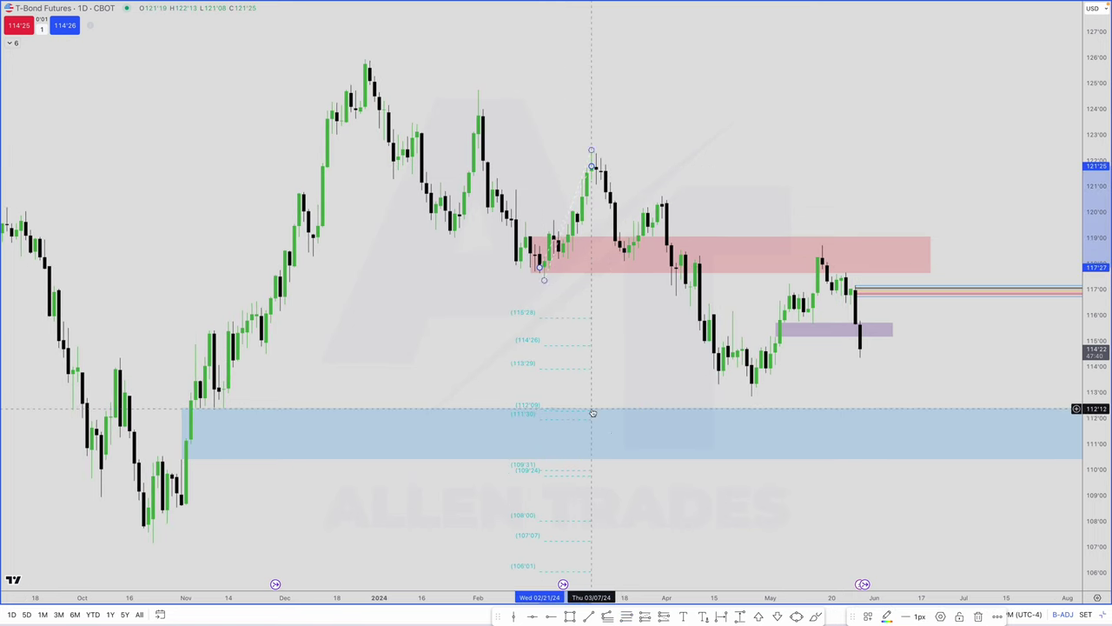
Step: Place a horizontal ray on the 112'09 projection level from 21 February 2024, and apply the Target template
left_click(550, 617)
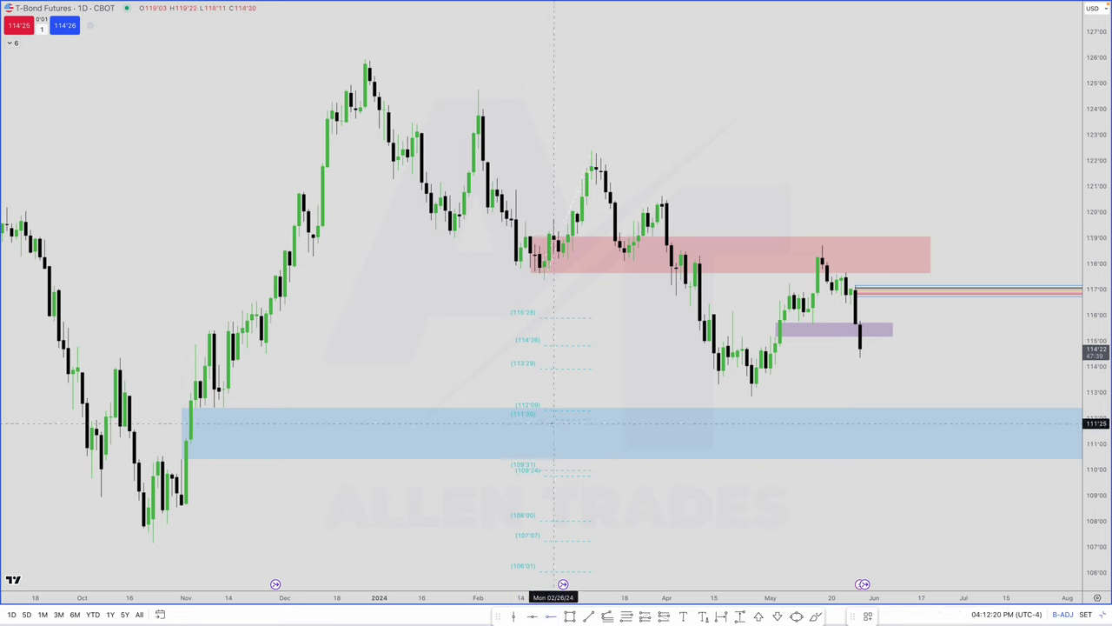
left_click(540, 411)
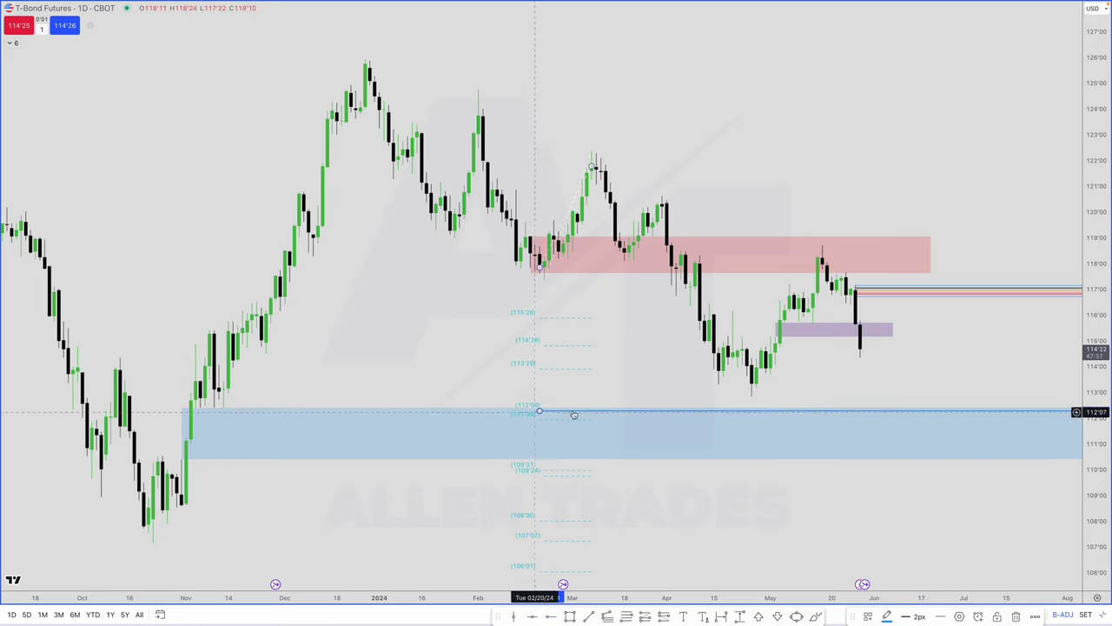
left_click(867, 616)
left_click(878, 591)
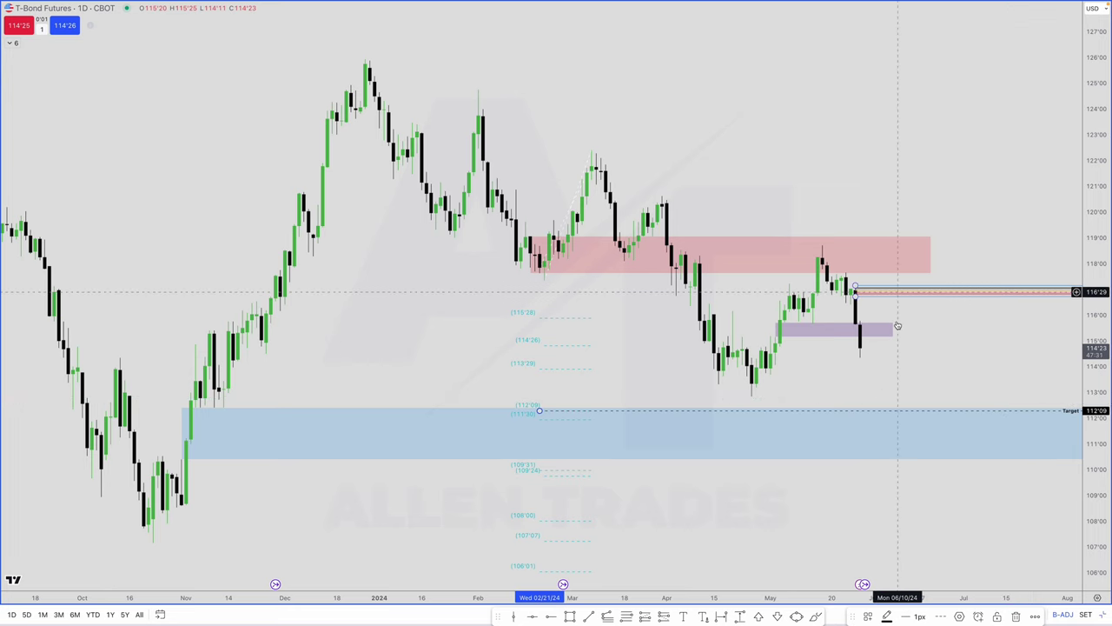
left_click(881, 239)
left_click(874, 224)
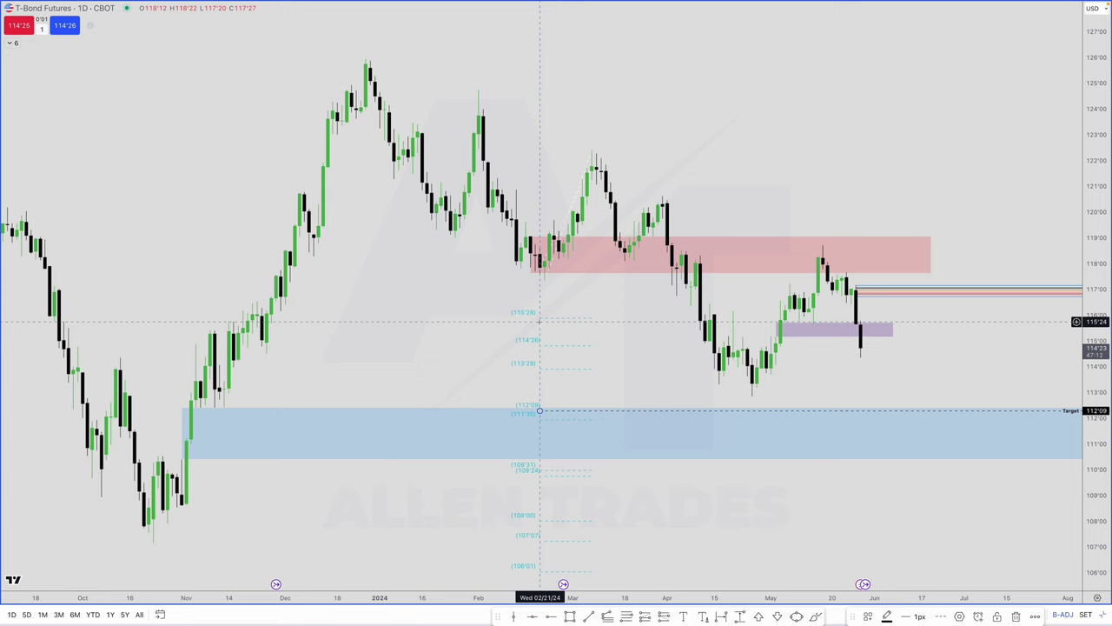
Step: Switch the T-Bond Futures chart to the 15-minute timeframe
type("15")
key("Return")
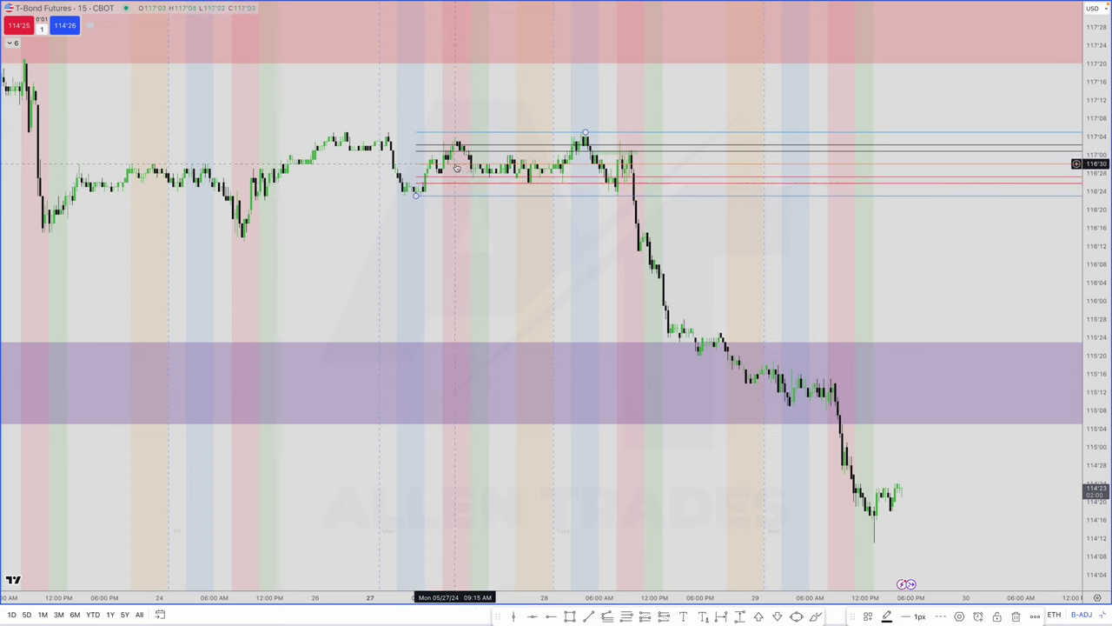
scroll(494, 166, "right", 1)
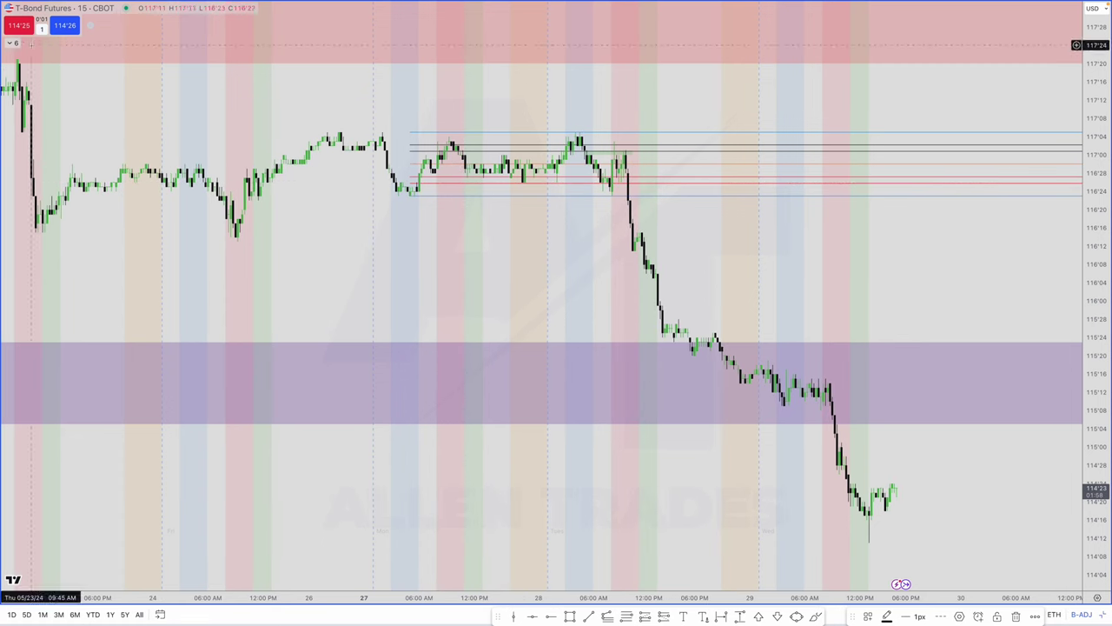
Step: Hide the Sessions (Forex) indicator and delete the Fibonacci retracement drawn over the 27–28 May range
left_click(15, 43)
left_click(62, 55)
left_click(414, 193)
key("Delete")
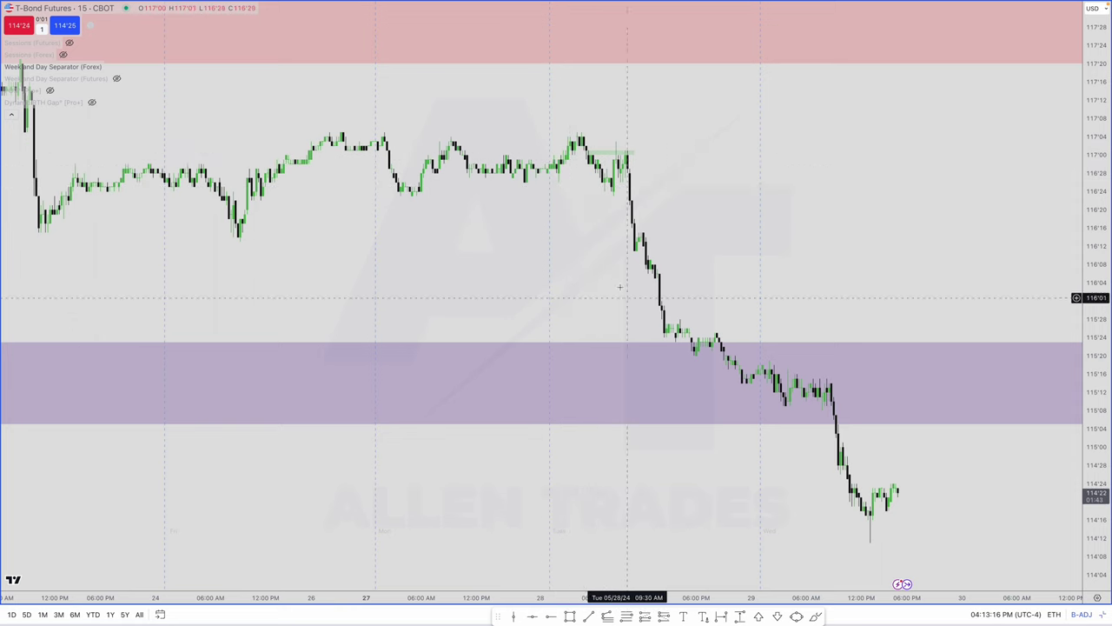
Step: Examine the 15-minute price action leading into the 28–29 May decline through the purple zone
scroll(571, 139, "right", 1)
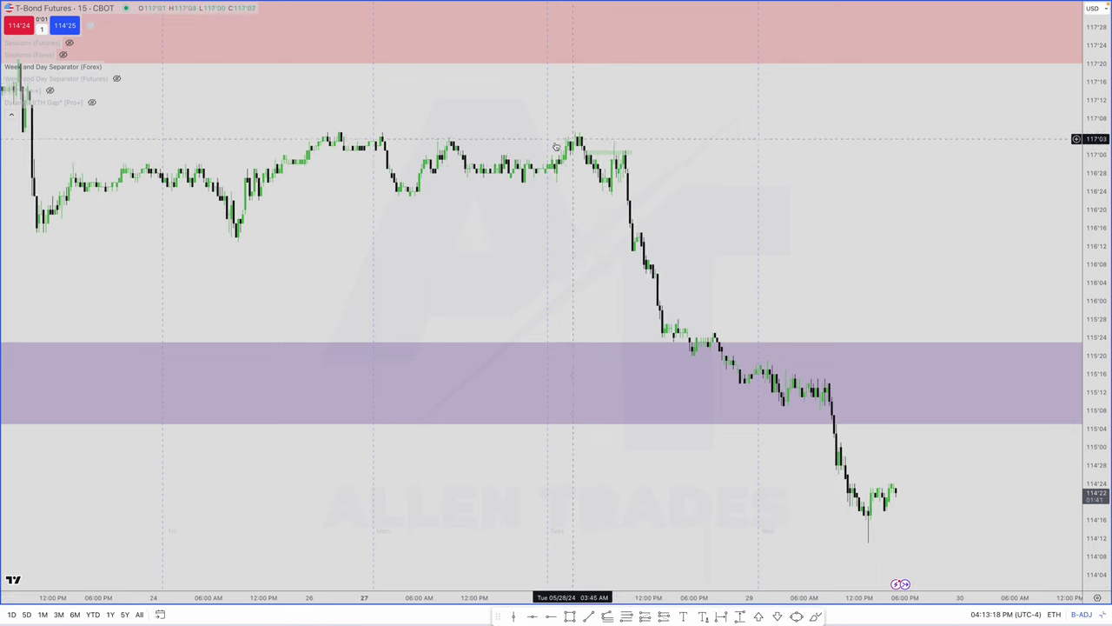
scroll(569, 152, "up", 1)
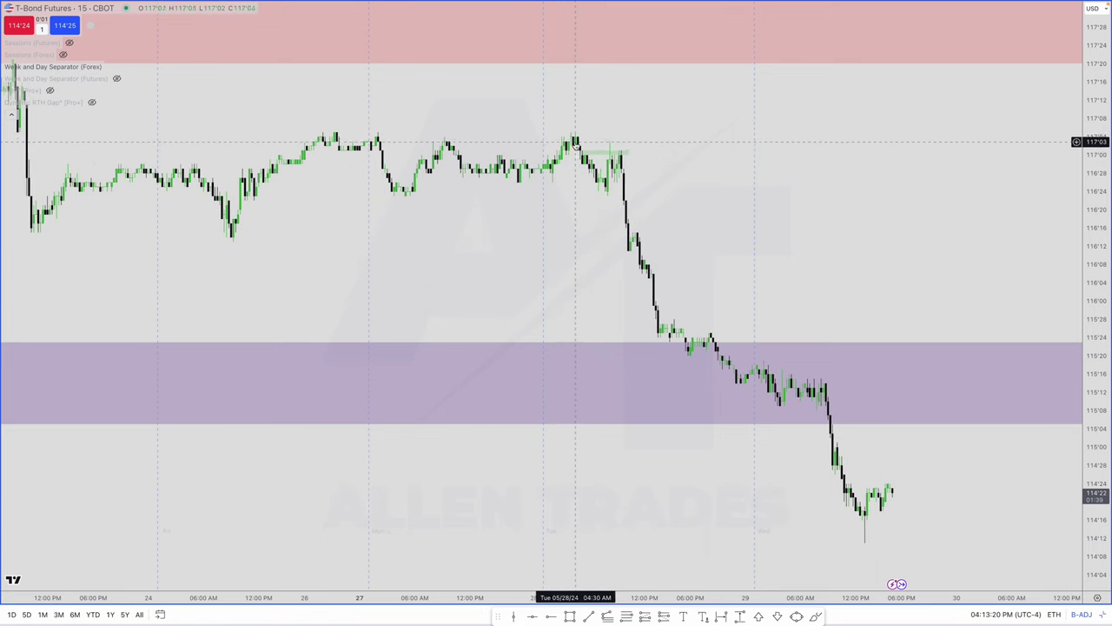
scroll(633, 286, "up", 1)
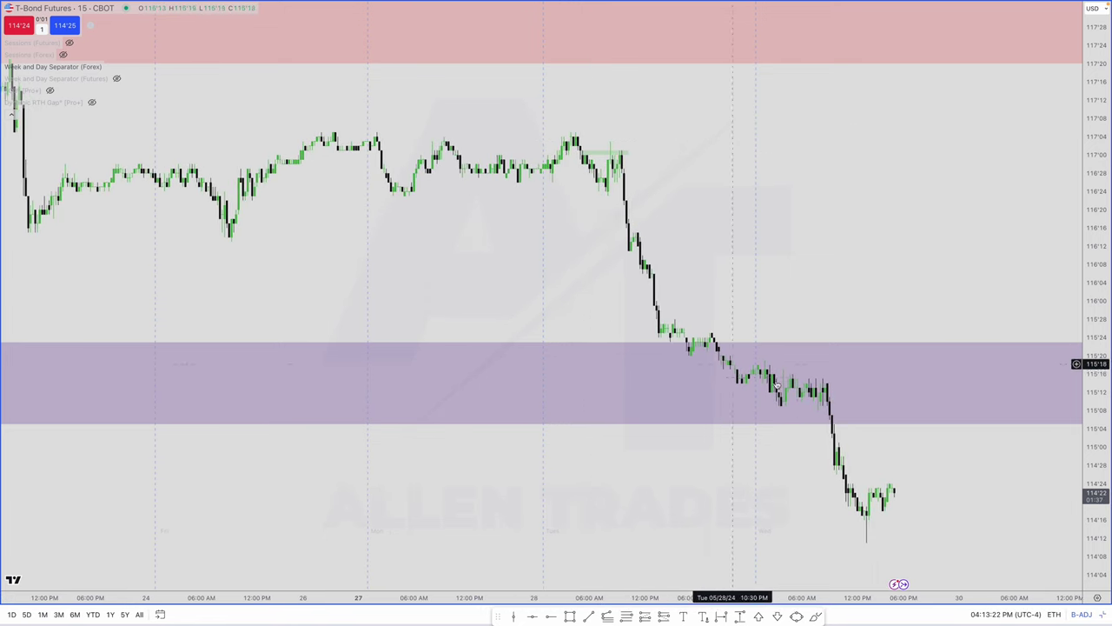
scroll(580, 286, "down", 3)
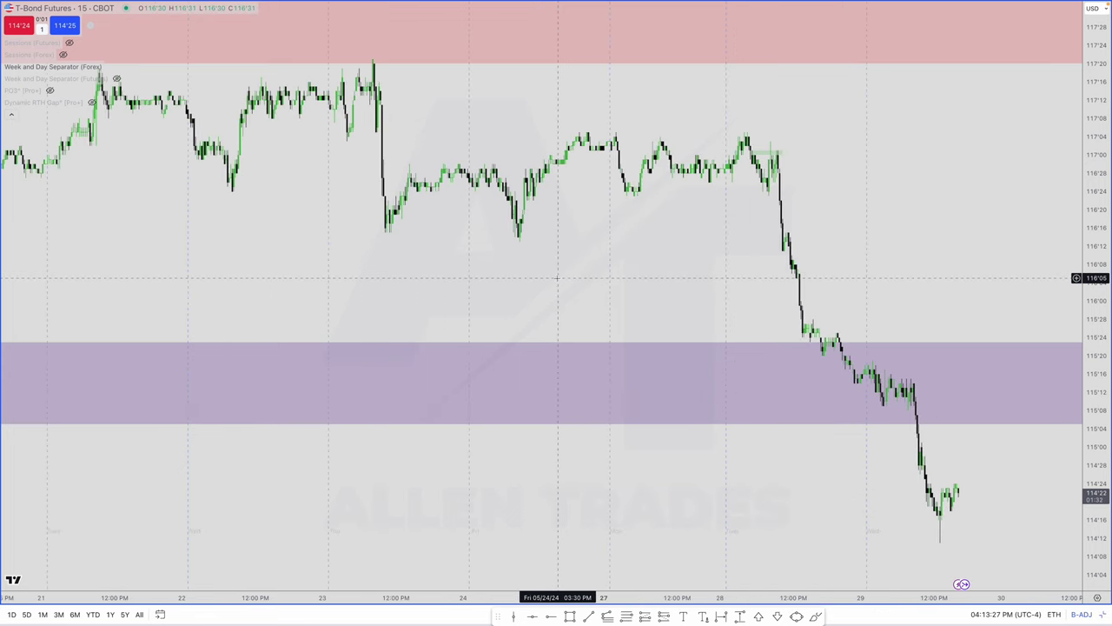
scroll(557, 278, "down", 1)
scroll(723, 337, "down", 1)
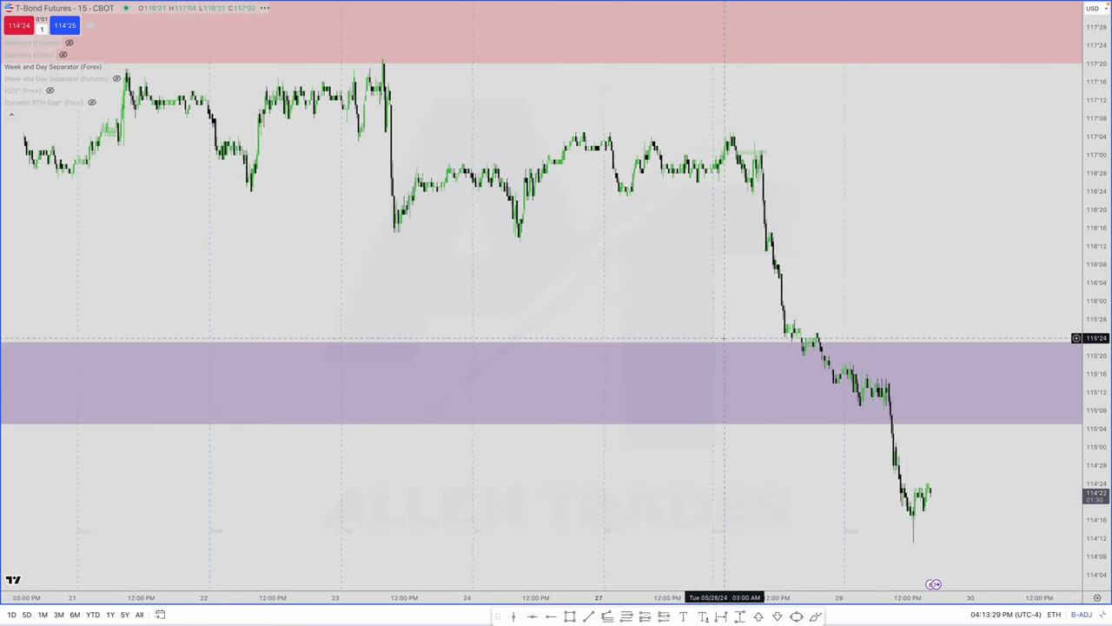
scroll(722, 337, "down", 2)
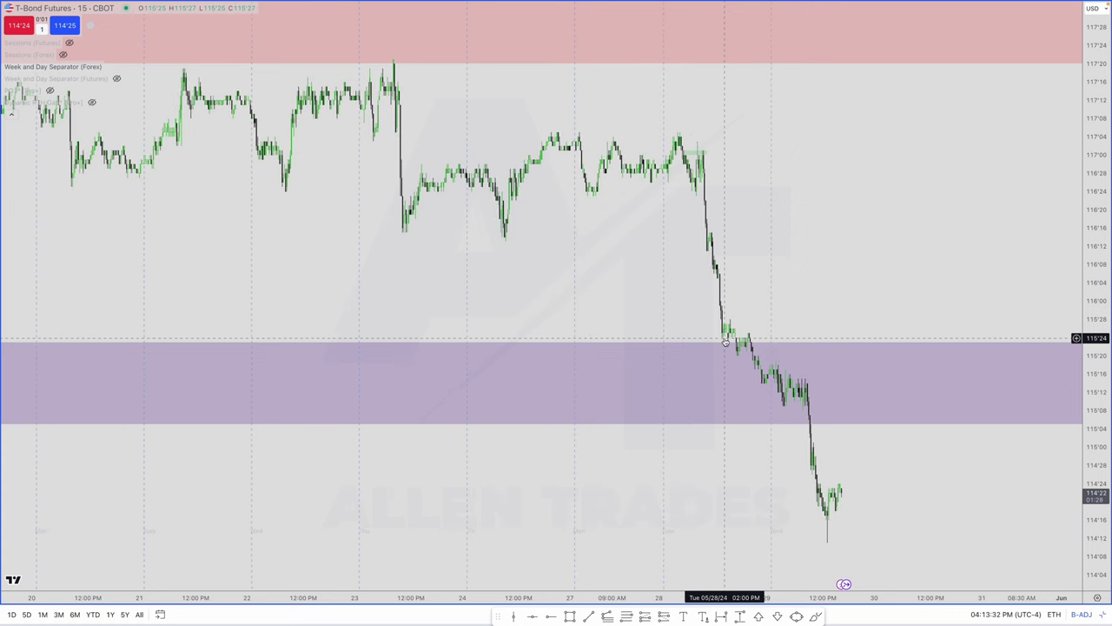
Step: Load the Light Crude Oil Futures (CL) chart and bring the late May price action into view
type("cl")
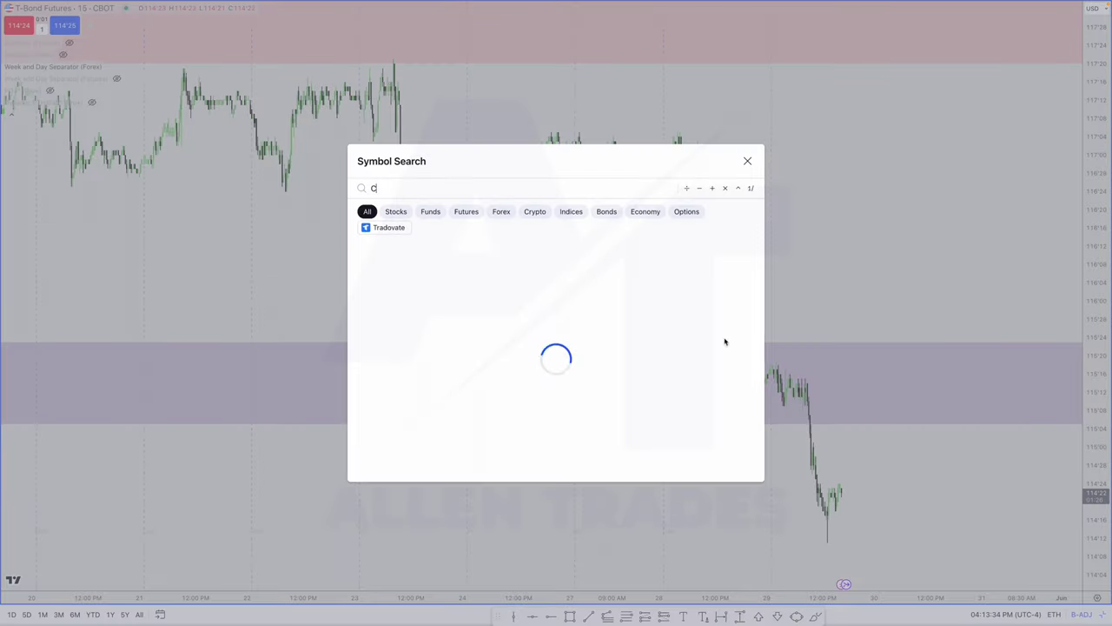
key("Return")
scroll(570, 246, "up", 3)
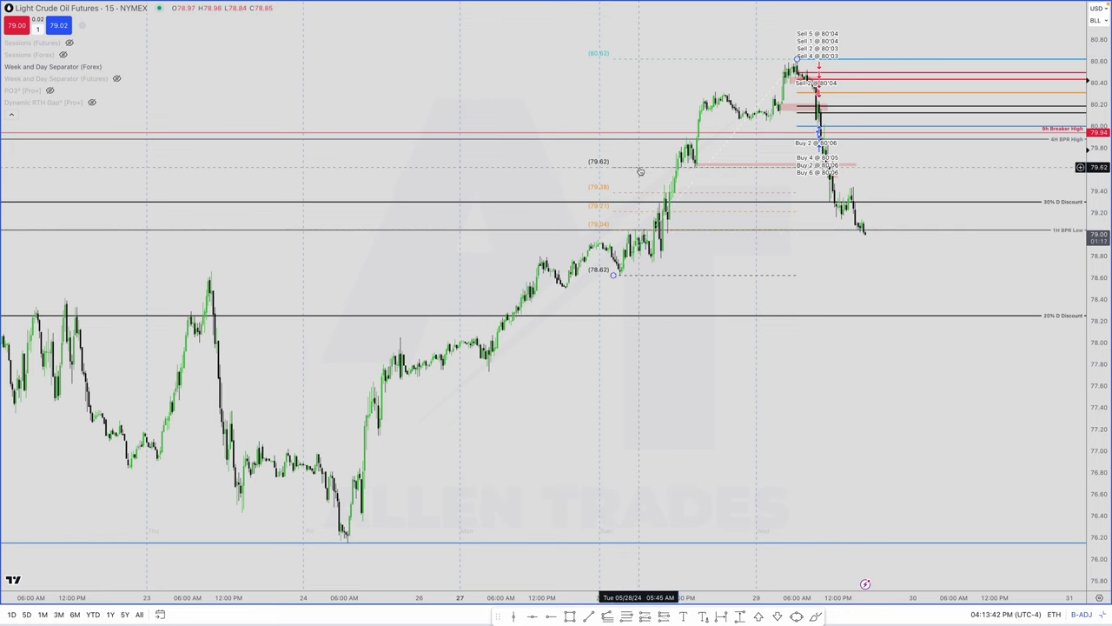
scroll(640, 169, "up", 2)
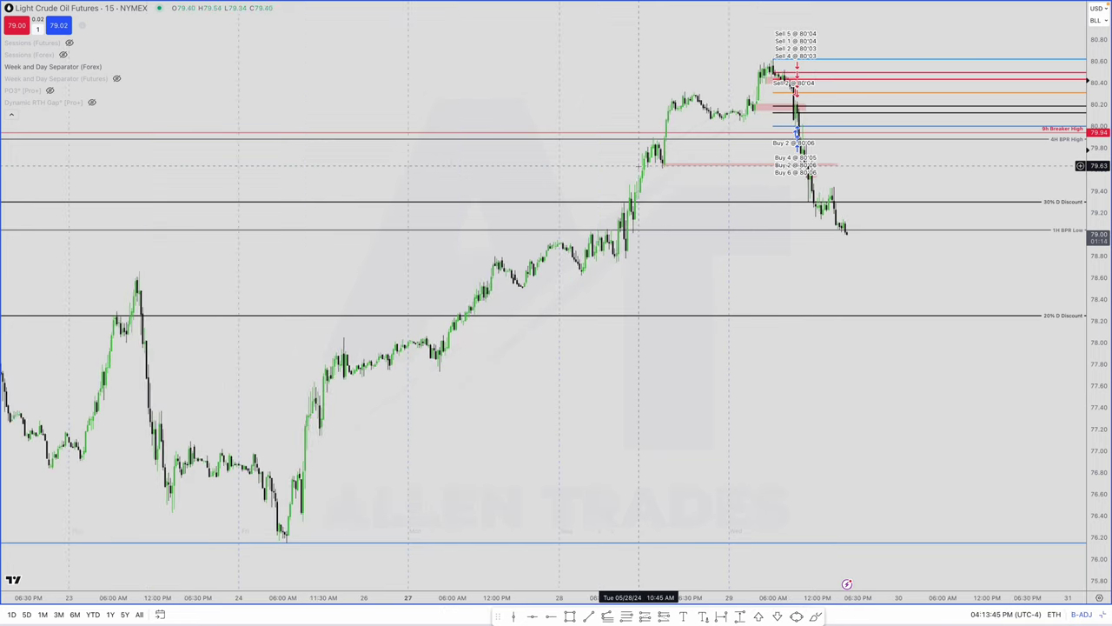
Step: Switch the Light Crude Oil Futures chart to the daily (1D) timeframe and show the recent candles
scroll(638, 166, "down", 1)
type("1d")
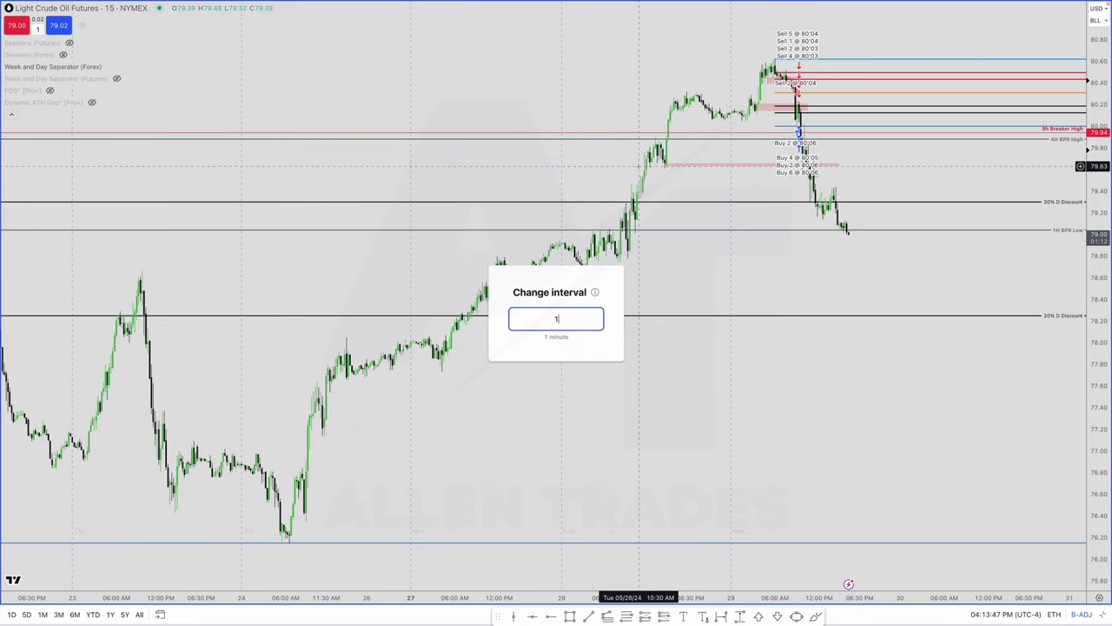
key("Return")
scroll(639, 166, "up", 3)
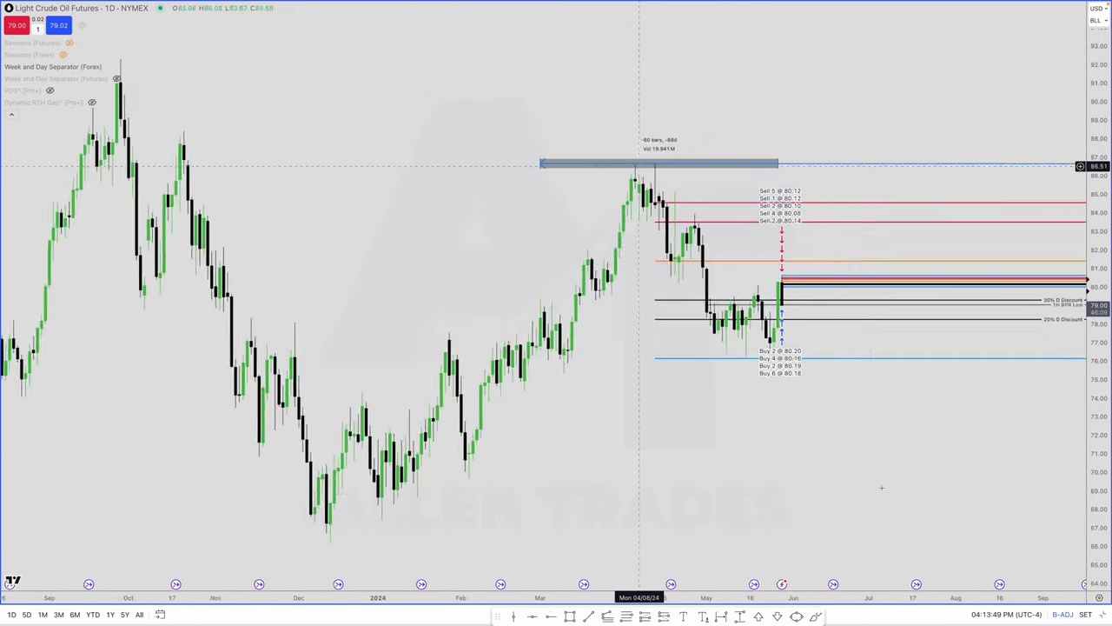
Step: Delete the retracement drawing that starts at the 29 May candle between 80.00 and 80.62
right_click(826, 499)
left_click(777, 280)
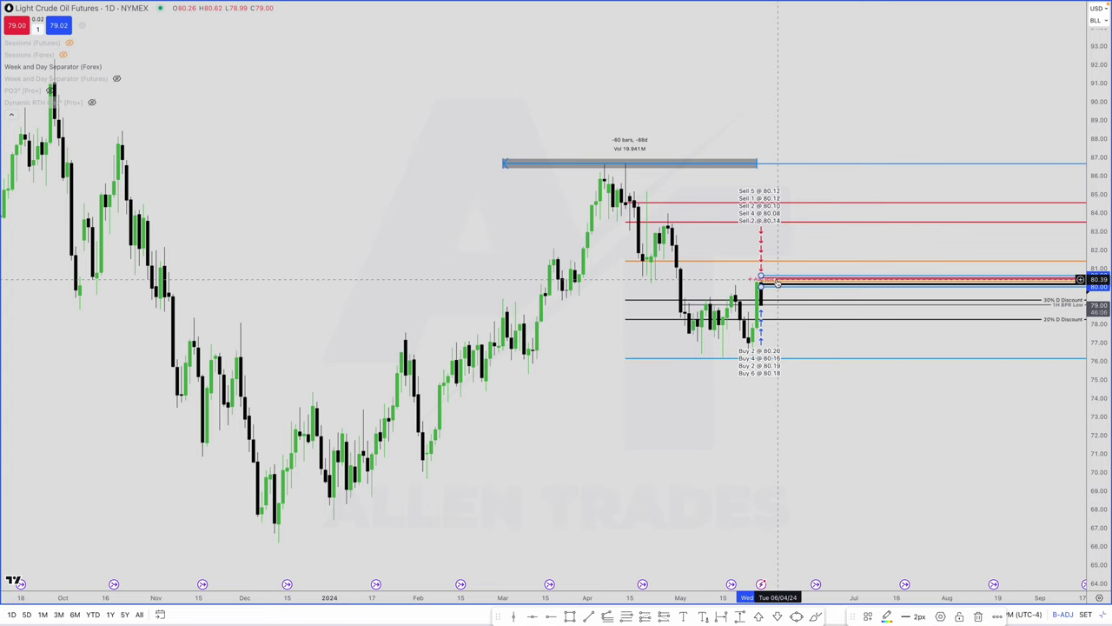
key("Delete")
scroll(815, 332, "down", 1)
Step: Review the drawings in the object tree, then clear the trade execution marks and the 1H BPR Low line from the daily chart
right_click(815, 333)
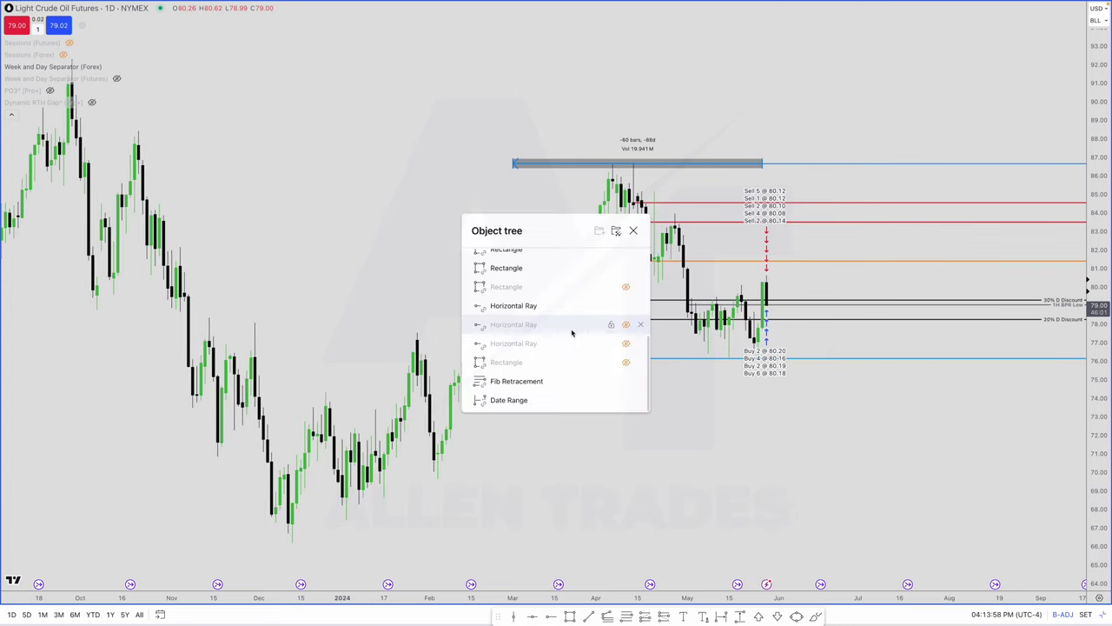
scroll(572, 333, "up", 5)
scroll(757, 255, "up", 3)
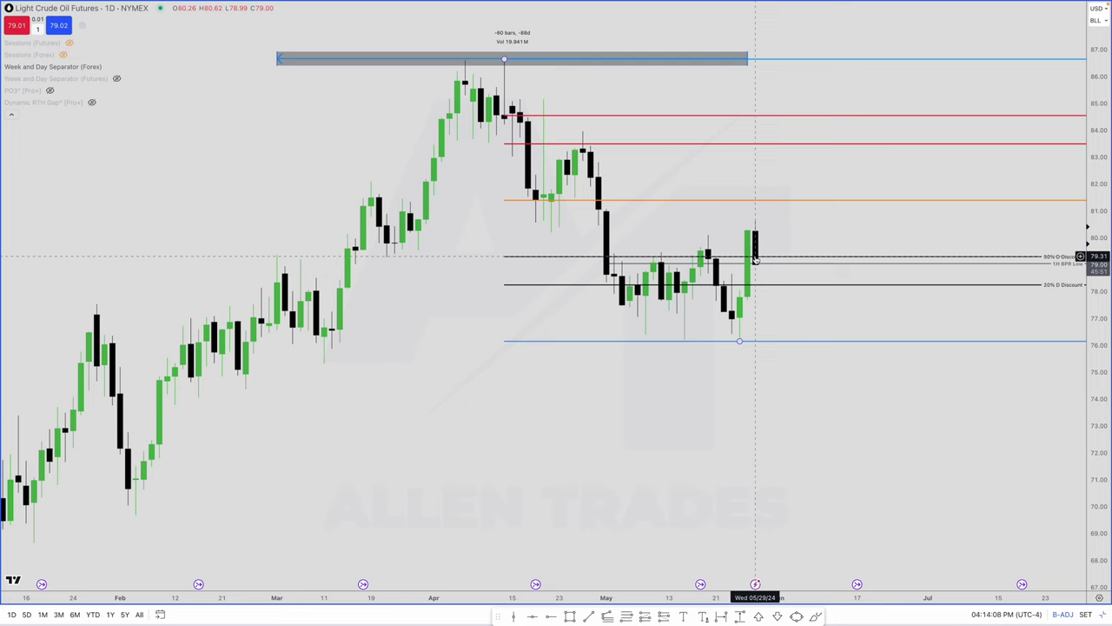
double_click(928, 267)
left_click(620, 257)
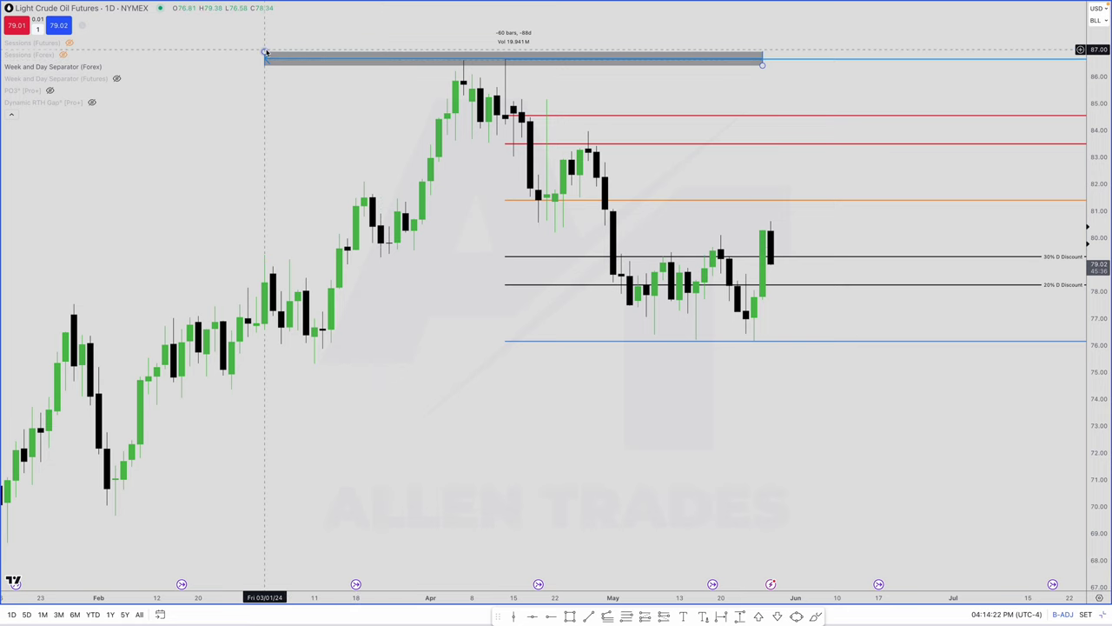
Step: Adjust the date range above the April highs so it spans 40 bars from 2 April to 29 May 2024
left_click_drag(264, 54, 439, 36)
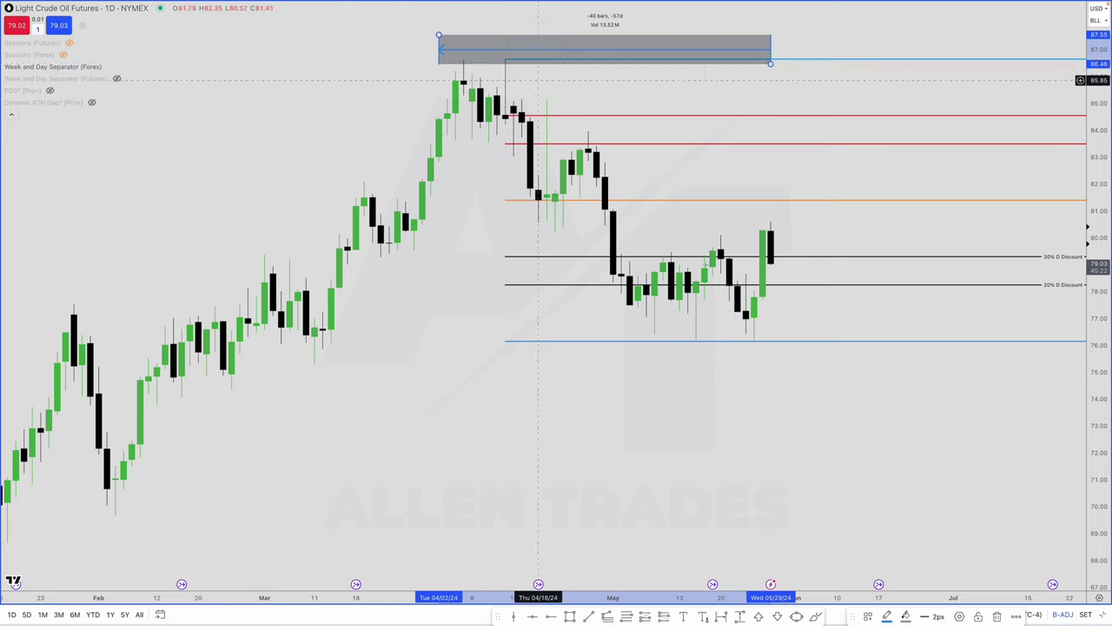
scroll(688, 197, "up", 5)
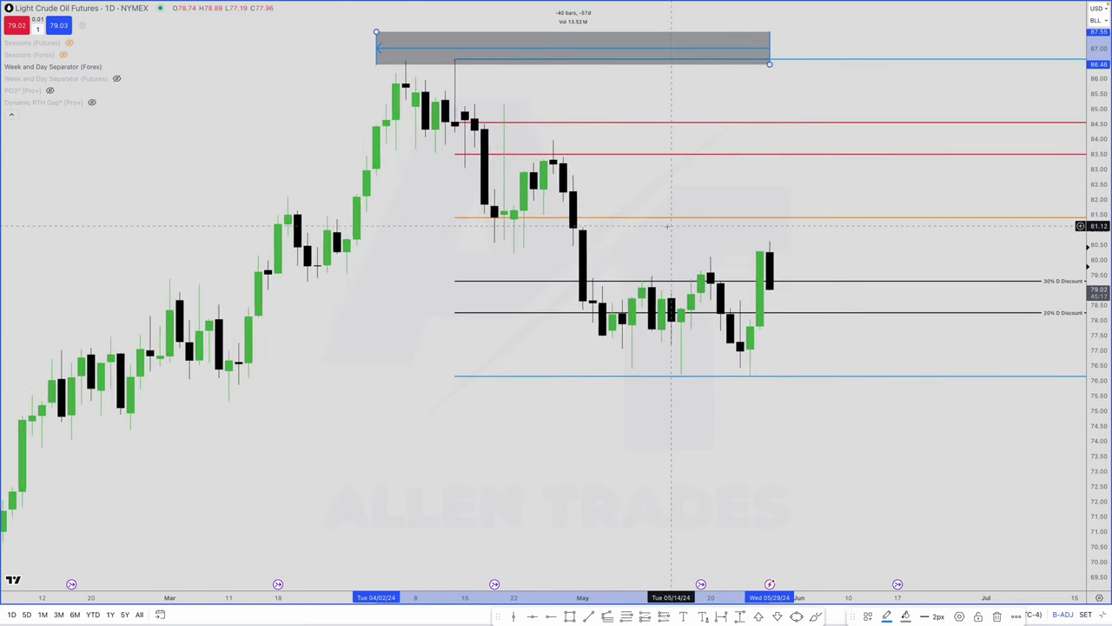
scroll(671, 234, "up", 2)
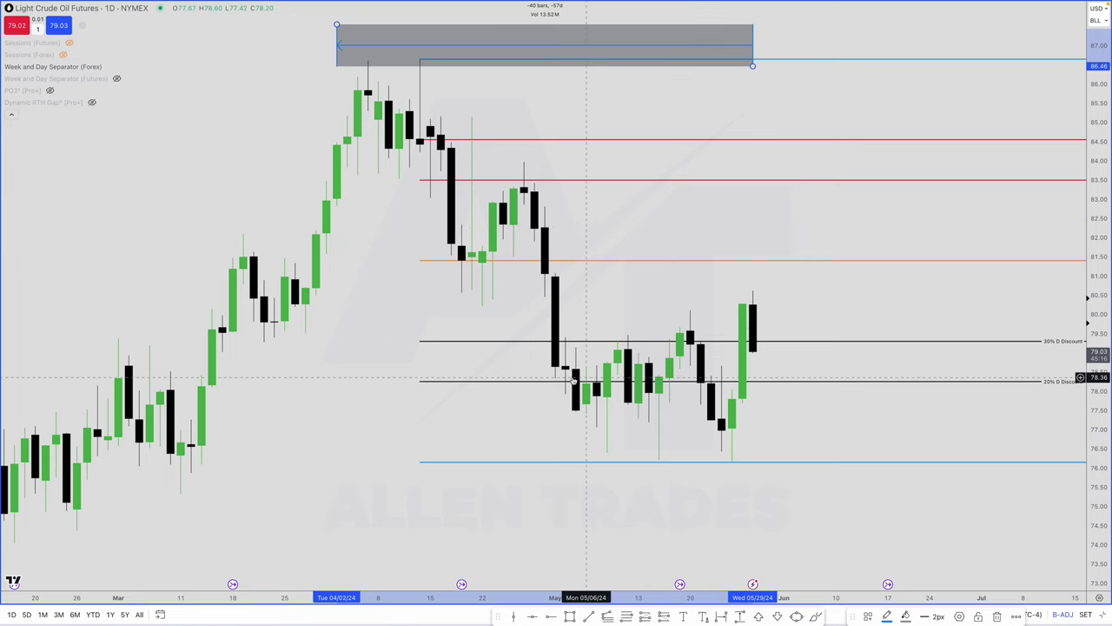
scroll(489, 524, "down", 1)
Step: Draw a rectangle from 15 March 2024 between 79.98 and 80.79 and extend it to 20 June 2024
left_click(569, 616)
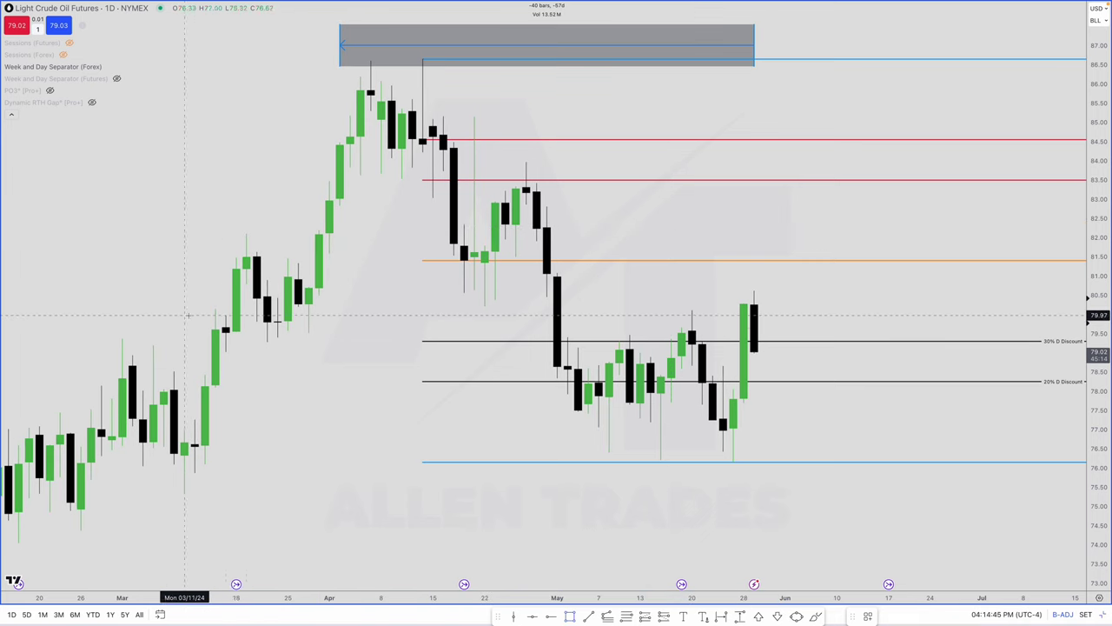
left_click(244, 288)
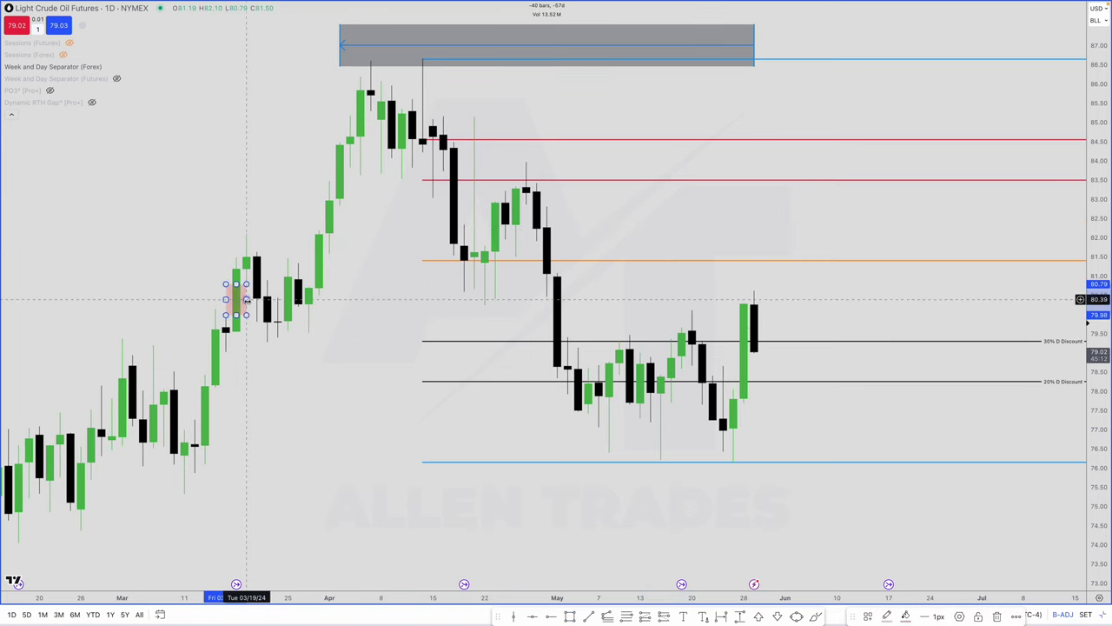
left_click_drag(248, 301, 908, 356)
scroll(745, 452, "down", 1)
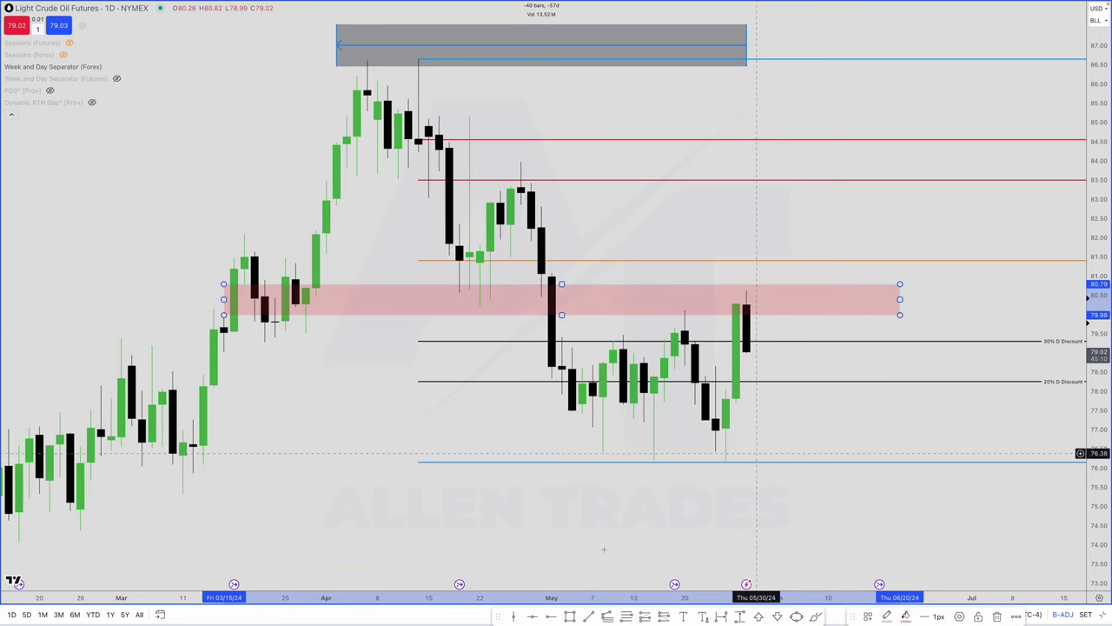
Step: Apply the ROB drawing template to the 79.98–80.79 rectangle and extend its end to 21 June 2024
left_click(881, 614)
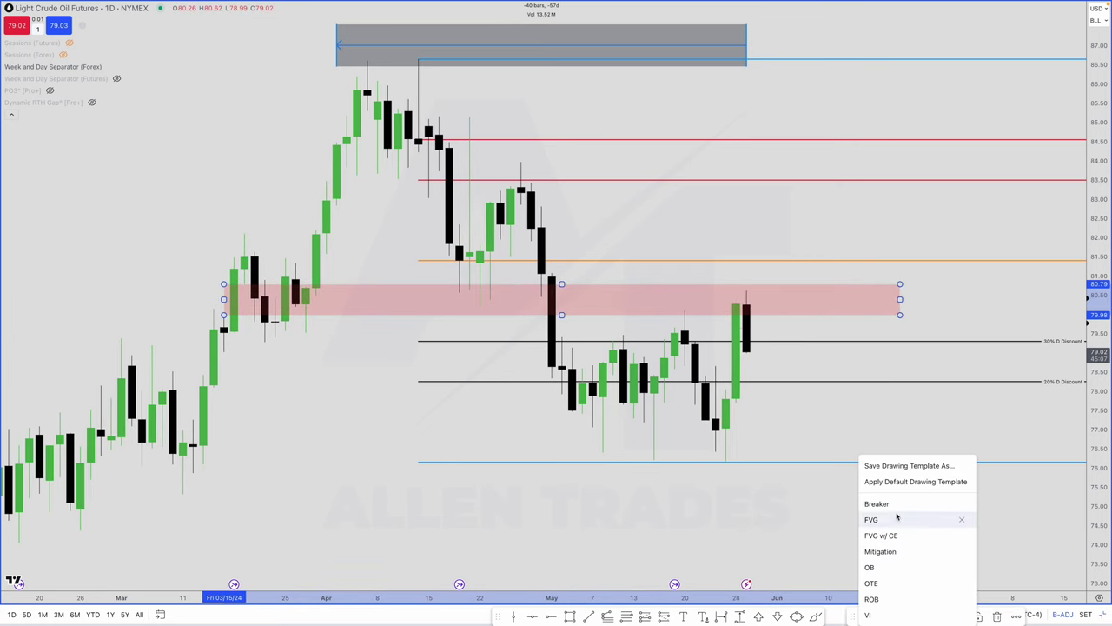
left_click(885, 598)
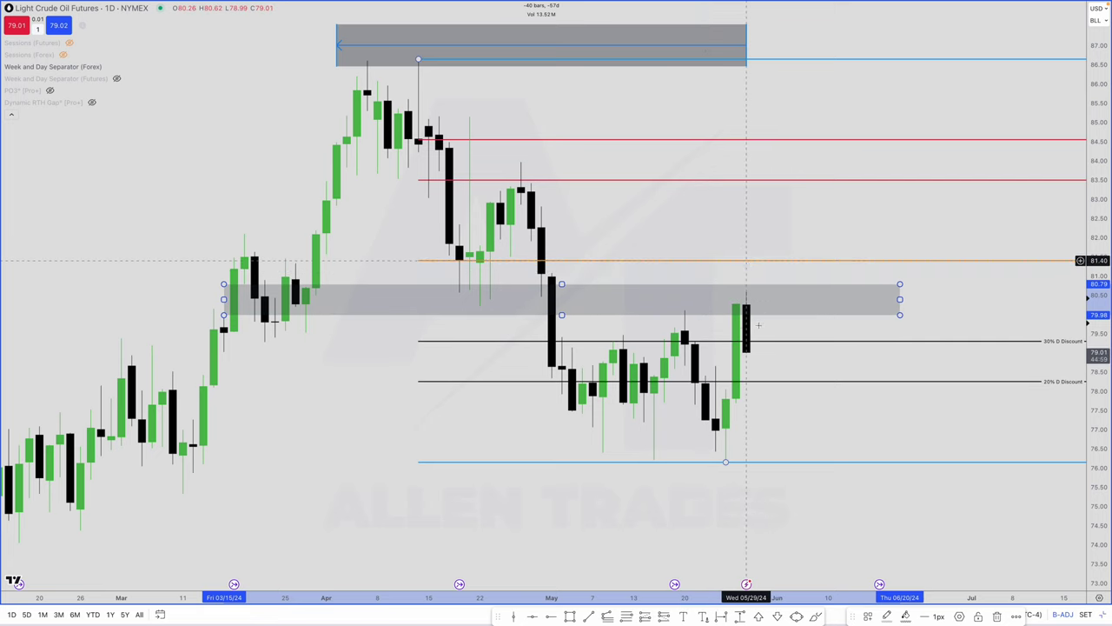
left_click_drag(747, 309, 751, 303)
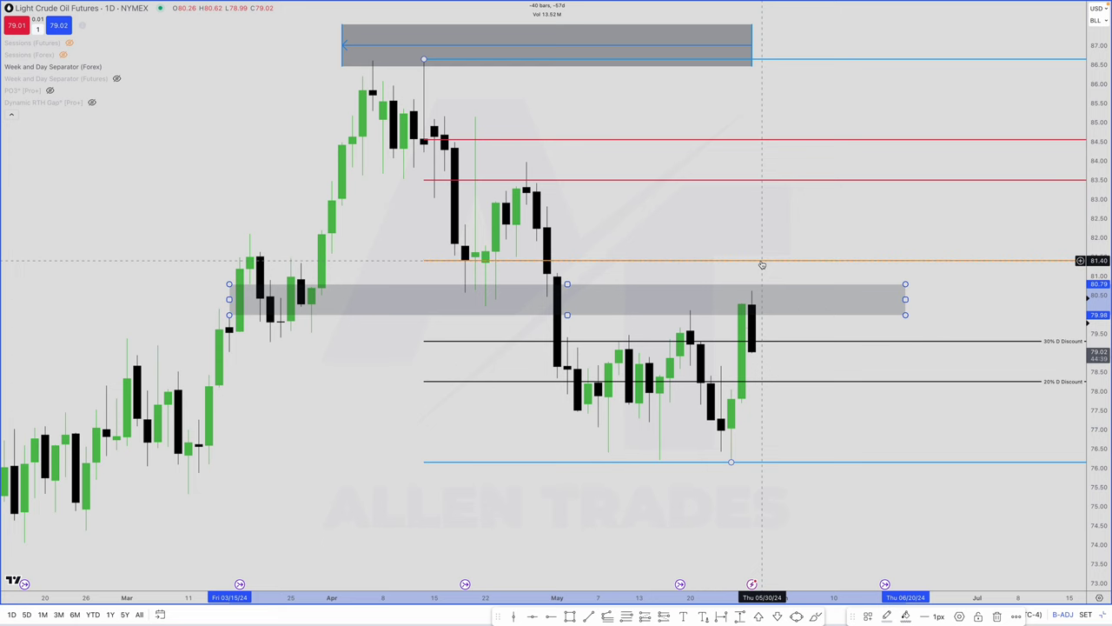
scroll(776, 298, "left", 1)
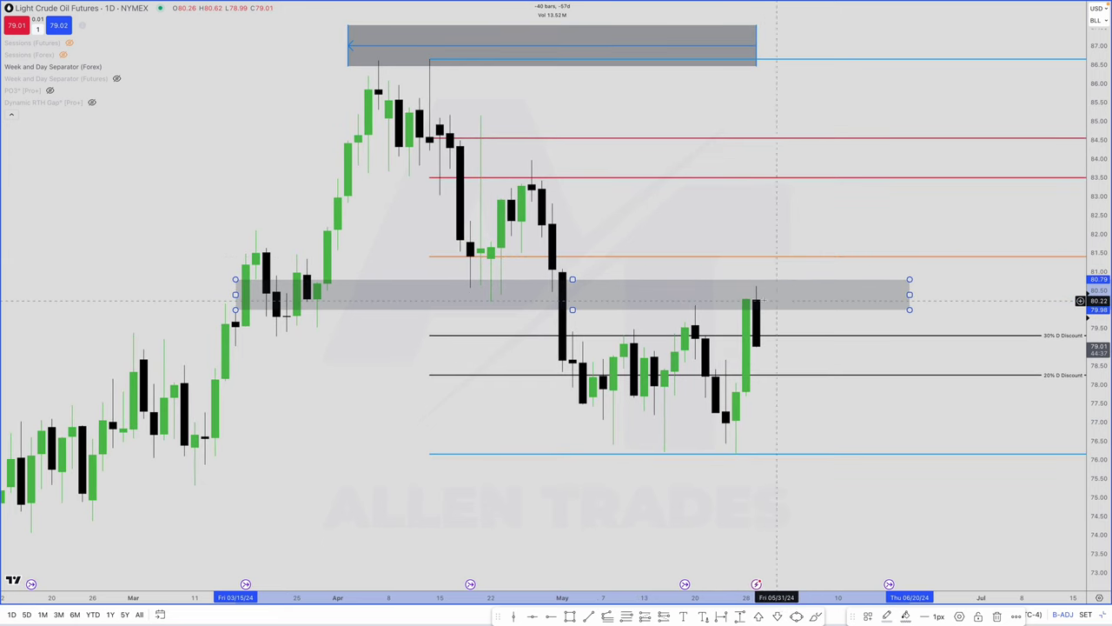
left_click(980, 310)
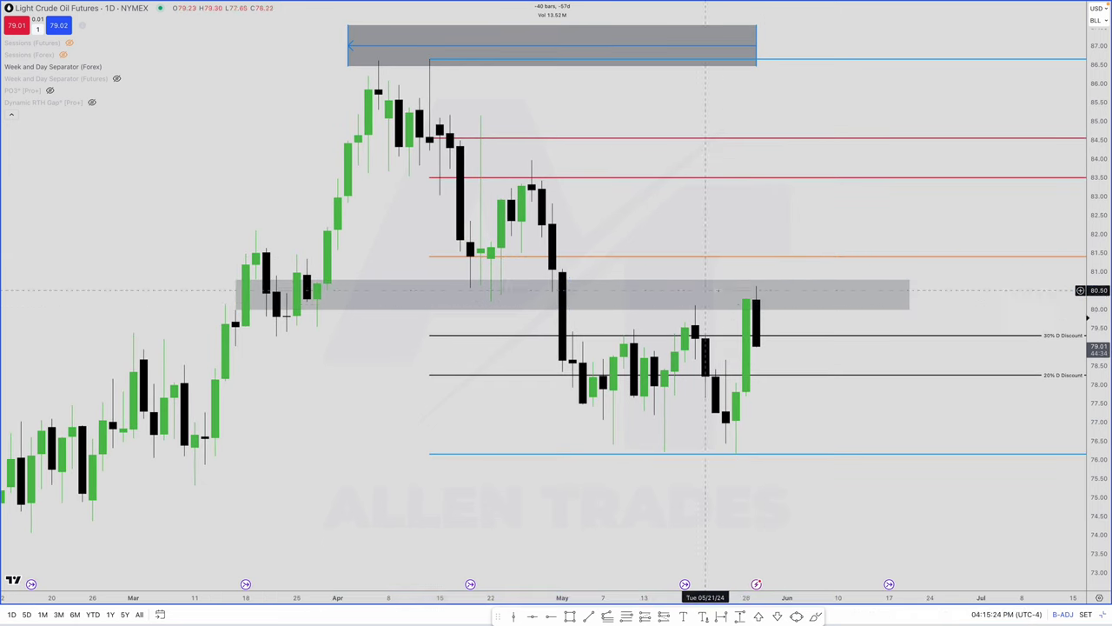
left_click(910, 294)
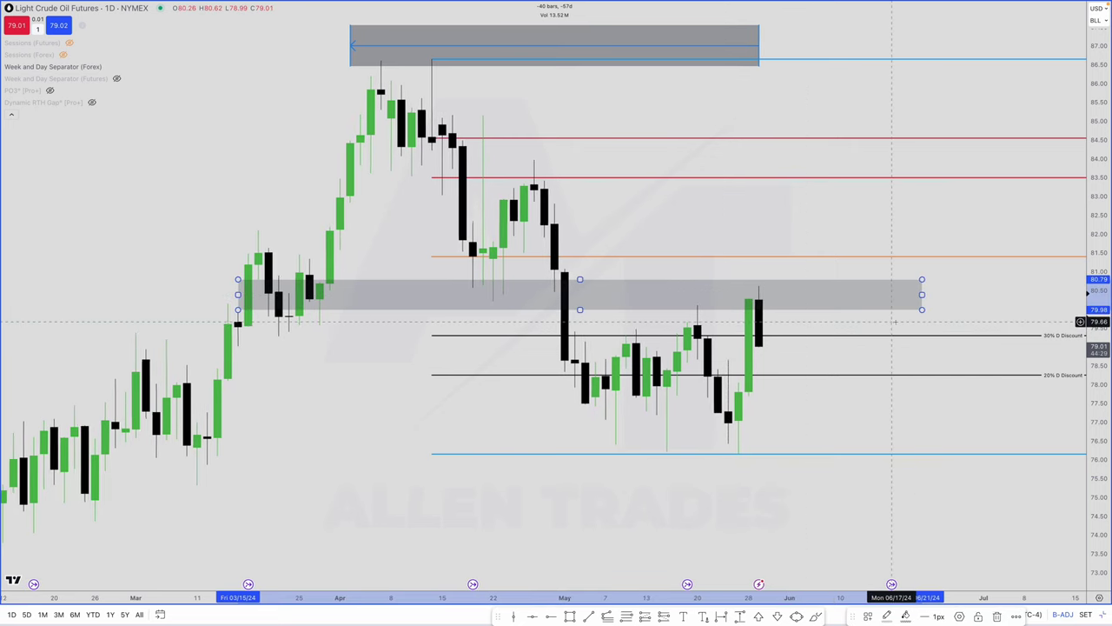
scroll(923, 316, "left", 1)
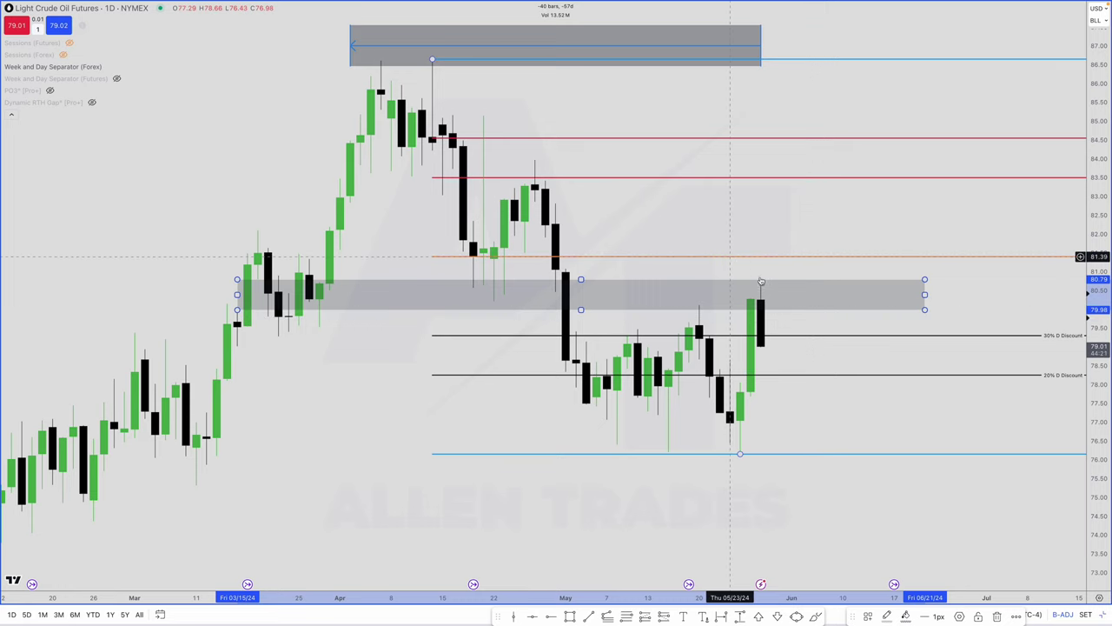
scroll(761, 281, "down", 1)
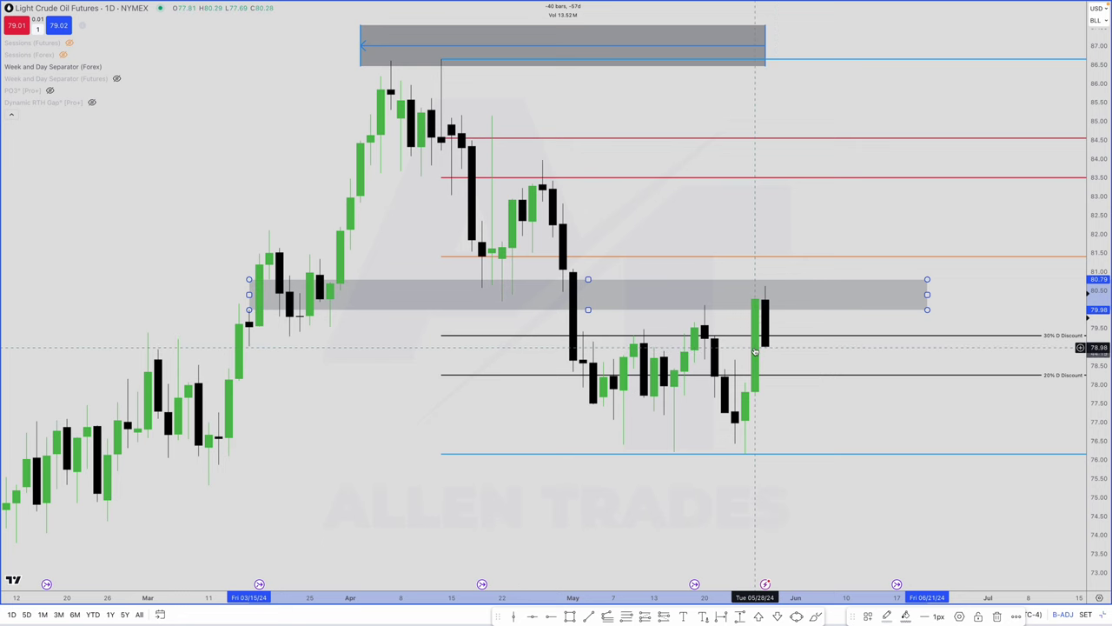
scroll(769, 349, "left", 1)
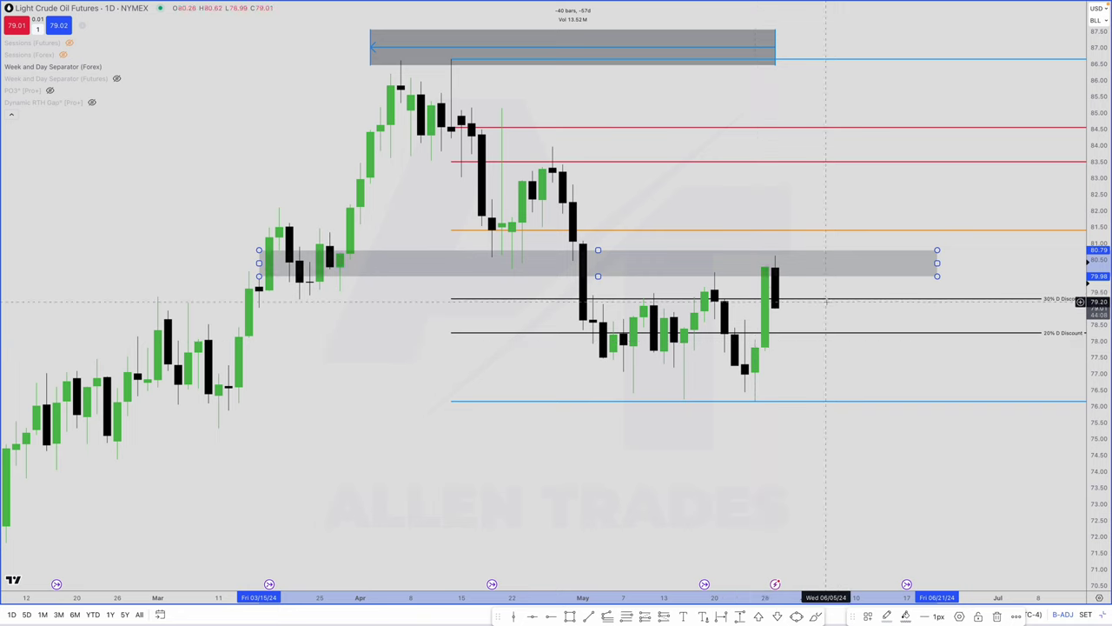
Step: Draw a rectangle from the 15 May low between 76.21 and 79.66 and extend it to 20 June 2024
left_click(570, 616)
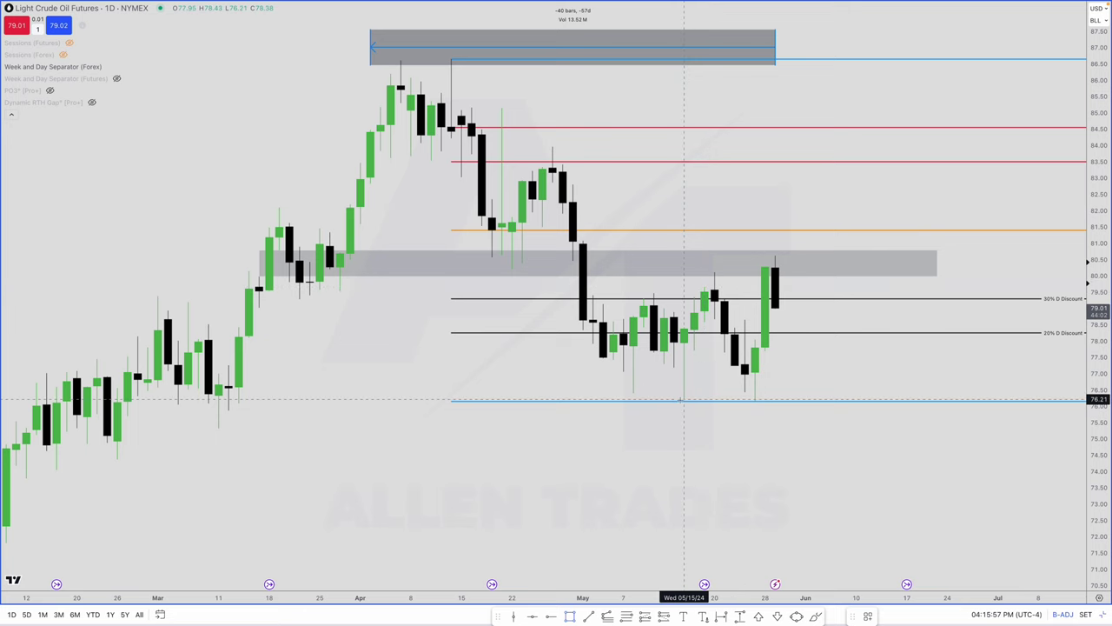
left_click_drag(683, 399, 705, 286)
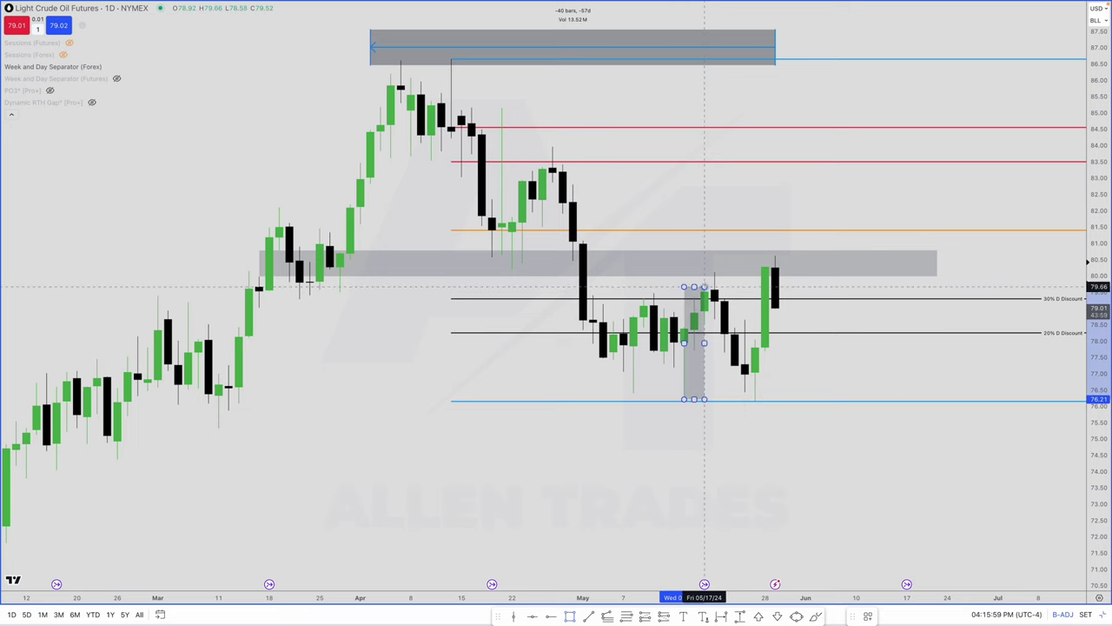
left_click_drag(704, 343, 928, 342)
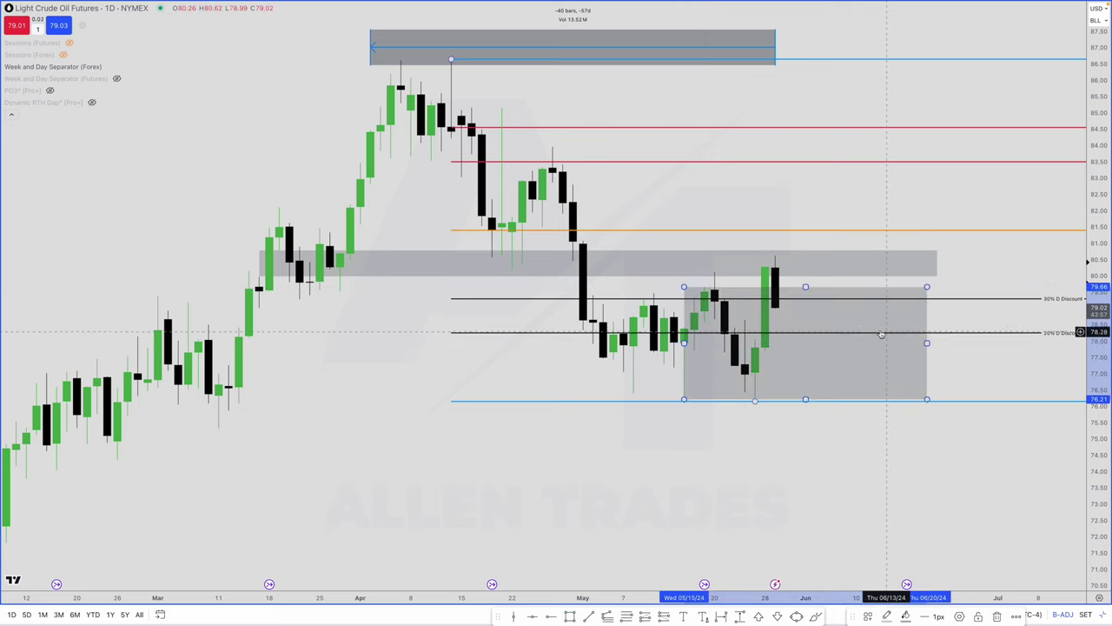
Step: Examine the late May daily candles against the 76.21–79.66 range, the discount levels and the grey zone above
scroll(810, 294, "left", 1)
scroll(807, 291, "up", 1)
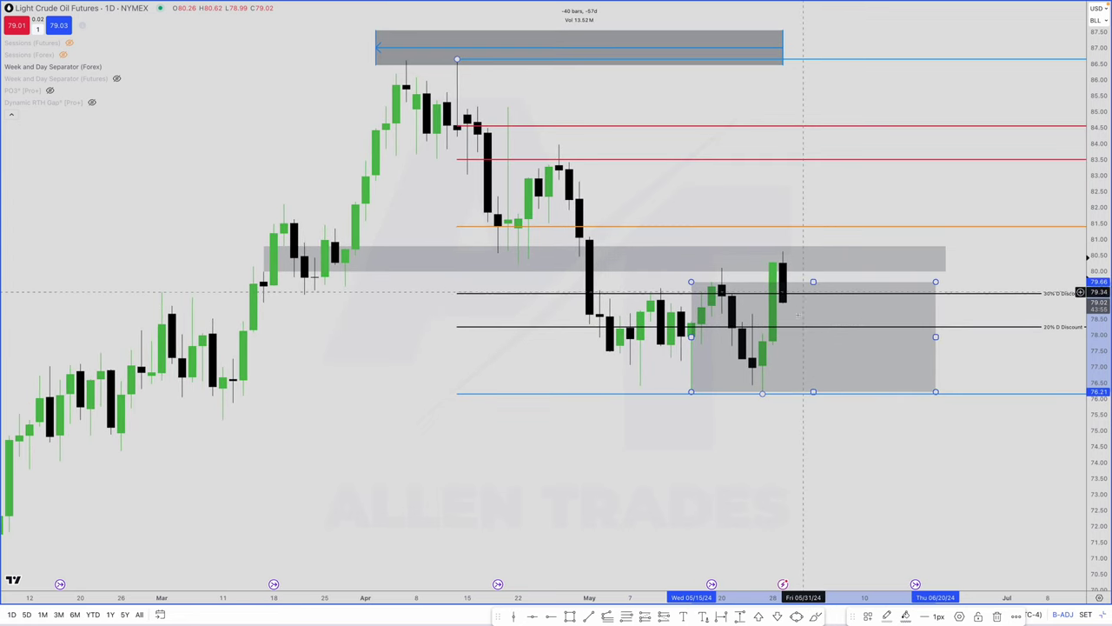
scroll(815, 290, "down", 1)
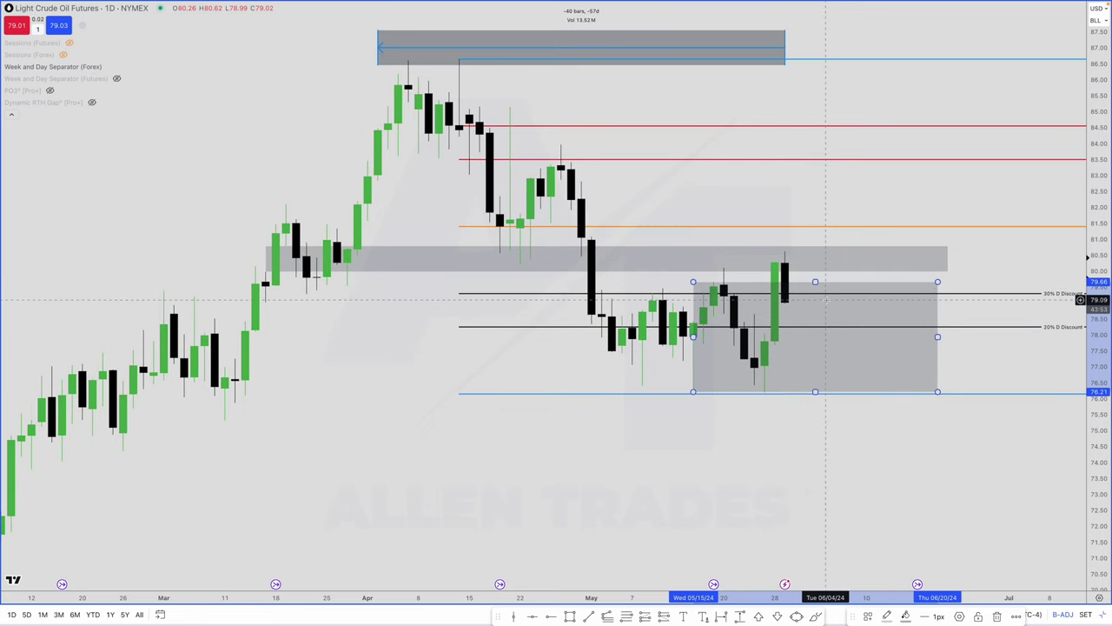
scroll(825, 300, "up", 1)
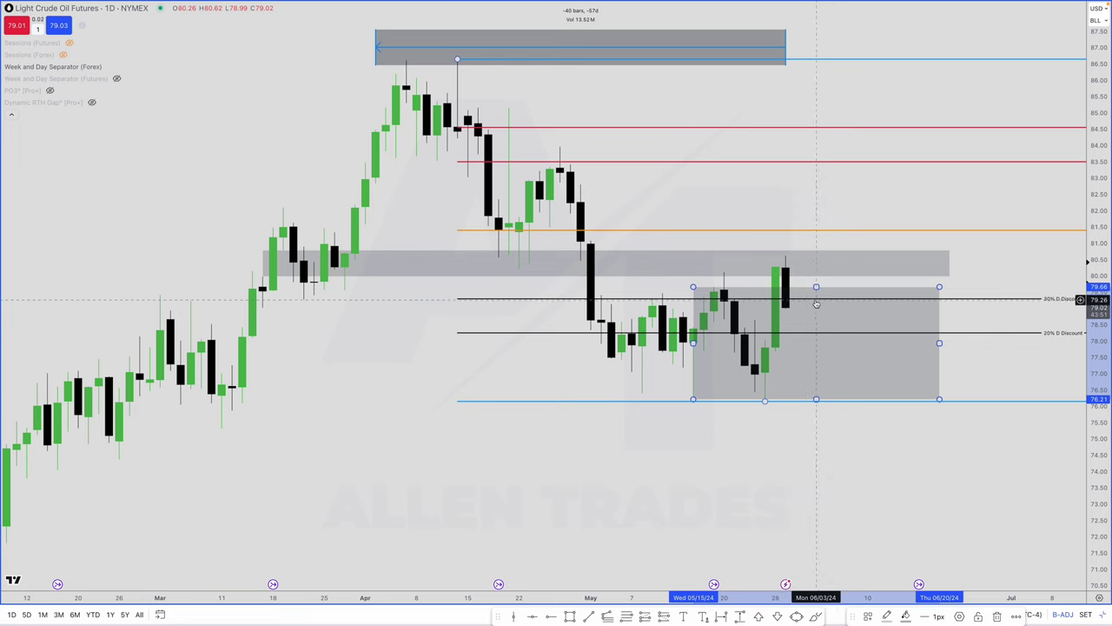
scroll(831, 314, "down", 1)
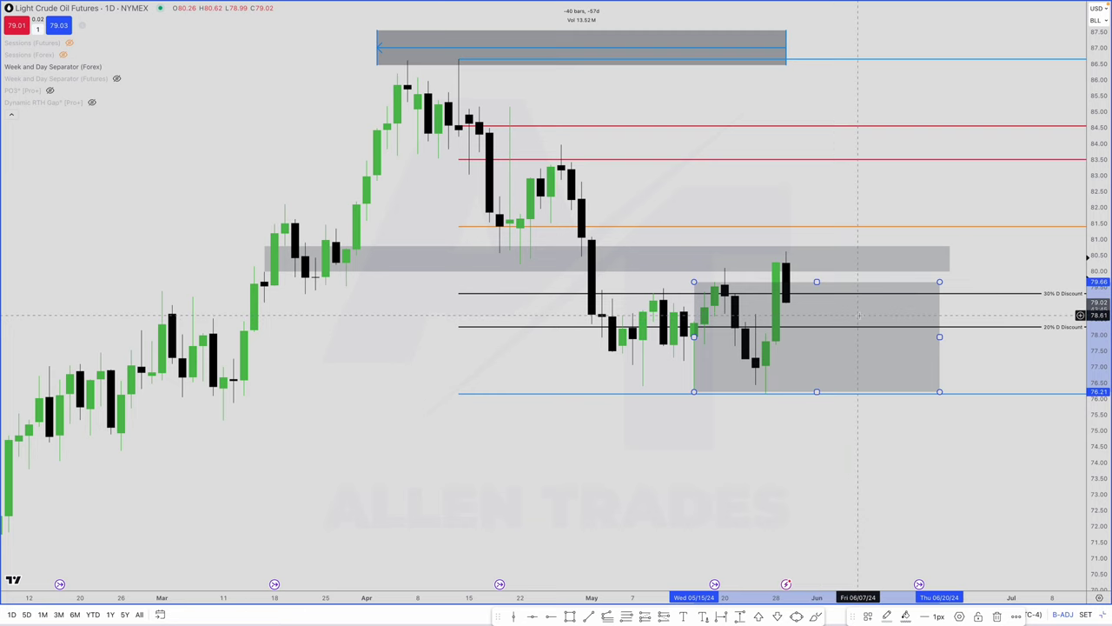
scroll(858, 316, "left", 1)
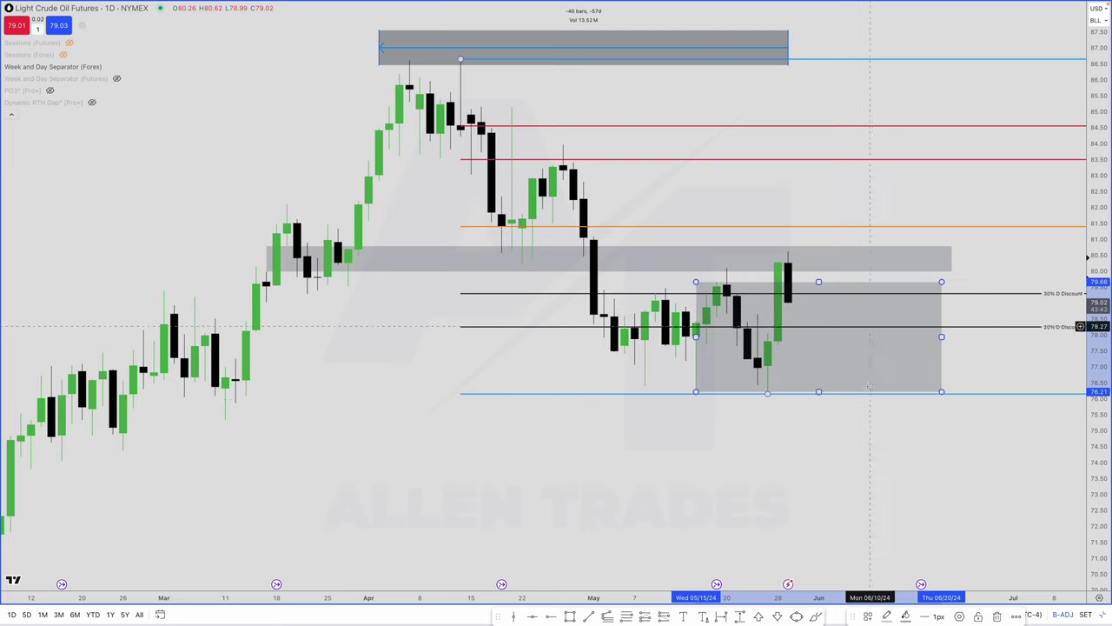
scroll(370, 404, "down", 1)
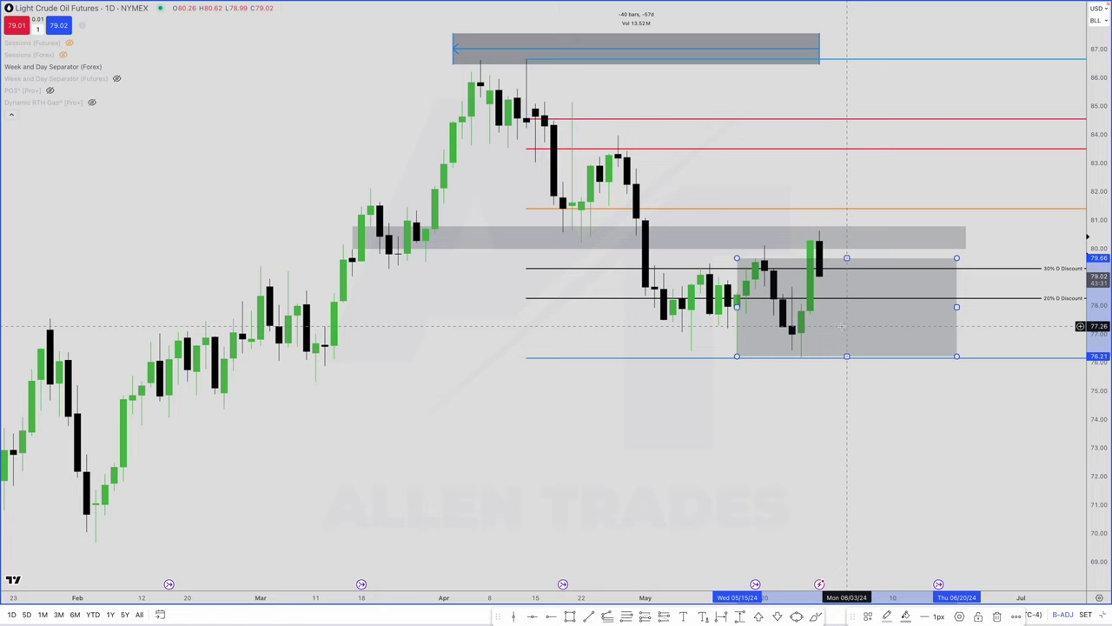
scroll(638, 391, "down", 1)
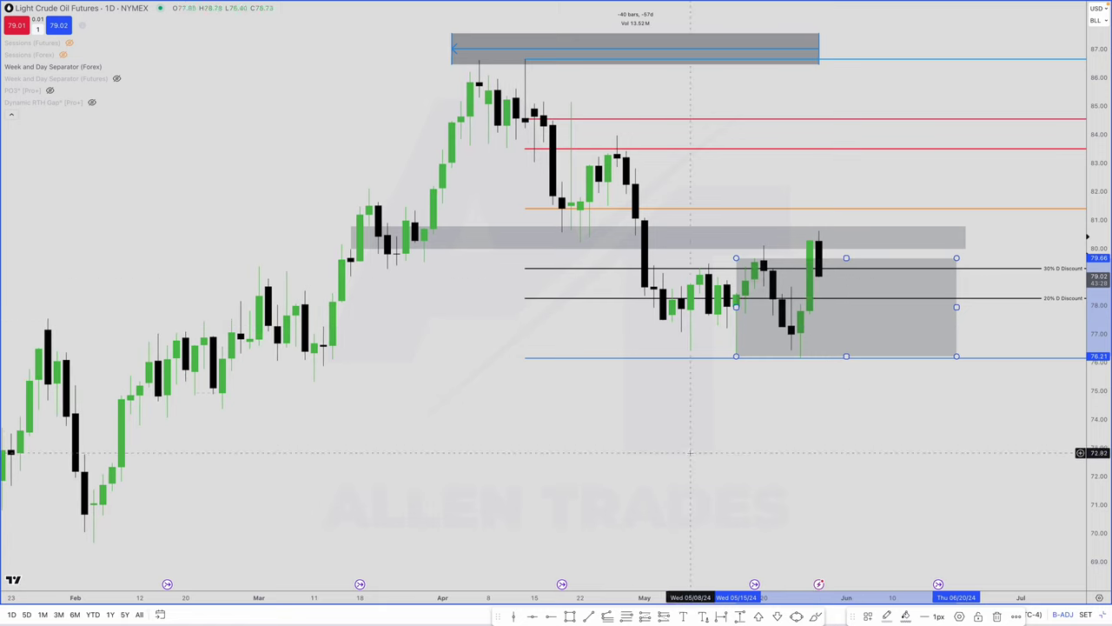
scroll(724, 294, "left", 2)
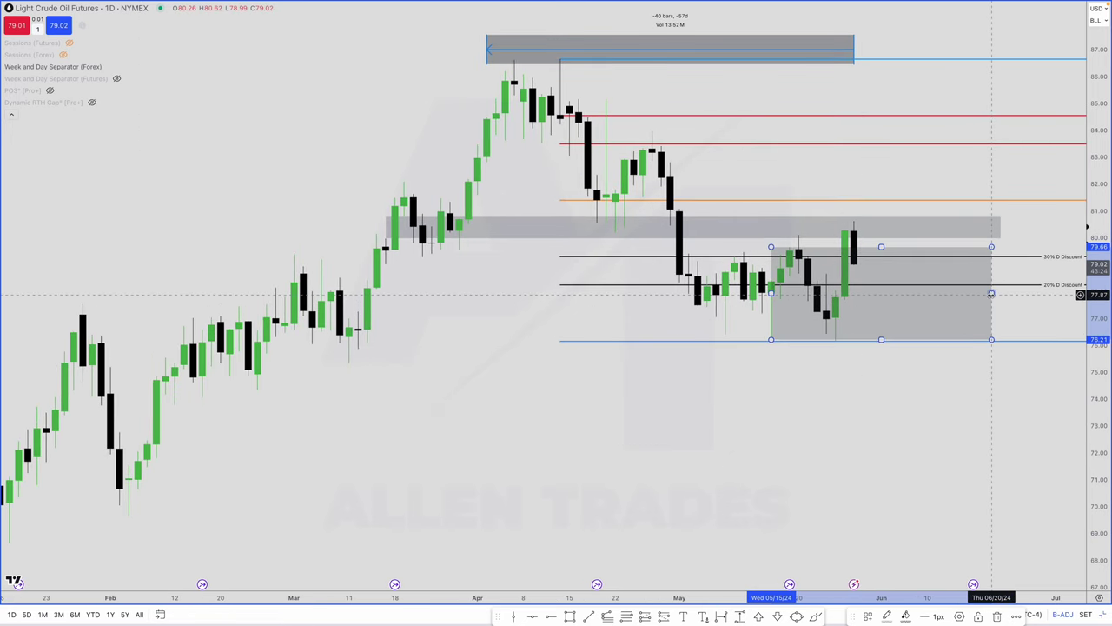
Step: Delete the rectangle spanning 76.21 to 79.66 from 15 May to 20 June
key("Delete")
scroll(990, 295, "right", 3)
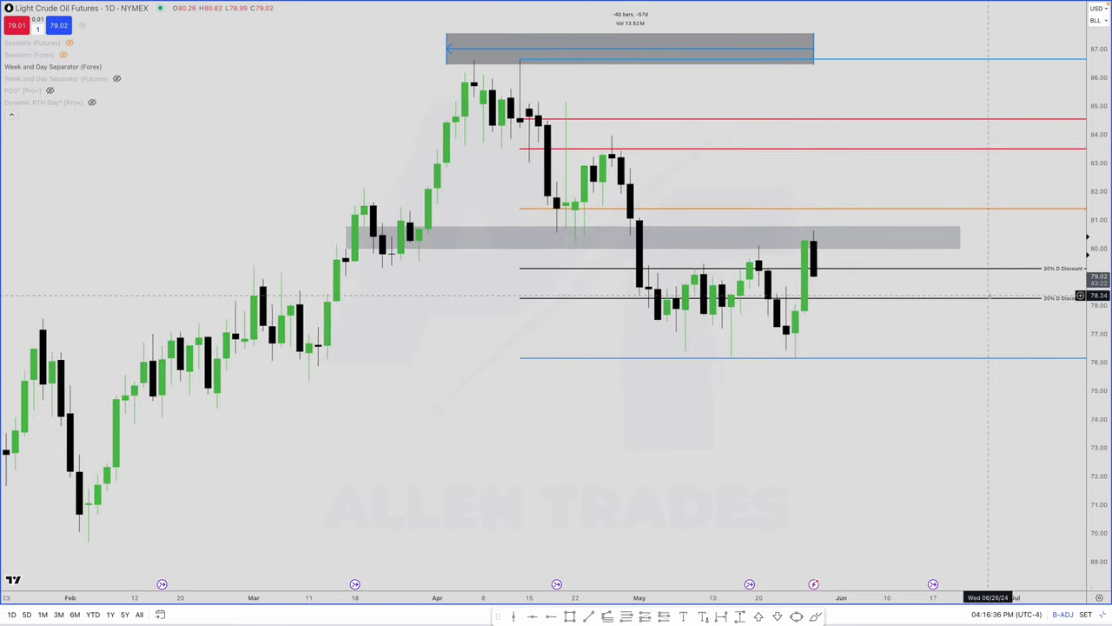
left_click_drag(891, 281, 912, 287)
Step: Change the crude oil chart's interval to 12 hours
scroll(911, 287, "up", 1)
scroll(911, 287, "up", 3)
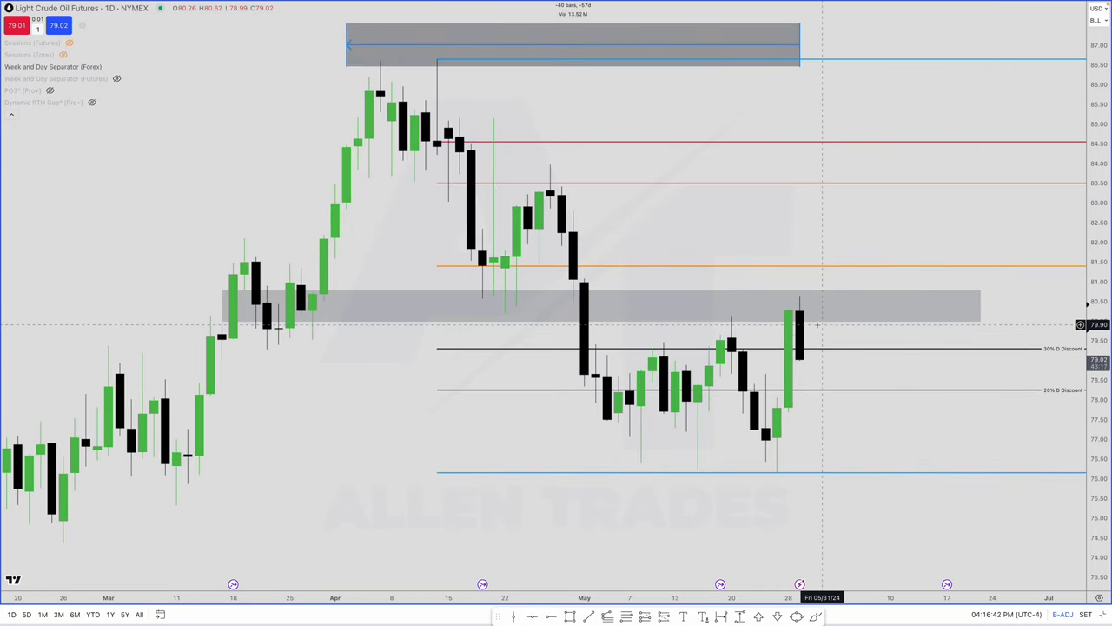
type("1")
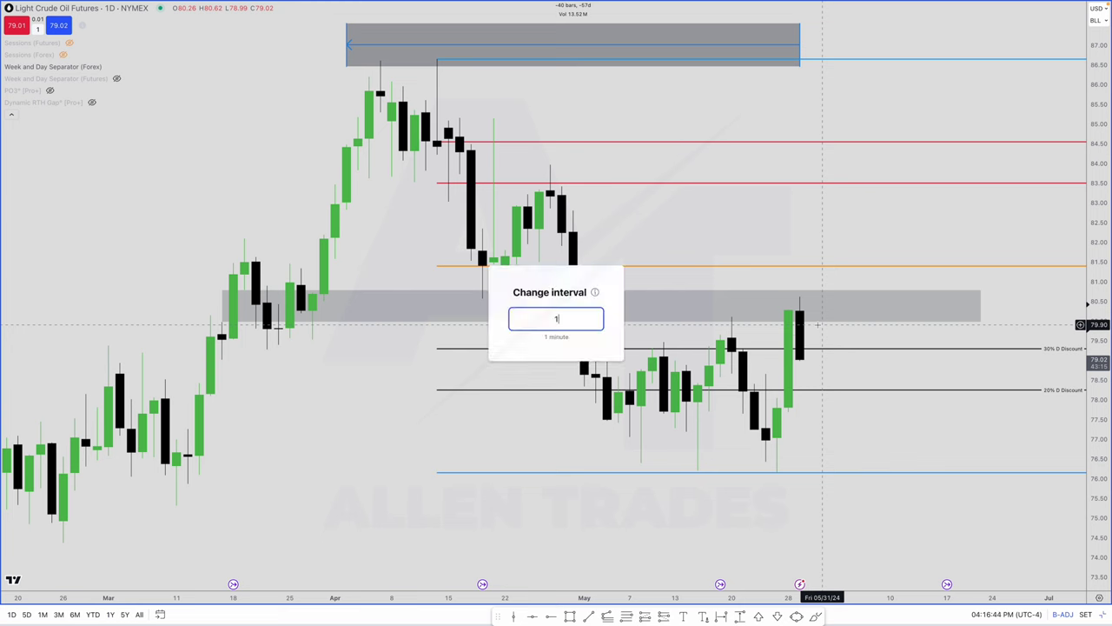
type("2h")
key("Return")
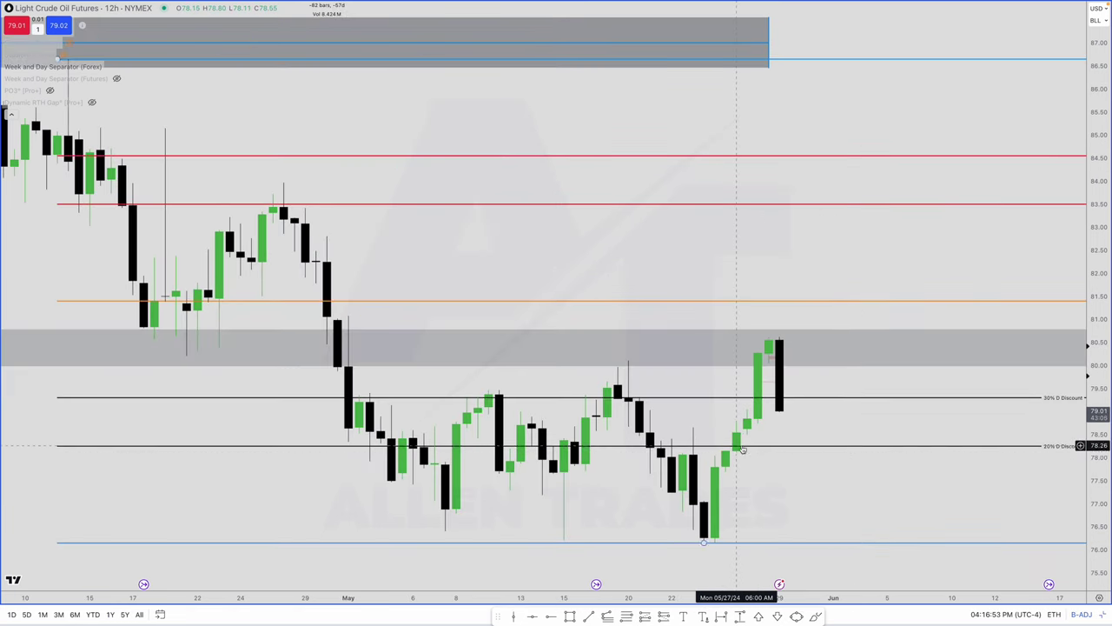
Step: Change the chart interval to 4 hours
type("4")
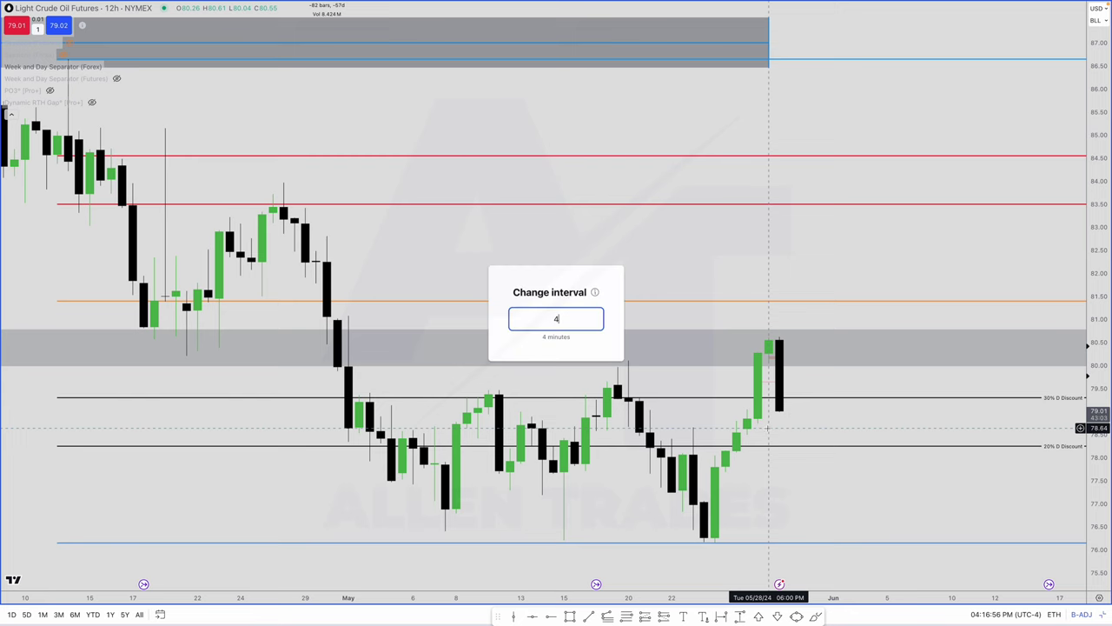
type("H")
key("Return")
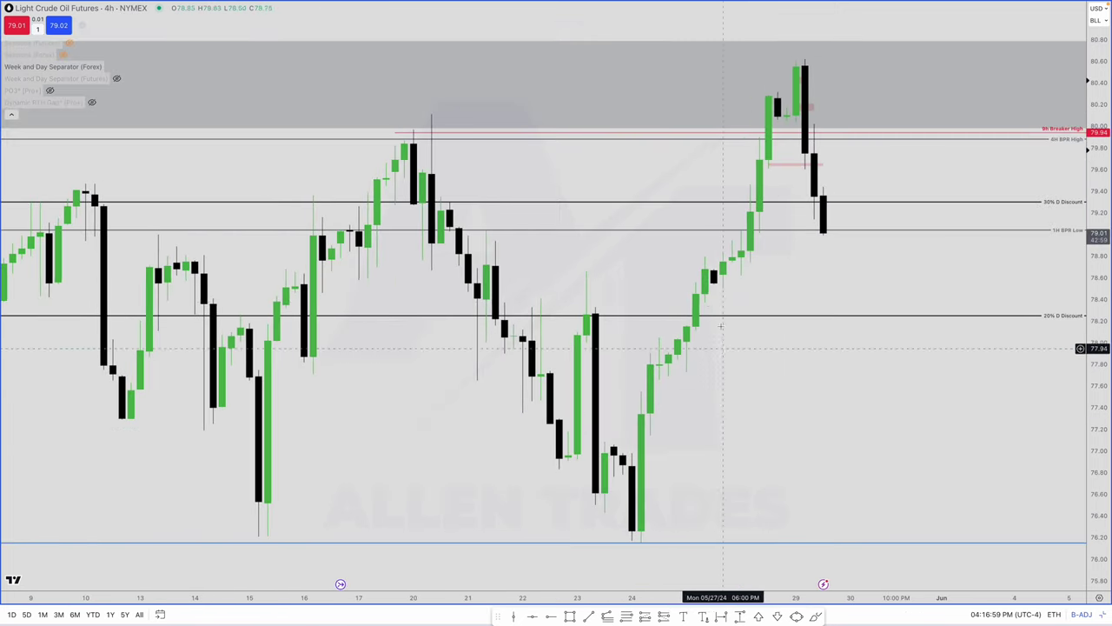
Step: Draw a rectangle between 78.76 and 79.60 from 20 May to 3 June, and delete it
scroll(706, 297, "down", 2)
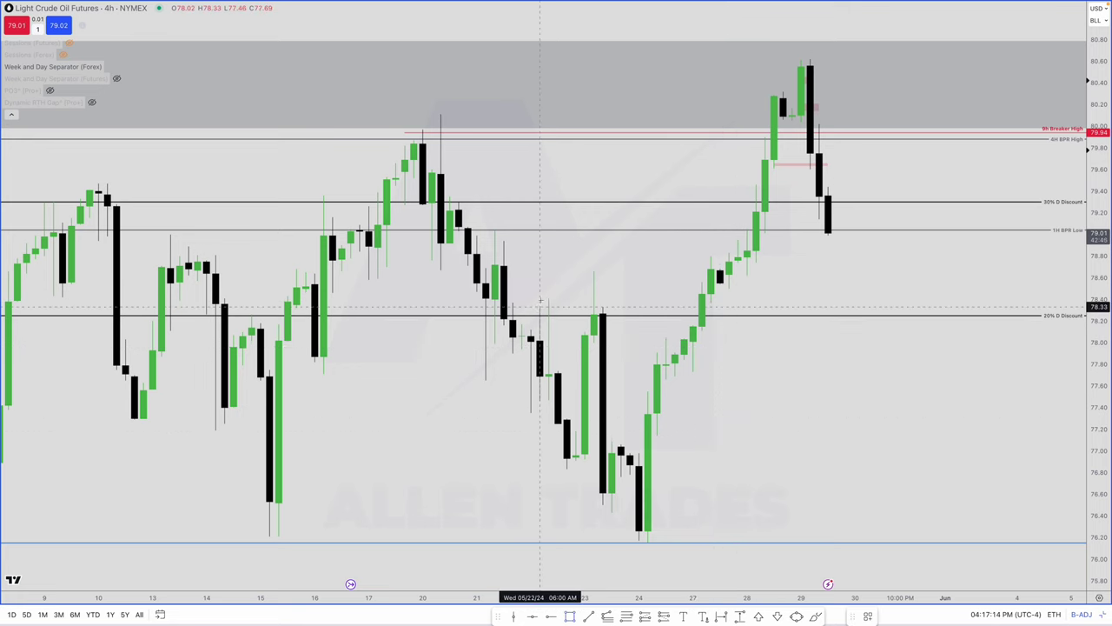
scroll(471, 234, "down", 1)
mouse_move(464, 260)
left_mouse_down()
mouse_move(707, 169)
mouse_move(1012, 170)
left_mouse_up()
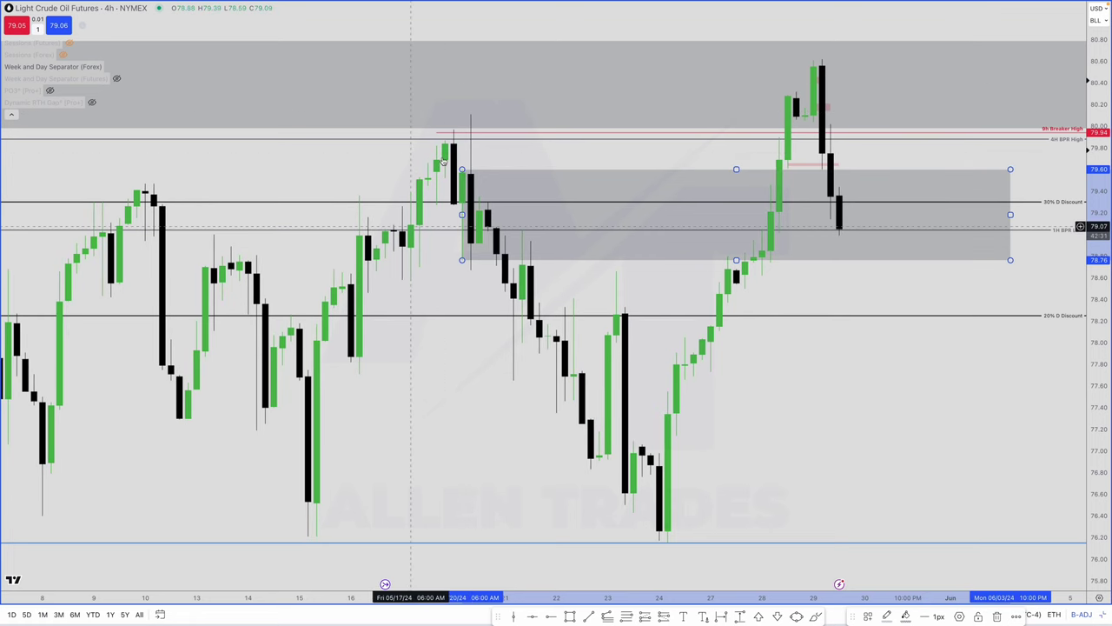
key("Delete")
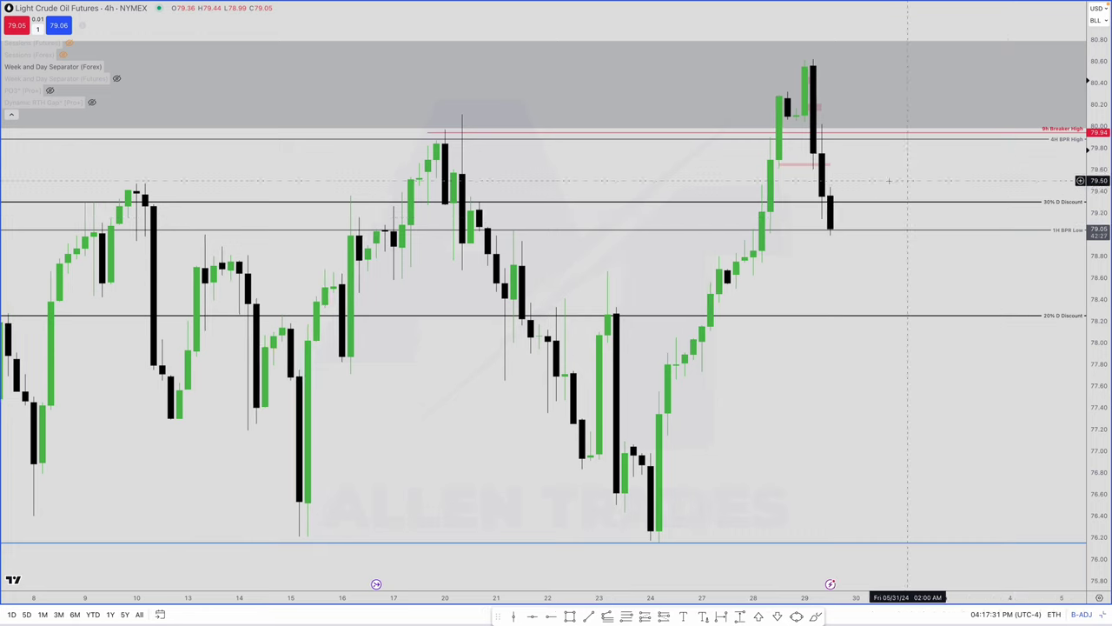
Step: Delete the two small red zones beside the 29 May candles, near 79.65 and 80.17
left_click(829, 164)
key("Delete")
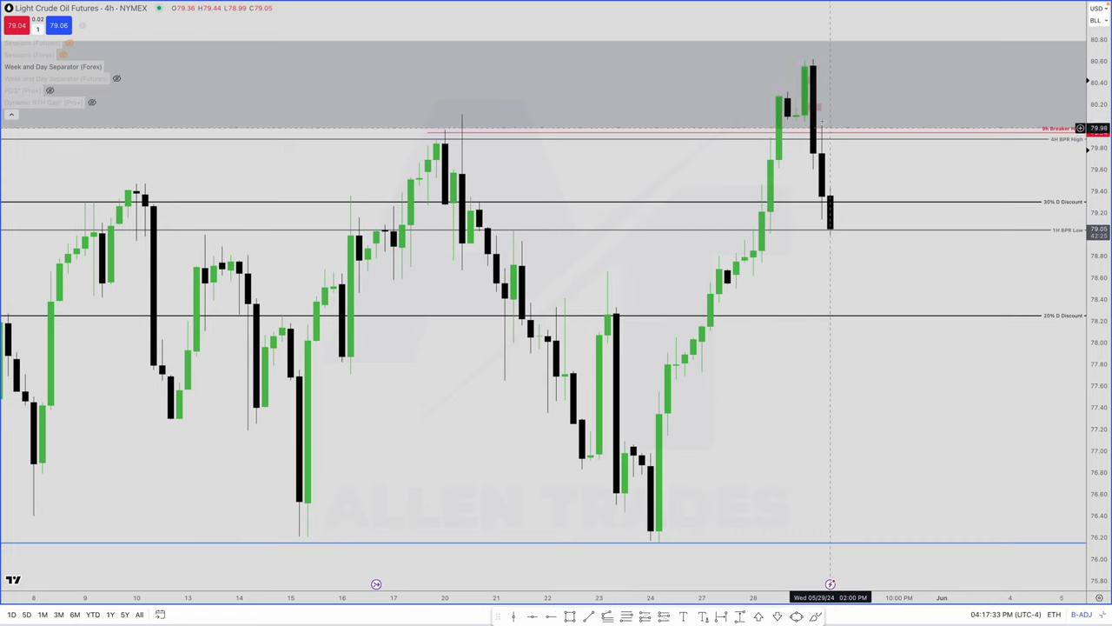
left_click(813, 108)
scroll(816, 113, "down", 1)
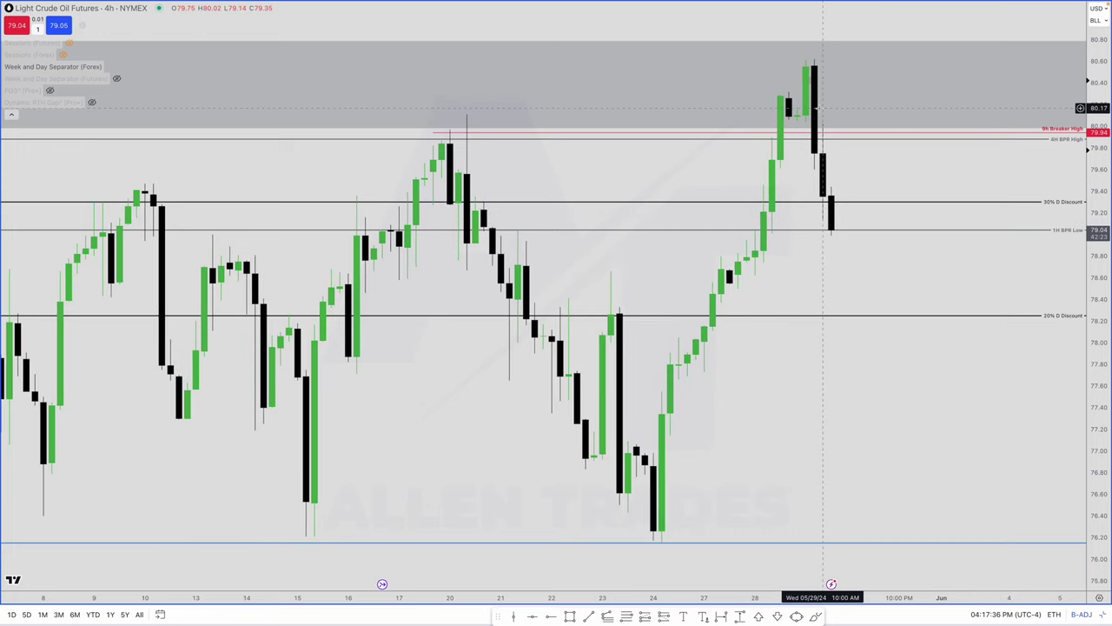
Step: Switch to the 5-minute interval and delete the large grey zone above 79.98 and the red rectangle around 80.40
key("5")
key("Return")
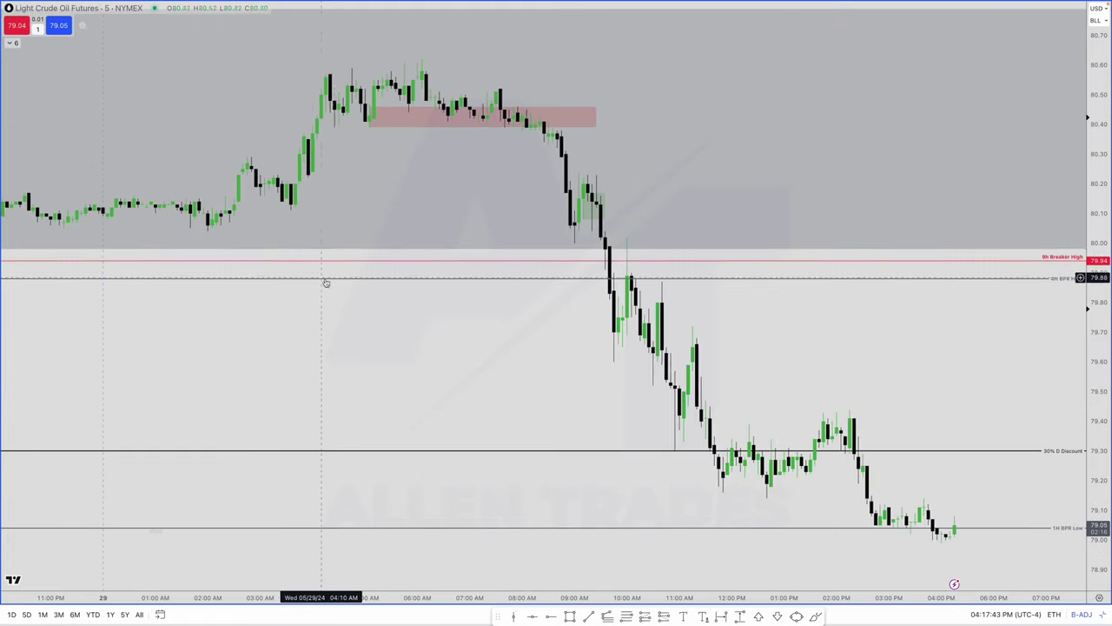
scroll(330, 261, "up", 1)
left_click(334, 251)
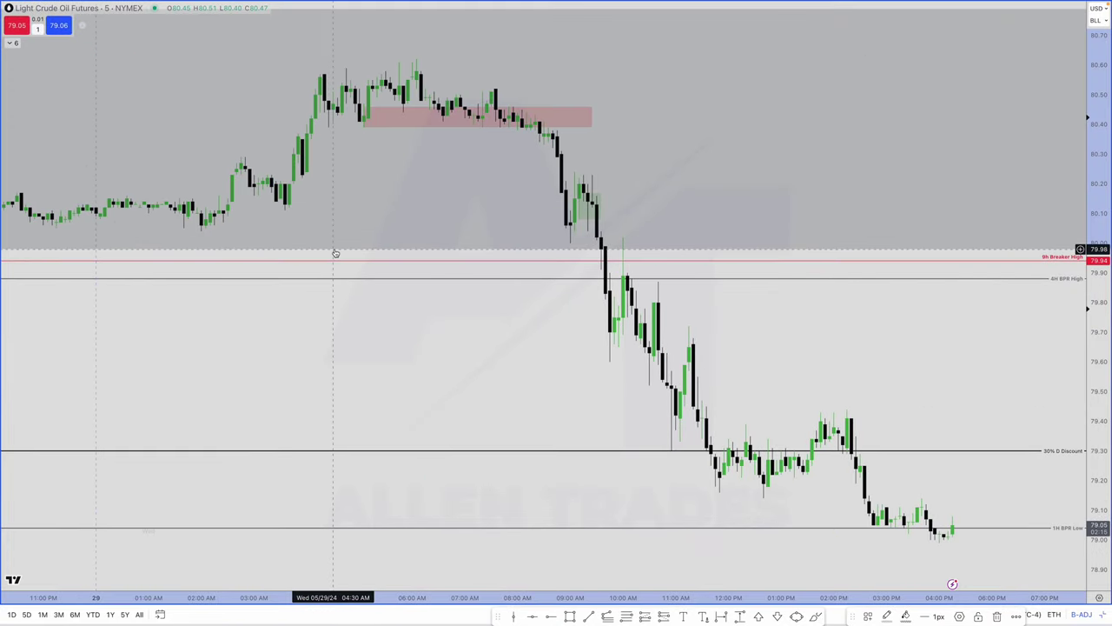
key("Delete")
scroll(333, 250, "down", 3)
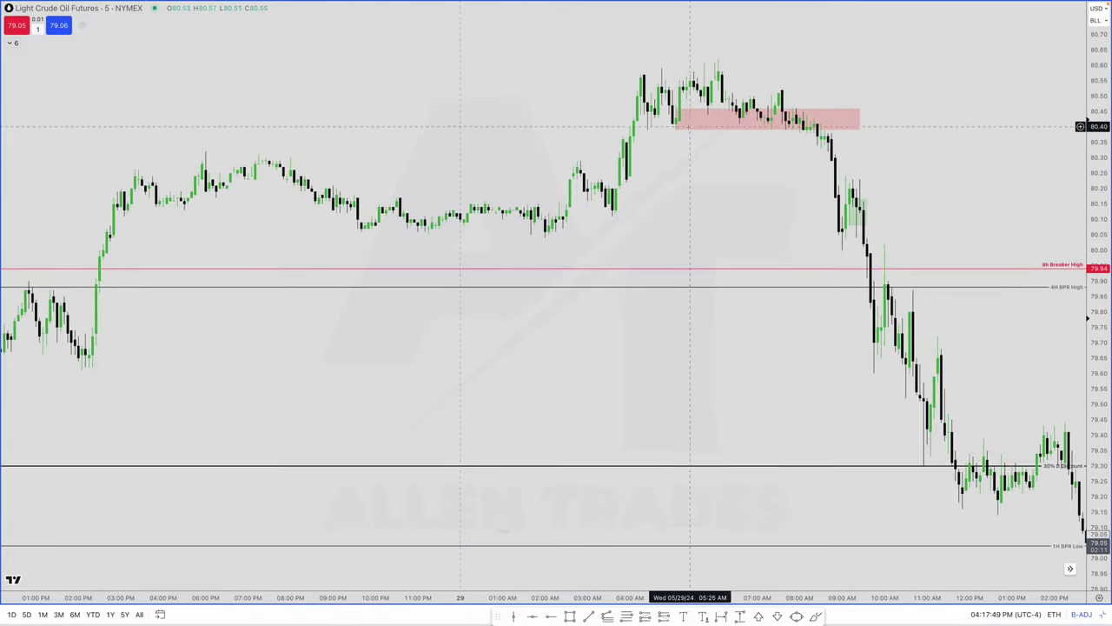
left_click(687, 132)
key("Delete")
Step: Turn on the display of executed buy and sell trades in the chart settings
right_click(686, 162)
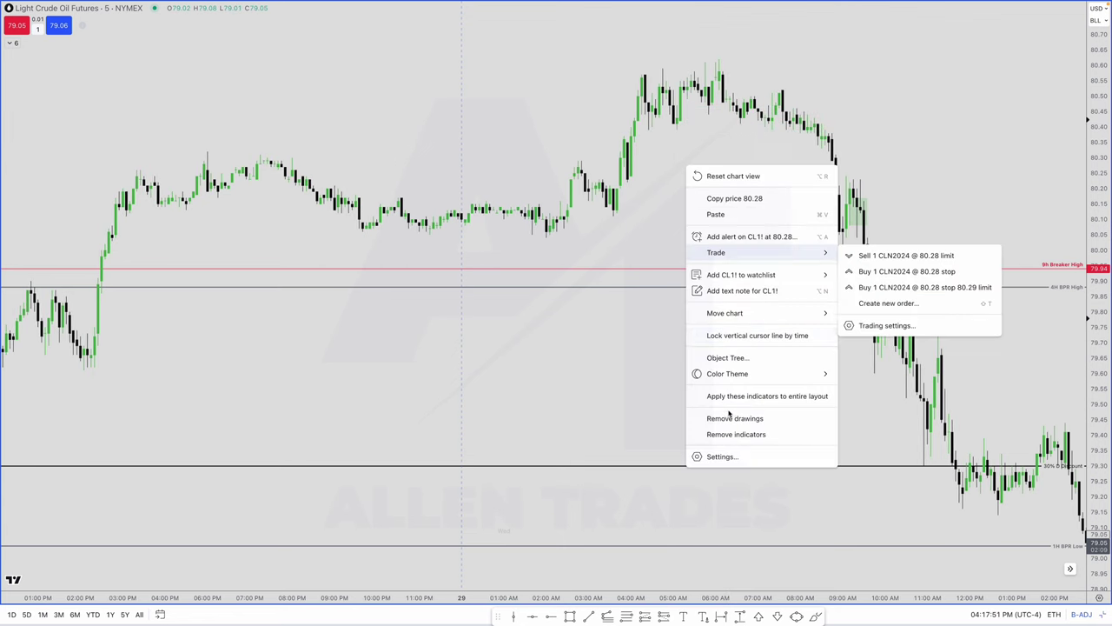
left_click(726, 454)
left_click(518, 391)
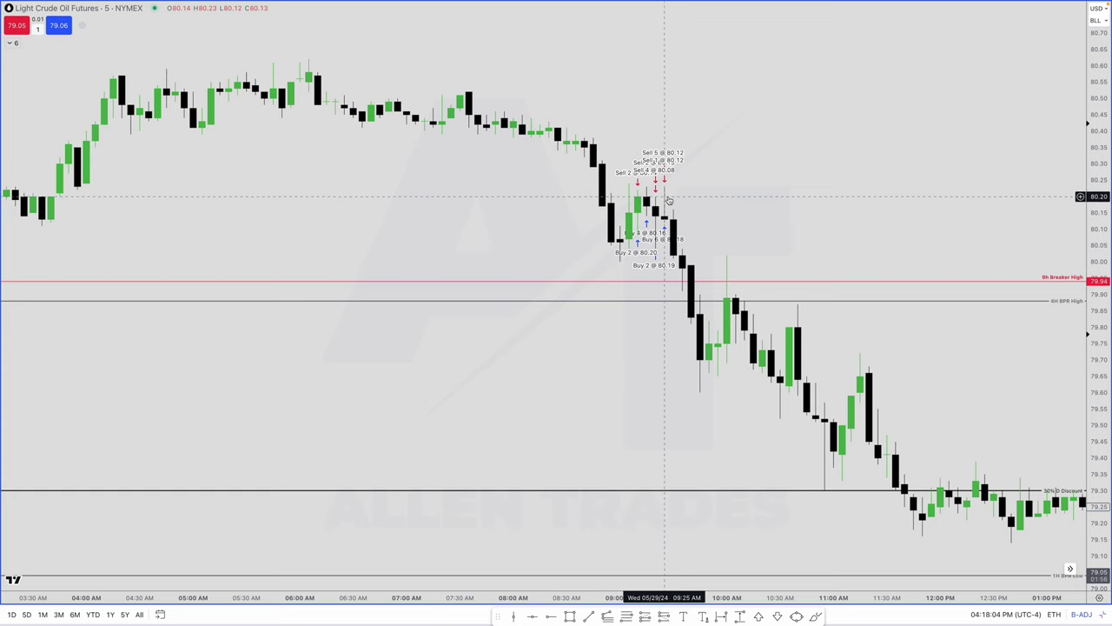
Step: Examine the buy and sell executions between 9:00 and 9:30 AM on 29 May against the earlier morning price action
scroll(675, 198, "down", 4)
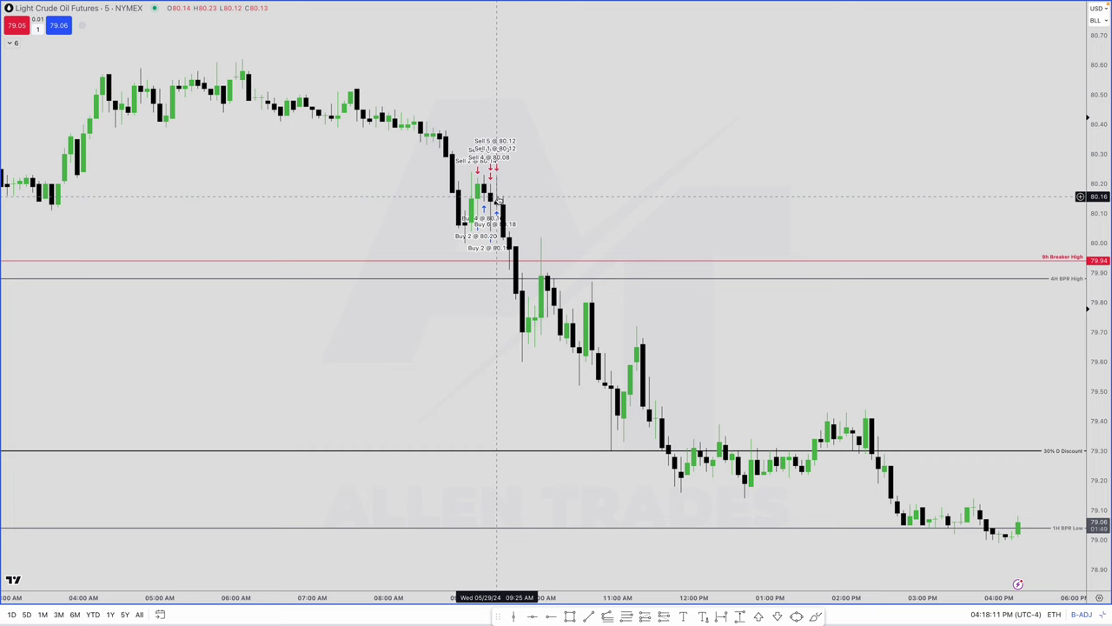
scroll(497, 198, "left", 4)
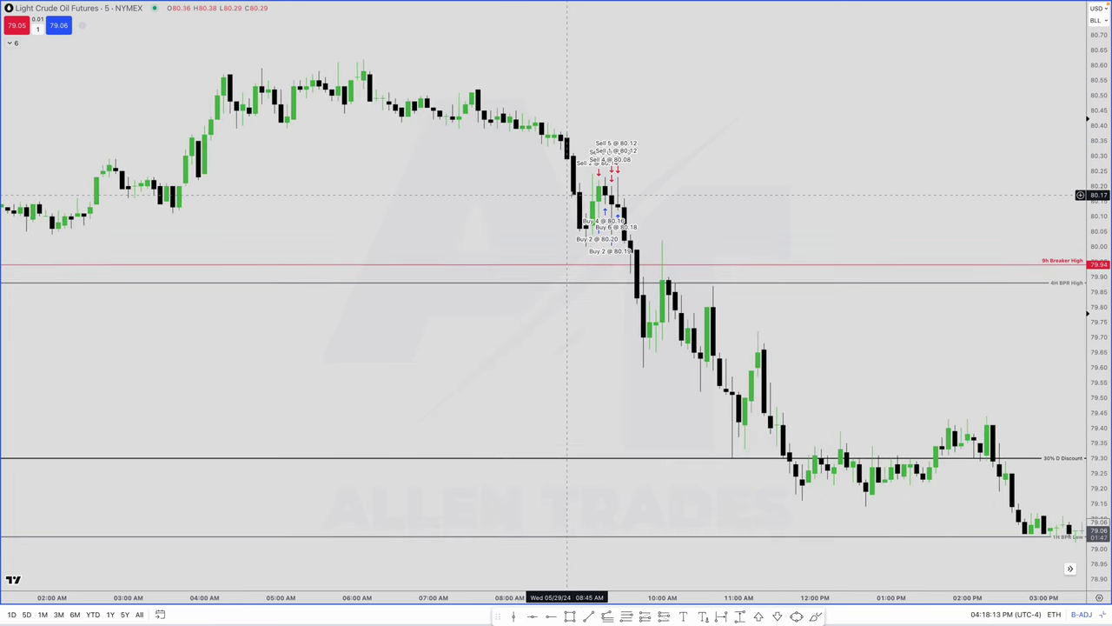
scroll(572, 196, "left", 3)
scroll(571, 195, "up", 3)
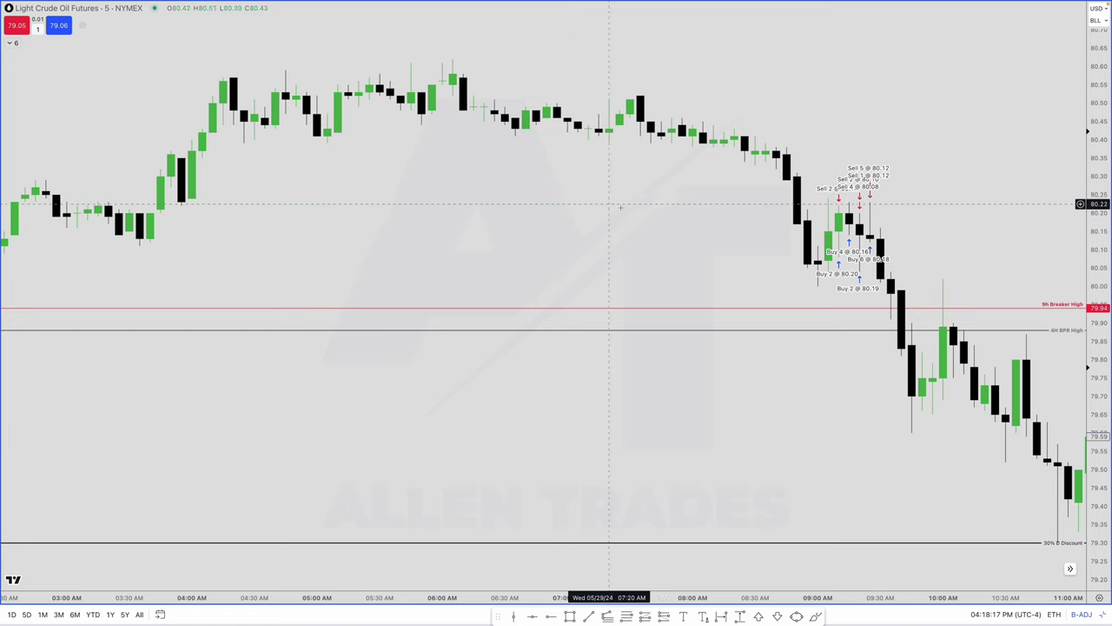
scroll(862, 204, "left", 2)
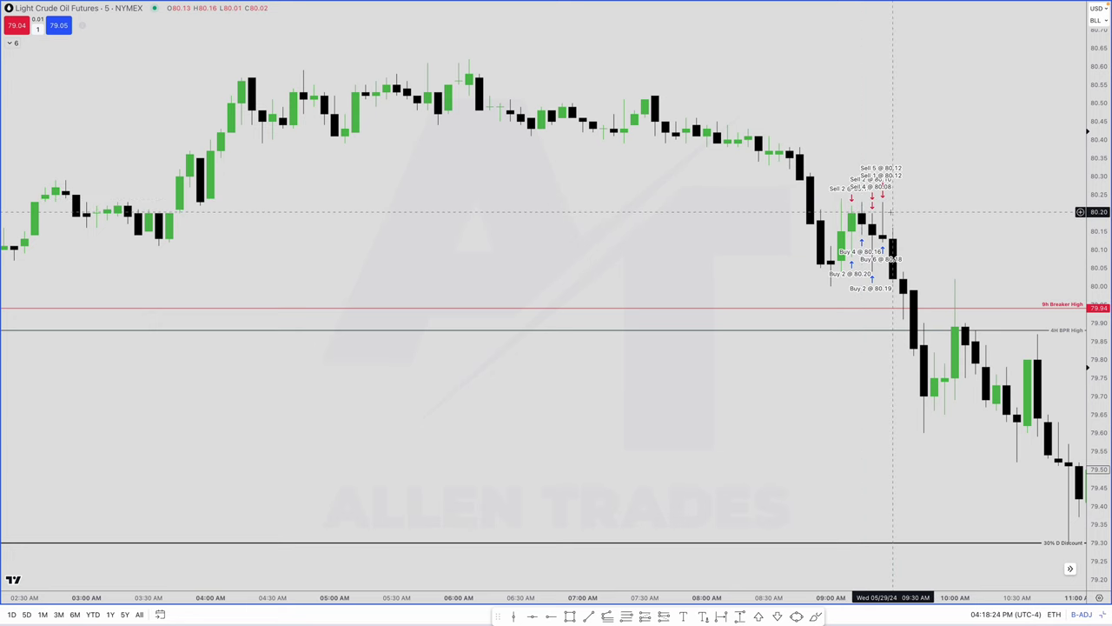
scroll(891, 212, "right", 3)
scroll(890, 212, "down", 5)
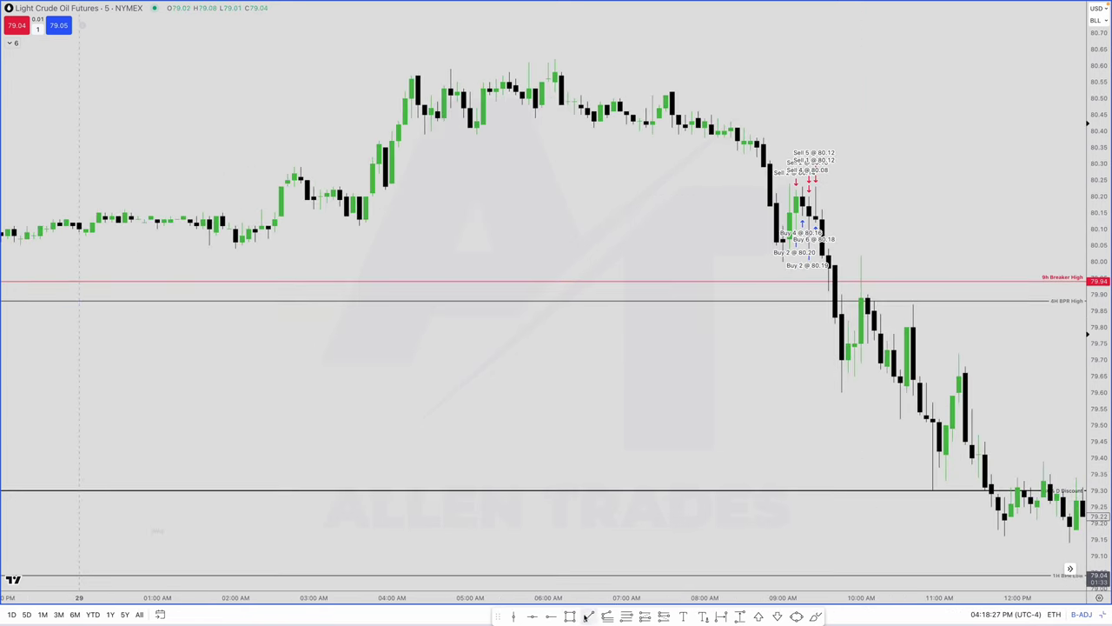
Step: Draw a horizontal ray from the 2:00 AM low at 80.04 on 29 May, and delete it
left_click(551, 616)
left_click(236, 249)
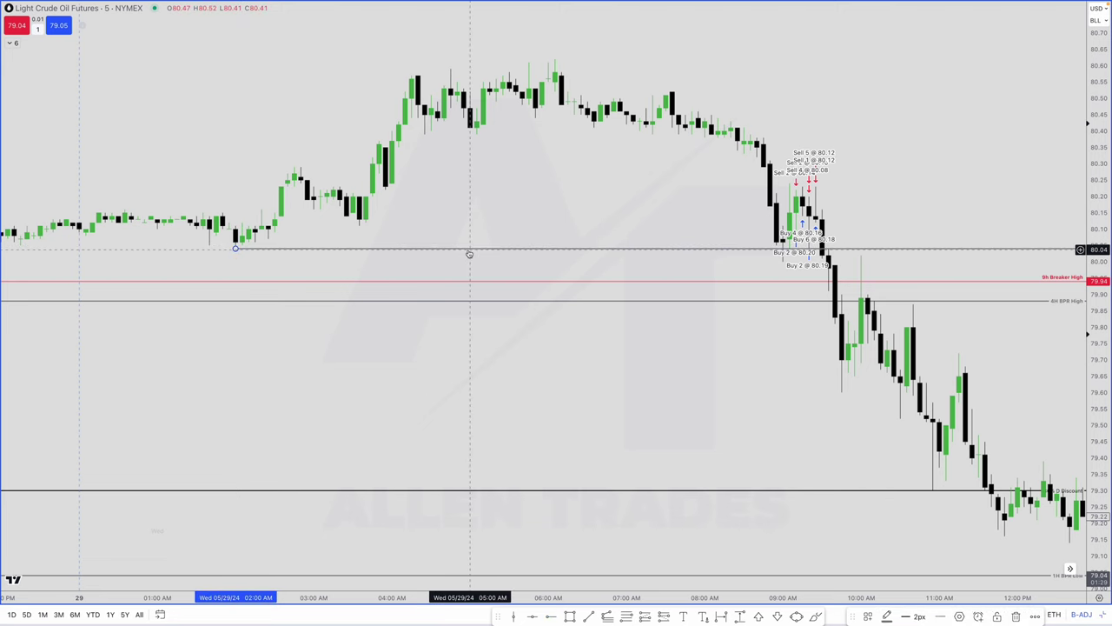
key("Delete")
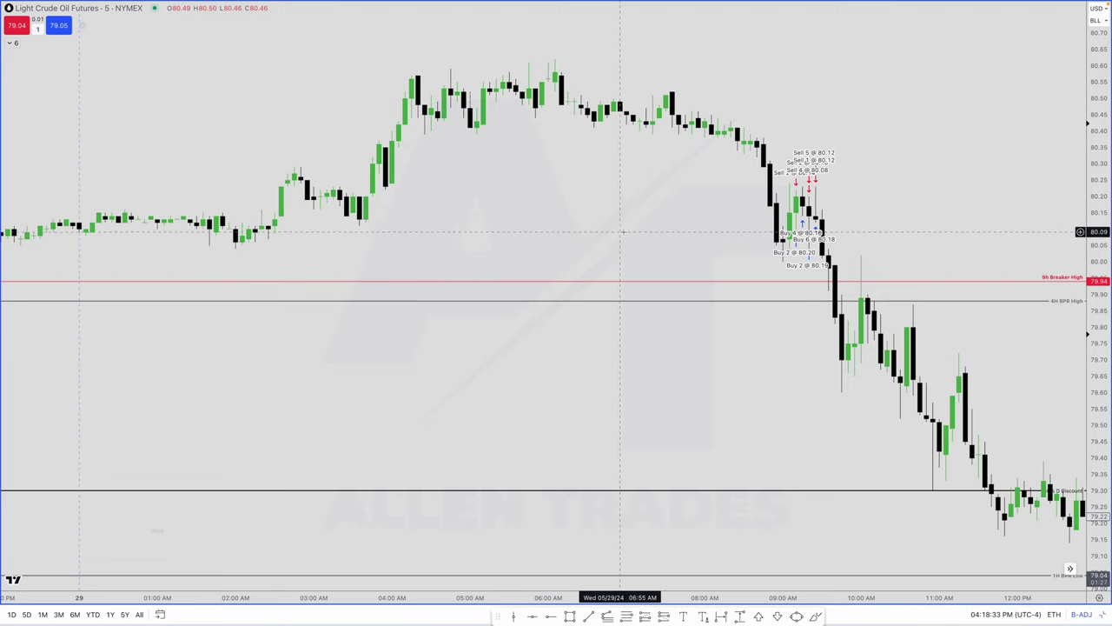
Step: Switch the Tradovate connection to the second trading account so its executions show, and return the chart to full screen
scroll(631, 234, "left", 3)
scroll(634, 233, "up", 3)
scroll(639, 234, "right", 5)
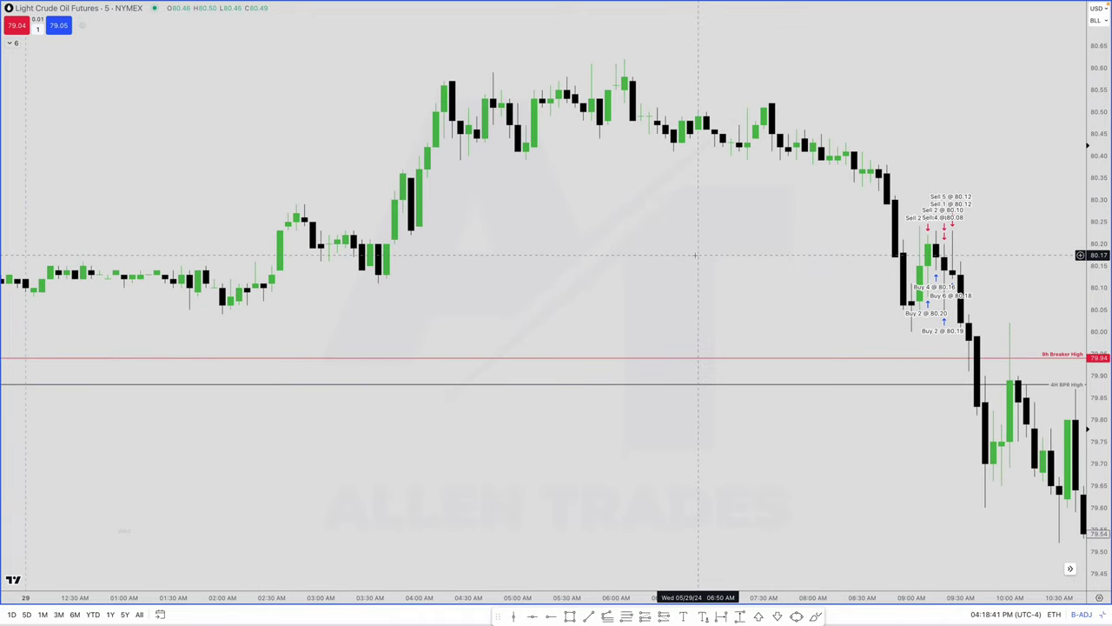
key("Escape")
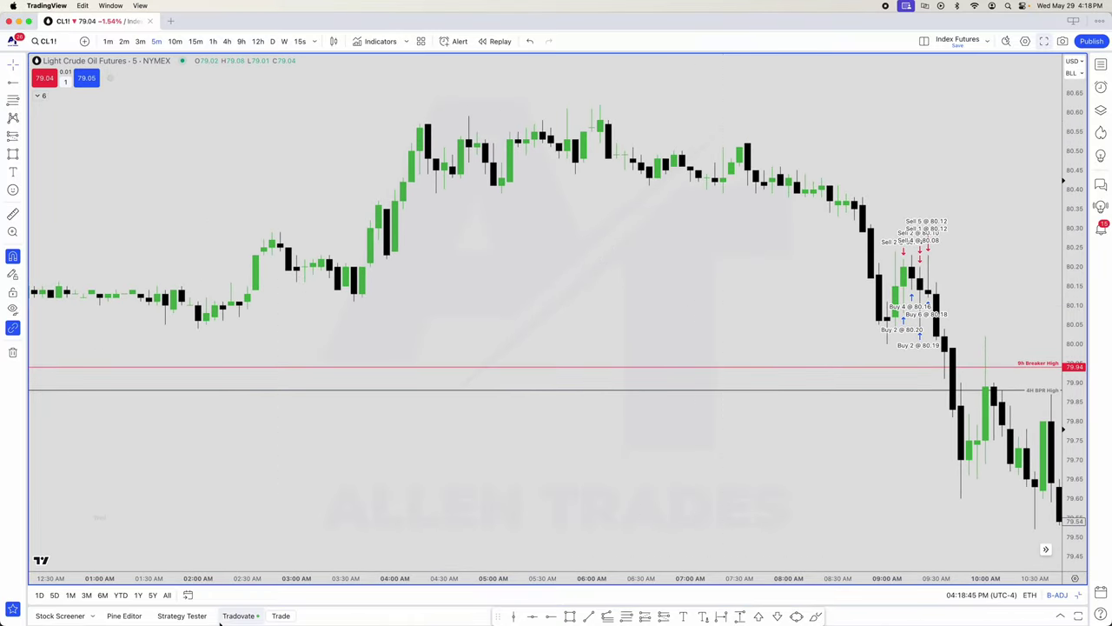
left_click(234, 616)
left_click(163, 246)
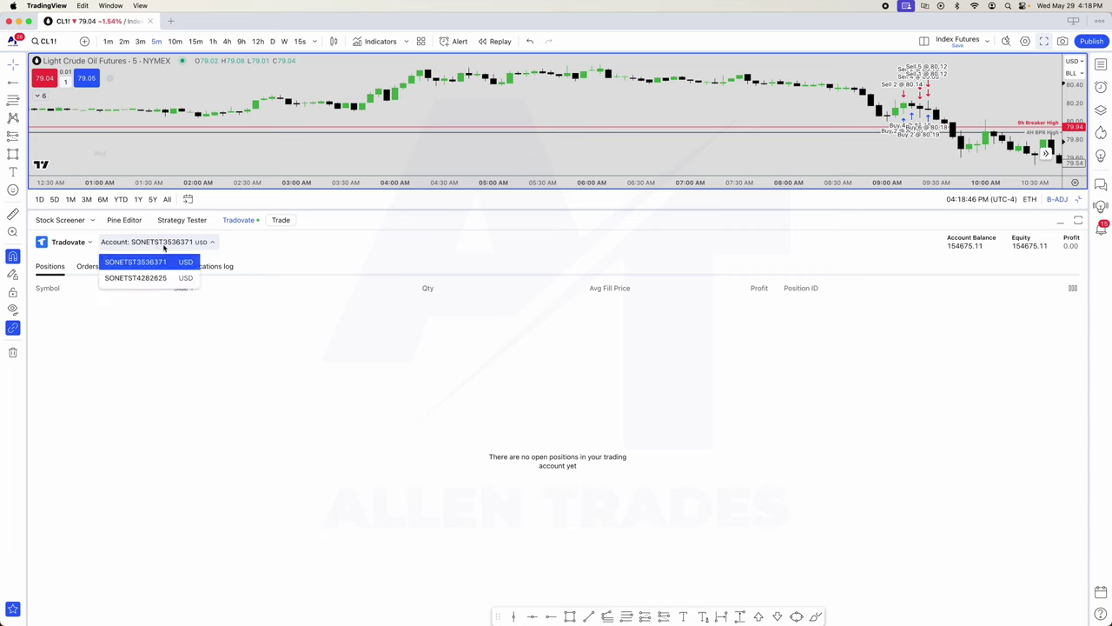
left_click(139, 277)
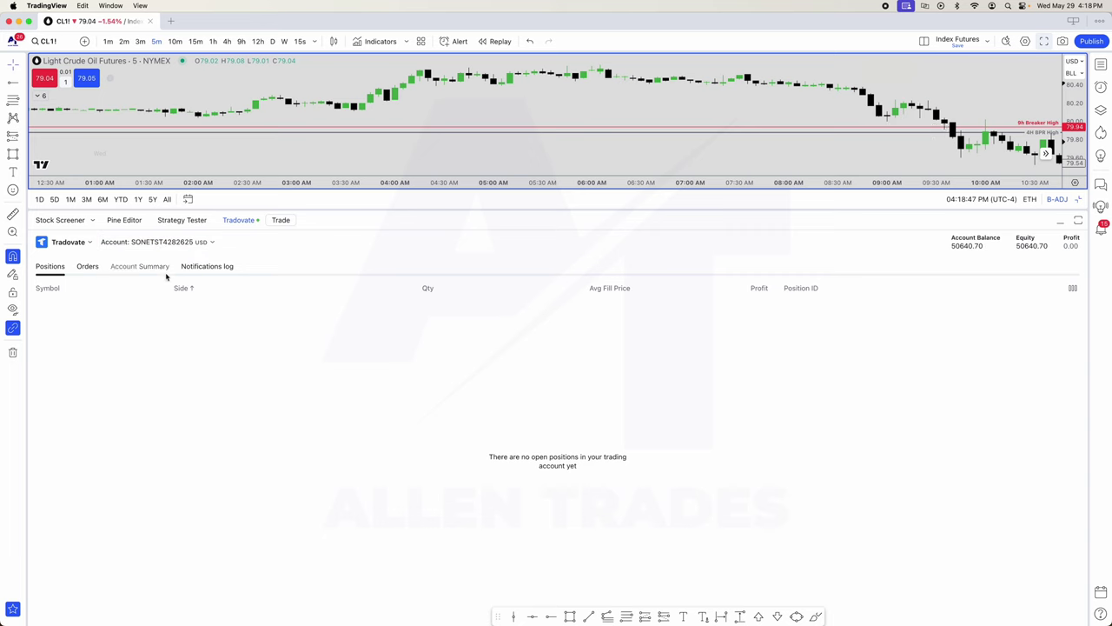
left_click(1061, 222)
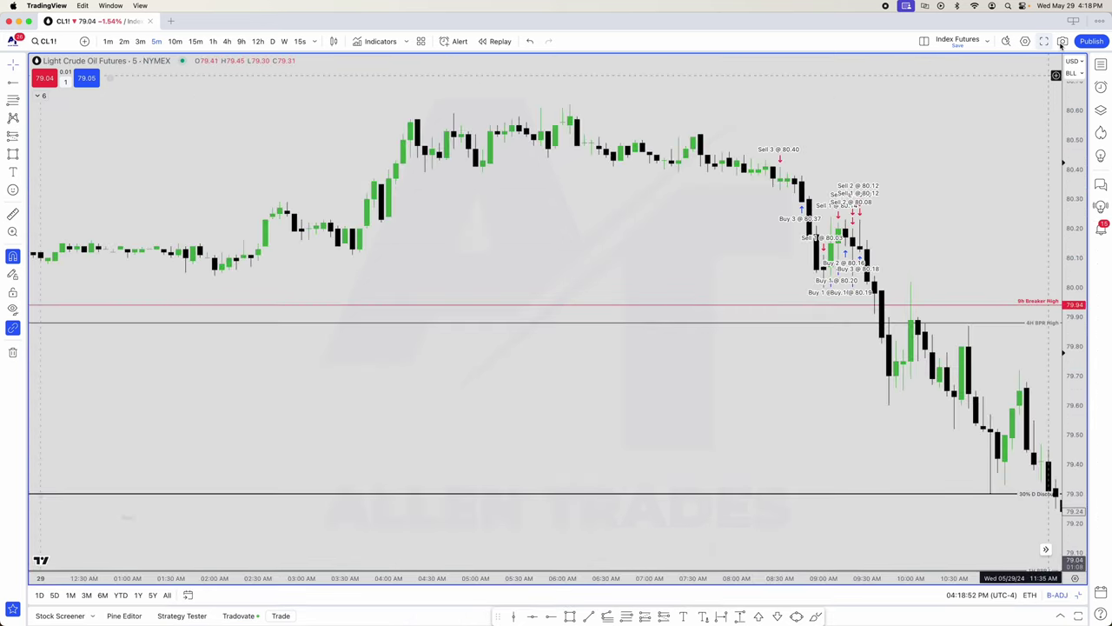
left_click(1048, 43)
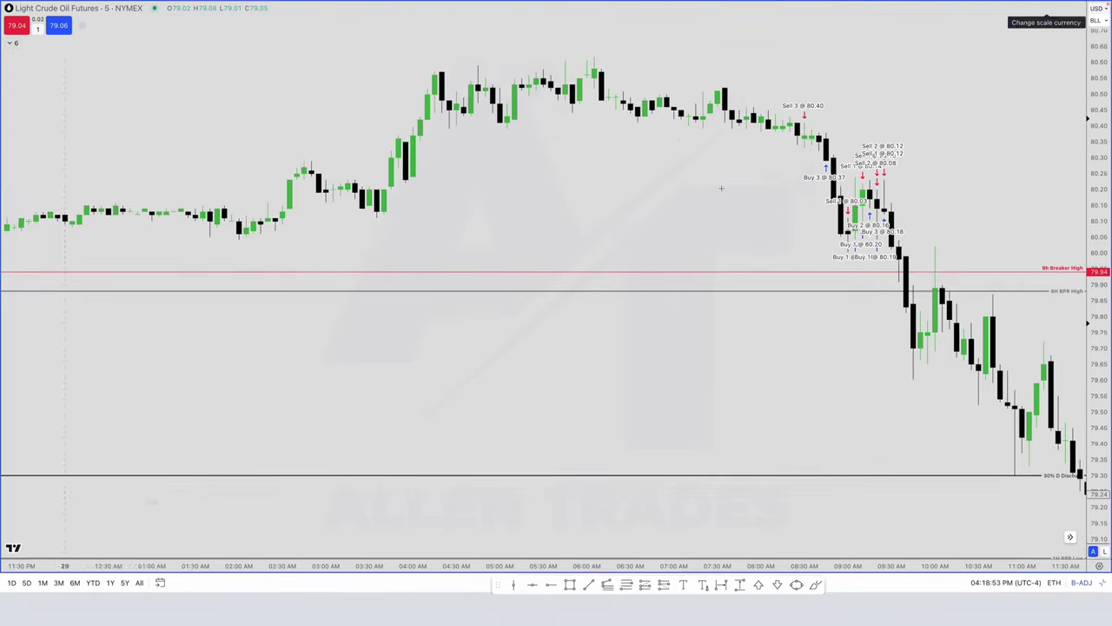
Step: Place a Fibonacci retracement from the 2:00 AM low at 80.04 on 29 May to the following high at 80.59
scroll(721, 188, "down", 3)
scroll(722, 188, "up", 2)
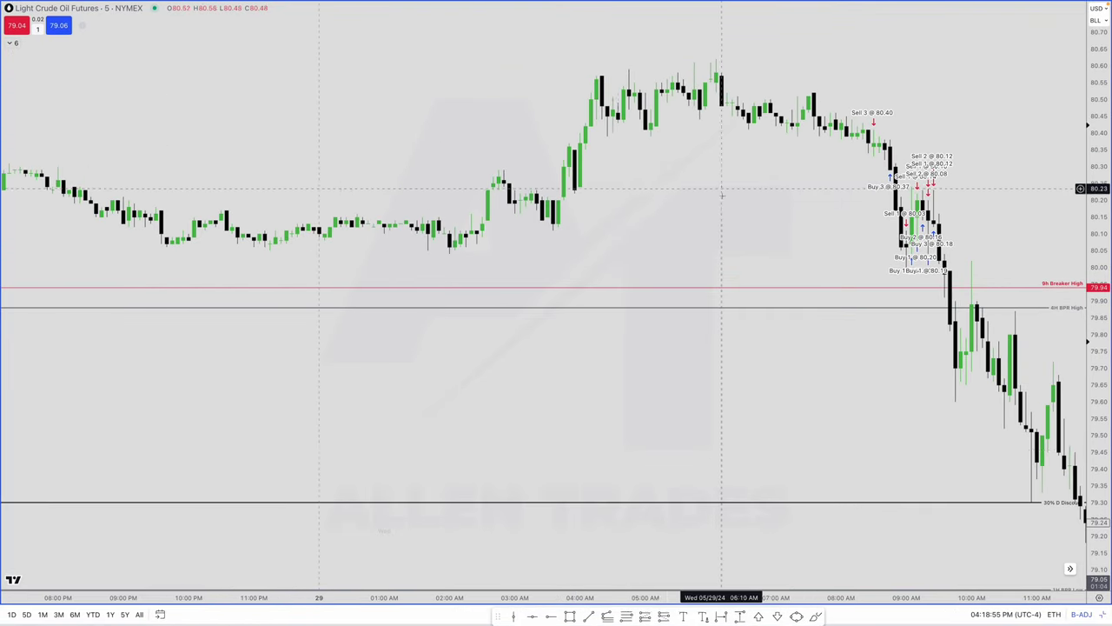
left_click(627, 617)
left_click(449, 253)
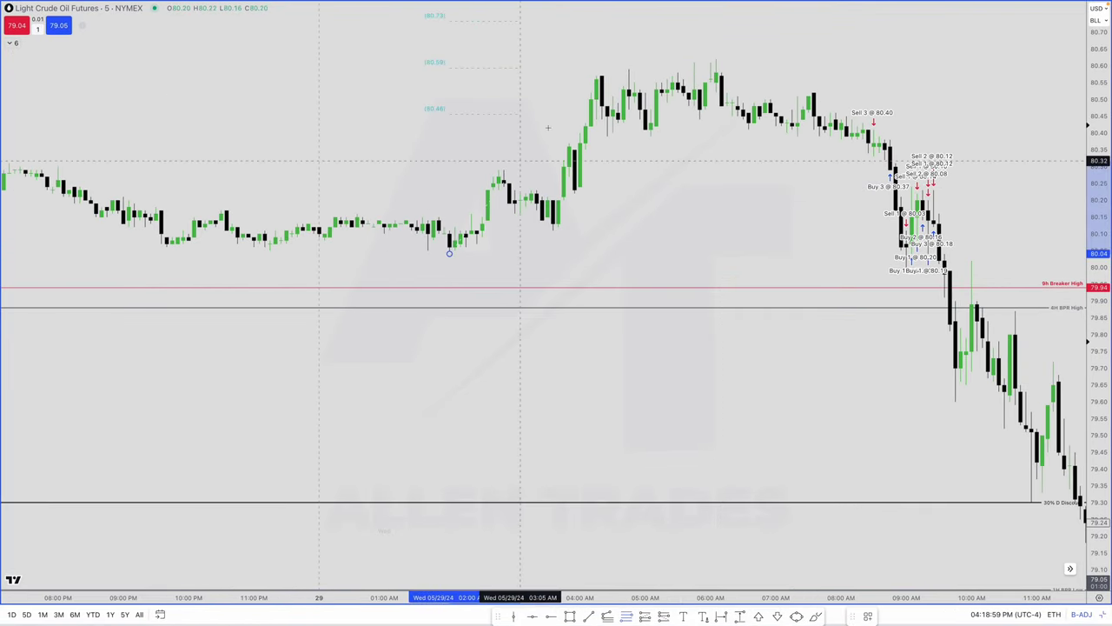
left_click(628, 78)
Step: Change the chart interval to 9 hours
scroll(700, 255, "down", 3)
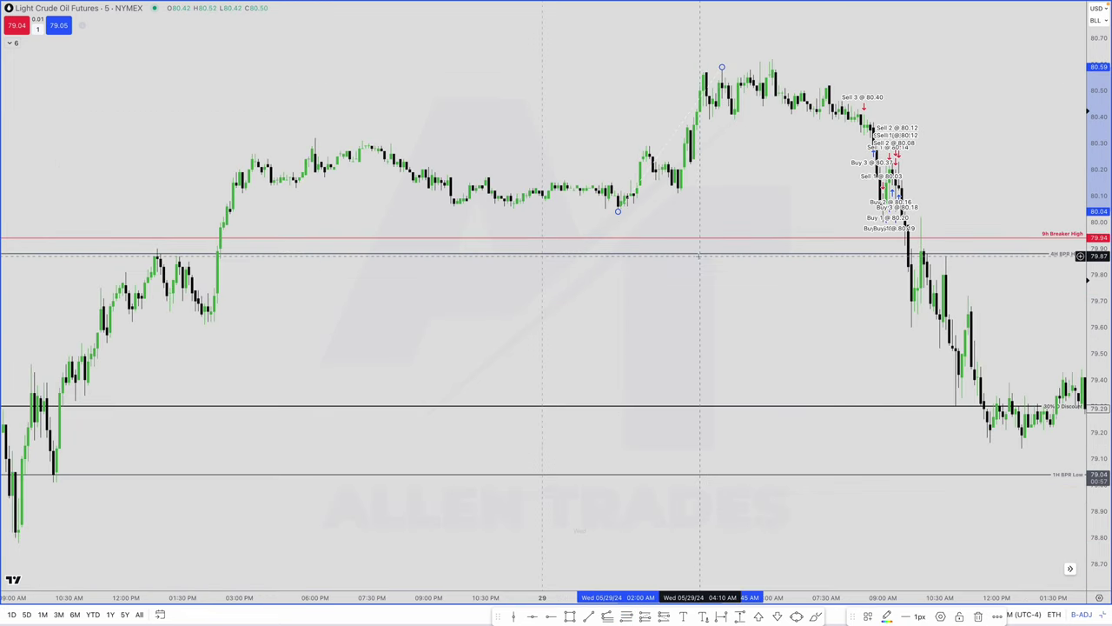
type("4H")
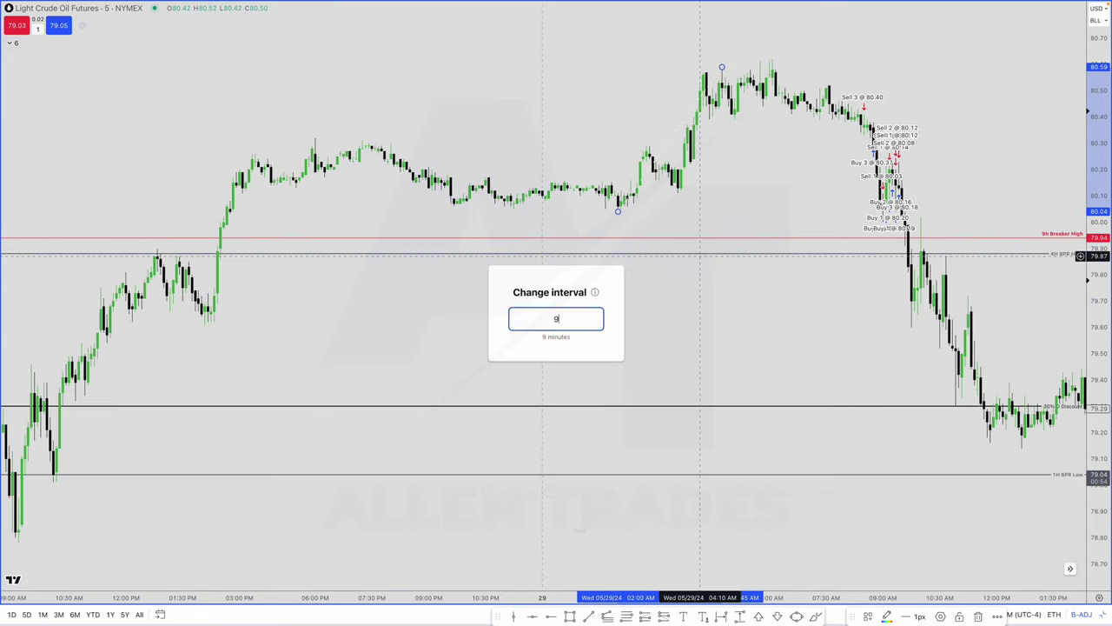
key("Return")
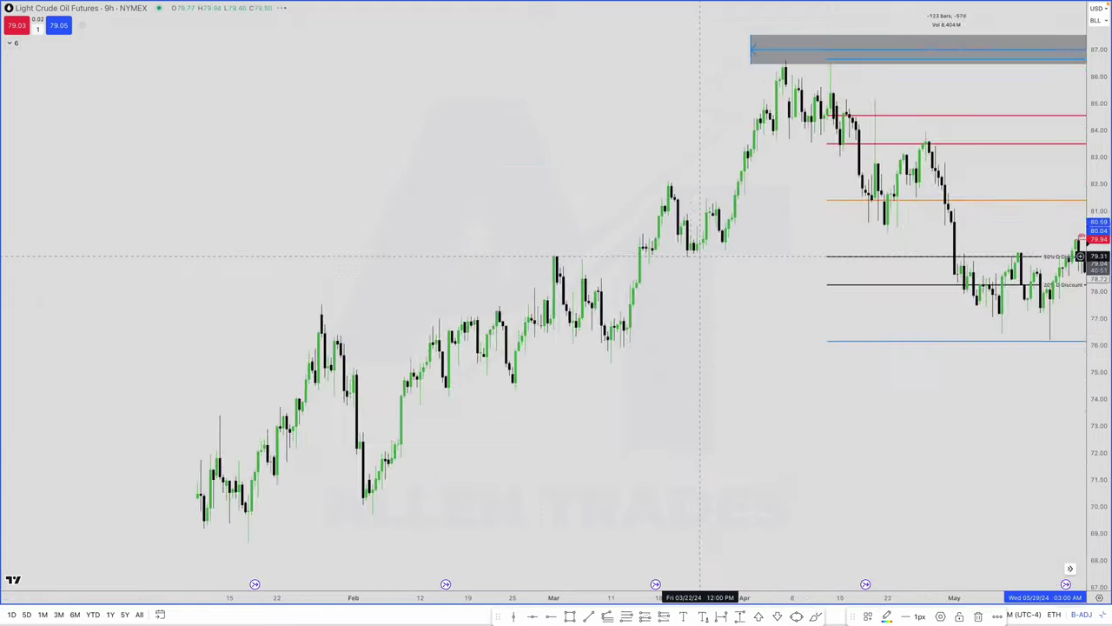
Step: Draw a rectangle over the 9h breaker from 79.94 down to 79.01, extend it to 3 June, and delete it
scroll(638, 304, "up", 5)
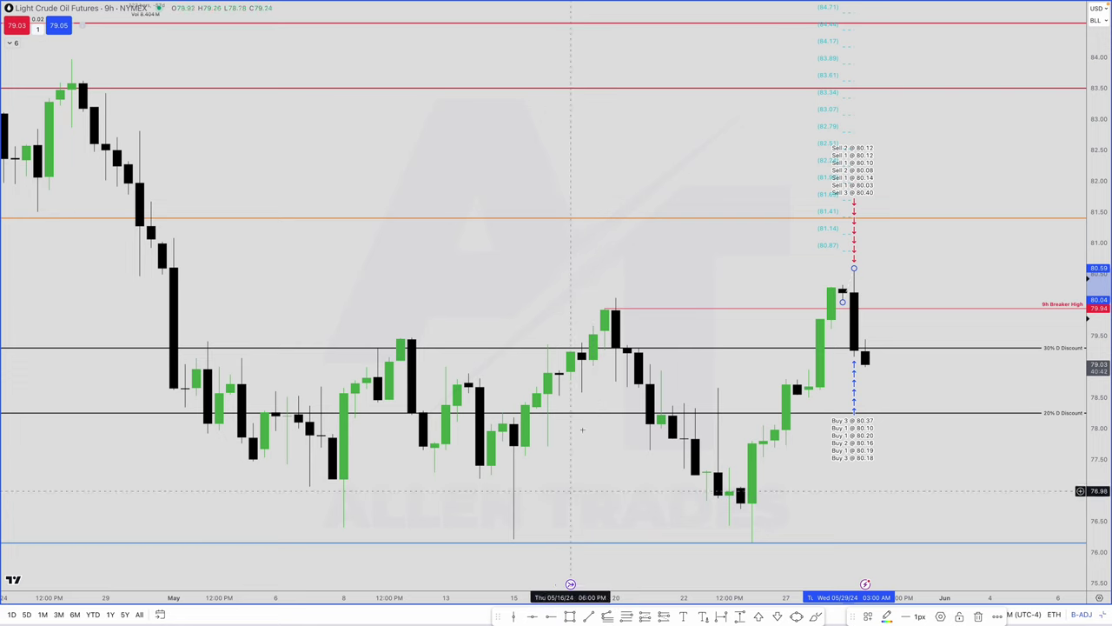
left_click(594, 374)
left_click(595, 373)
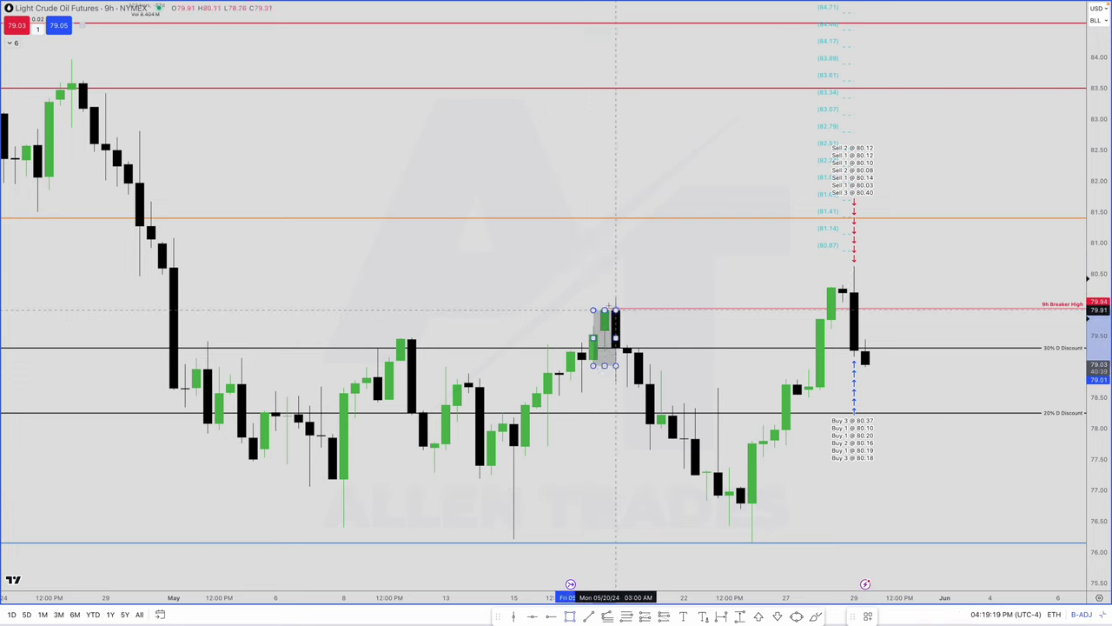
left_click(606, 308)
left_click_drag(606, 337, 849, 367)
left_click_drag(729, 337, 967, 337)
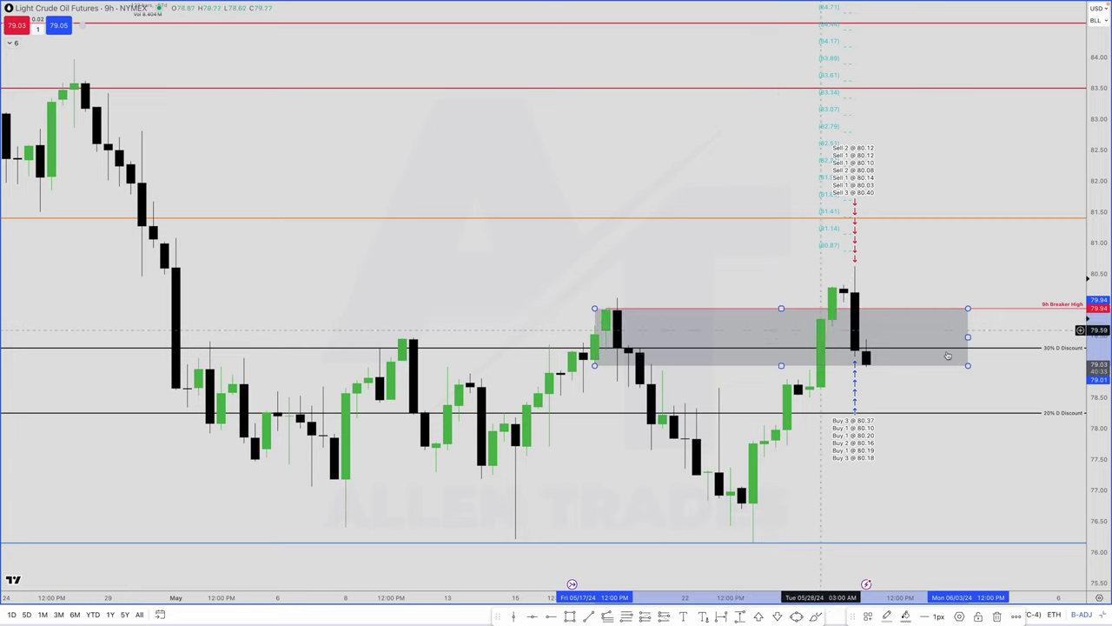
key("Delete")
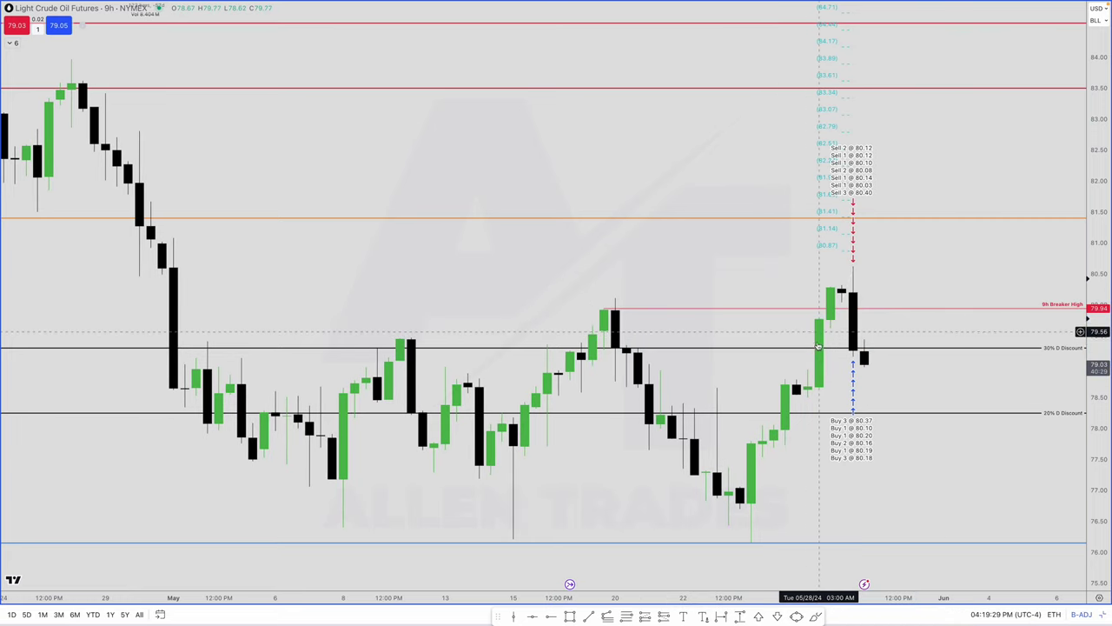
Step: Change the chart interval to 5 minutes and examine the 29 May executions against the decline through the 9h breaker high
type("5")
key("Return")
scroll(820, 352, "down", 15)
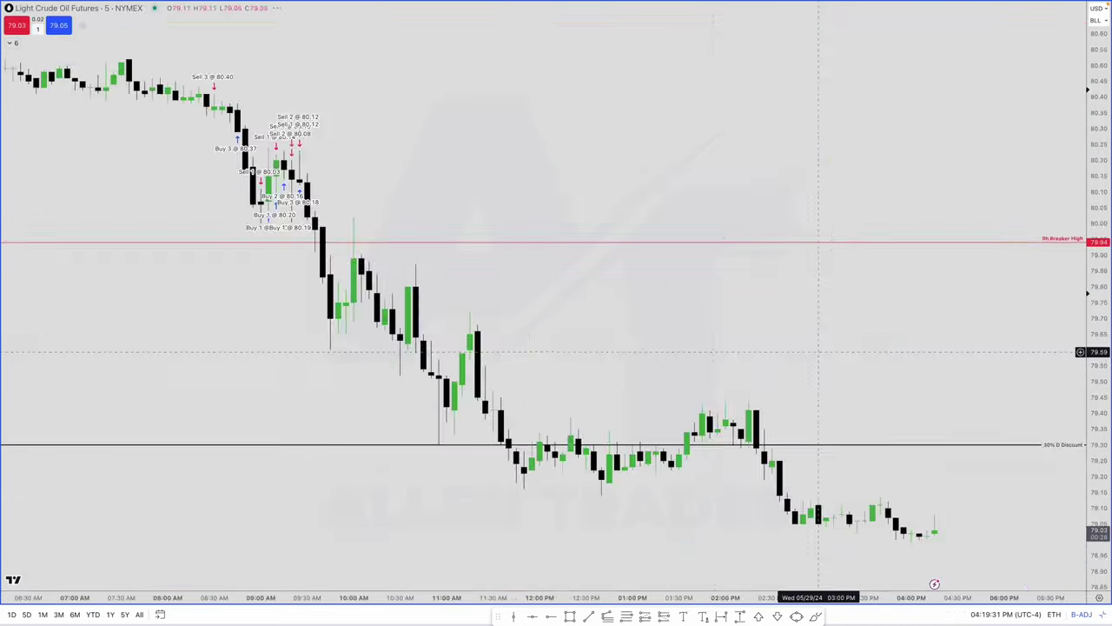
scroll(679, 128, "up", 3)
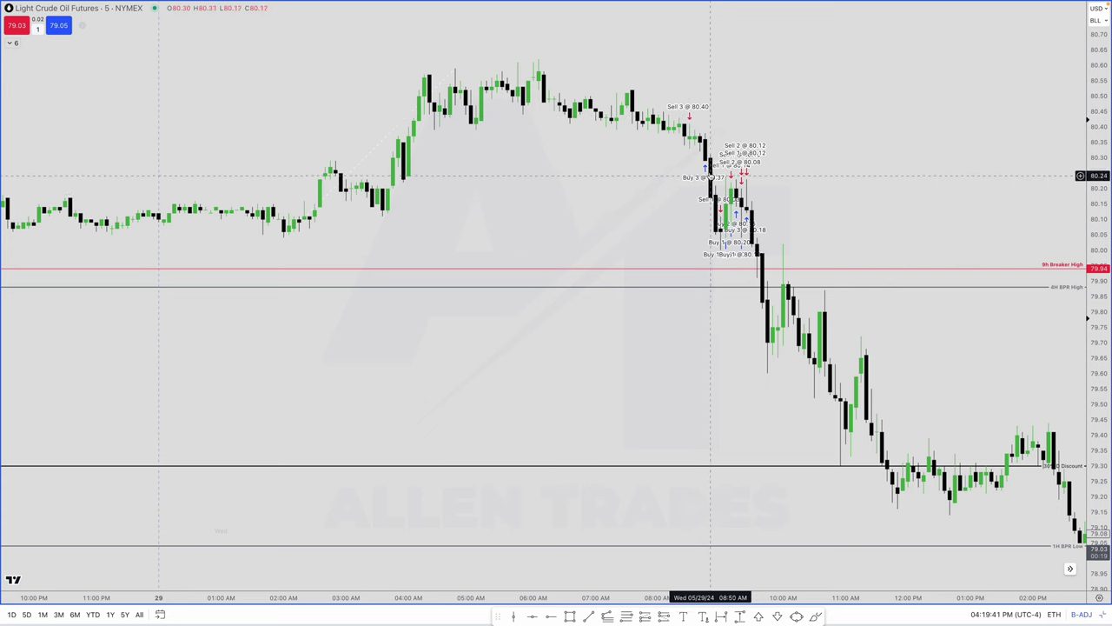
scroll(695, 291, "down", 4)
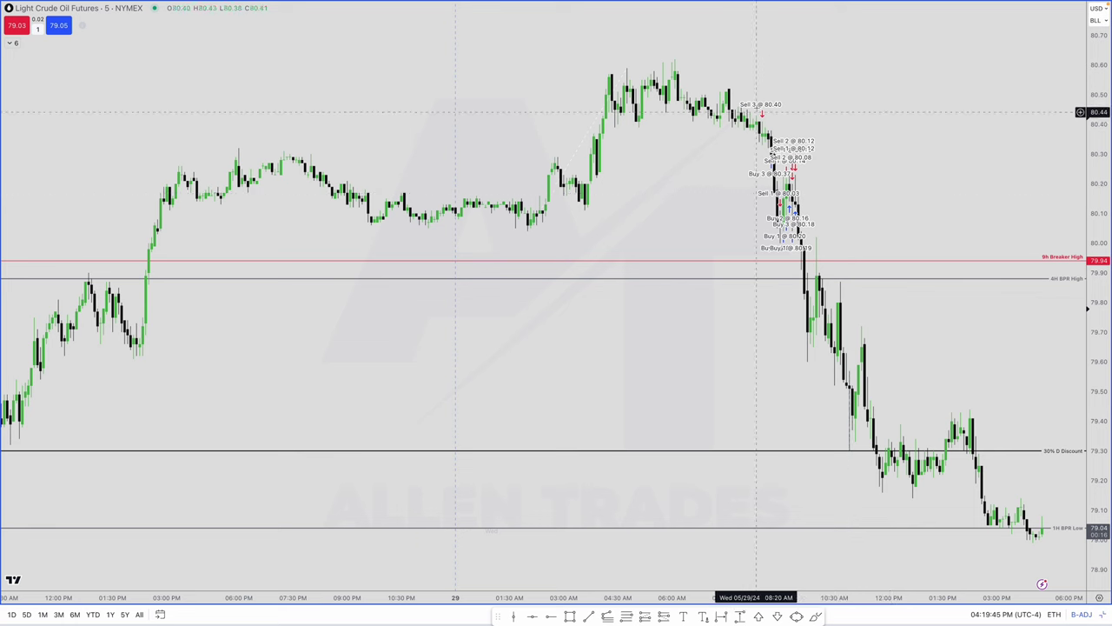
scroll(756, 104, "up", 2)
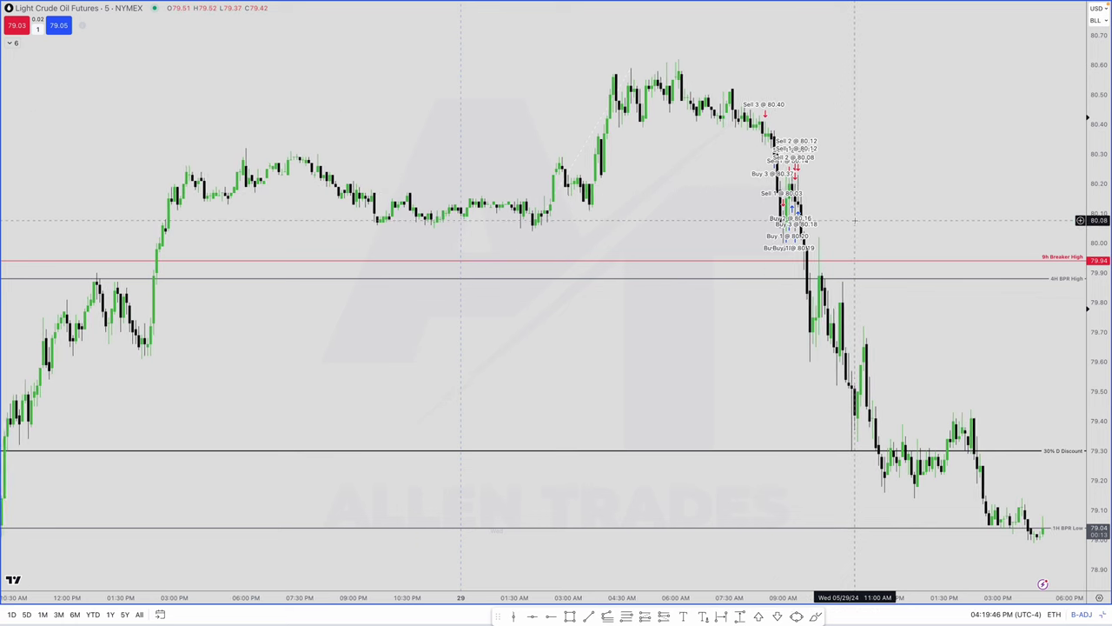
scroll(816, 232, "up", 2)
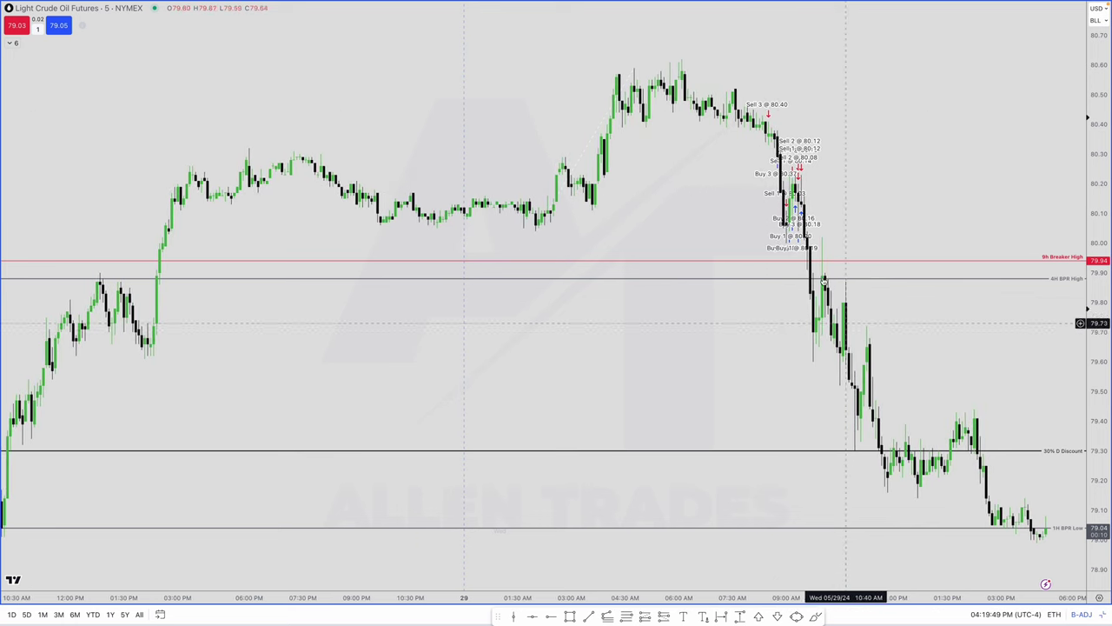
scroll(830, 279, "up", 1)
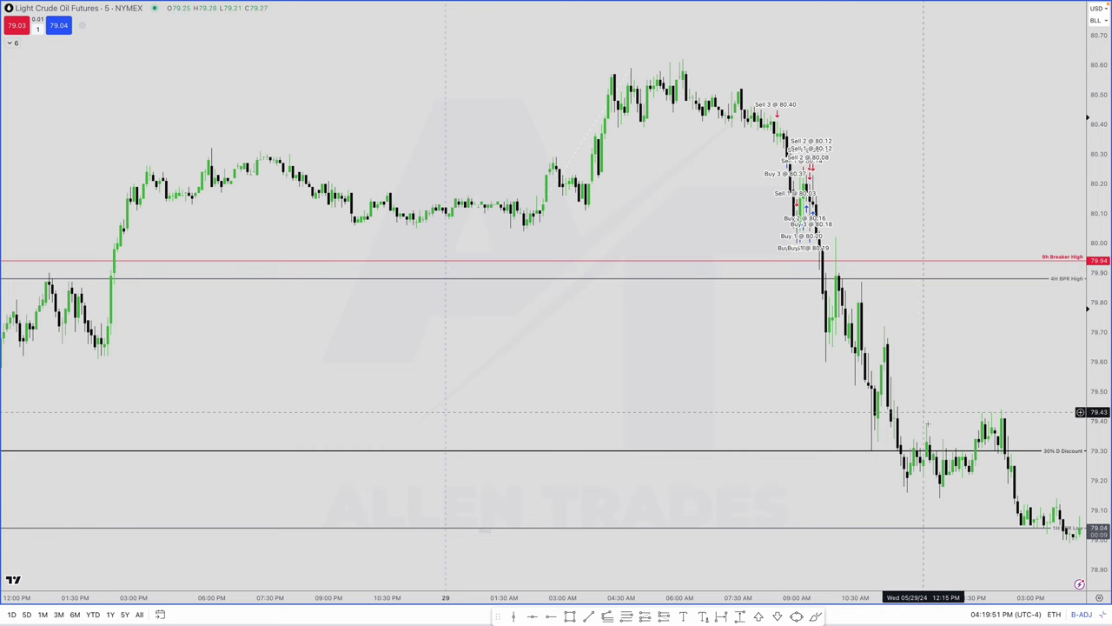
scroll(834, 382, "up", 1)
scroll(849, 372, "up", 3)
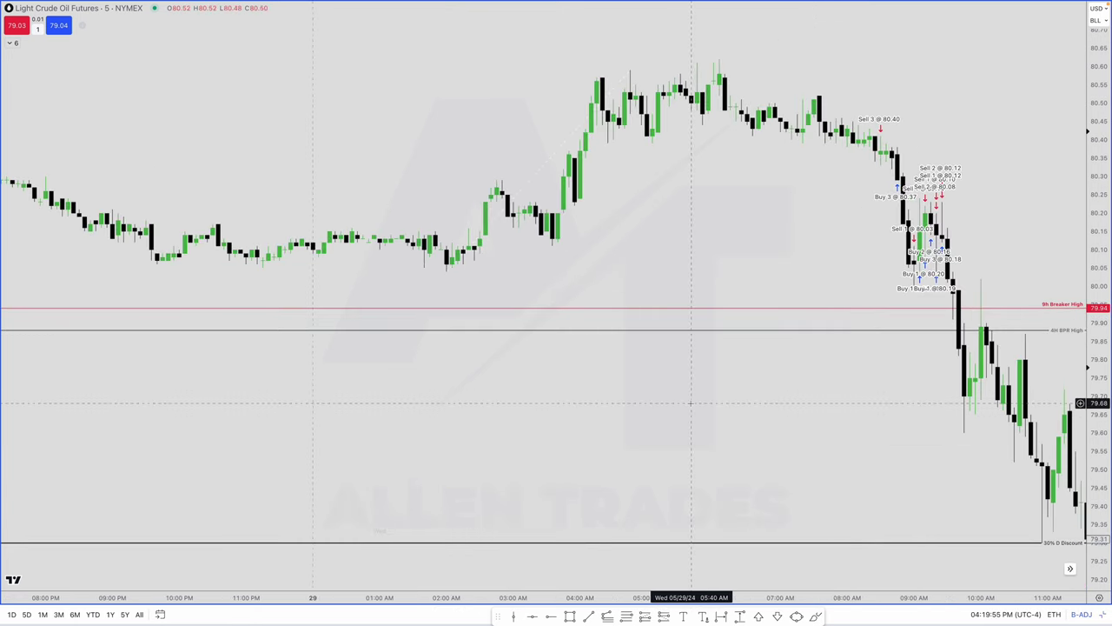
Step: Change the chart interval to 15 seconds and go to the Sell 3 @ 80.40 execution on the morning of 29 May
type("15s")
key("Return")
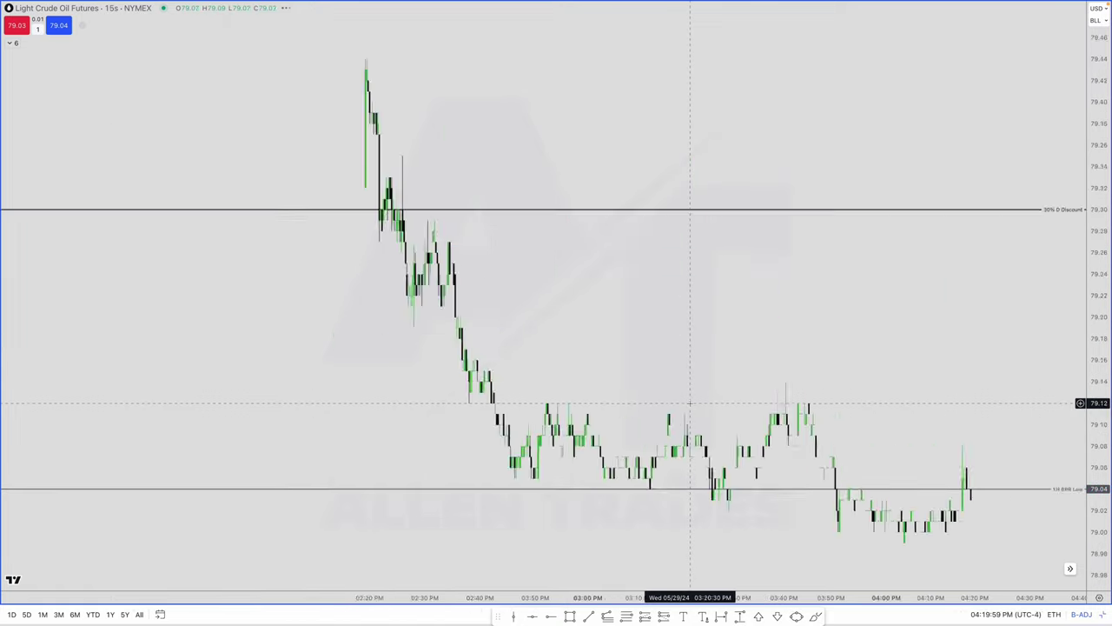
scroll(689, 403, "left", 15)
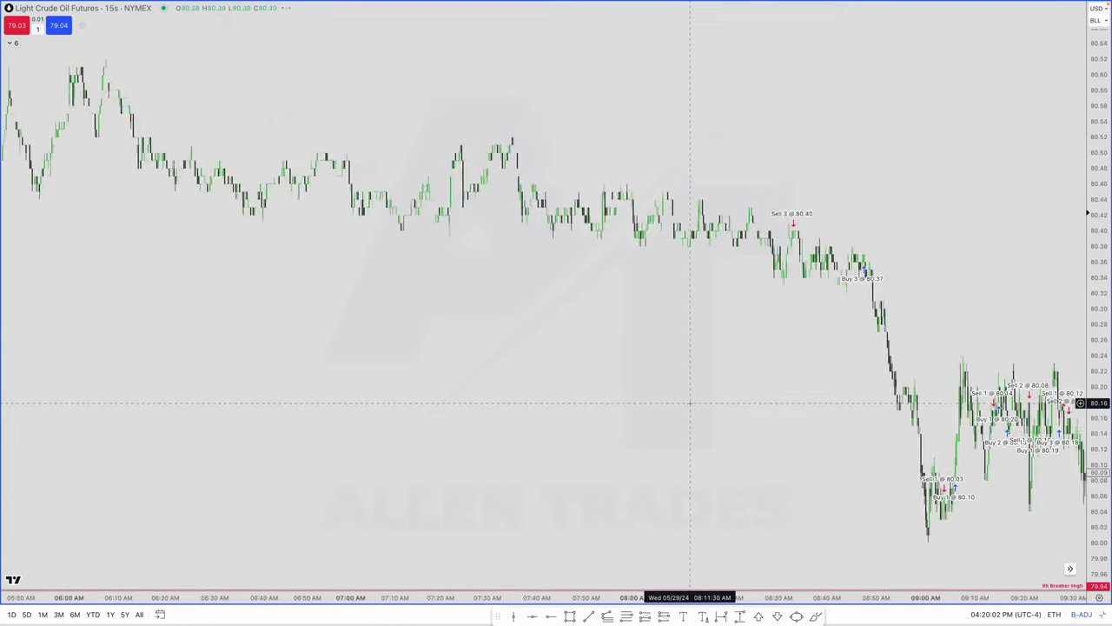
scroll(689, 403, "up", 5)
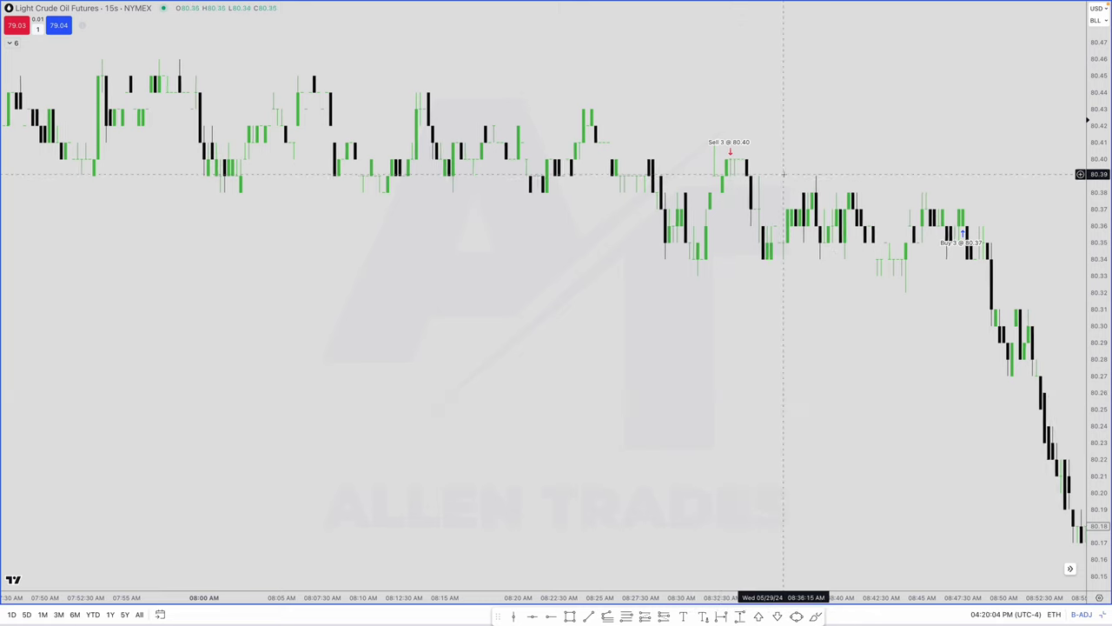
Step: Draw a rectangle between 80.40 and 80.41 from about 8:25 AM to past the Sell 3 @ 80.40 execution
scroll(782, 174, "left", 1)
scroll(608, 158, "down", 1)
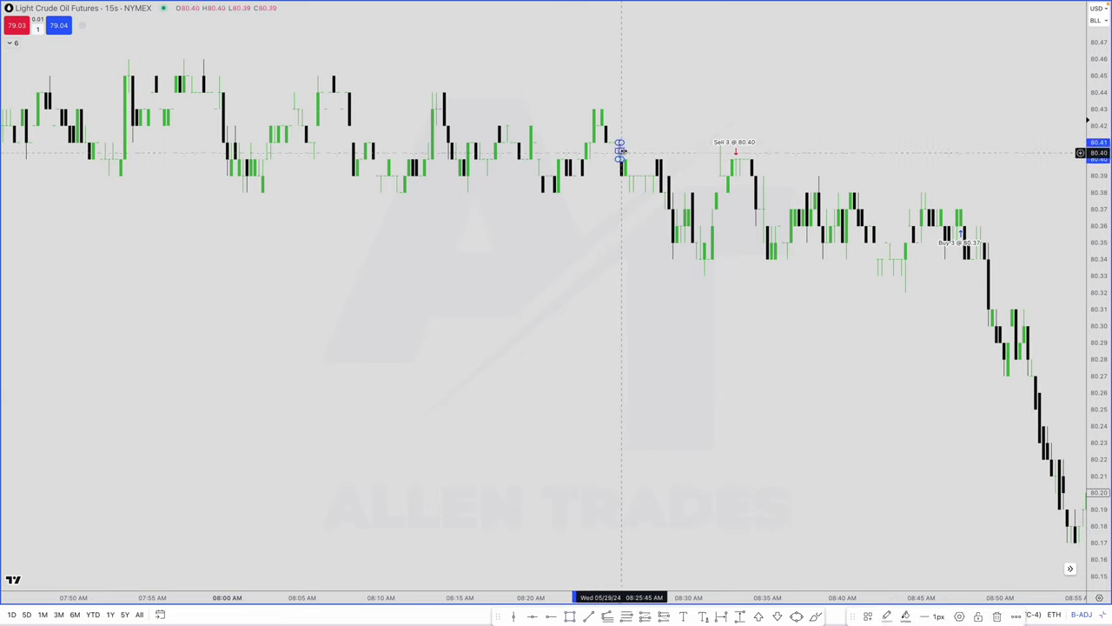
left_click(850, 159)
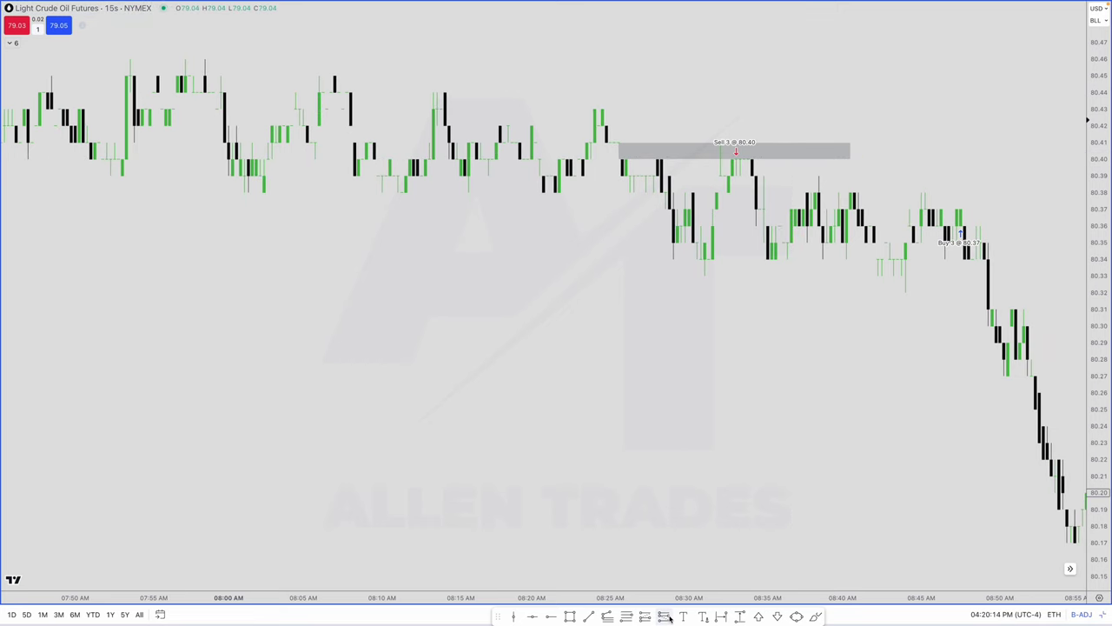
Step: Place a short position with entry at 80.40 and stop at 80.43, extending it to 08:52:45 AM
left_click(781, 152)
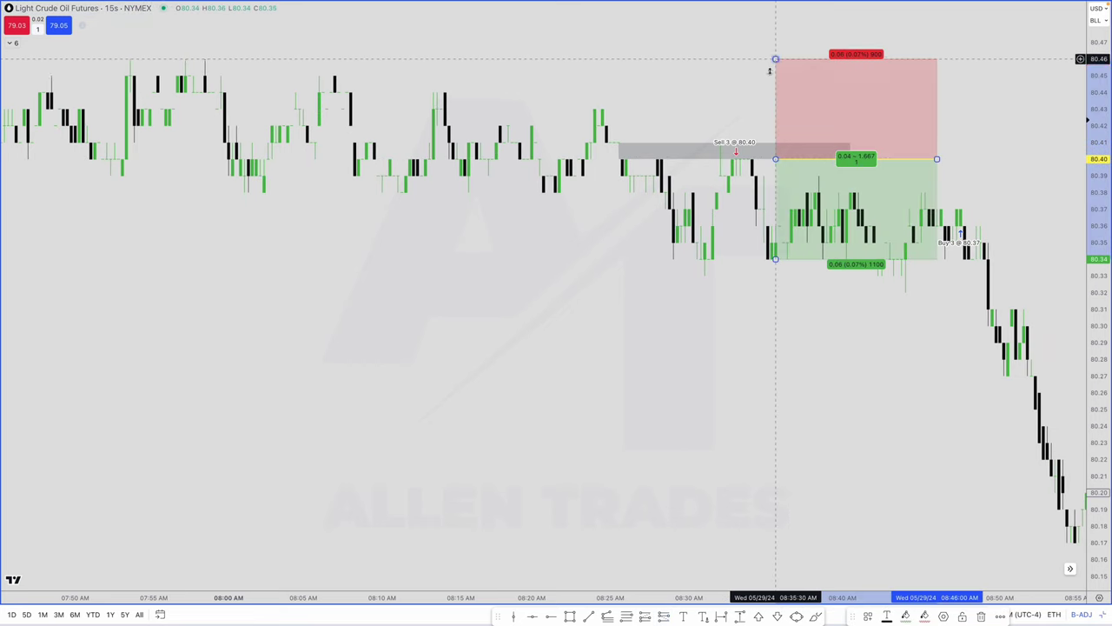
left_click_drag(769, 70, 745, 108)
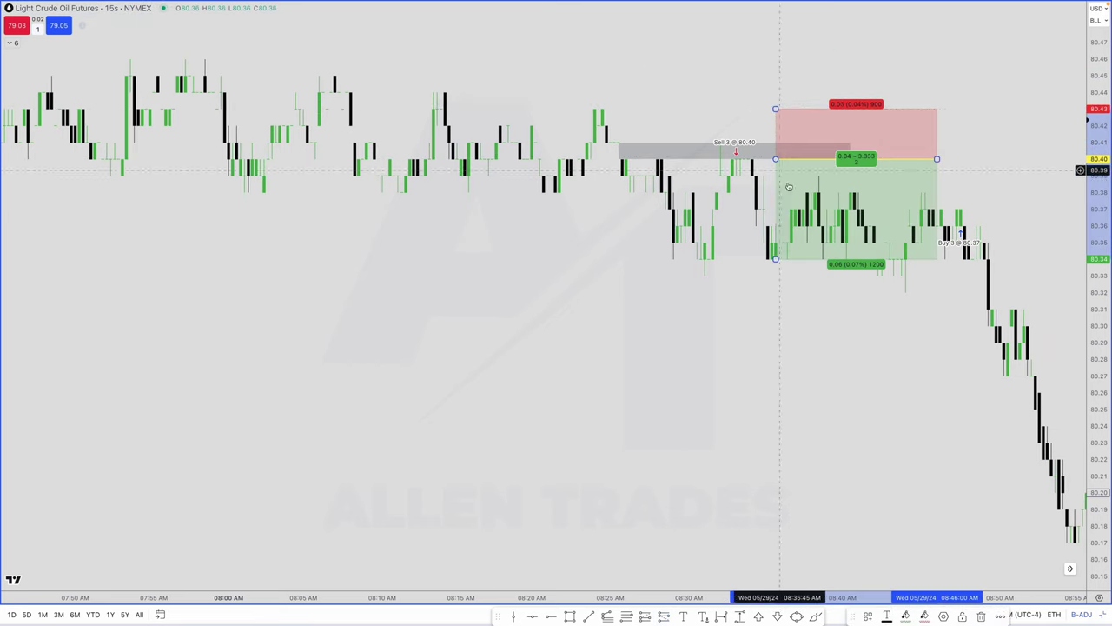
left_click_drag(936, 159, 1043, 159)
scroll(868, 68, "down", 2)
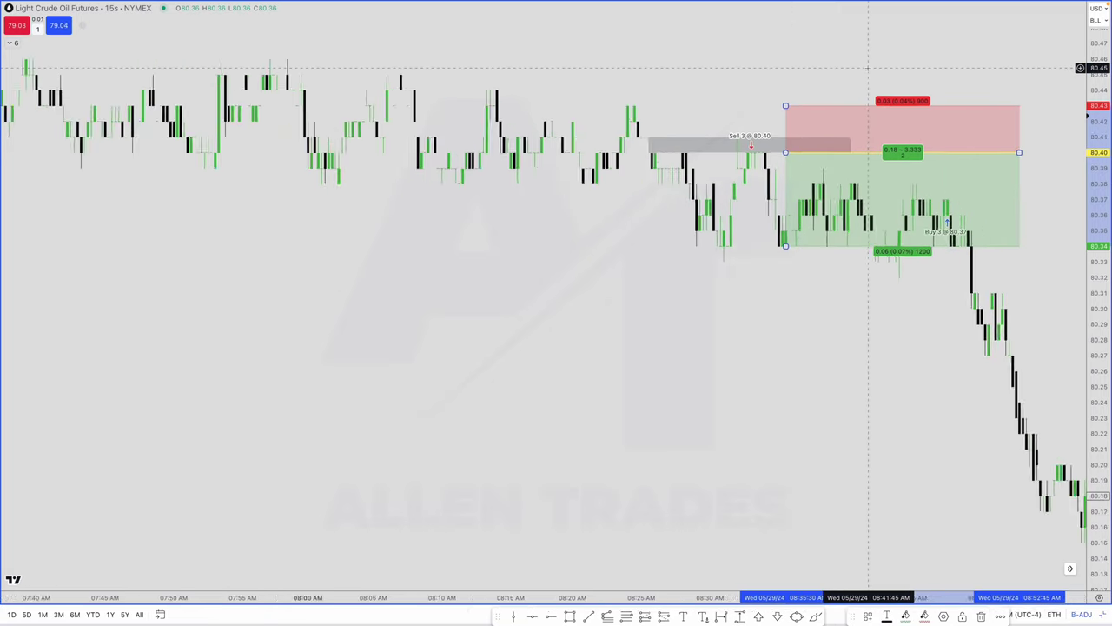
Step: Return the chart to the 5-minute interval and lower the short position's target to the 9h breaker high at 79.94
scroll(867, 66, "down", 2)
key("5")
key("Return")
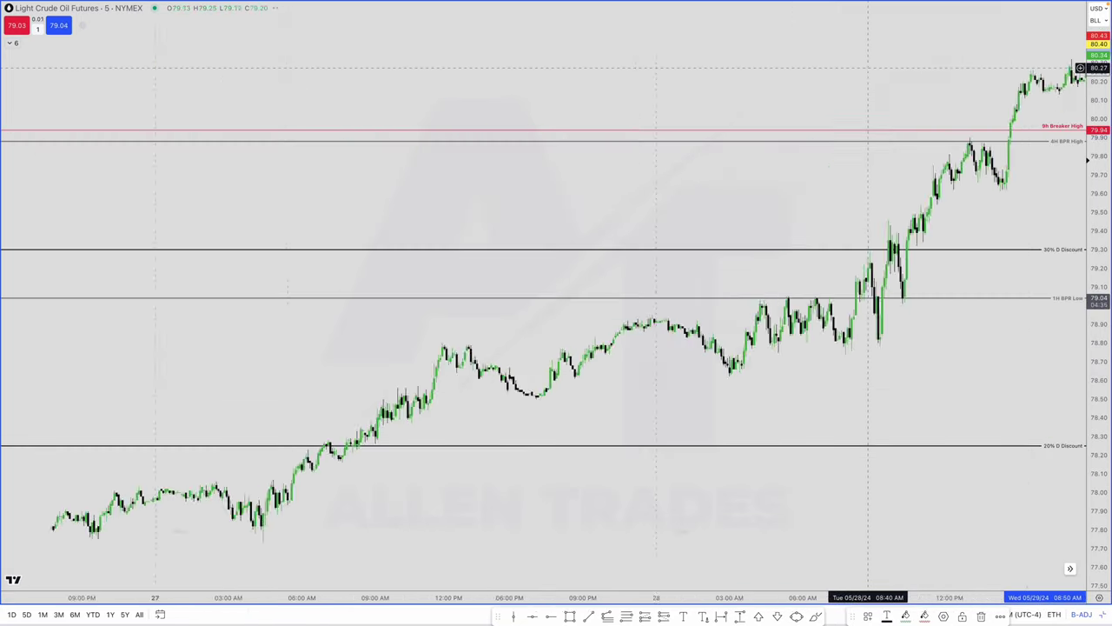
scroll(989, 183, "up", 5)
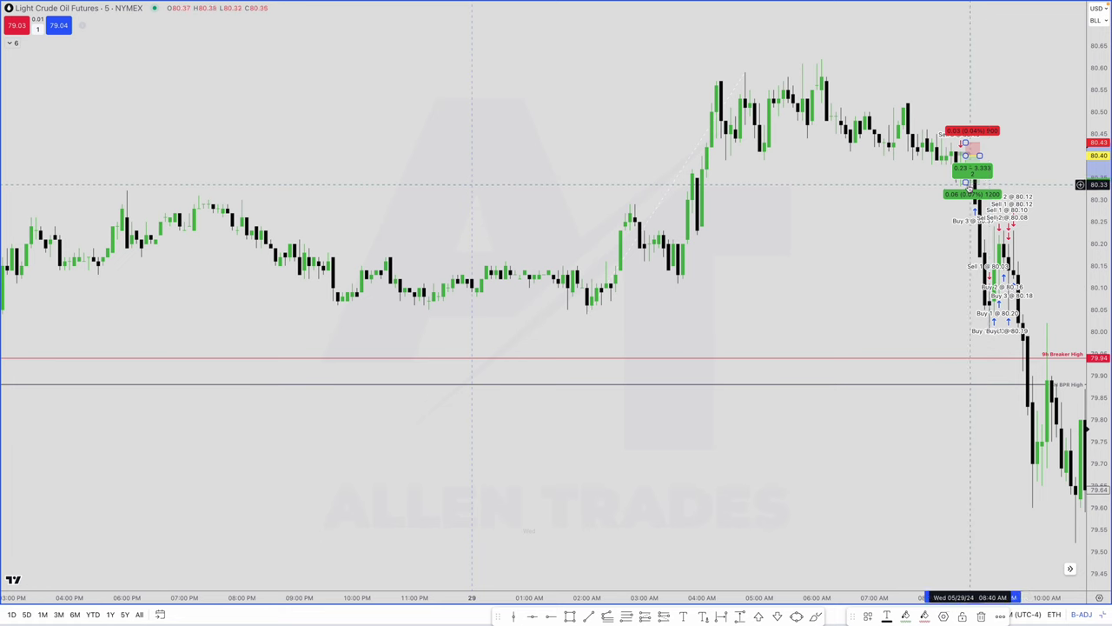
left_click_drag(967, 185, 966, 353)
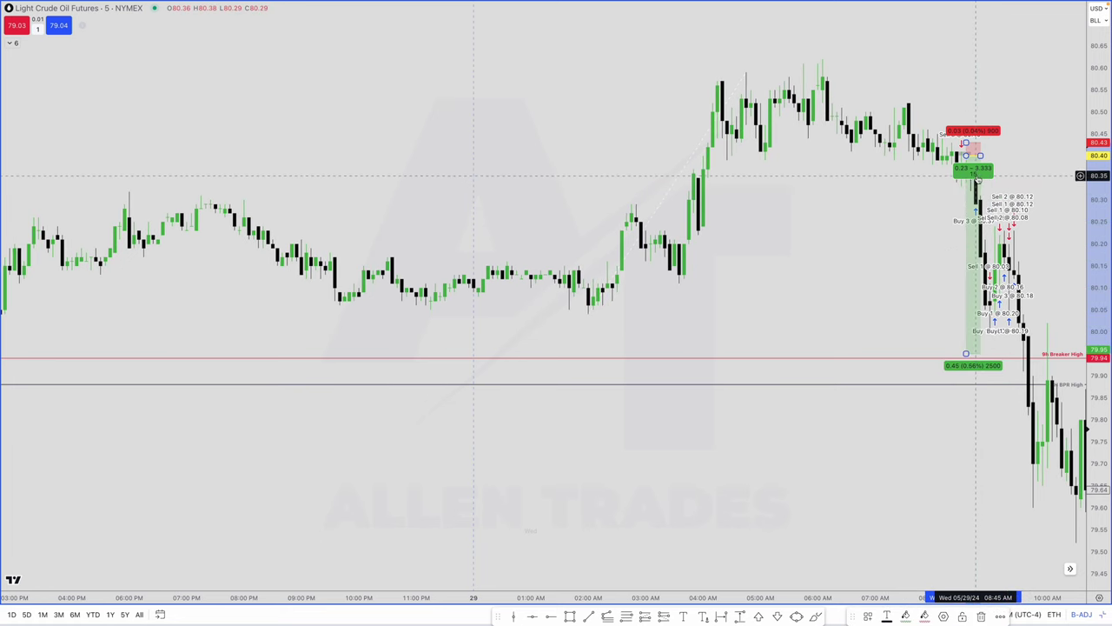
scroll(965, 350, "up", 1)
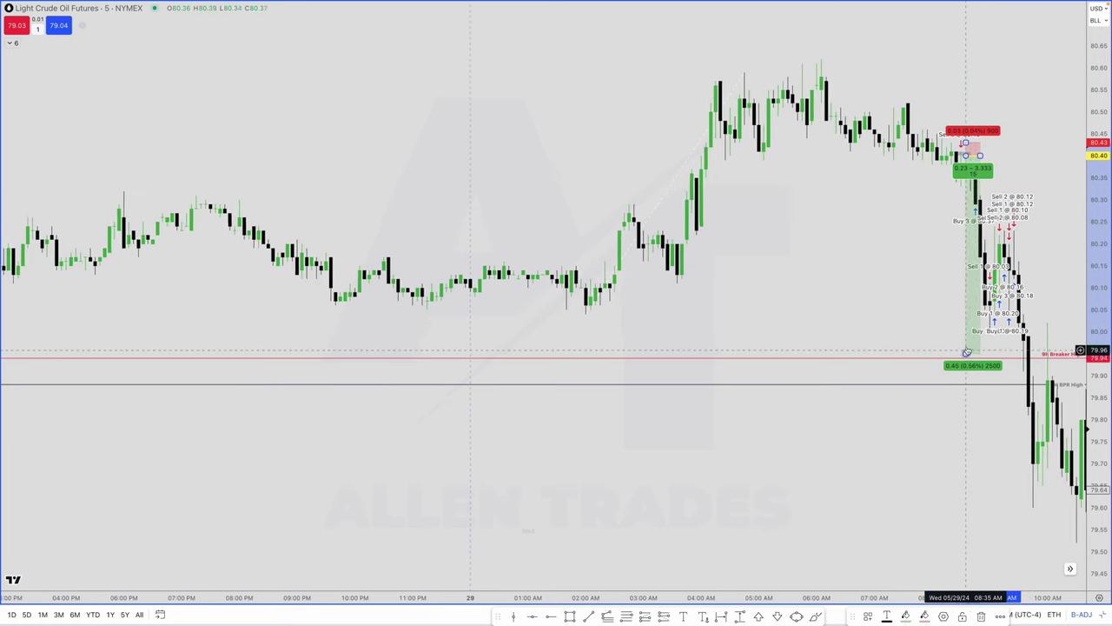
left_click_drag(966, 354, 965, 358)
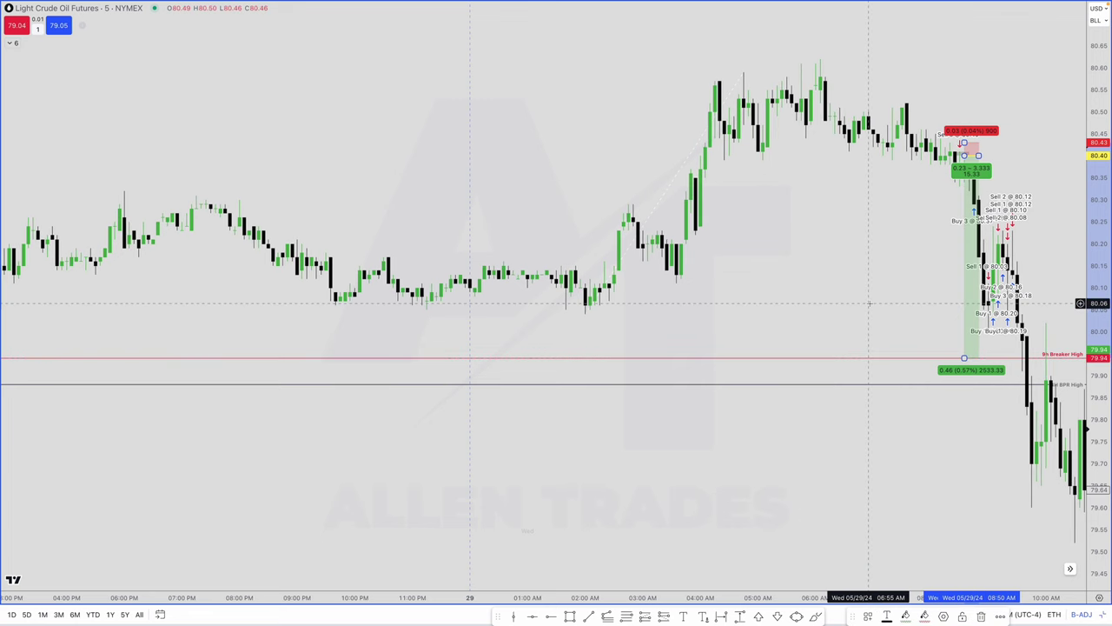
Step: Compare the short position with the executions on 5 minutes, and inspect the Sell 3 @ 80.40 and Buy 3 @ 80.37 fills on 15 seconds
scroll(943, 184, "up", 2)
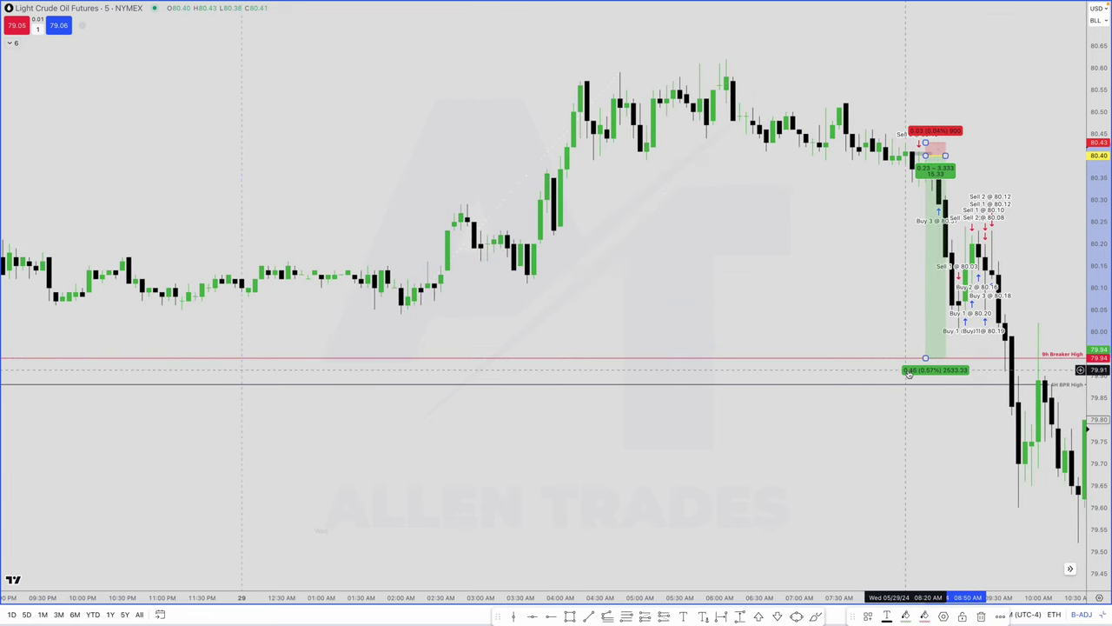
scroll(936, 131, "up", 2)
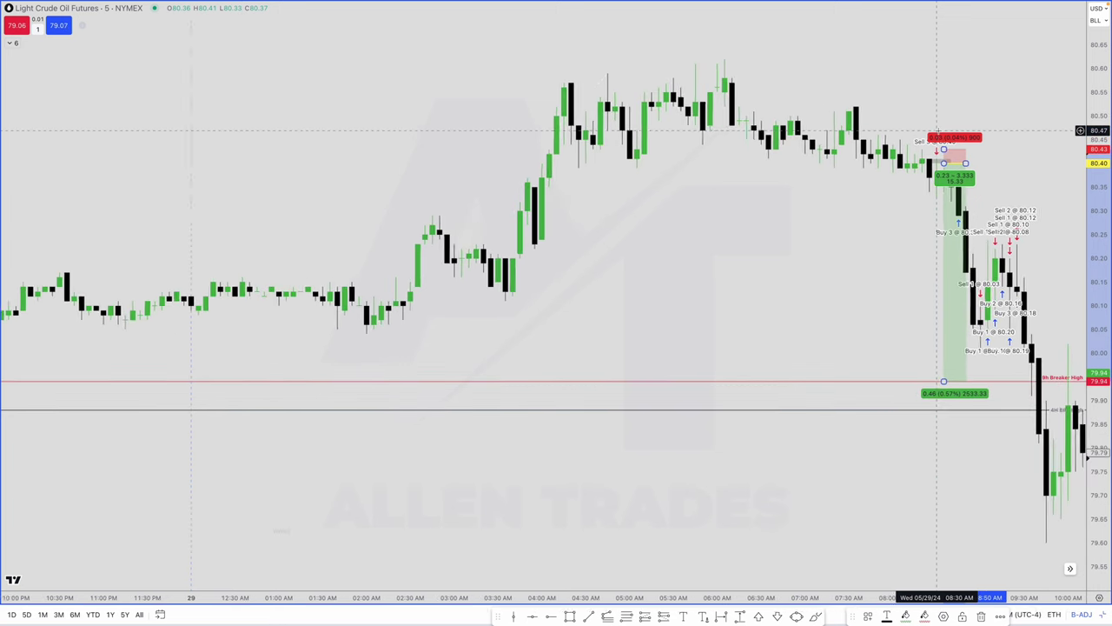
scroll(935, 130, "up", 1)
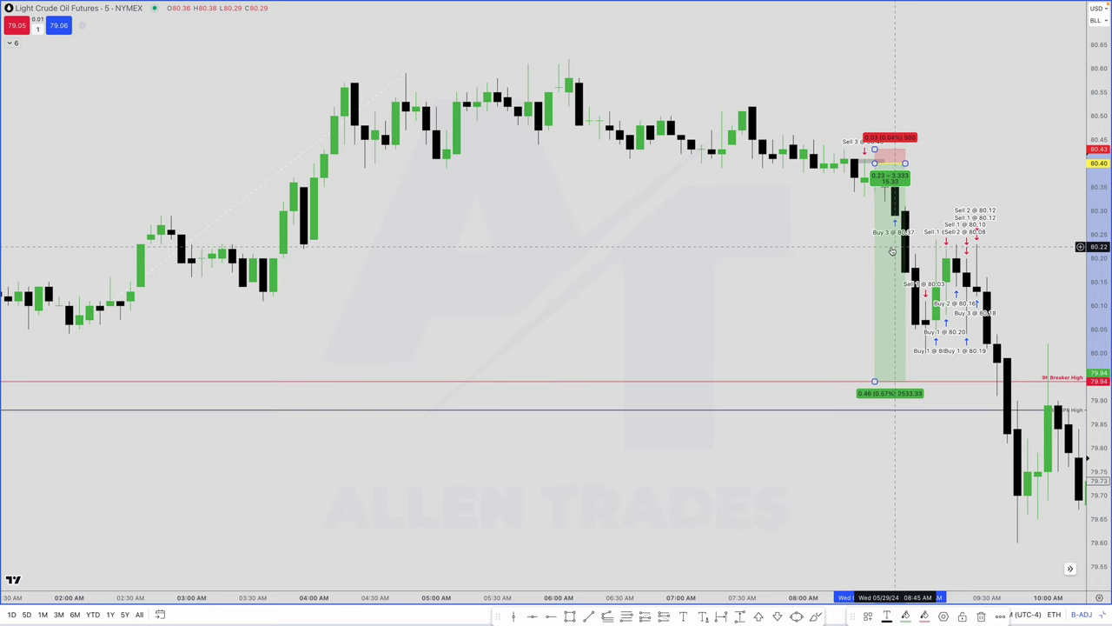
scroll(890, 217, "left", 3)
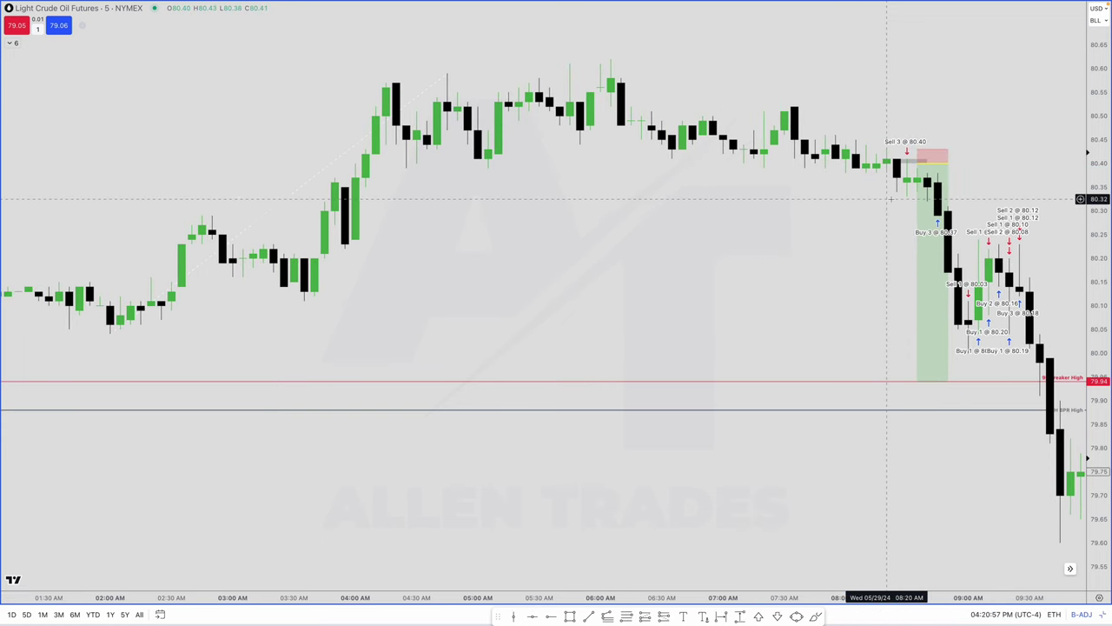
type("15S")
key("Return")
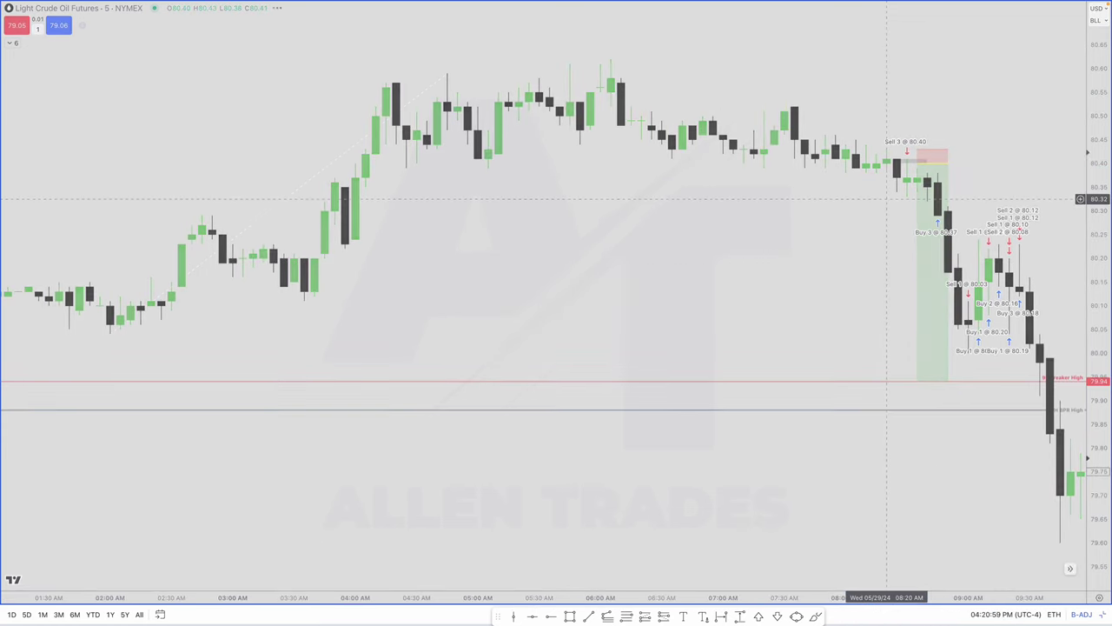
scroll(892, 203, "up", 3)
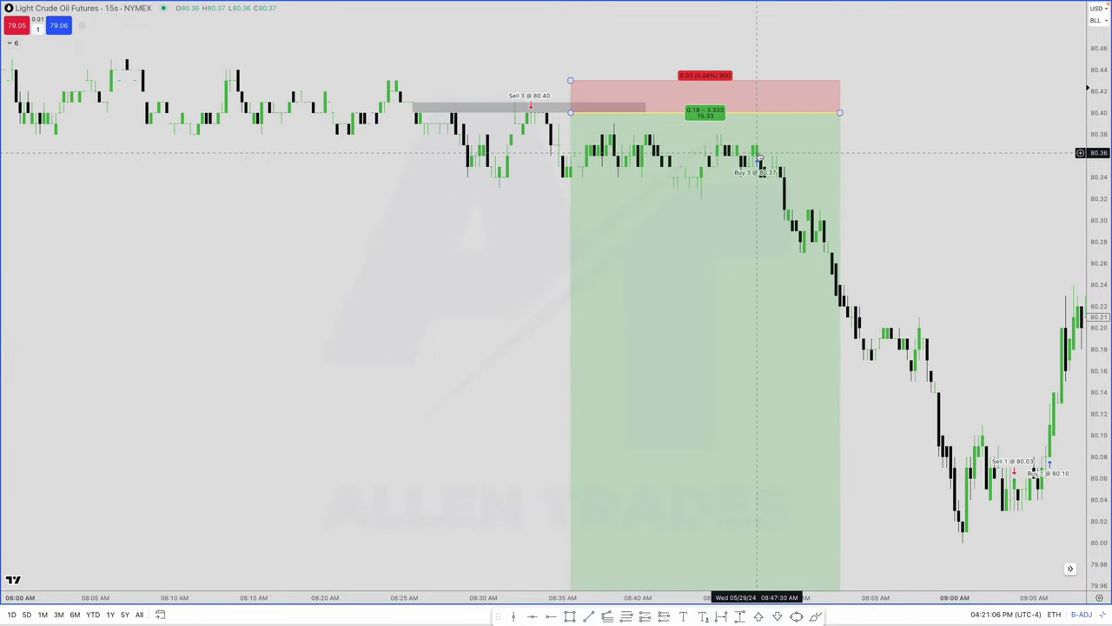
Step: Review the executions between 9:00 and 9:30 AM and remove the short position from the chart
scroll(932, 326, "down", 4)
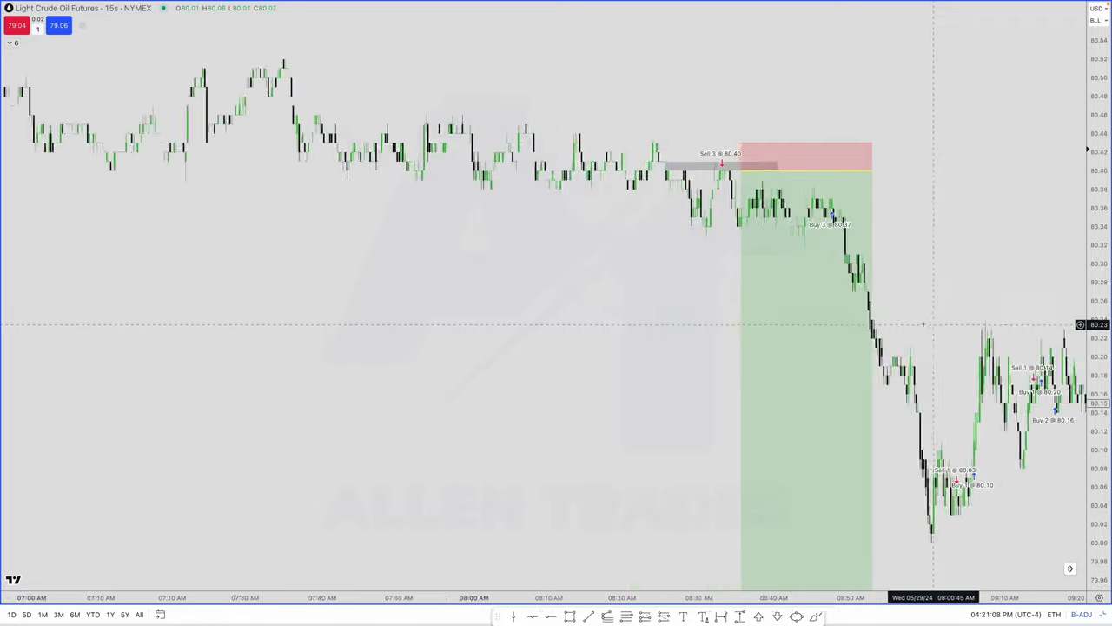
left_click_drag(936, 474, 895, 461)
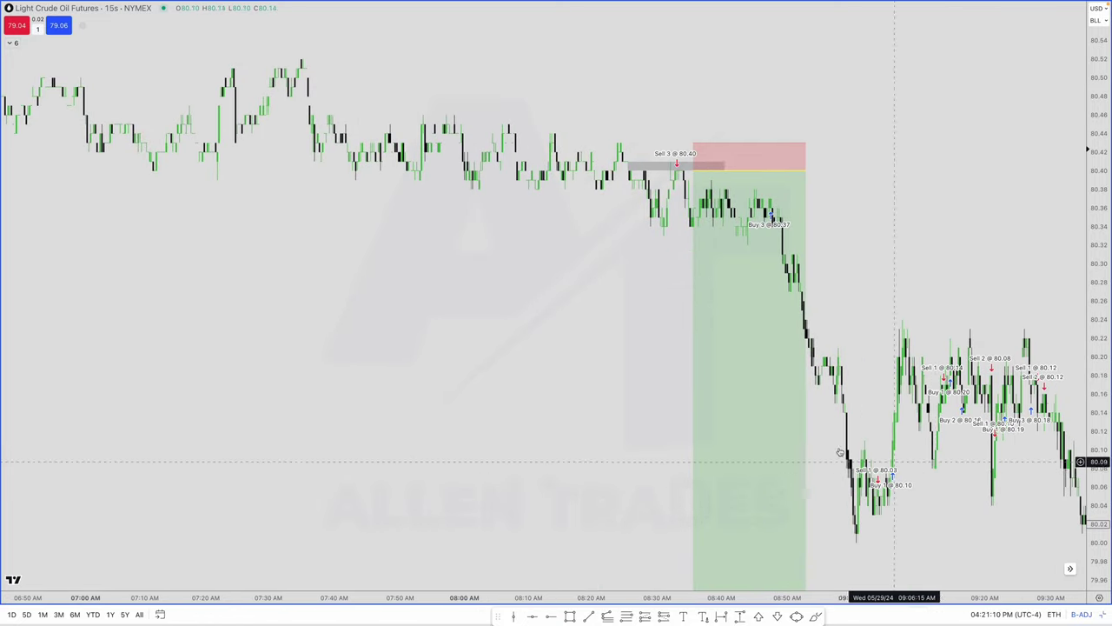
scroll(793, 430, "down", 1)
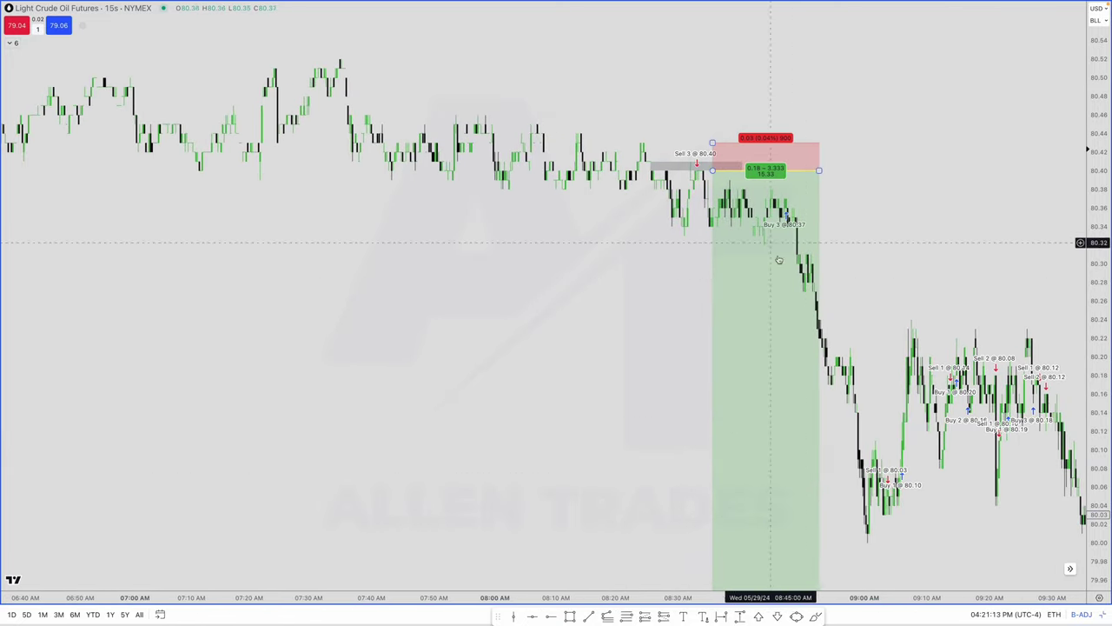
scroll(782, 281, "left", 3)
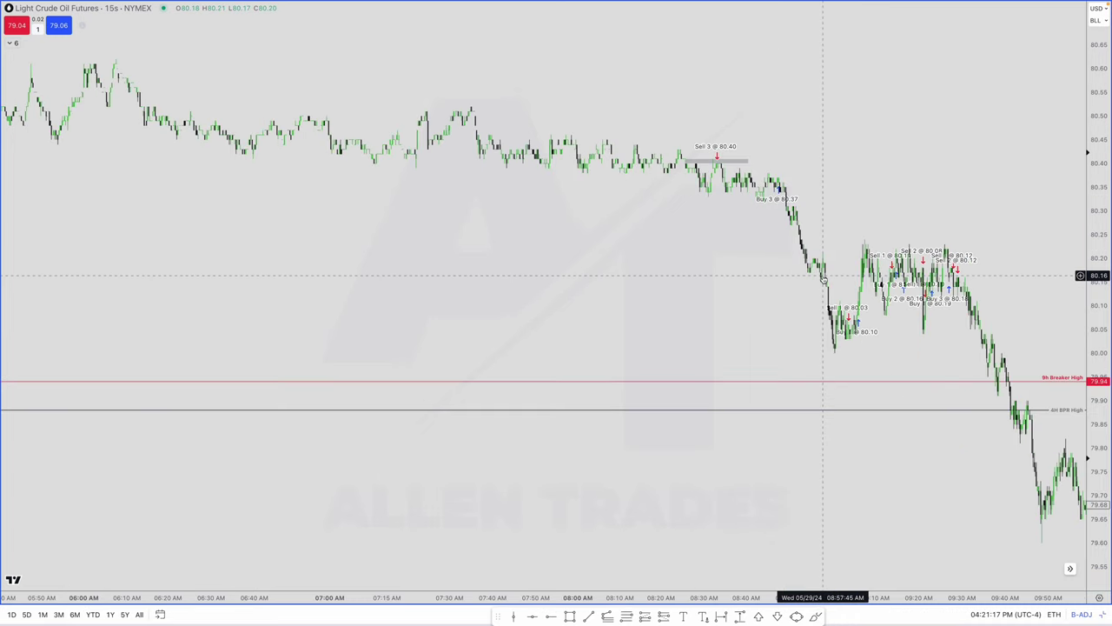
Step: Set the chart back to 5 minutes and bring the 29 May executions and following sell-off into view
key("5")
key("Return")
scroll(824, 275, "right", 8)
scroll(823, 270, "up", 5)
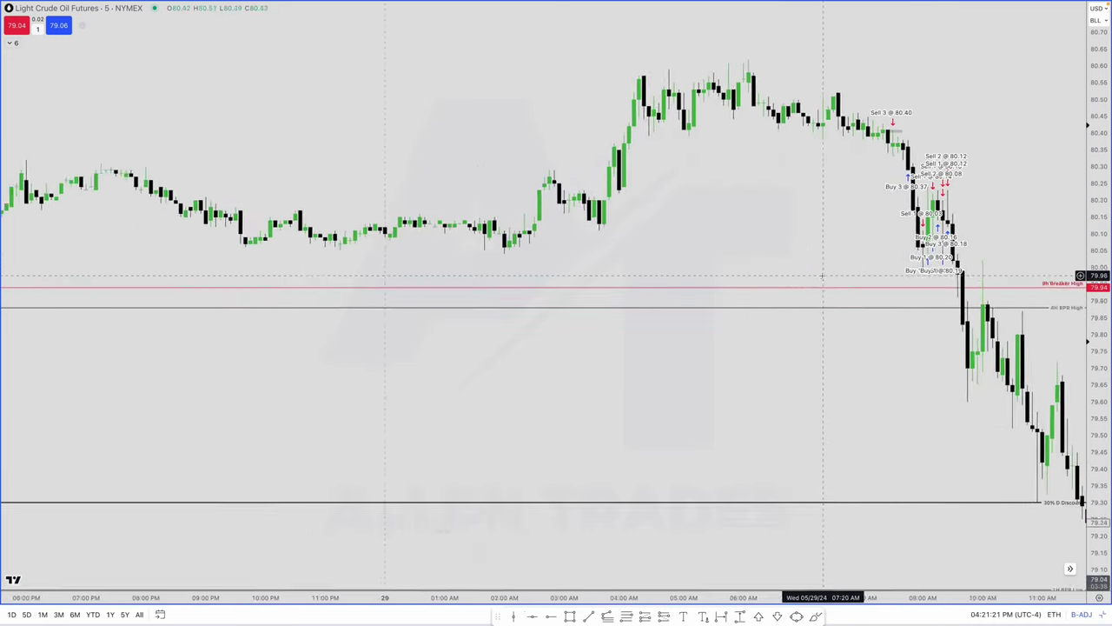
Step: Draw a Fib retracement from the 6:05 AM high at 80.62 down to the 9:00 AM low at 80.00
left_click(623, 620)
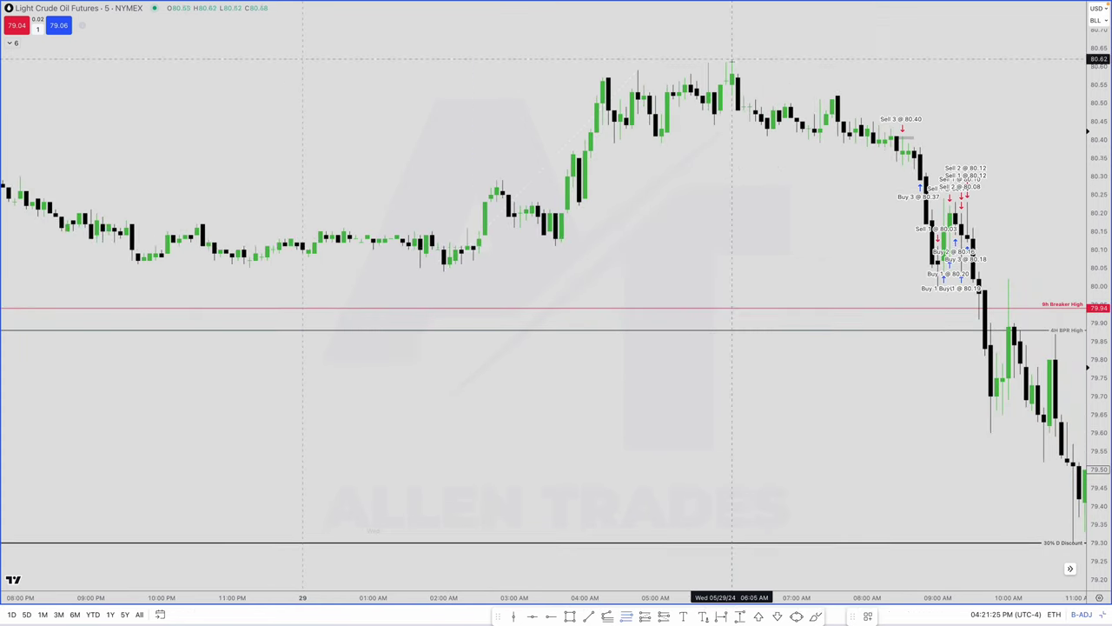
left_click(732, 59)
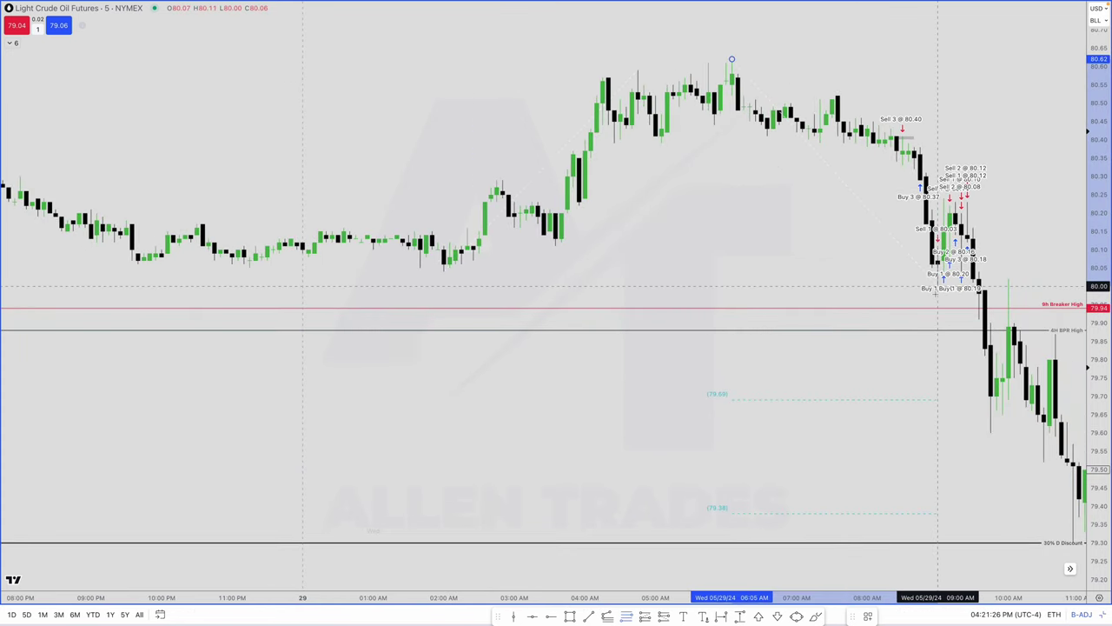
left_click(815, 401)
Step: Place a horizontal ray at the 2:00 AM low of 80.04 and give it a blue line template
left_click(552, 617)
left_click(444, 271)
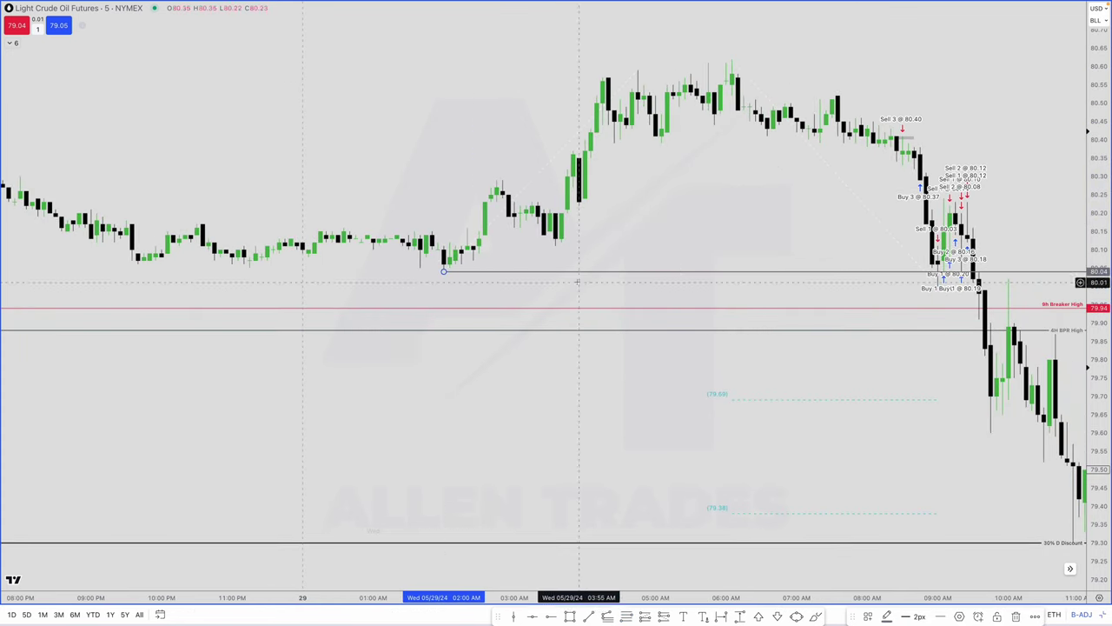
left_click(867, 617)
left_click(903, 531)
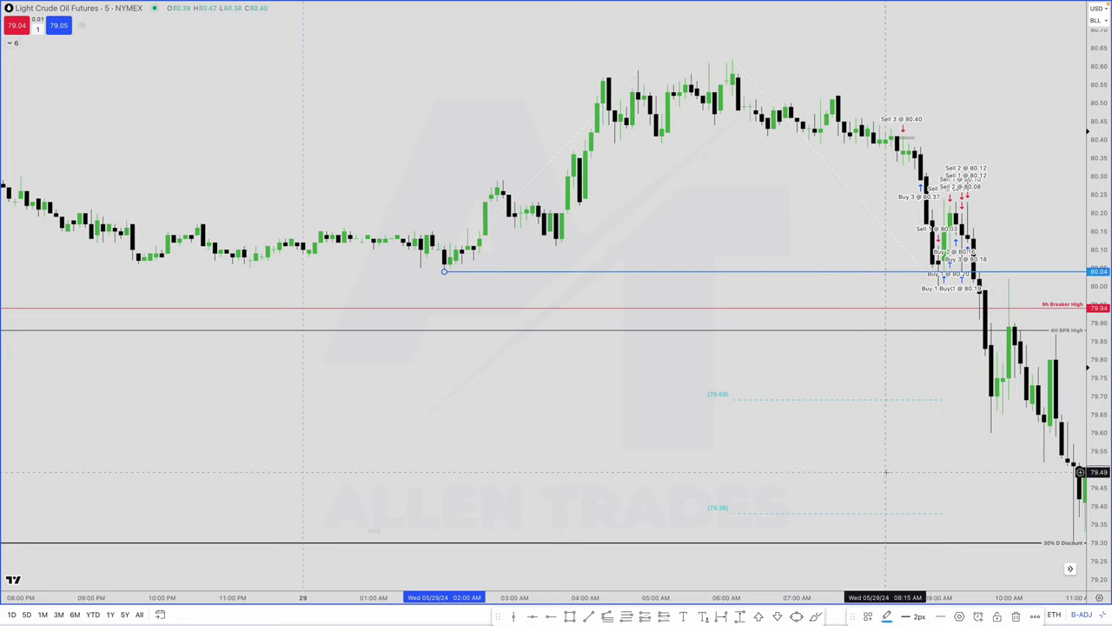
Step: Turn off the display of trade executions in the chart's trading settings
scroll(887, 460, "up", 3)
right_click(889, 447)
left_click(921, 611)
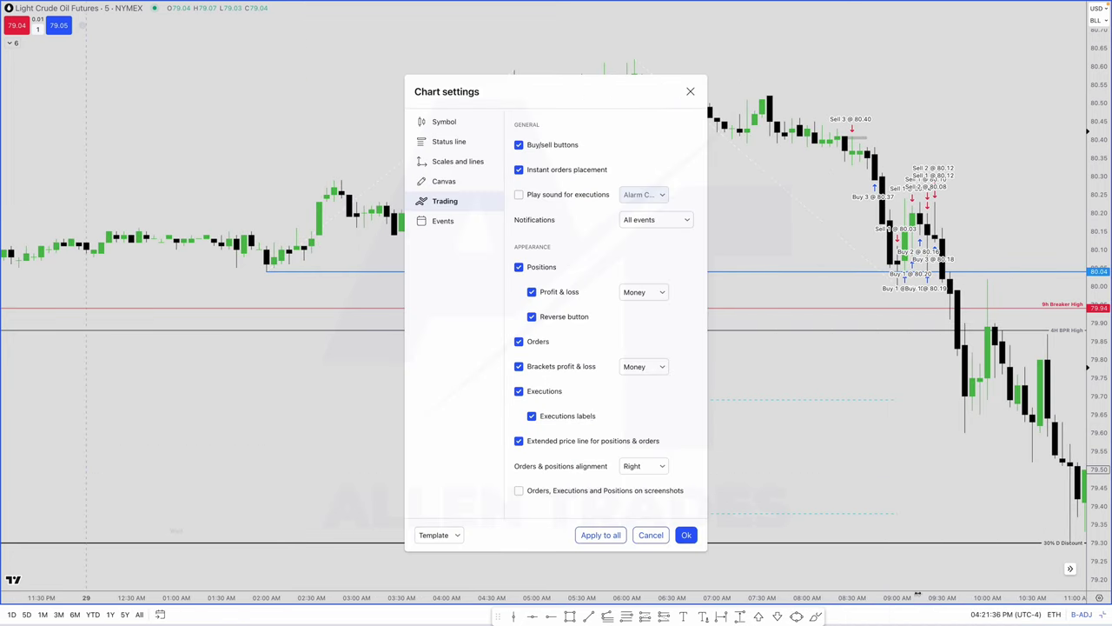
left_click(519, 391)
left_click(686, 534)
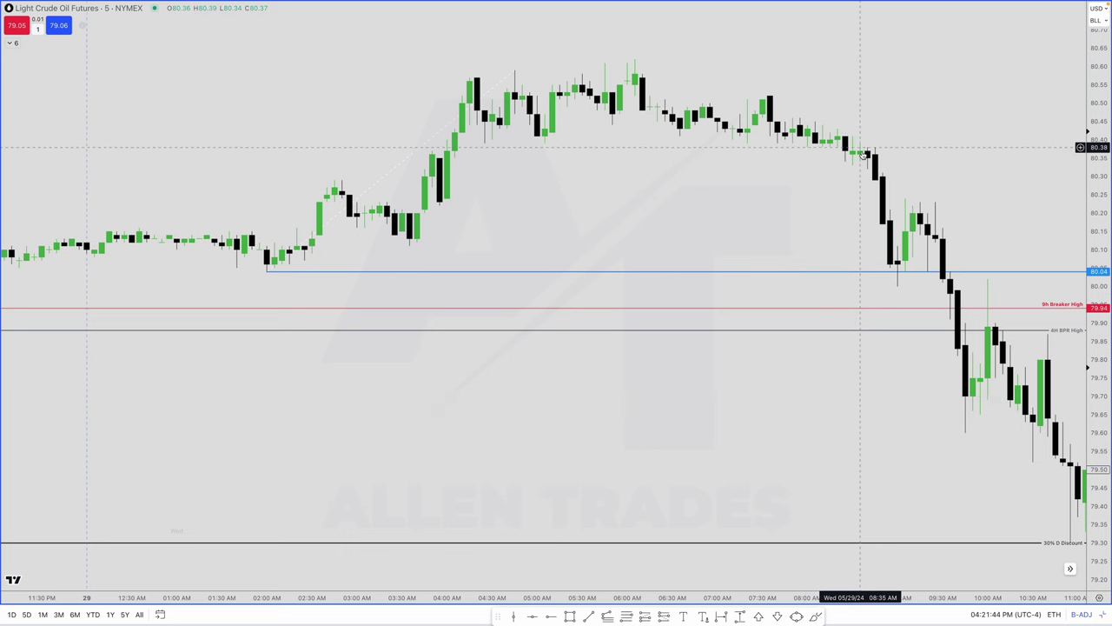
Step: Draw a Fib retracement from the 80.62 high to the 80.00 low and apply the "1st stage w/ EQ" template
scroll(863, 155, "up", 3)
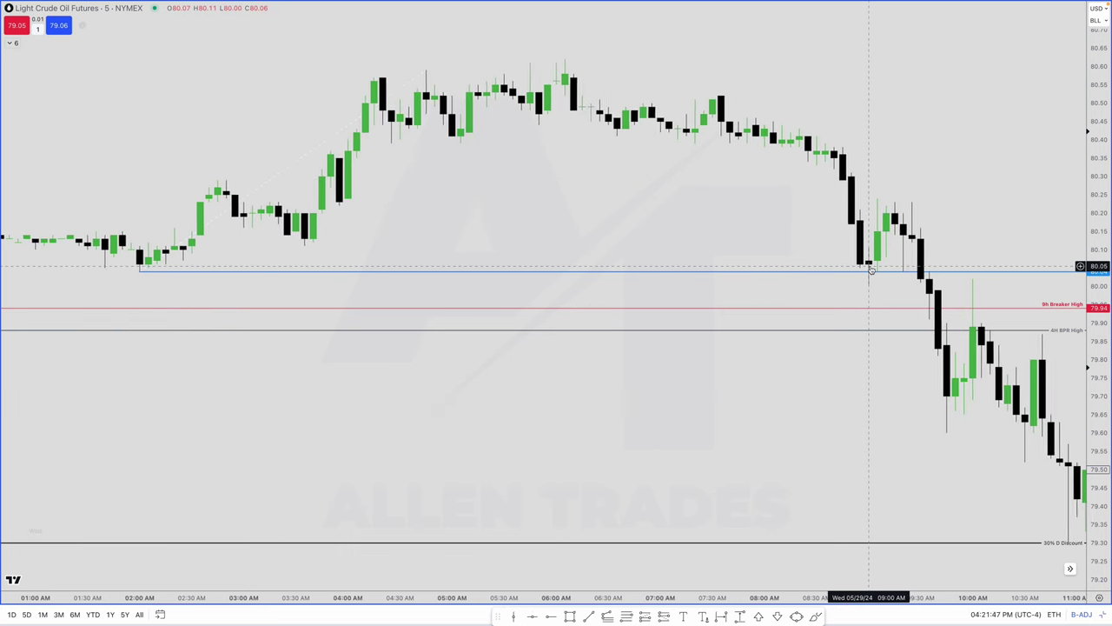
scroll(871, 269, "up", 2)
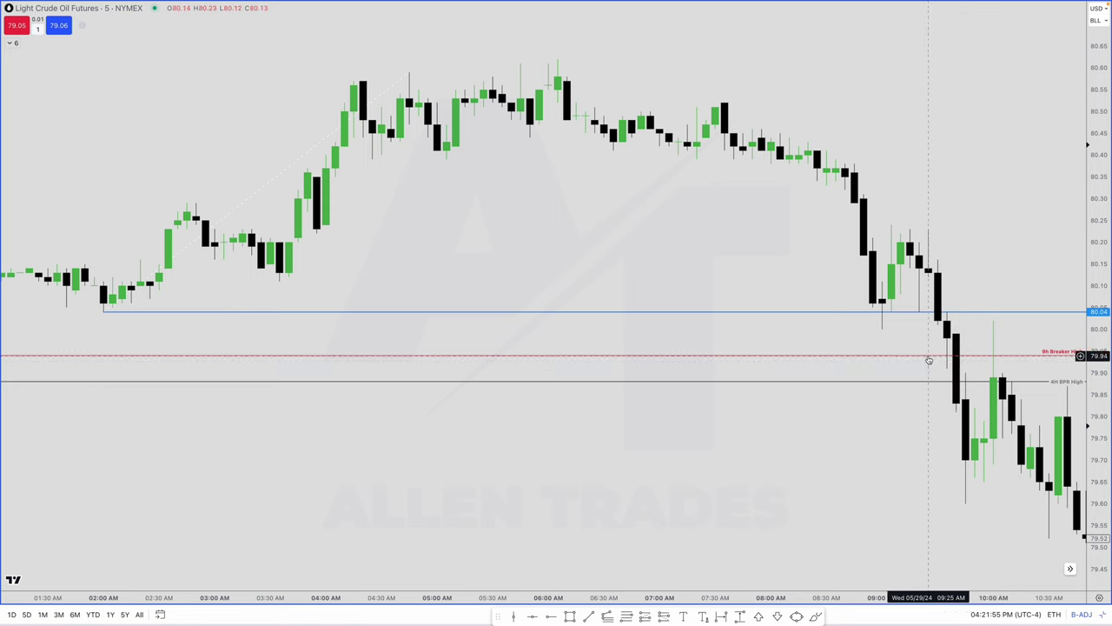
scroll(685, 566, "down", 1)
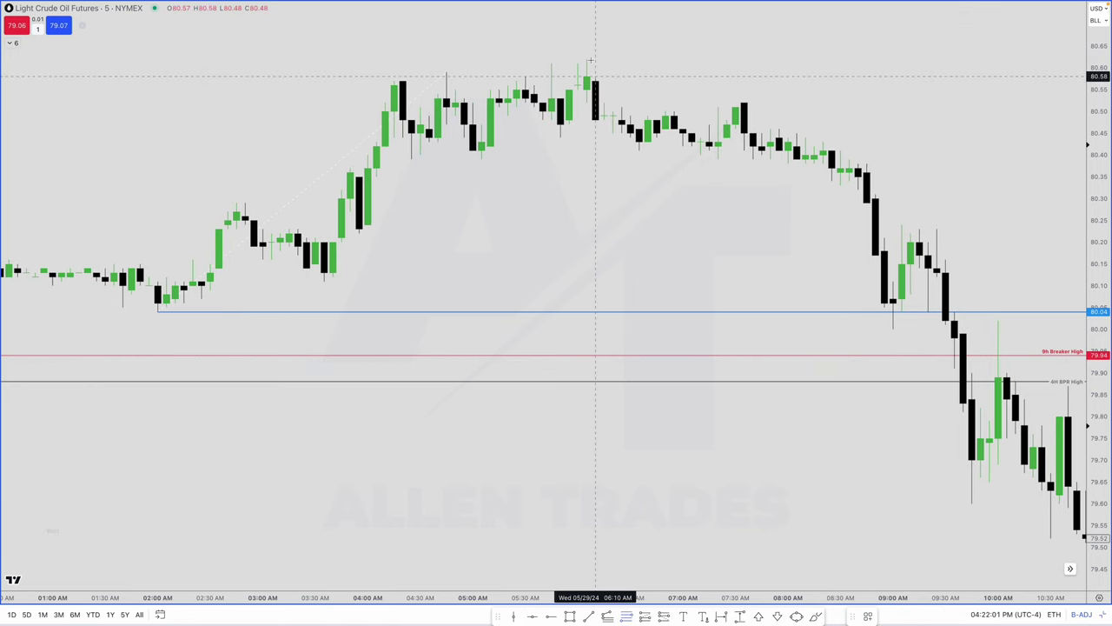
left_click(586, 58)
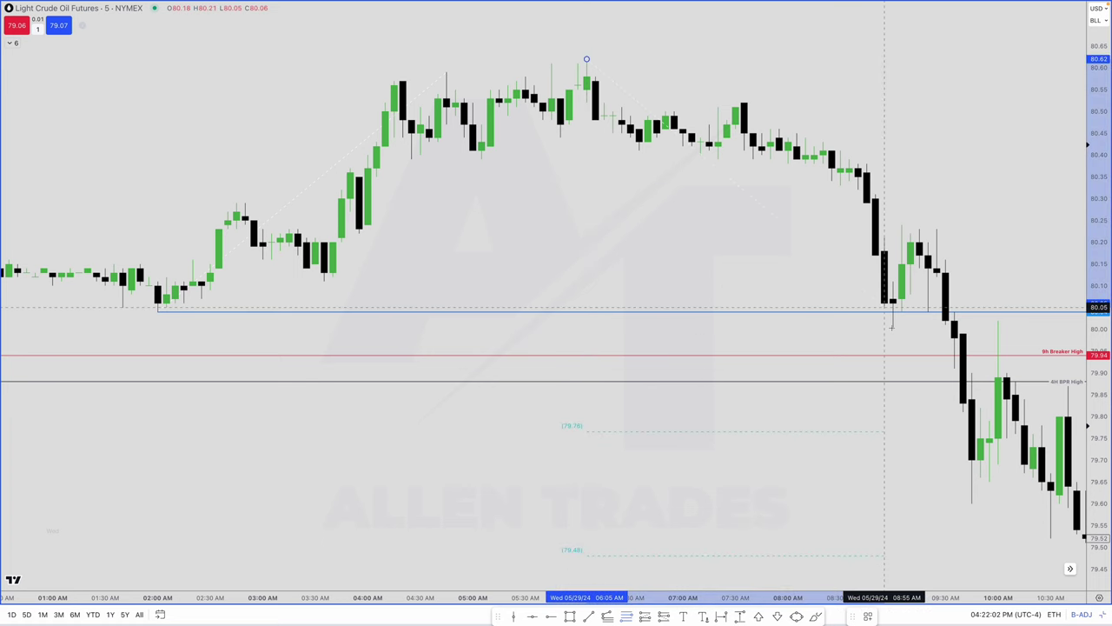
left_click(892, 329)
left_click(867, 616)
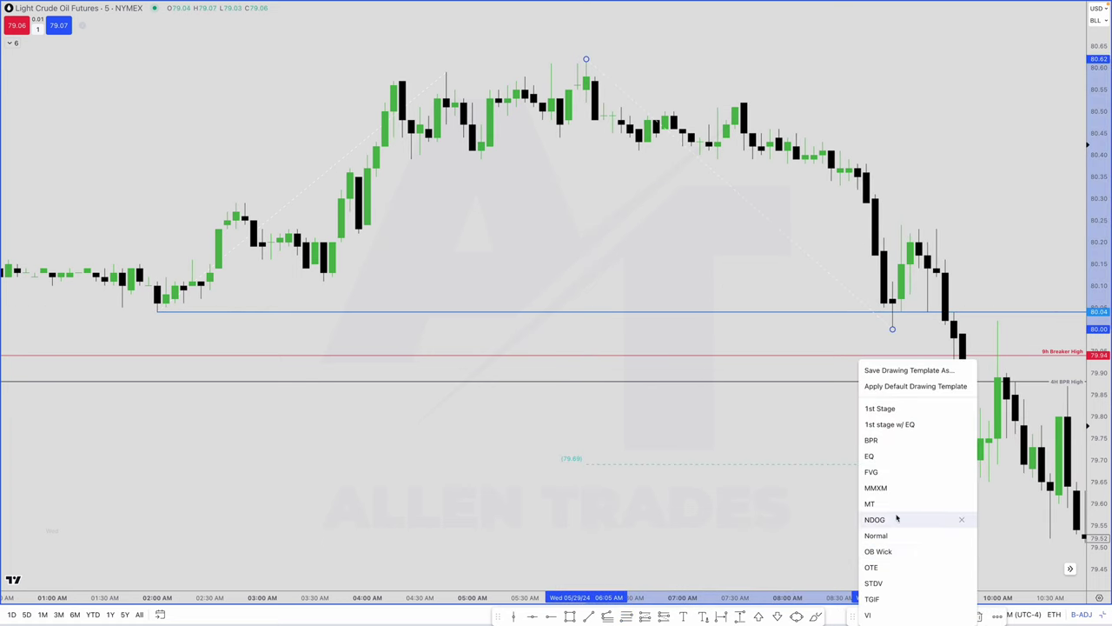
left_click(894, 425)
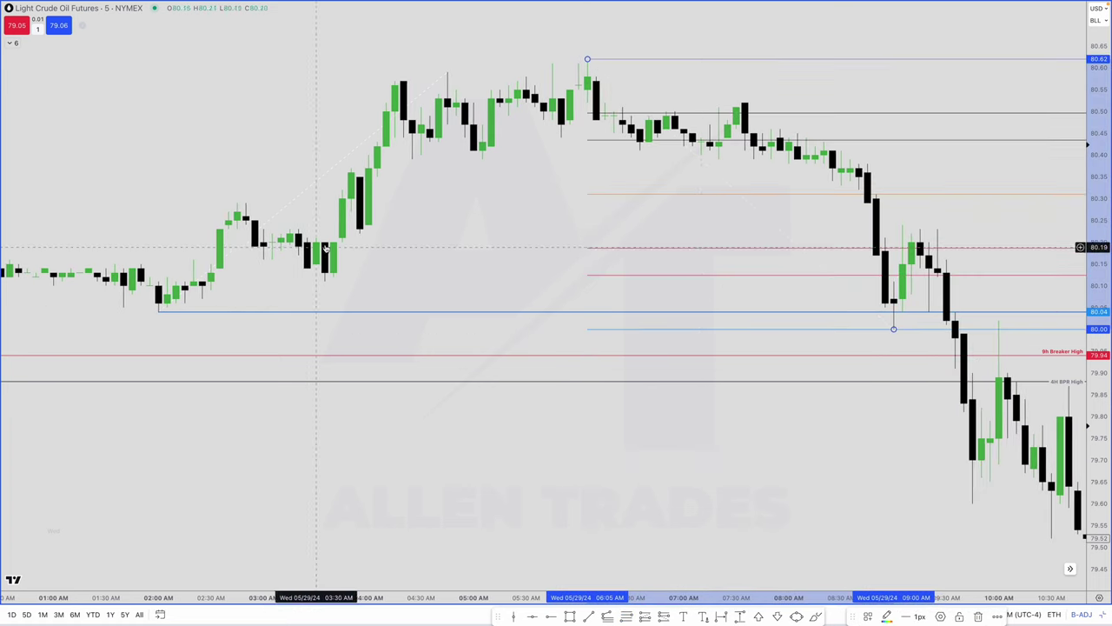
Step: Draw a rectangle over the 3:35 AM candle from 80.20 to 80.11 and extend it to 10:20 AM
left_click(569, 616)
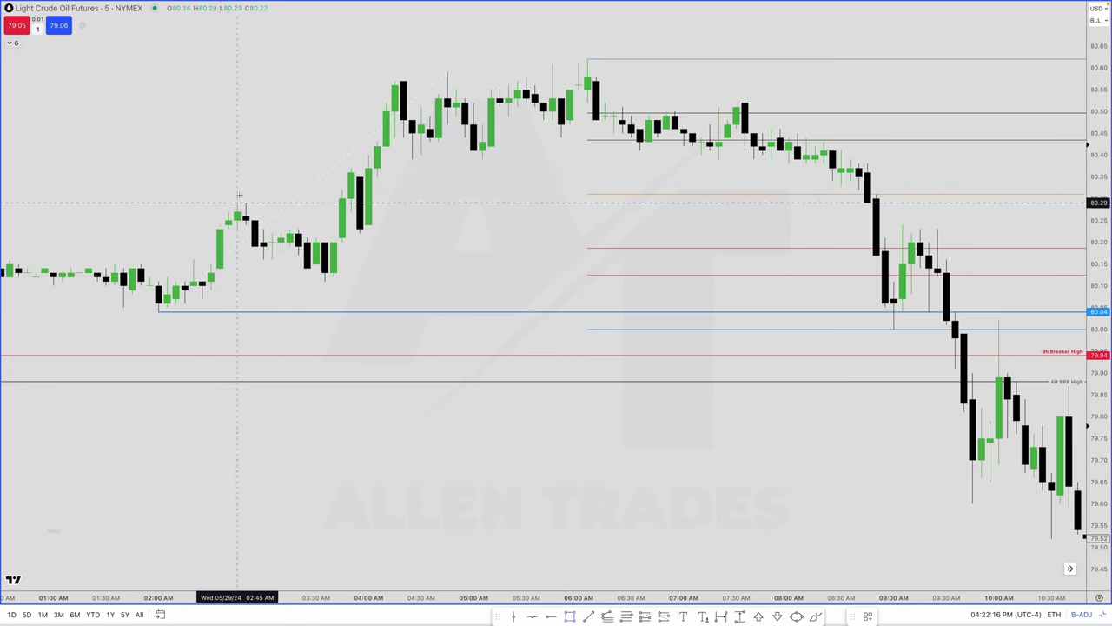
scroll(290, 199, "down", 5)
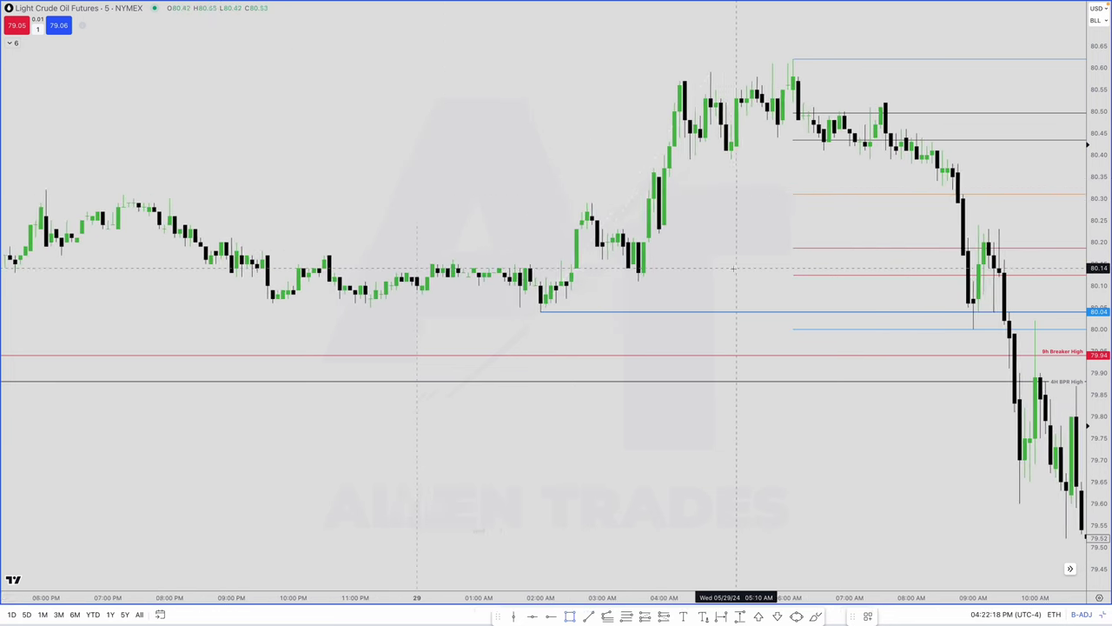
left_click(622, 280)
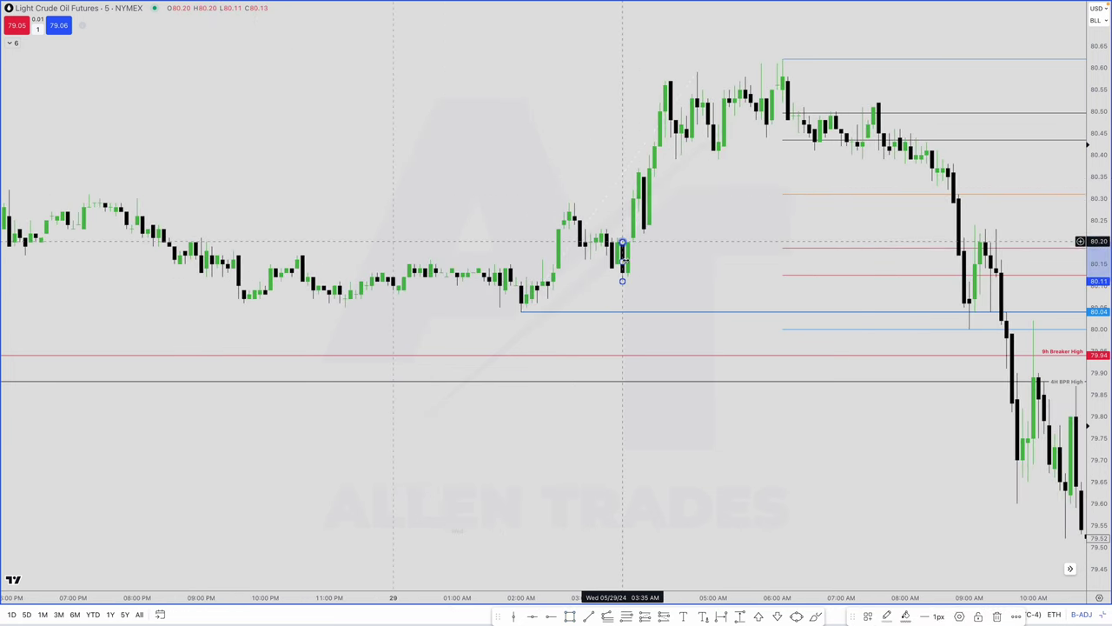
left_click_drag(622, 263, 737, 267)
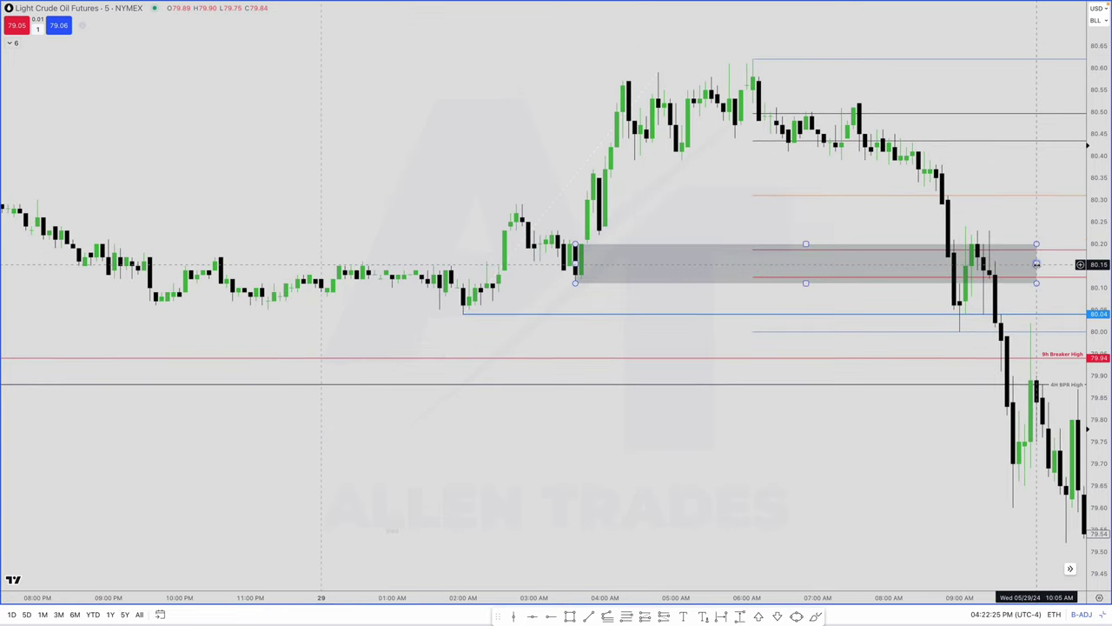
left_click(1038, 265)
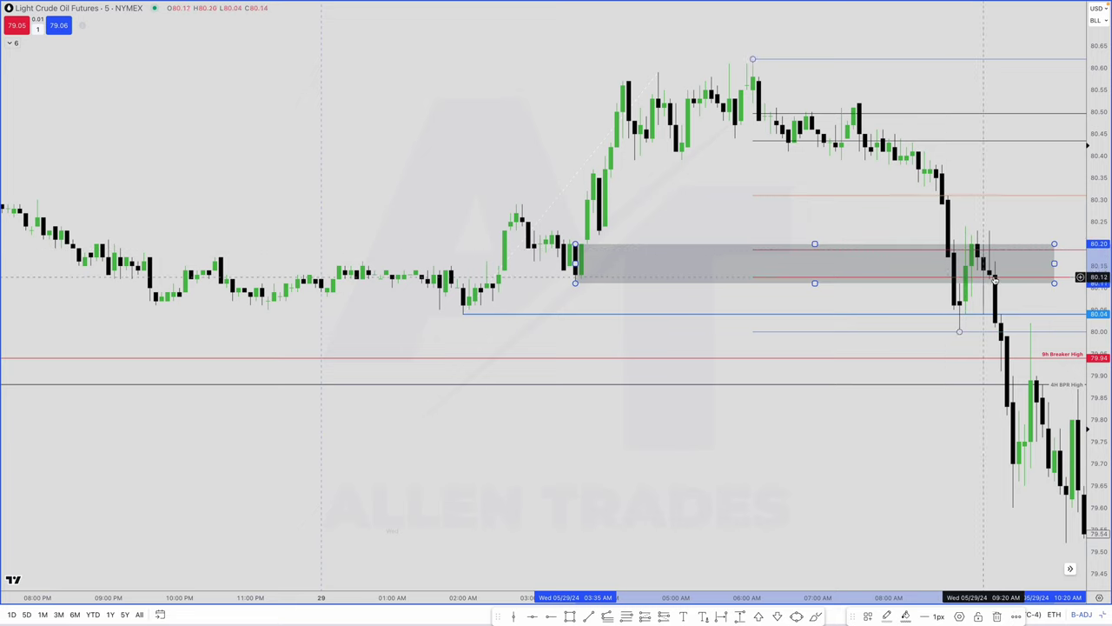
Step: Switch the chart to 1 minute and narrow the grey zone to 80.14–80.11, starting just before 3:40 AM
type("1")
key("Return")
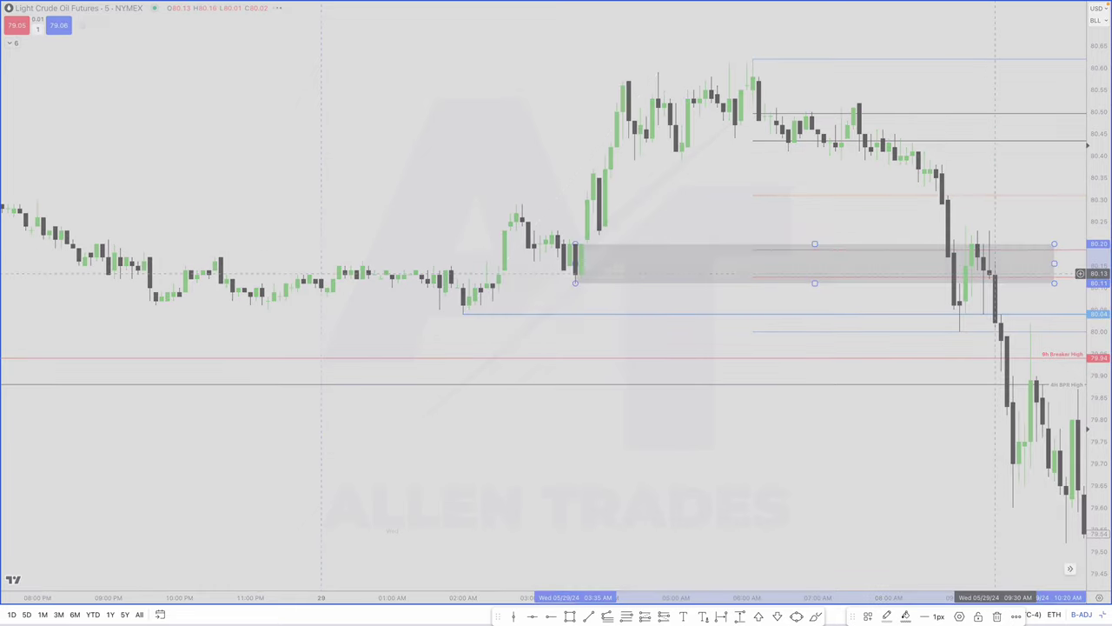
scroll(996, 274, "down", 5)
scroll(997, 274, "left", 8)
scroll(996, 274, "up", 15)
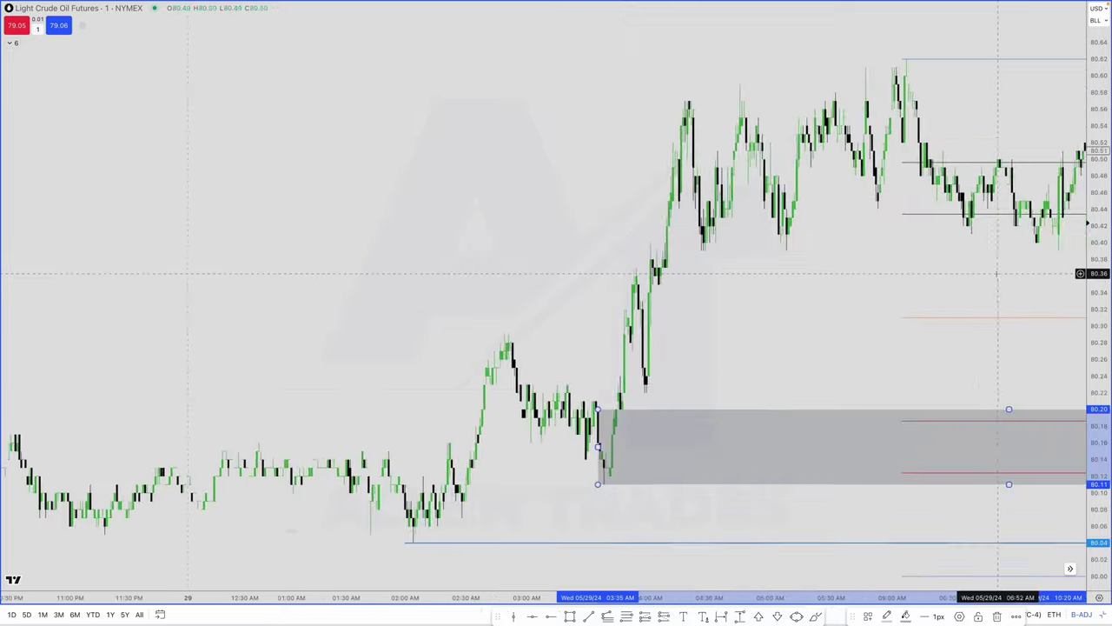
left_click_drag(664, 402, 682, 454)
left_click(784, 418)
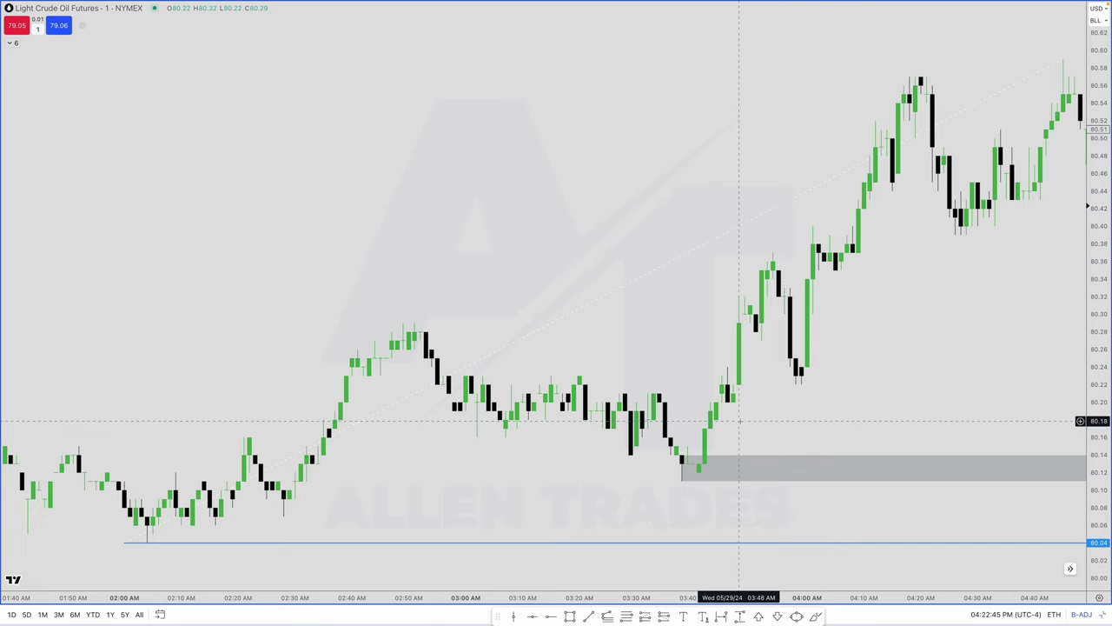
Step: Examine on 1 minute how price moves from the grey zone's origin to its retest between 9:00 and 9:30 AM
scroll(739, 420, "down", 3)
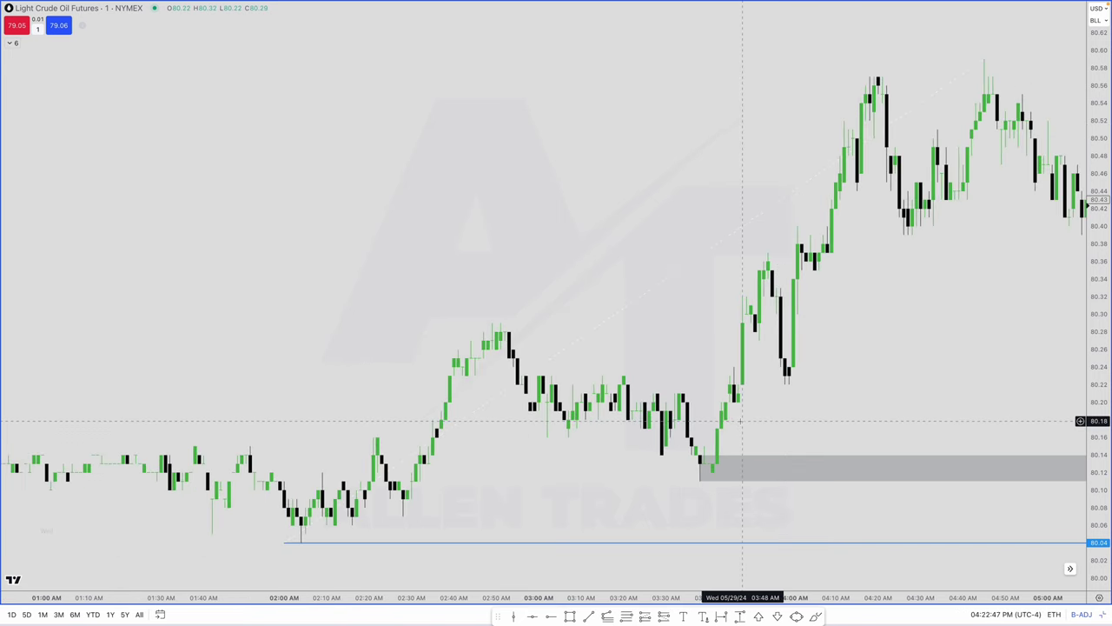
scroll(741, 420, "up", 1)
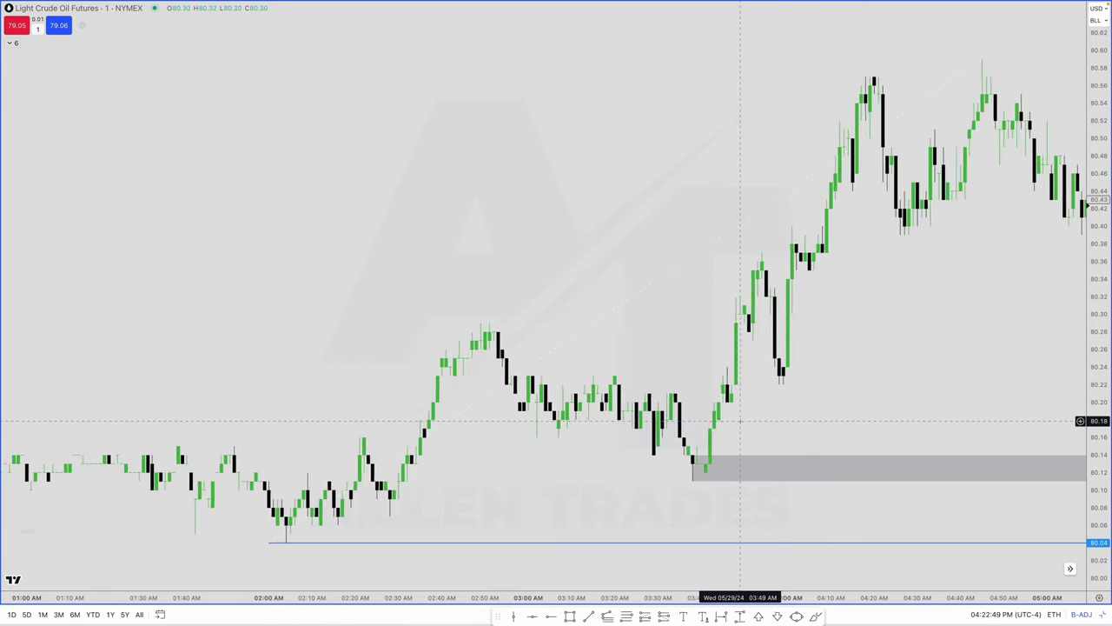
scroll(740, 420, "down", 2)
scroll(740, 421, "up", 3)
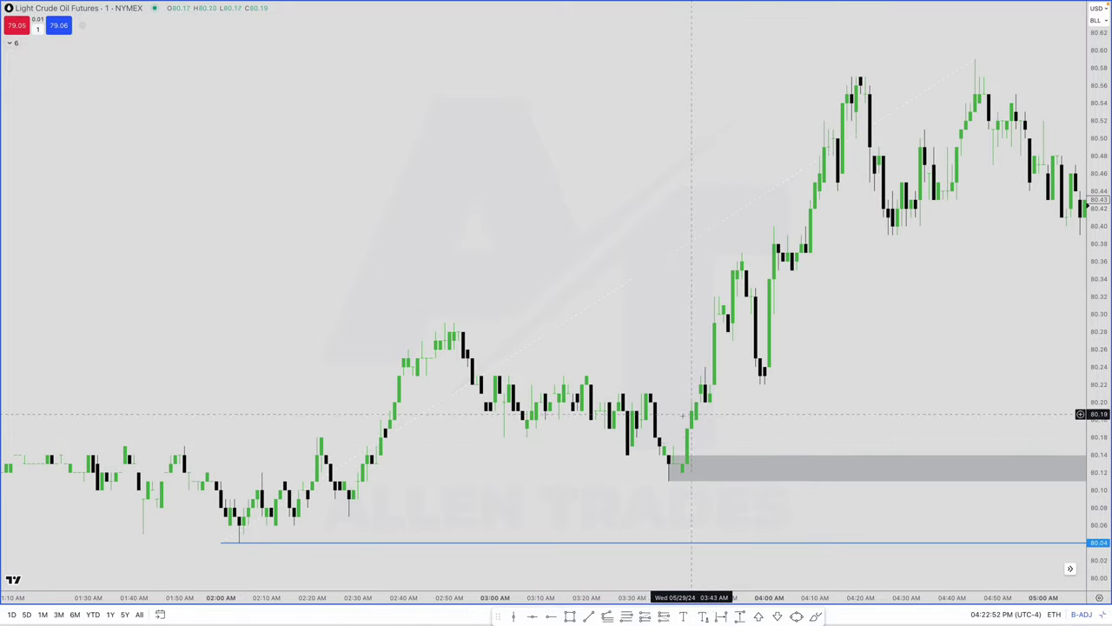
scroll(664, 434, "right", 15)
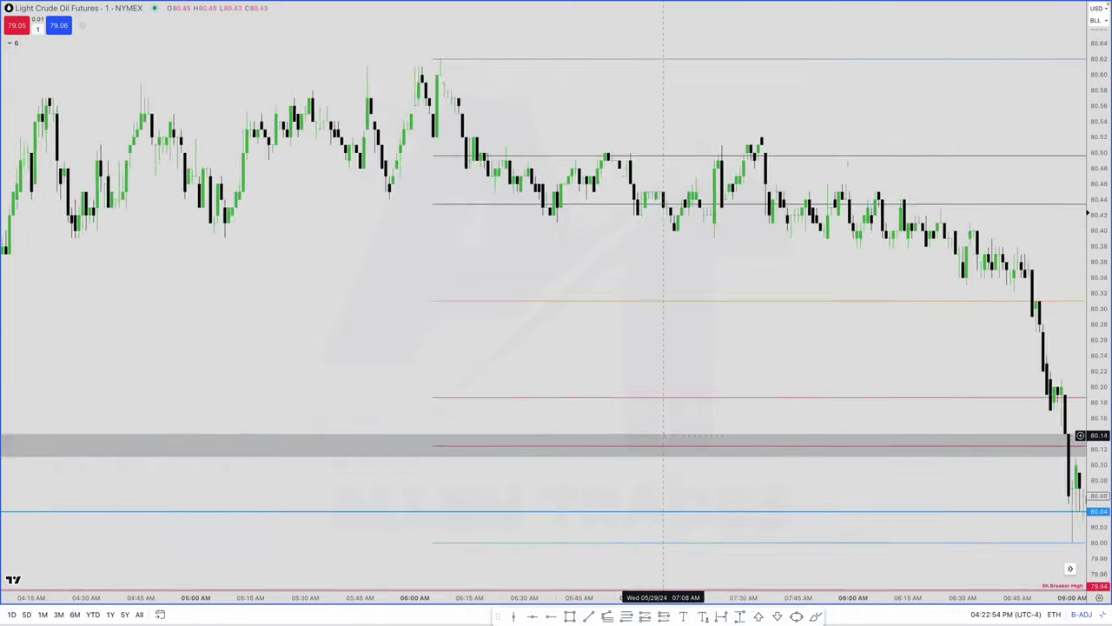
scroll(663, 434, "left", 4)
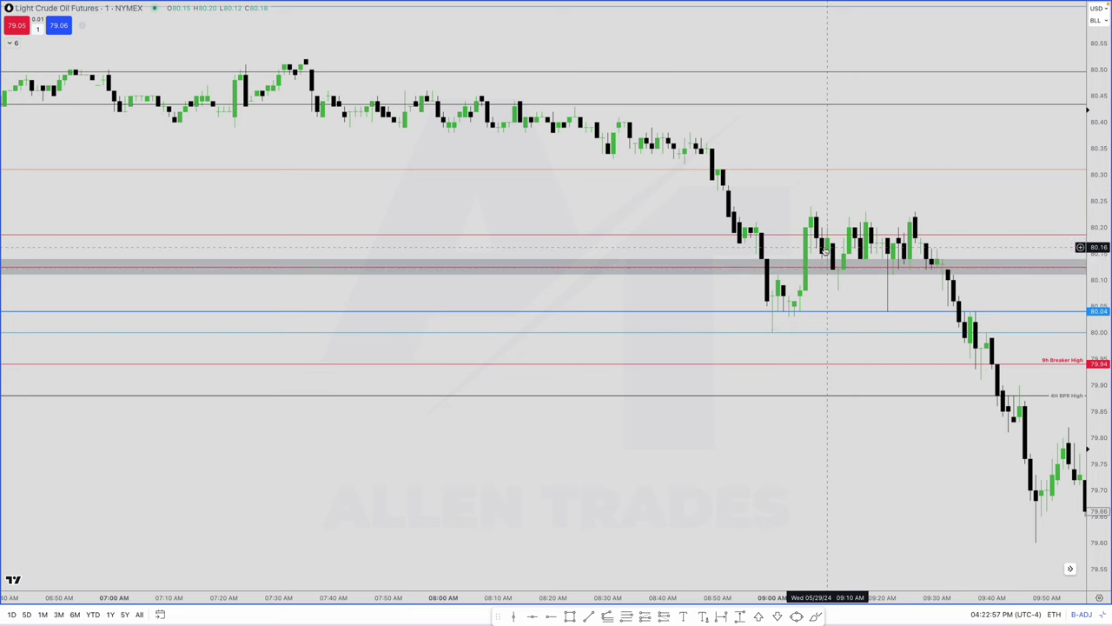
scroll(617, 265, "left", 3)
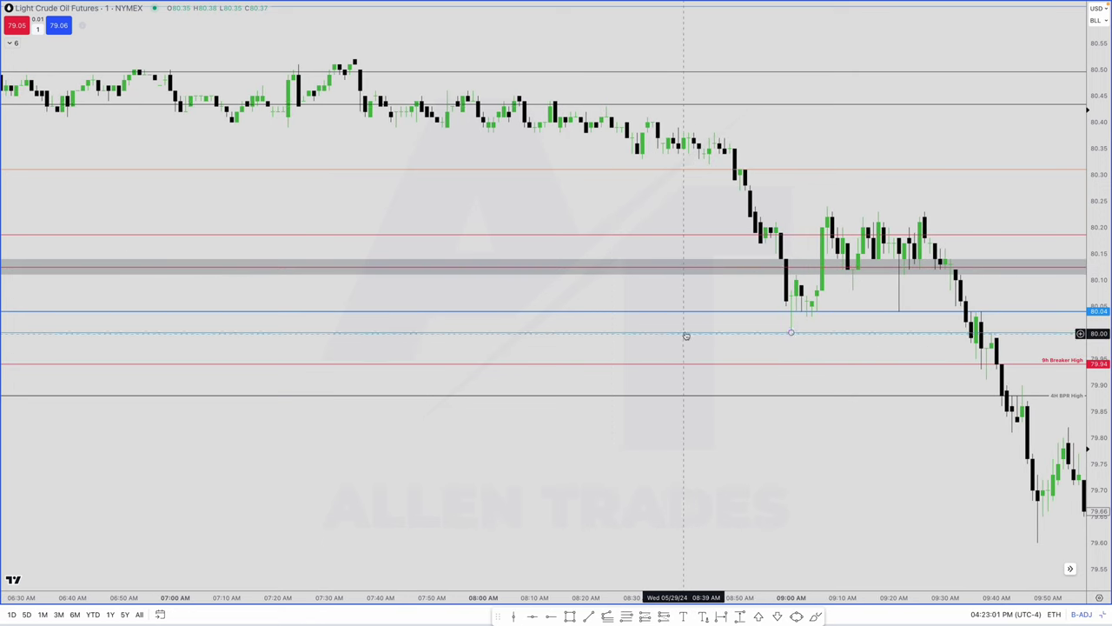
scroll(613, 244, "left", 1)
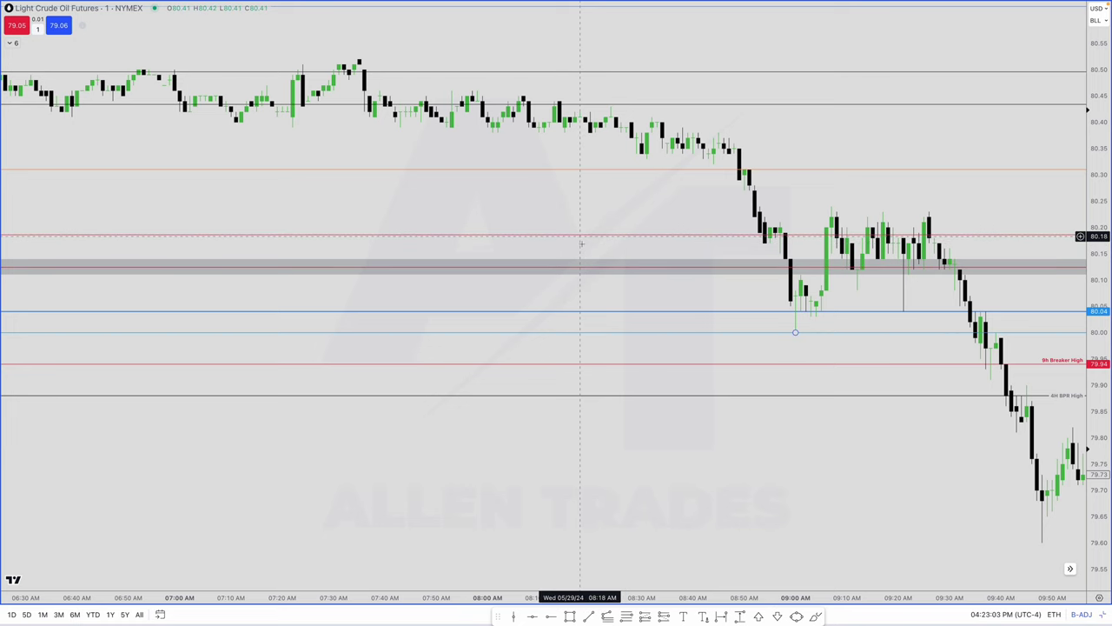
scroll(648, 268, "right", 5)
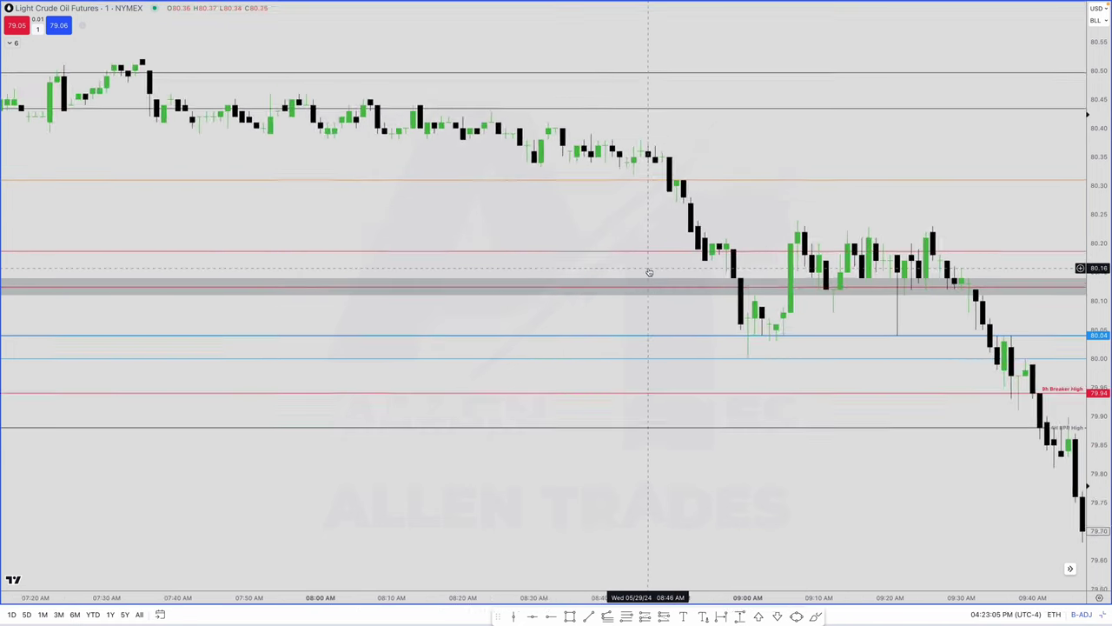
Step: Try a Fib retracement from the 80.00 low to the 9:07 AM high at 80.24 with a different template, then delete it
scroll(648, 268, "up", 4)
key("alt+f")
left_click(655, 463)
left_click(730, 255)
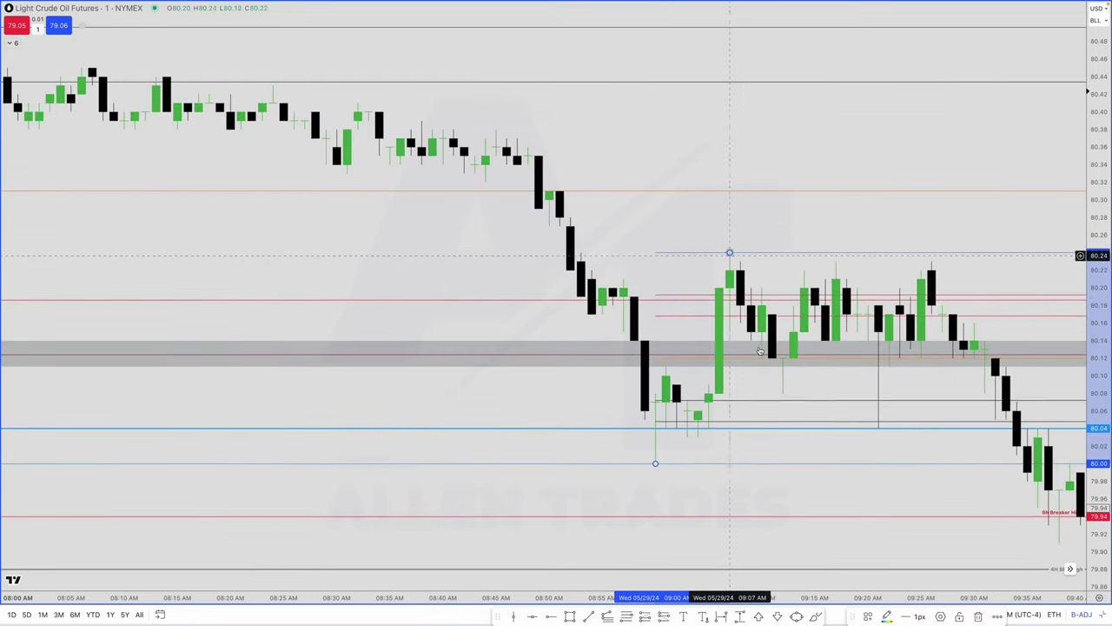
scroll(760, 351, "down", 1)
left_click(870, 617)
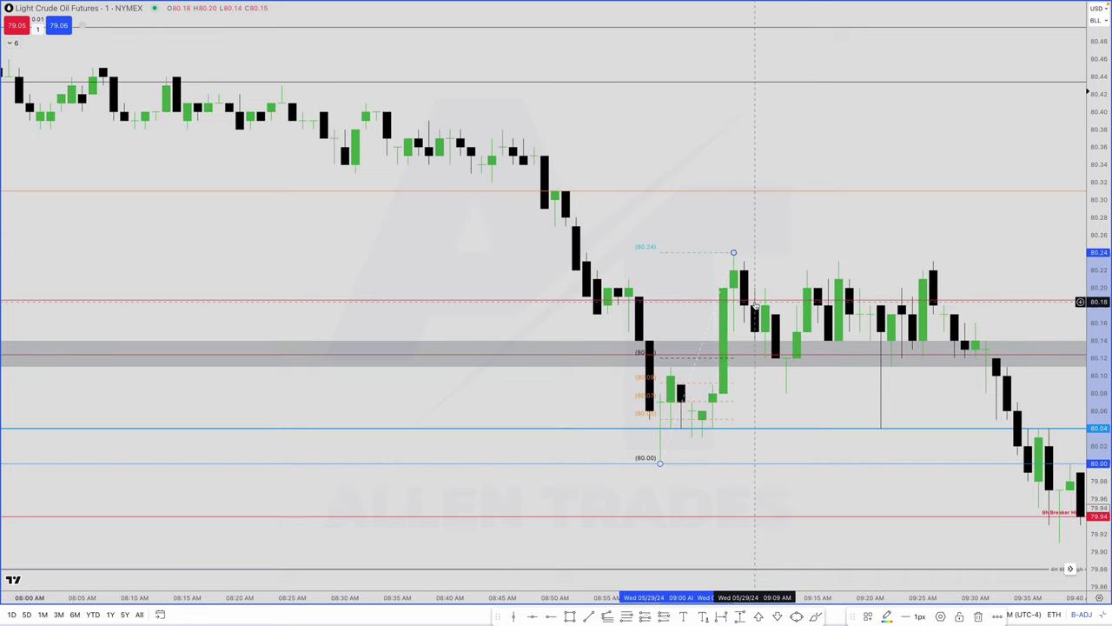
key("Delete")
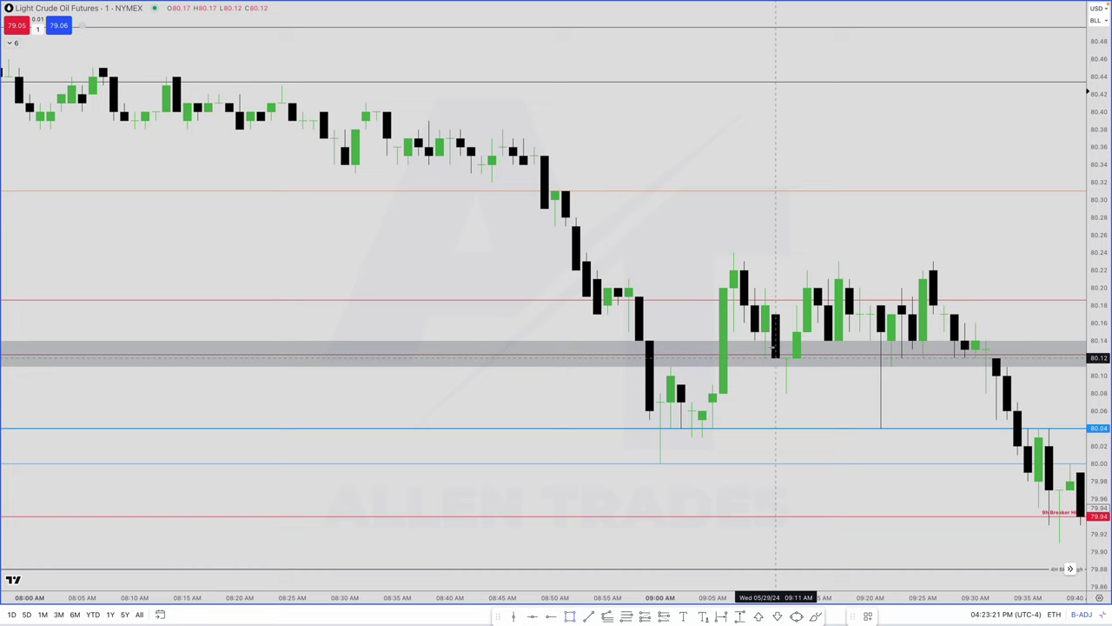
Step: Draw a rectangle from 80.17 to 80.12 spanning 9:11 to 9:23 AM and apply a blue template to it
left_click(773, 303)
left_click_drag(775, 339, 902, 347)
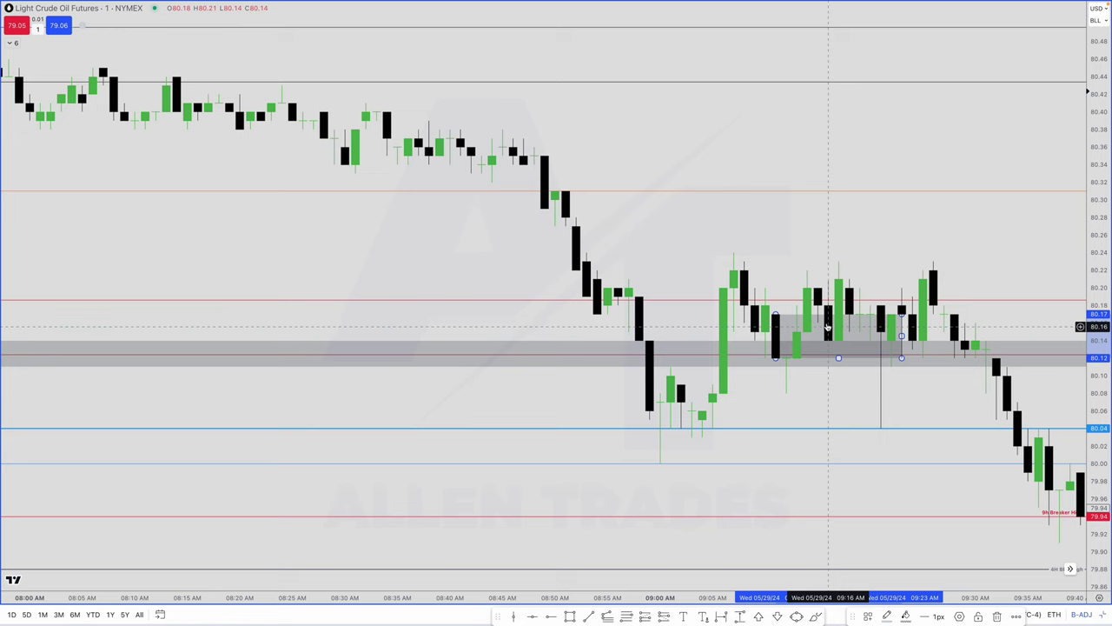
left_click(867, 615)
left_click(876, 569)
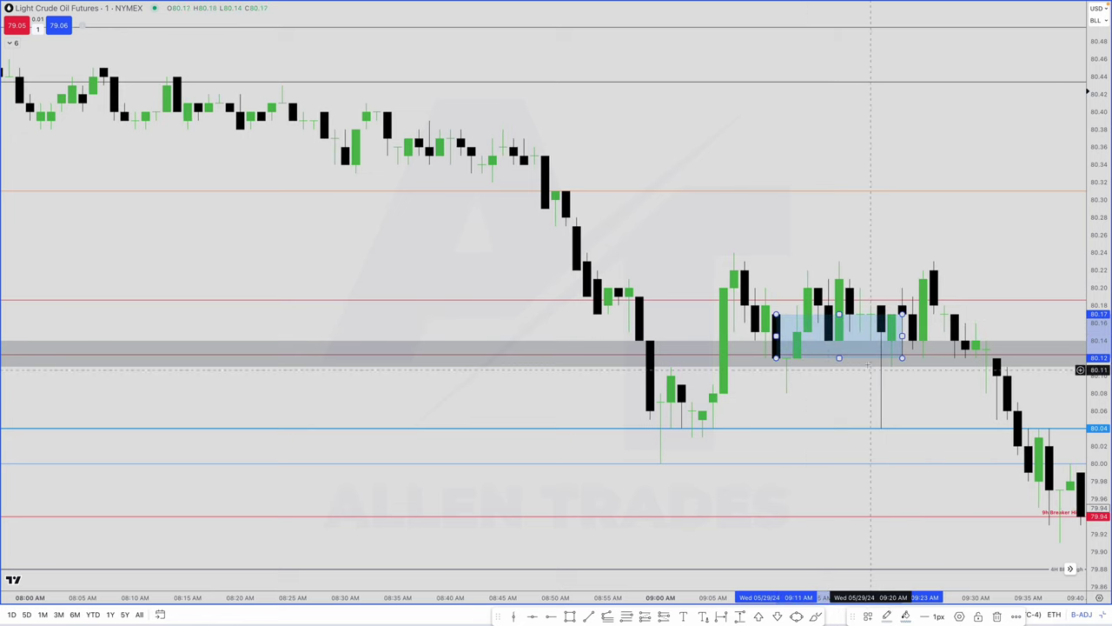
Step: Turn on the display of executions on the chart through the trading settings
right_click(822, 367)
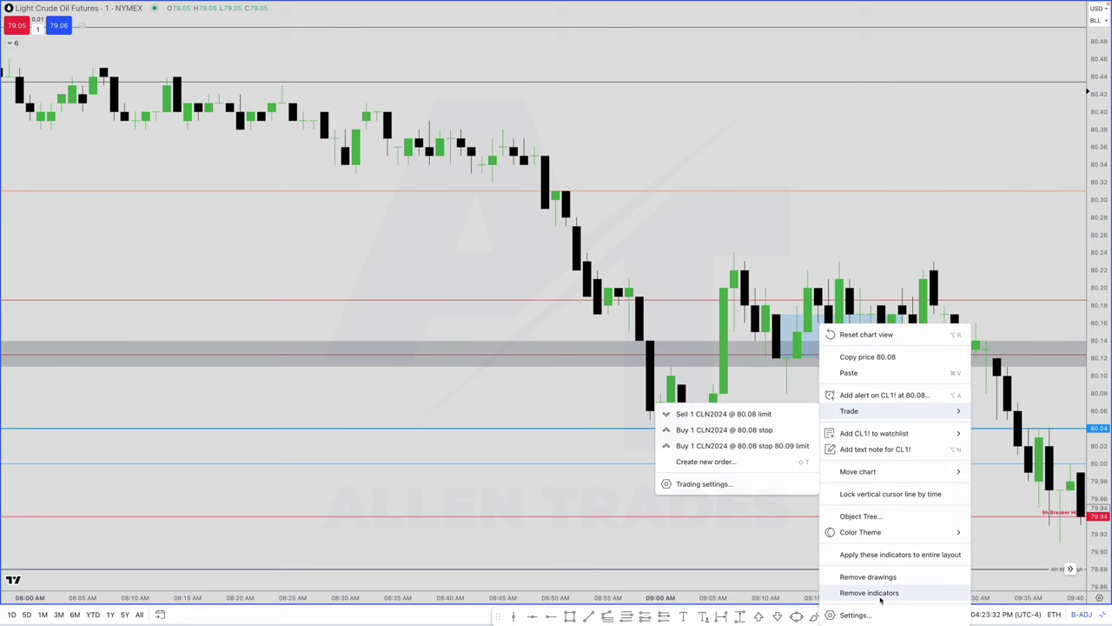
left_click(854, 614)
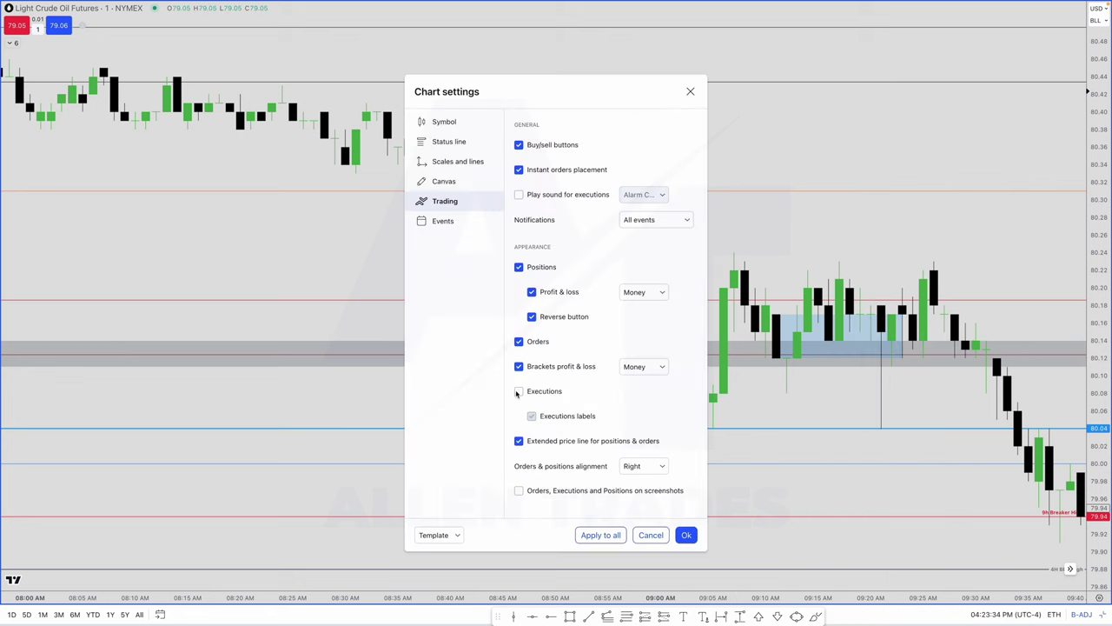
left_click(518, 391)
left_click(686, 534)
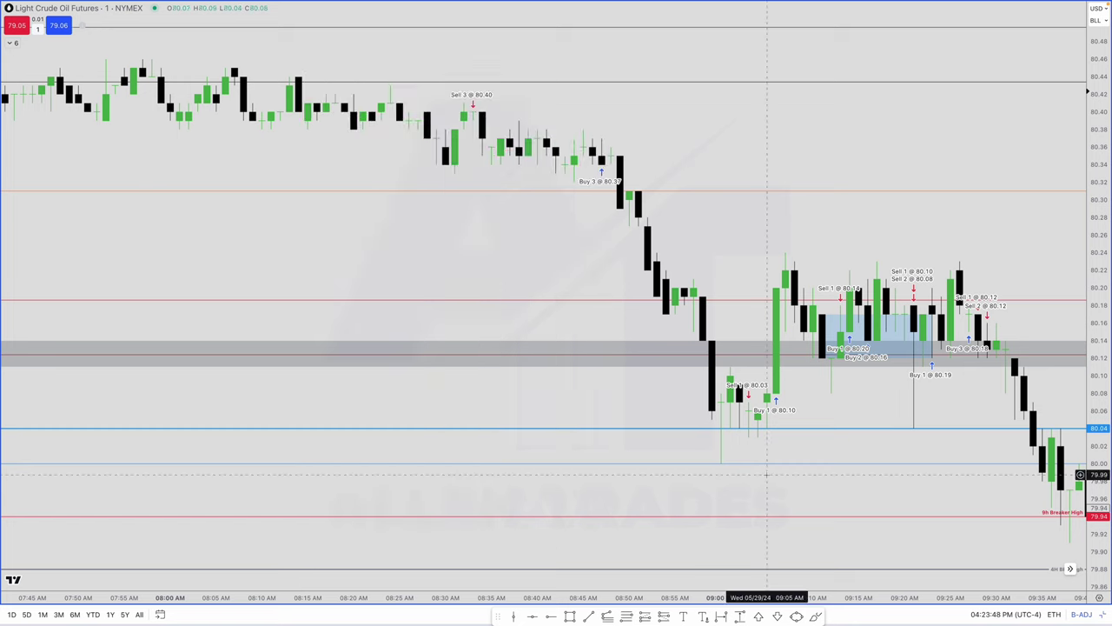
Step: Examine the buy and sell executions between 9:00 and 9:30 AM against the grey zone and the 80.04 low
scroll(777, 452, "left", 2)
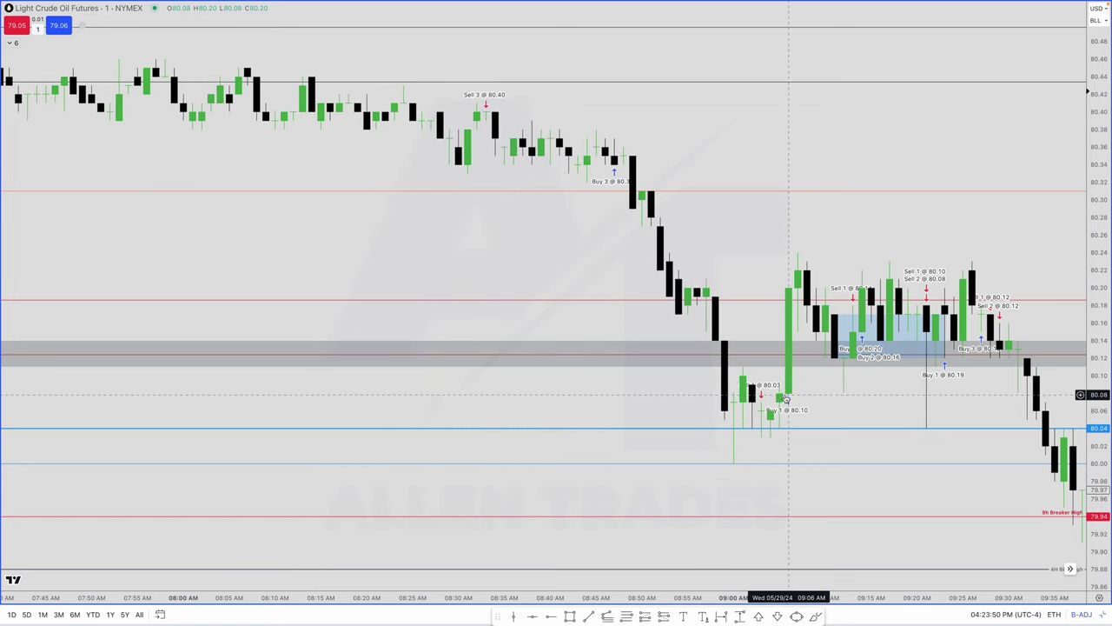
scroll(782, 391, "right", 5)
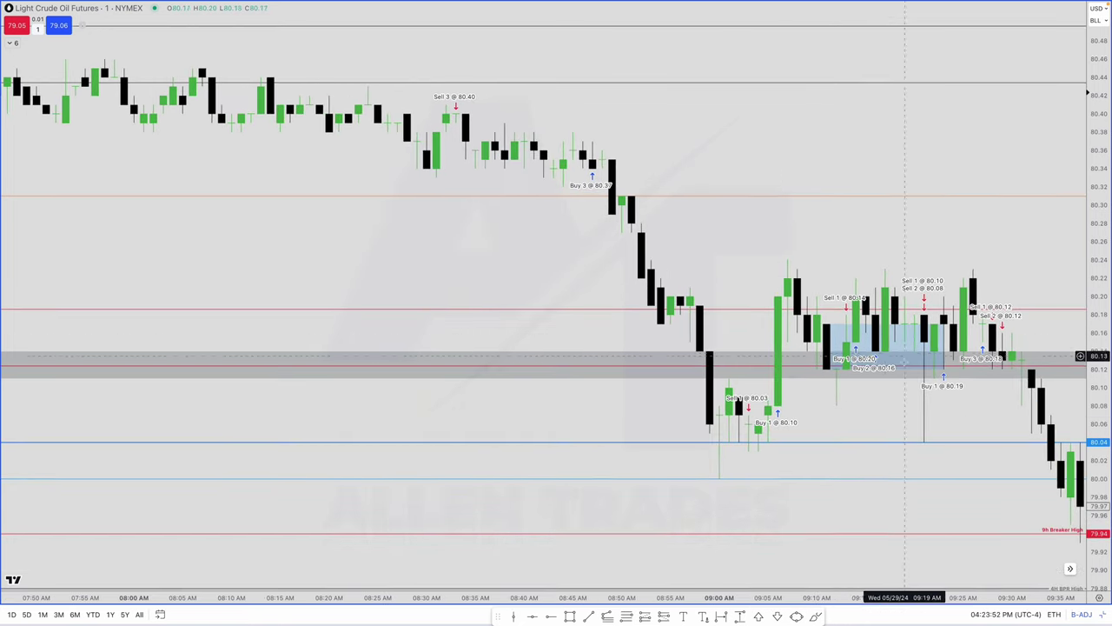
scroll(820, 383, "left", 2)
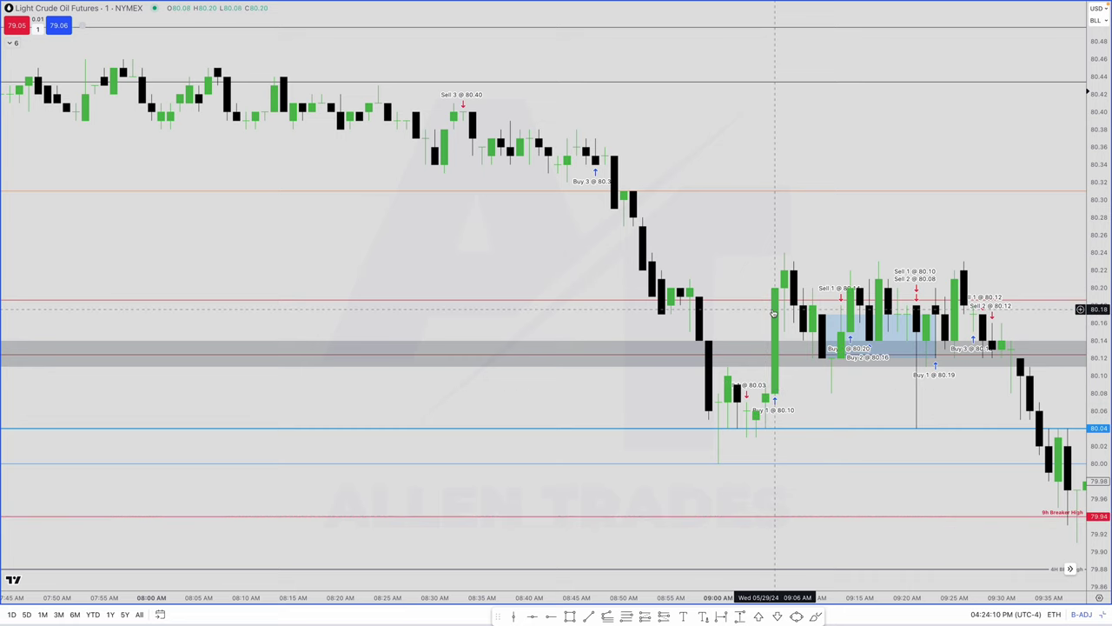
scroll(786, 321, "up", 4)
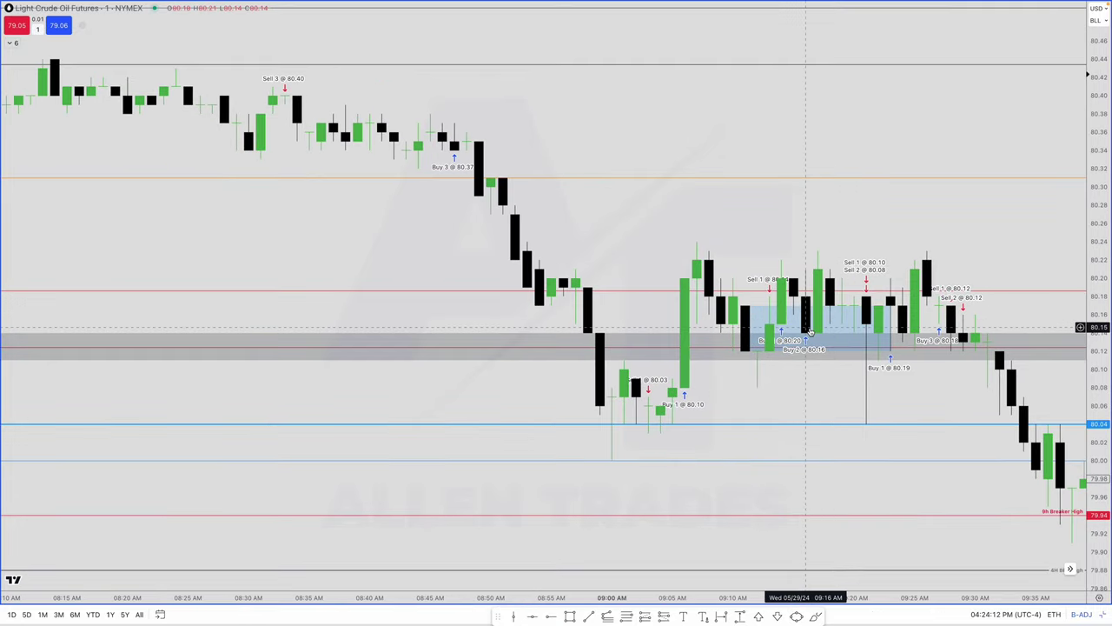
scroll(785, 326, "up", 2)
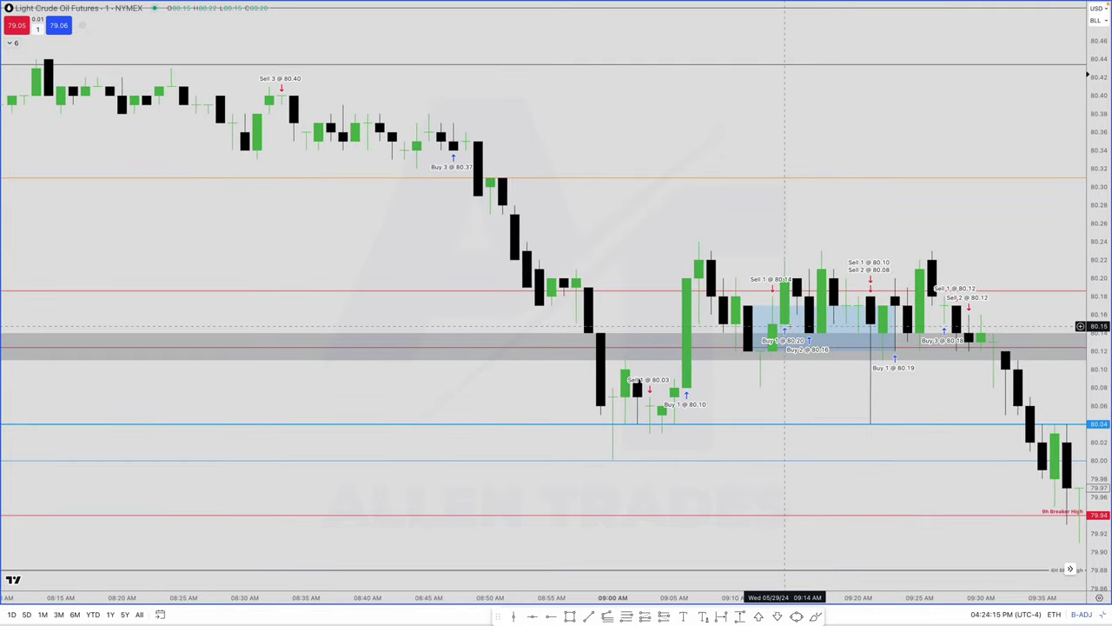
scroll(806, 345, "up", 1)
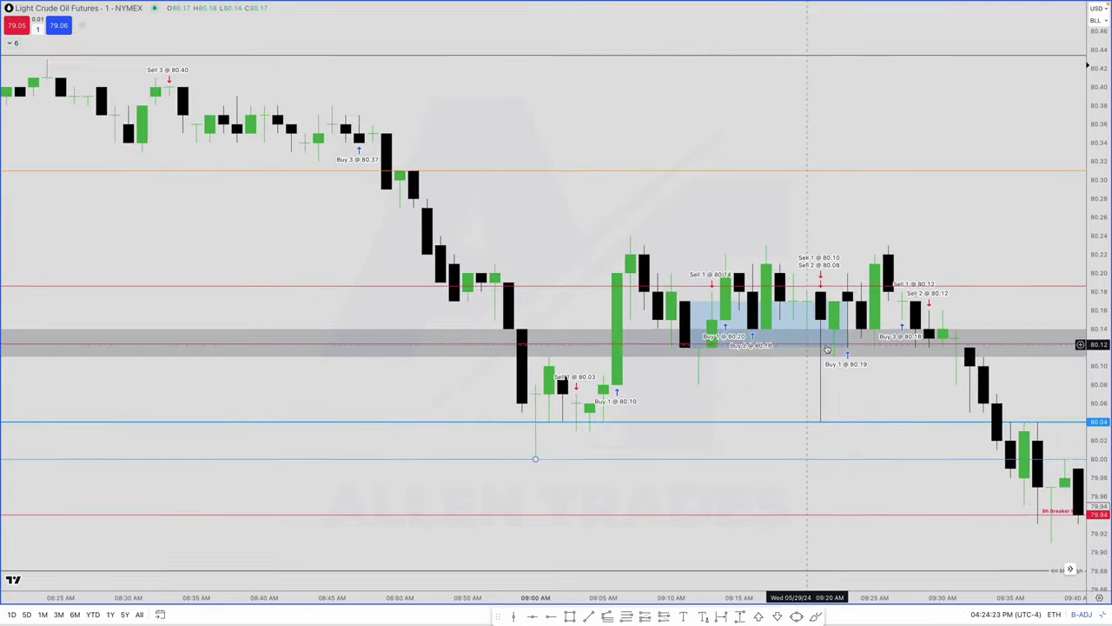
scroll(778, 339, "down", 3)
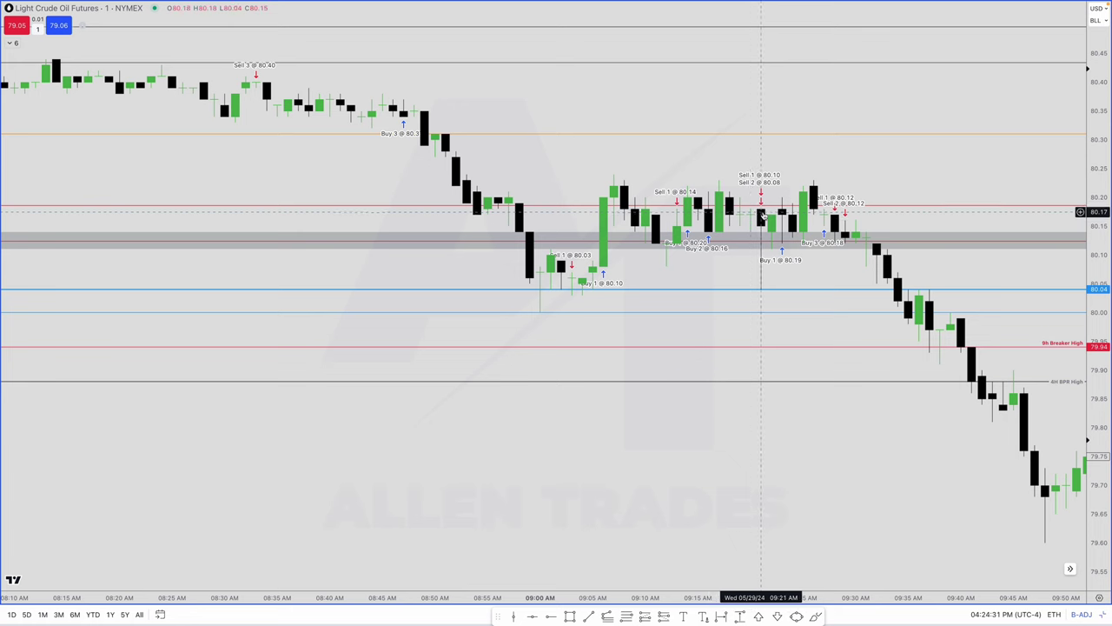
scroll(765, 270, "down", 1)
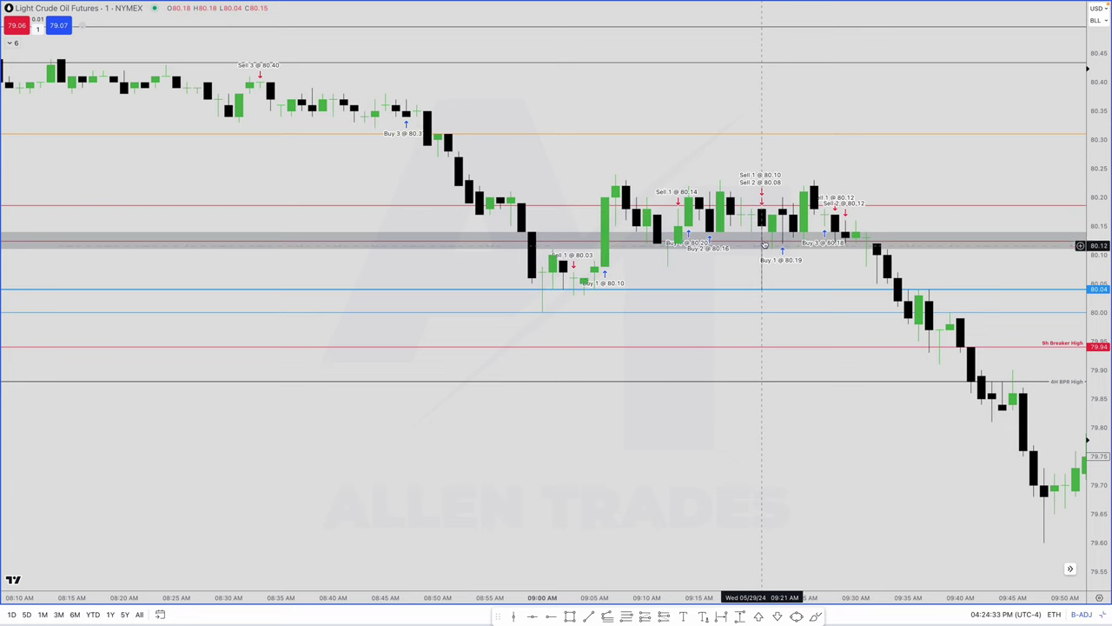
scroll(762, 248, "up", 5)
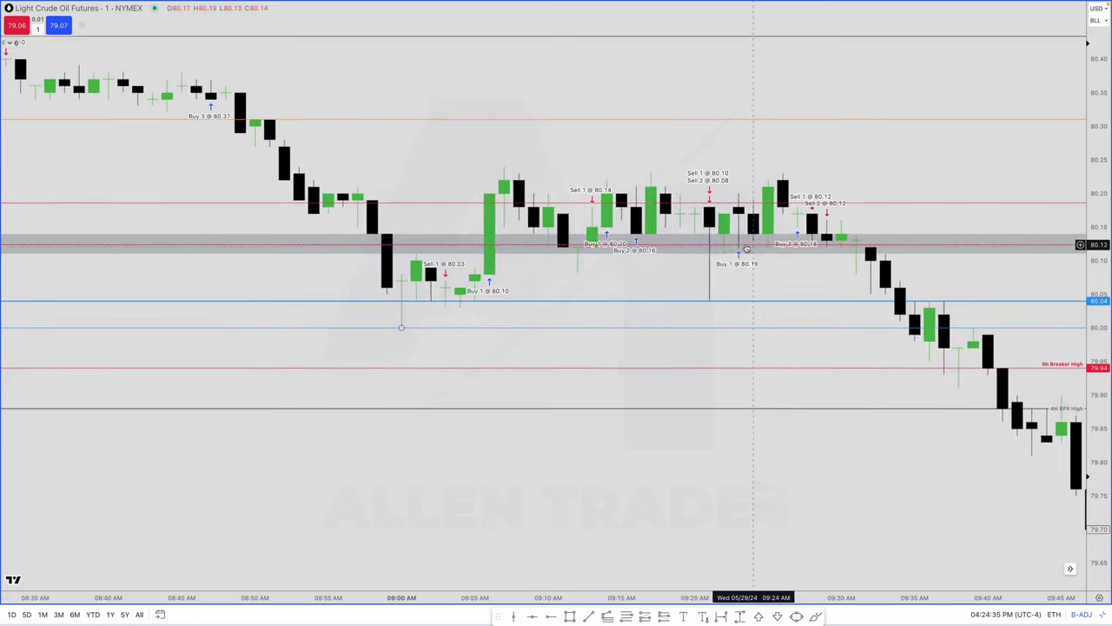
scroll(722, 262, "down", 1)
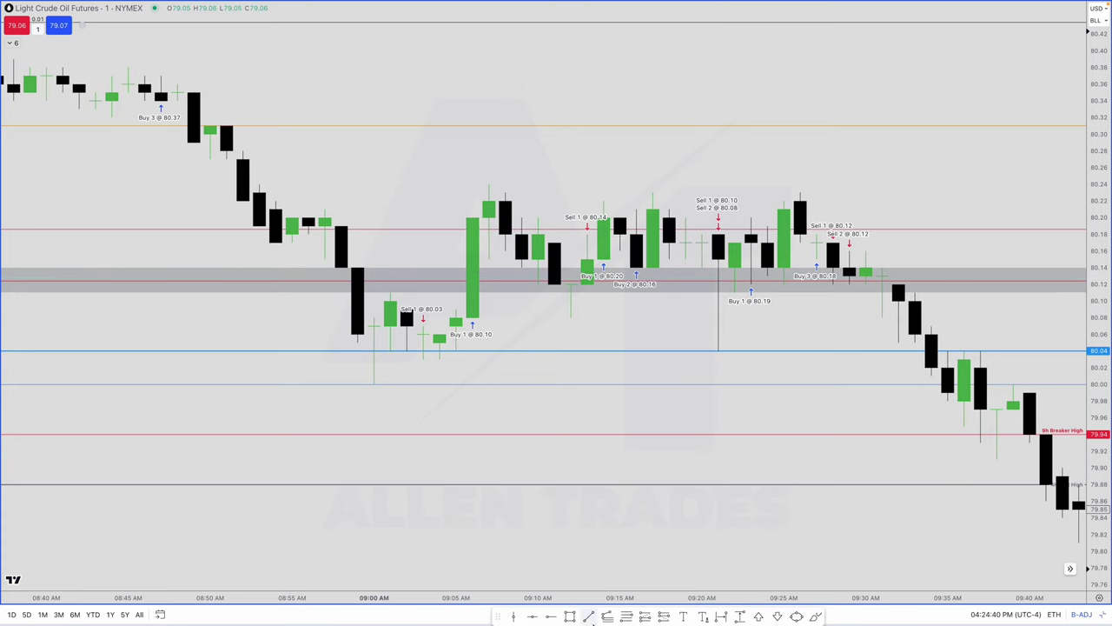
Step: Try a rectangle between 80.12 and 80.17 spanning 9:11 to 9:40 AM, then delete it
left_click(570, 616)
left_click(554, 284)
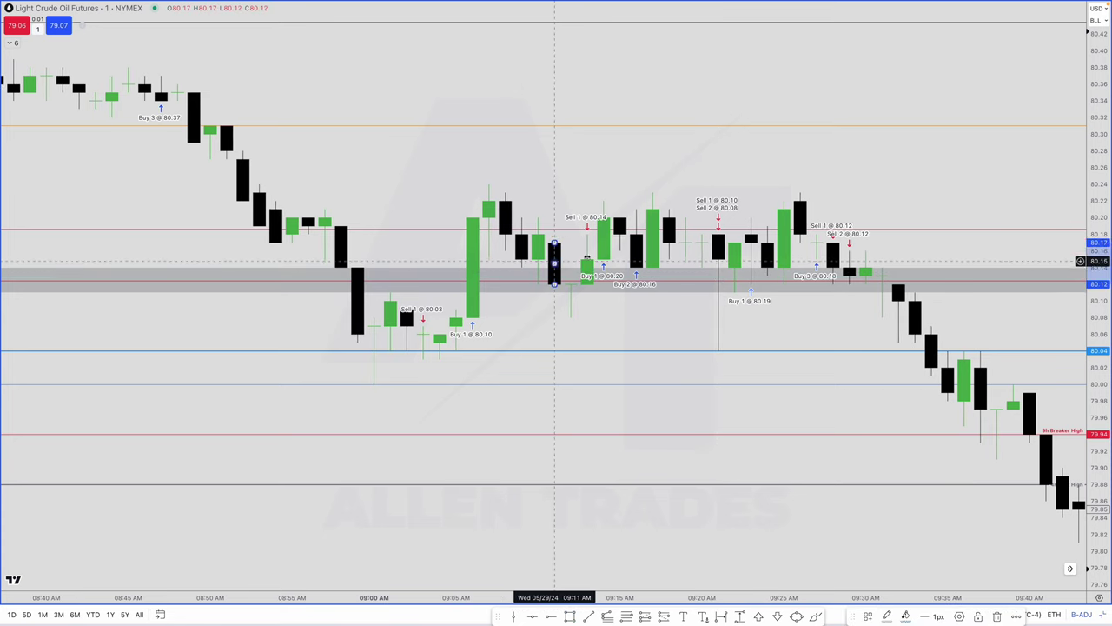
left_click(1029, 242)
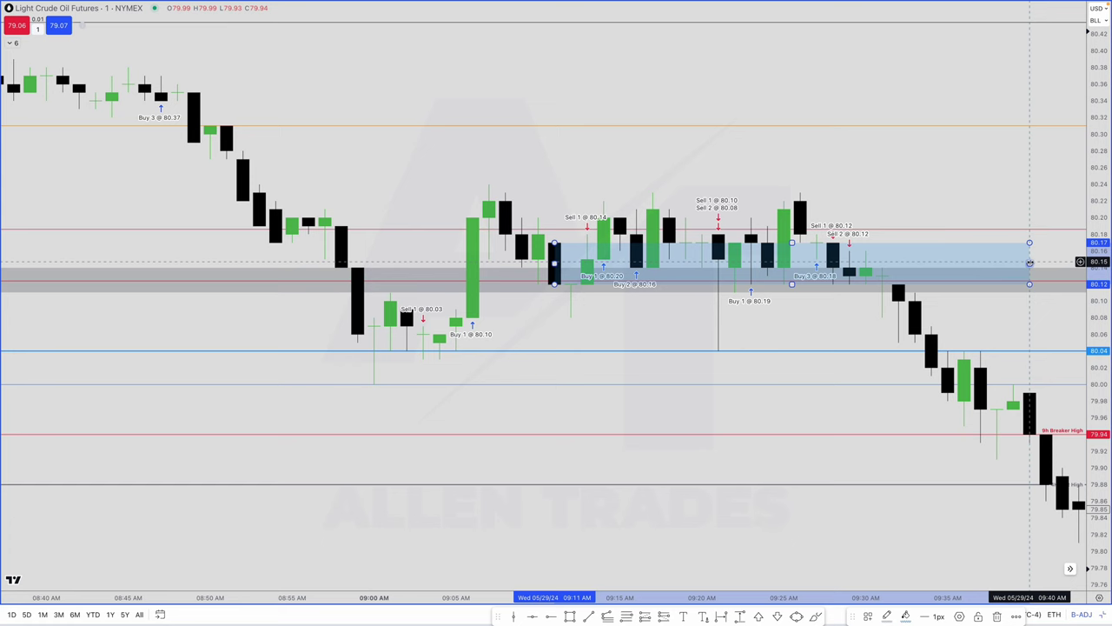
key("Delete")
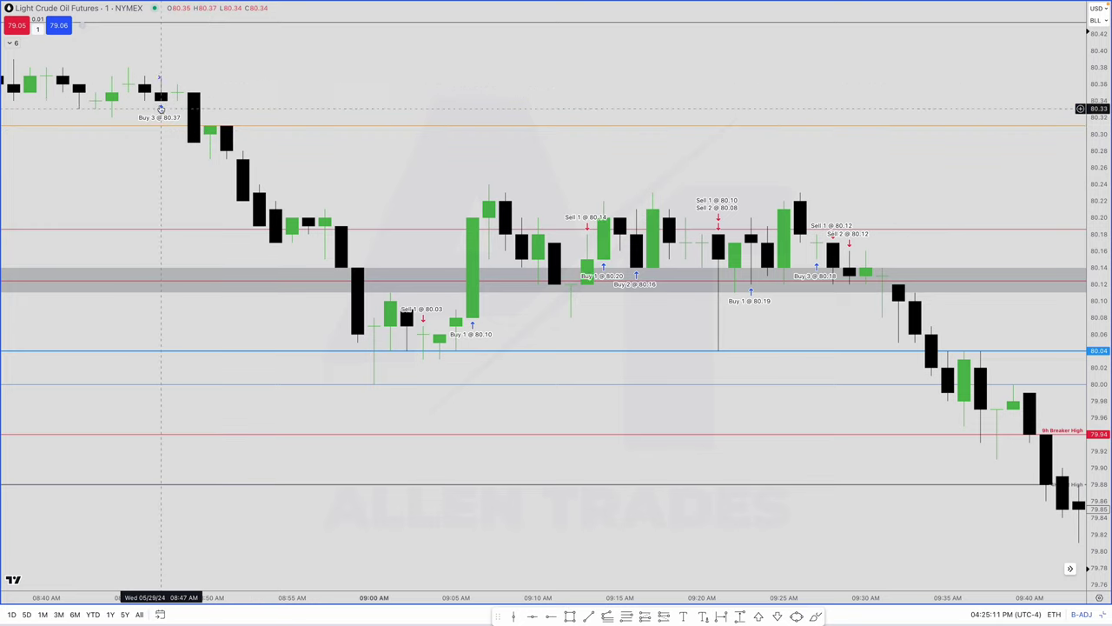
Step: Add a Fib retracement between 80.14 and 80.11 on the grey zone's 3:38 AM origin candle and apply a midpoint-only template
scroll(224, 174, "down", 5)
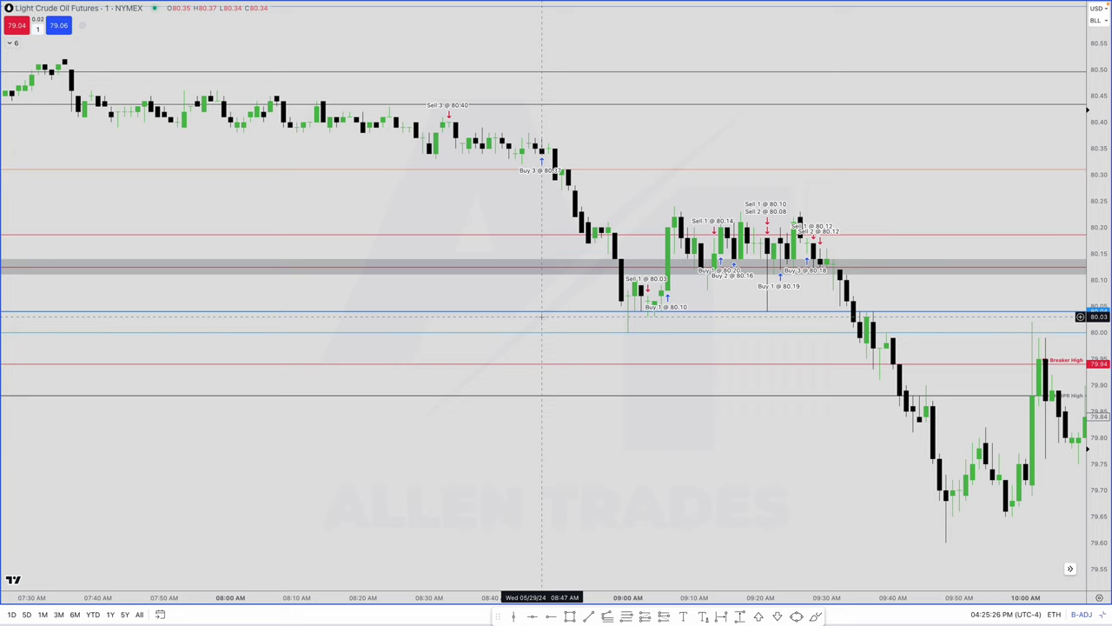
scroll(541, 317, "left", 1)
scroll(542, 318, "right", 3)
scroll(548, 322, "left", 6)
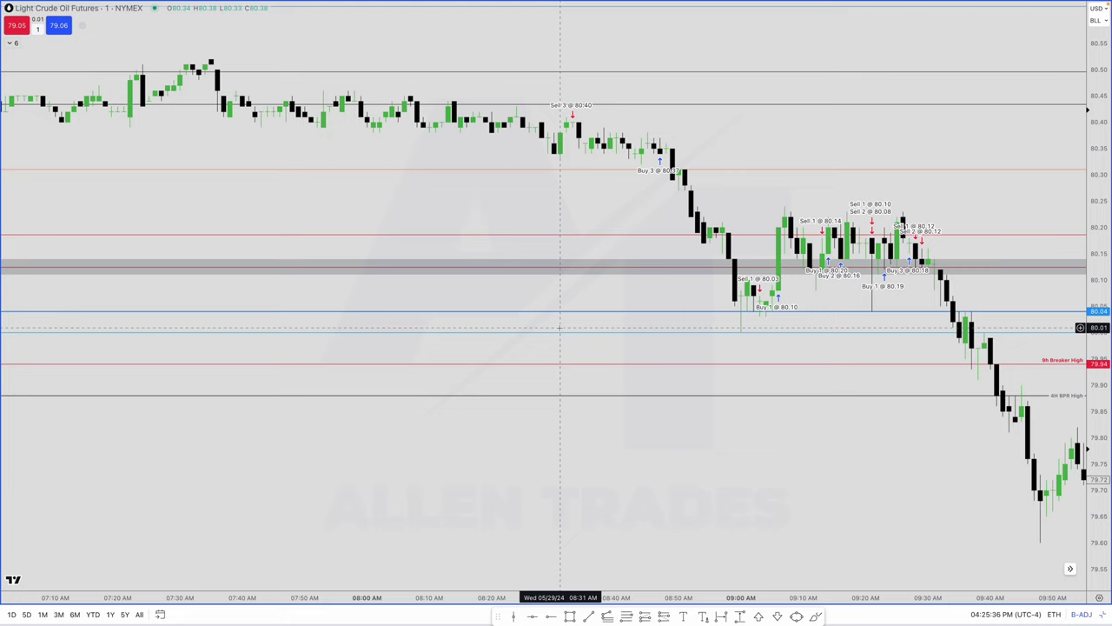
scroll(560, 328, "down", 5)
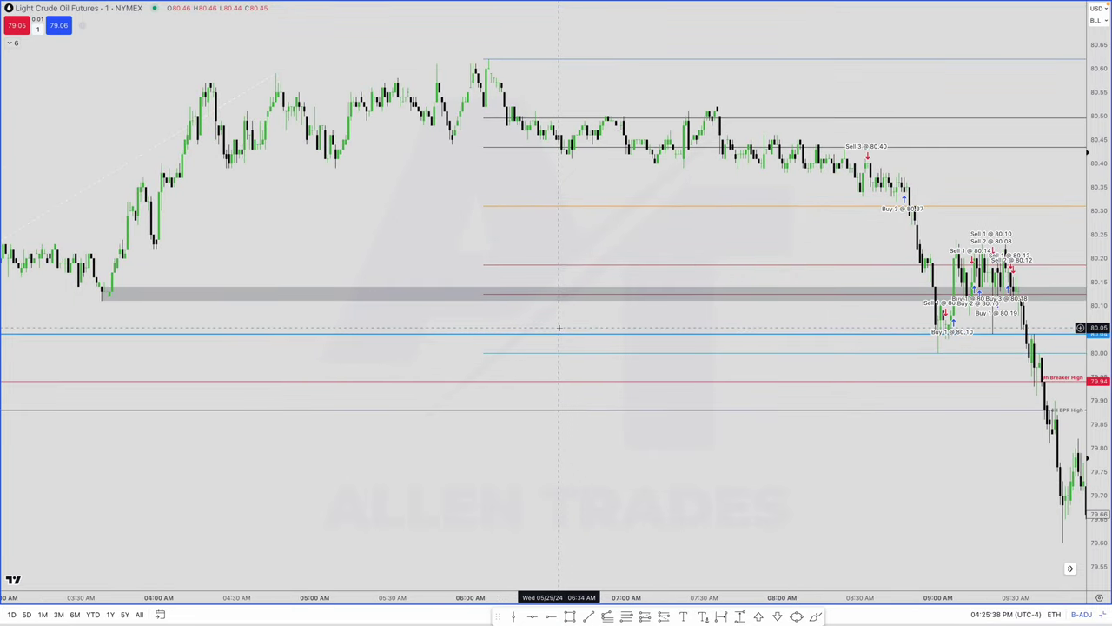
scroll(560, 328, "left", 10)
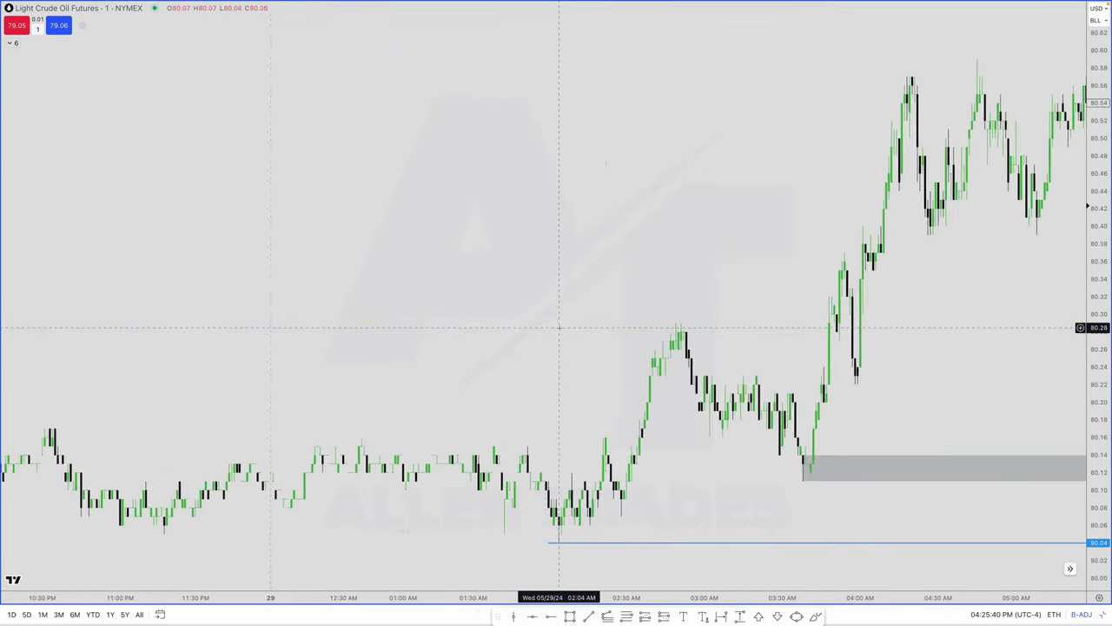
scroll(559, 329, "up", 5)
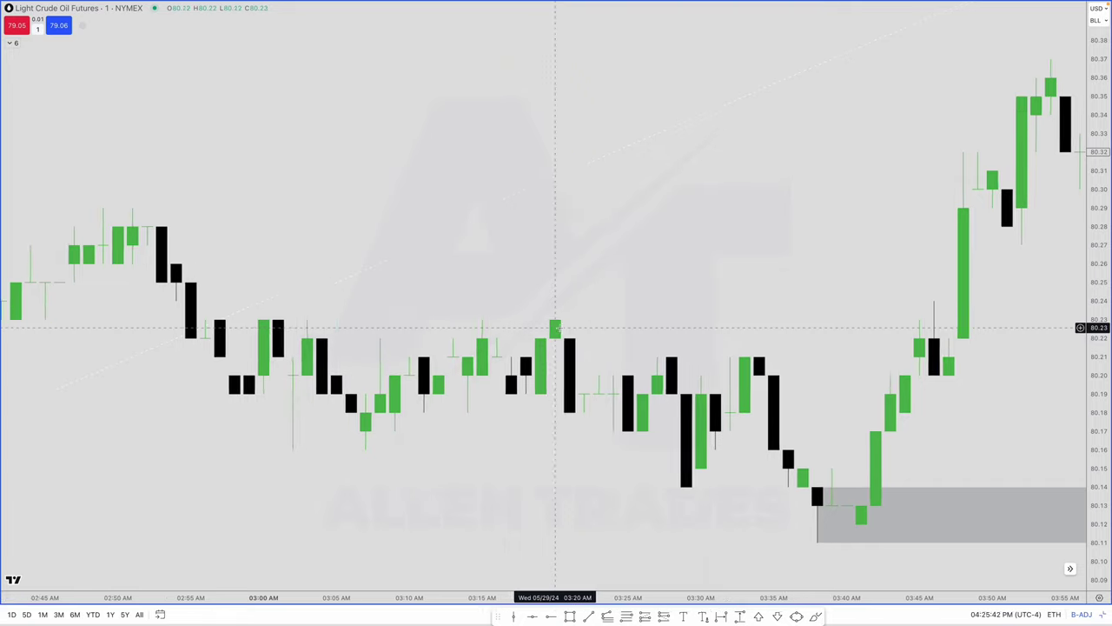
left_click(626, 618)
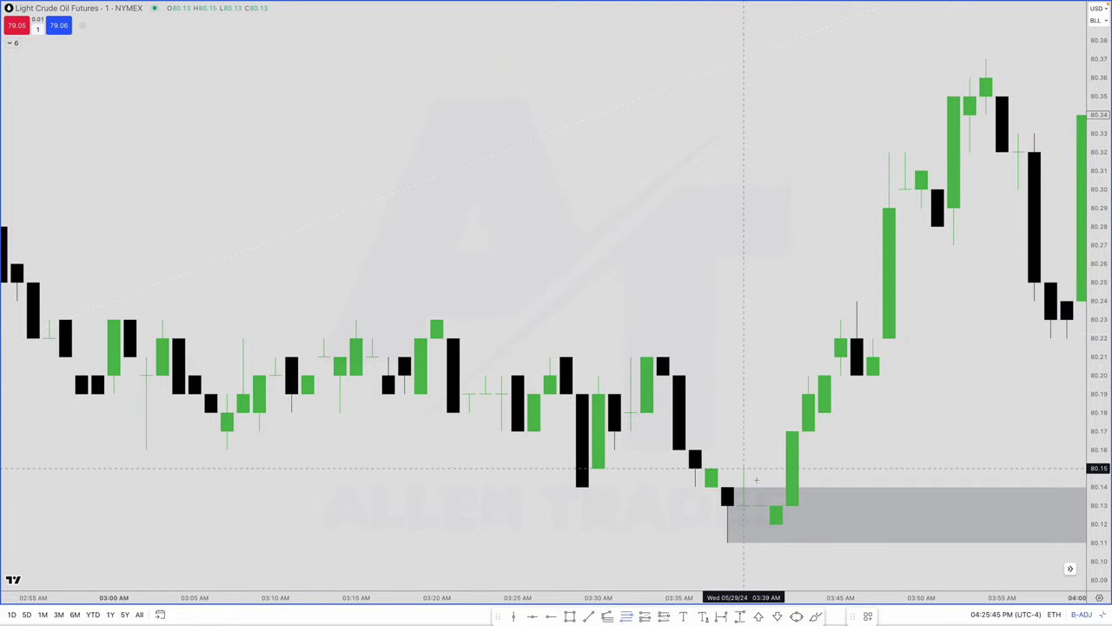
left_click(727, 543)
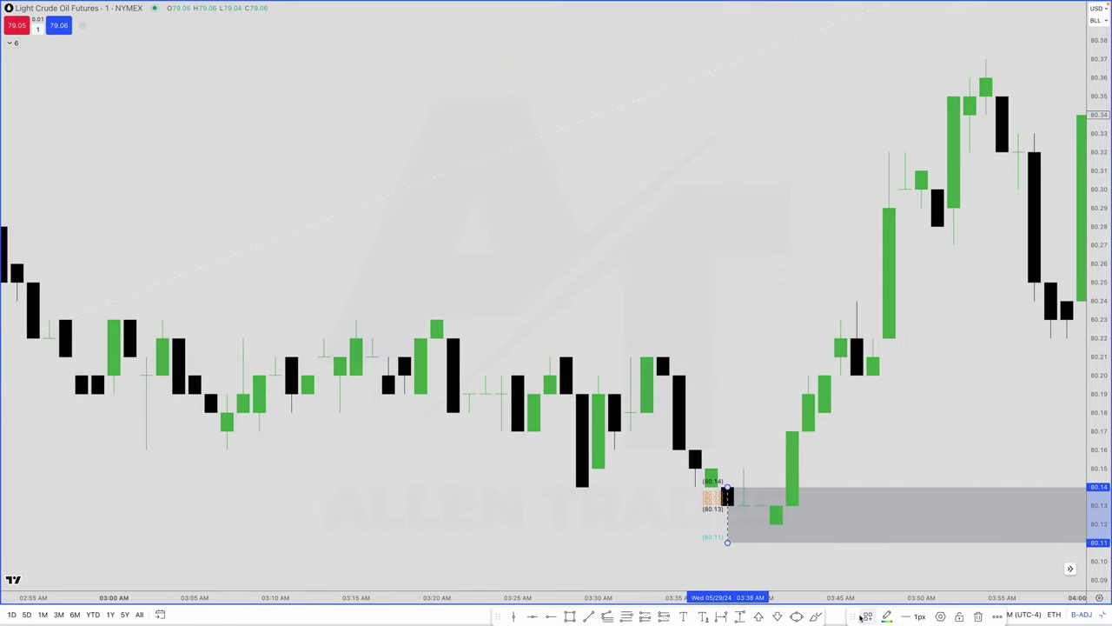
left_click(867, 616)
left_click(888, 519)
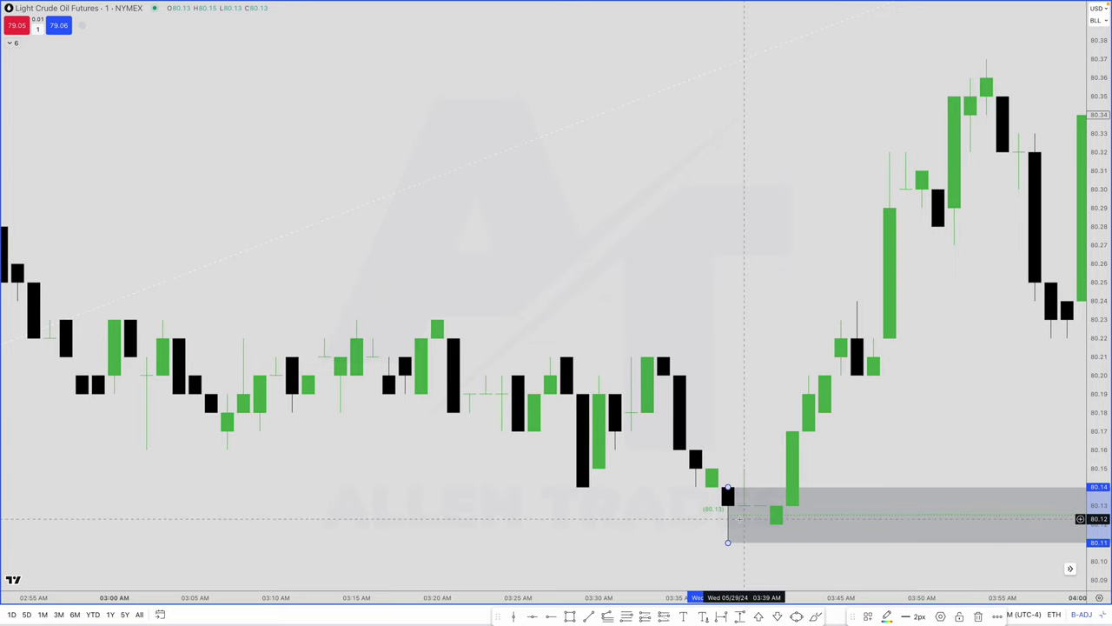
Step: Reshape the grey zone to 80.21–80.14 starting around 3:29 AM, raise the Fib's upper end, and check the zone against the executions
scroll(744, 518, "left", 1)
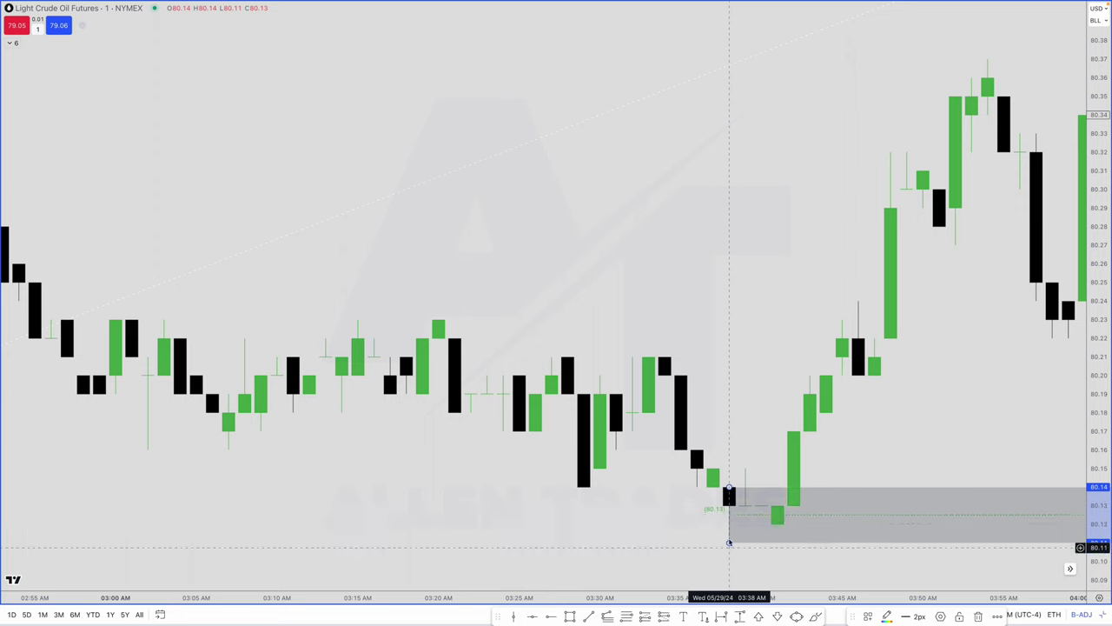
scroll(725, 499, "down", 1)
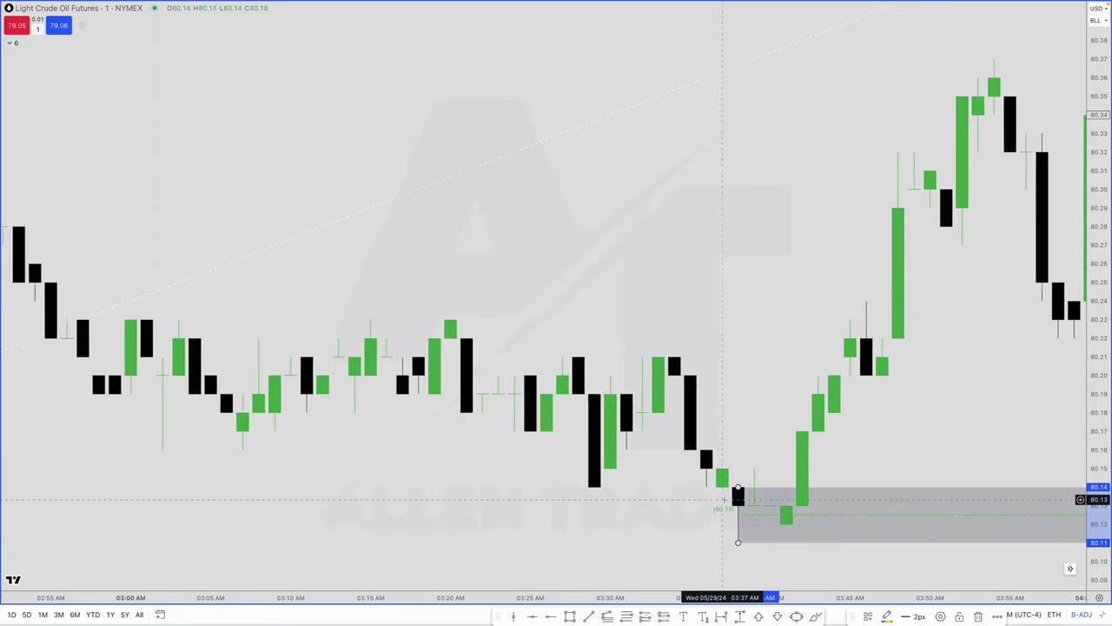
scroll(722, 500, "down", 1)
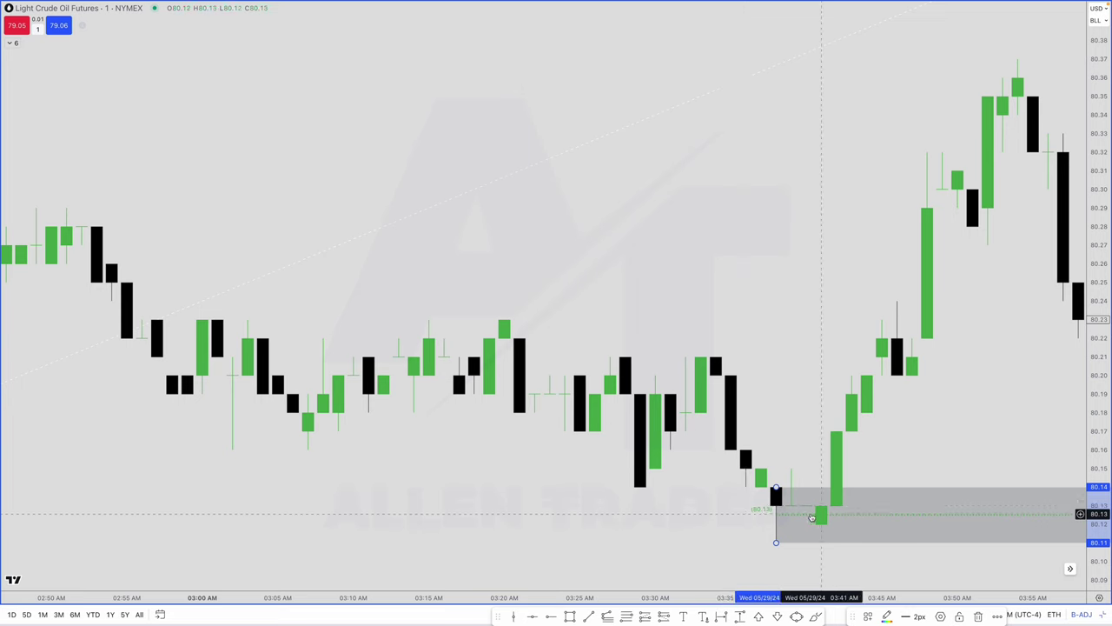
left_click_drag(791, 511, 758, 511)
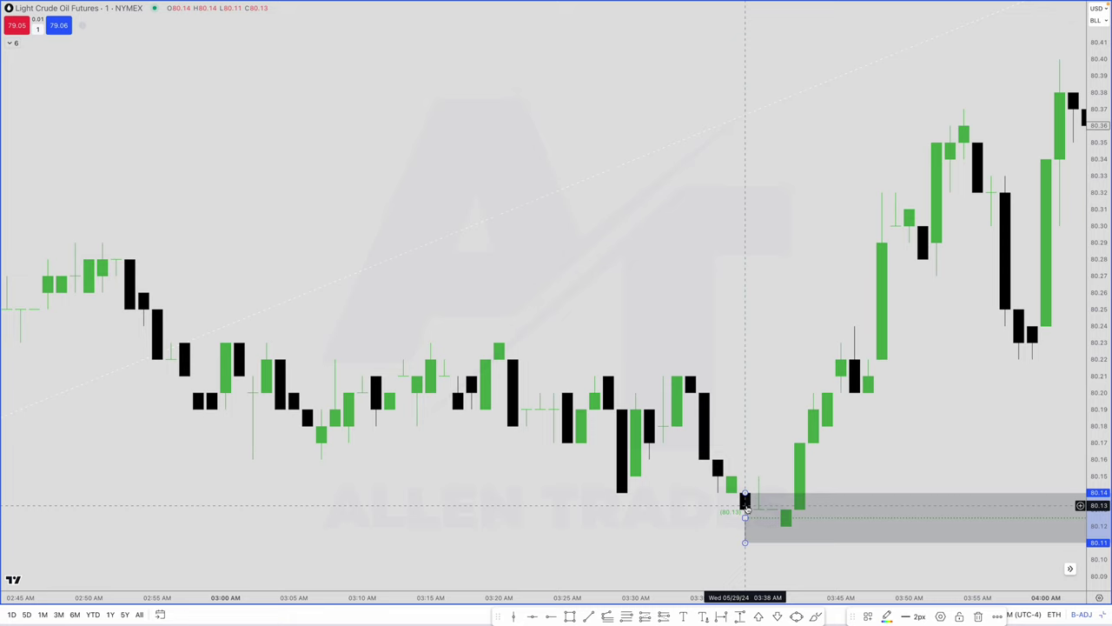
scroll(744, 504, "down", 10)
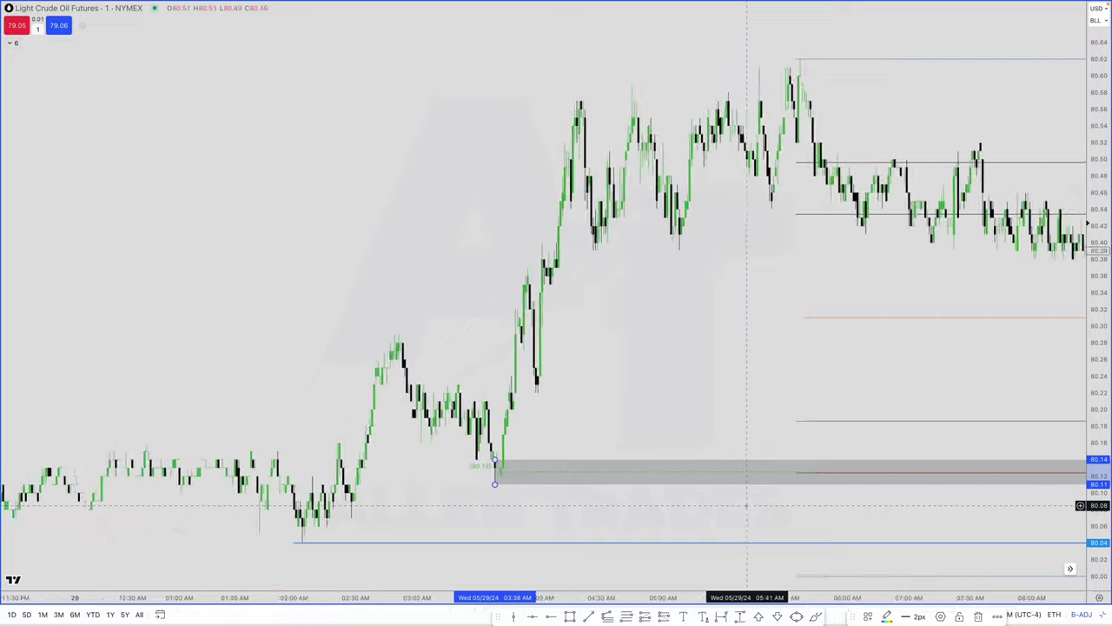
scroll(746, 504, "up", 10)
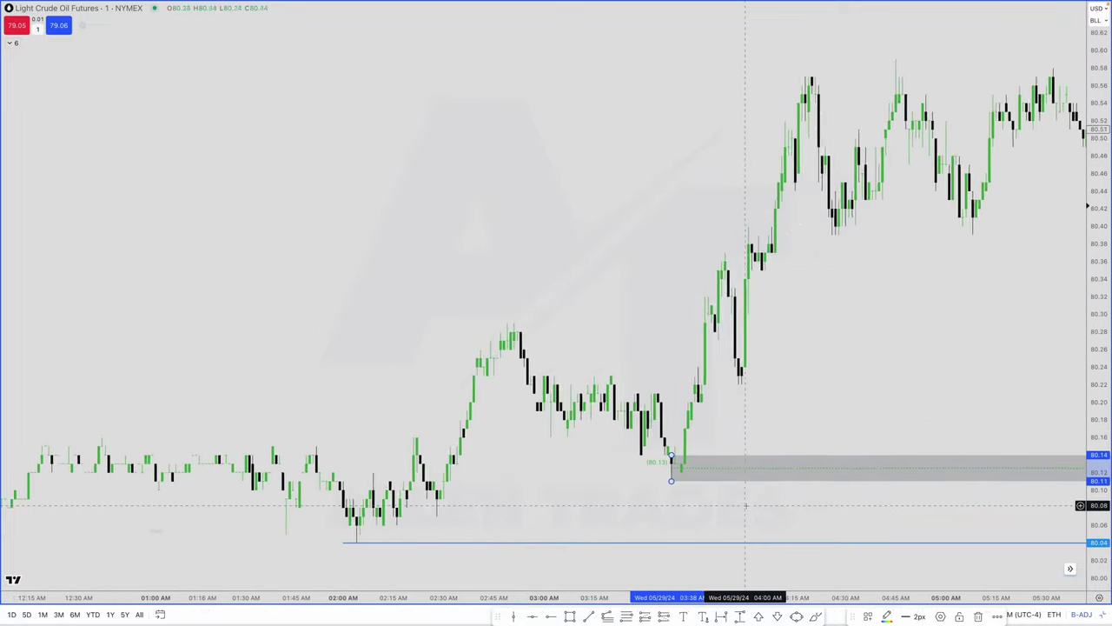
scroll(745, 504, "up", 3)
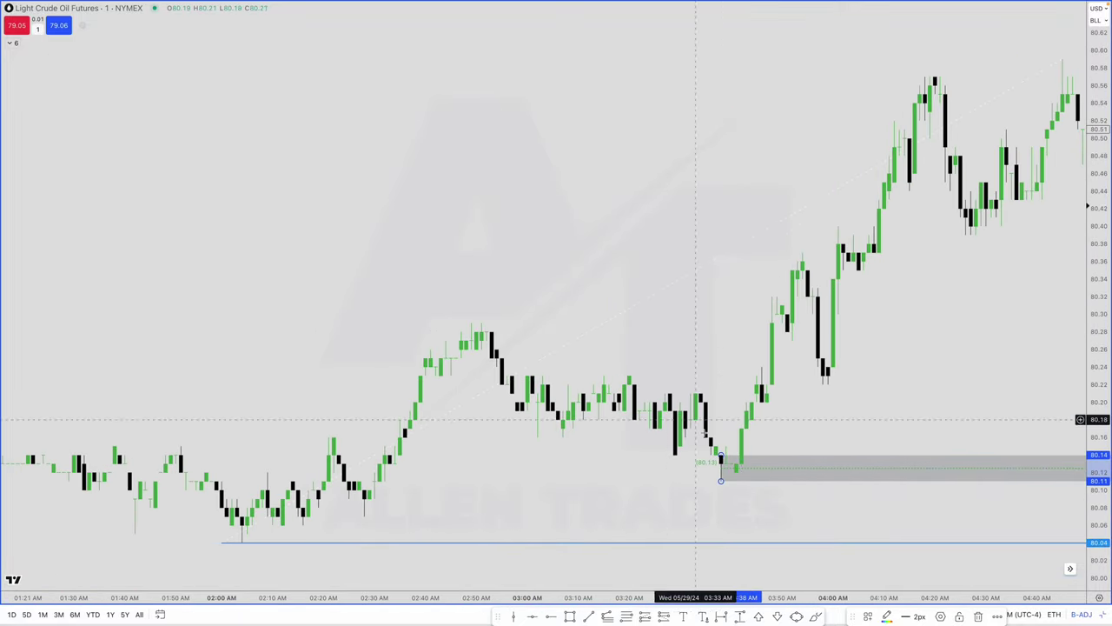
left_click_drag(720, 455, 669, 395)
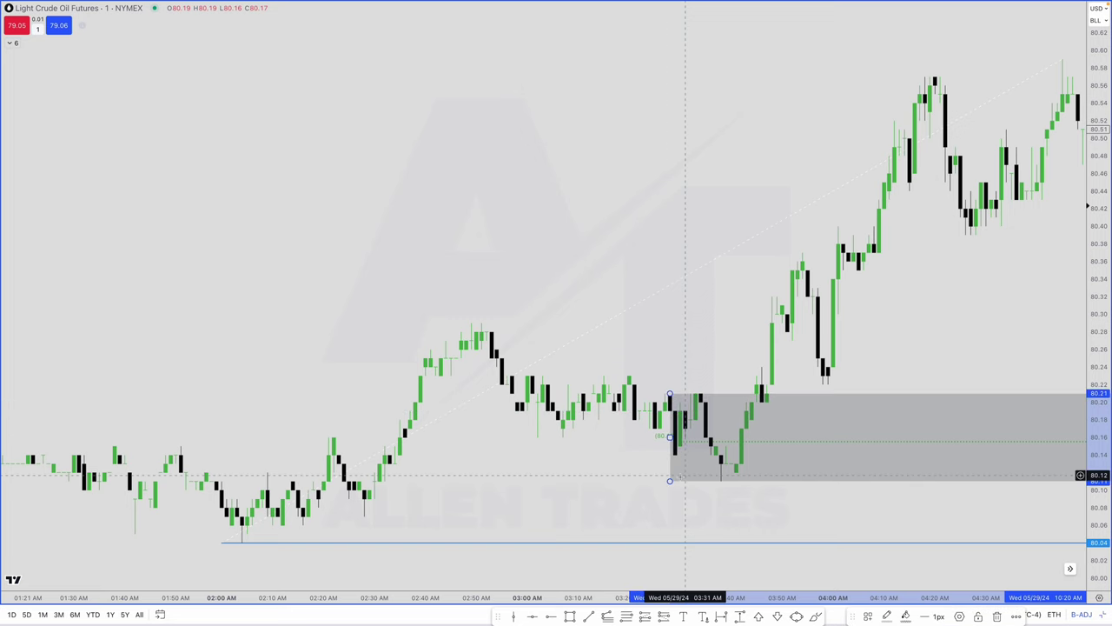
left_click_drag(670, 483, 675, 455)
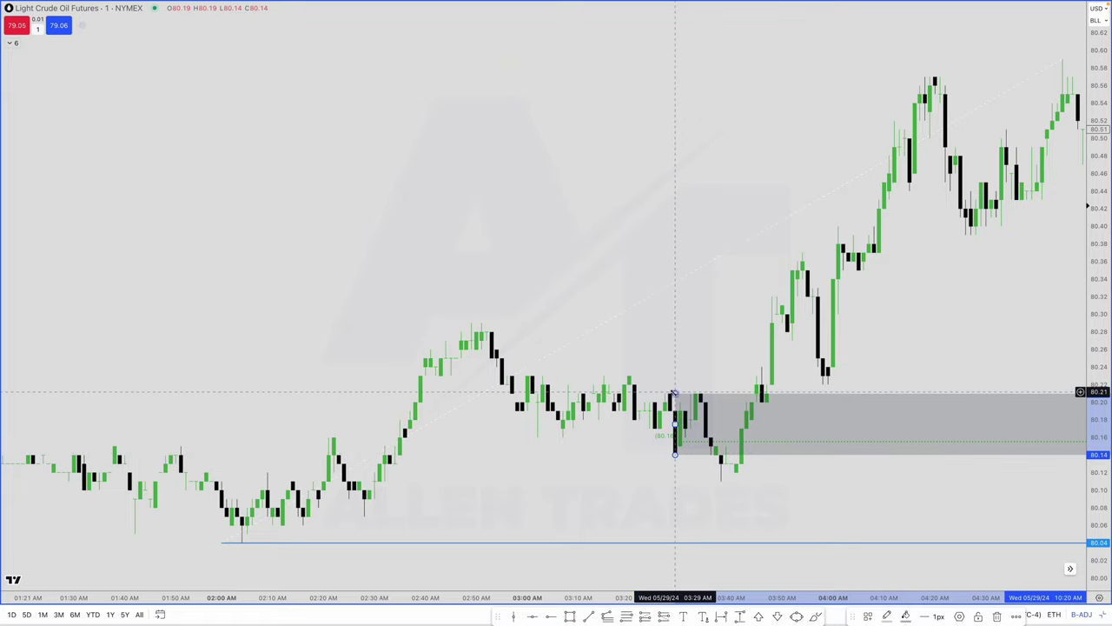
scroll(727, 434, "down", 10)
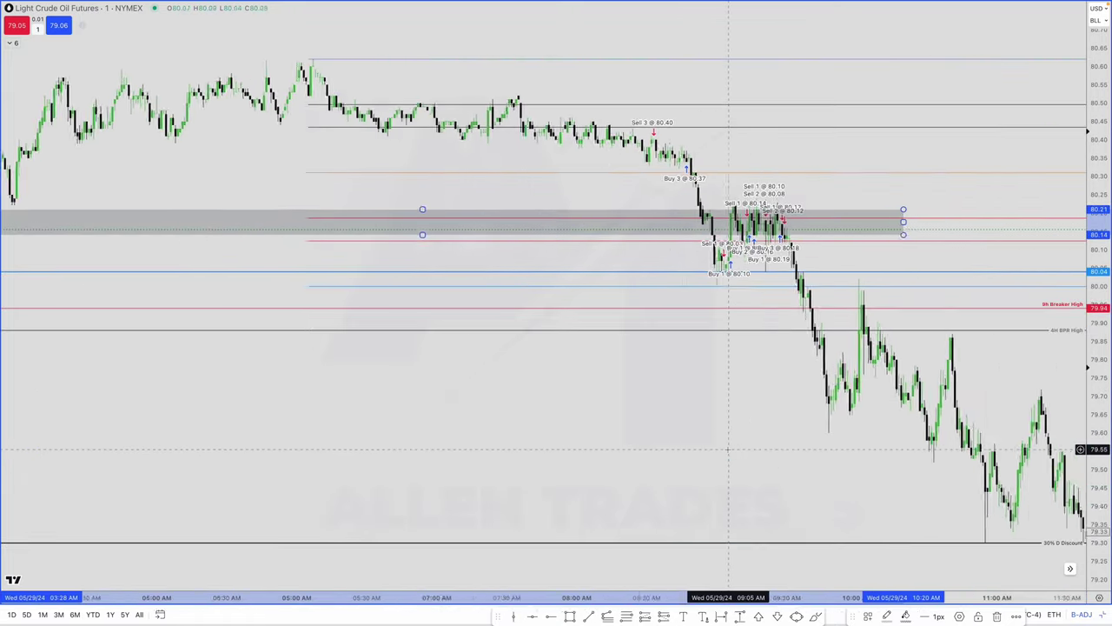
scroll(728, 450, "up", 10)
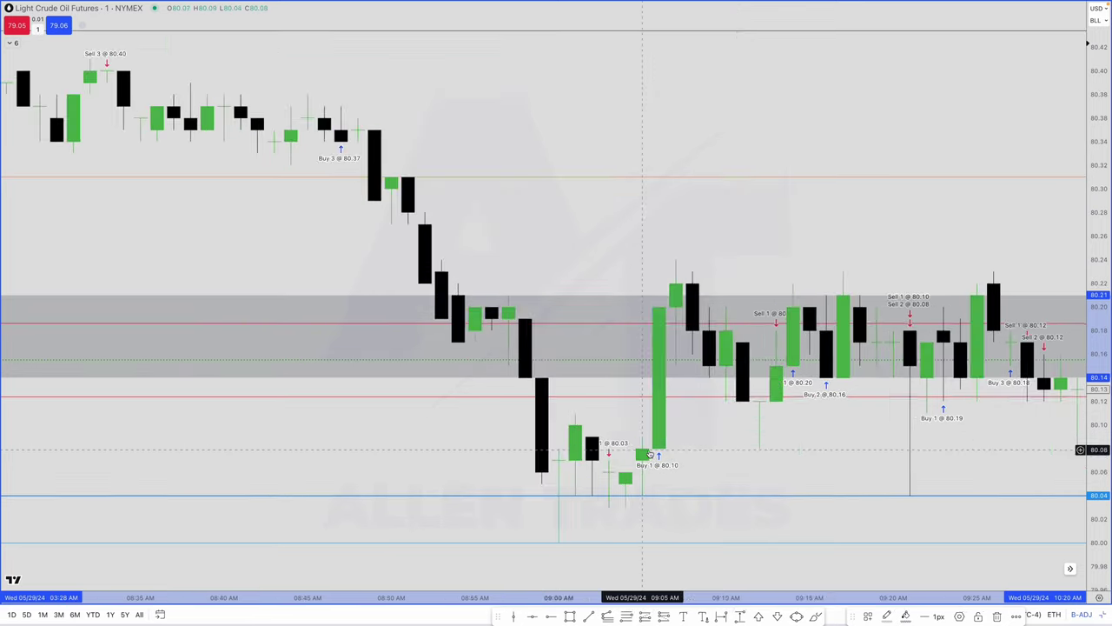
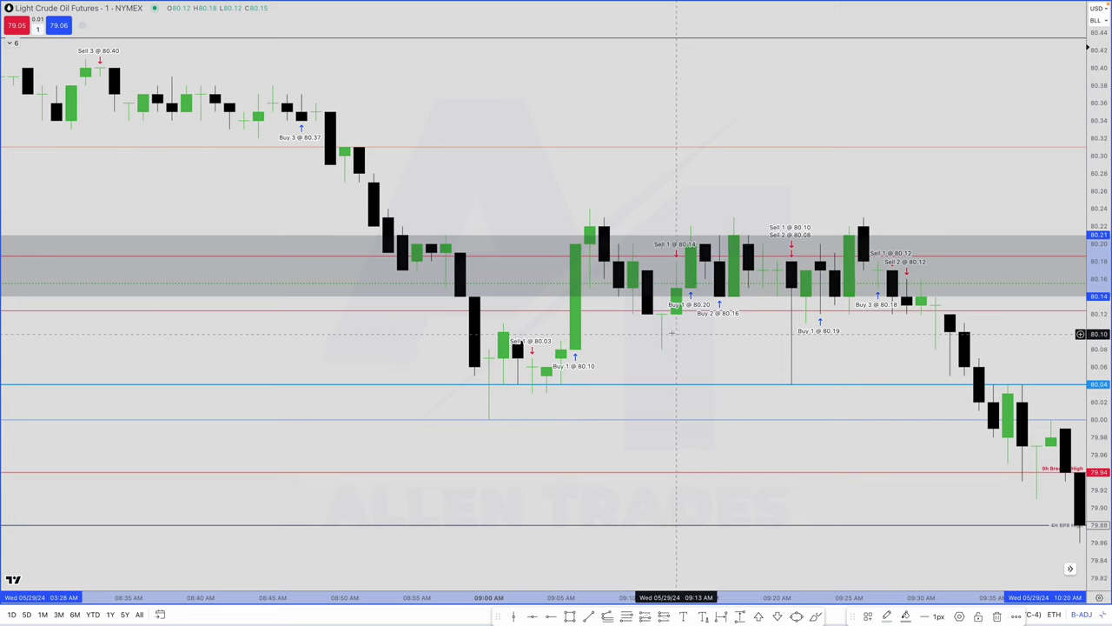
Step: Draw a Fib retracement from the 80.03 low at 9:04 AM to the 80.24 high at 9:07 AM and apply a saved template
scroll(673, 334, "up", 2)
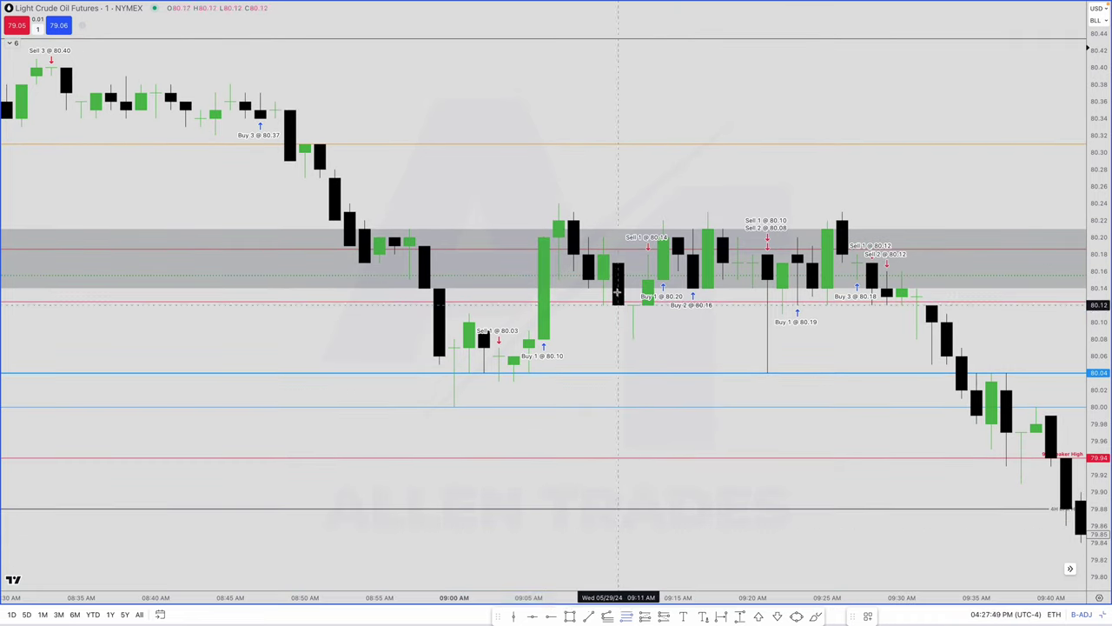
left_click(514, 381)
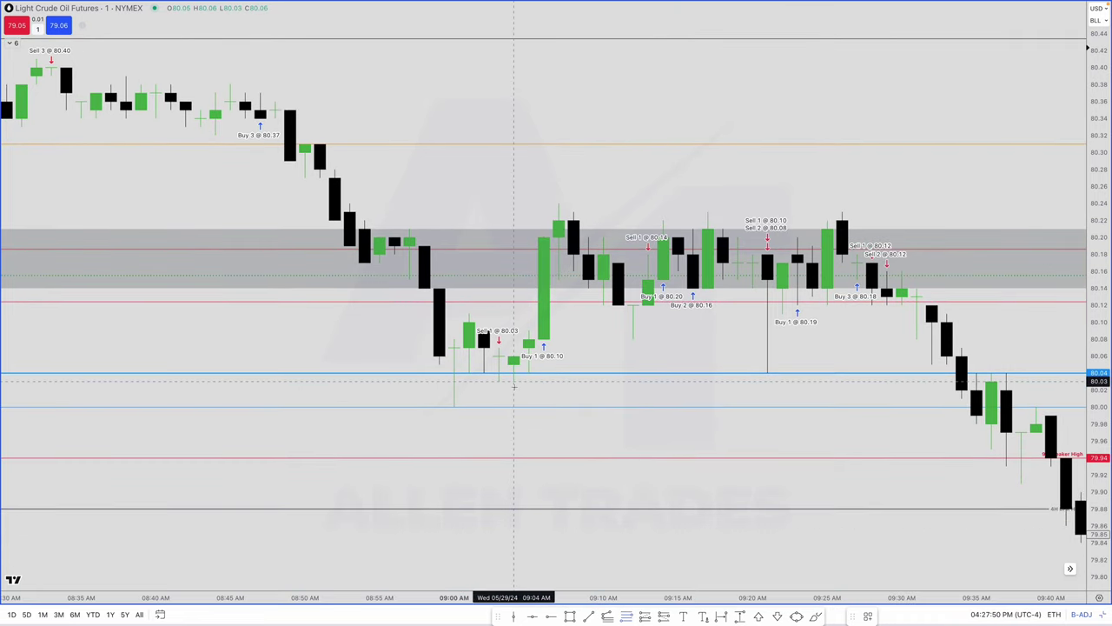
left_click(559, 203)
left_click(868, 616)
left_click(907, 573)
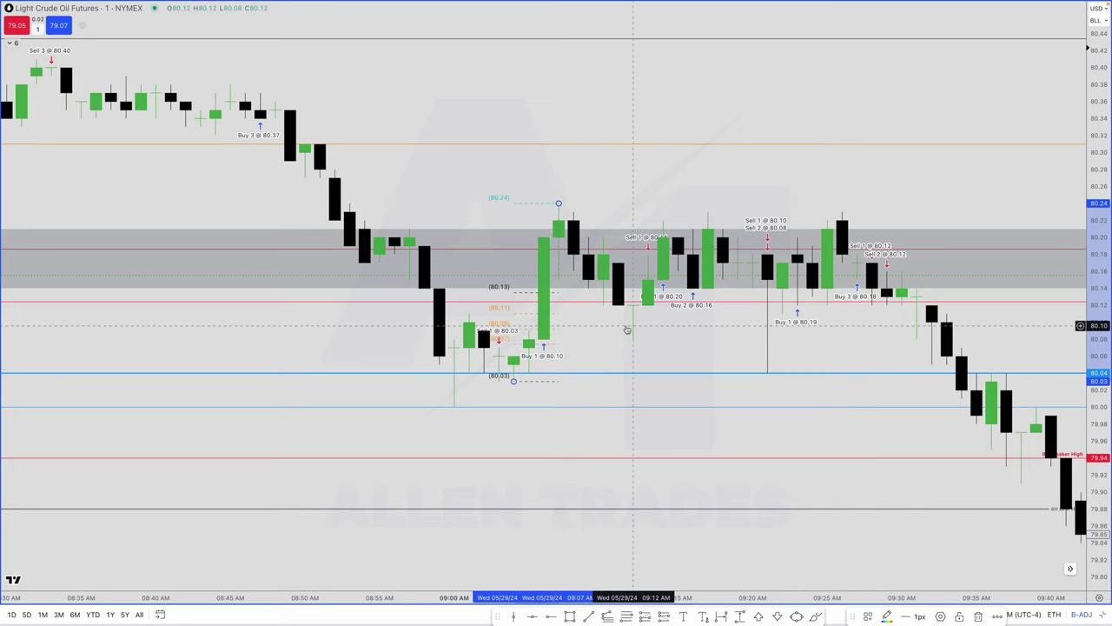
Step: Re-anchor the Fib between the 80.08 low at 9:12 AM and the 80.23 high at 9:17 AM, check the nearby buys, then delete it
left_click_drag(677, 233, 681, 229)
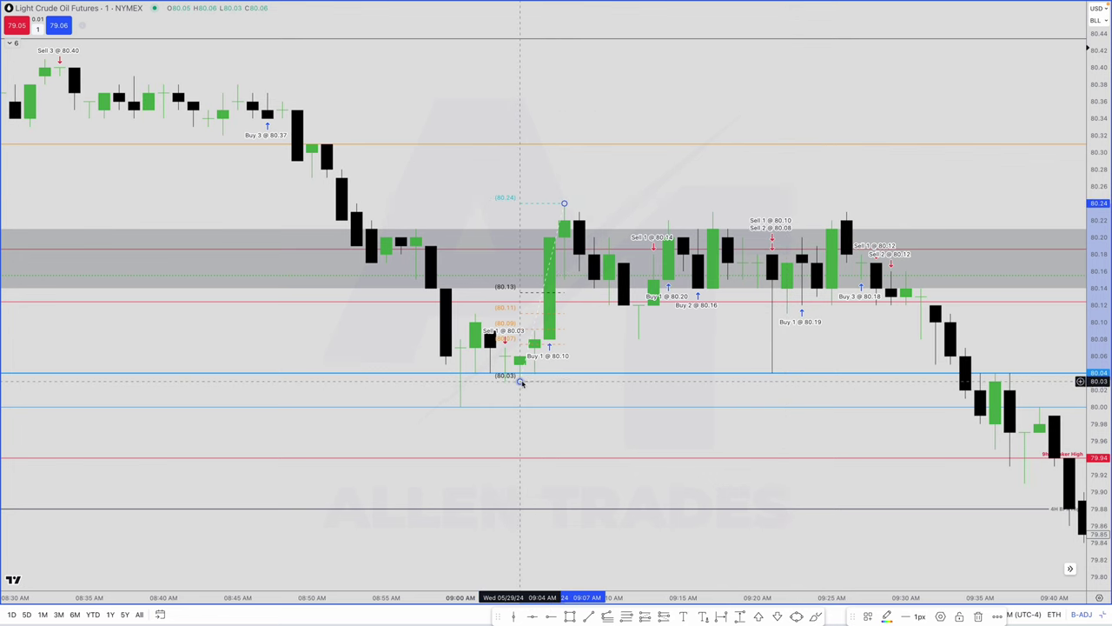
left_click_drag(522, 381, 639, 339)
left_click_drag(565, 203, 713, 212)
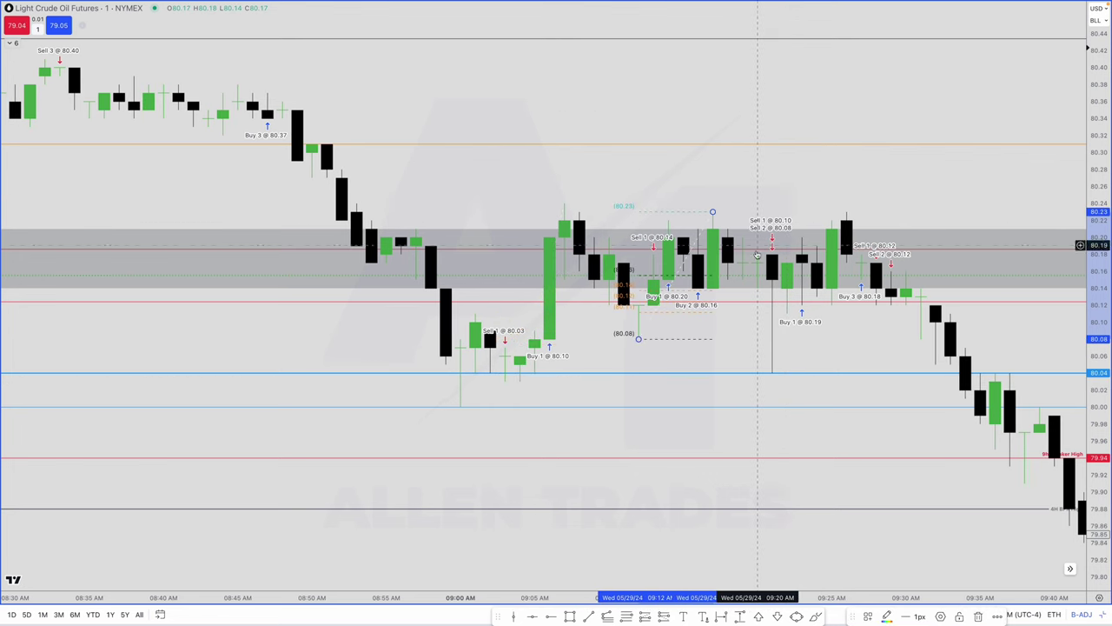
scroll(825, 380, "up", 2)
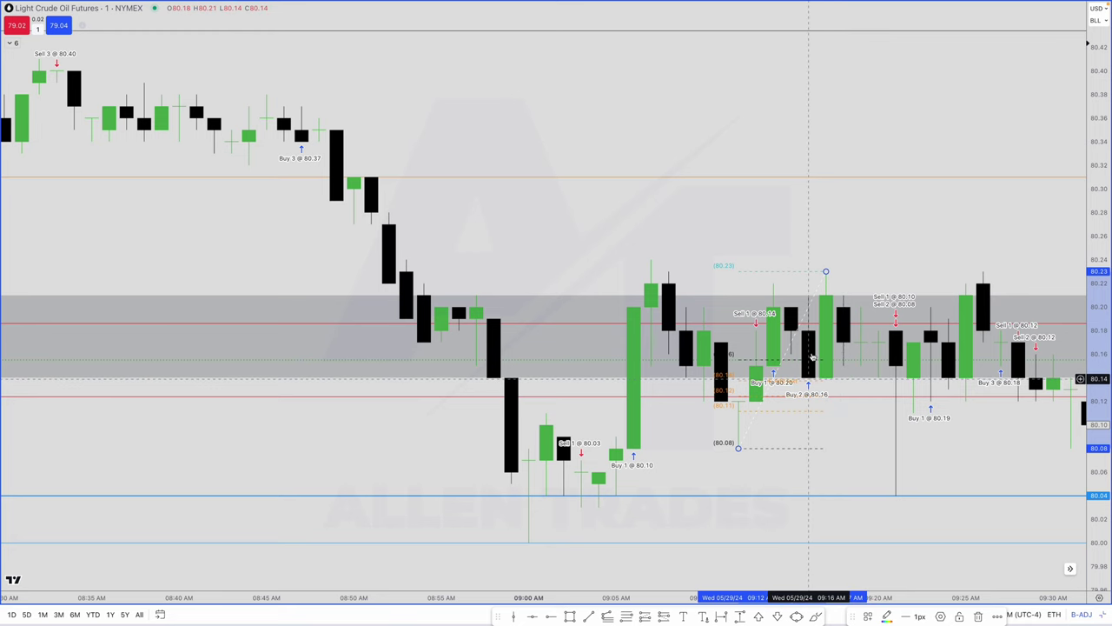
scroll(830, 291, "down", 1)
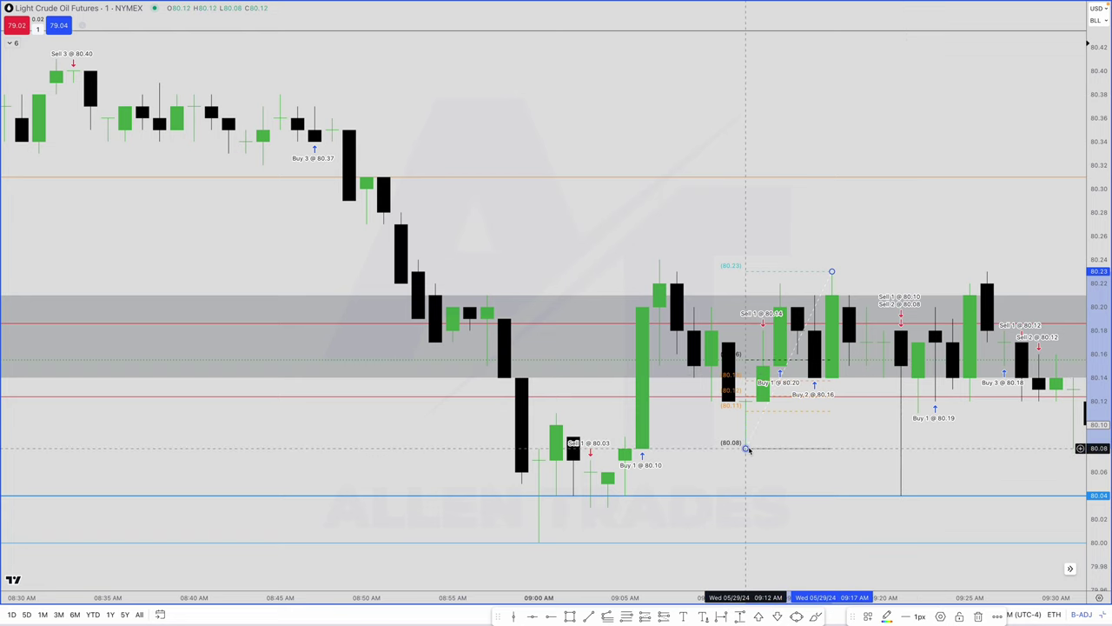
key("Delete")
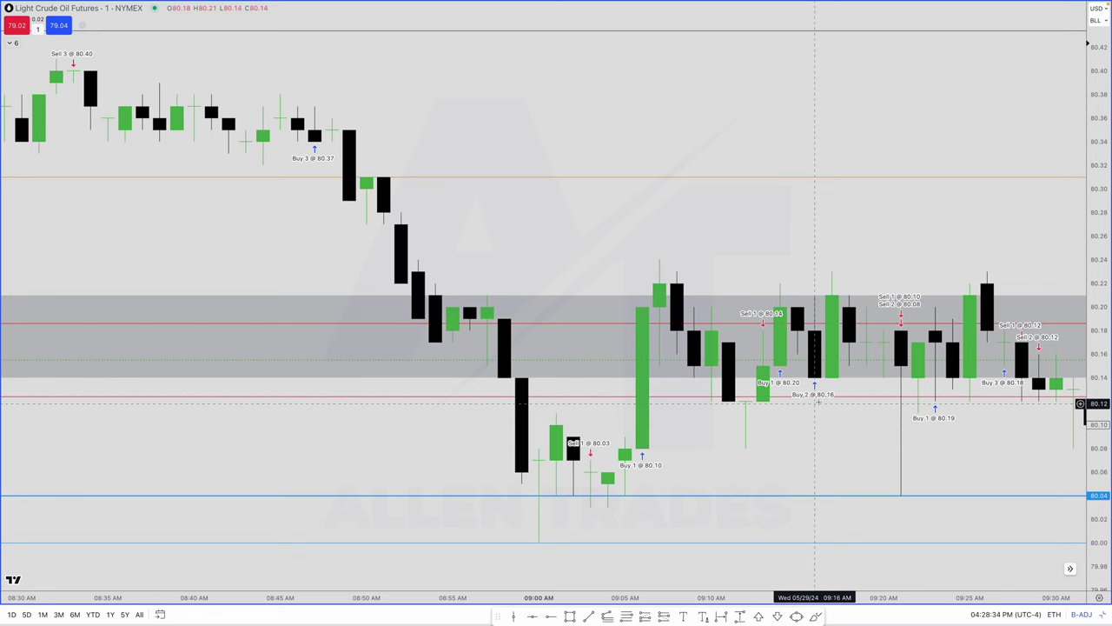
Step: Review the morning executions against the wider price move, then delete the grey 80.21–80.14 zone
scroll(608, 391, "down", 2)
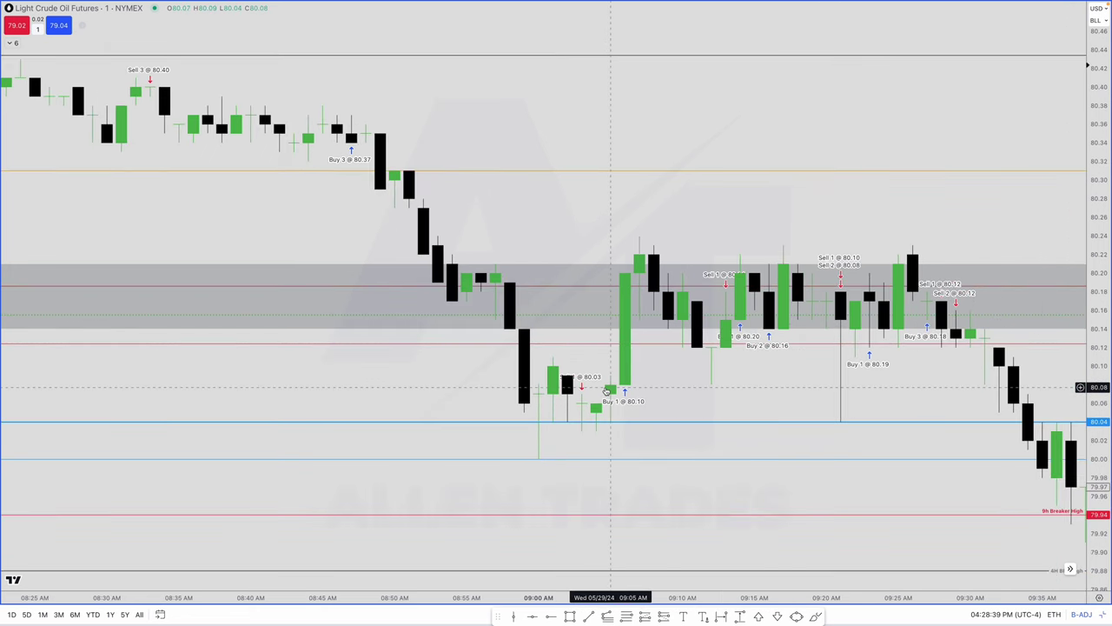
scroll(608, 389, "down", 3)
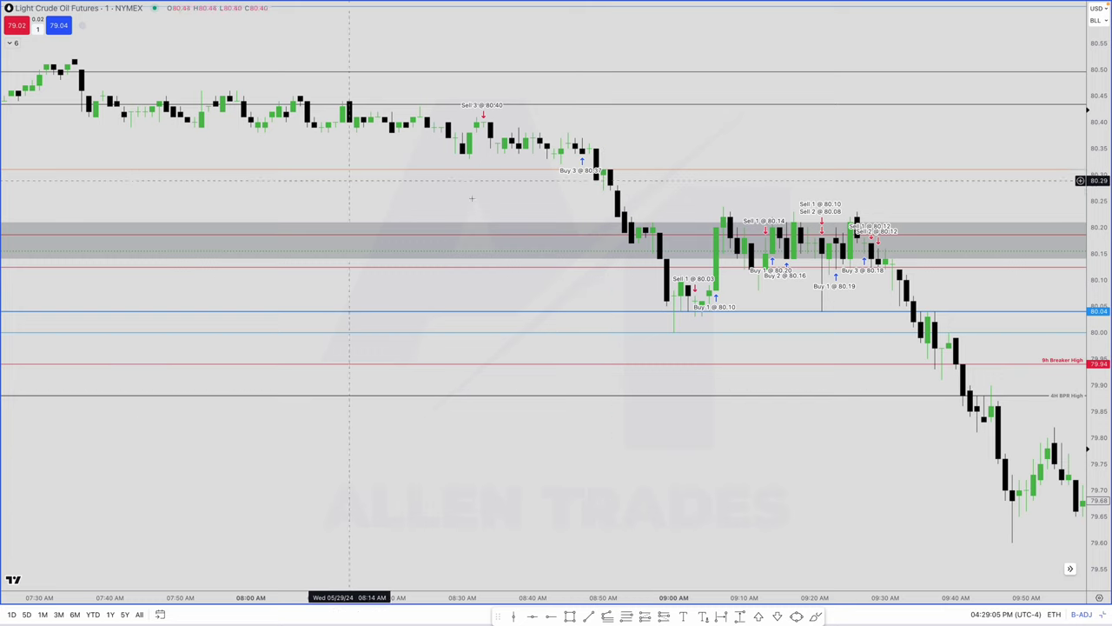
scroll(512, 154, "down", 5)
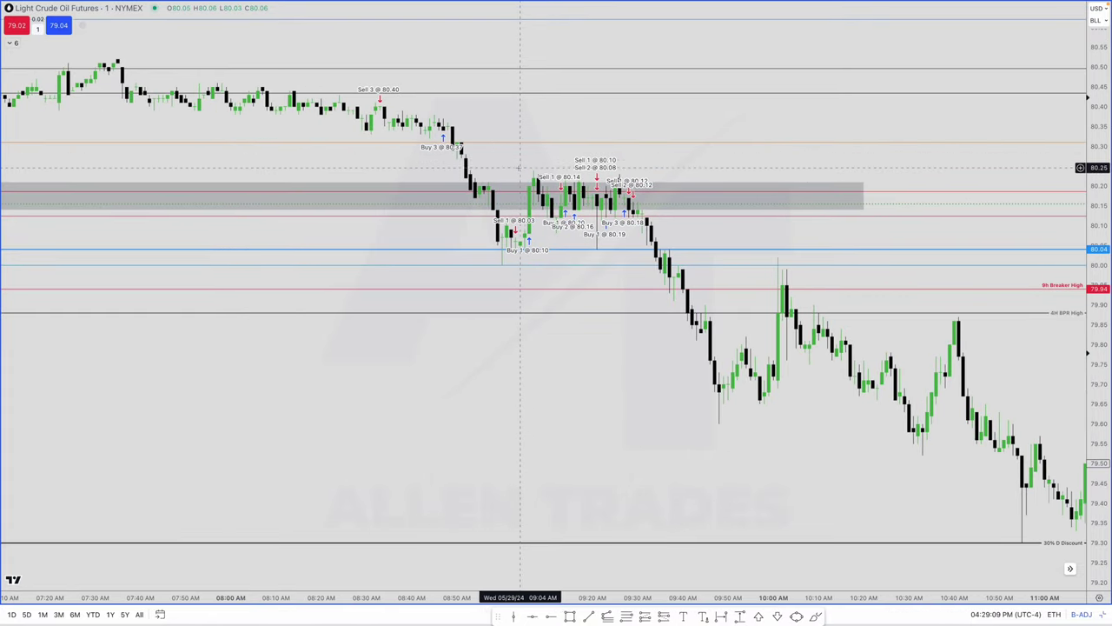
scroll(515, 156, "down", 4)
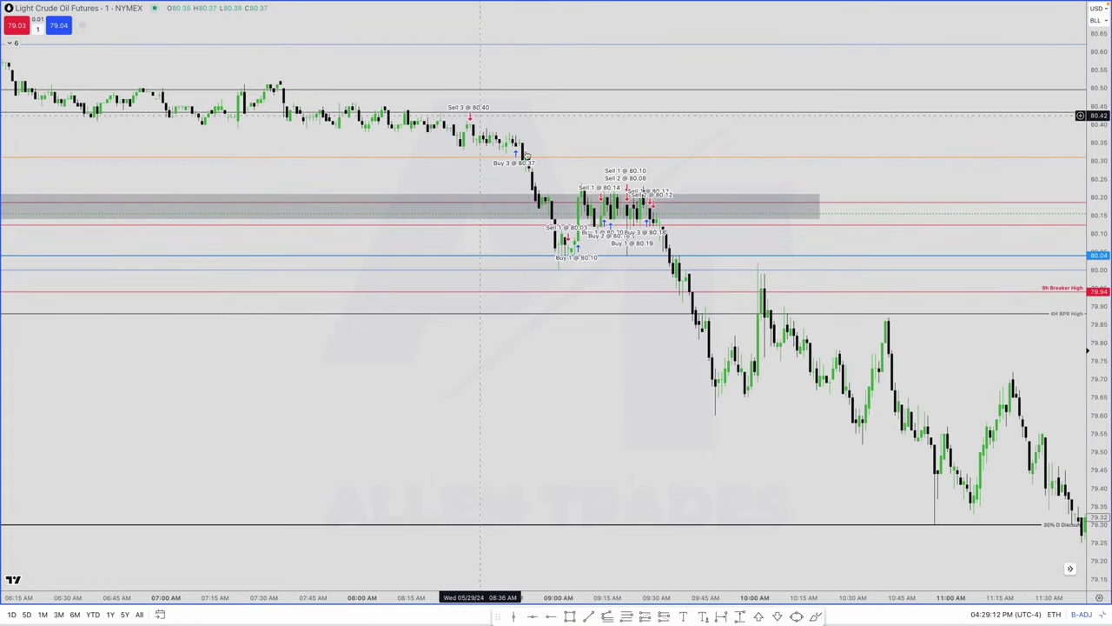
scroll(557, 194, "up", 1)
scroll(557, 195, "up", 1)
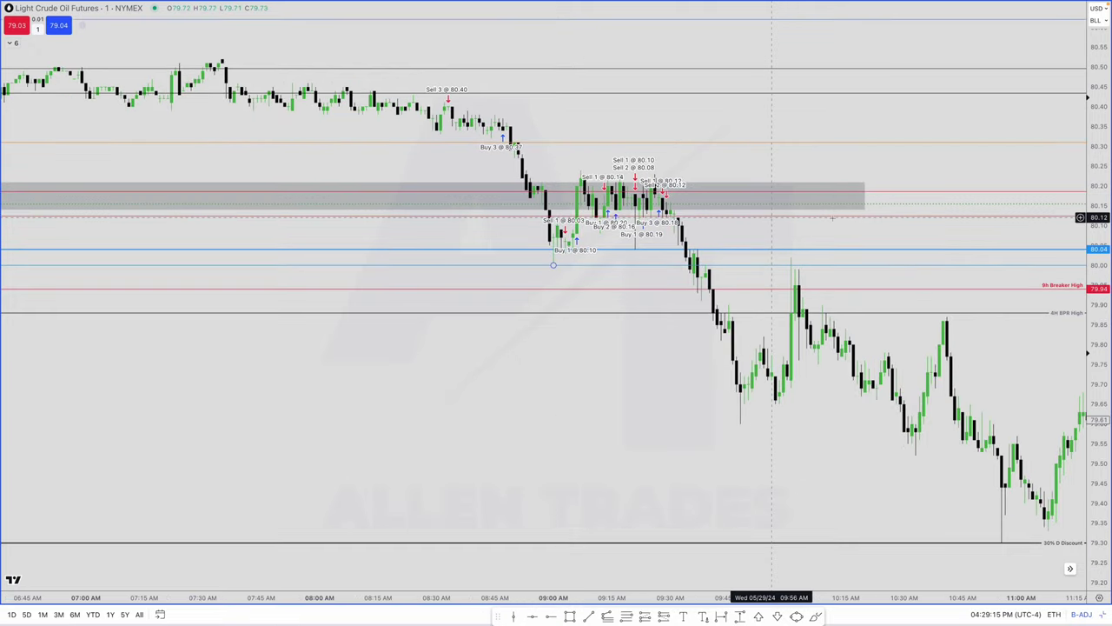
left_click(864, 208)
key("Delete")
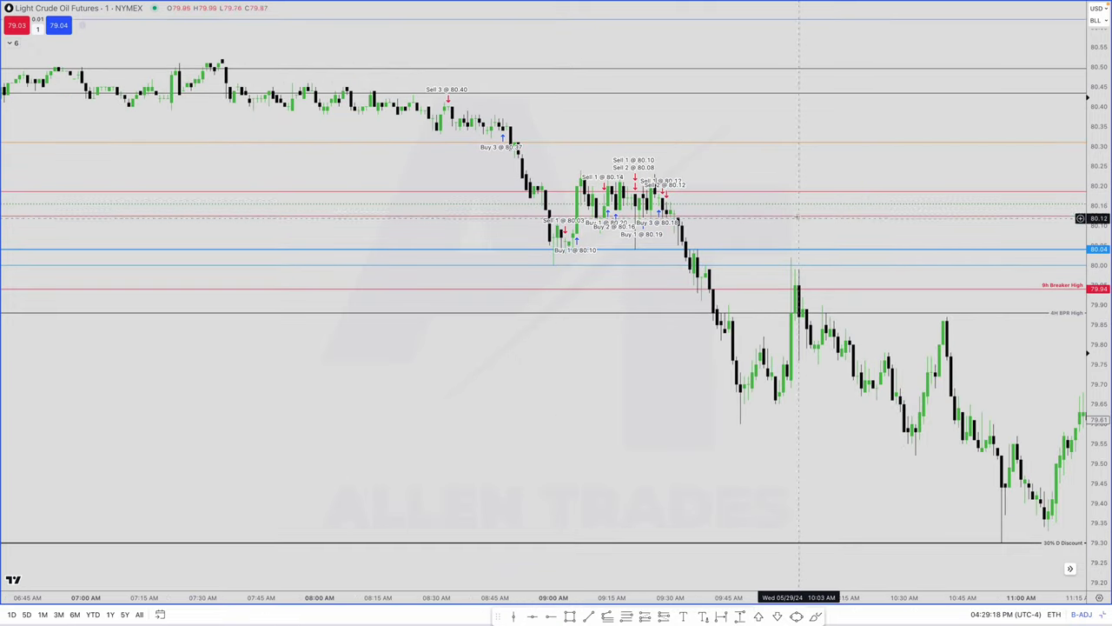
Step: Turn off the display of trade executions in the chart's trading settings
right_click(594, 372)
left_click(626, 610)
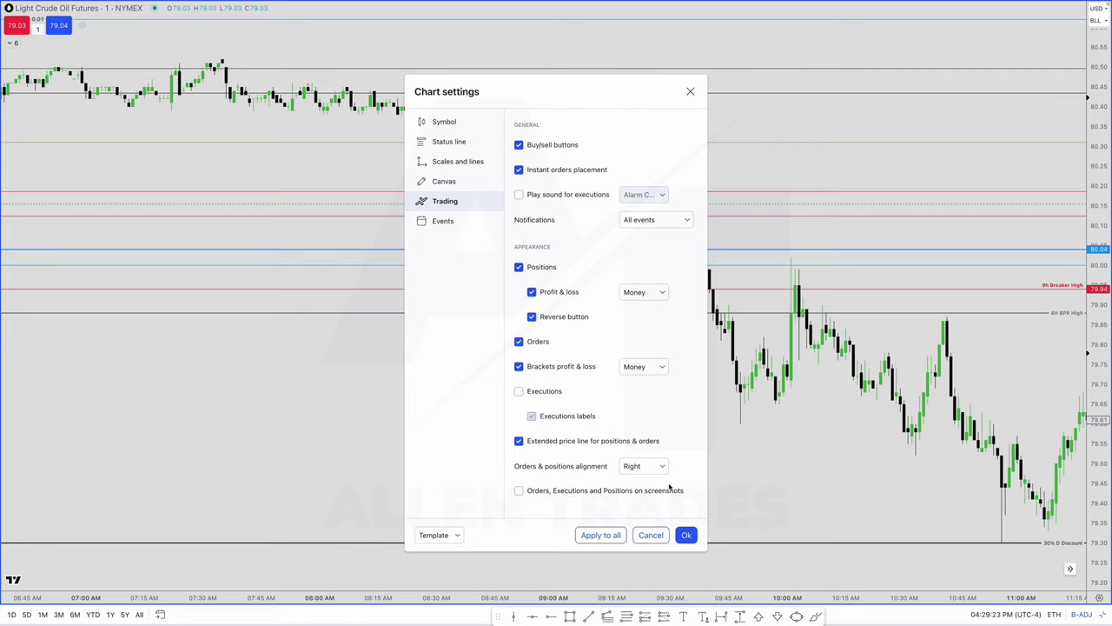
left_click(686, 535)
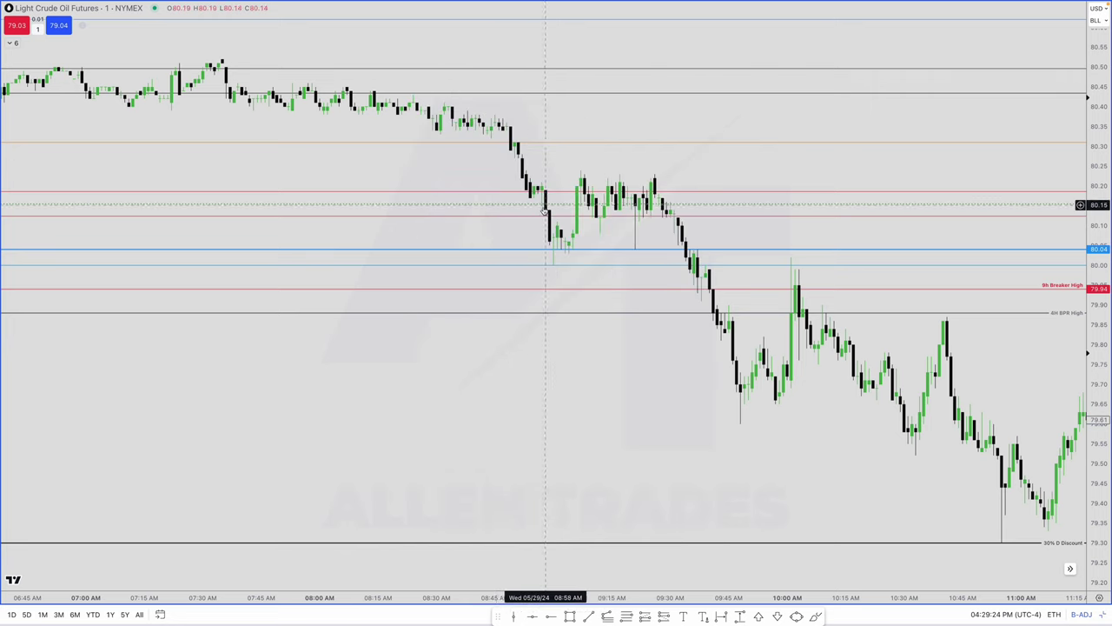
Step: Switch the chart to the 5-minute interval and return it to 1 minute
scroll(534, 206, "down", 6)
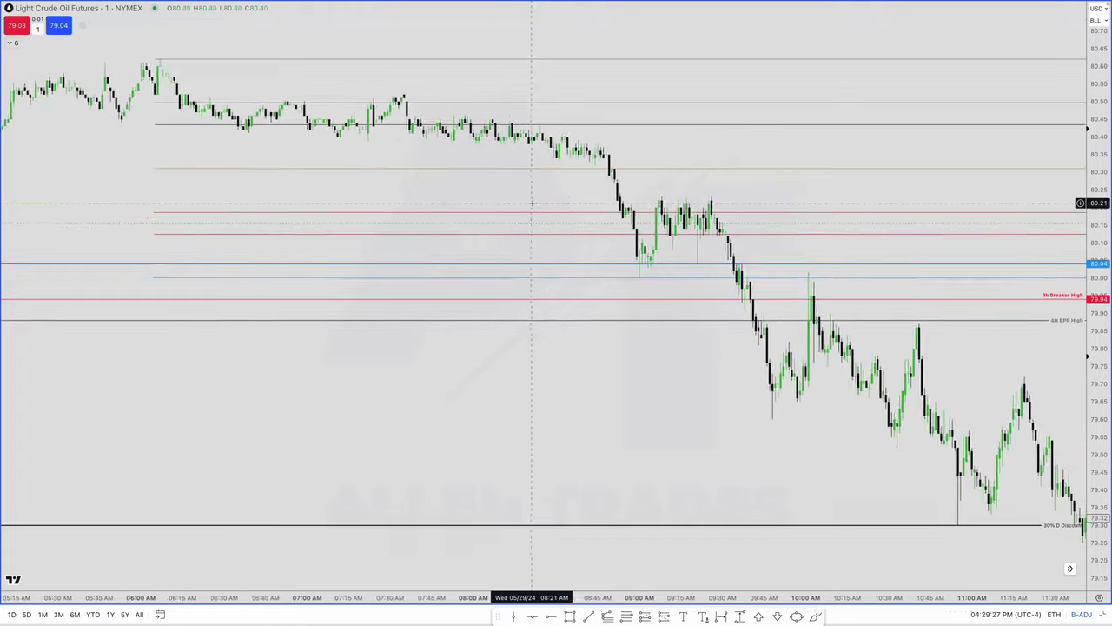
scroll(235, 291, "down", 4)
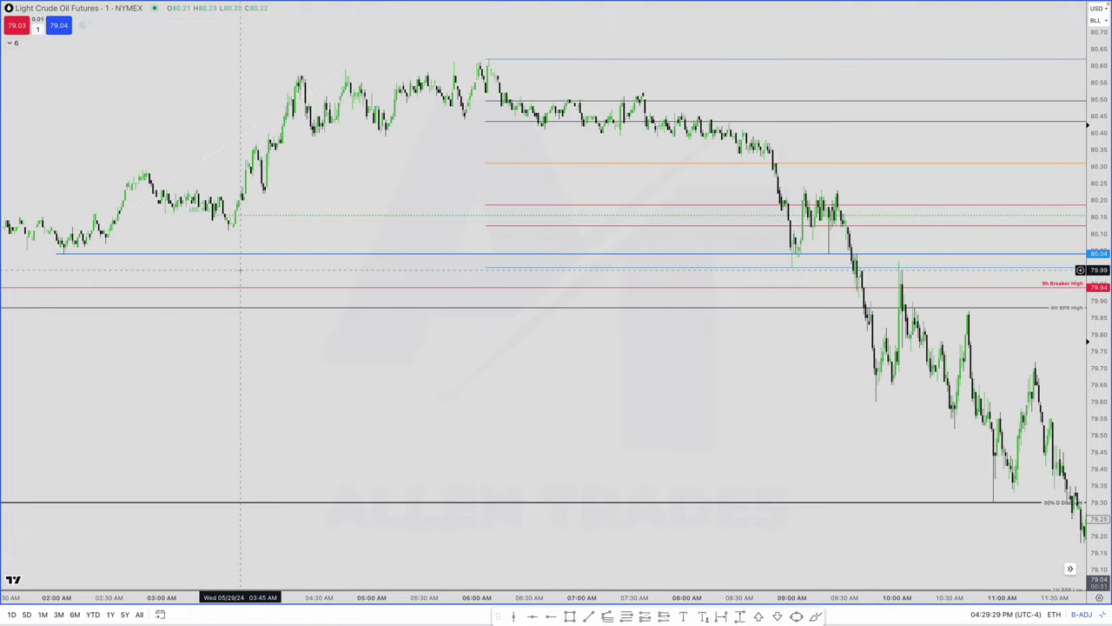
type("1")
key("Return")
type("1")
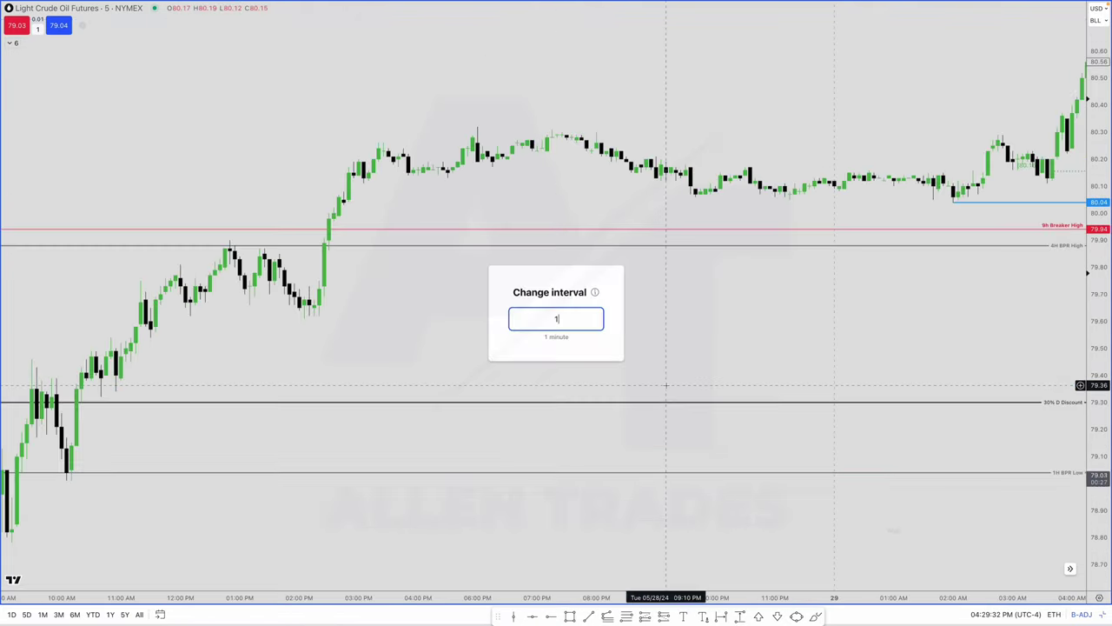
key("Return")
Step: Extend the 6:05 AM Fib's lower end to the 79.60 low and remove the 80.04, 9h Breaker High and 4H BPR High lines
scroll(666, 385, "down", 8)
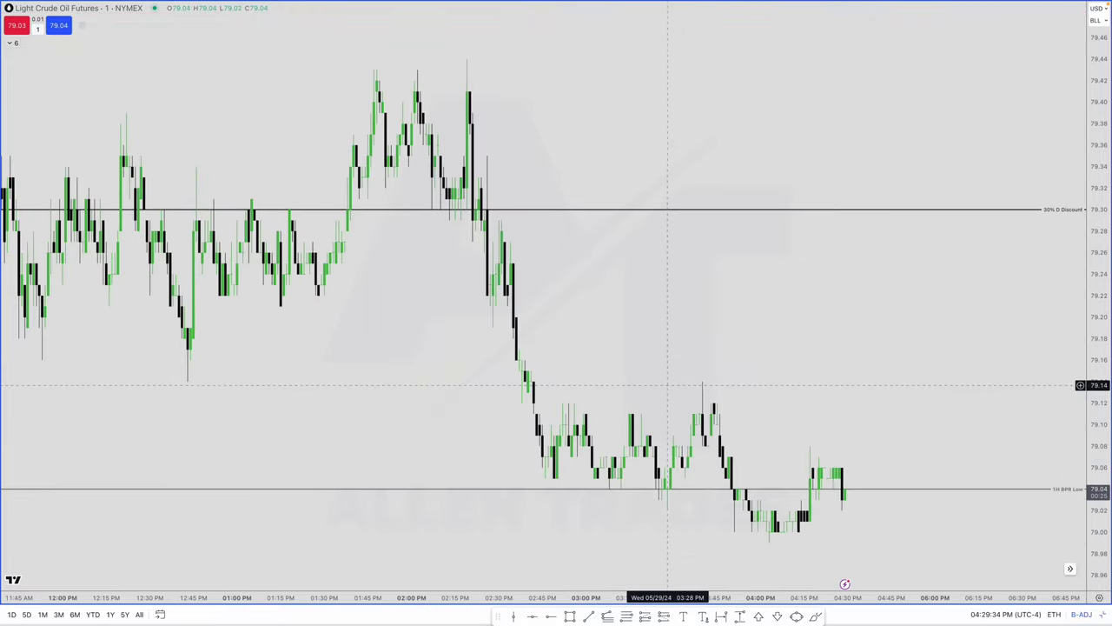
scroll(721, 257, "up", 3)
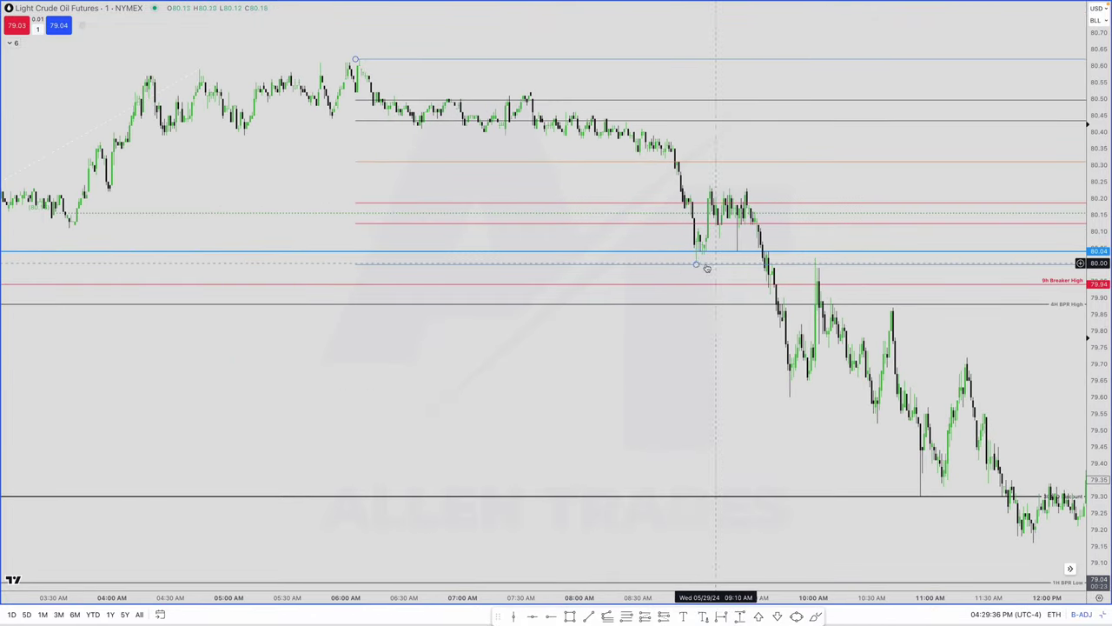
mouse_move(697, 264)
left_mouse_down()
mouse_move(795, 385)
mouse_move(790, 399)
left_mouse_up()
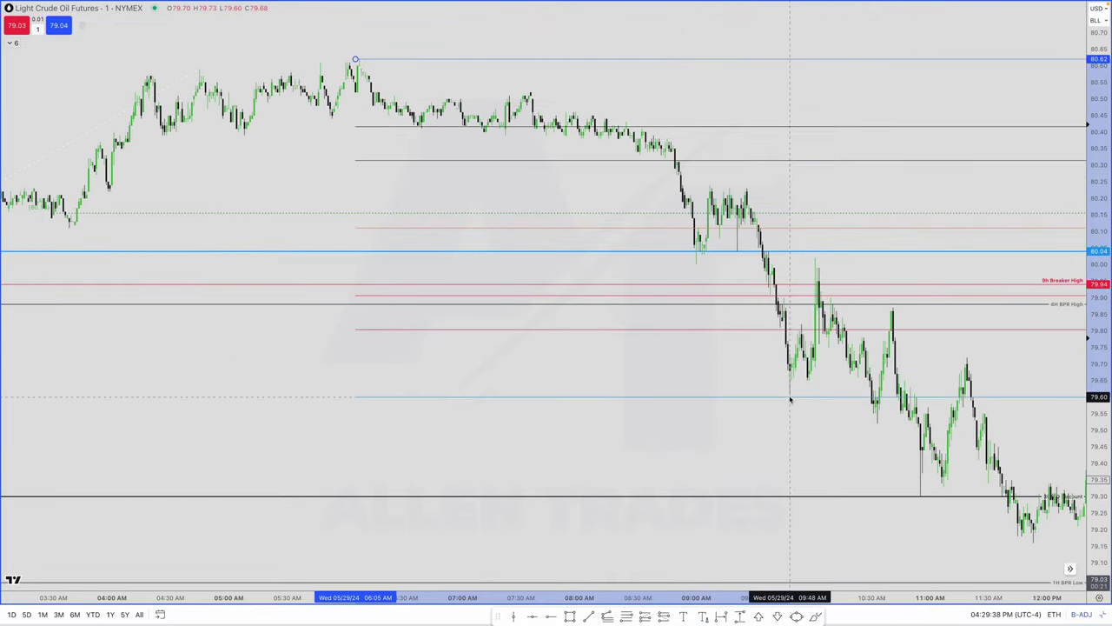
scroll(790, 399, "up", 3)
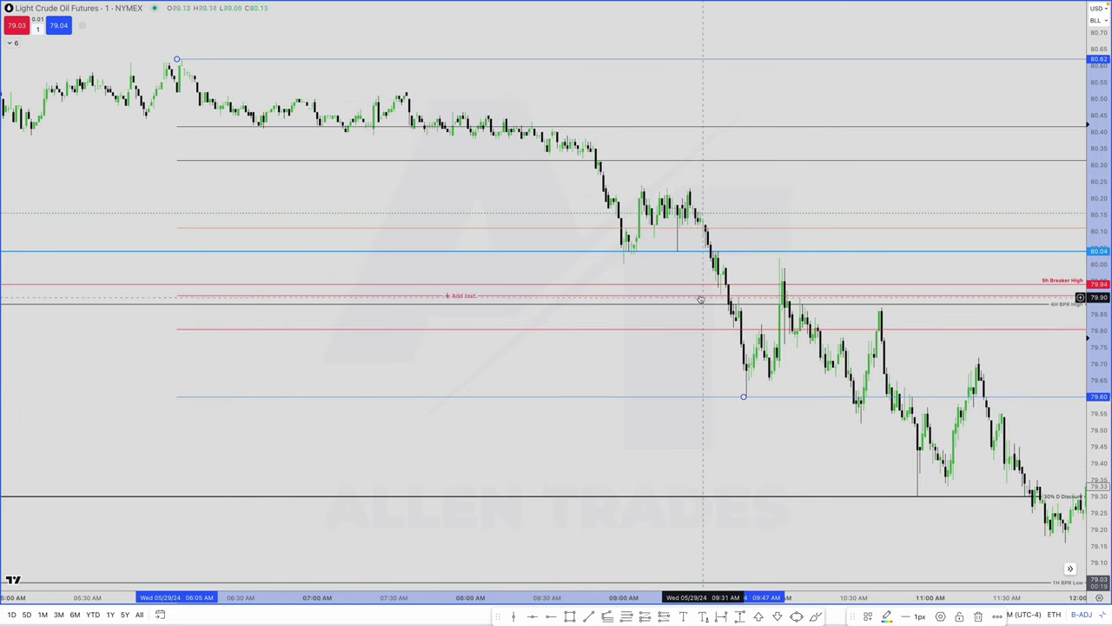
right_click(594, 367)
left_click(634, 516)
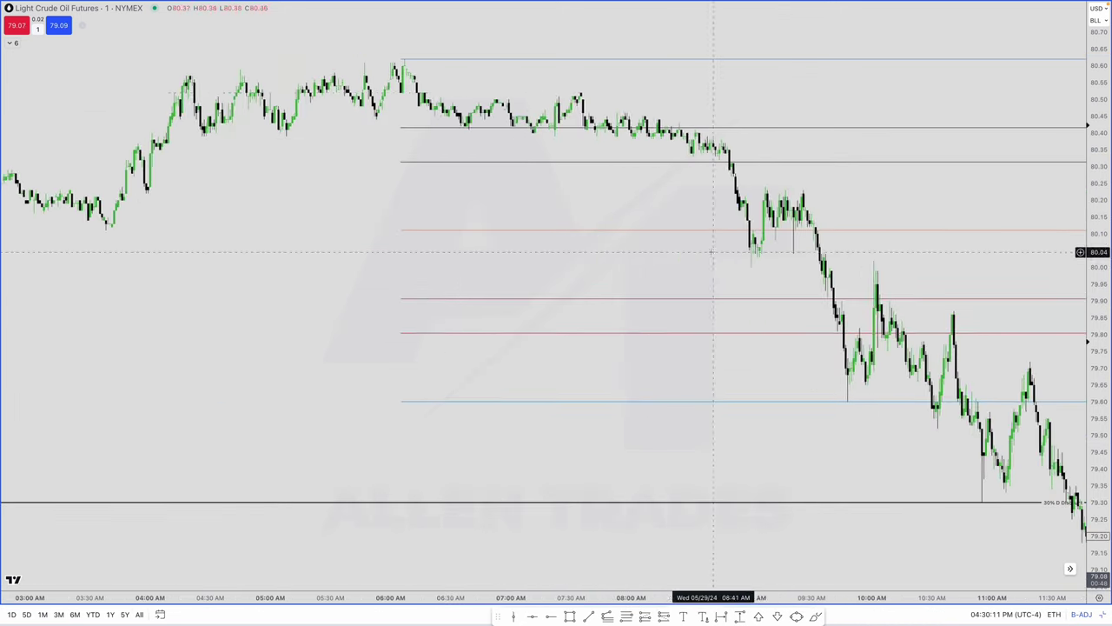
Step: Move the Fib's lower end to the 79.52 low, and on to the 79.30 low at 10:55 AM
scroll(843, 365, "up", 3)
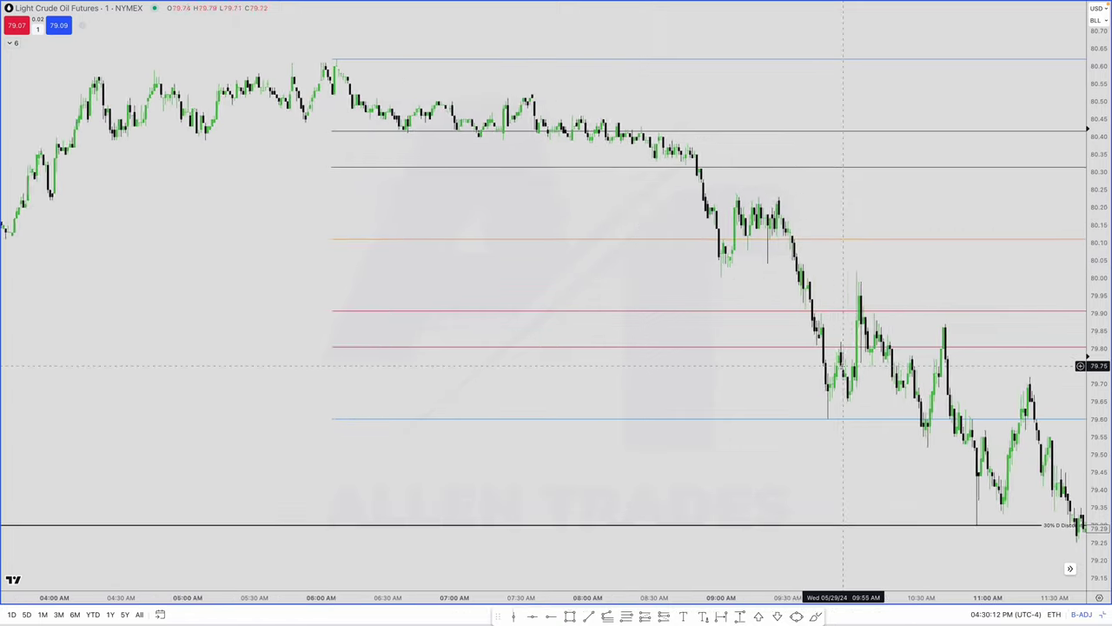
scroll(843, 365, "up", 2)
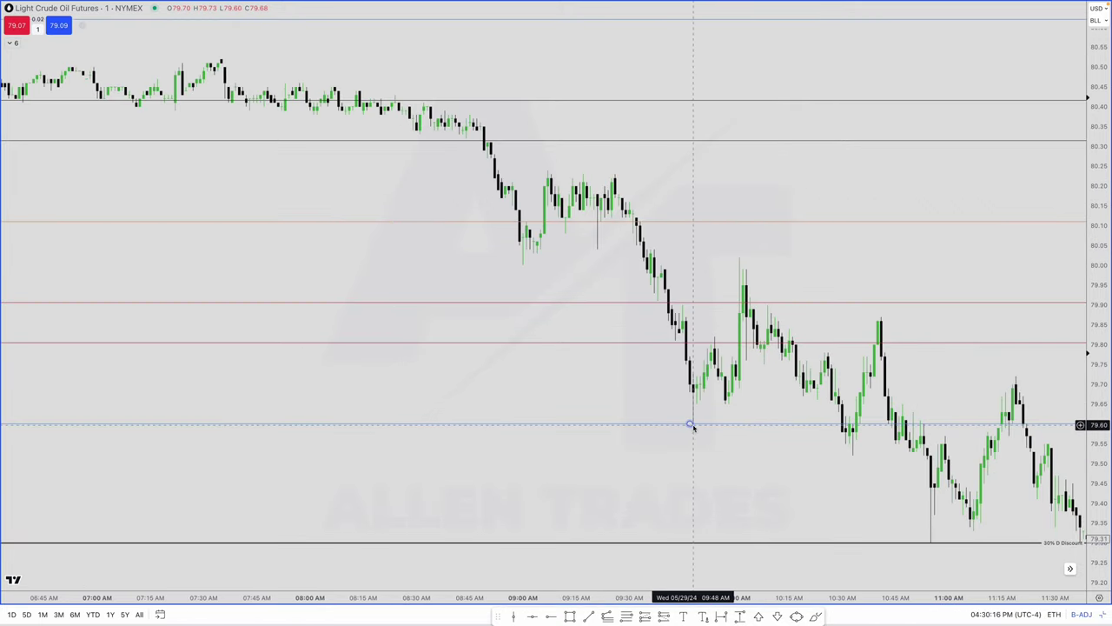
mouse_move(692, 425)
left_mouse_down()
mouse_move(700, 411)
mouse_move(846, 474)
mouse_move(851, 455)
left_mouse_up()
scroll(860, 416, "right", 2)
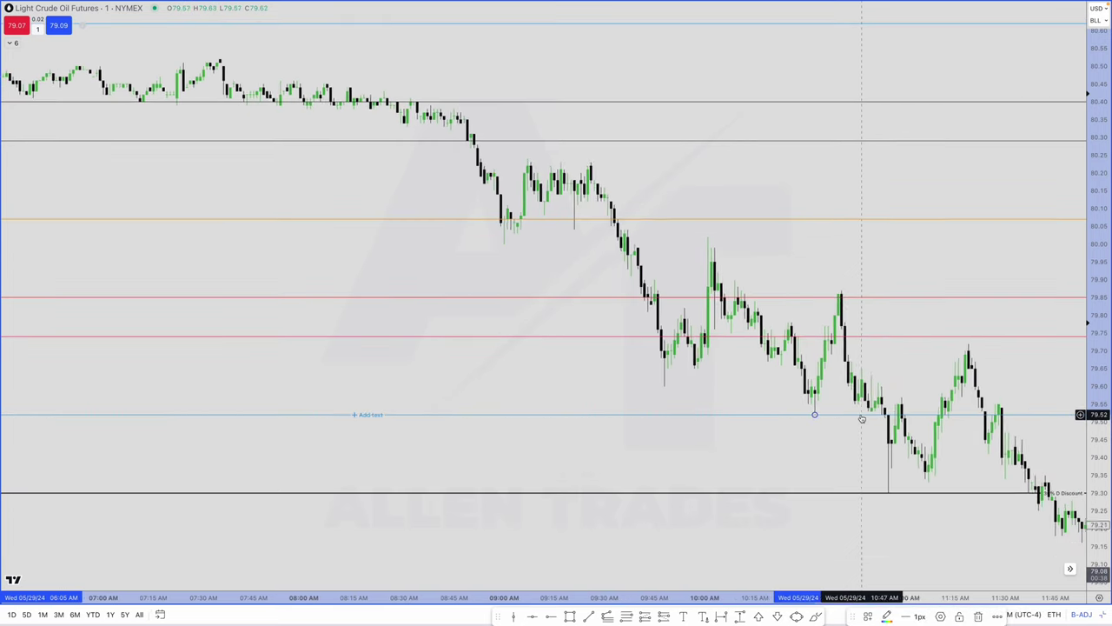
scroll(861, 418, "right", 2)
left_click_drag(743, 414, 824, 486)
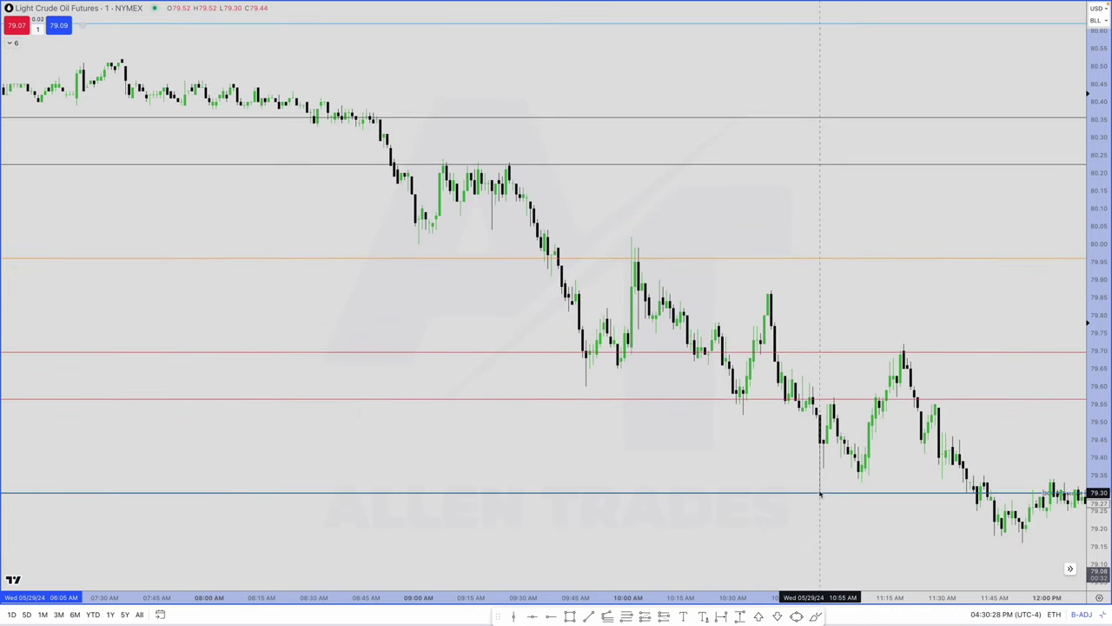
left_click(819, 492)
Step: Draw a rectangle zone between 79.60 and 79.52 spanning 10:33 to 11:39 AM across the Fib's lowest red level
scroll(819, 492, "up", 3)
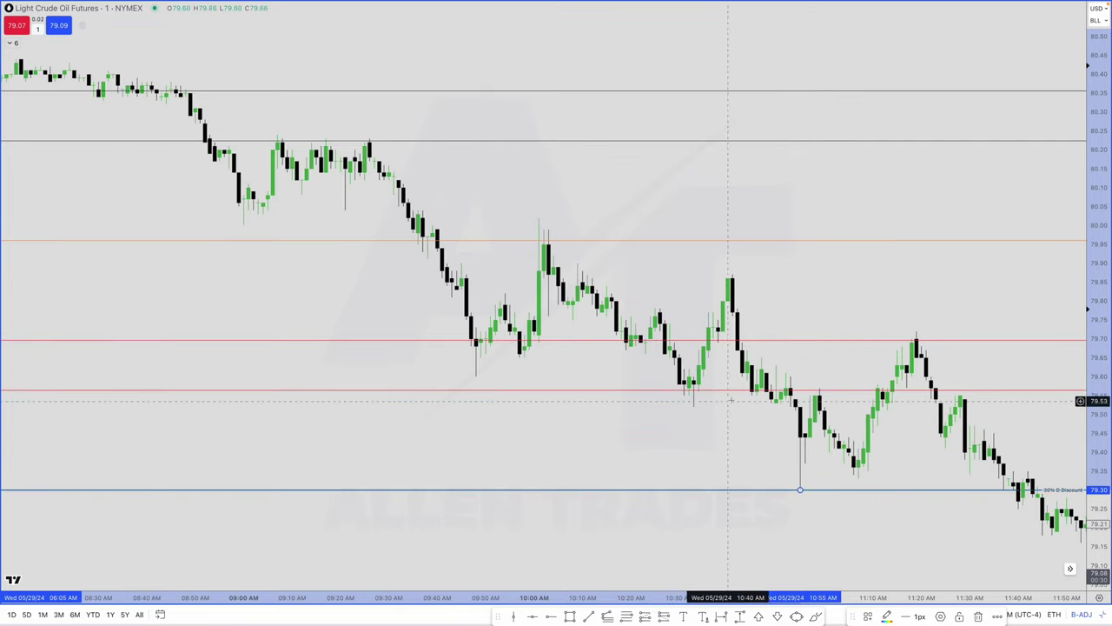
left_click_drag(719, 328, 723, 327)
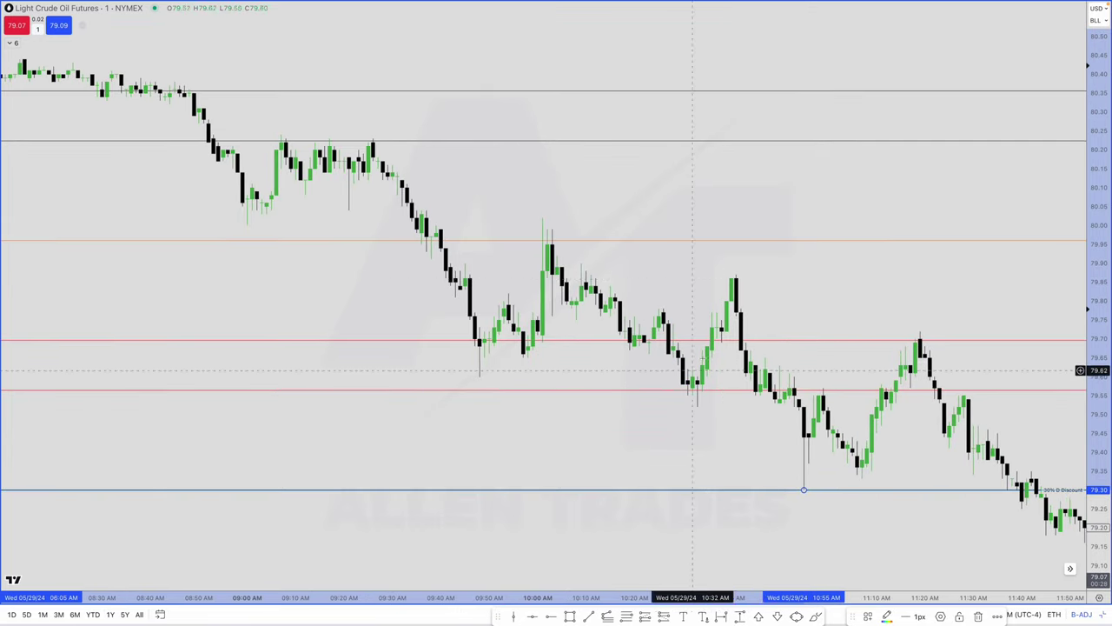
left_click(570, 616)
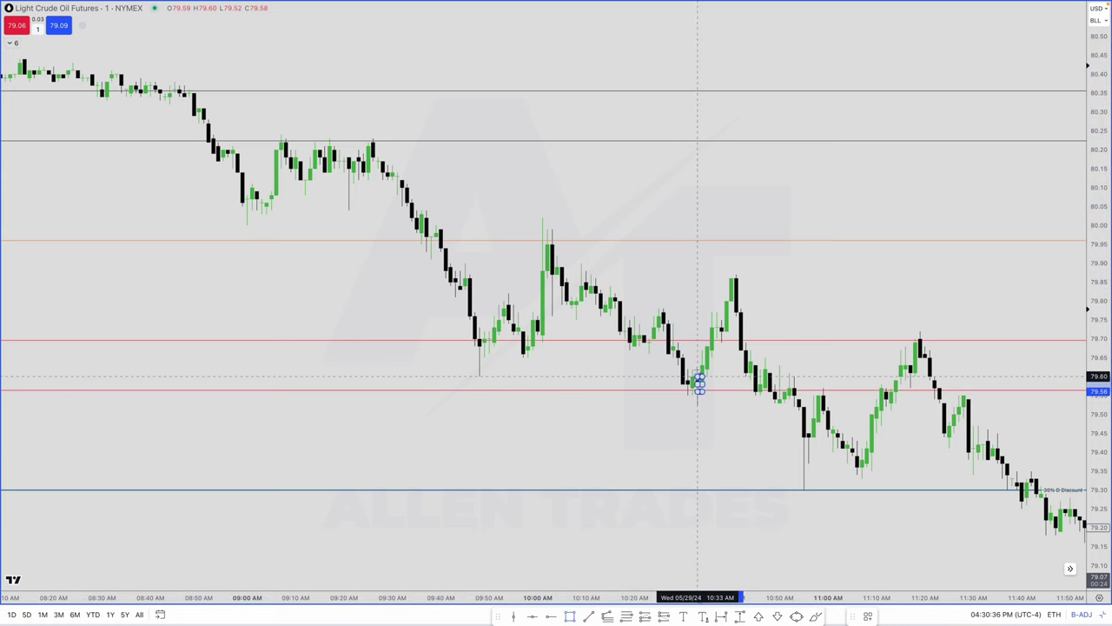
left_click(699, 383)
left_click(1016, 417)
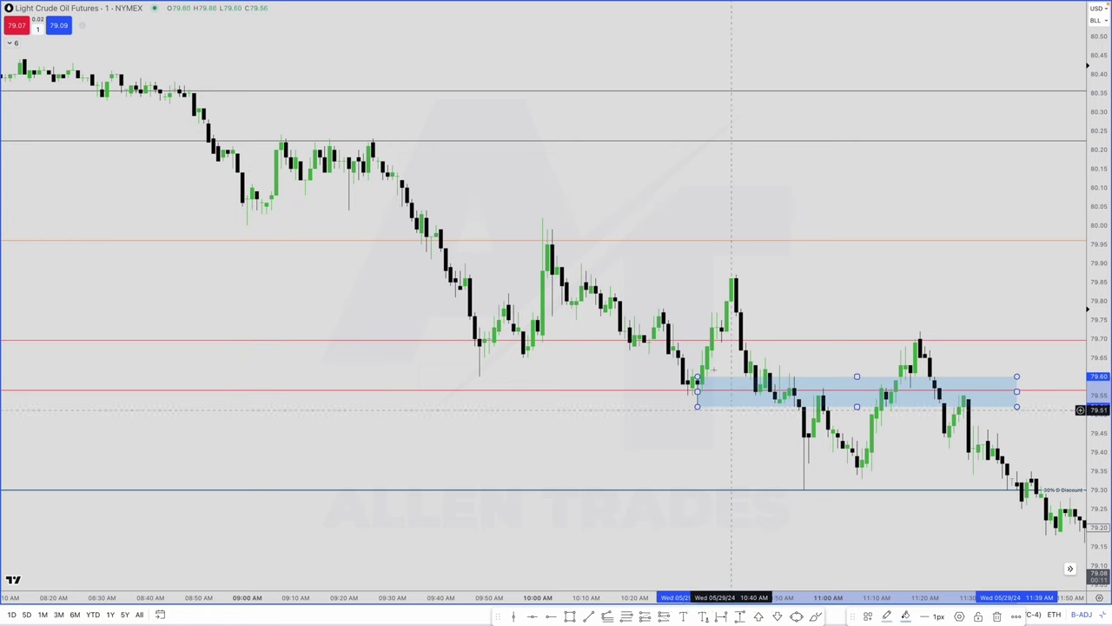
scroll(720, 352, "up", 3)
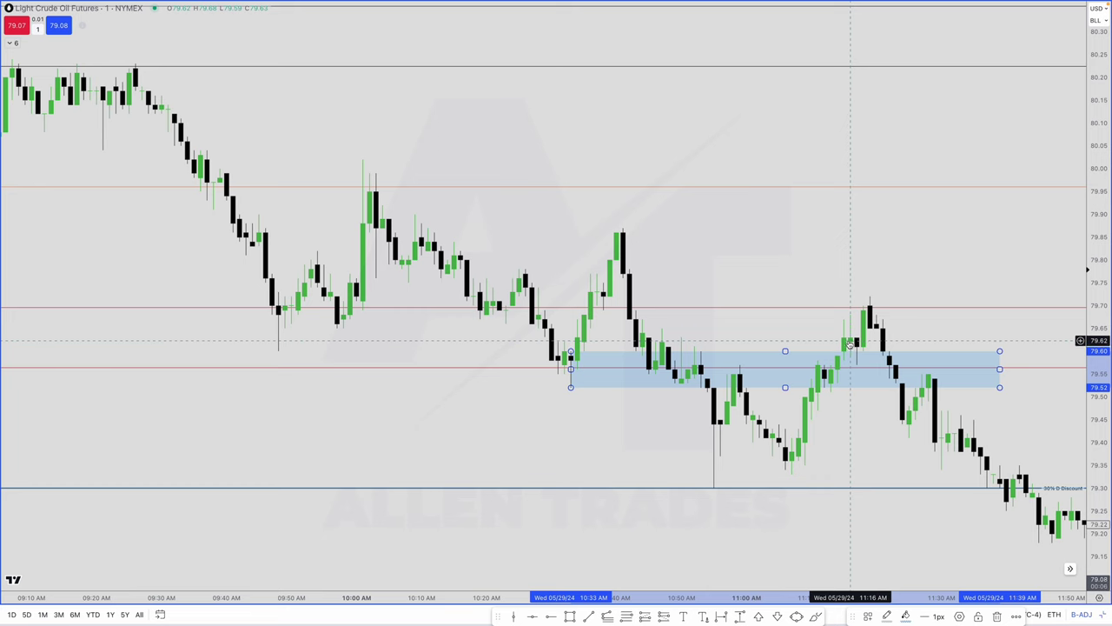
scroll(850, 345, "up", 4)
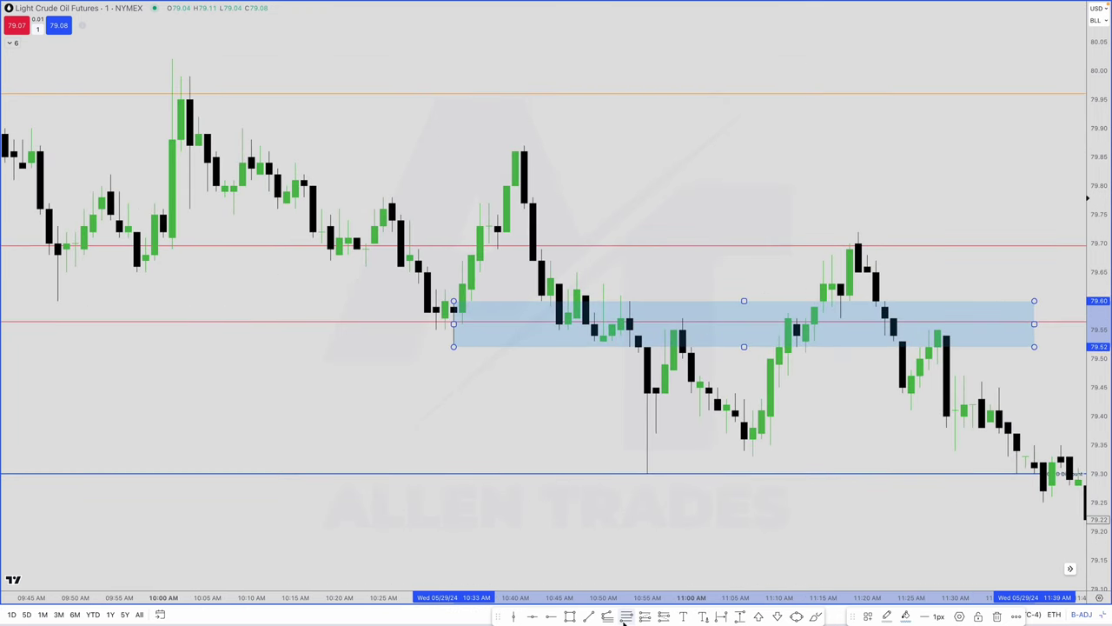
Step: Draw a small Fib from 79.51 to the 79.68 high at 11:16 AM and a rectangle from 79.57 to 79.63 starting at 11:17 AM
left_click(624, 619)
left_click(805, 352)
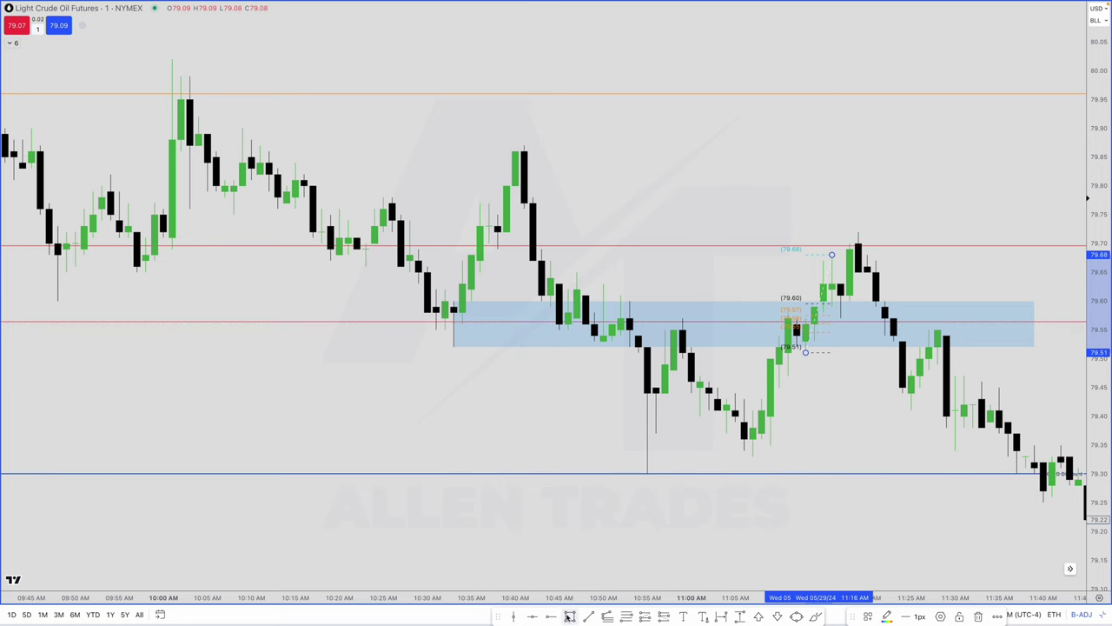
left_click_drag(841, 318, 955, 283)
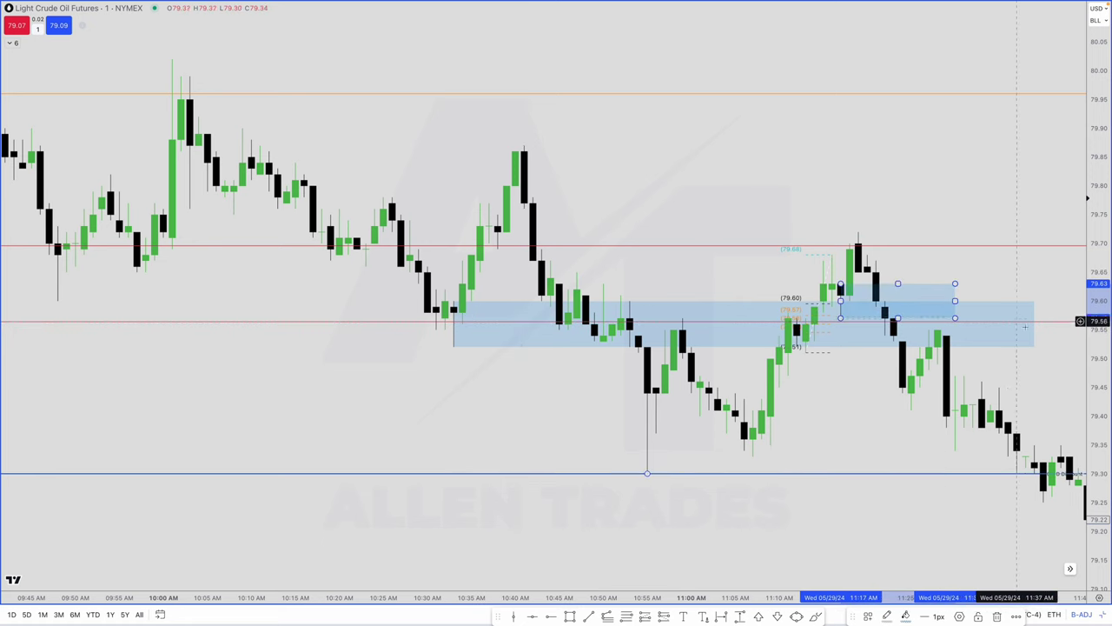
Step: Place the small Fib across the swing between the 79.72 high and the 79.57 low at 11:17 AM
left_click(858, 233)
left_click(841, 318)
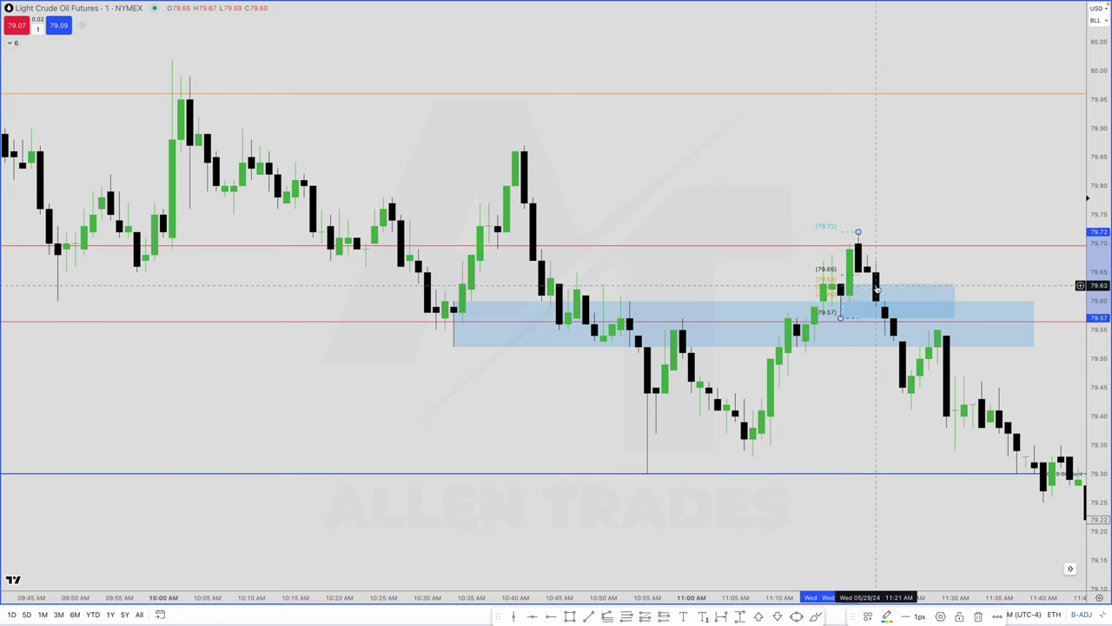
scroll(885, 291, "left", 5)
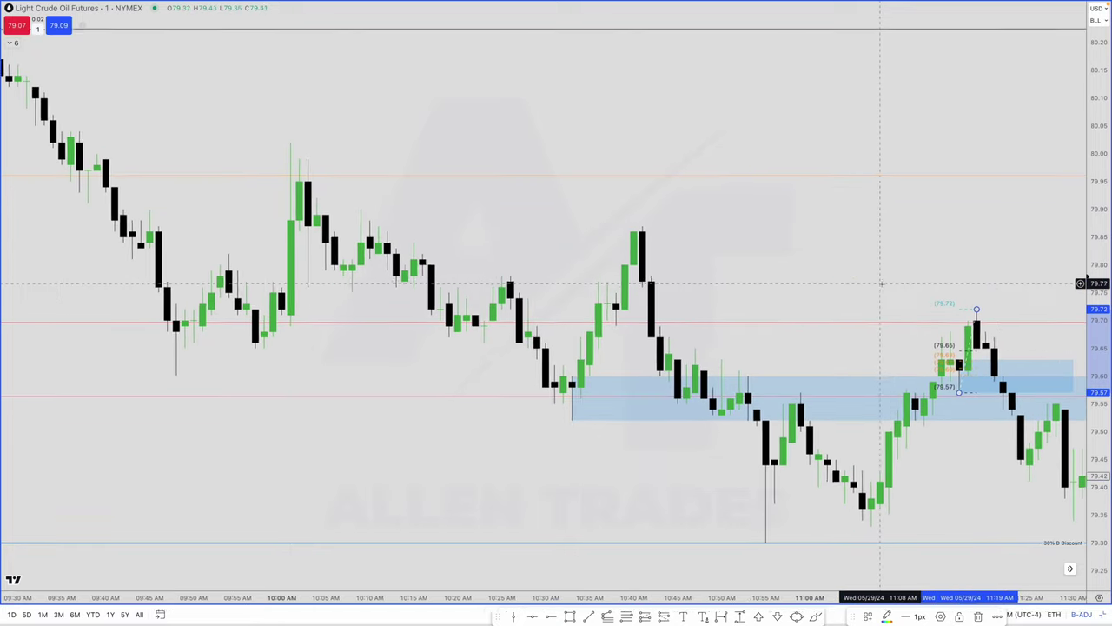
scroll(938, 352, "right", 2)
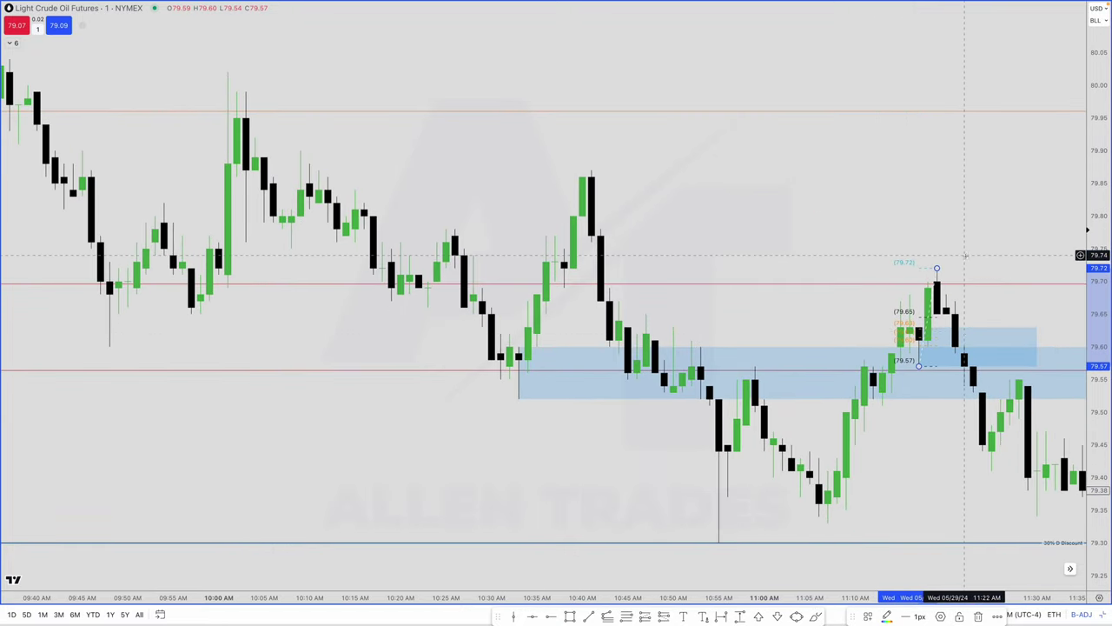
scroll(983, 417, "left", 1)
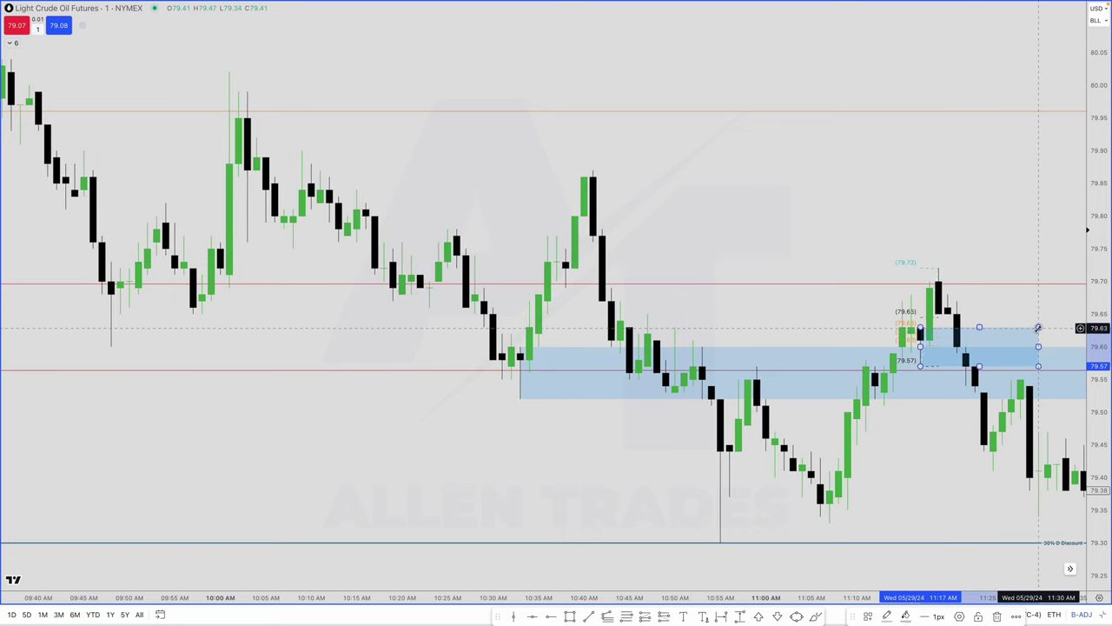
Step: Delete the small rectangle and the small Fib at the 11:17 AM candle
key("Escape")
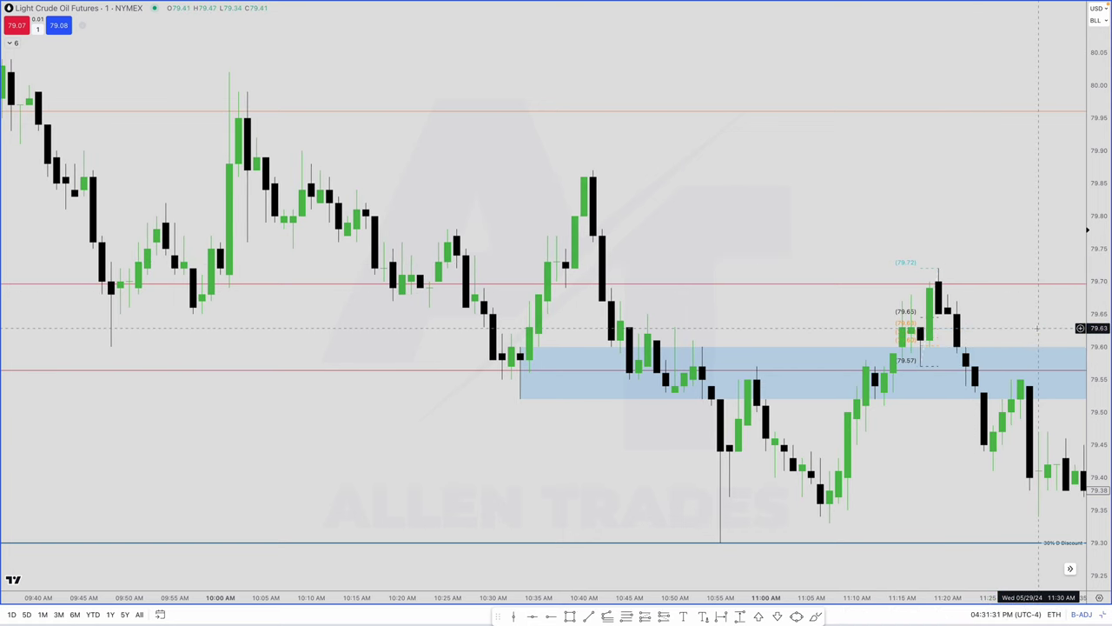
left_click(921, 366)
key("Delete")
Step: Draw a Fib from 79.60 to 79.52 on the 10:33 AM candle and apply the template that shows only its midline
left_click(520, 347)
left_click(521, 400)
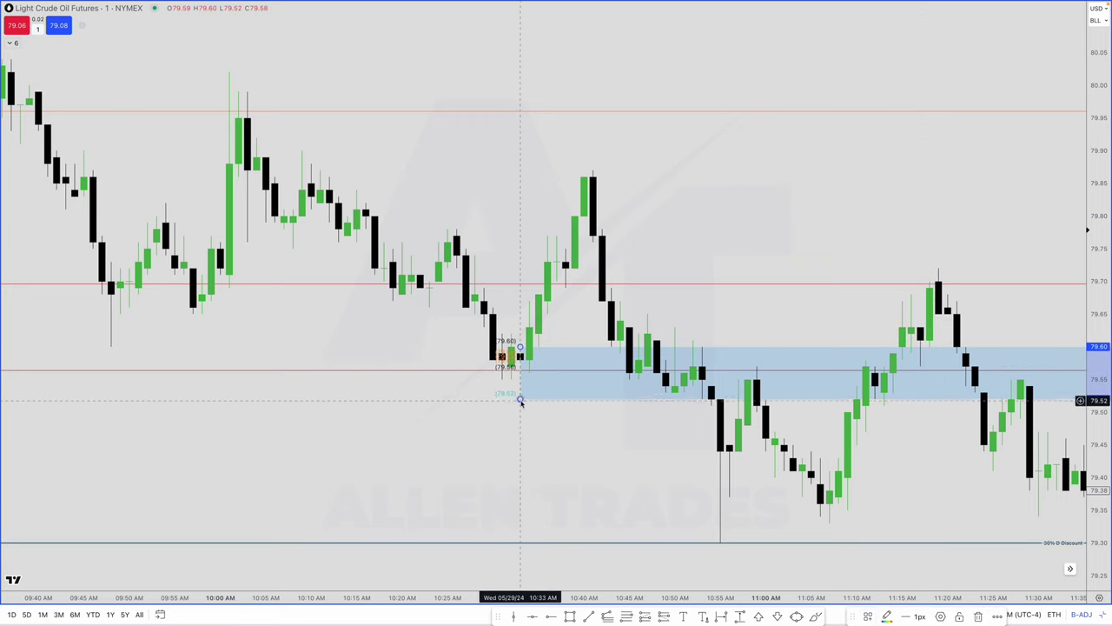
left_click(868, 616)
left_click(872, 503)
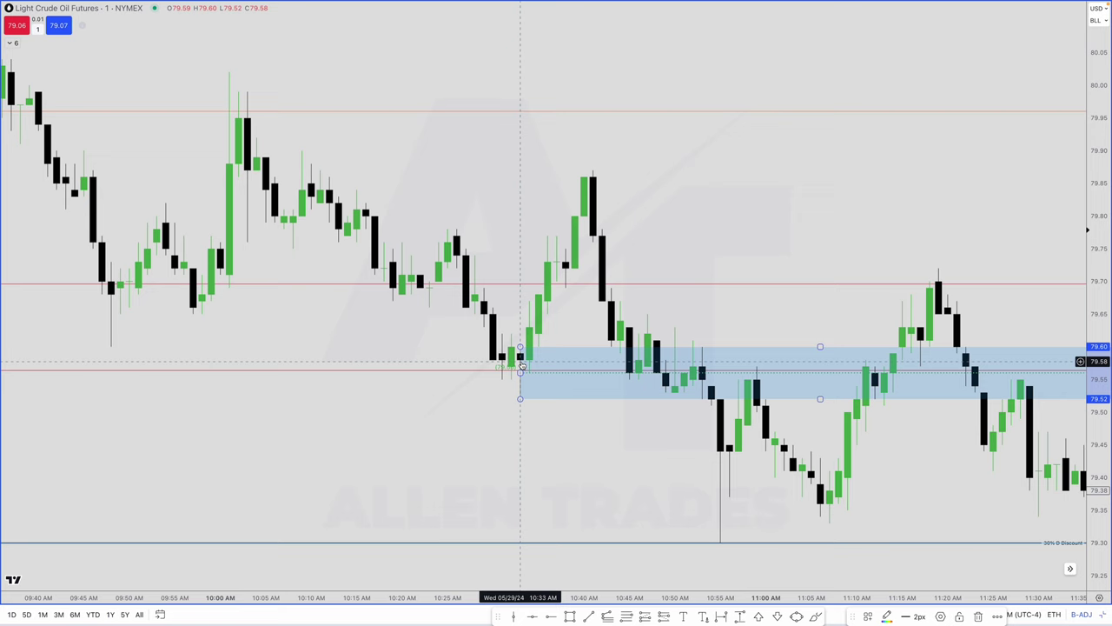
scroll(521, 365, "down", 2)
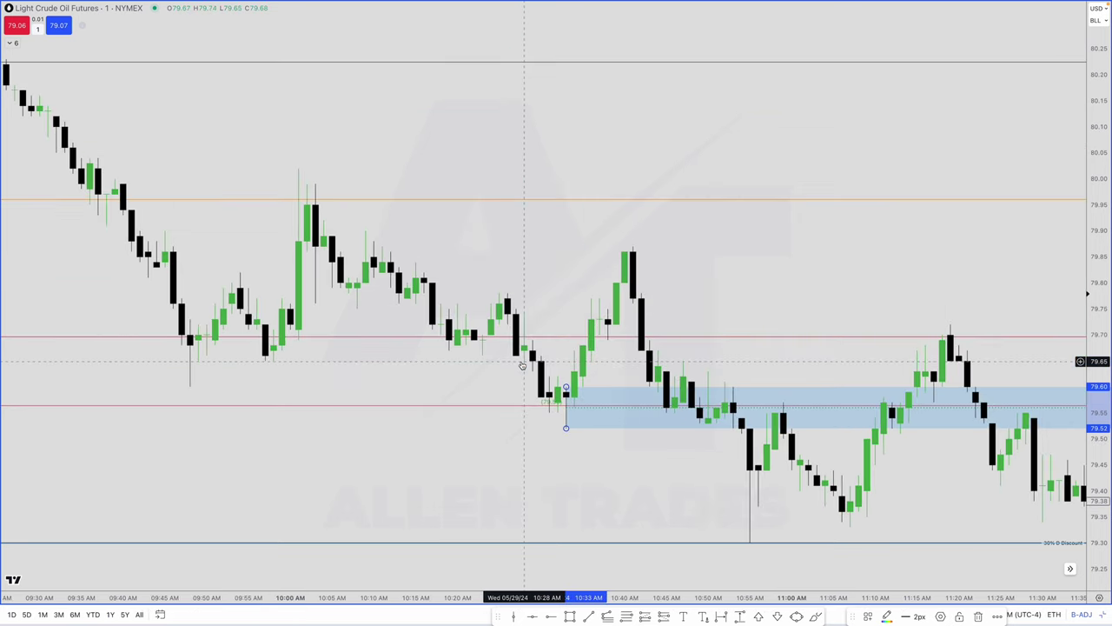
scroll(522, 364, "right", 1)
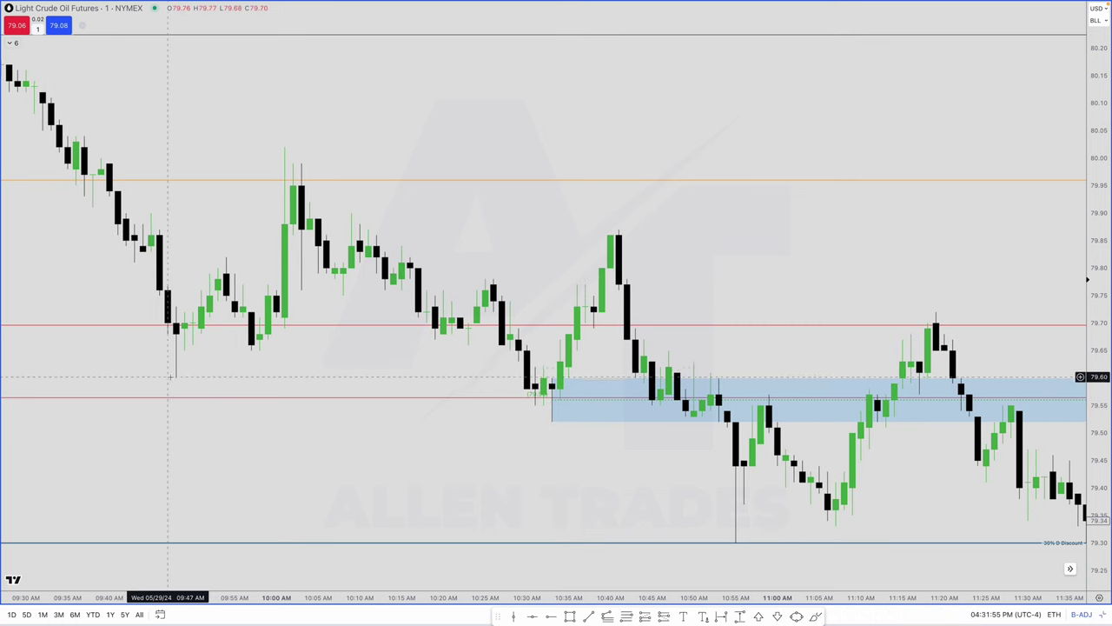
Step: Resize the rectangle zone to span 79.86 to 79.60, starting at the 9:48 AM candle
left_click_drag(551, 379, 159, 243)
scroll(182, 240, "down", 1)
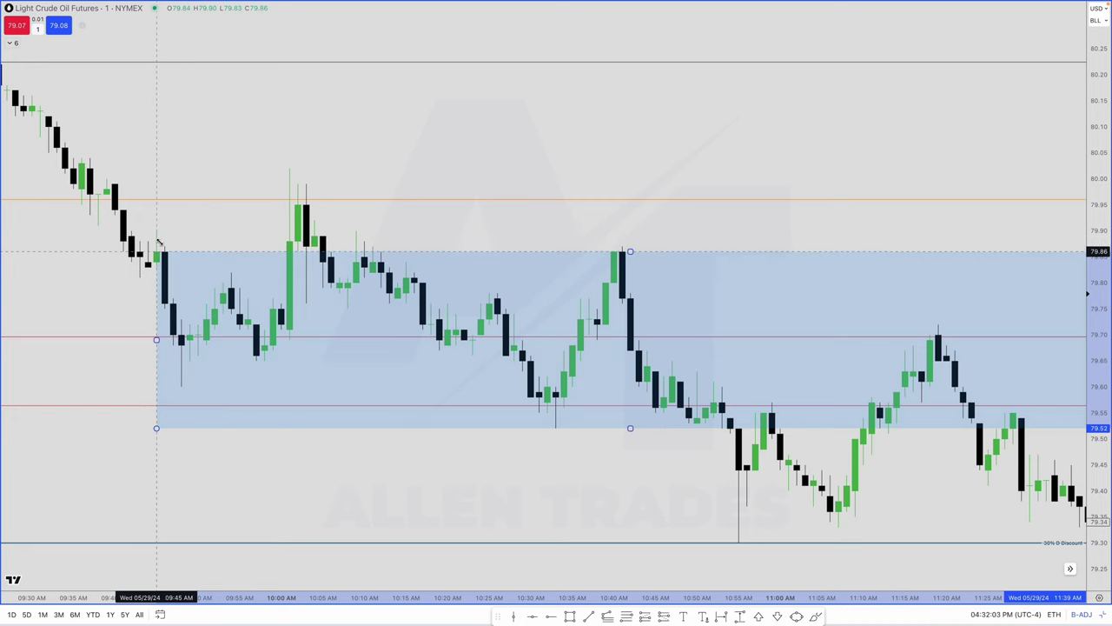
left_click_drag(156, 427, 181, 387)
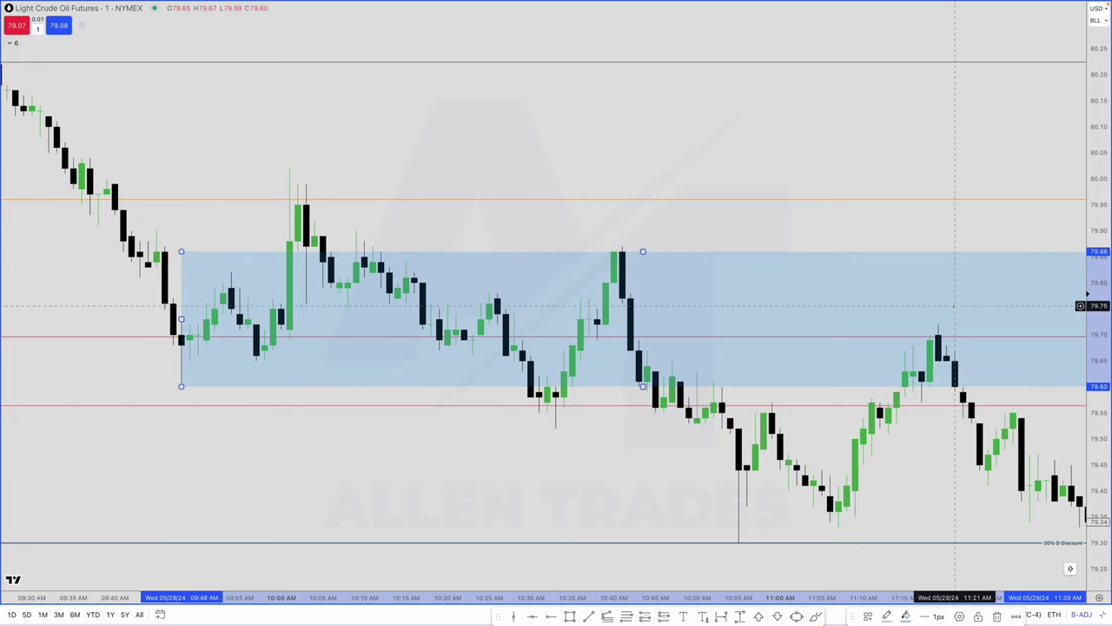
scroll(956, 321, "down", 3)
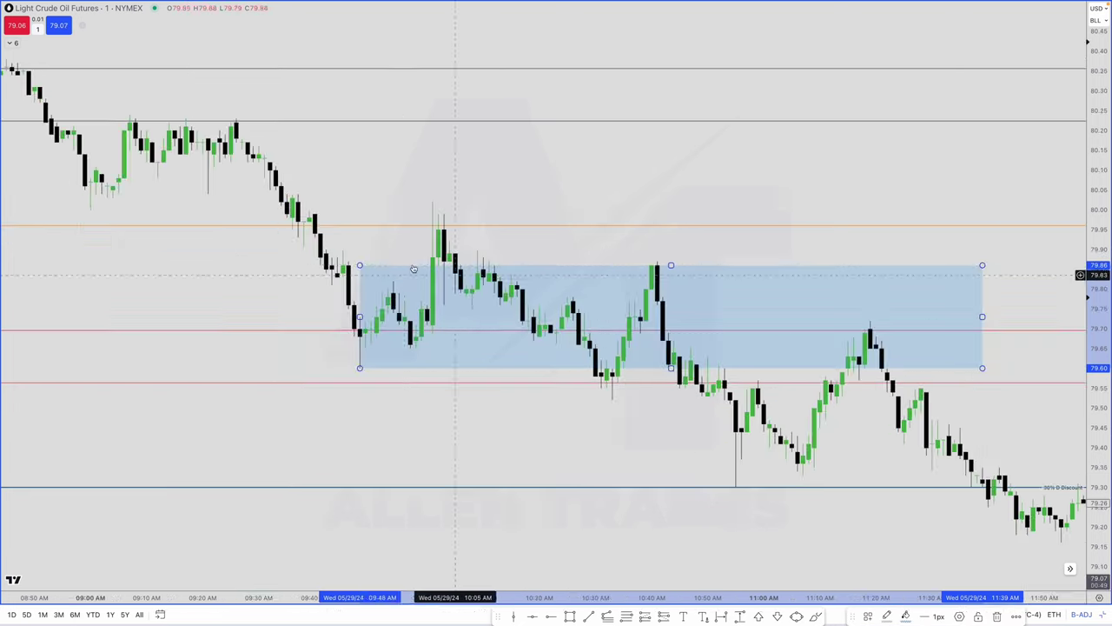
scroll(959, 435, "down", 2)
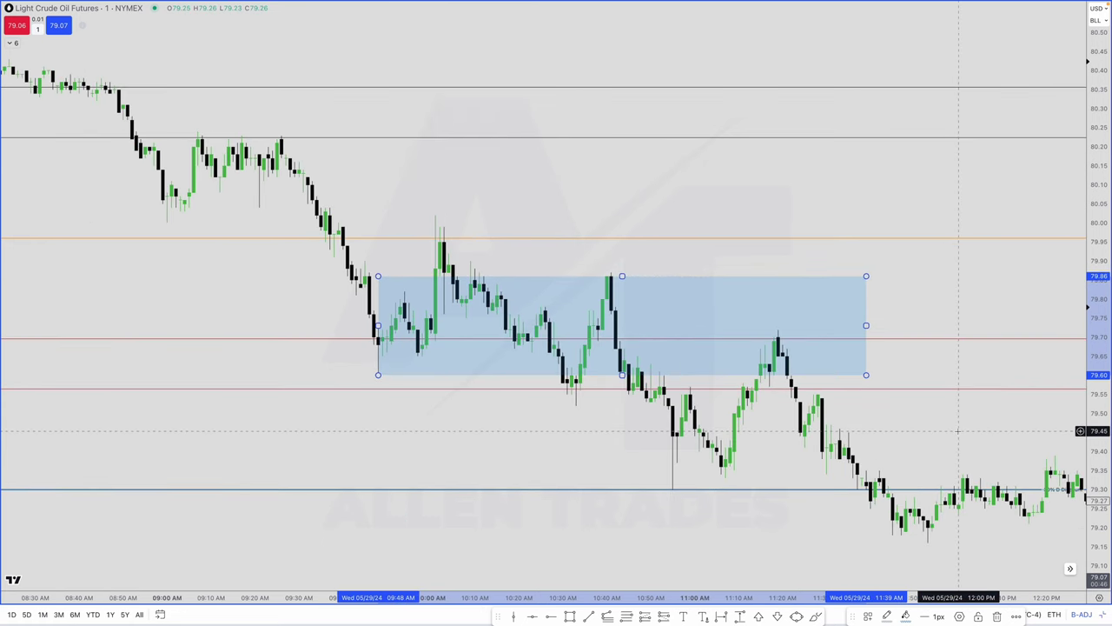
Step: Delete the rectangle zone and enable trade executions with their labels in the chart settings
key("Delete")
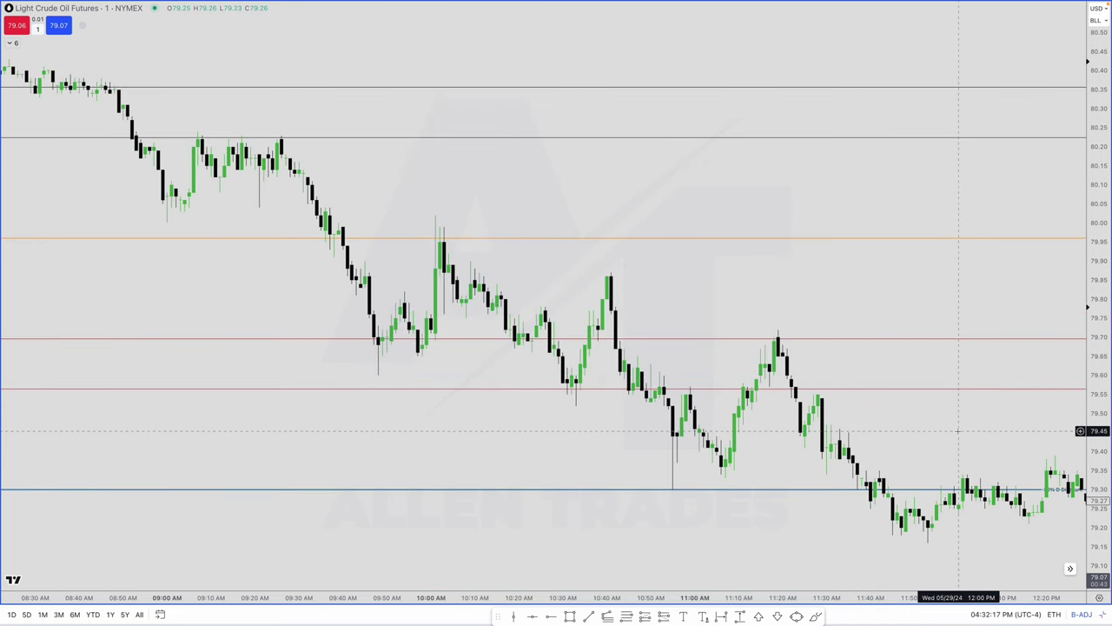
scroll(591, 245, "down", 5)
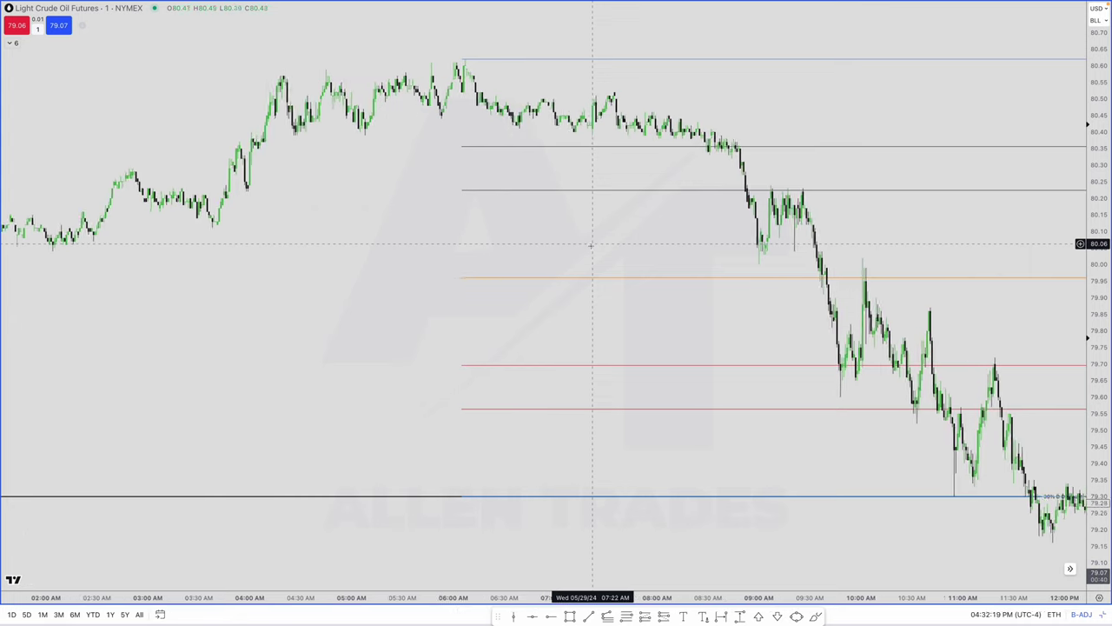
right_click(649, 160)
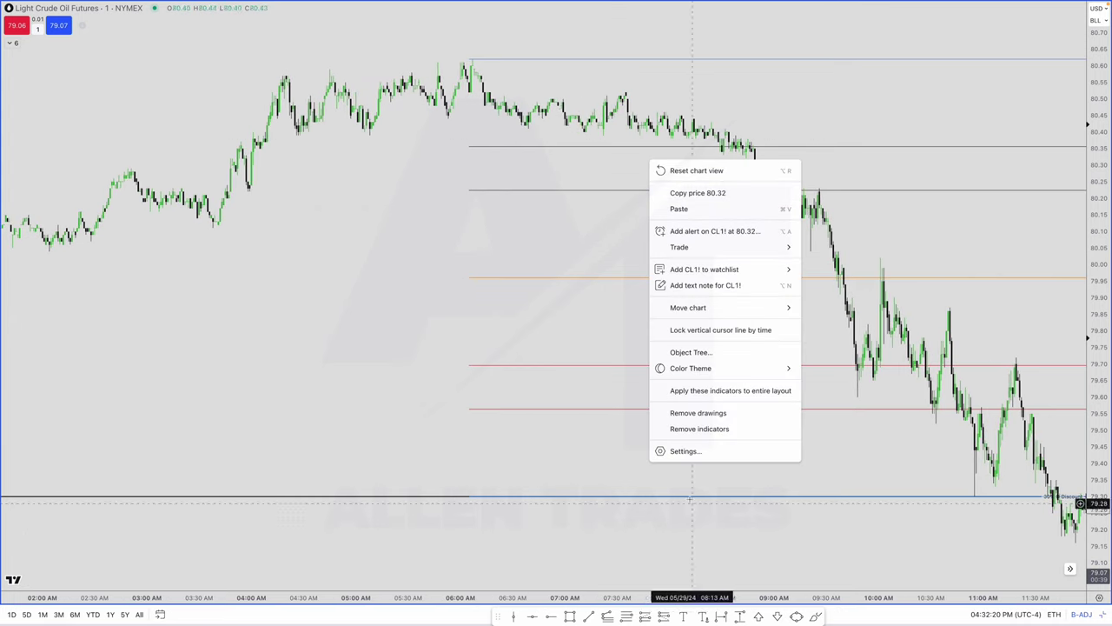
left_click(685, 452)
left_click(521, 391)
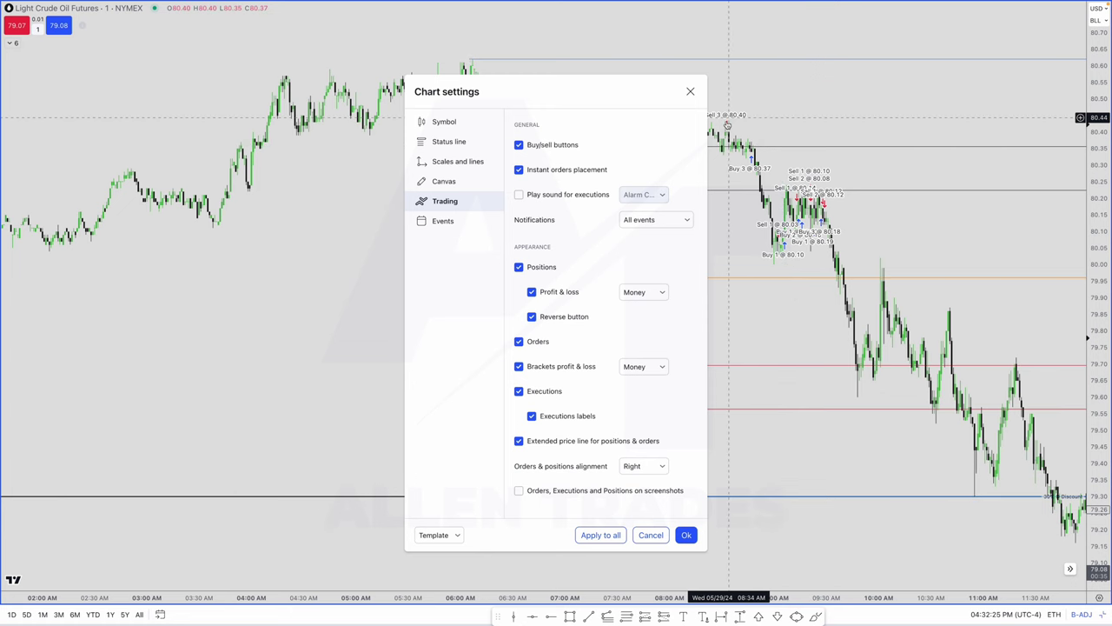
left_click(685, 534)
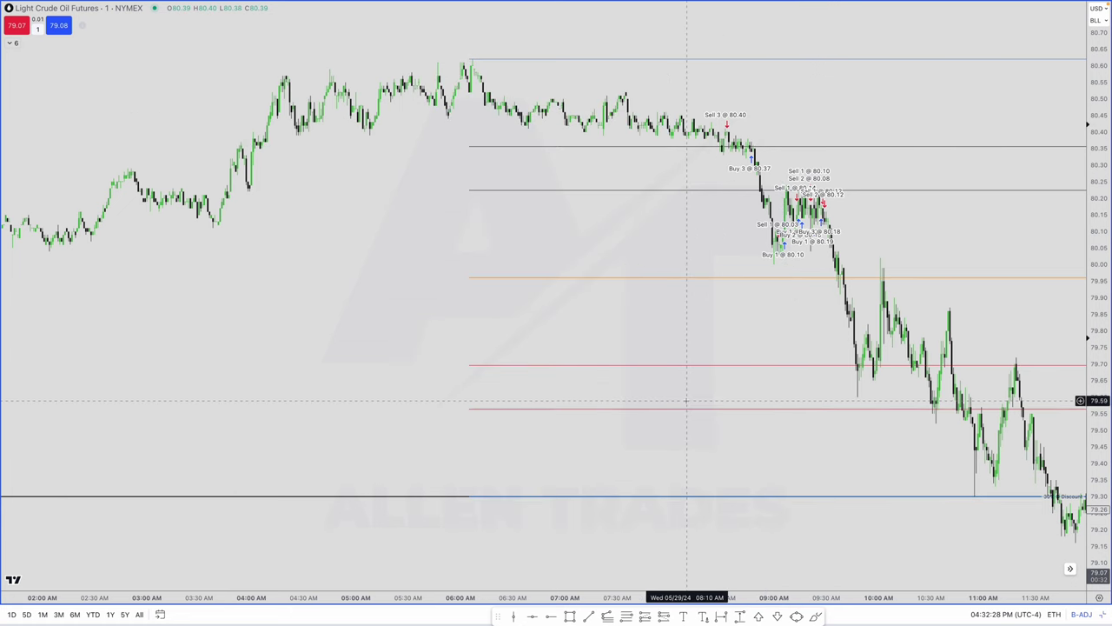
Step: Switch the chart to the 5-minute interval and return it to 1 minute
type("5")
key("Return")
type("1")
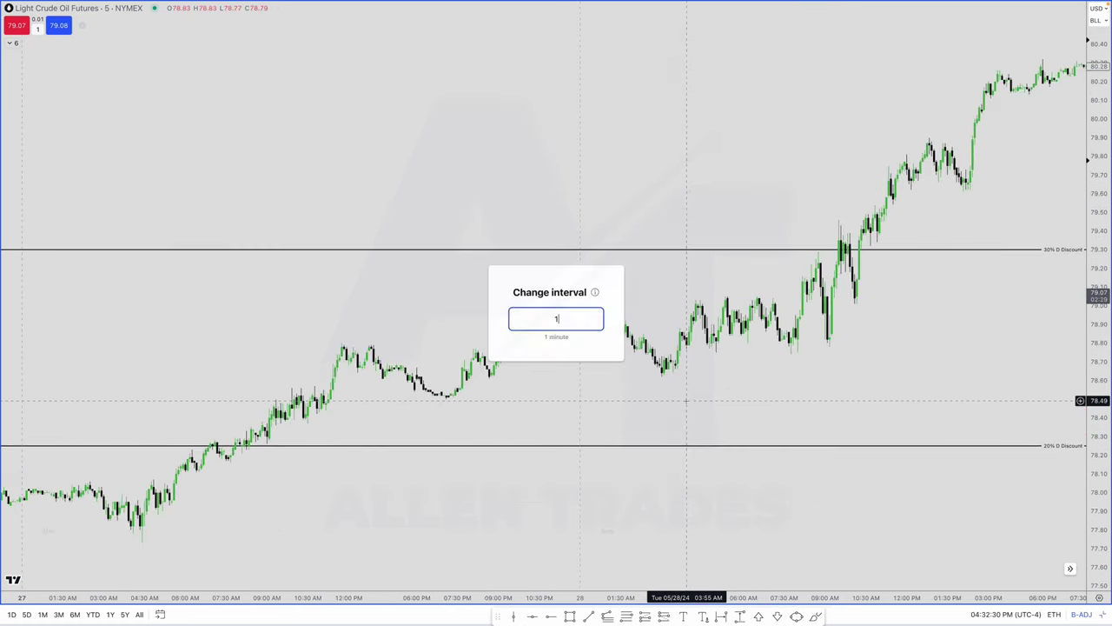
key("Return")
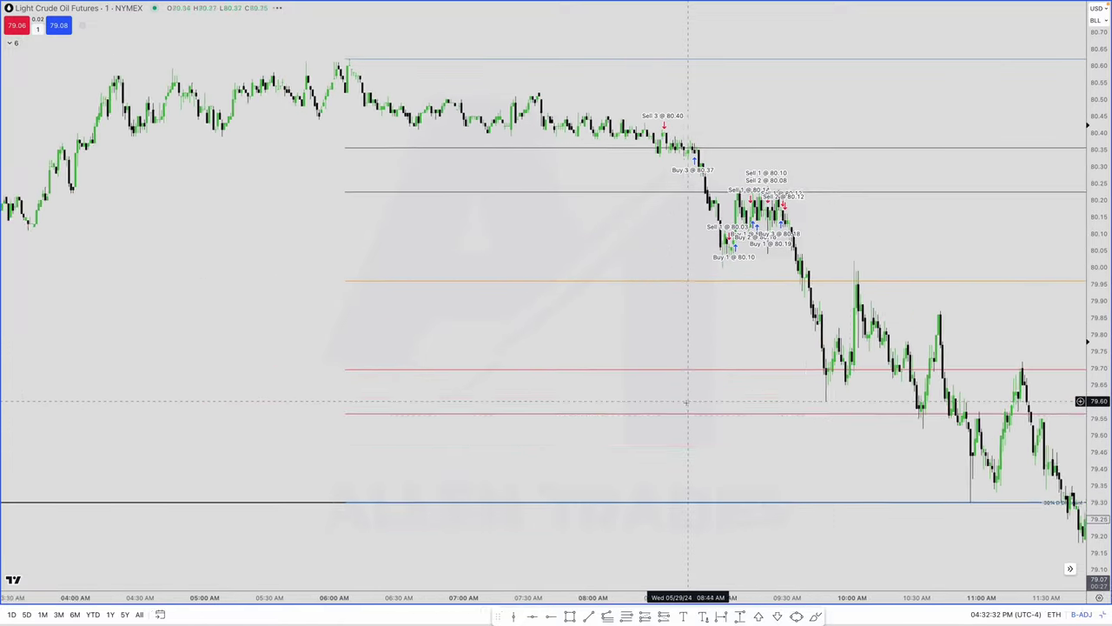
Step: Move the large Fib's lower end from the 10:55 AM low to the 80.04 low at 2:04 AM
scroll(228, 324, "up", 5)
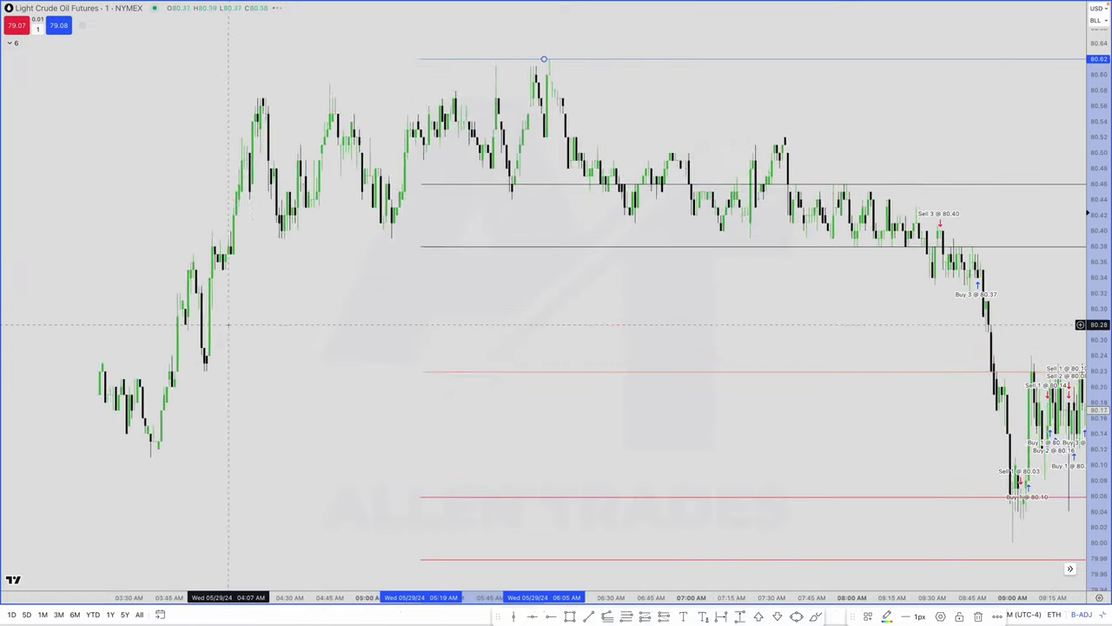
scroll(561, 370, "down", 8)
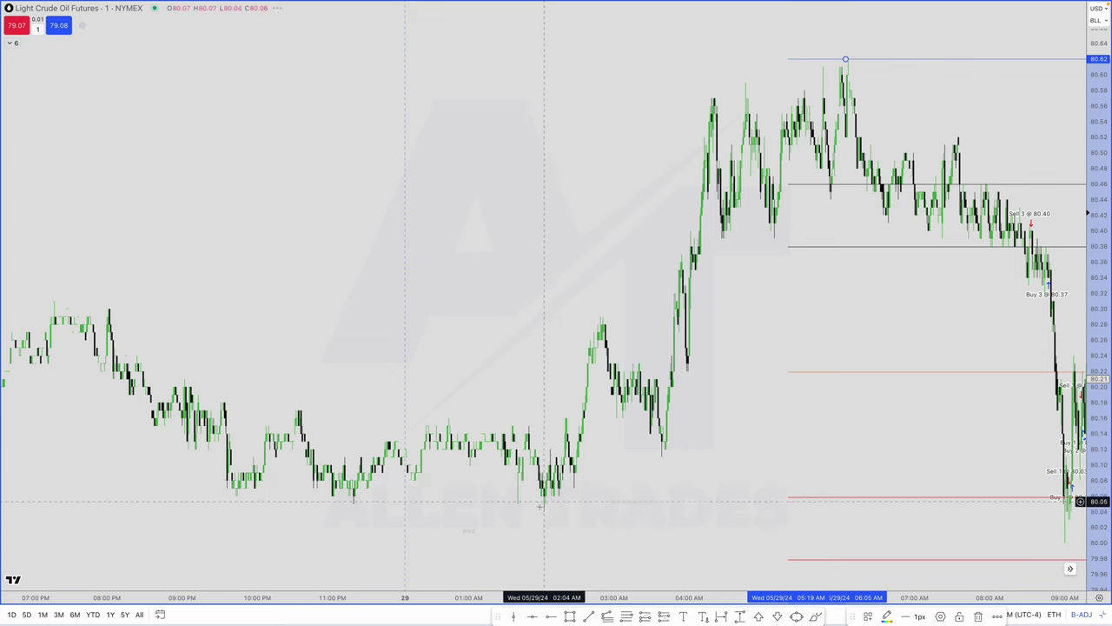
scroll(704, 365, "up", 3)
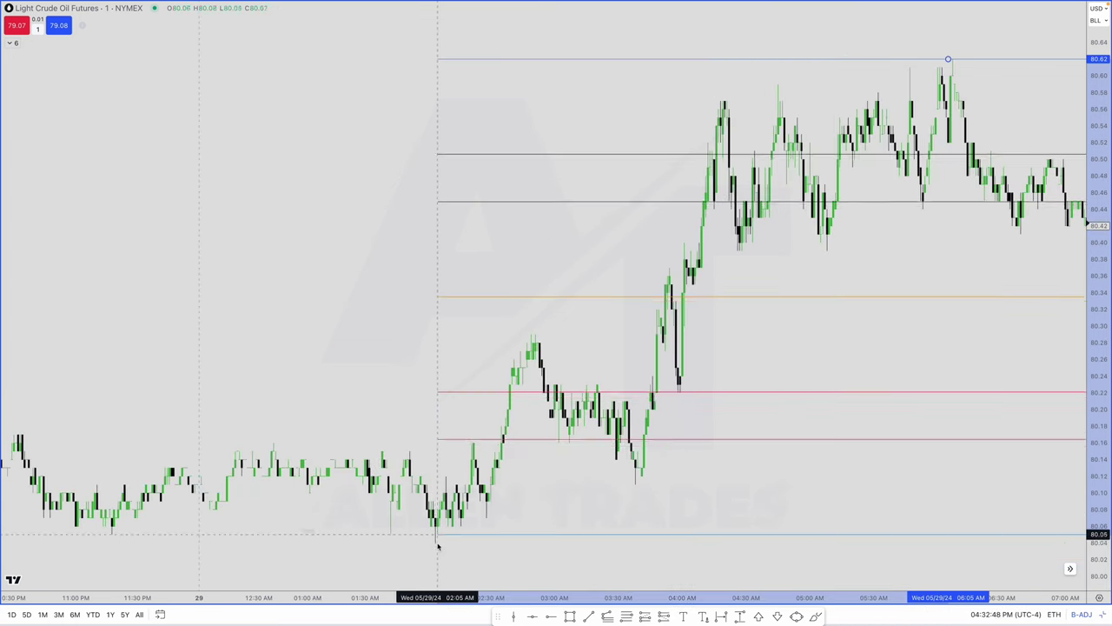
scroll(794, 166, "down", 2)
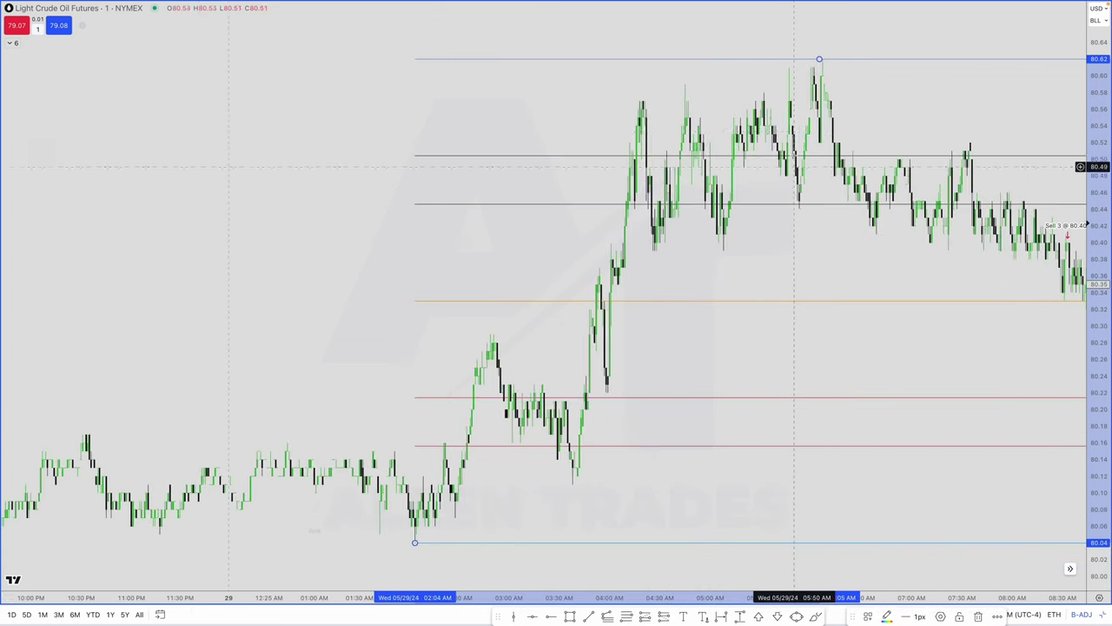
scroll(836, 169, "right", 5)
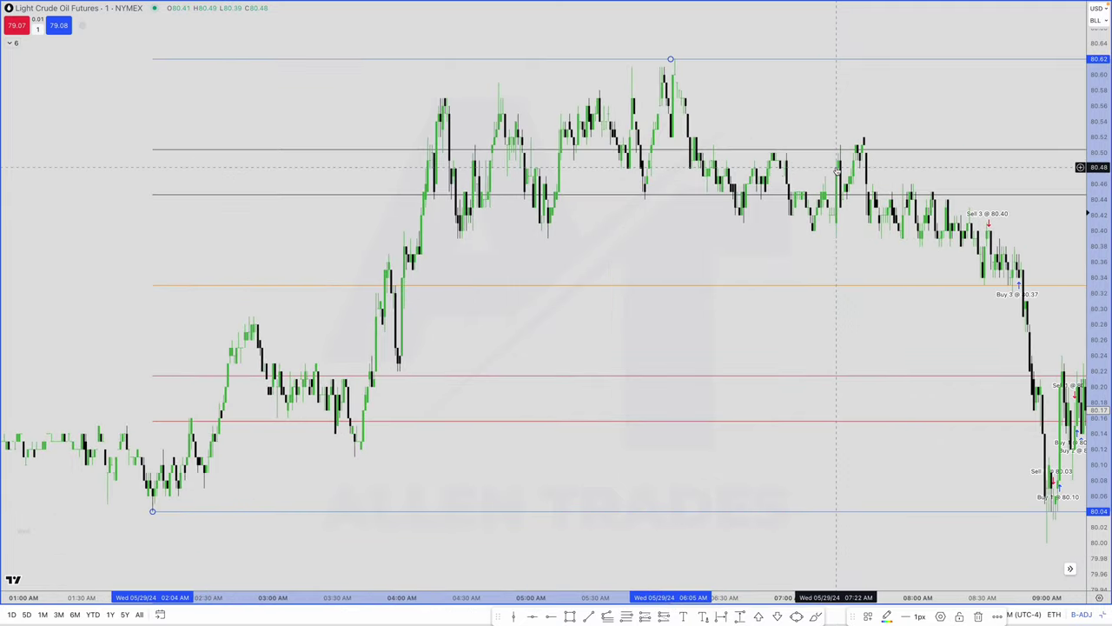
scroll(836, 168, "up", 4)
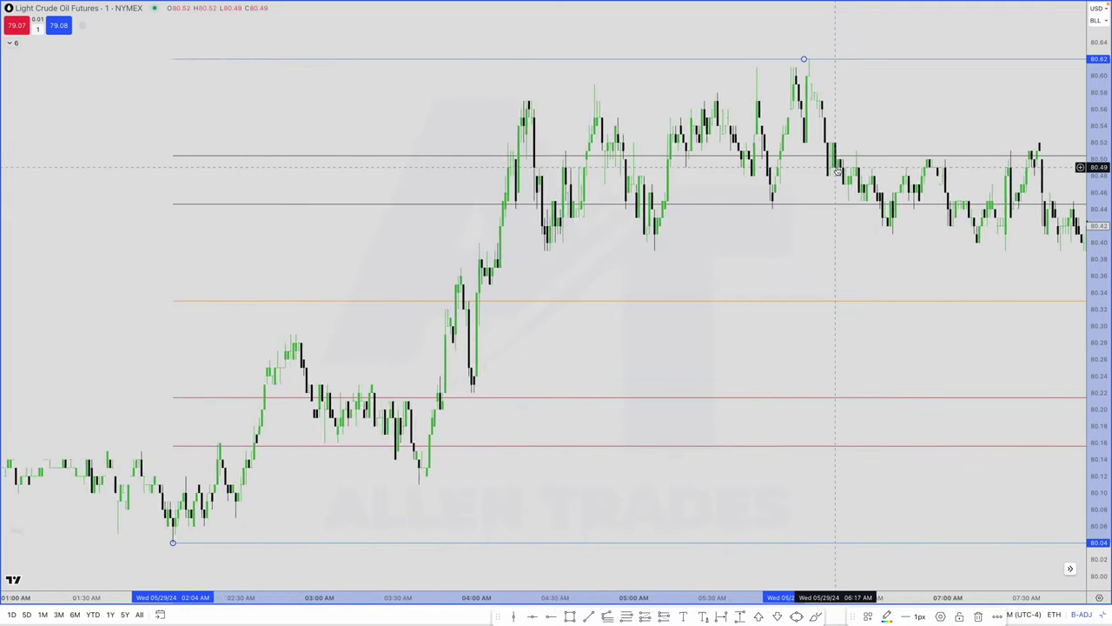
Step: Draw a rectangle zone between 80.61 and 80.48 spanning 5:48 to 7:52 AM near the morning highs
left_click(568, 616)
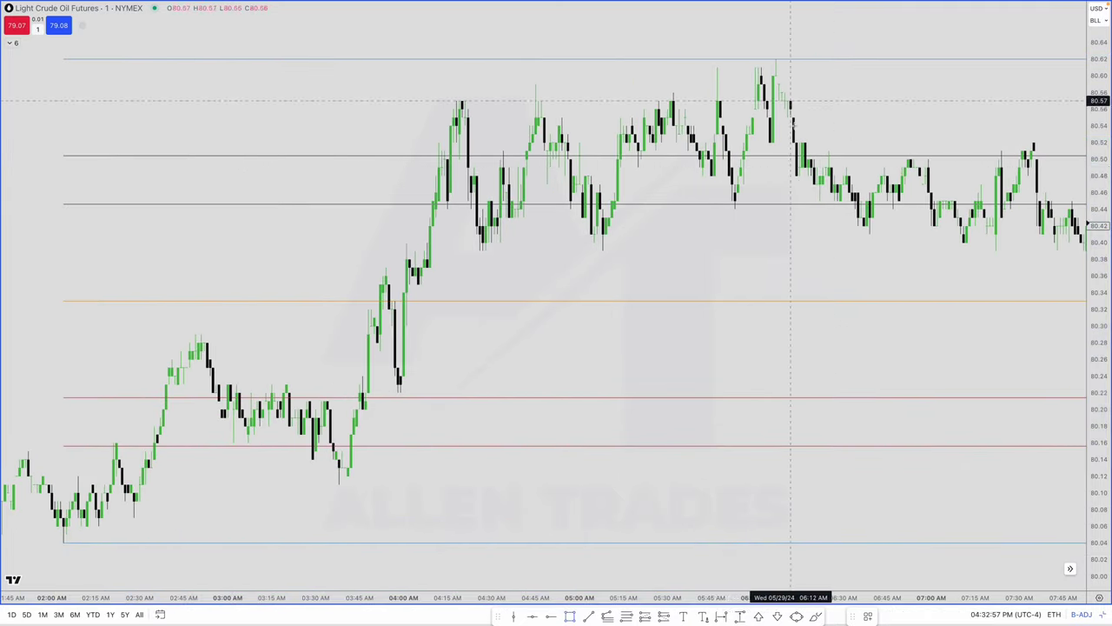
left_click(717, 172)
left_click(925, 66)
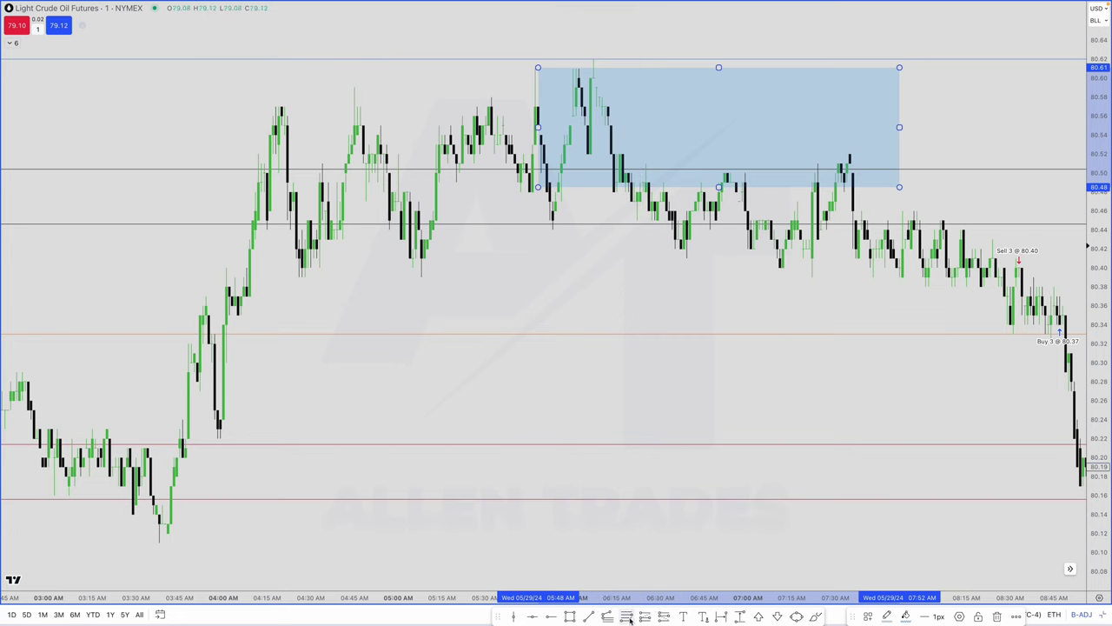
Step: Draw a Fib from the 80.61 high at 5:47 AM to the 80.39 low at 7:22 AM
left_click(626, 616)
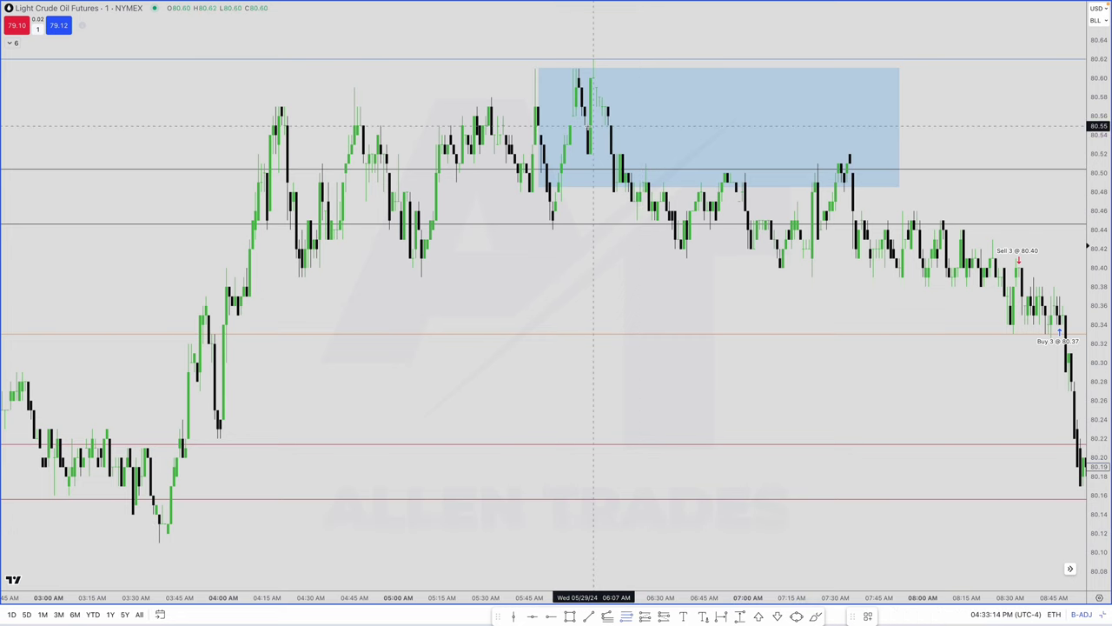
left_click(535, 67)
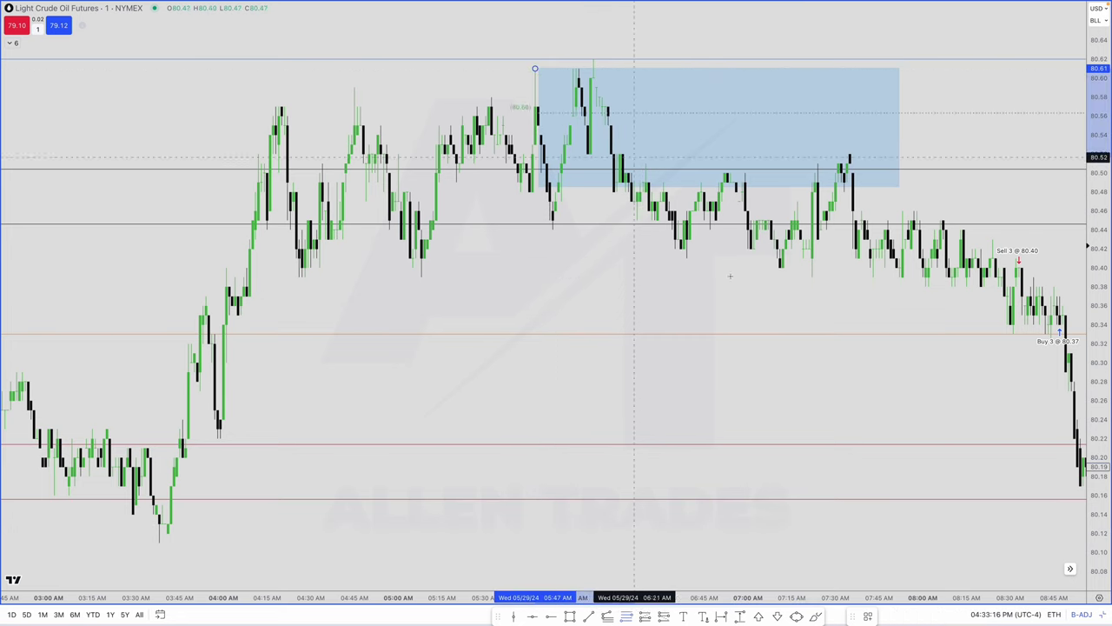
left_click(807, 275)
scroll(807, 275, "up", 2)
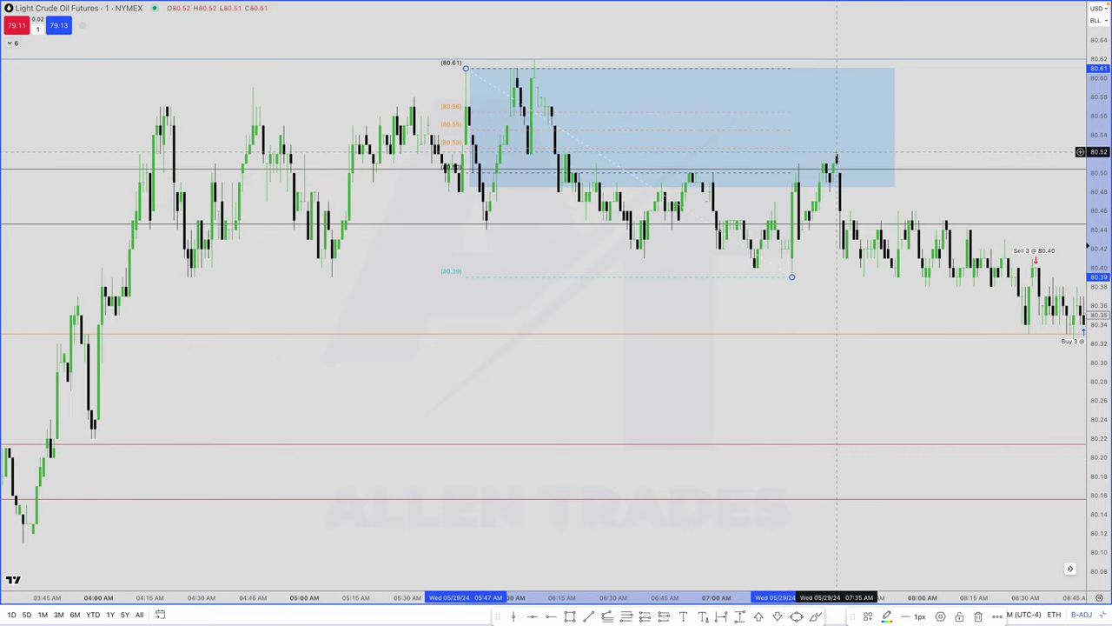
Step: Move the small Fib's upper end to the 80.51 high just after the 7:22 AM low
scroll(884, 268, "right", 3)
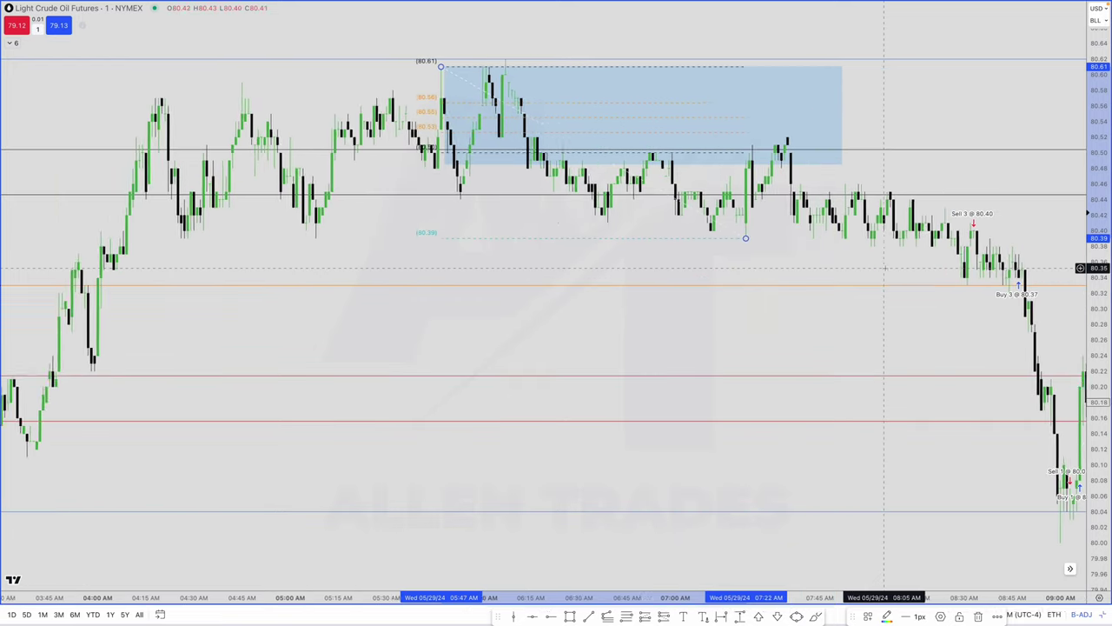
mouse_move(376, 66)
left_mouse_down()
mouse_move(461, 61)
mouse_move(683, 112)
mouse_move(700, 145)
left_mouse_up()
scroll(698, 143, "up", 4)
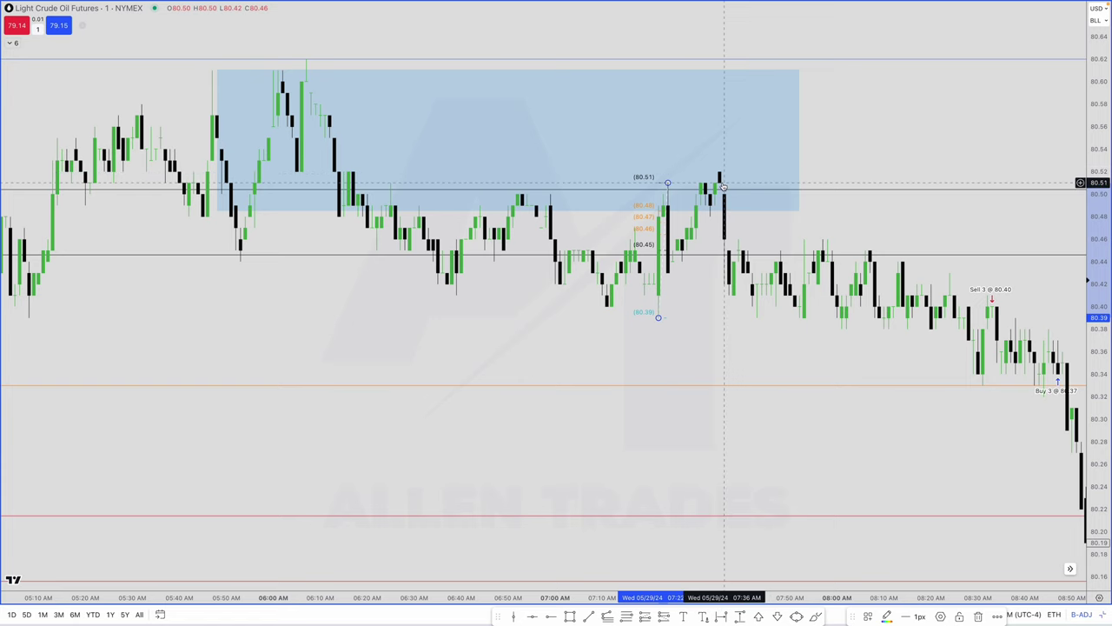
Step: Move the small Fib's lower end to the 80.39 low at 7:53 AM
scroll(661, 184, "down", 1)
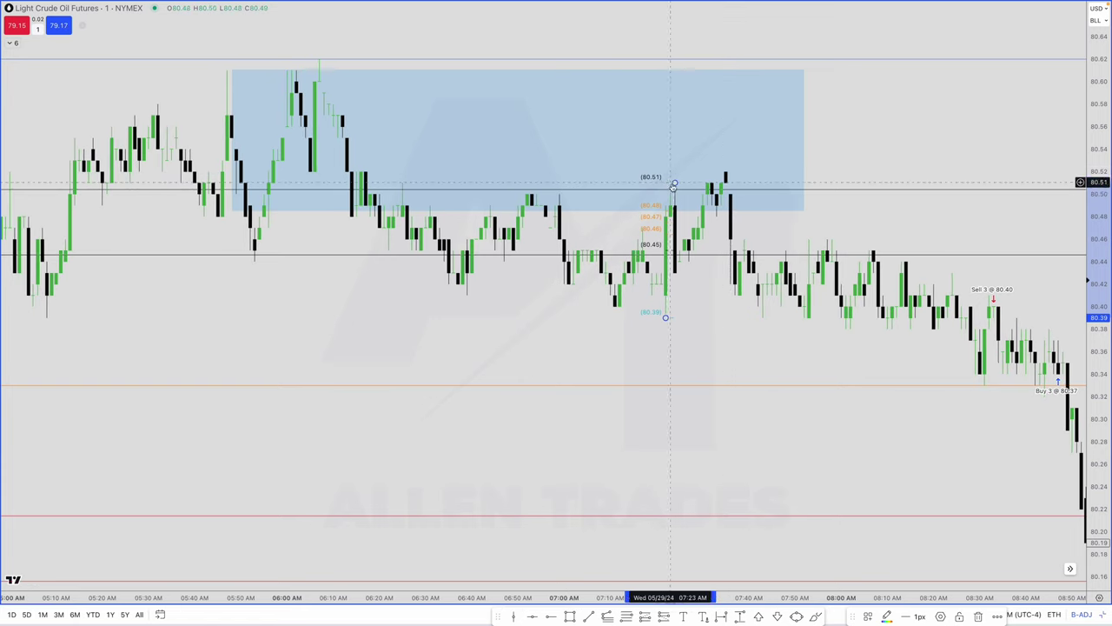
left_click(809, 318)
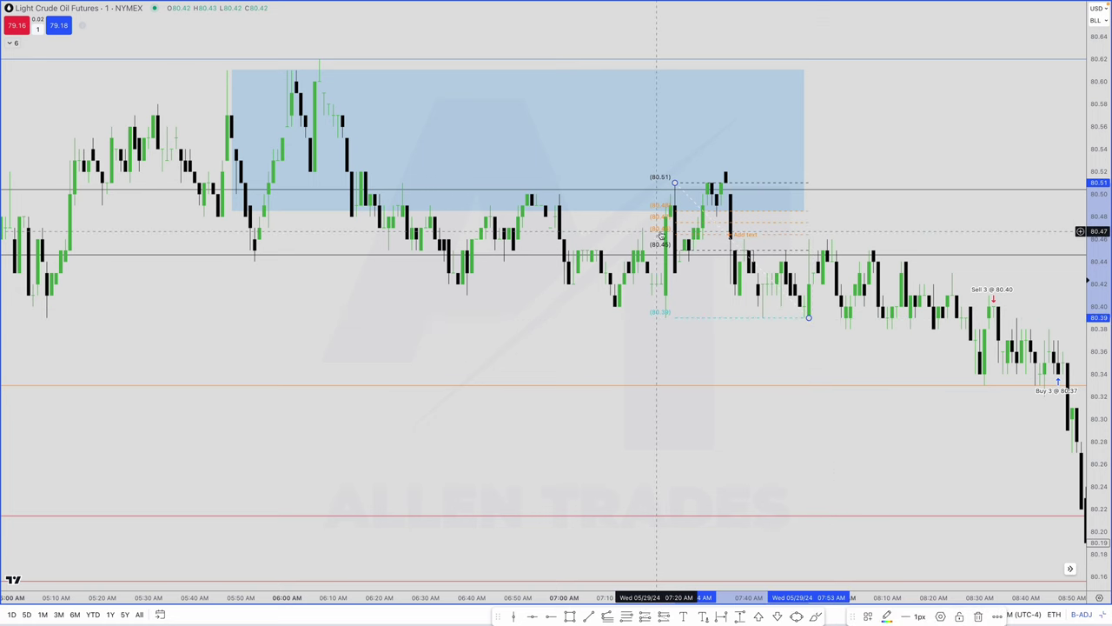
scroll(665, 233, "up", 1)
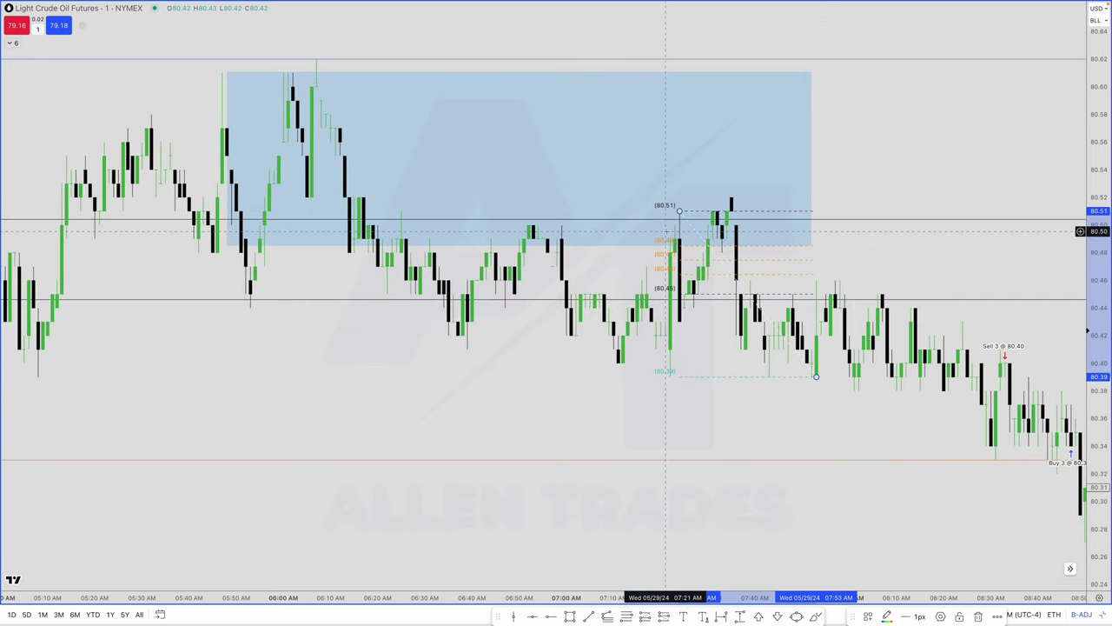
scroll(793, 293, "down", 1)
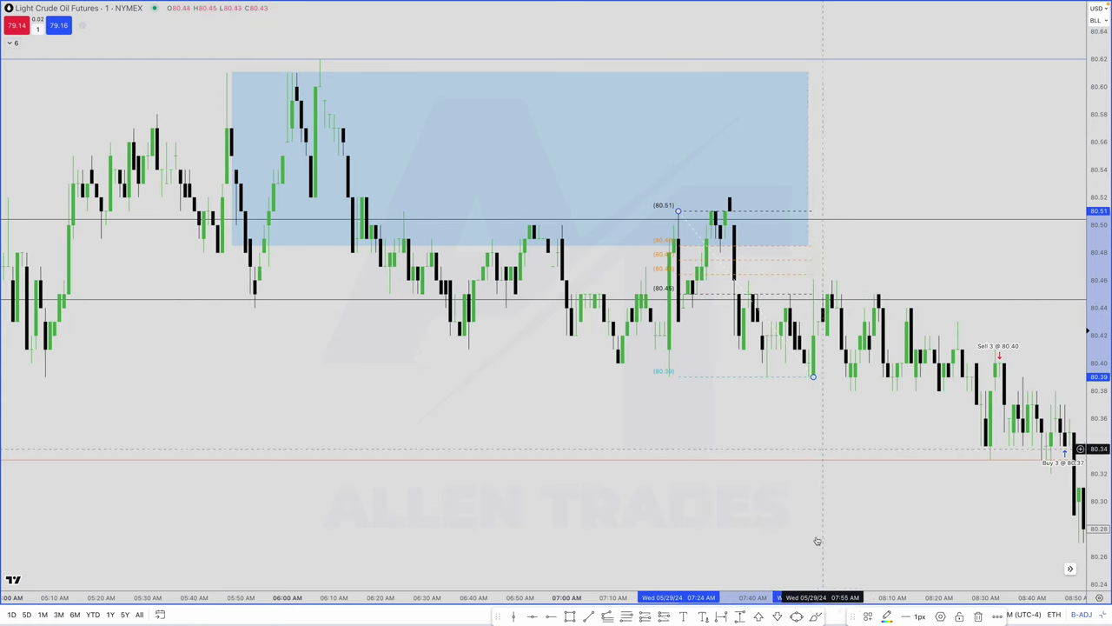
Step: Place a short position at 8:01 AM with entry at 80.46, stop at 80.52 and target at 80.40
left_click_drag(849, 324, 854, 263)
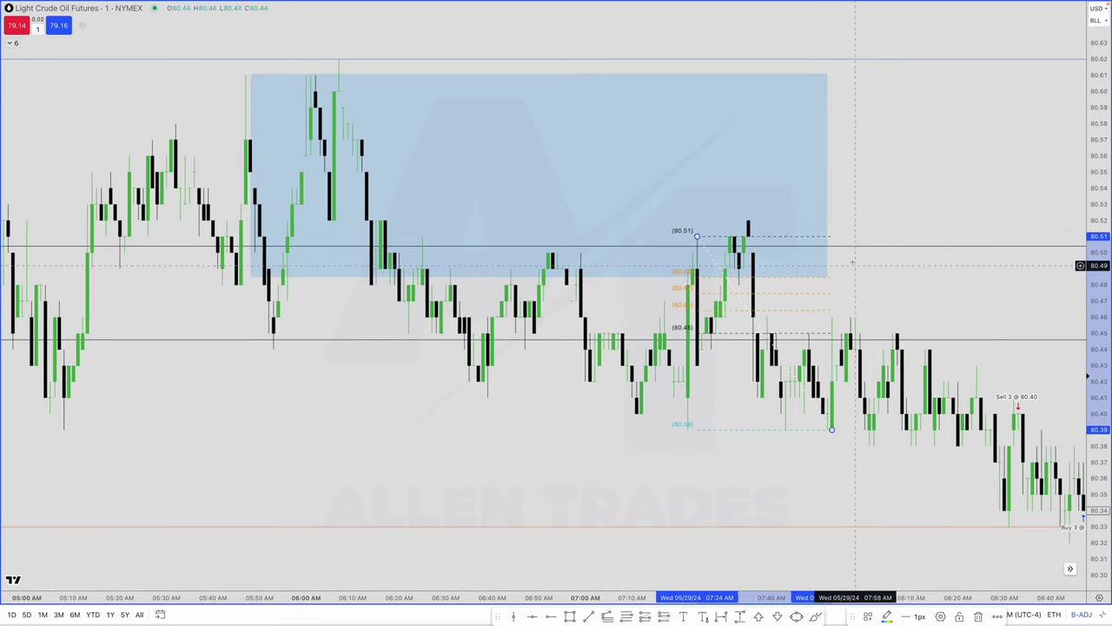
left_click(869, 317)
scroll(763, 270, "down", 3)
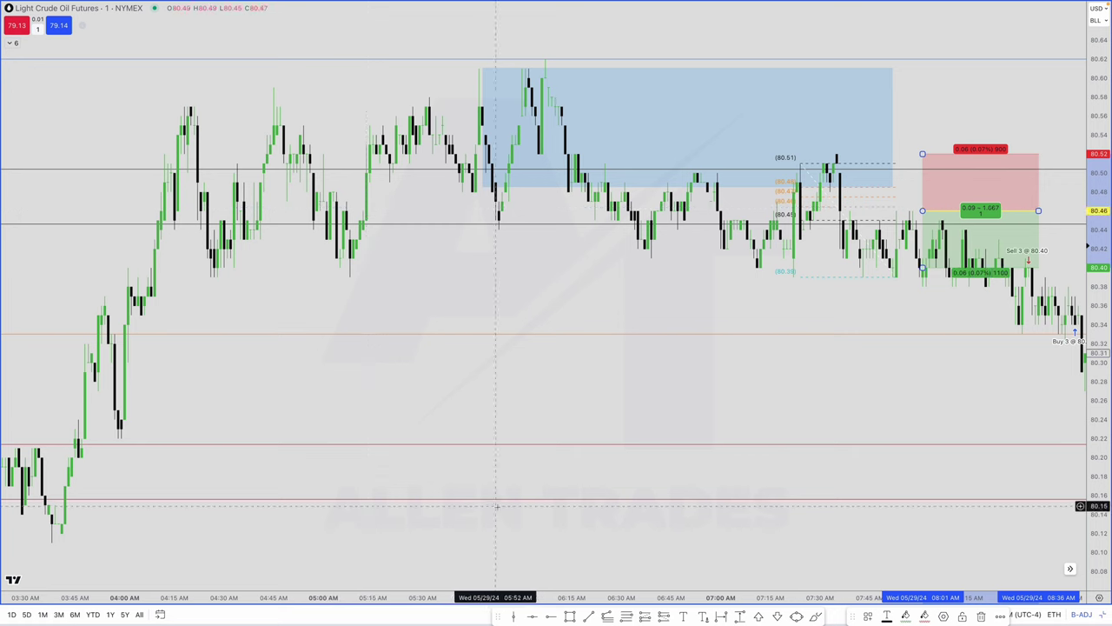
Step: Draw a red rectangle zone between 80.47 and 80.39 spanning 5:08 to 8:58 AM below the blue zone
left_click(569, 616)
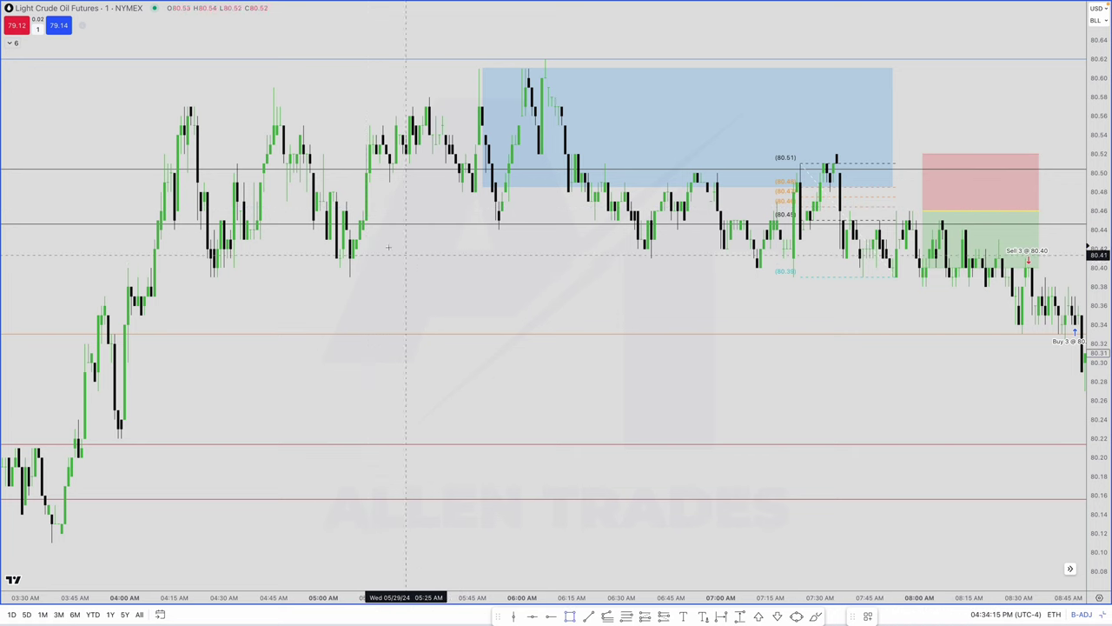
left_click(350, 275)
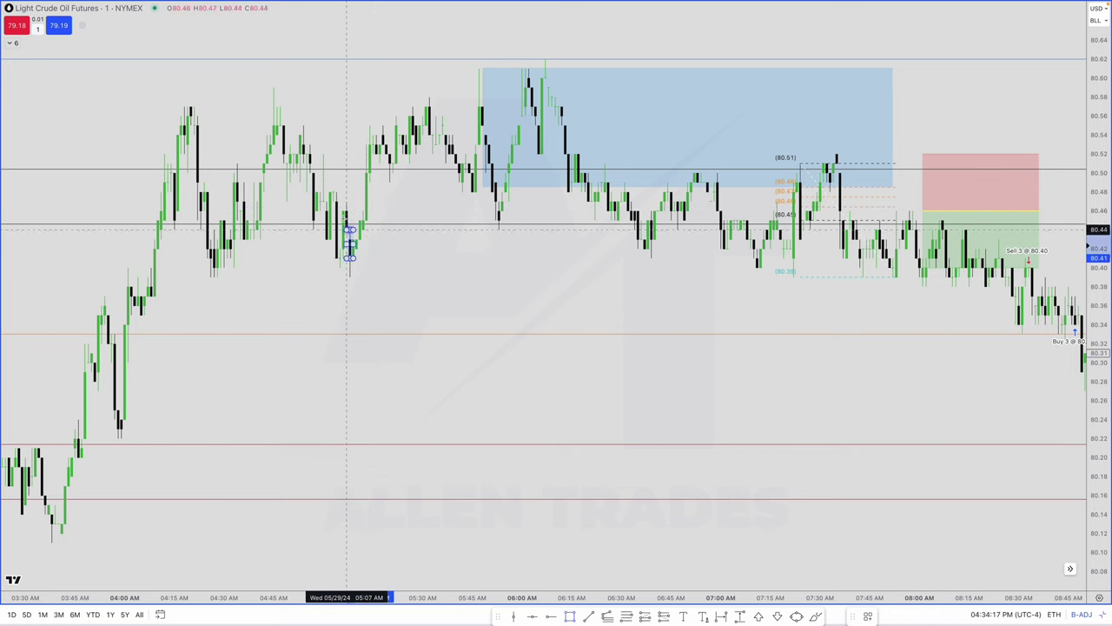
left_click(345, 201)
left_click_drag(347, 239, 1086, 240)
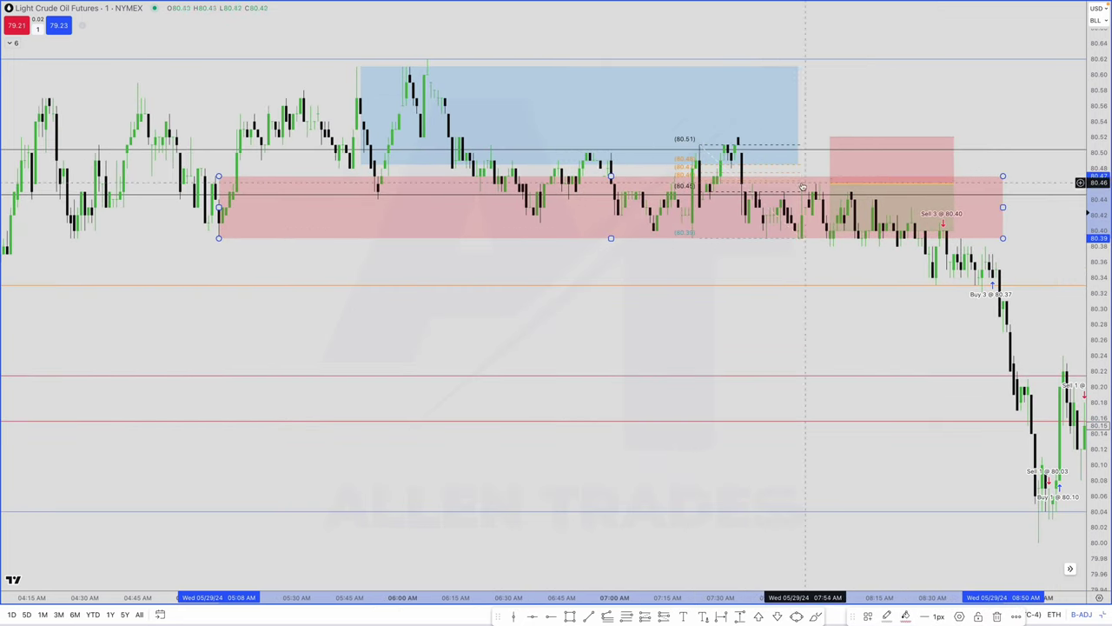
scroll(965, 217, "up", 3)
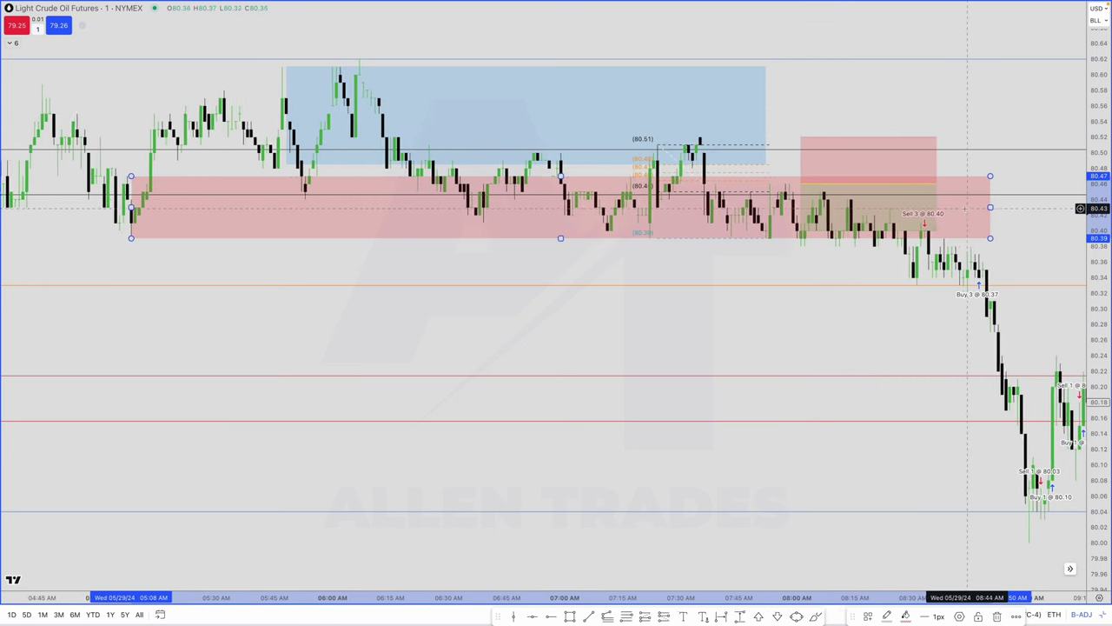
left_click_drag(1018, 211, 1018, 209)
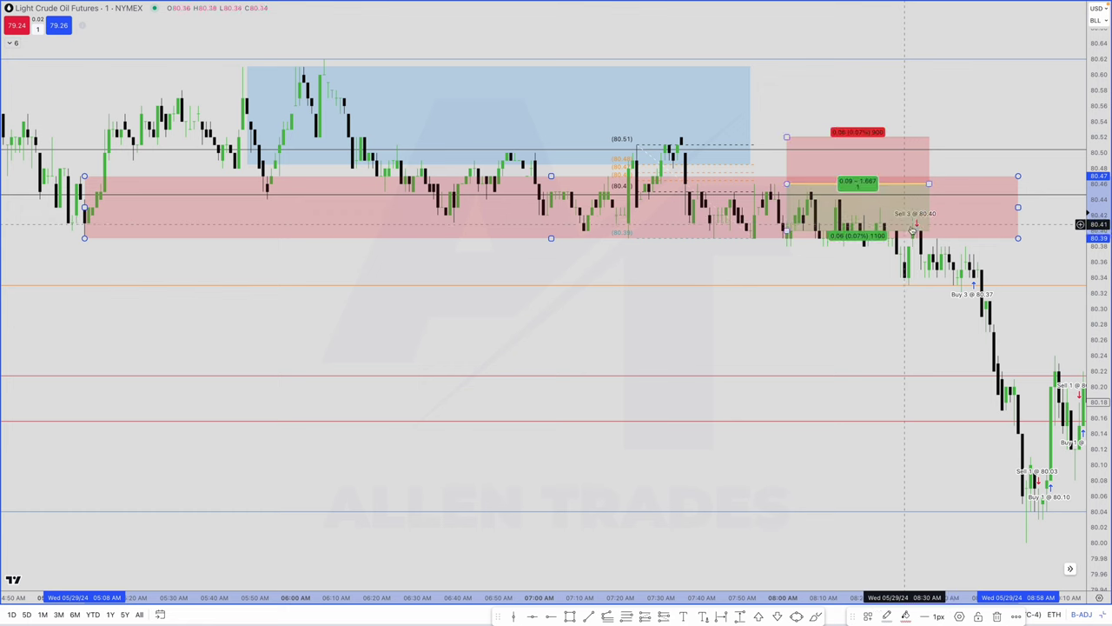
Step: Delete the short position drawn over the red zone
left_click(820, 168)
key("Delete")
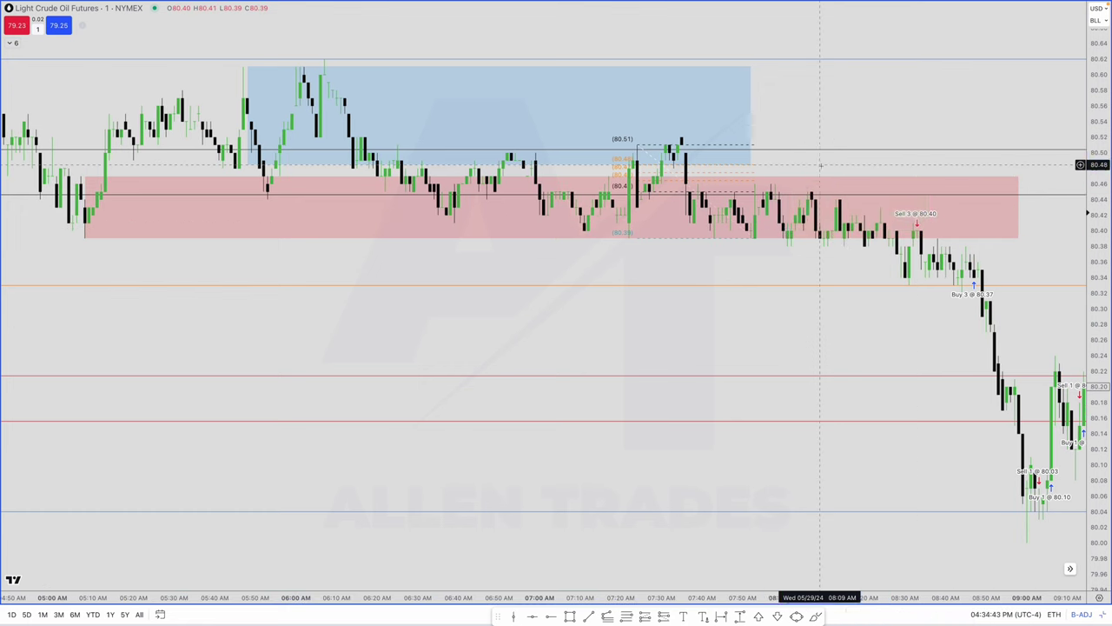
Step: Delete the small Fib between the 80.51 high and the 80.39 low
scroll(794, 184, "left", 3)
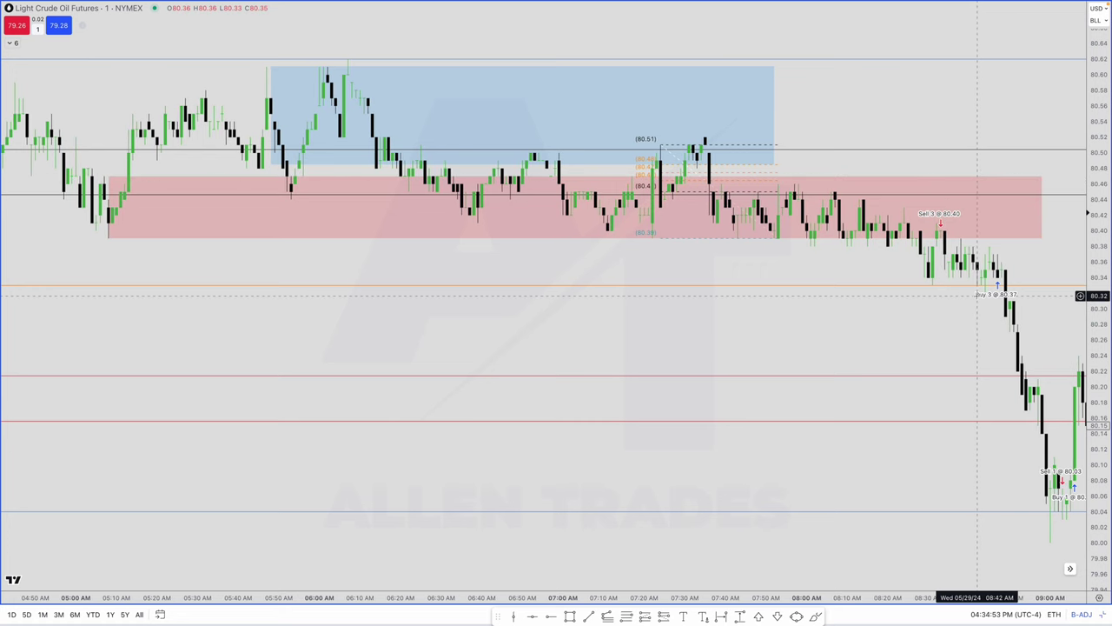
scroll(974, 283, "down", 1)
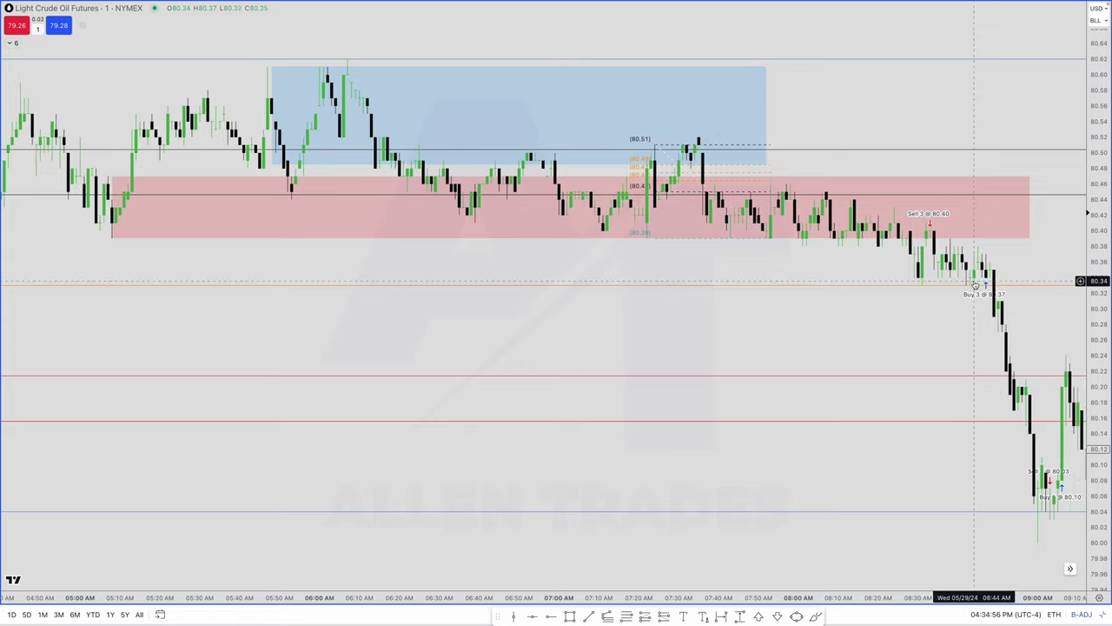
scroll(974, 283, "down", 2)
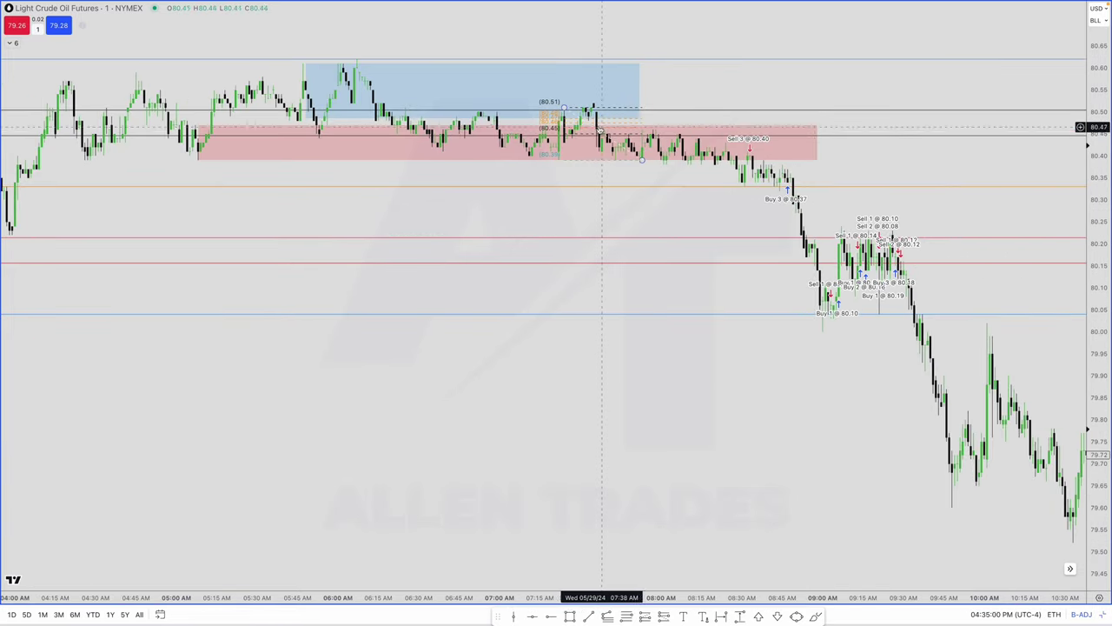
left_click(644, 160)
left_click(645, 161)
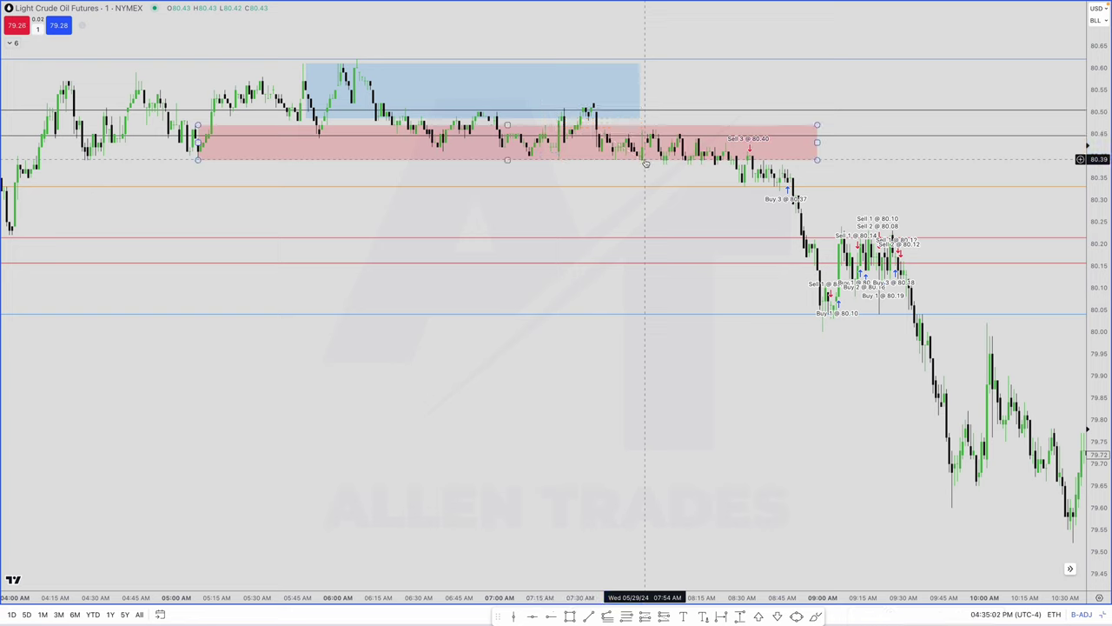